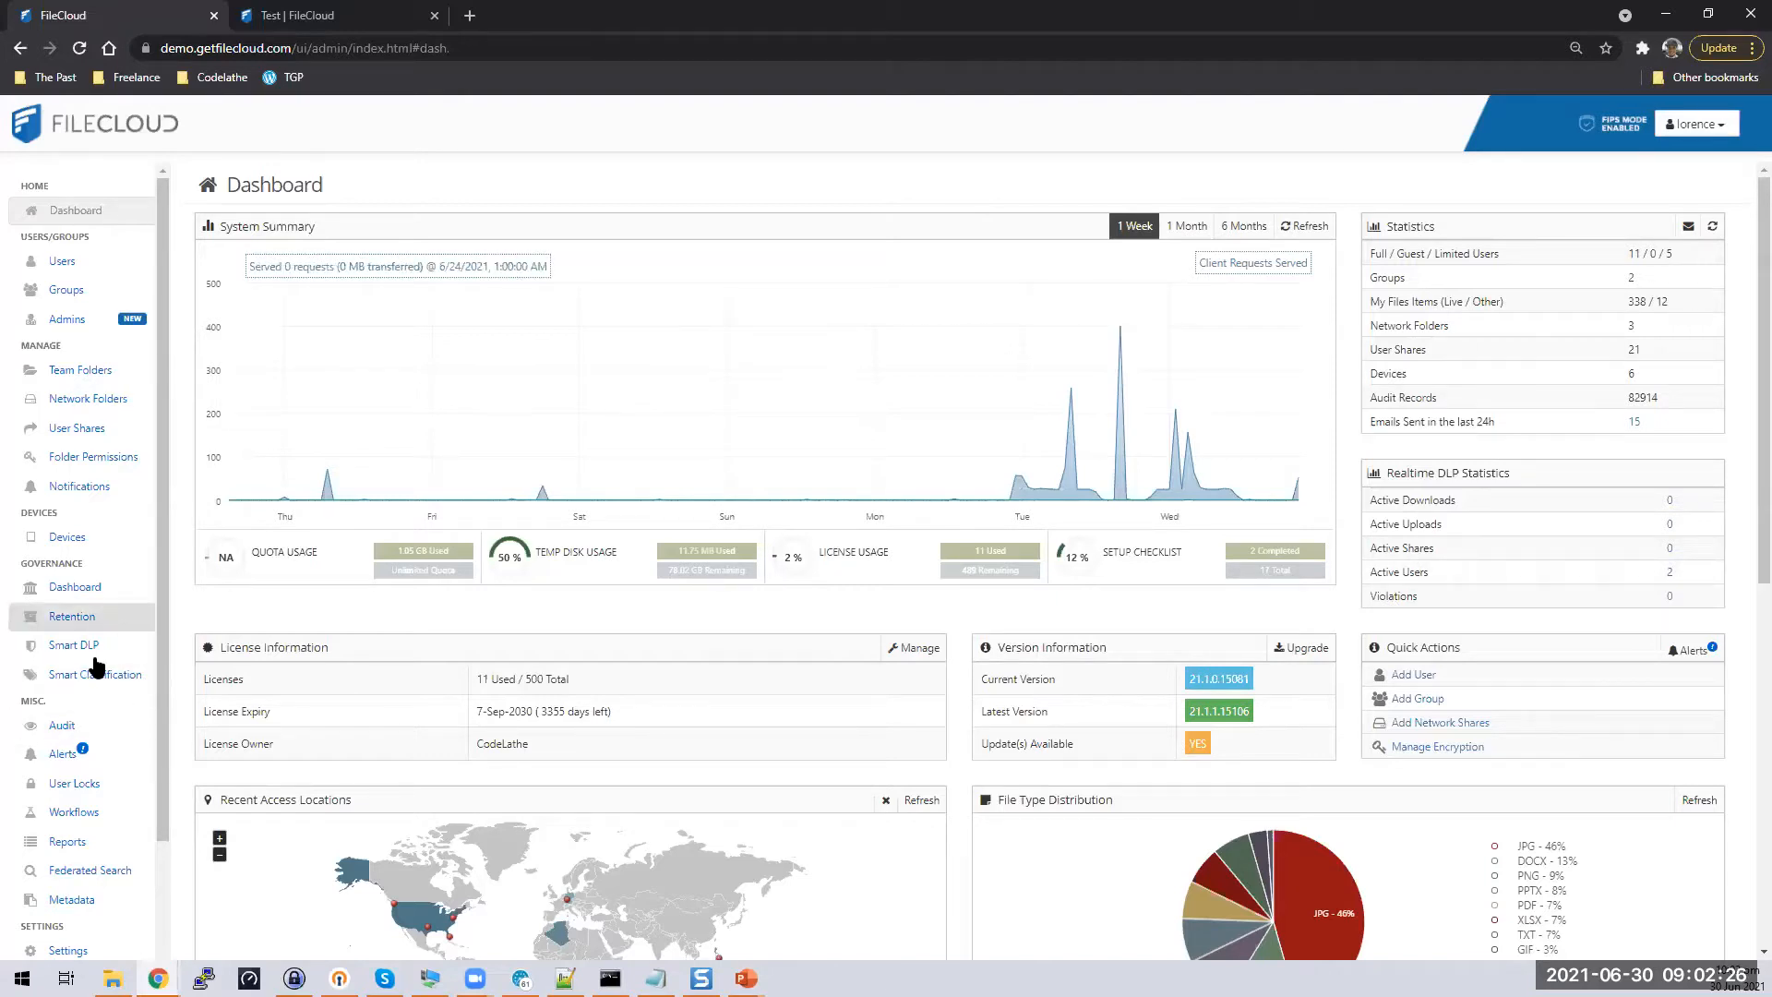
Open the Manage Metadata Sets page from the Misc section of the admin sidebar
click(81, 901)
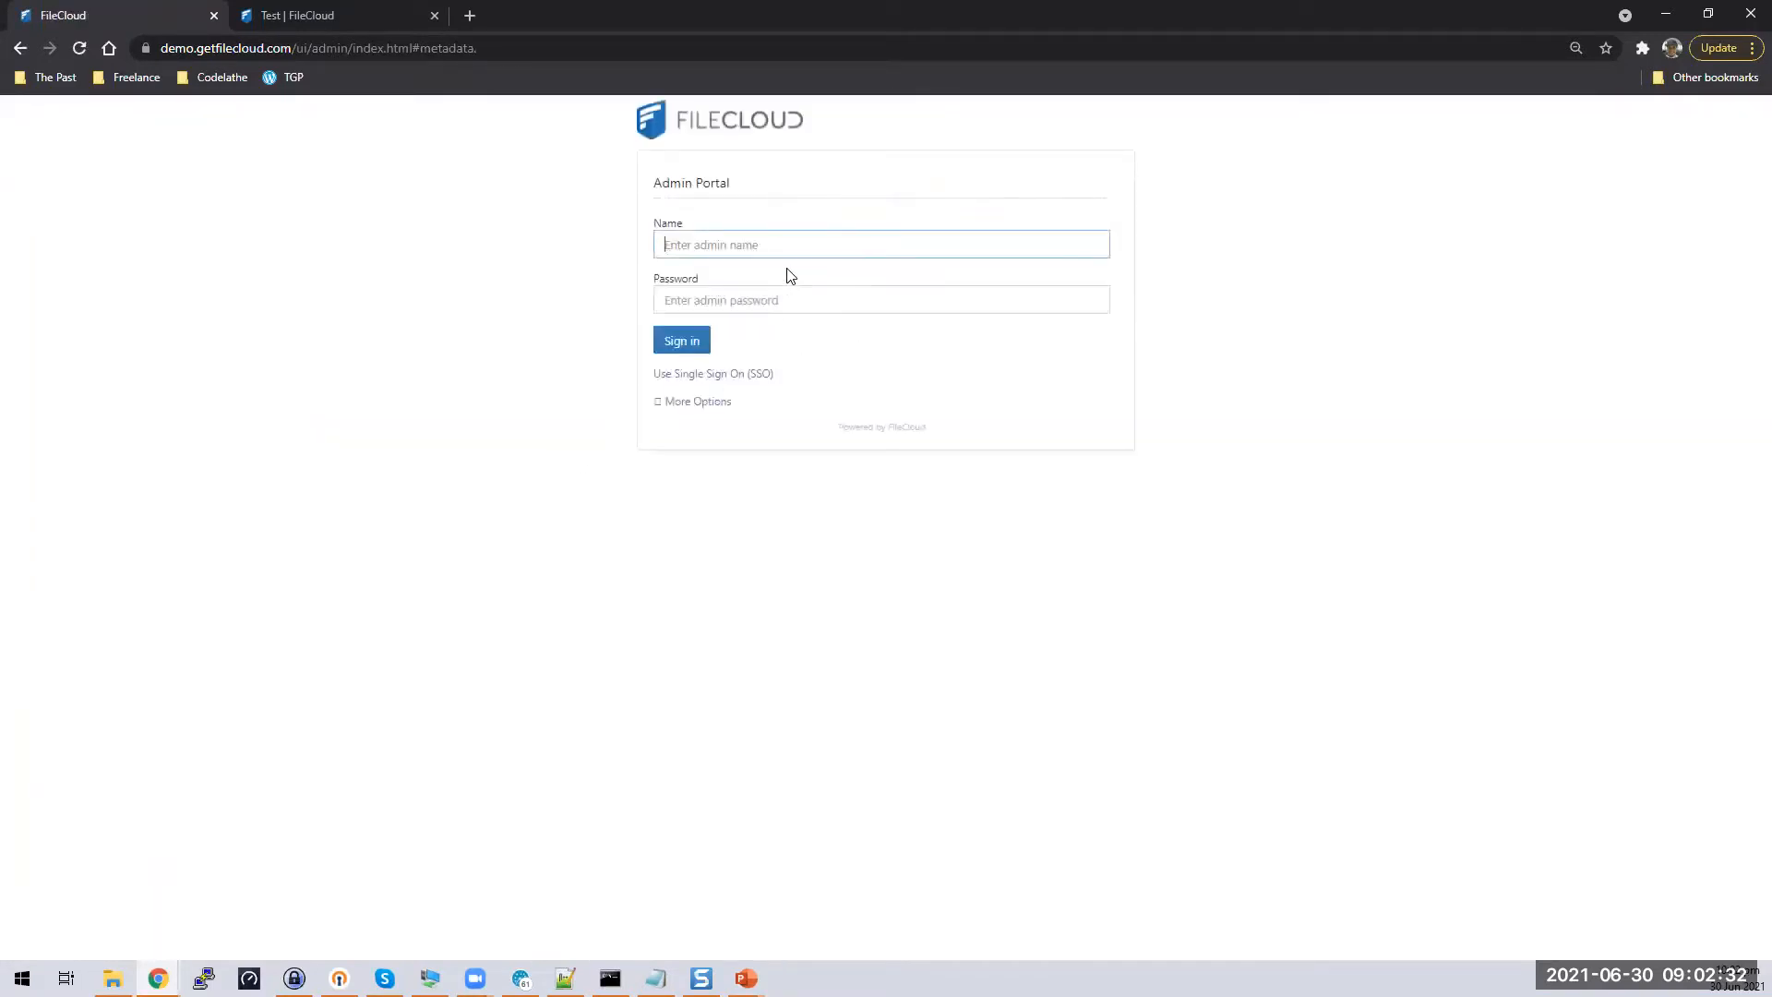
Sign back in to the Admin Portal with the admin name and password
text(lorence)
key(Tab)
text(*)
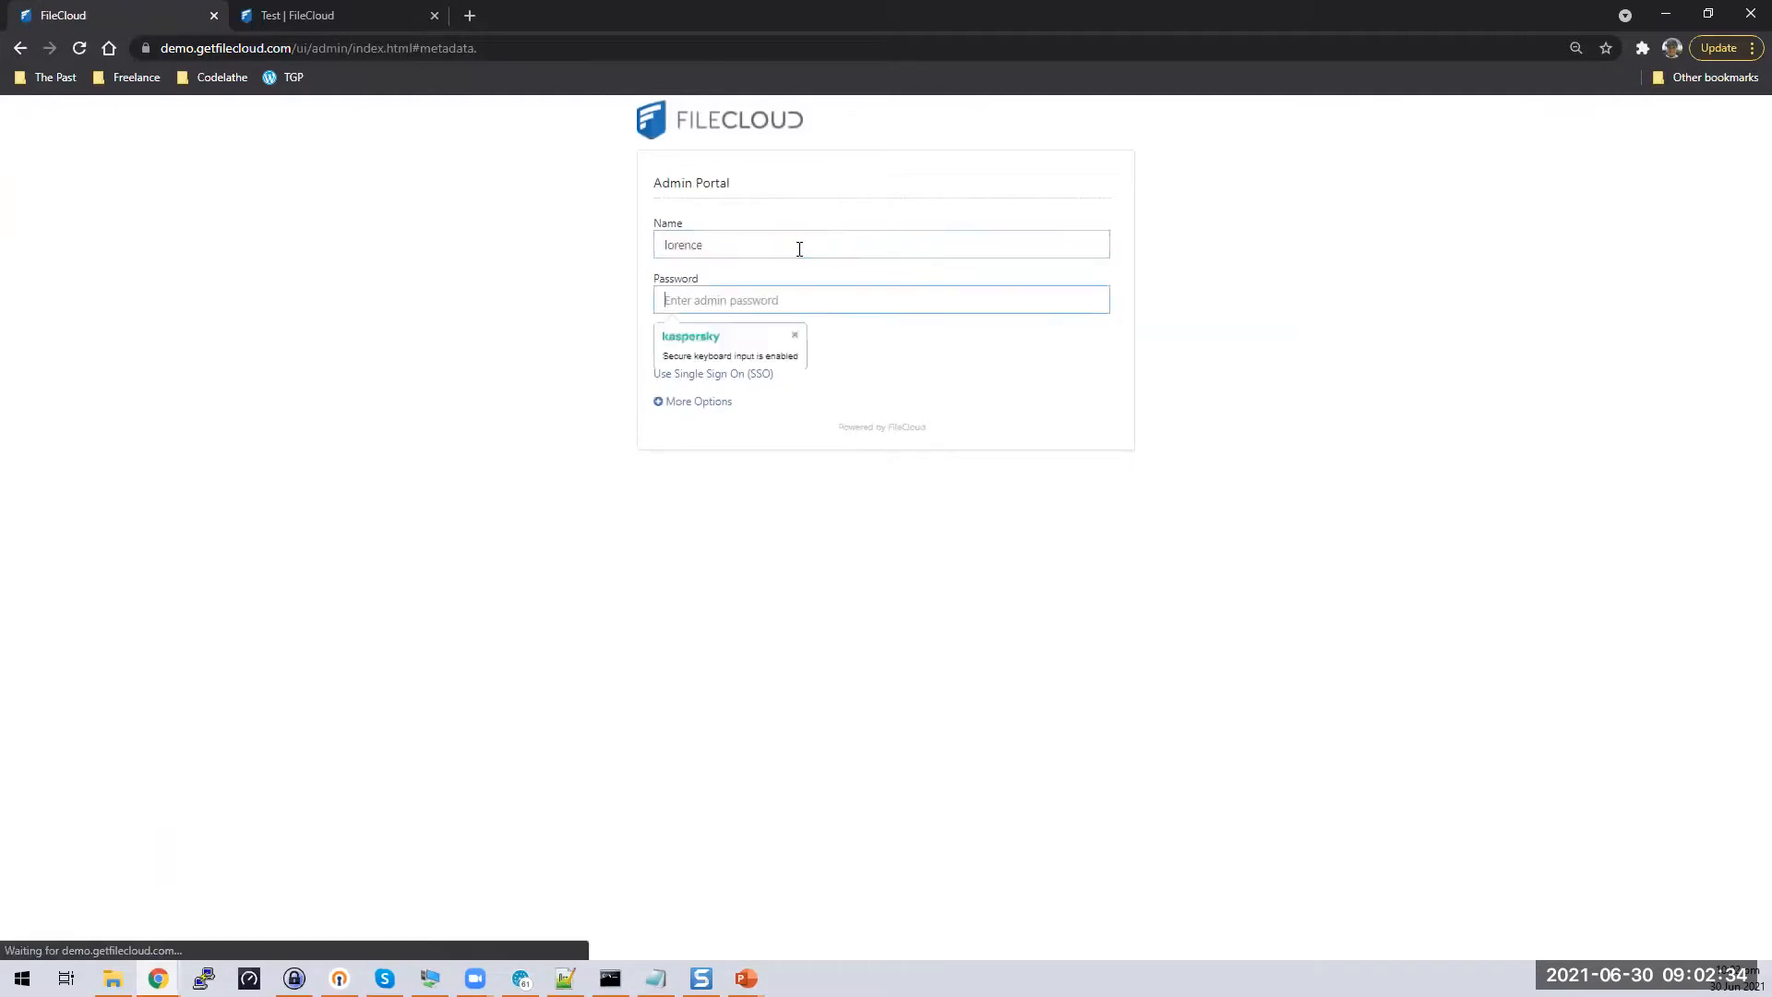
text(**)
key(BackSpace)
key(BackSpace)
key(BackSpace)
text(***)
key(Return)
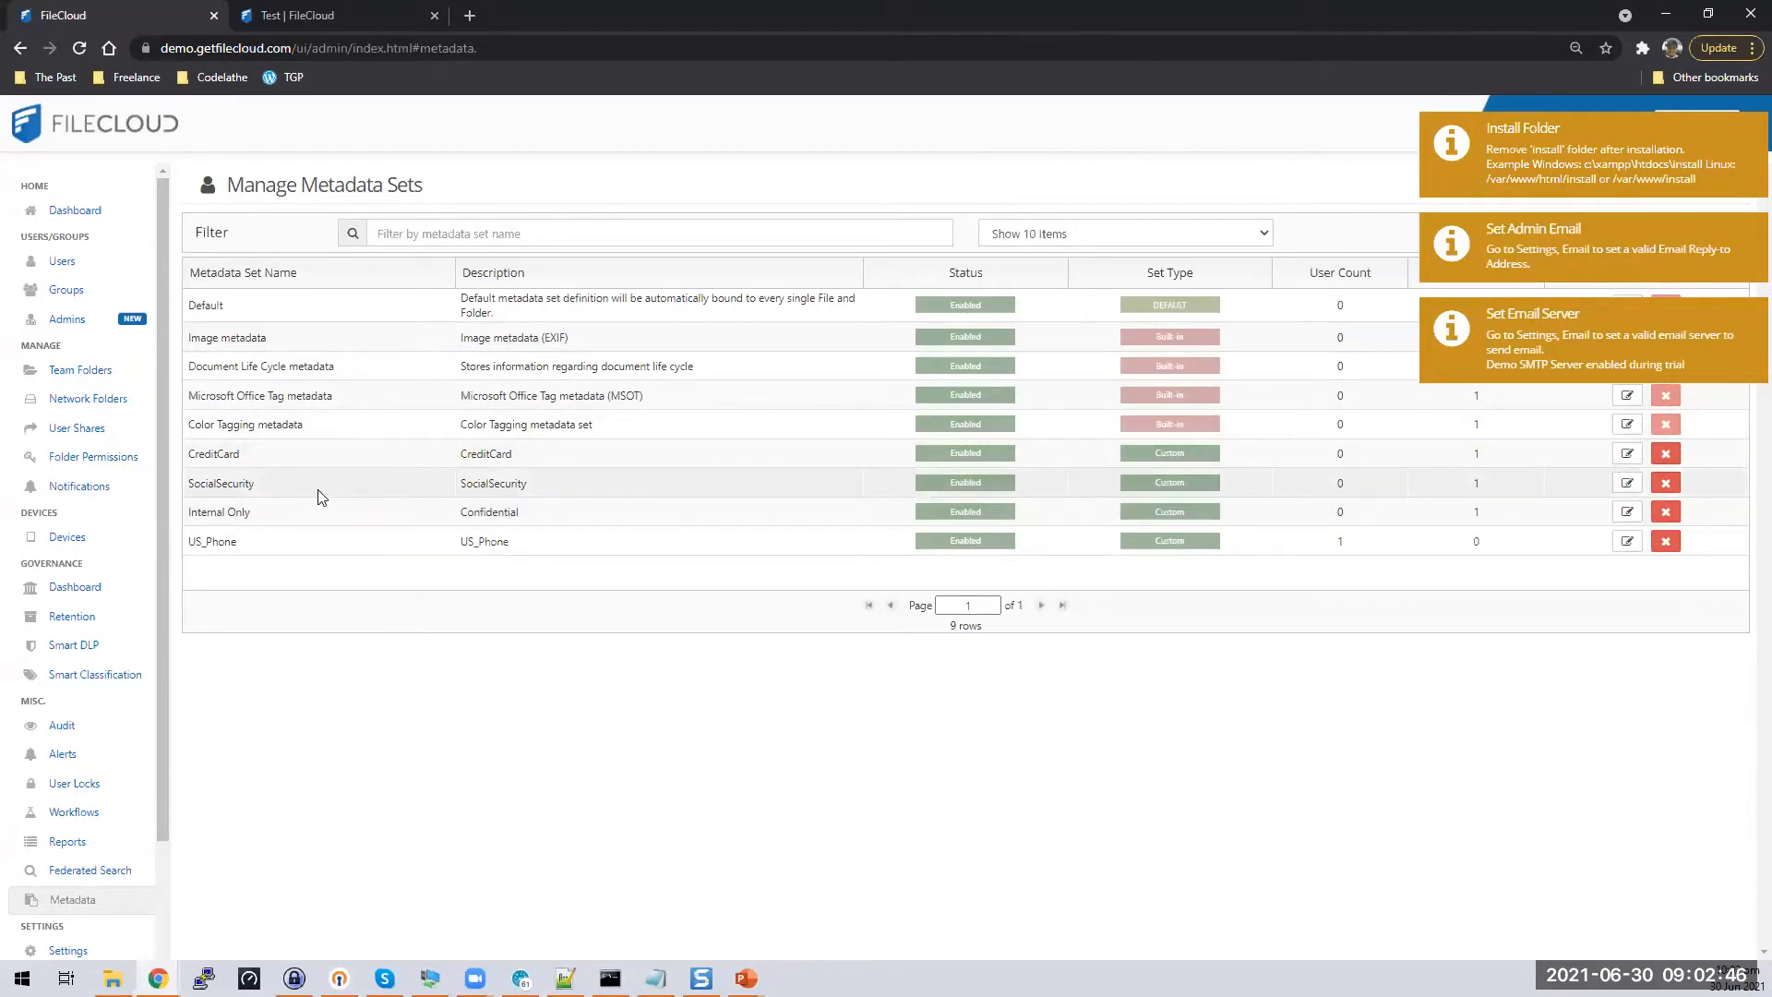
Dismiss the email server, admin email and install folder notifications
click(1653, 364)
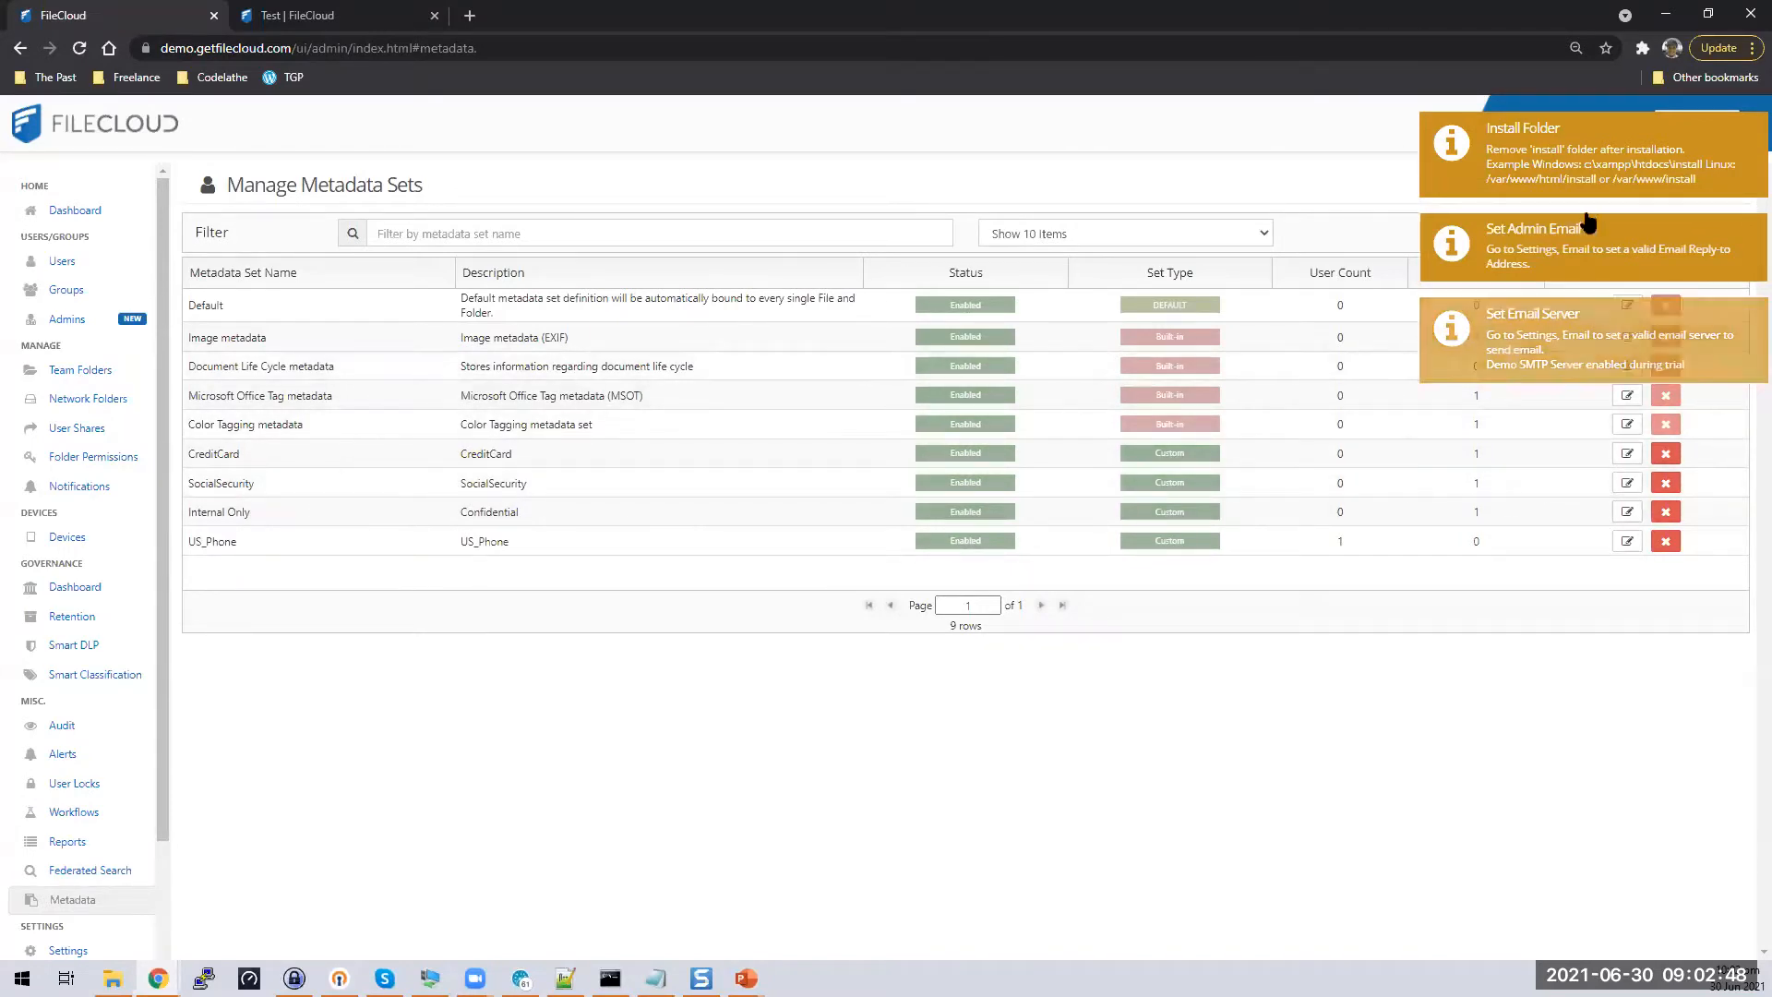
click(1587, 242)
click(1589, 171)
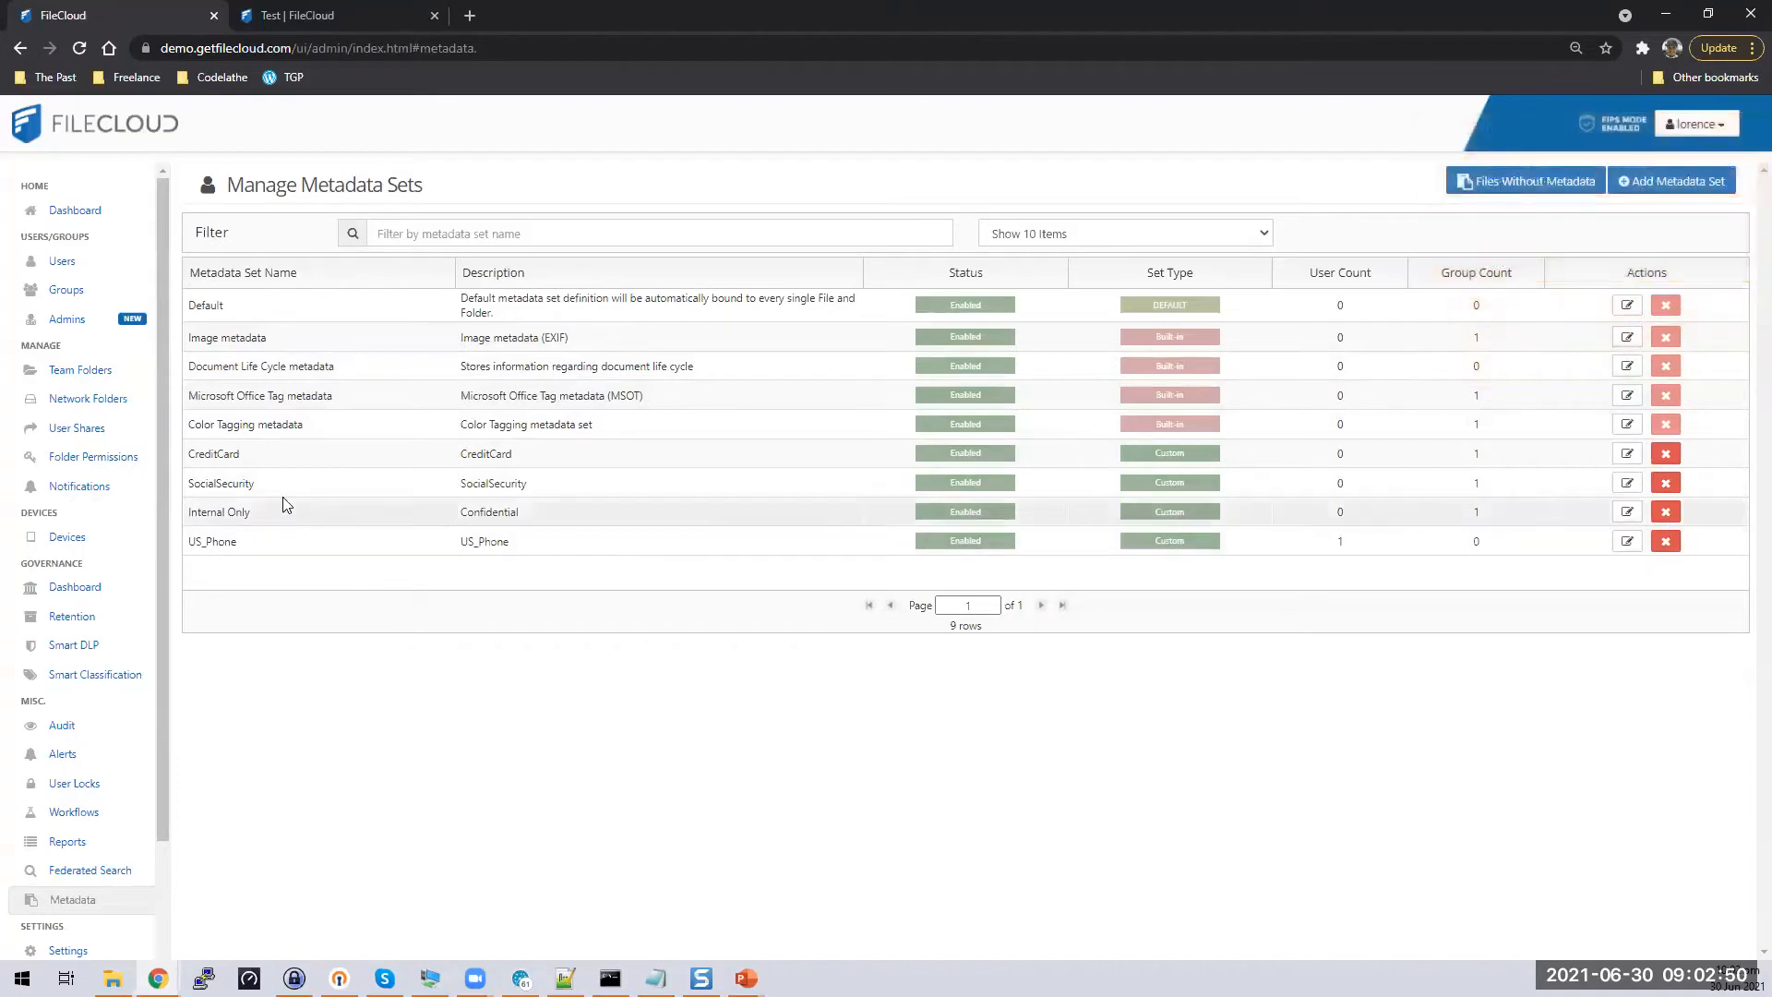
Inspect the SocialSecurity metadata set and its SSN attribute, closing both without changes
click(1625, 483)
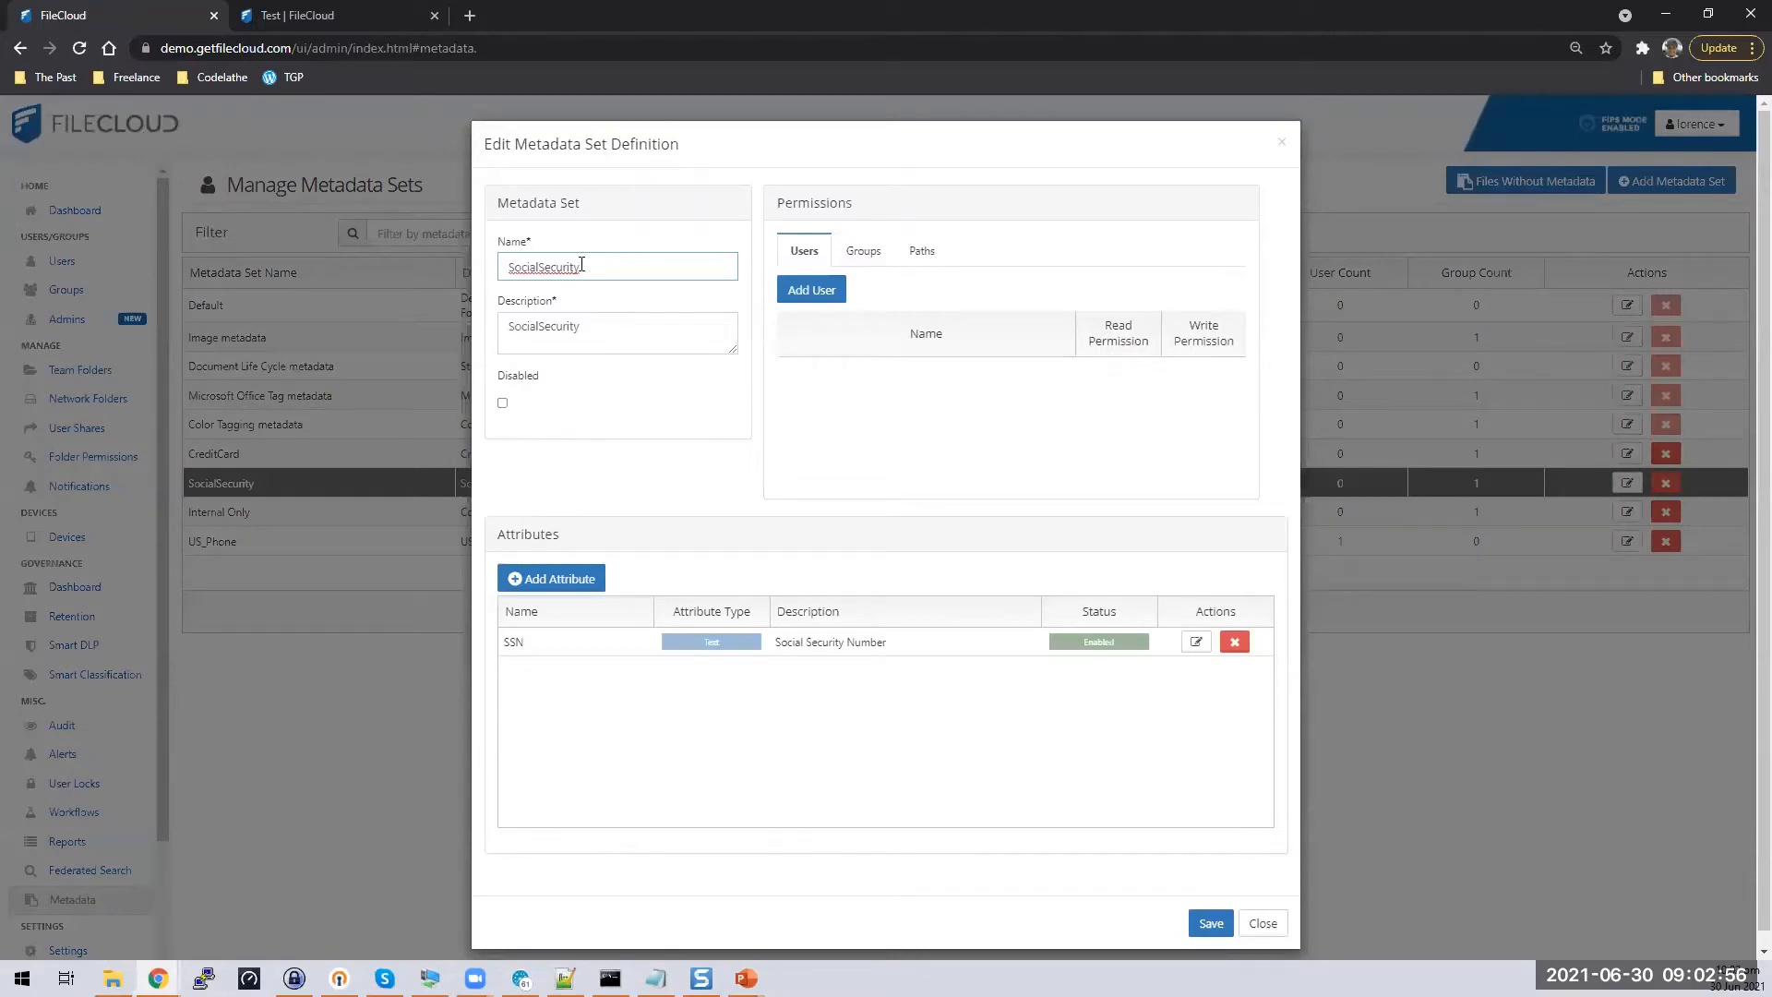
double_click(612, 260)
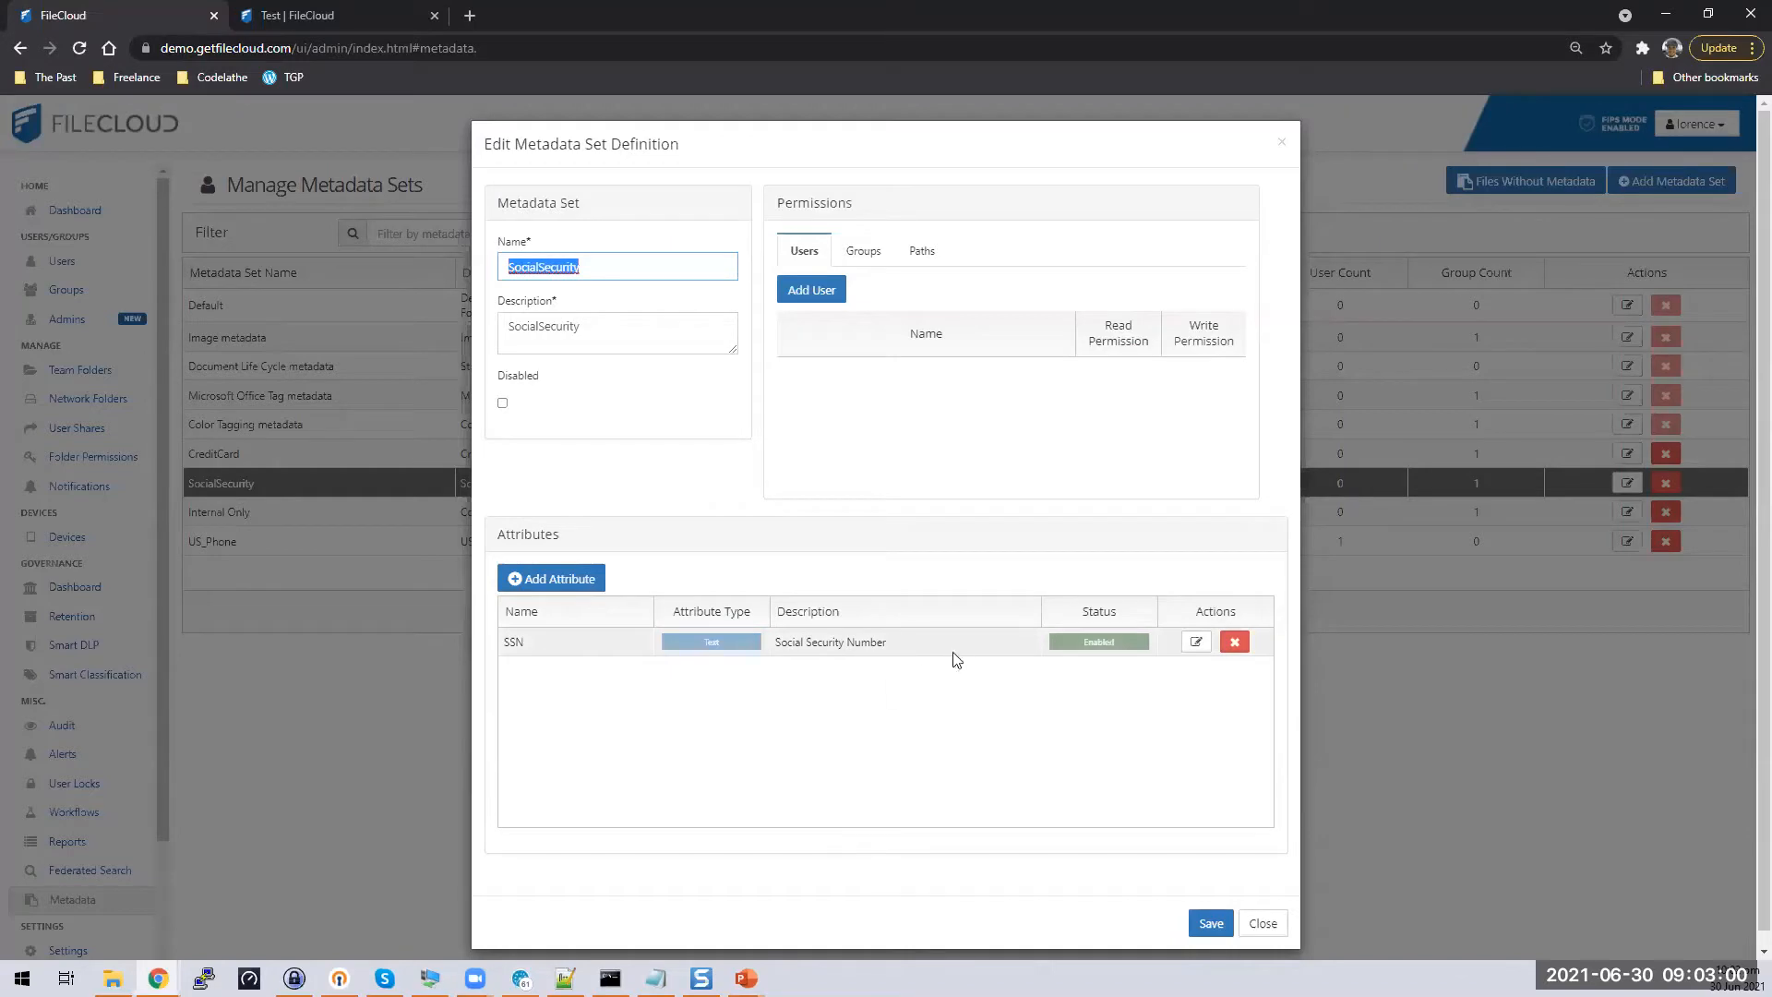
click(1195, 645)
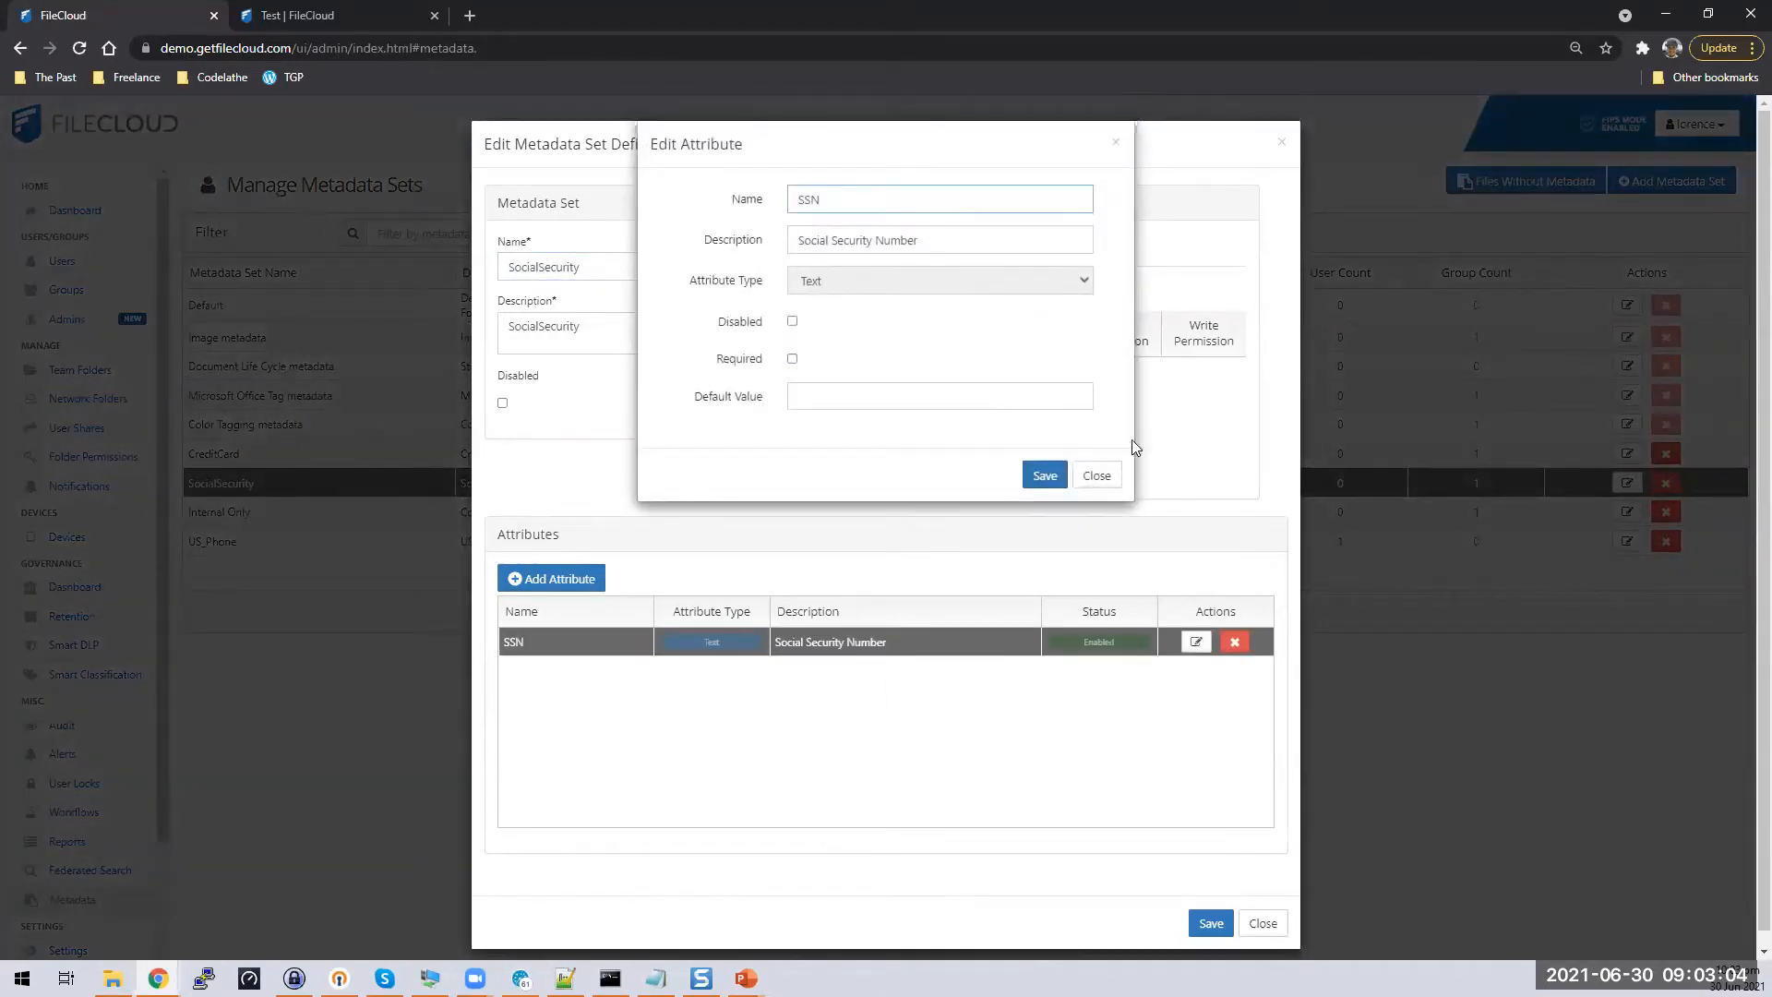
click(1098, 477)
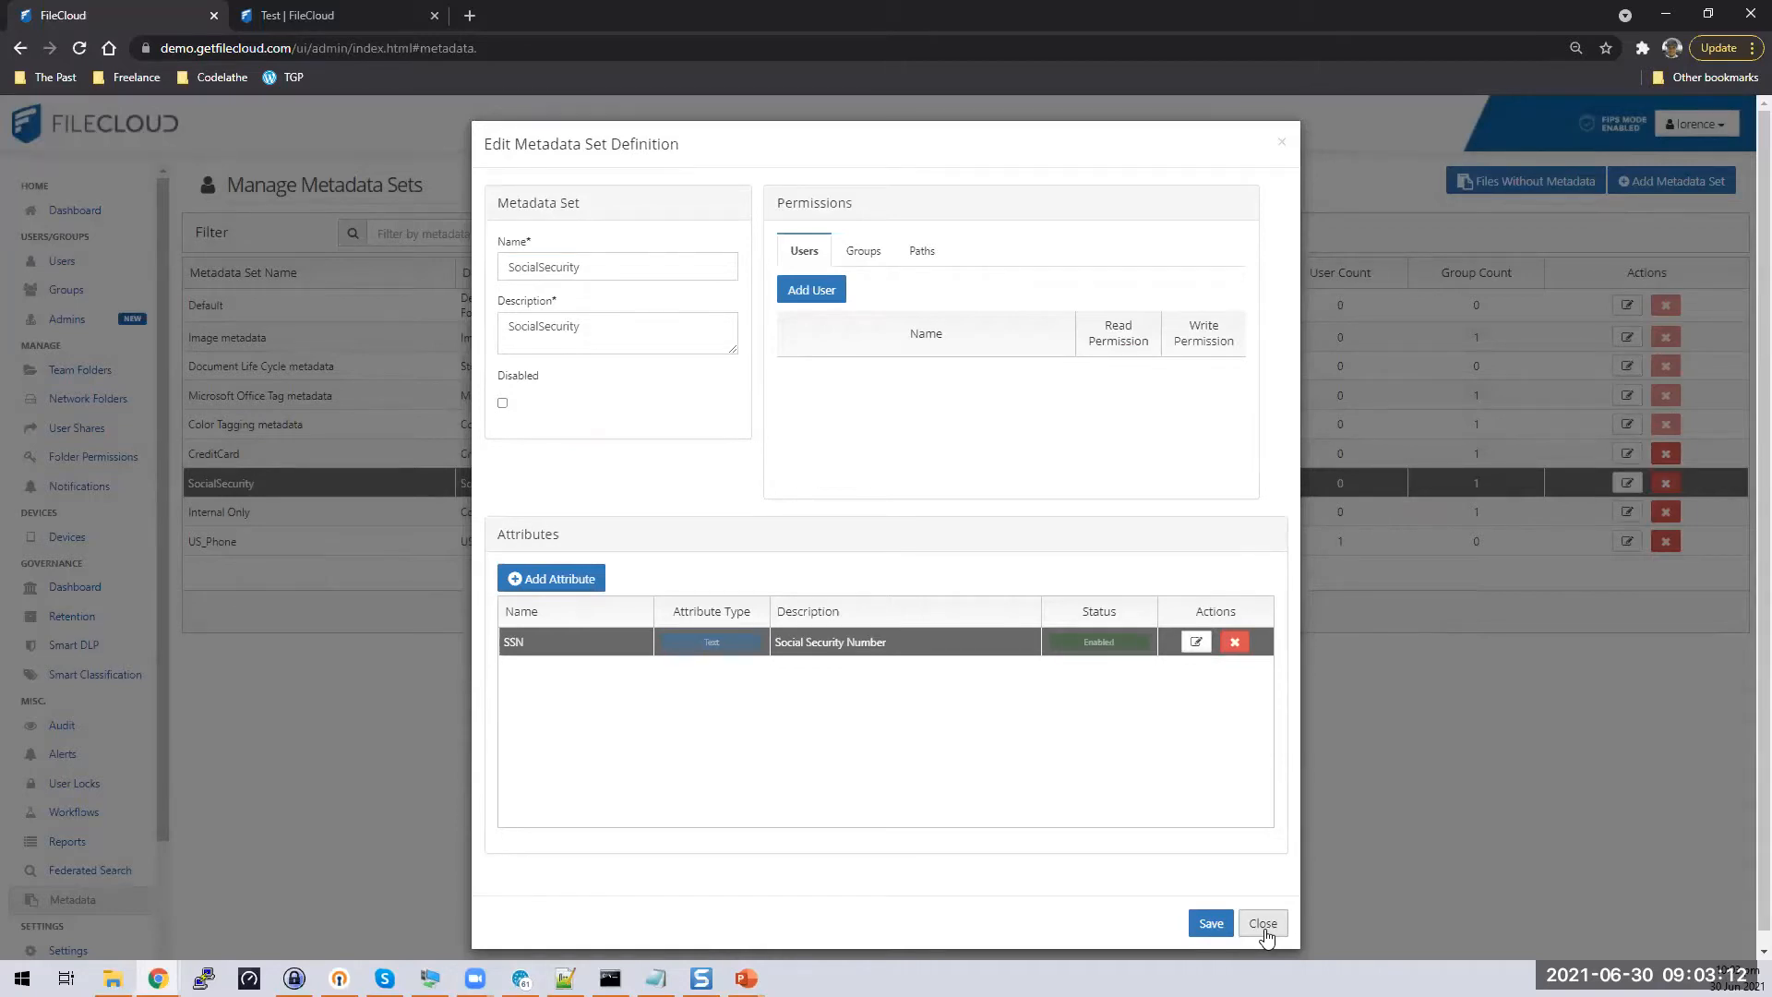
click(1263, 924)
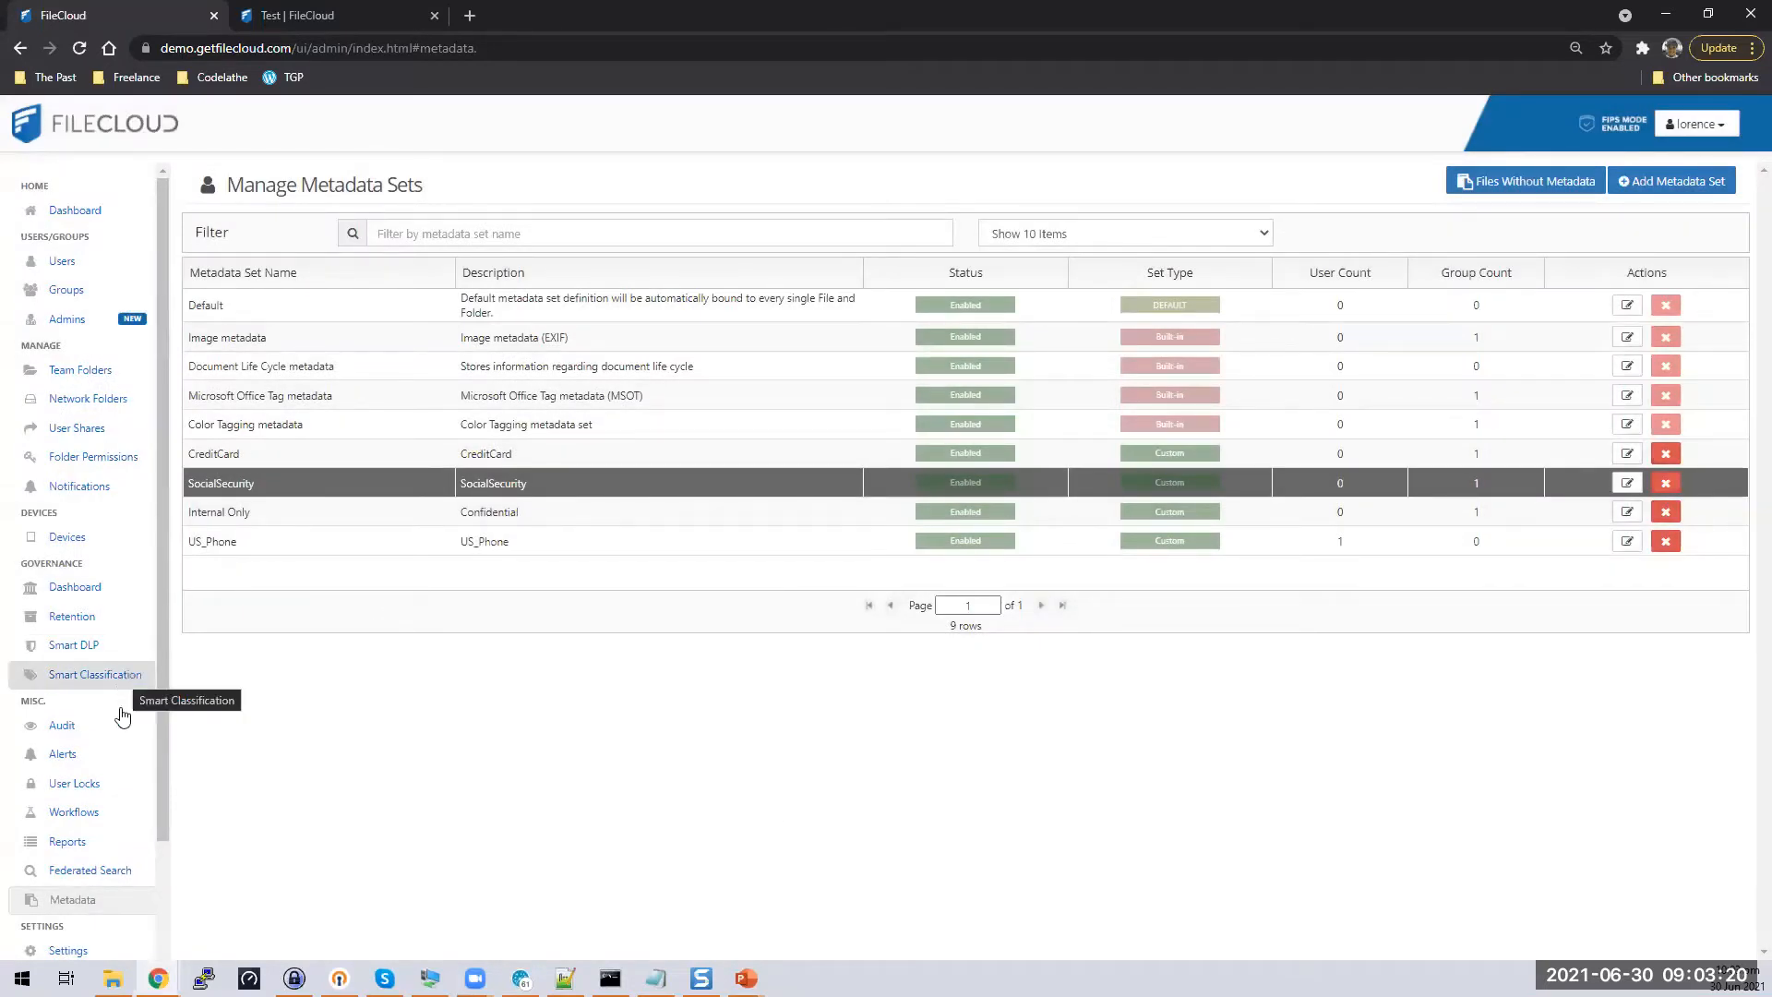
scroll(119, 905, down, 3)
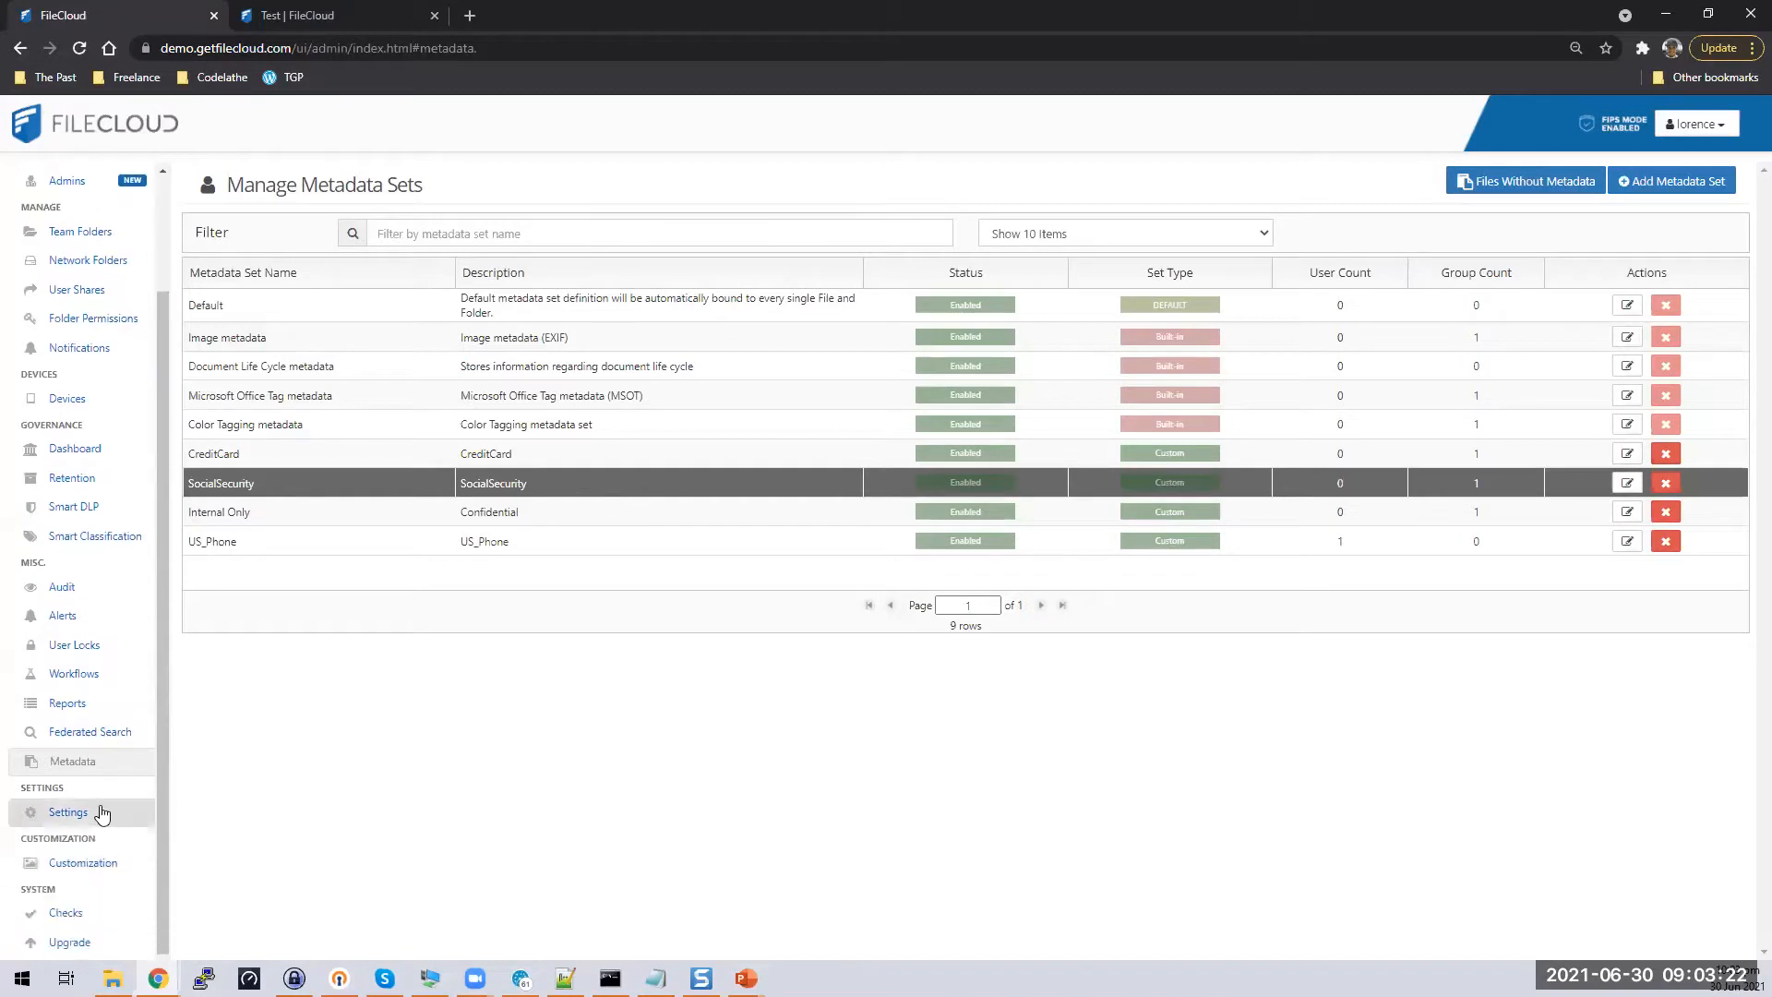
Show the Content Search settings with Solr configured and PII search enabled
click(102, 814)
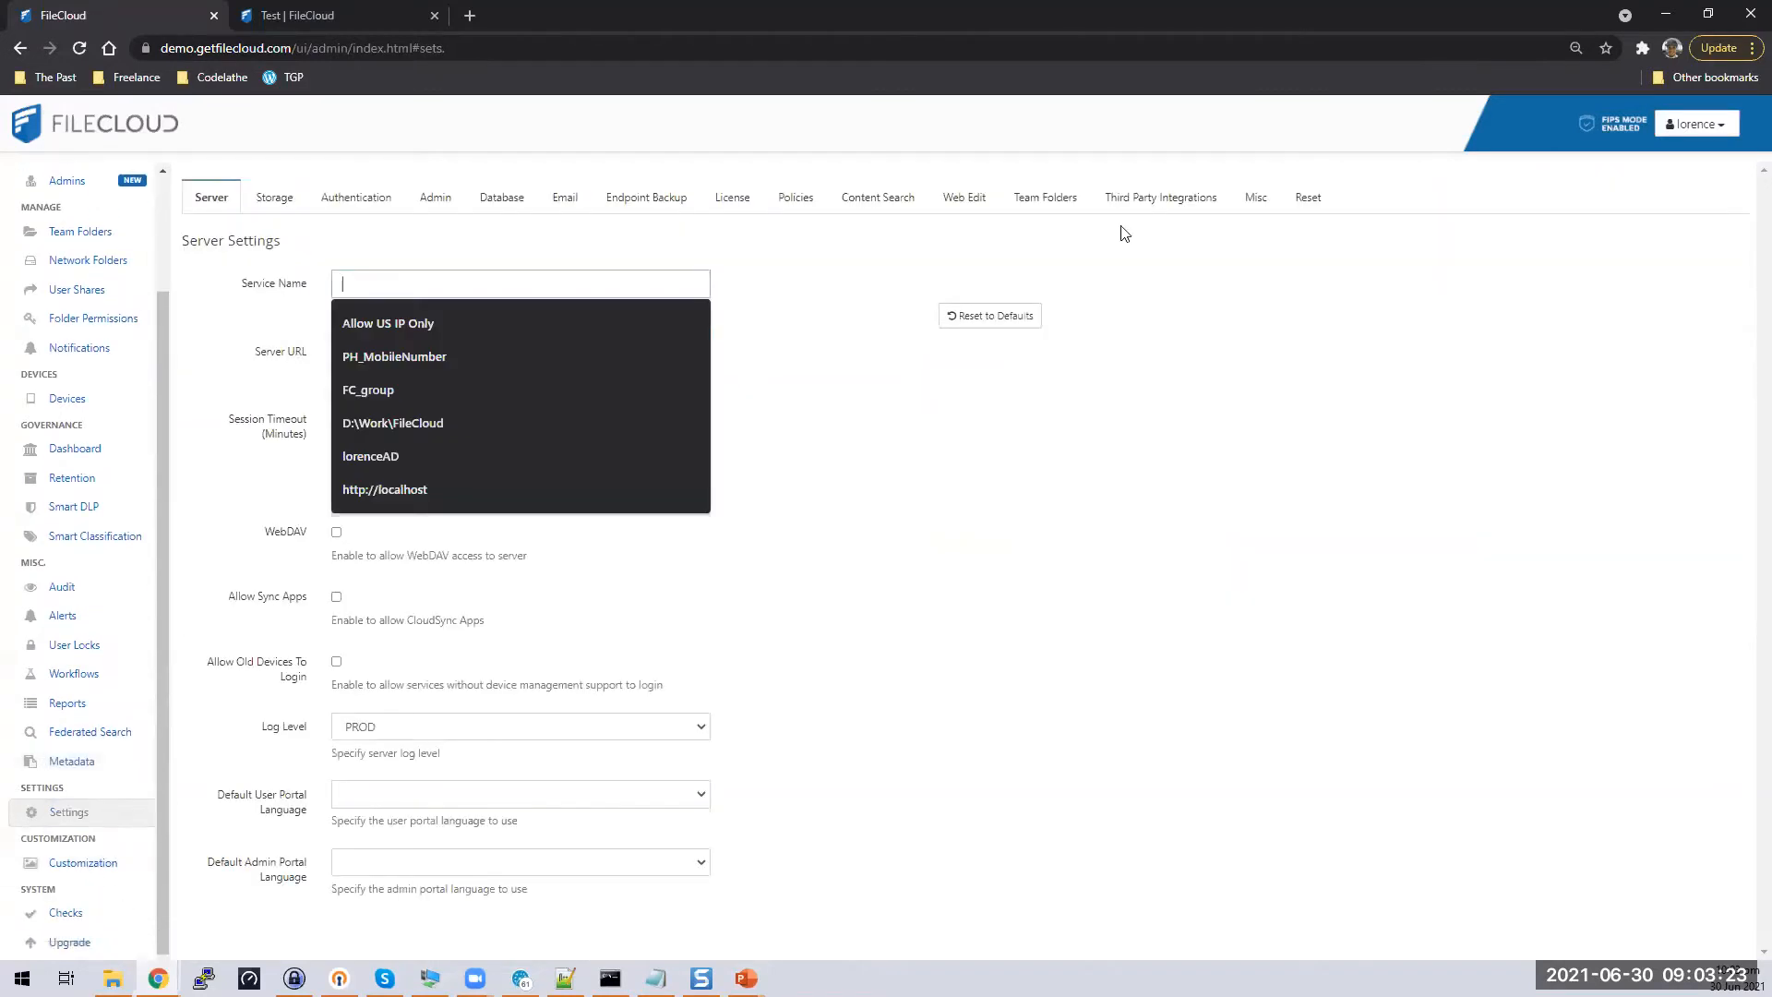
click(875, 208)
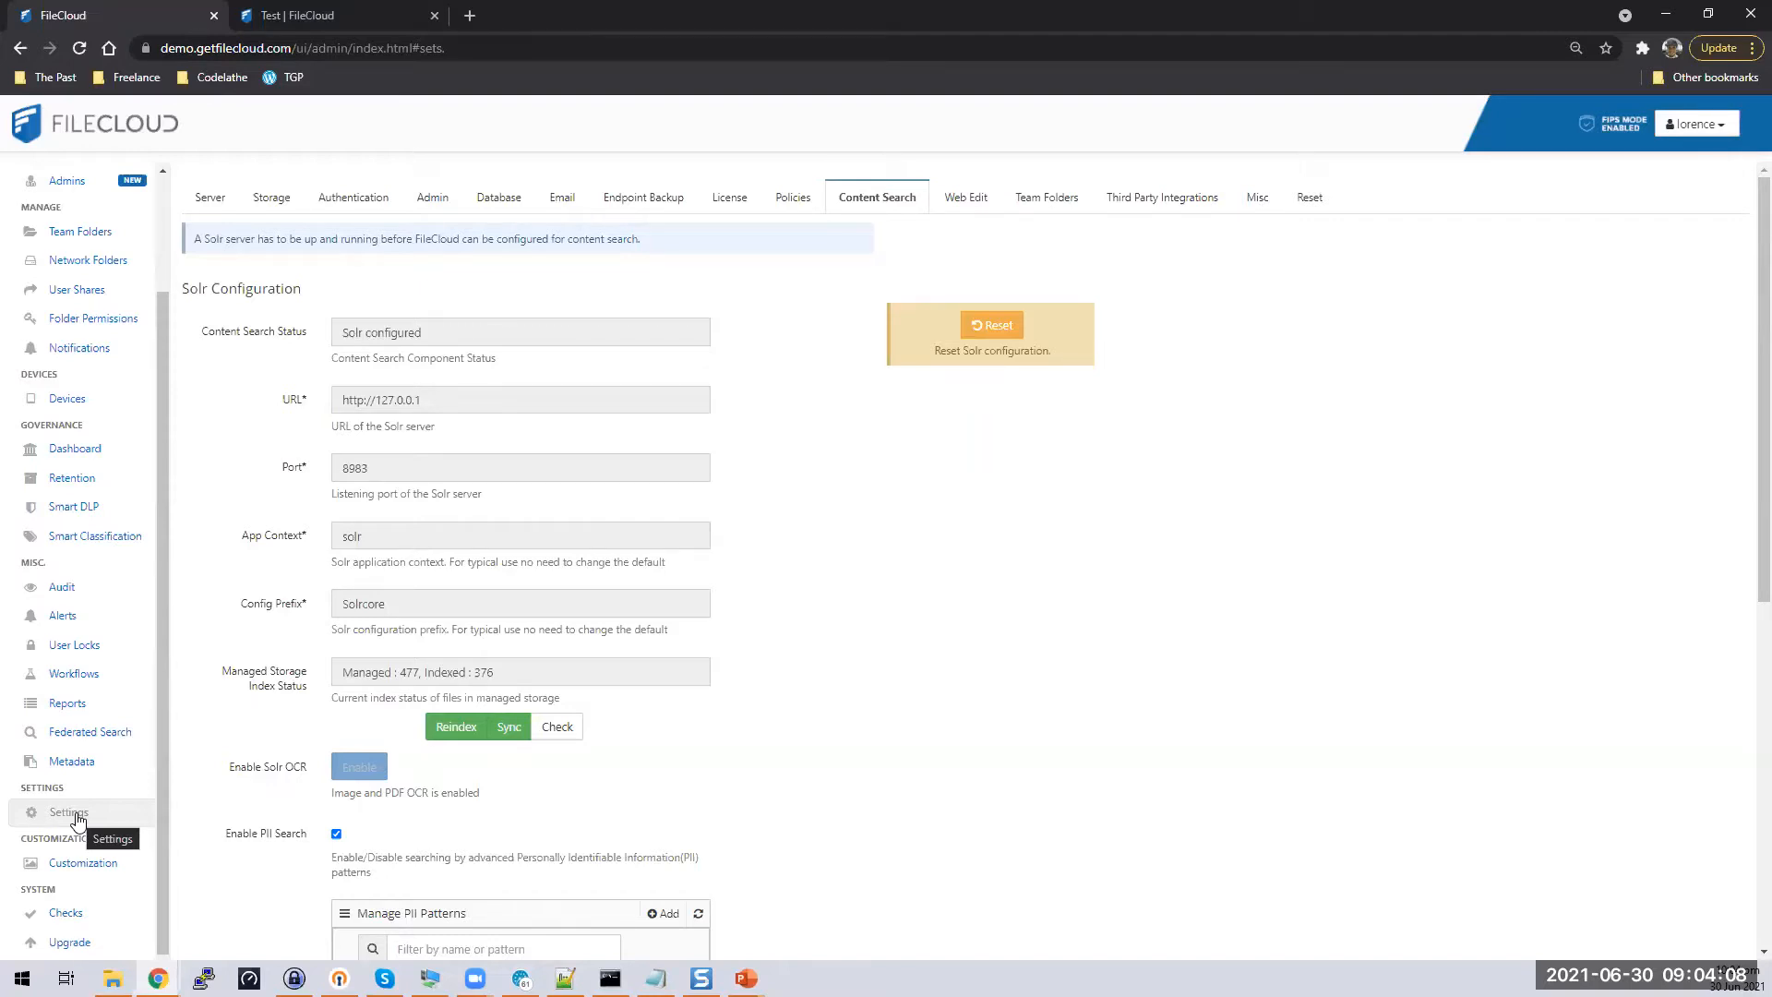
Open the Update Rule dialog for the PII - Social Security Number classification rule
click(115, 542)
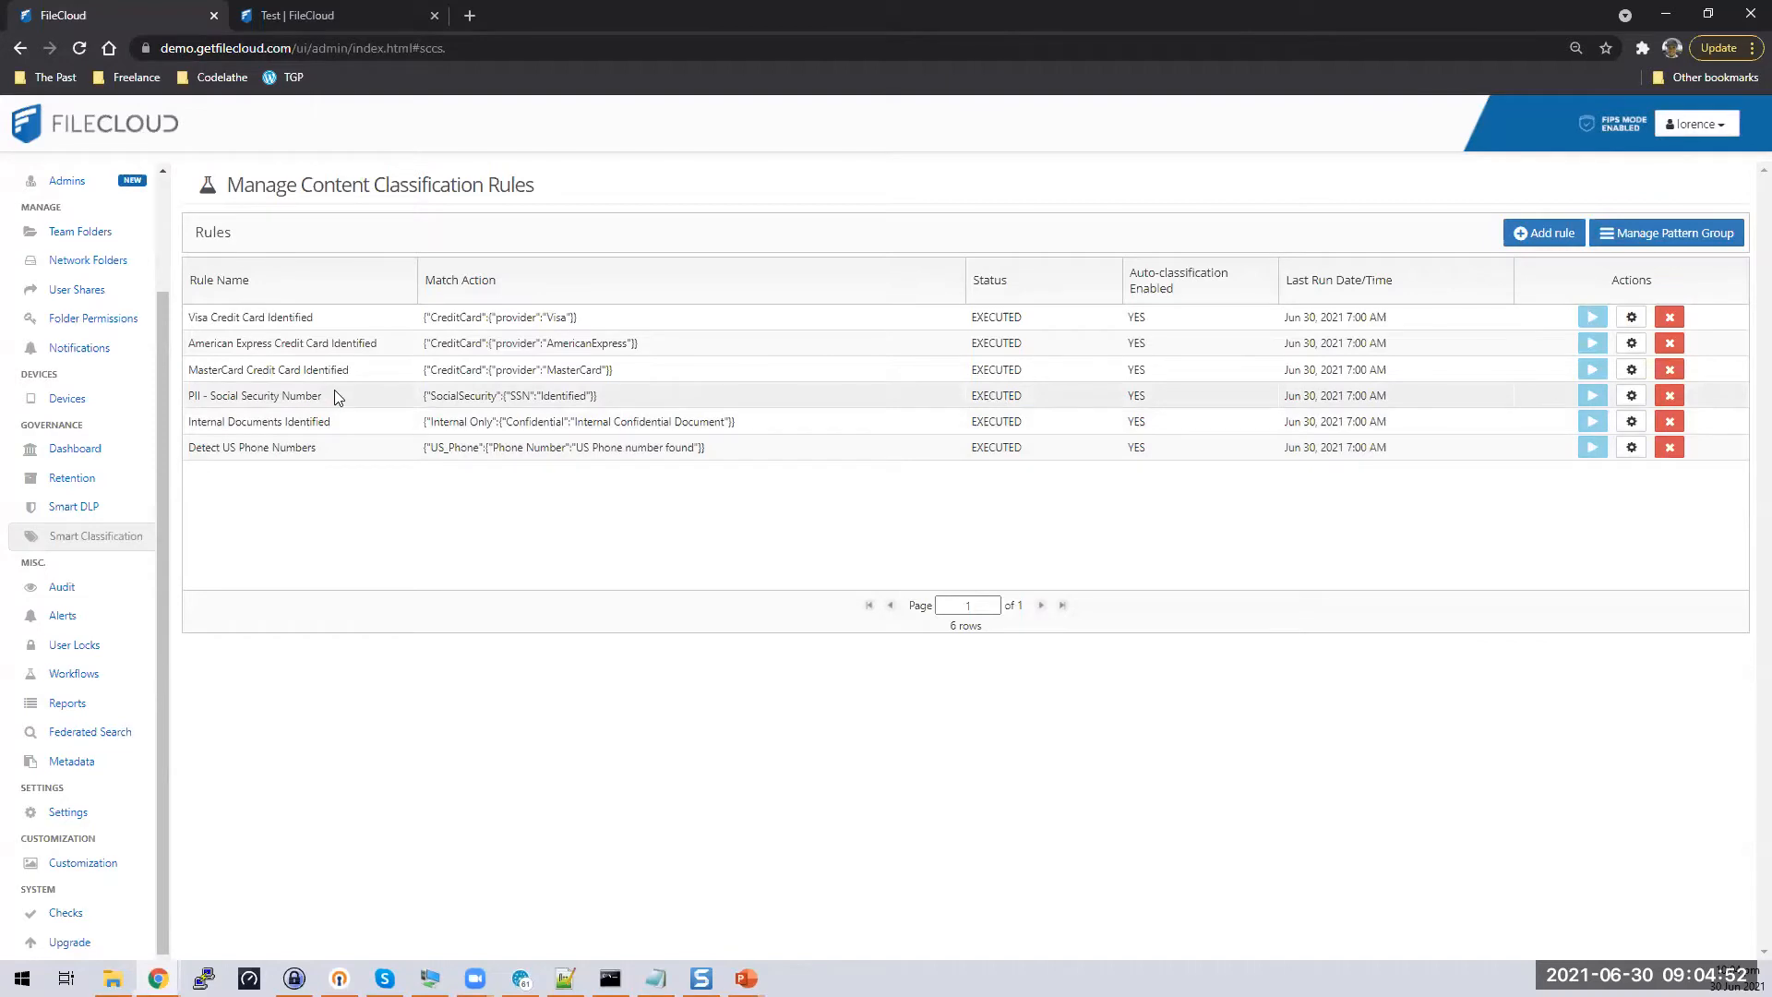
click(1630, 397)
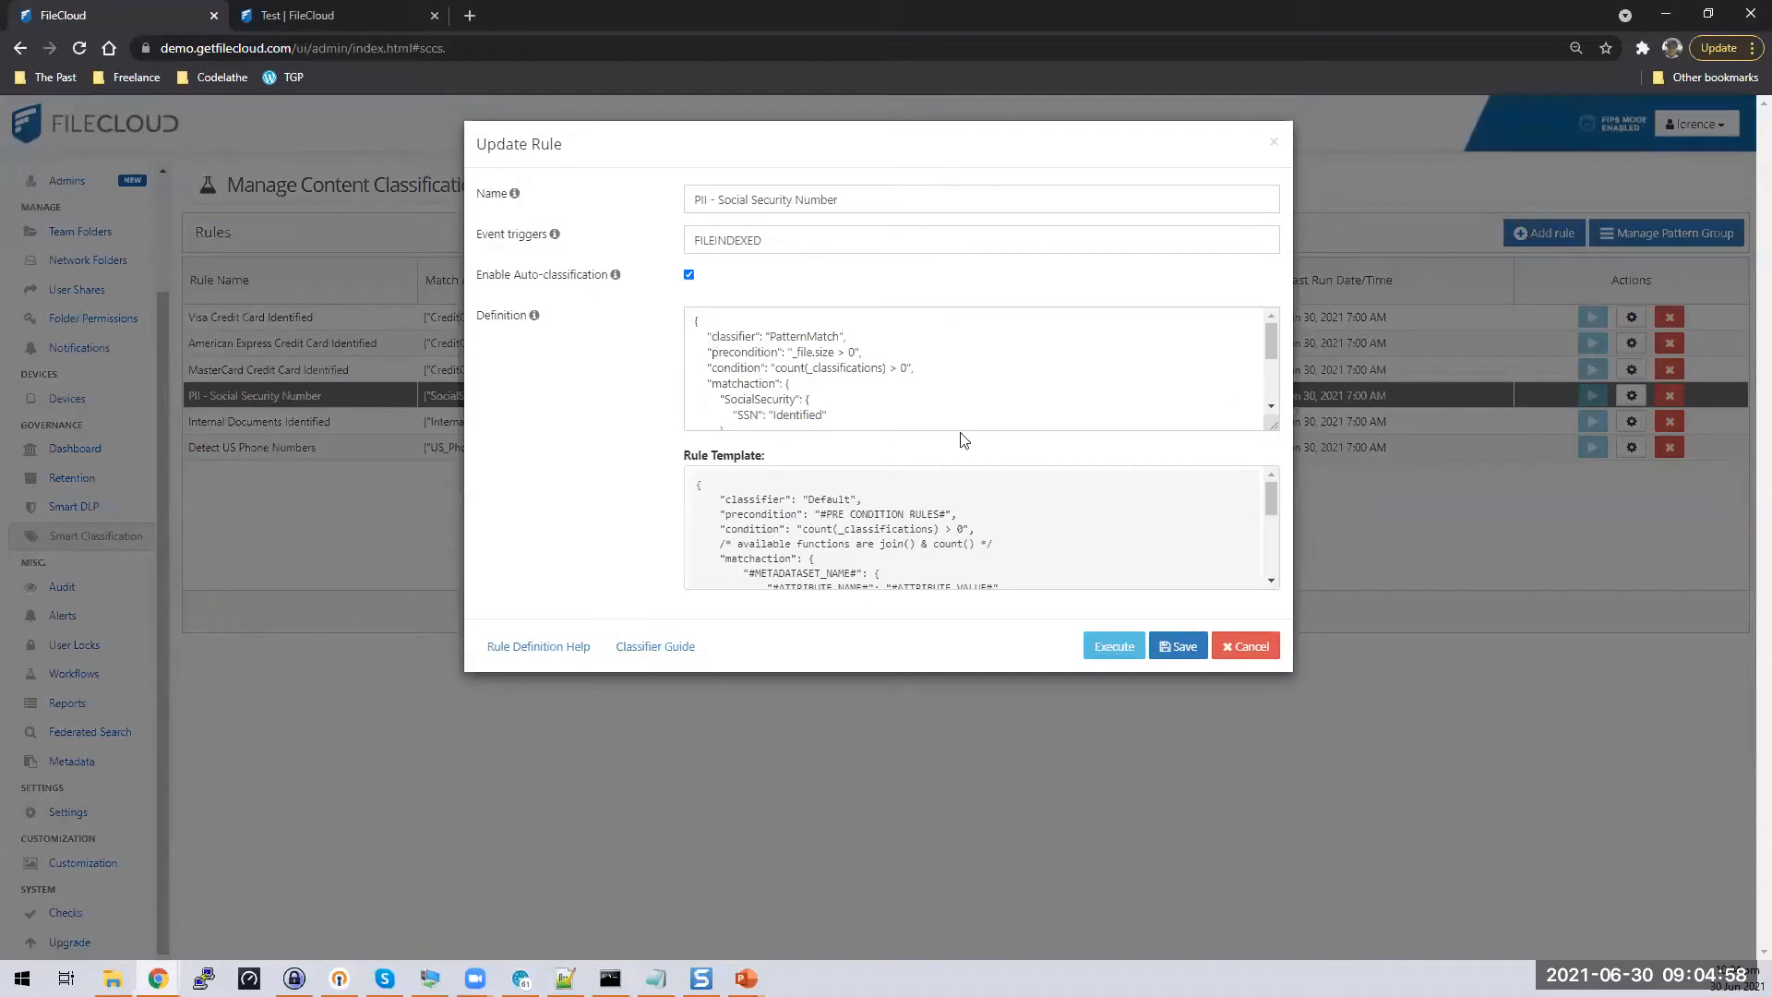
double_click(798, 236)
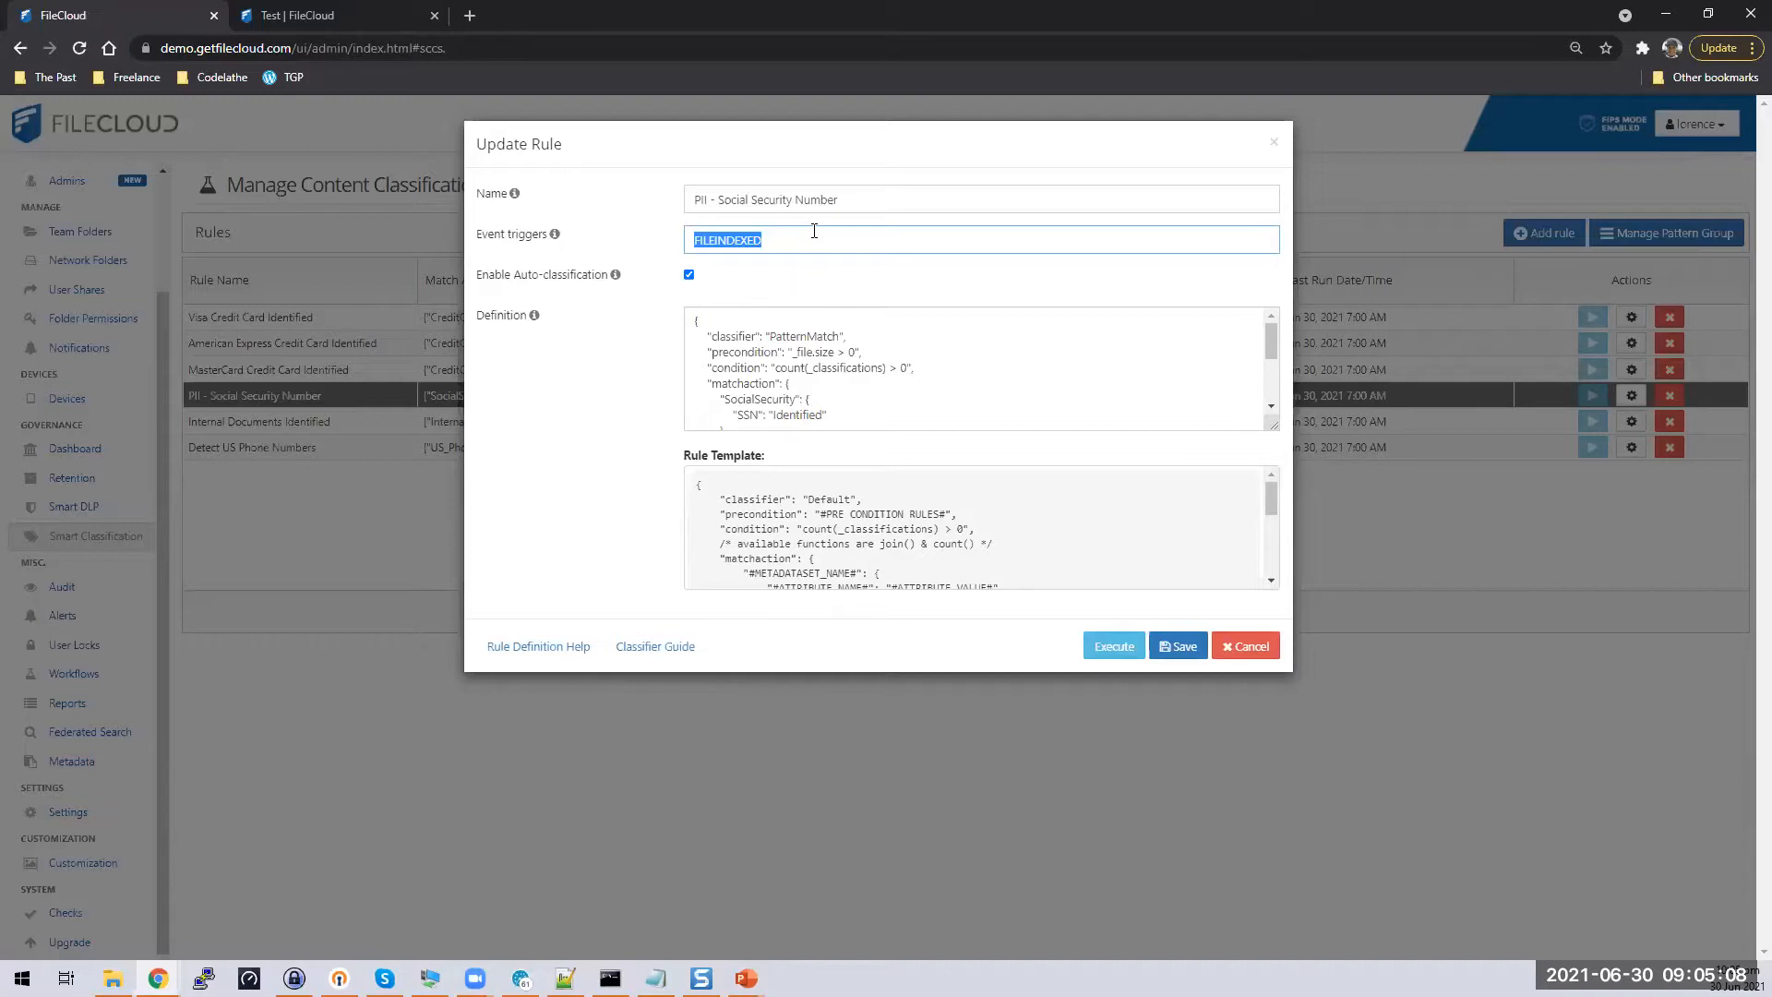
click(995, 370)
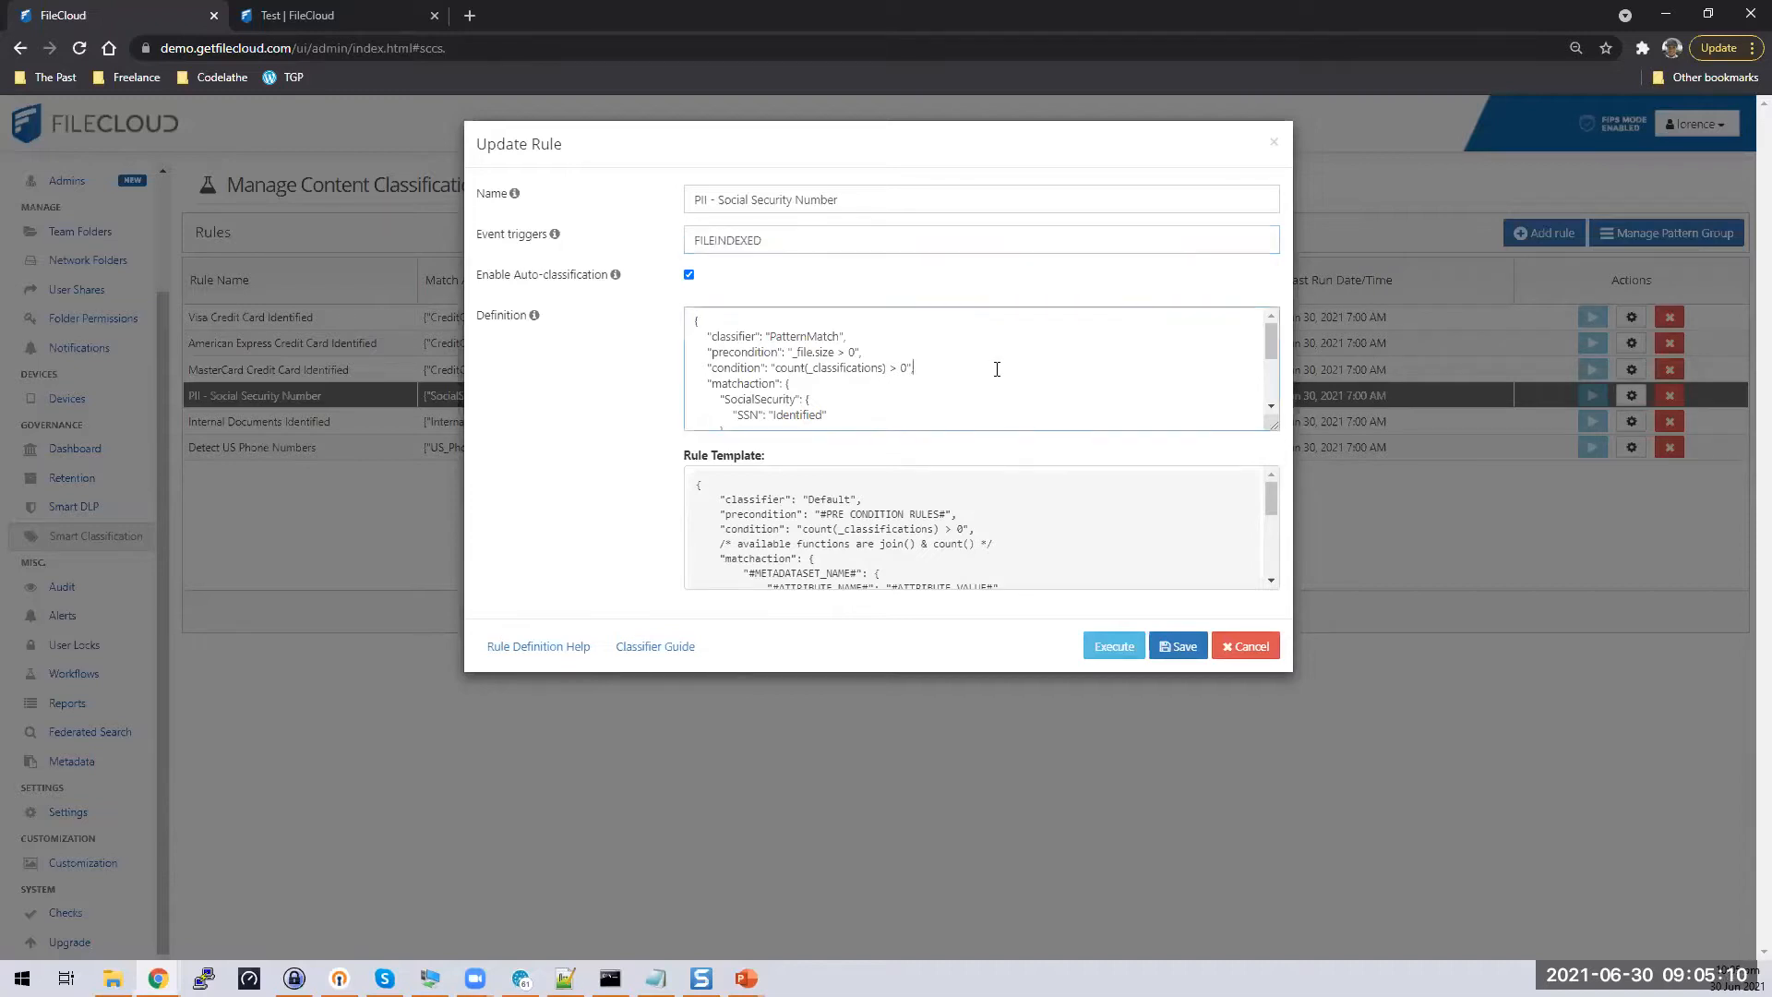
scroll(997, 369, down, 2)
scroll(997, 369, up, 2)
scroll(997, 369, down, 2)
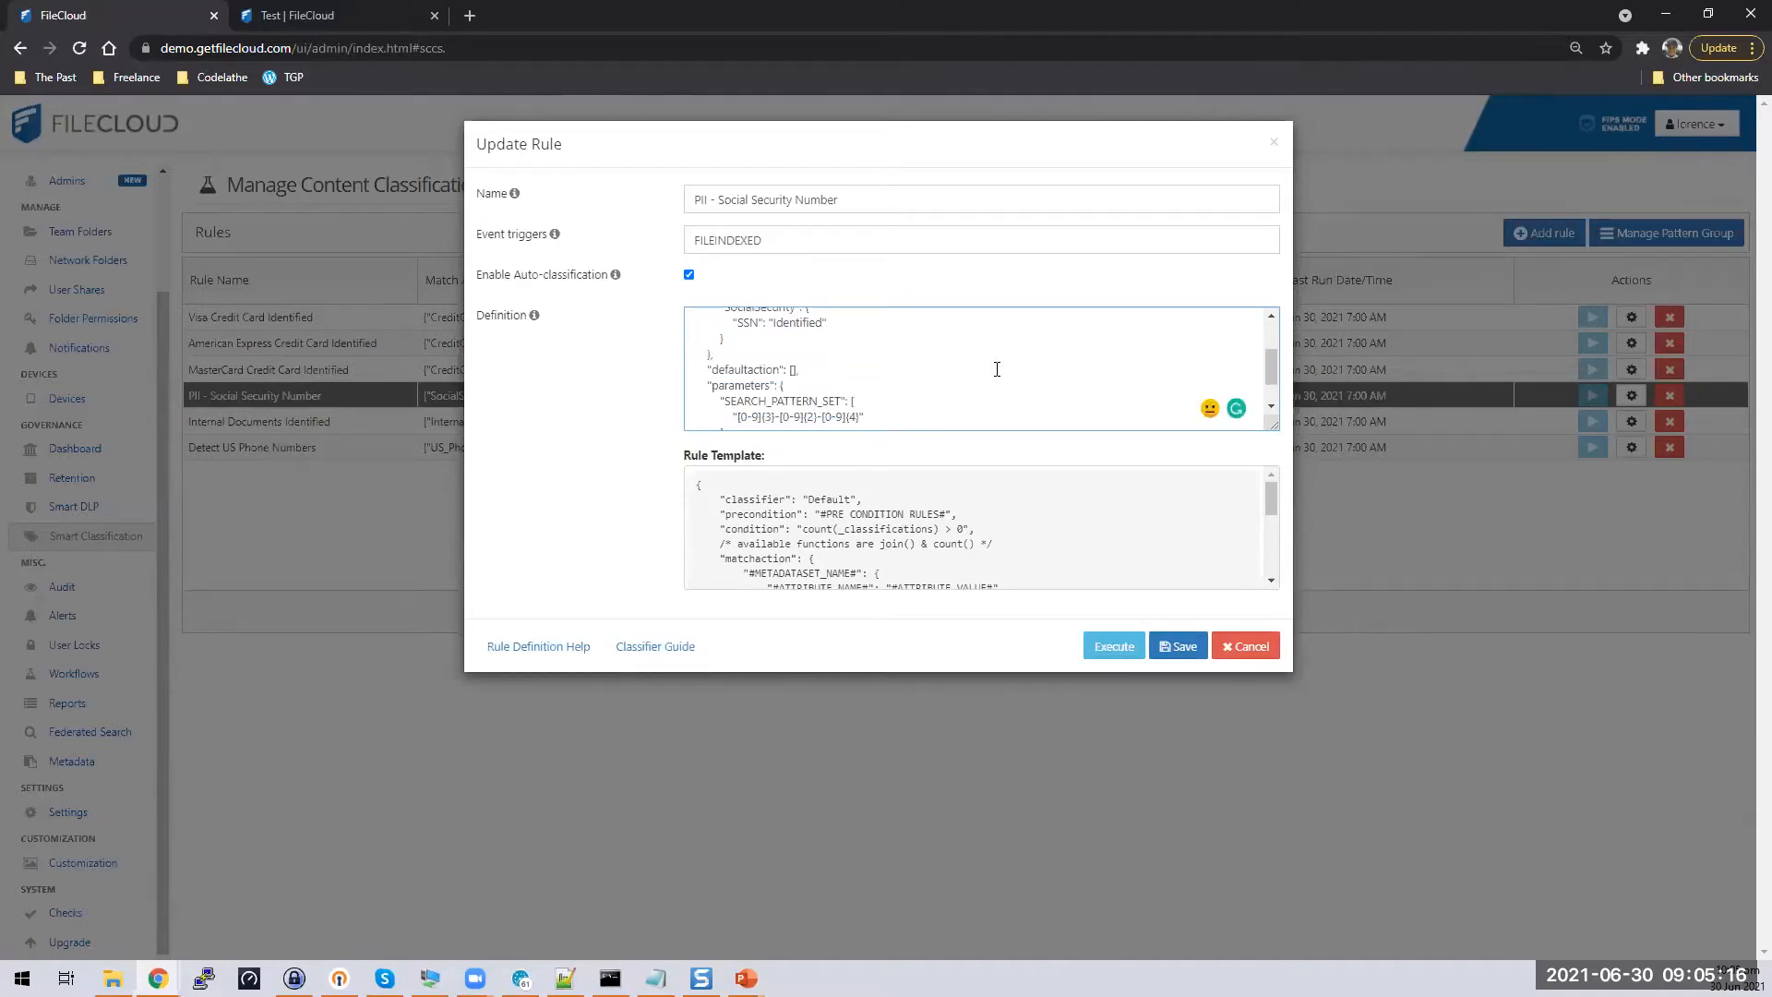
scroll(997, 369, up, 2)
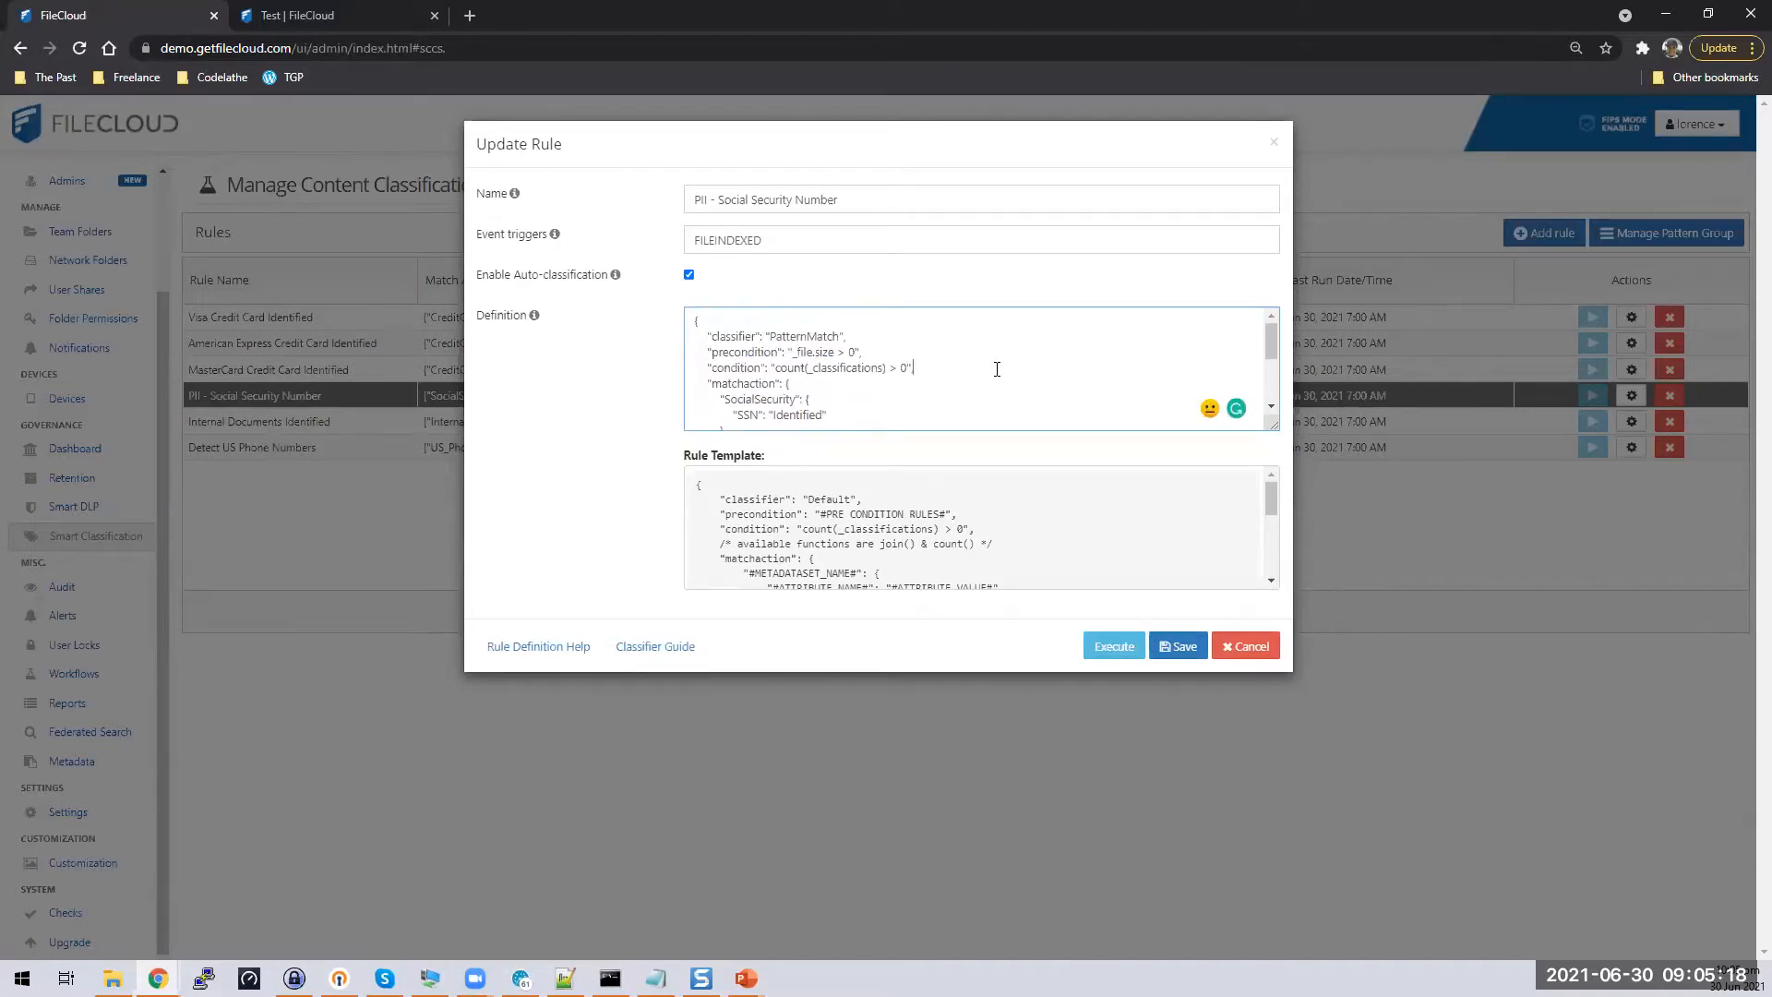
scroll(997, 369, down, 2)
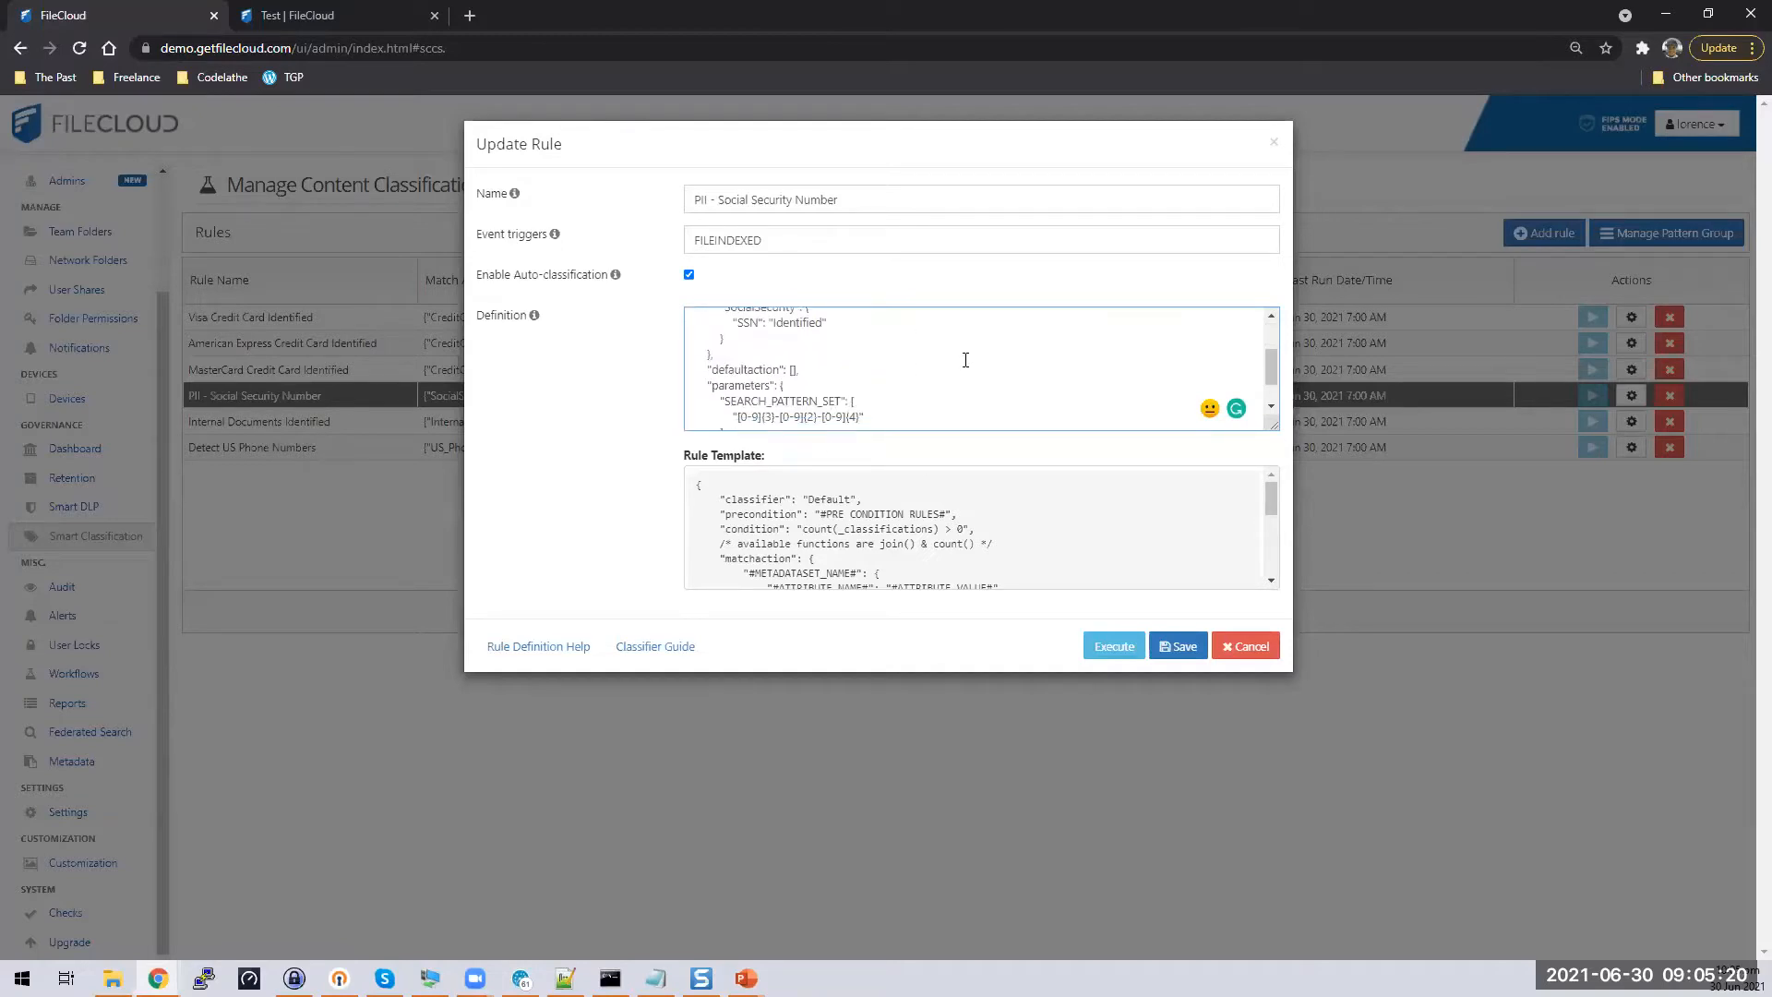
drag(1270, 367, 1273, 373)
drag(1045, 486, 1047, 543)
scroll(1043, 538, up, 3)
click(995, 362)
scroll(995, 362, down, 1)
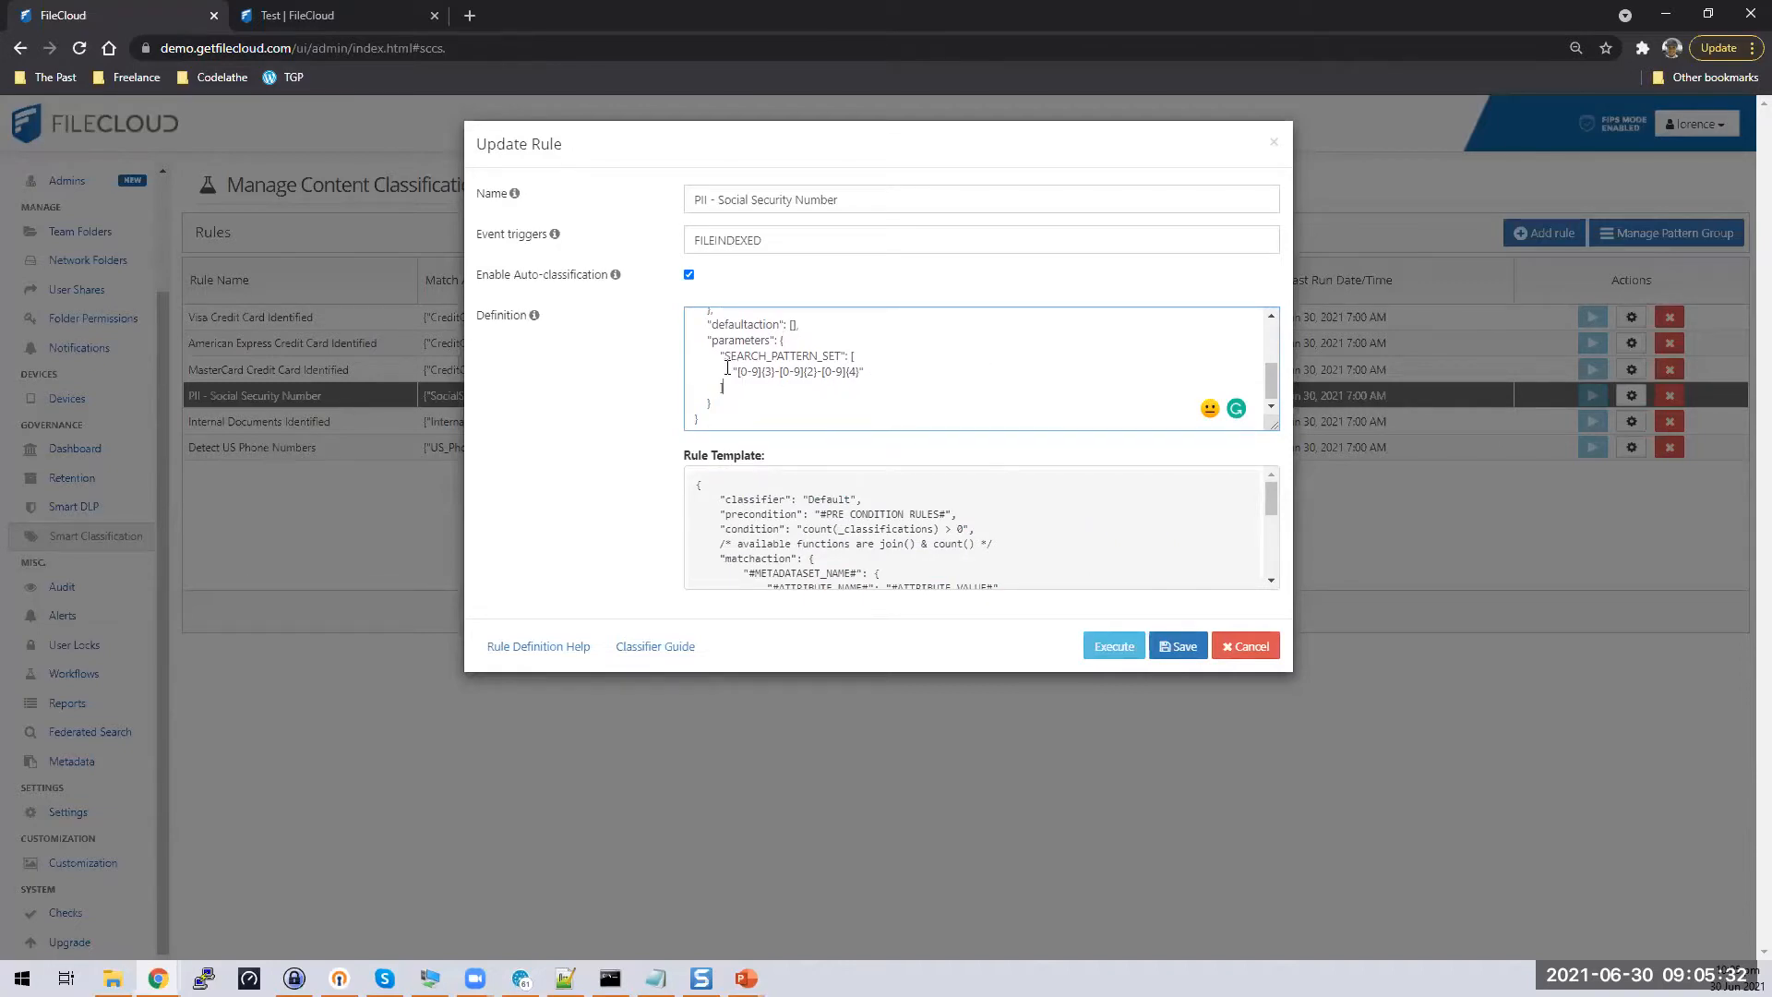
drag(732, 371, 862, 369)
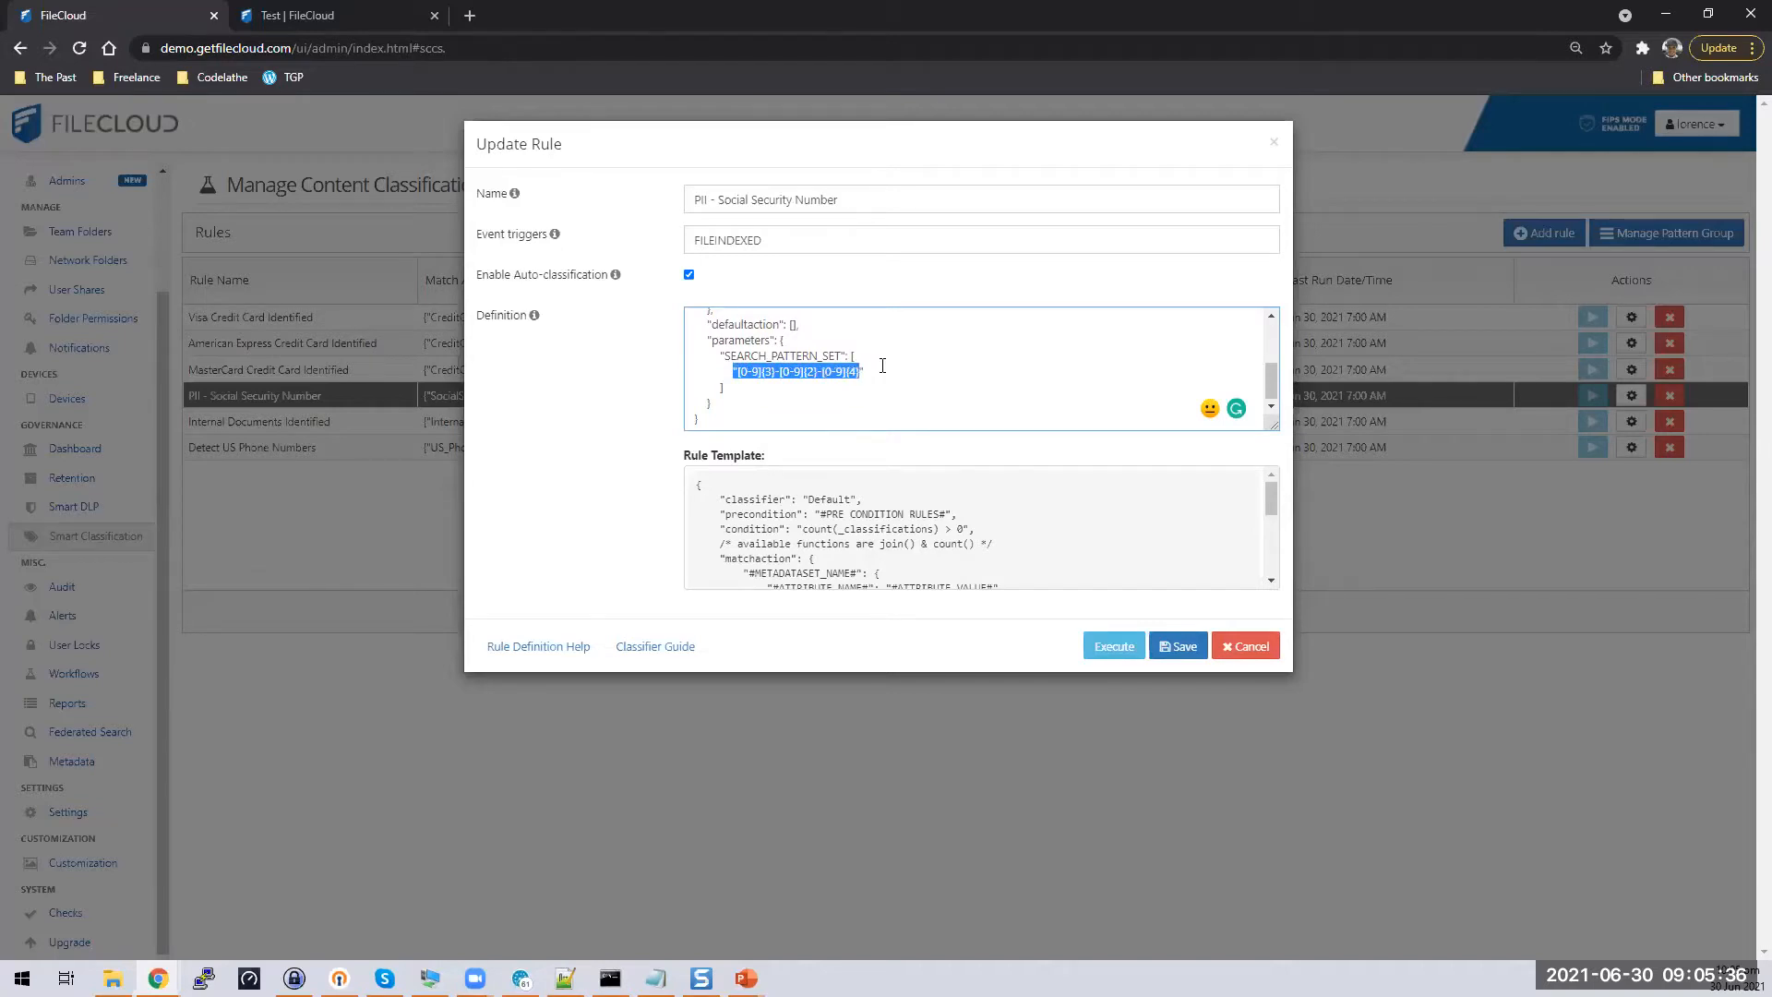
drag(867, 373, 733, 371)
click(893, 366)
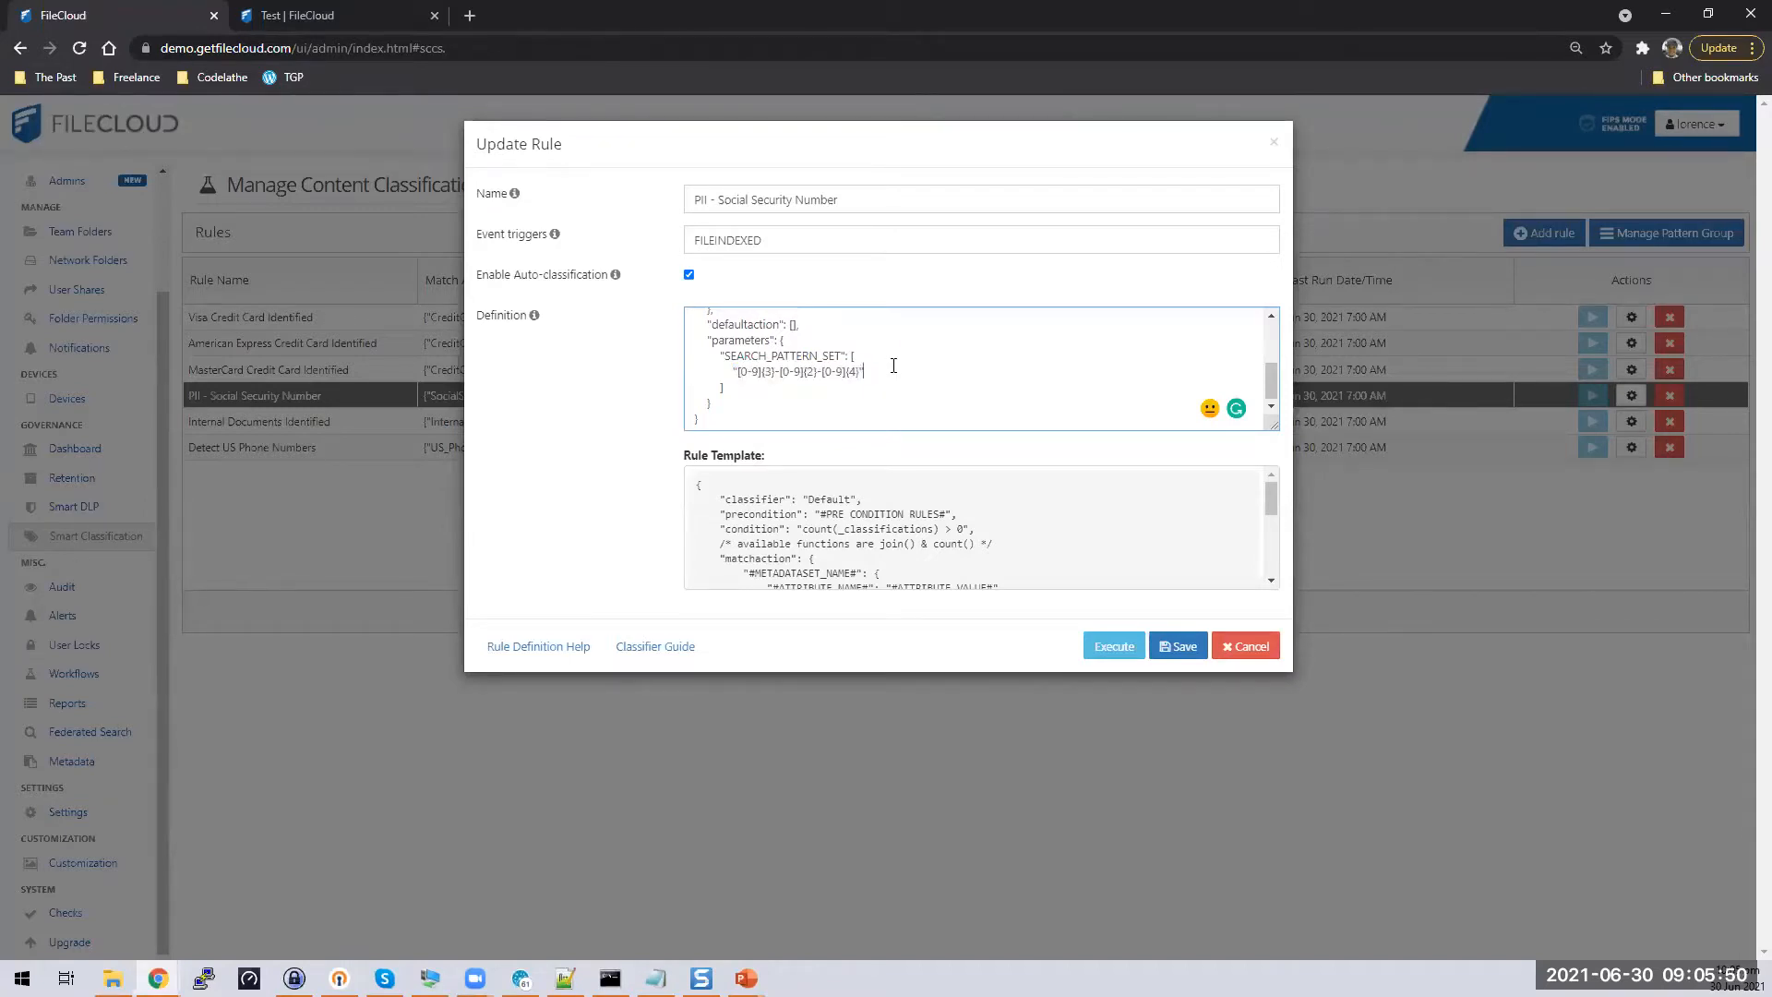
drag(867, 372, 734, 371)
drag(1270, 394, 1270, 366)
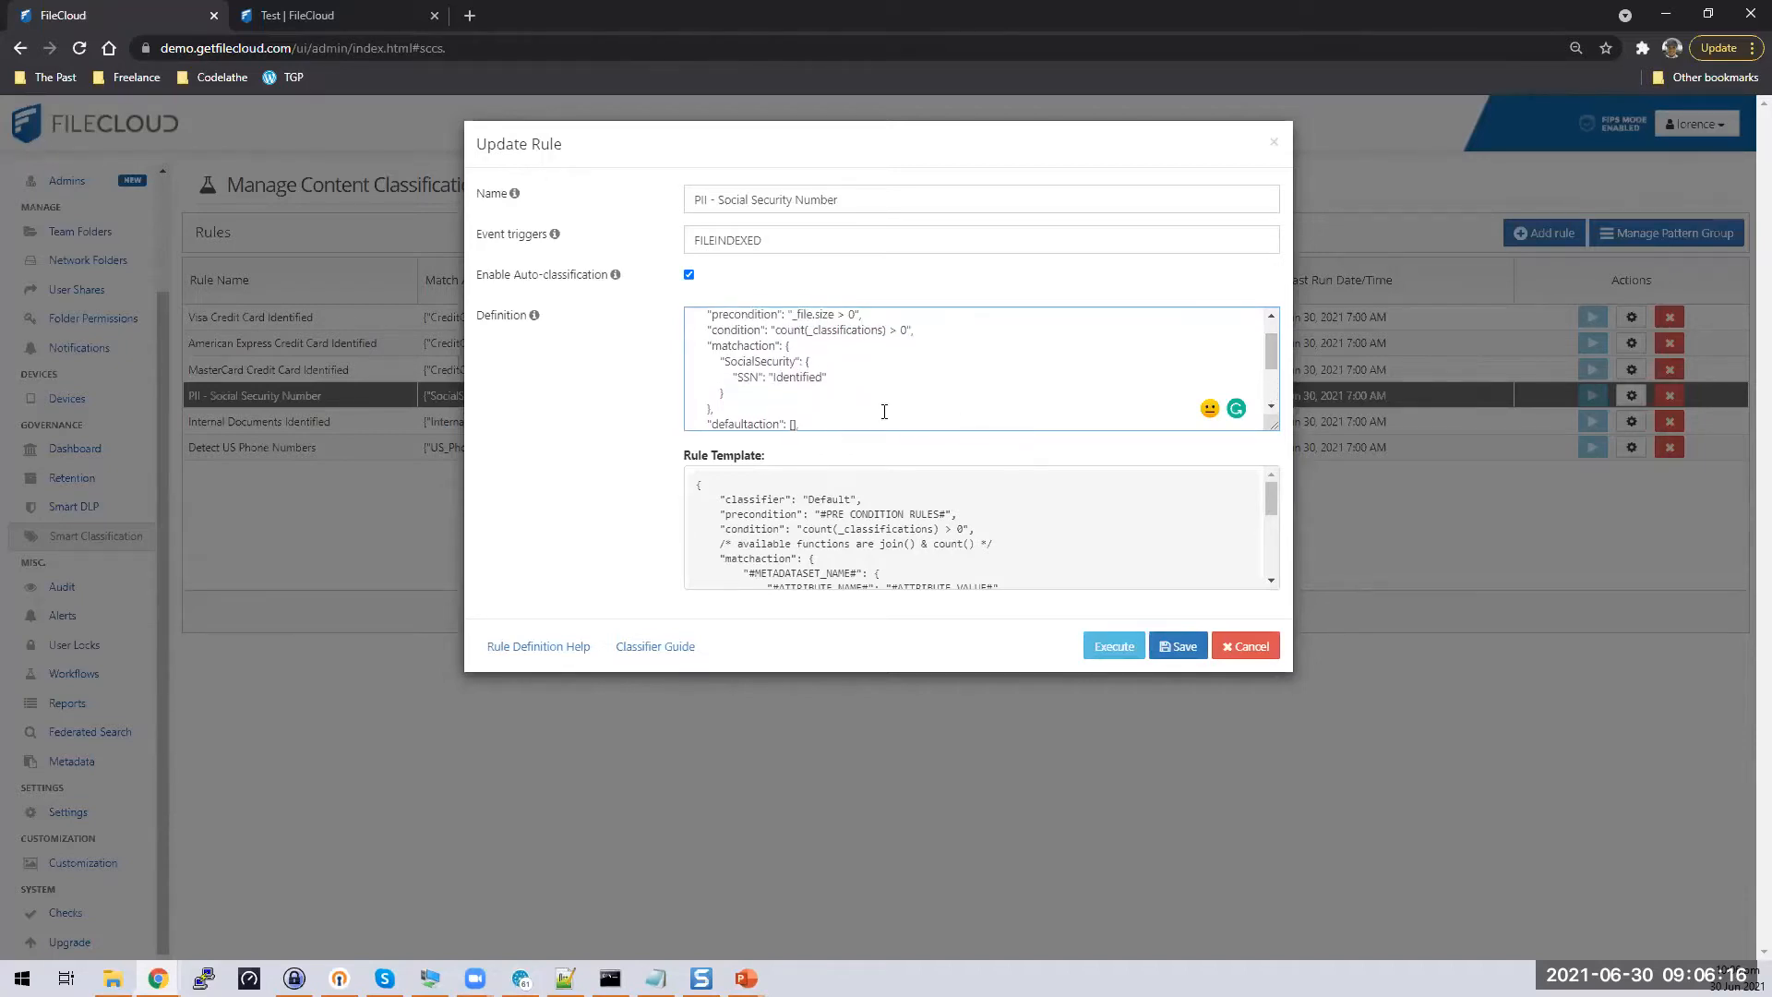
click(728, 362)
key(shift+Right)
key(shift+Right)
key(shift+Right)
key(shift+Right)
key(shift+Right)
key(shift+Right)
key(shift+Right)
key(shift+Right)
key(shift+Right)
key(shift+Right)
key(shift+Right)
key(shift+Right)
key(shift+Right)
key(shift+Right)
key(Left)
double_click(747, 379)
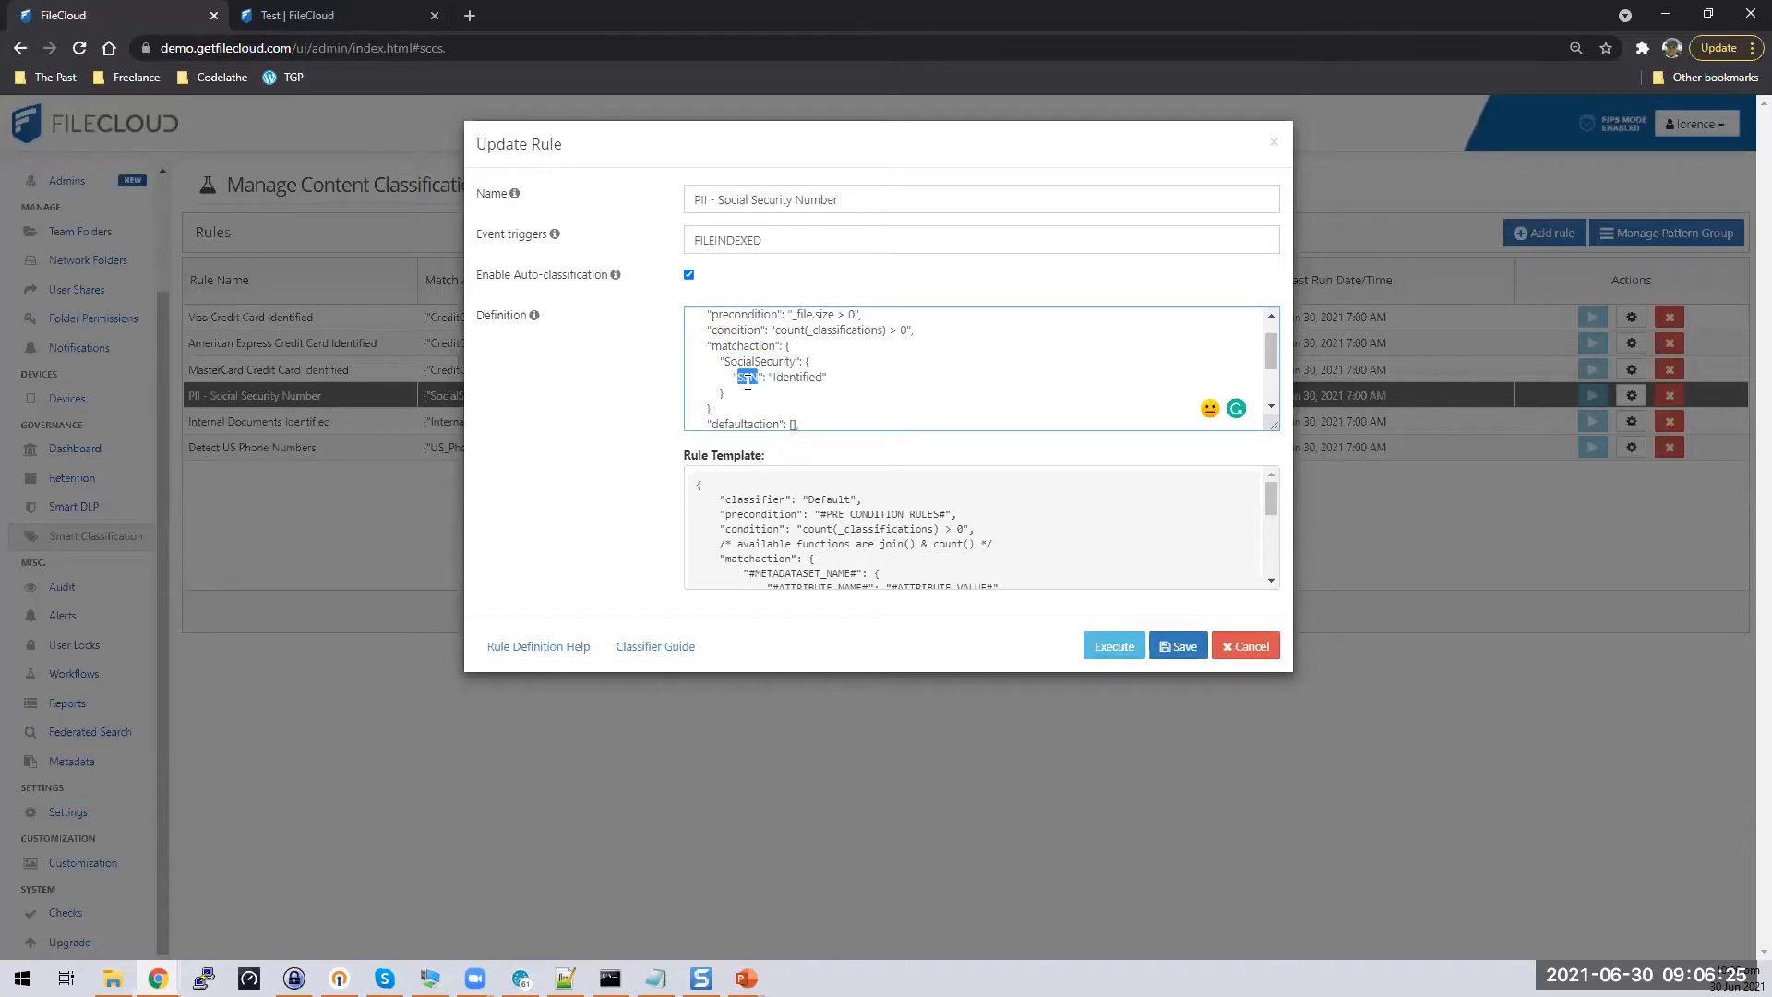
click(799, 380)
click(1177, 646)
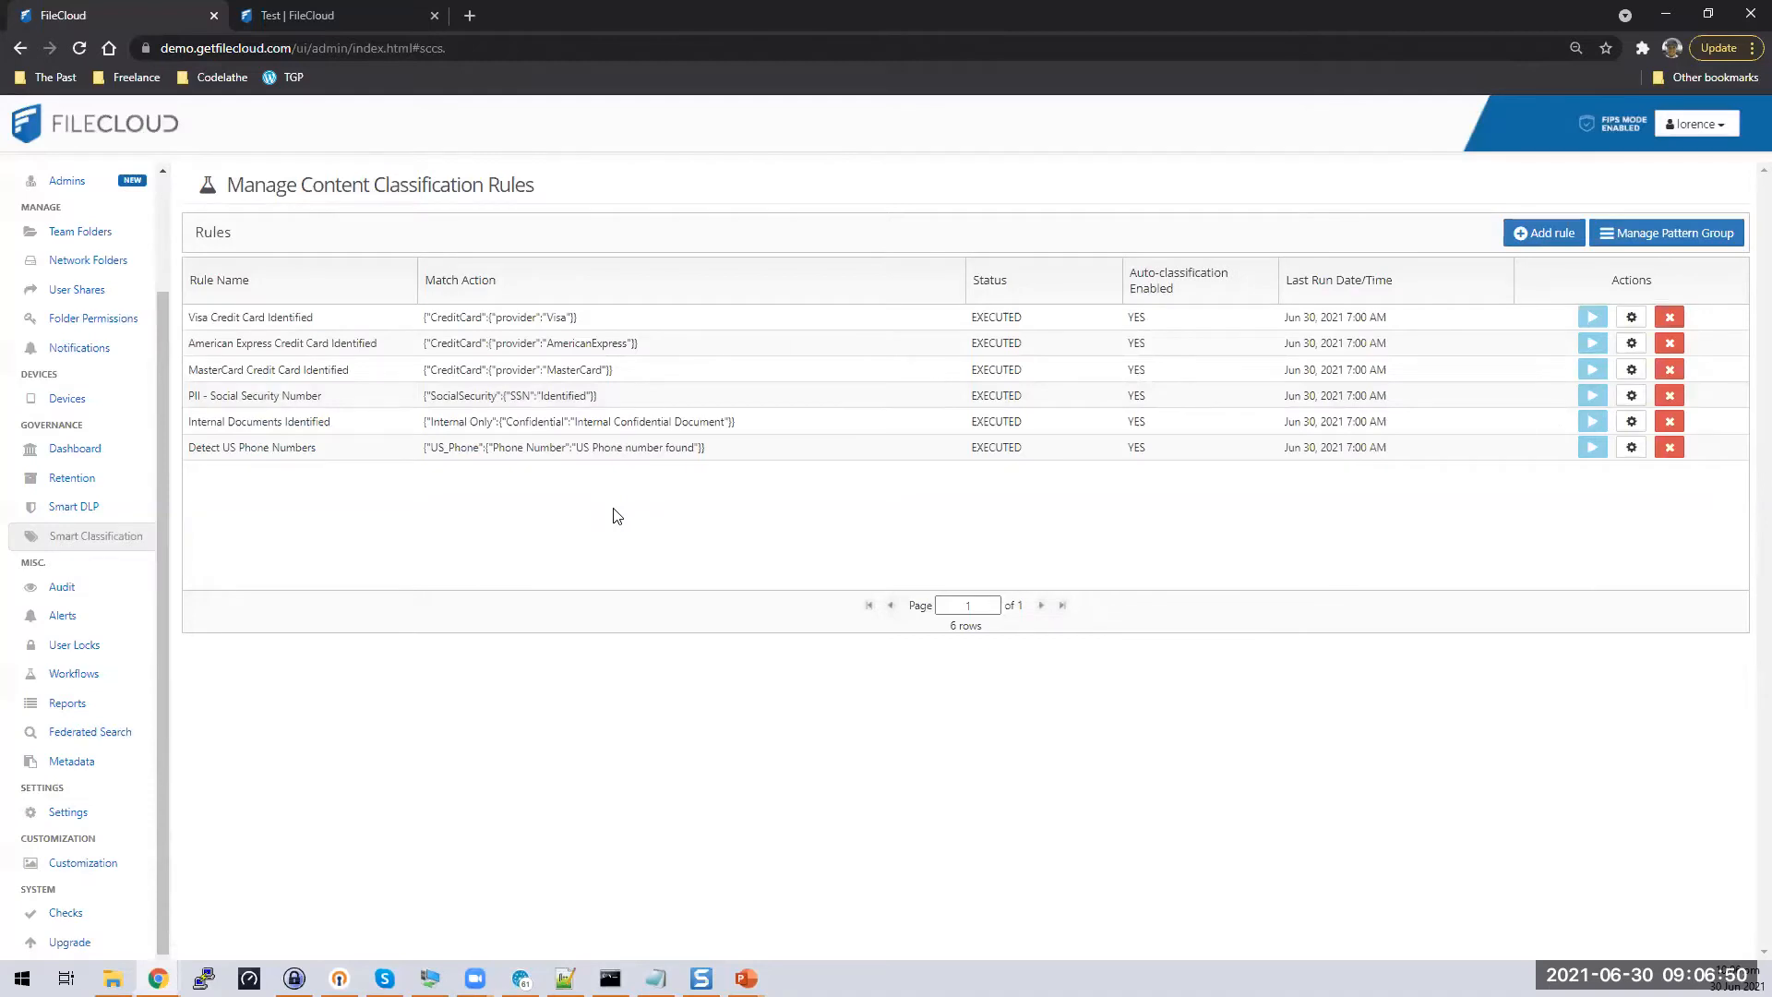
click(114, 513)
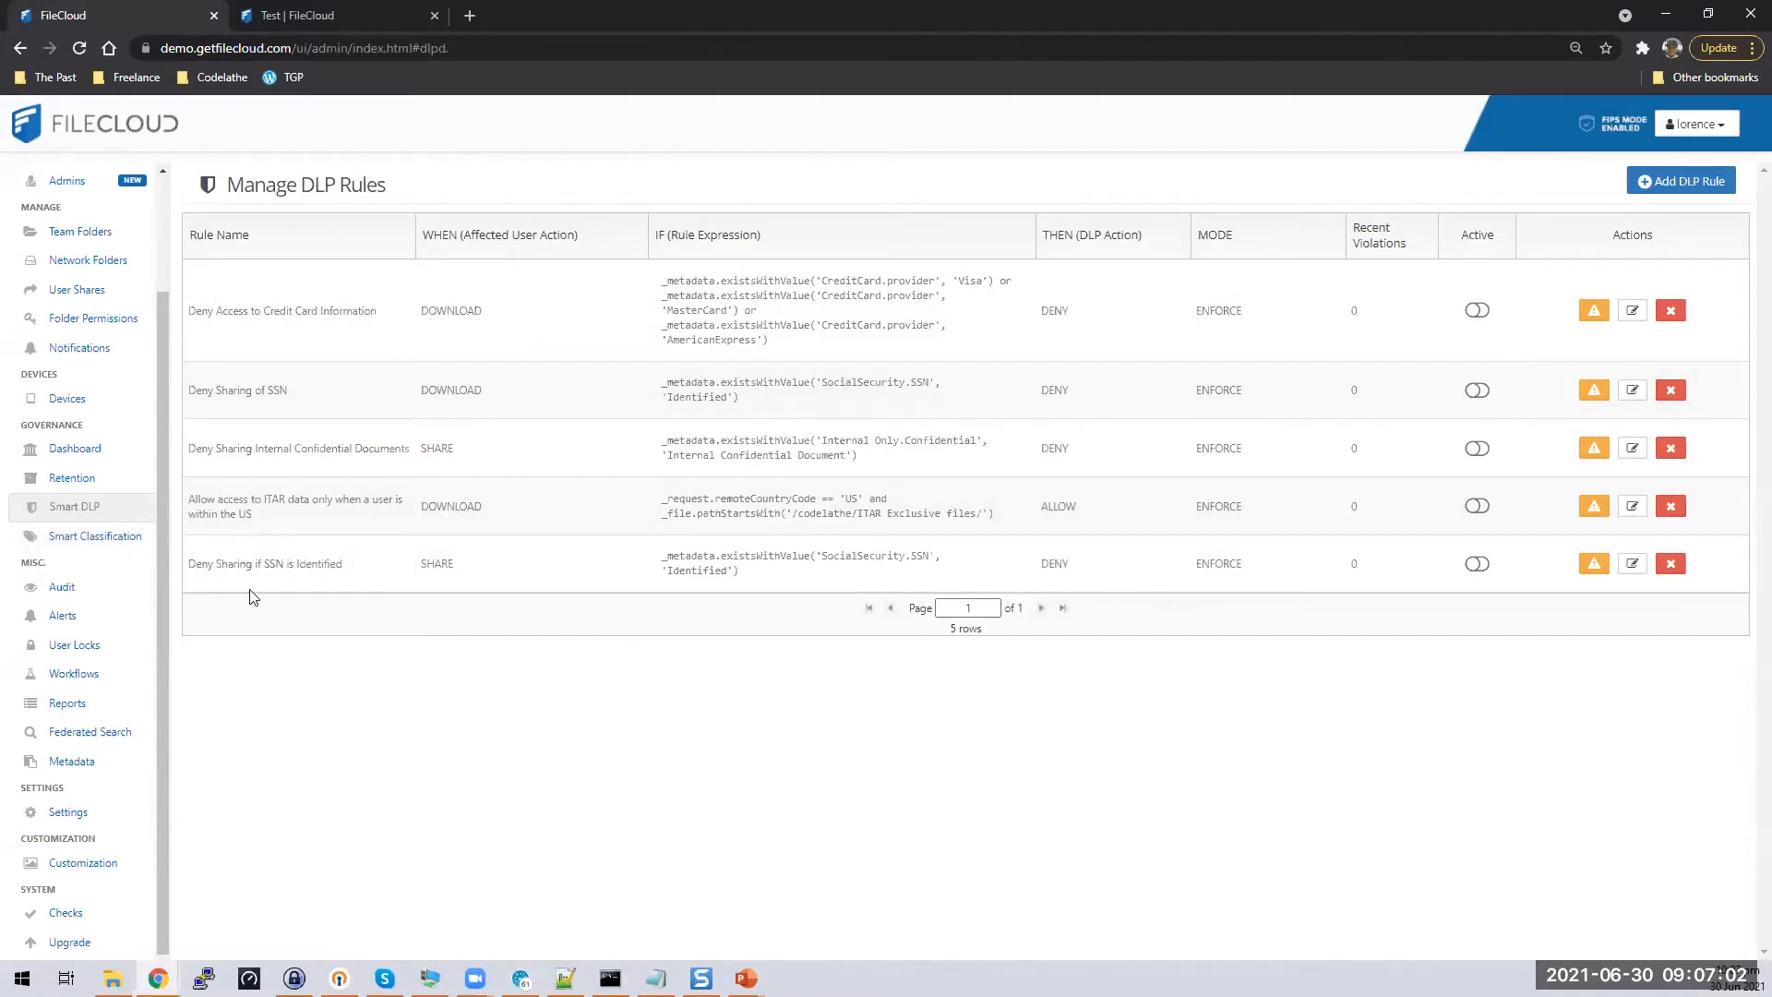
drag(196, 564, 367, 572)
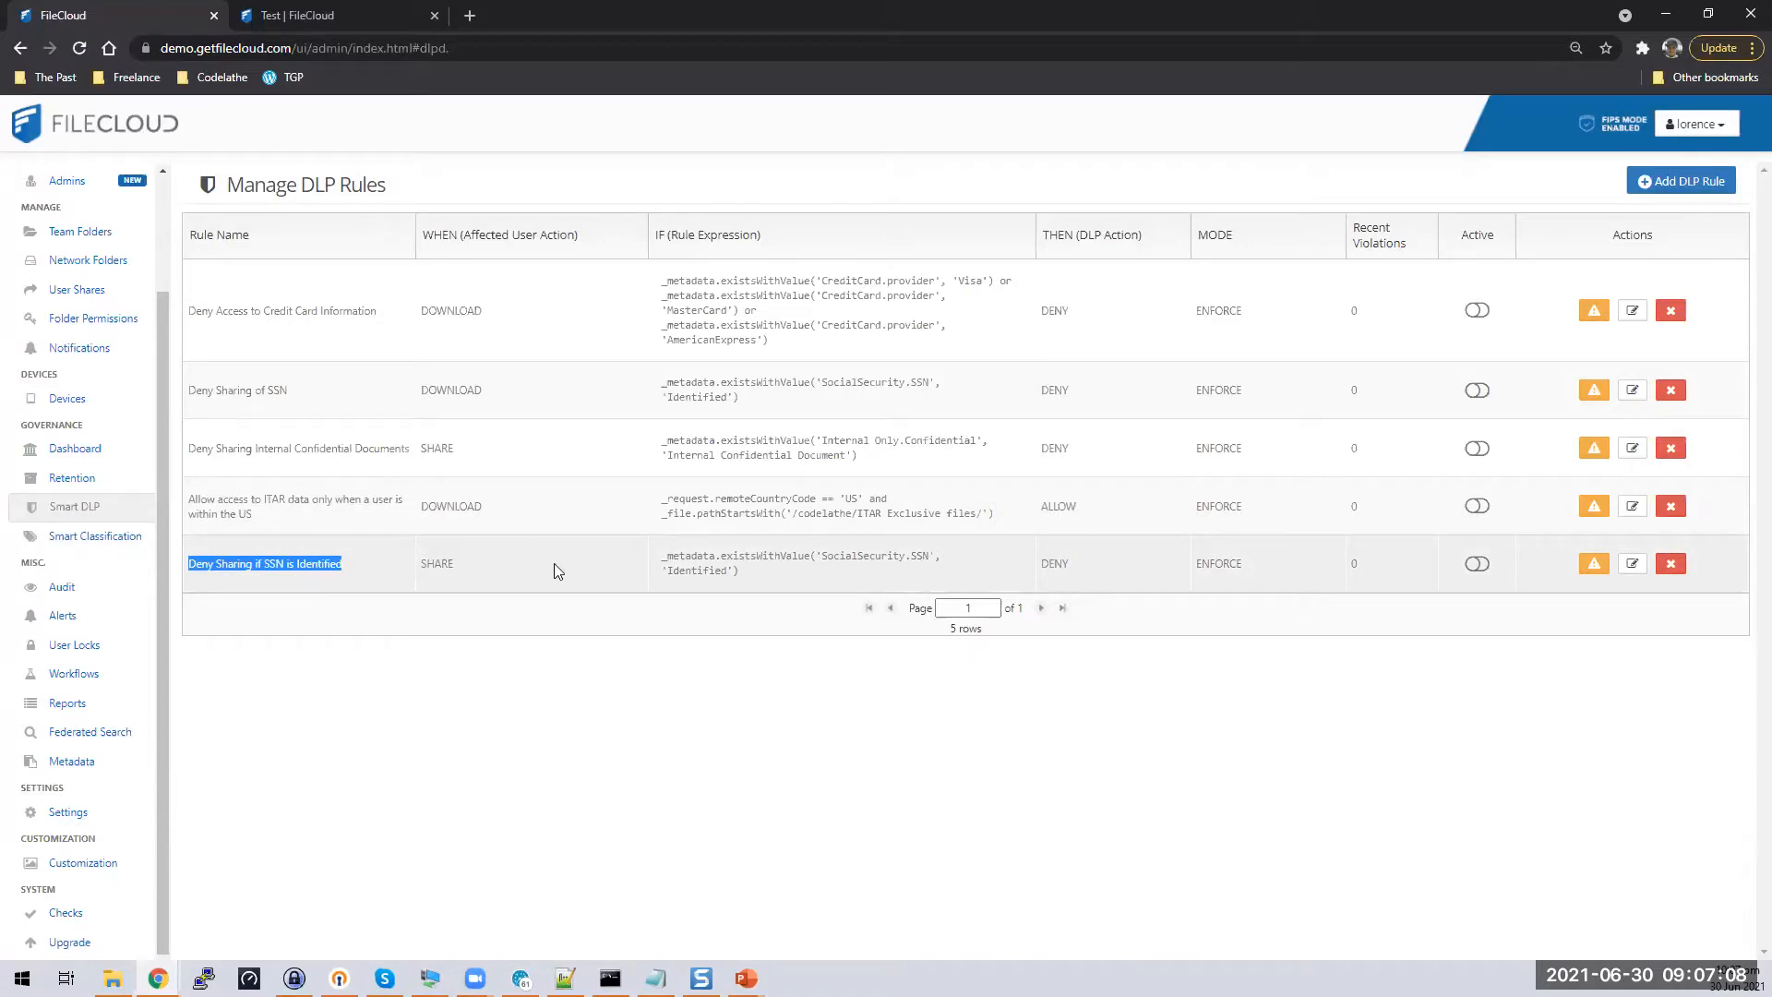
click(343, 613)
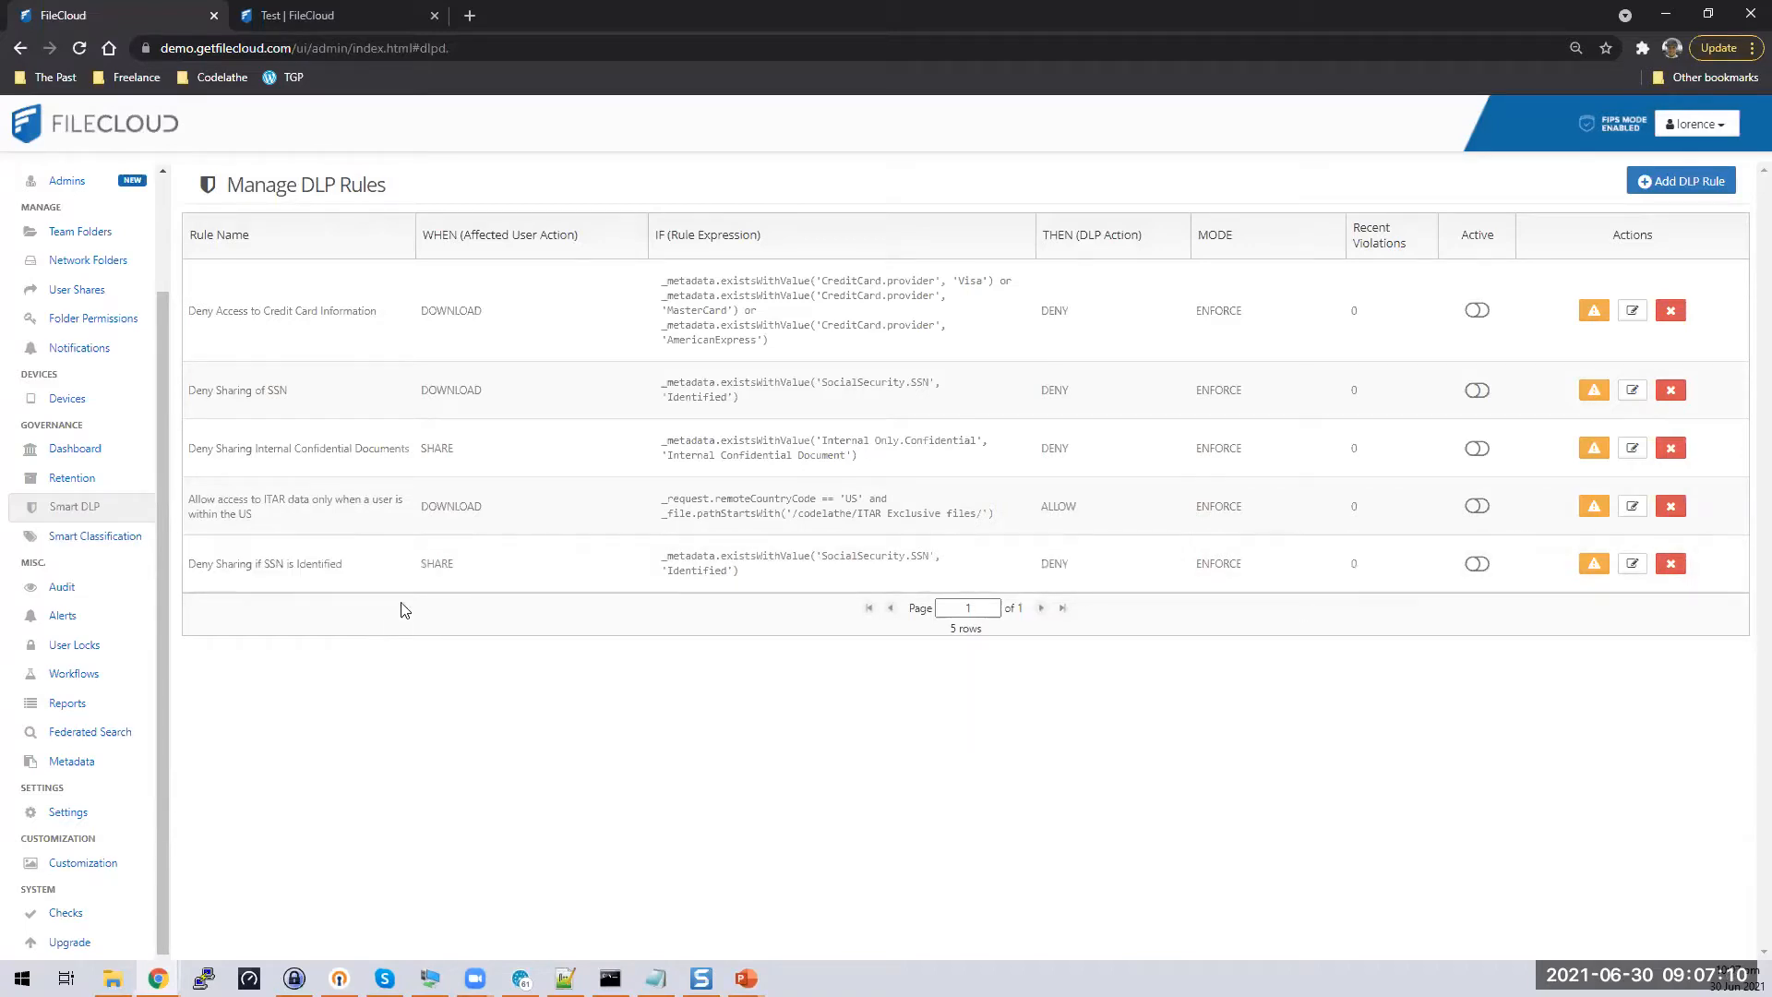
click(439, 565)
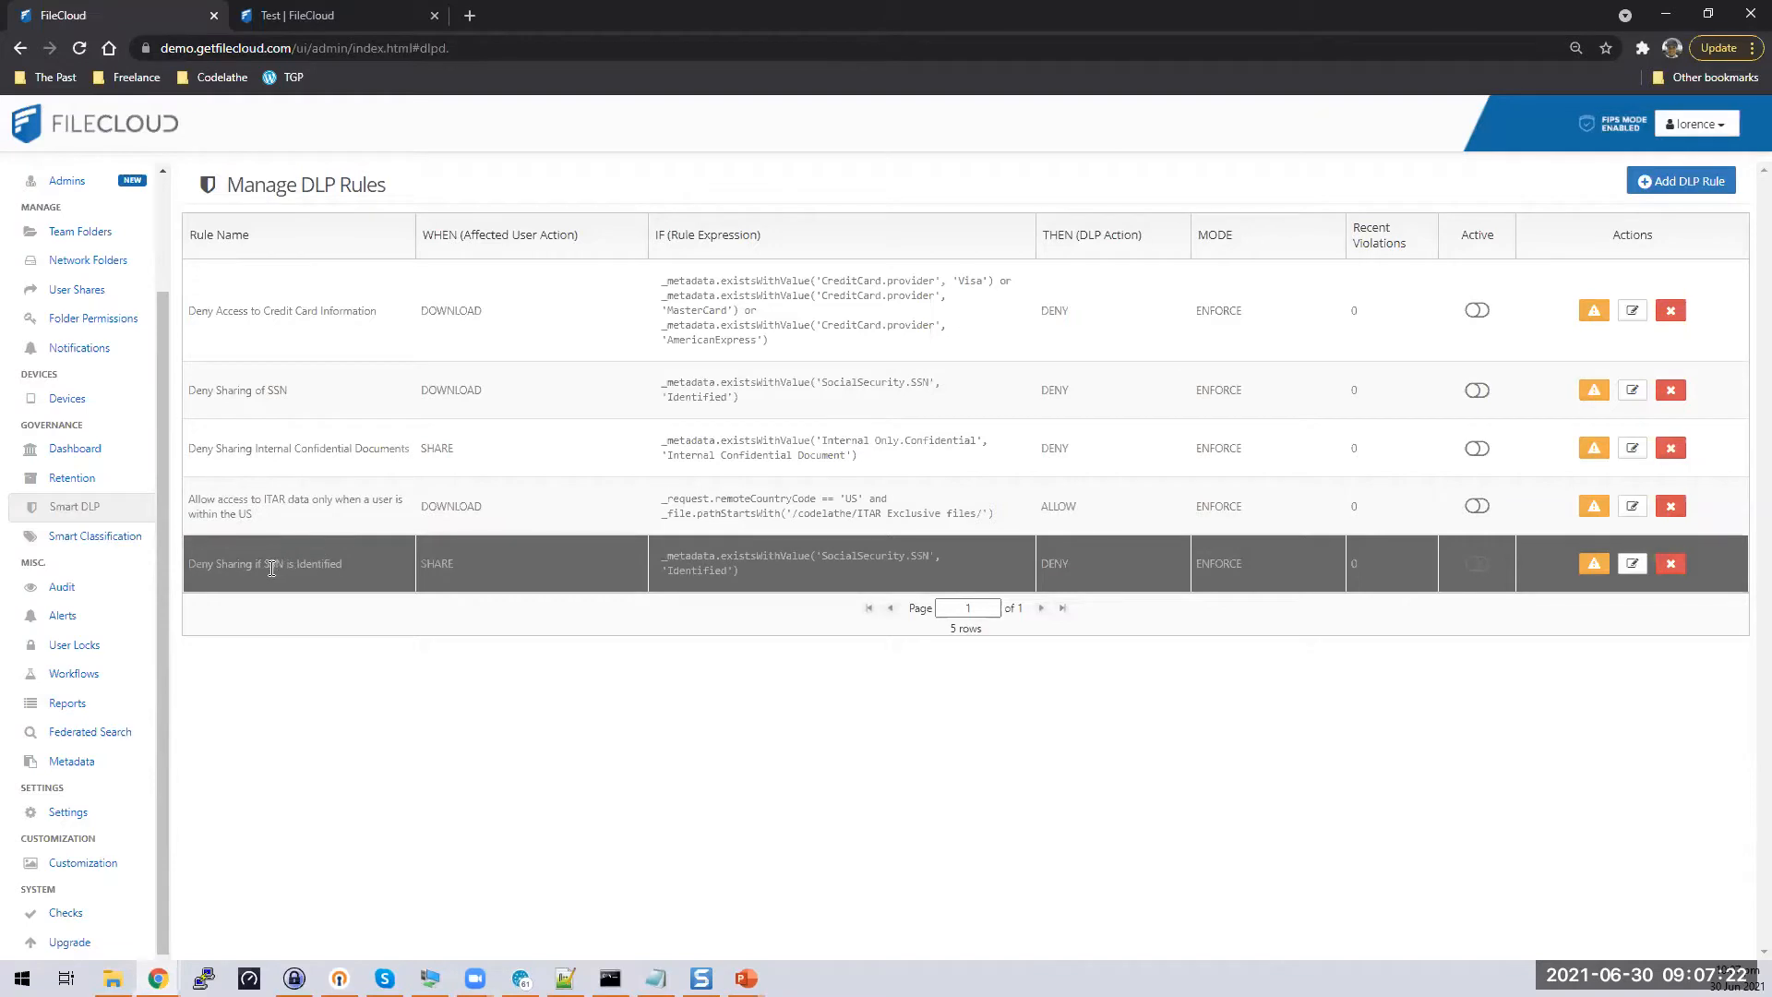
click(660, 567)
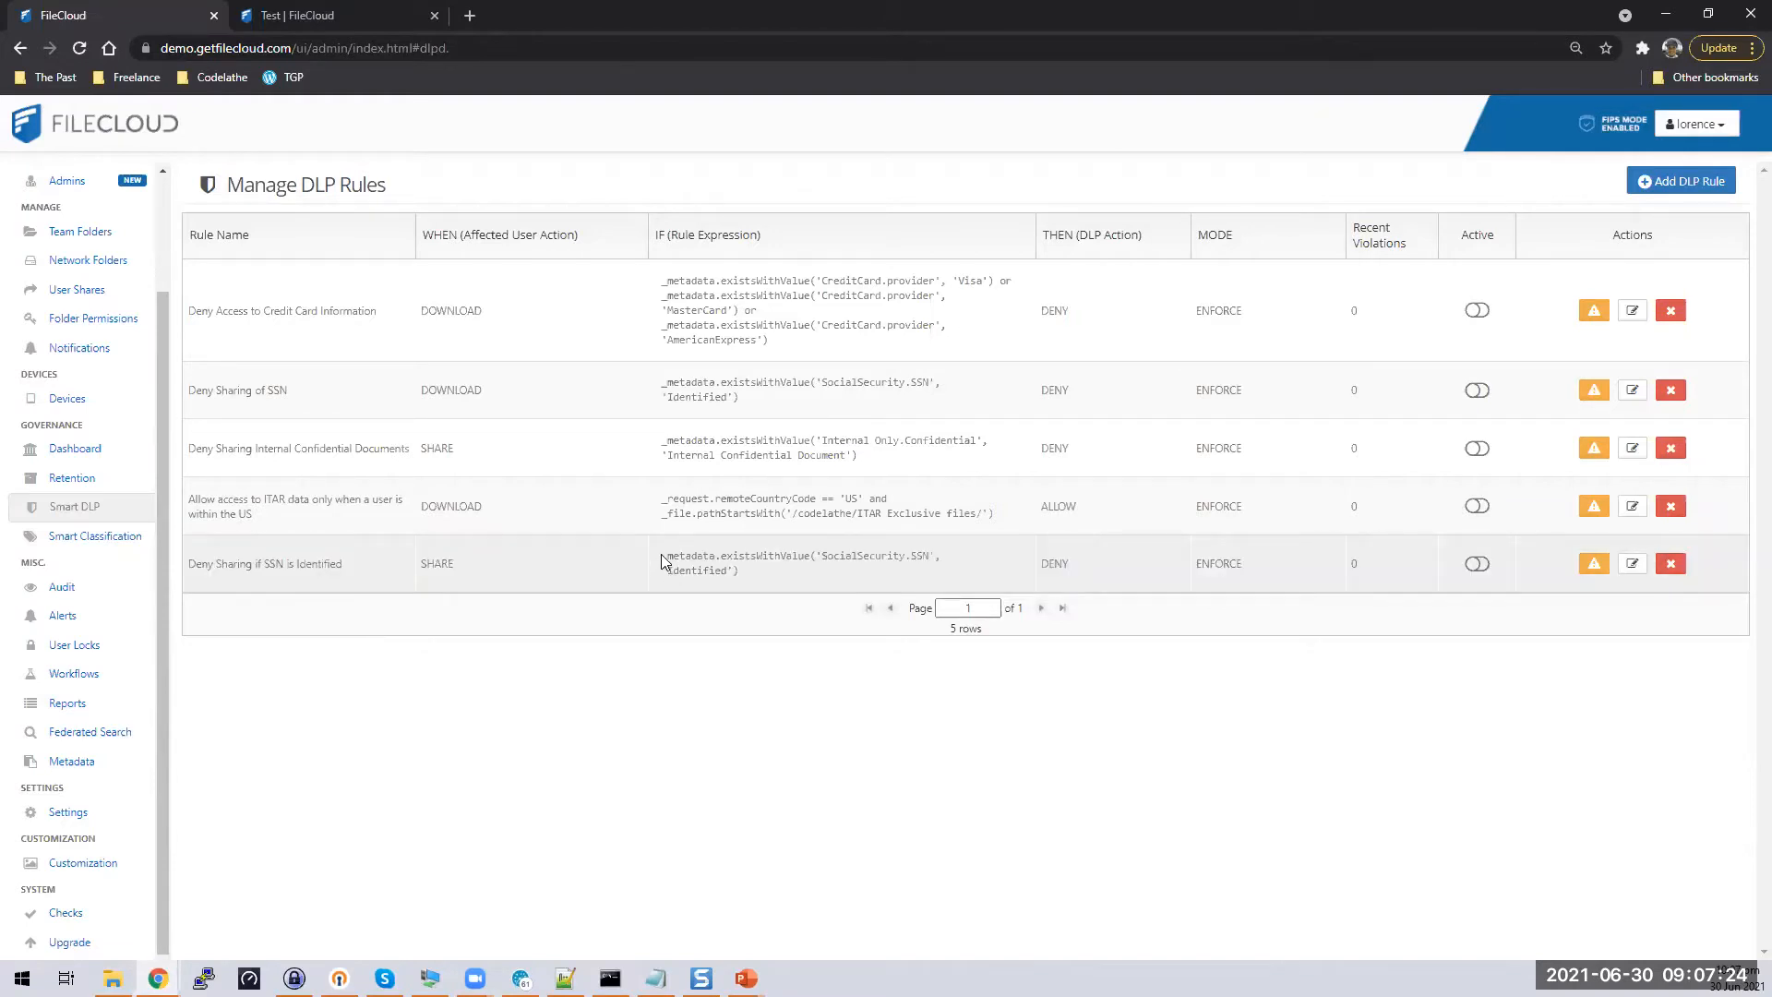
click(1028, 570)
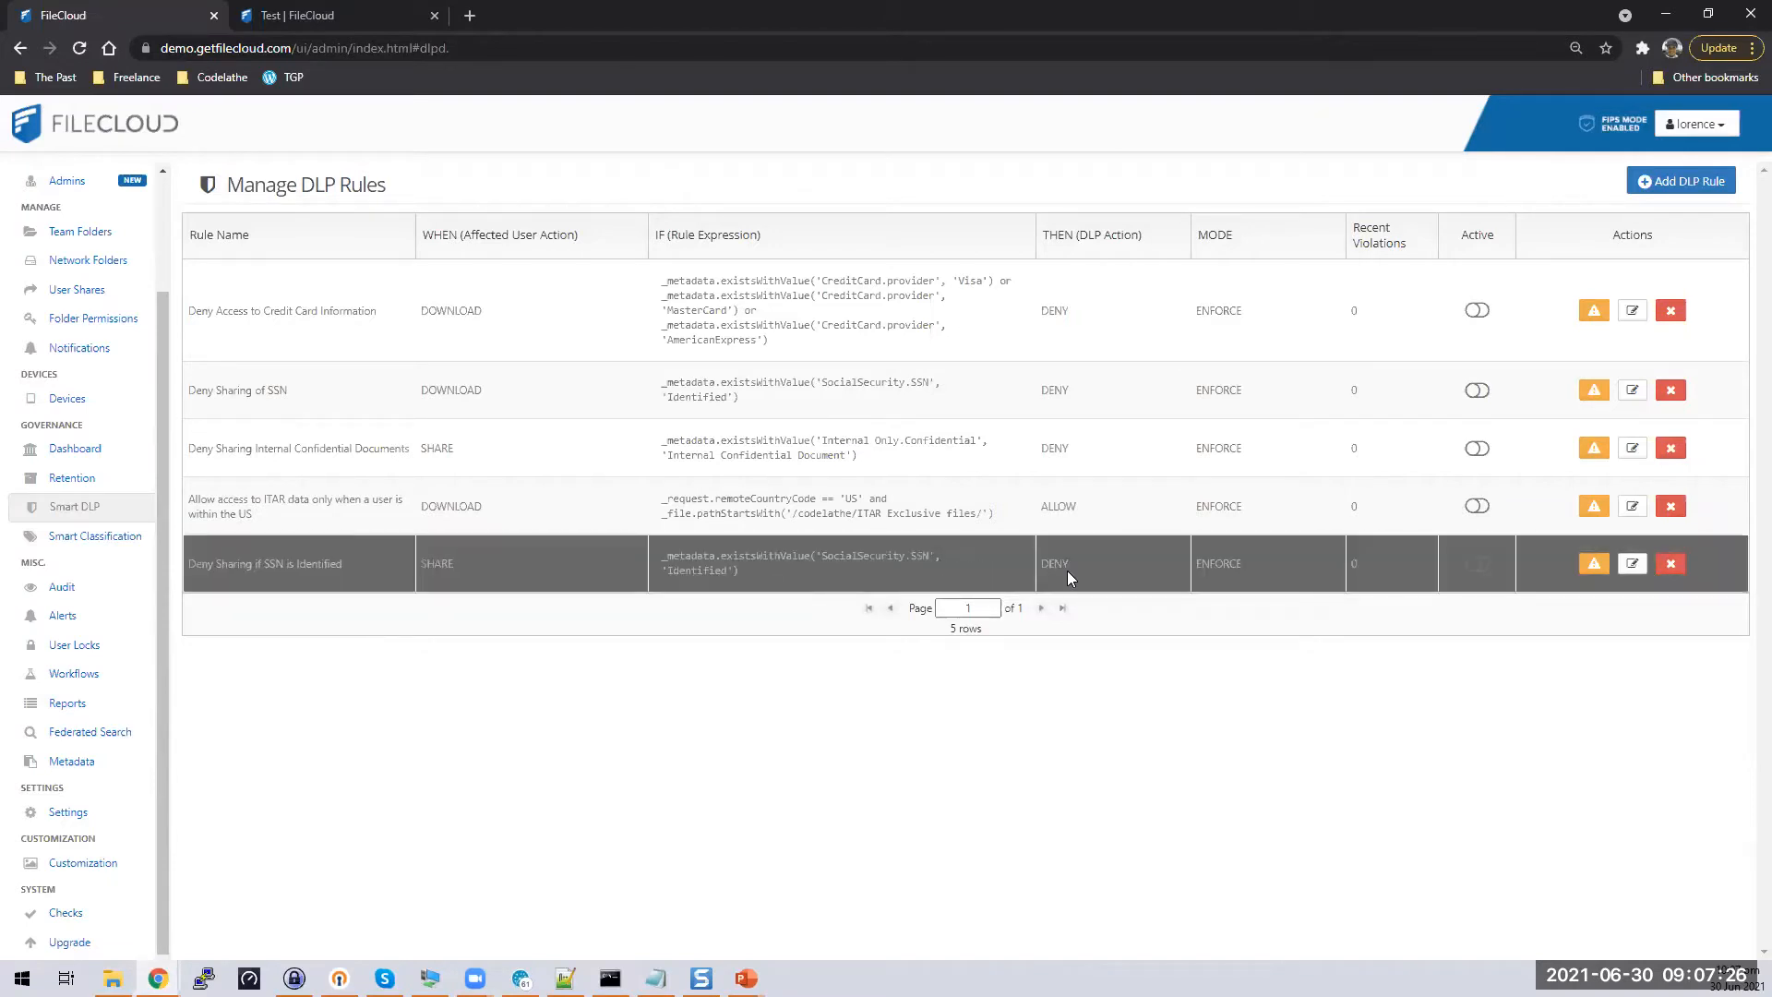
click(1067, 568)
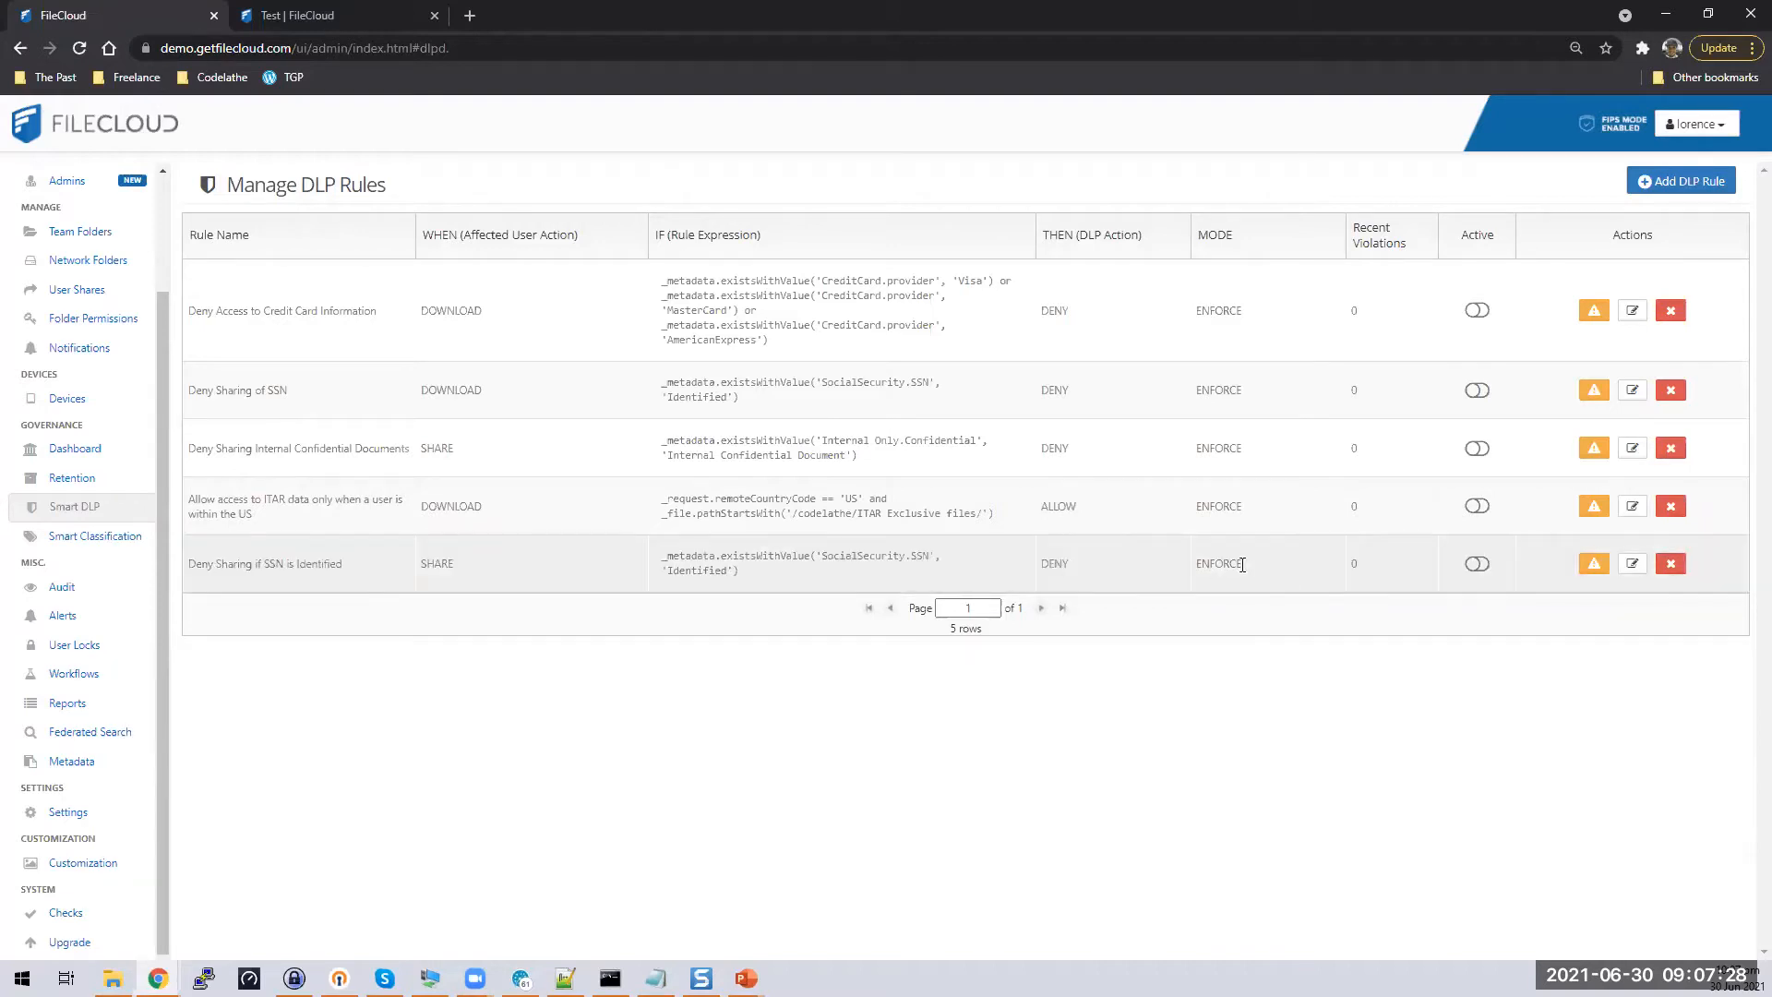
click(1242, 564)
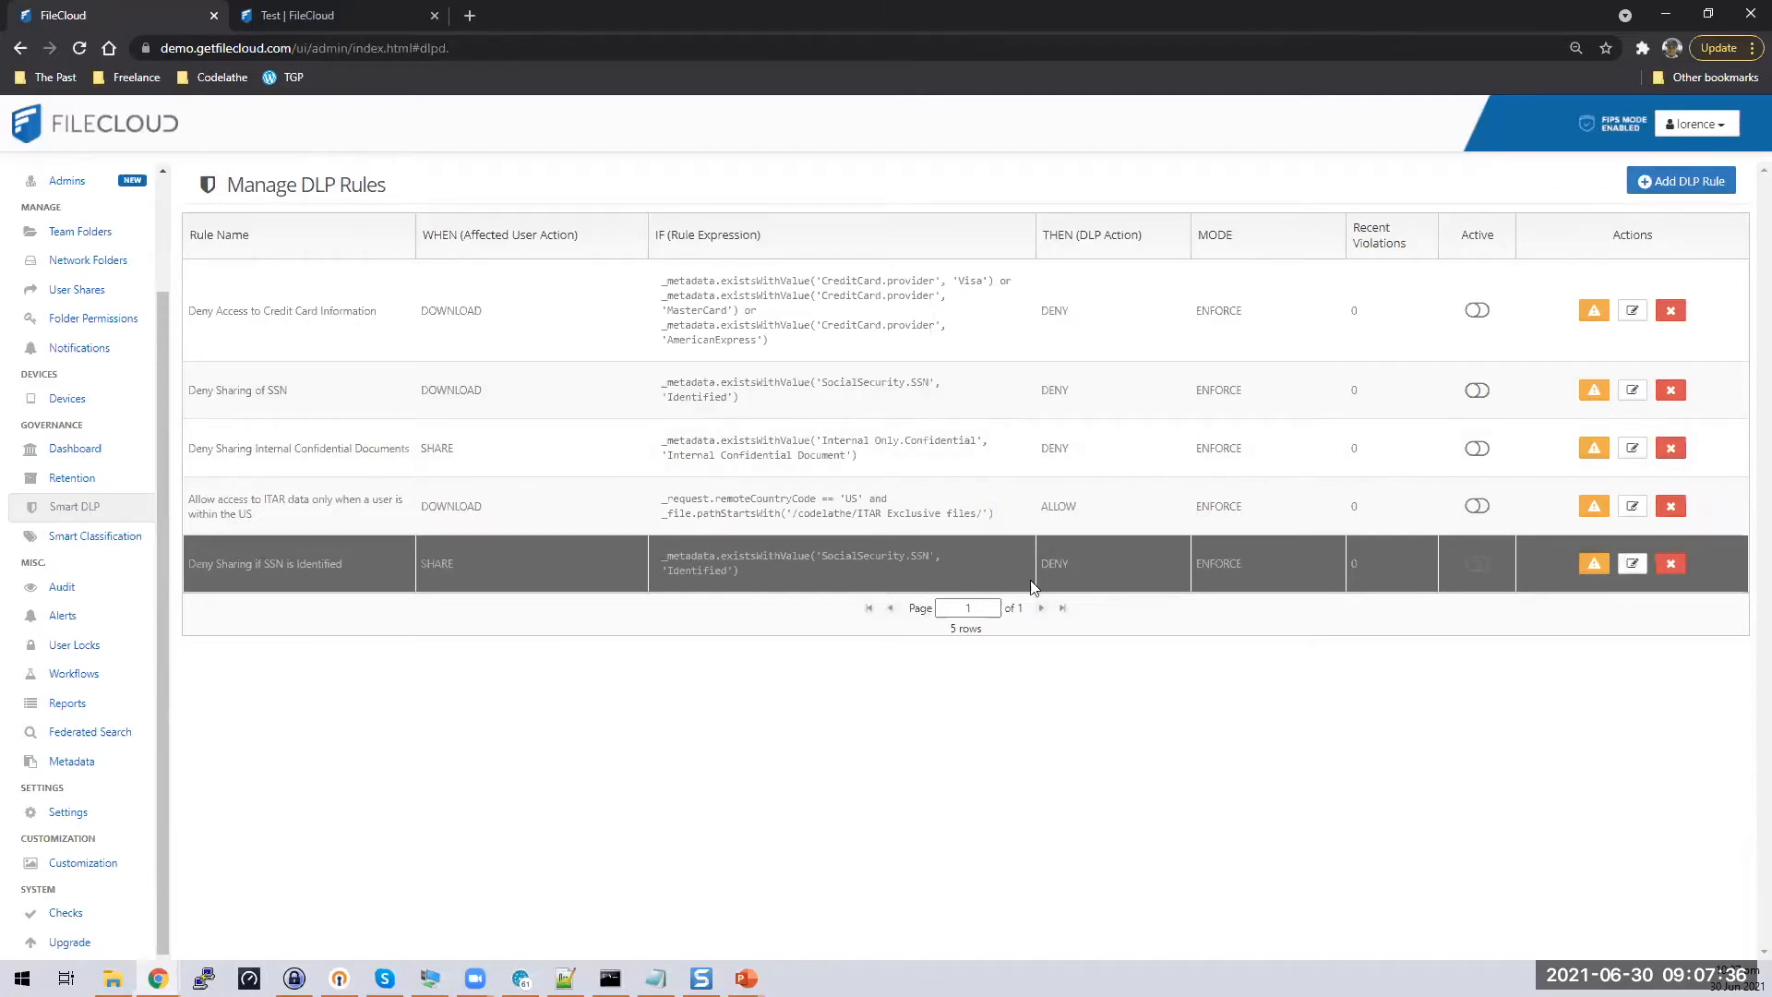
Activate the Deny Sharing if SSN is Identified rule and go to Manage Retention Policies
click(1479, 562)
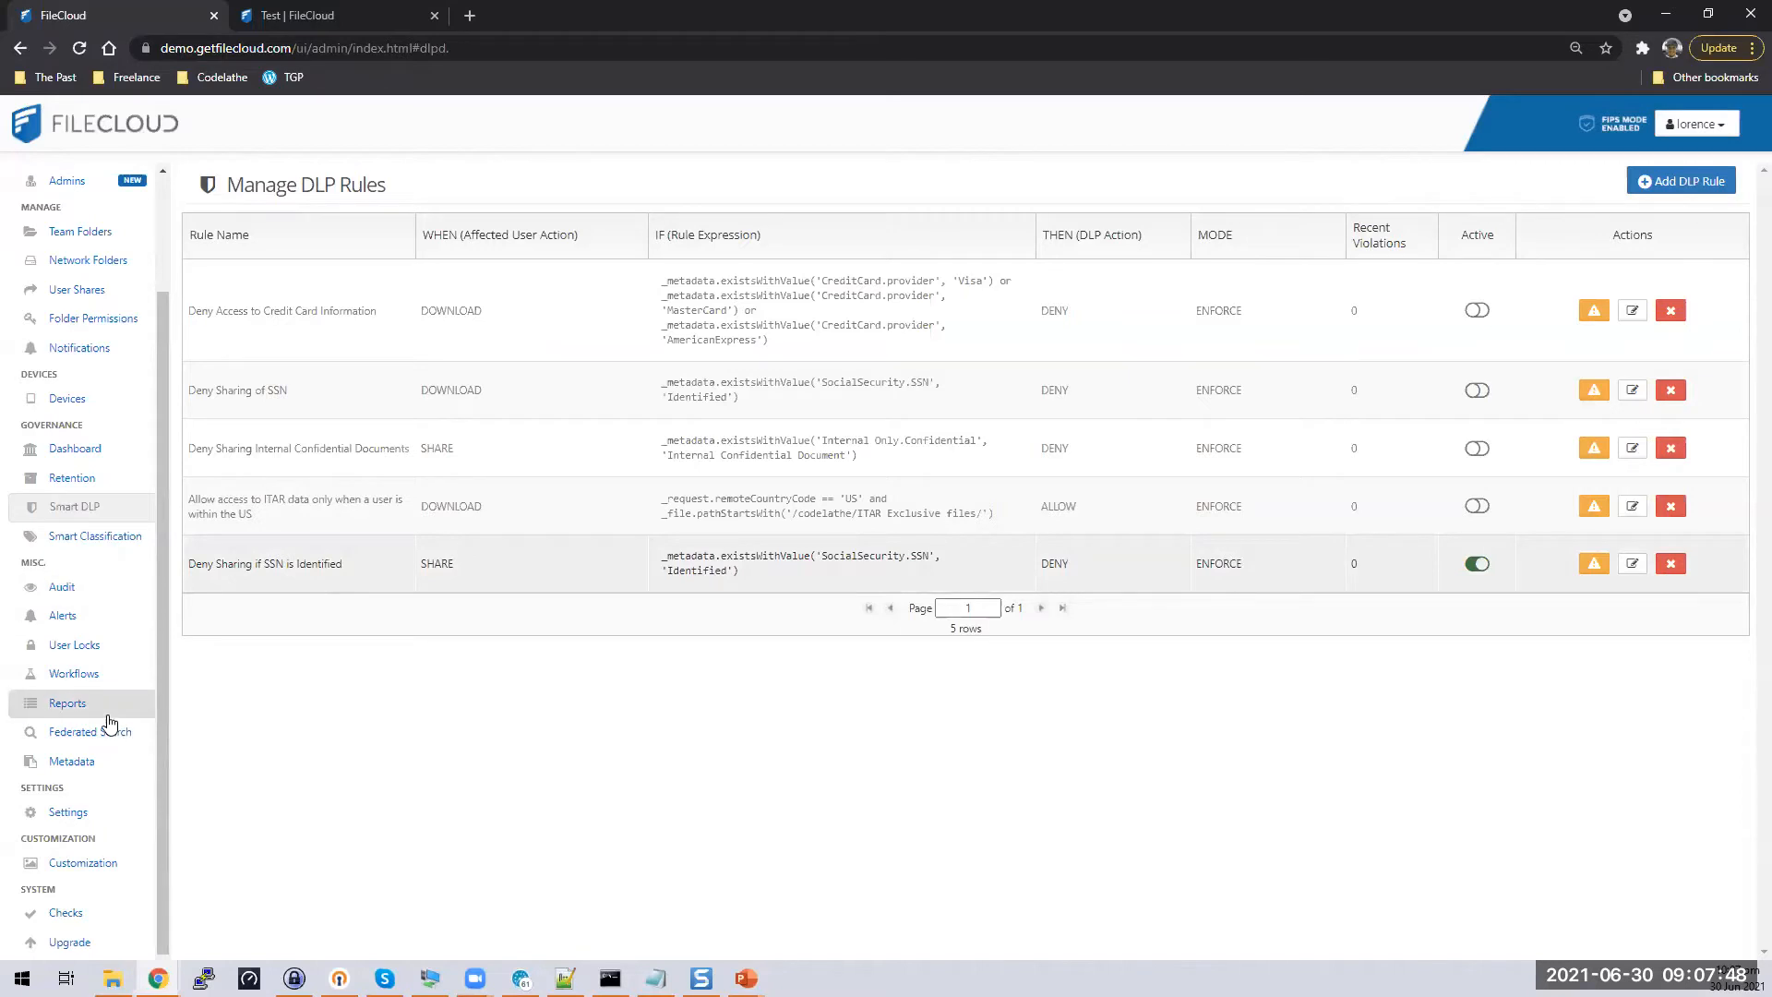
click(65, 478)
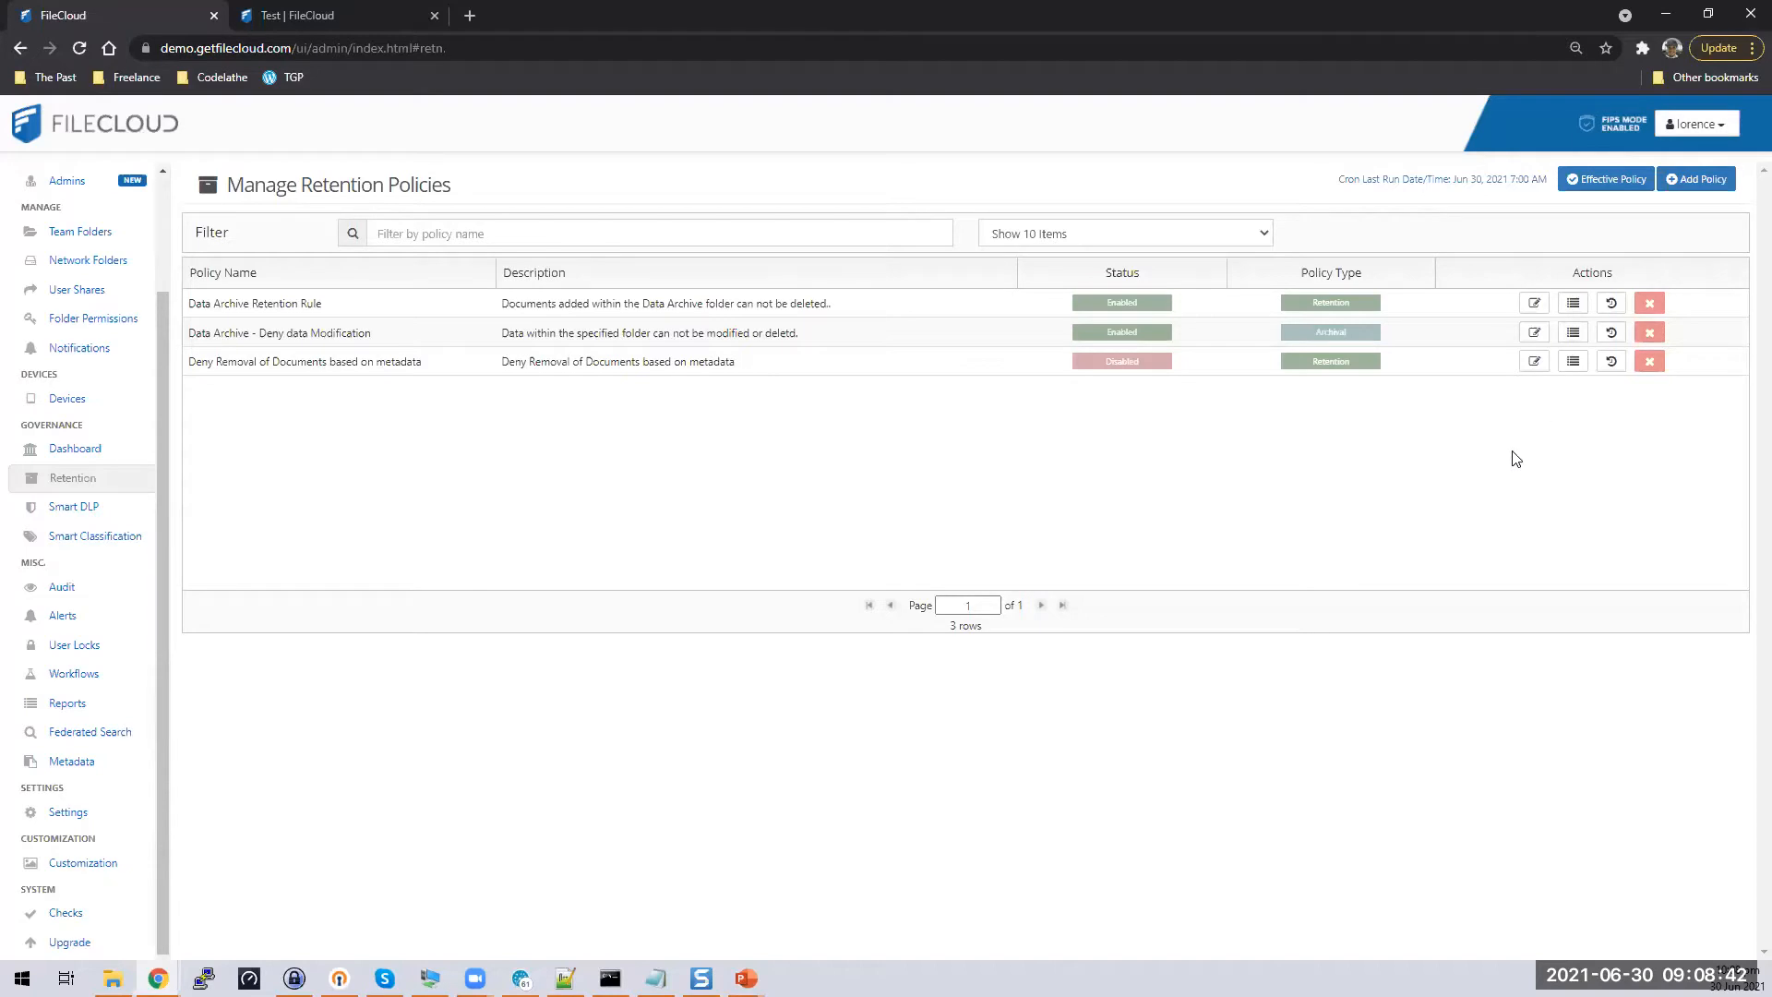
Show the empty FileCloud Test folder, then switch over to PDFelement
click(372, 13)
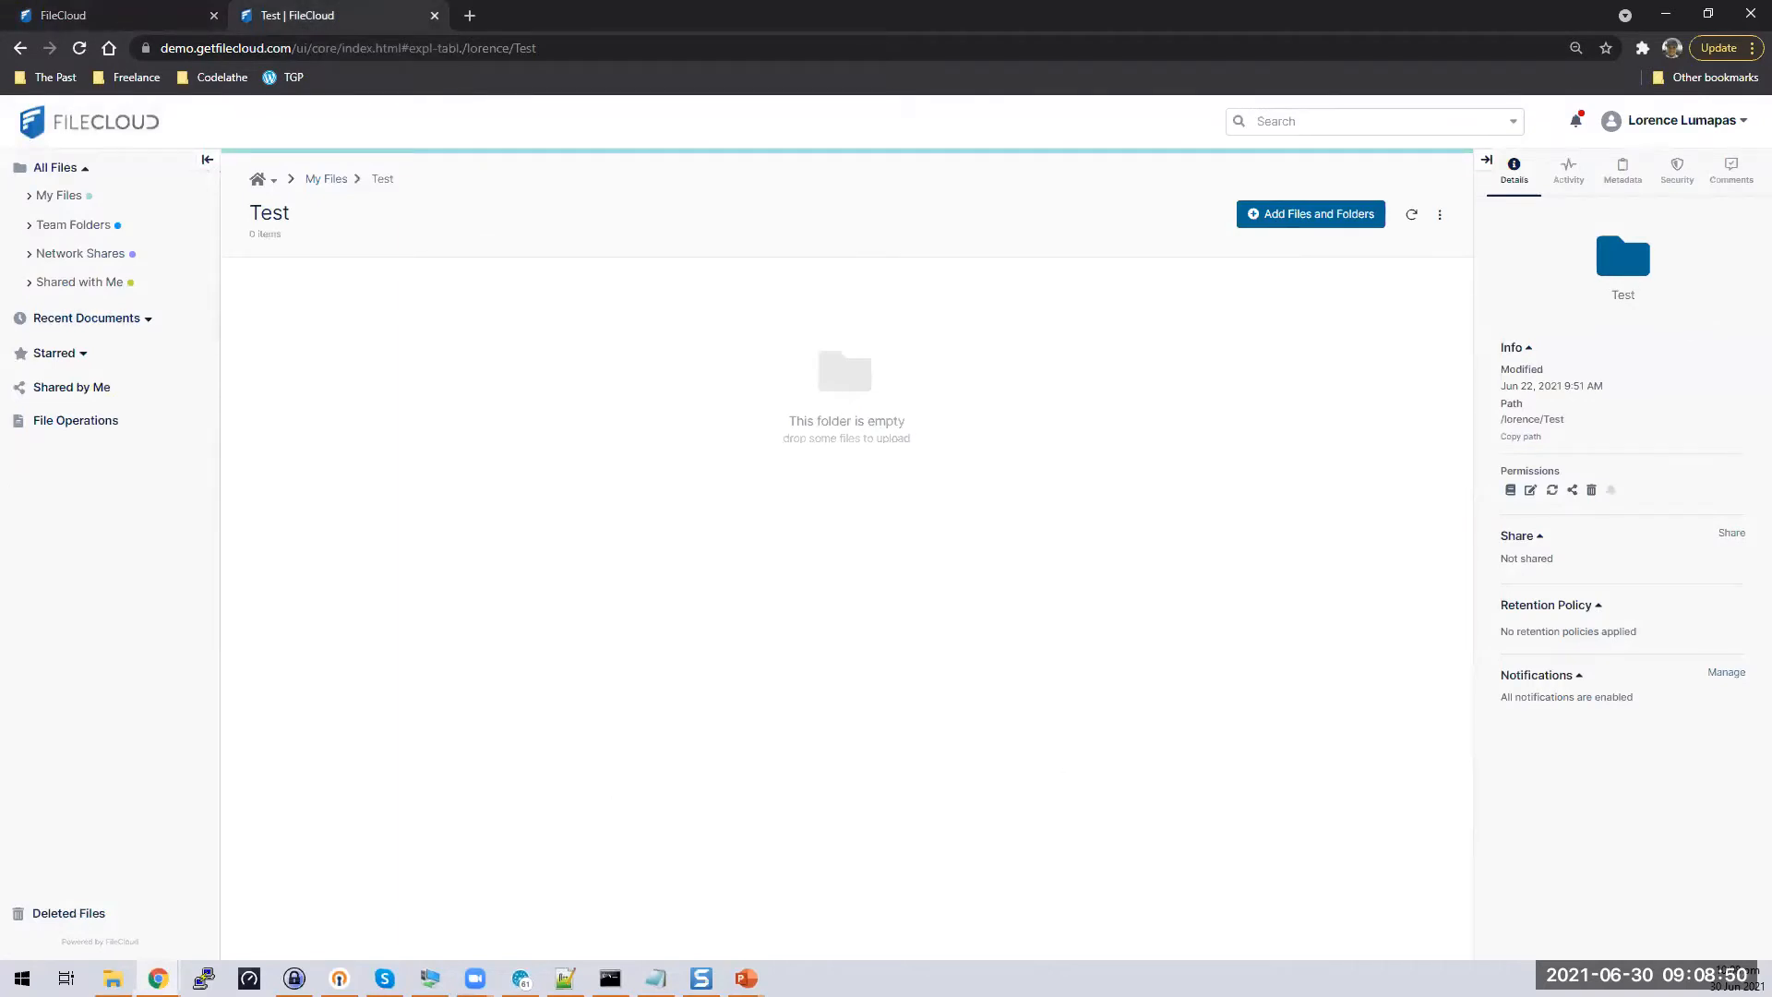
key(super+e)
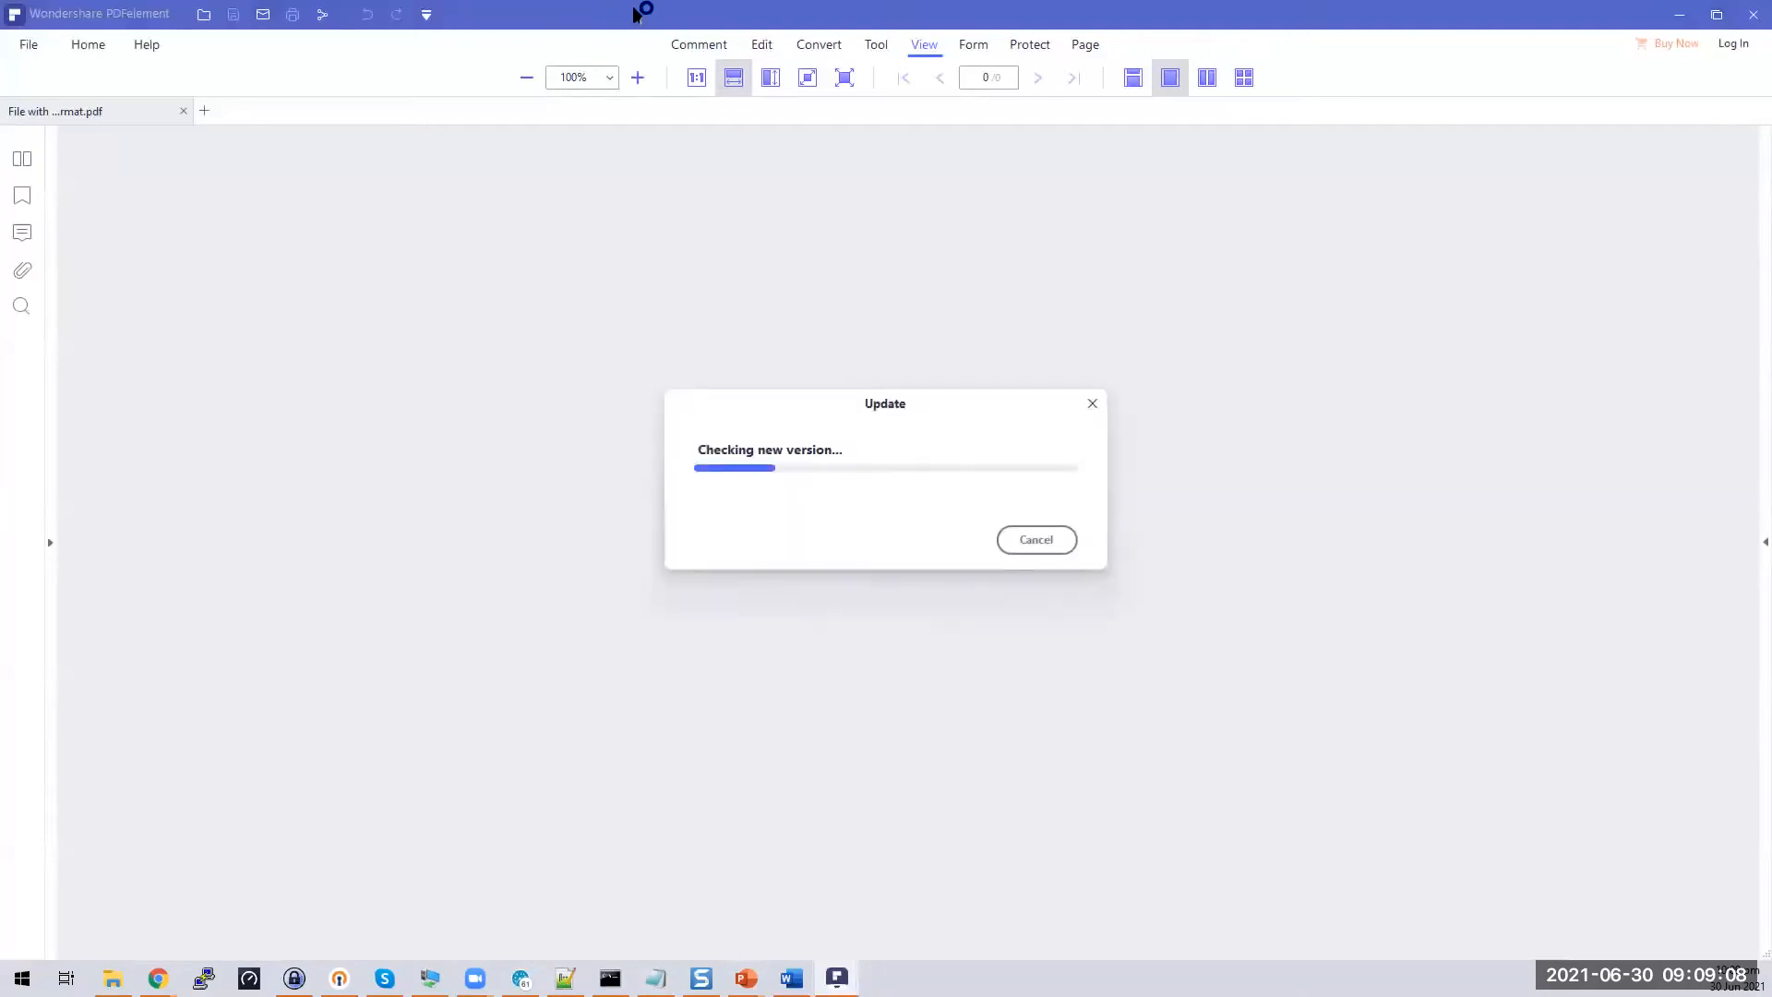
Dismiss PDFelement's update notice, view the SSN PDF, then close PDFelement and minimize Word
double_click(708, 20)
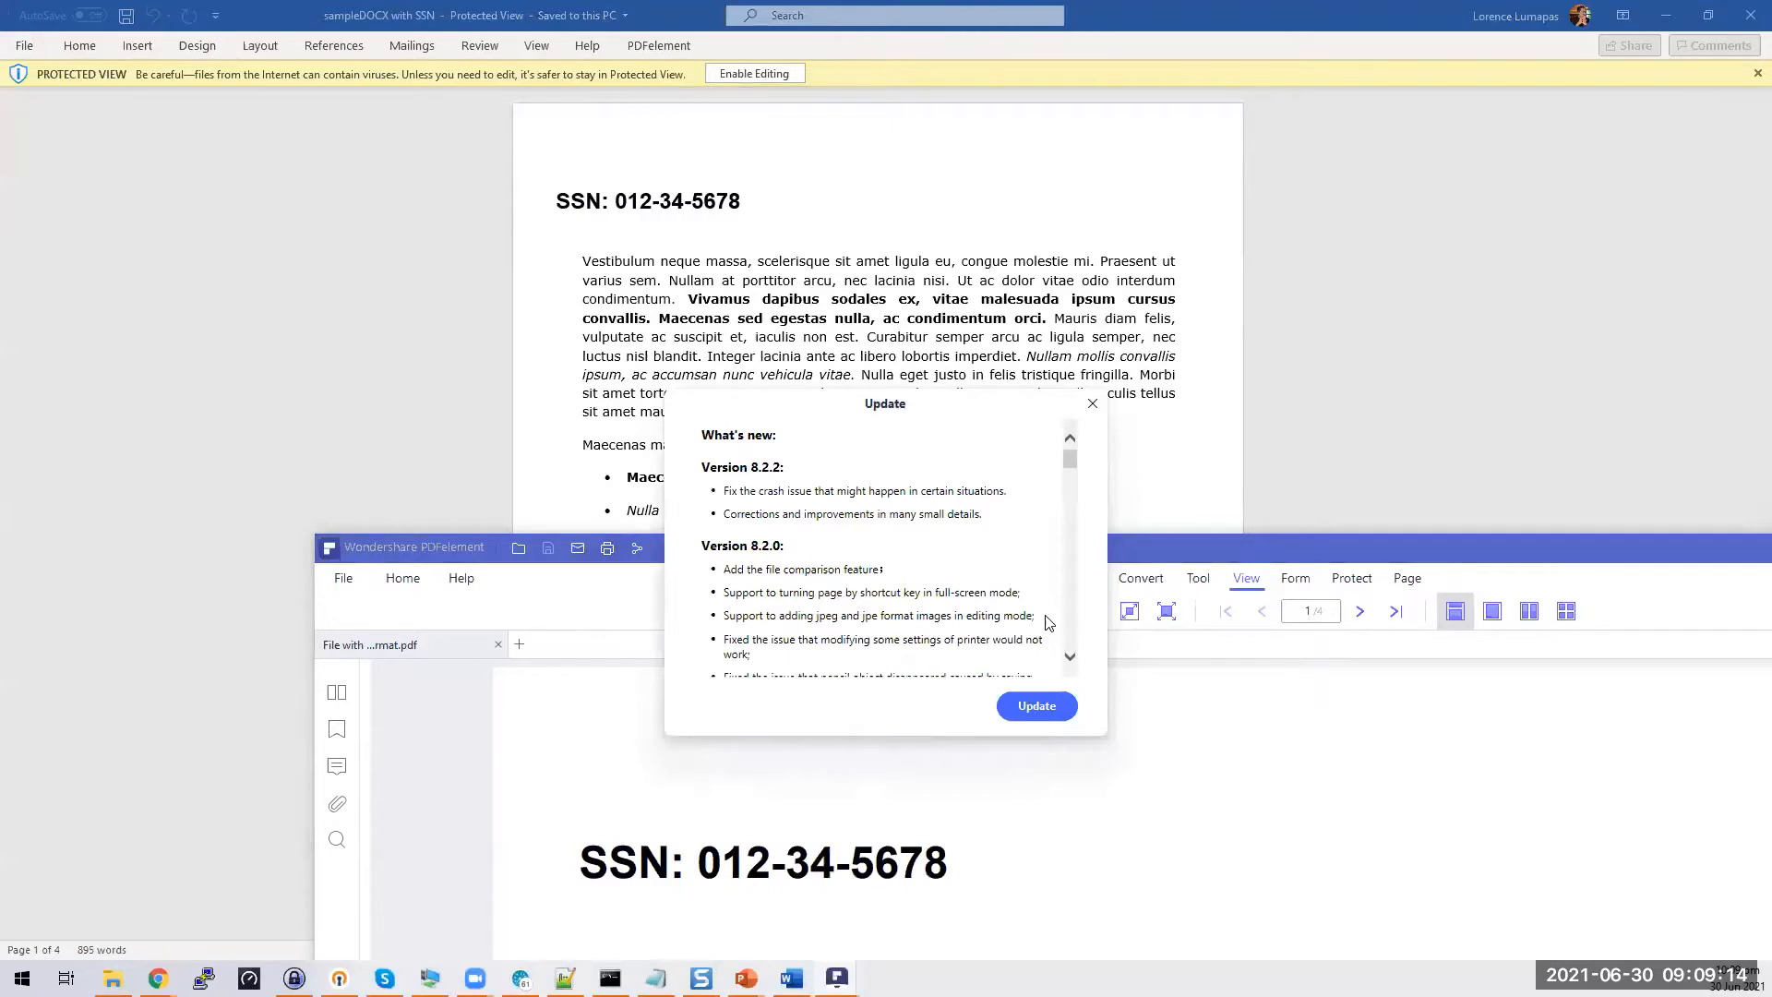
click(1036, 705)
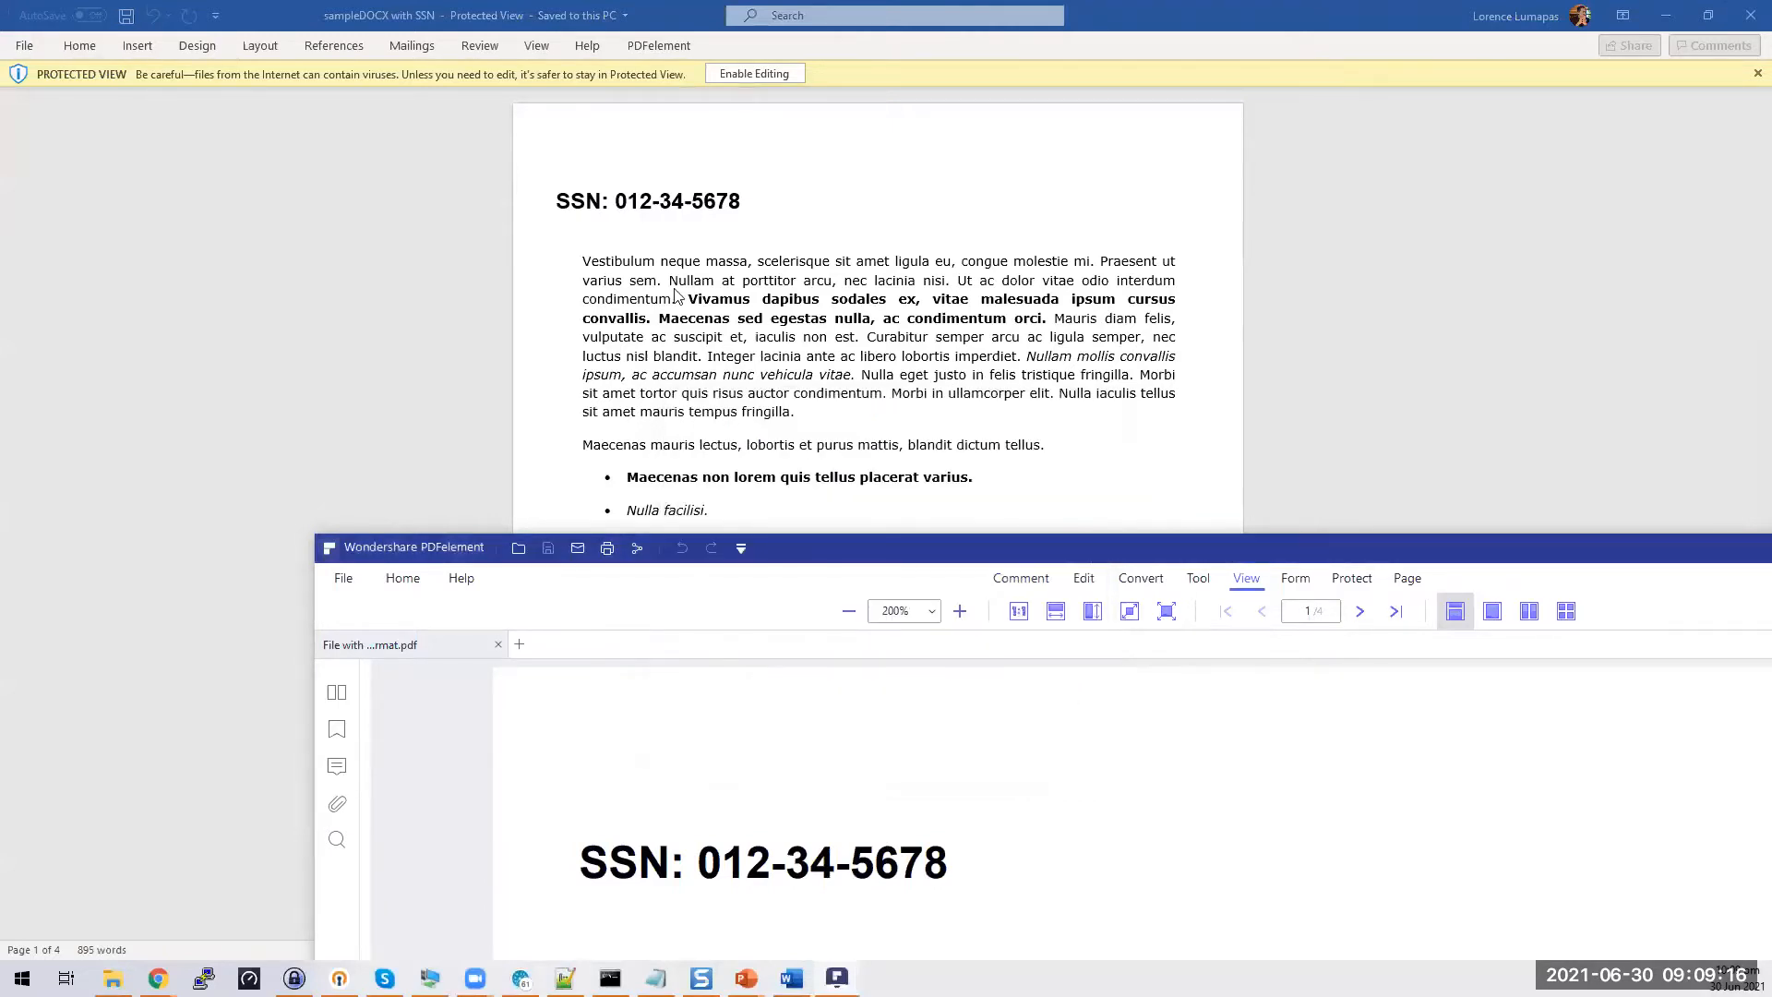
click(836, 977)
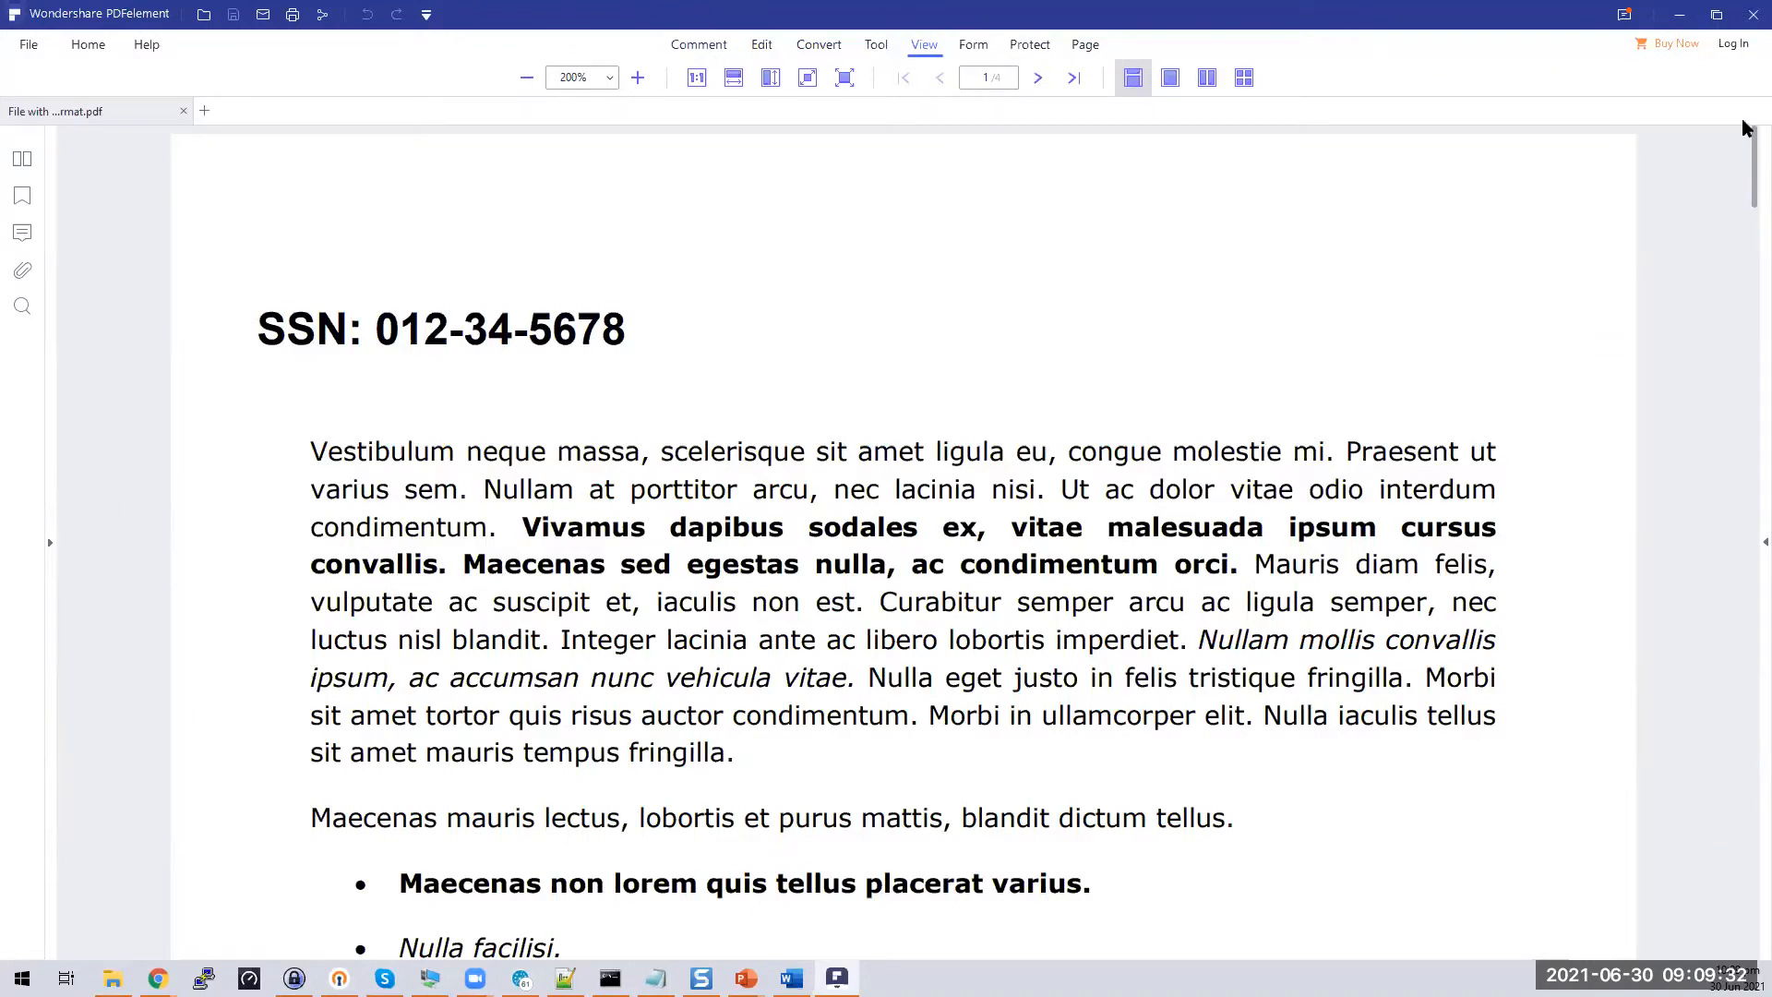
click(1750, 14)
click(1744, 26)
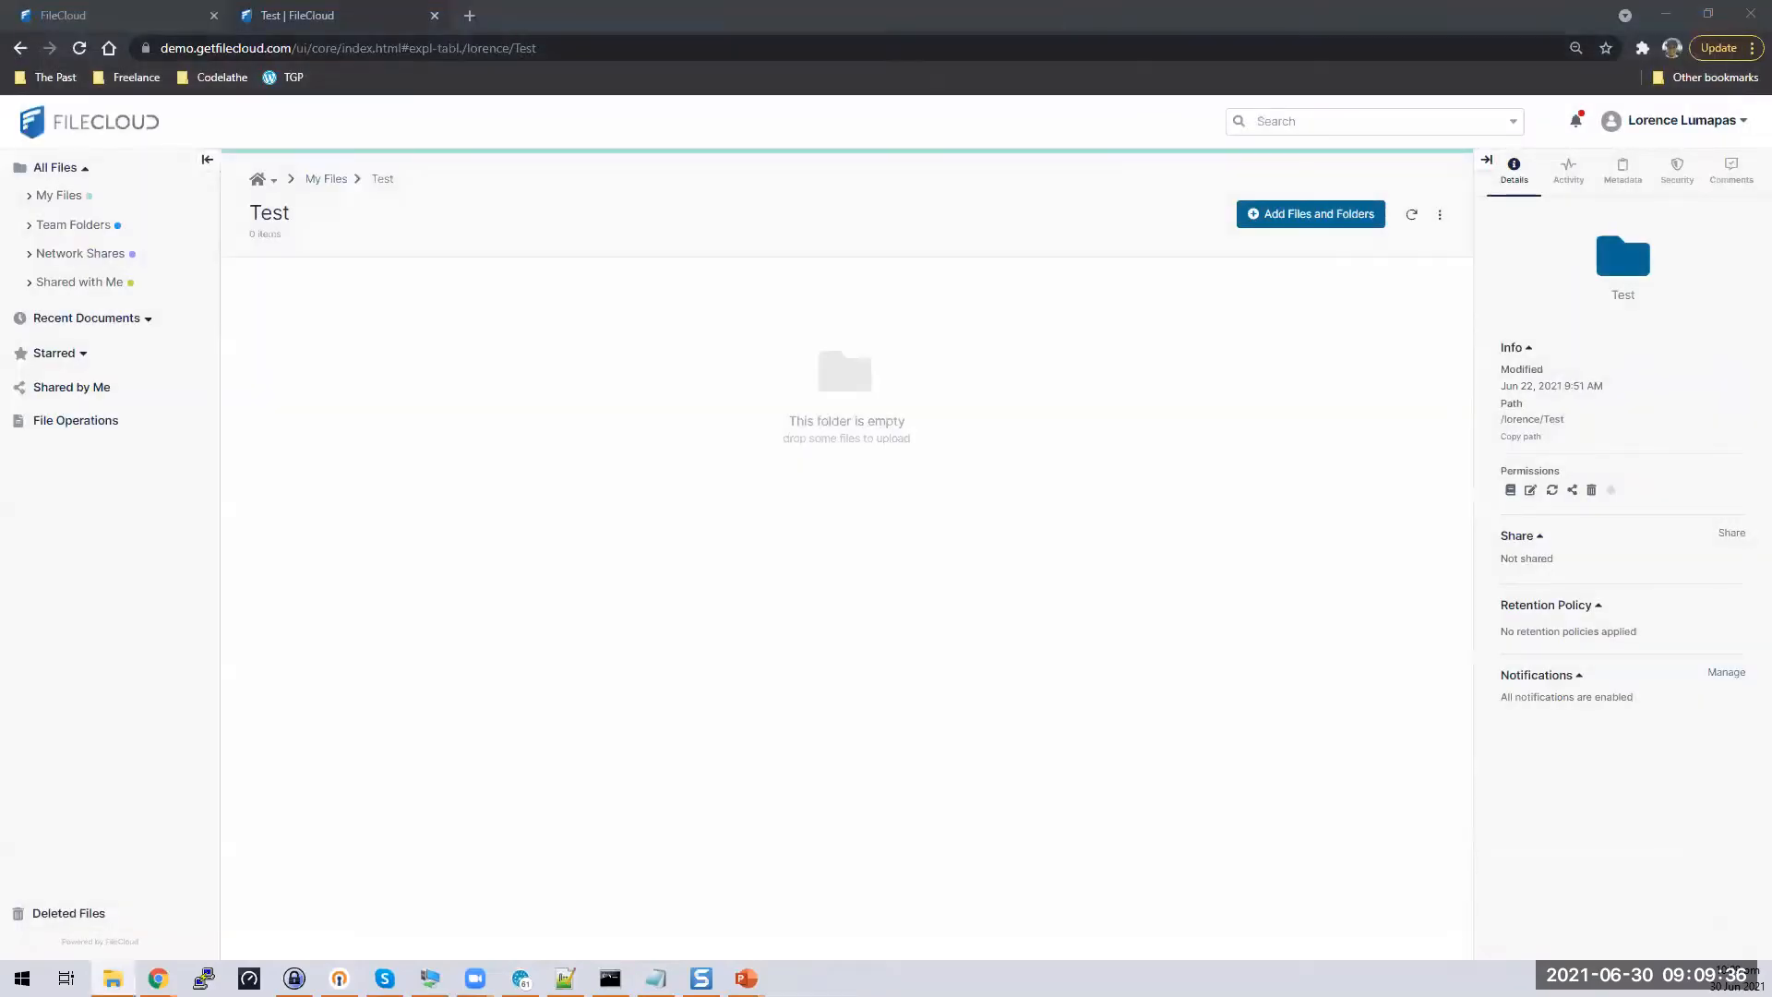
Drag the SSN PDF and DOCX into Test, expand the upload progress, and select the PDF
drag(814, 372, 582, 435)
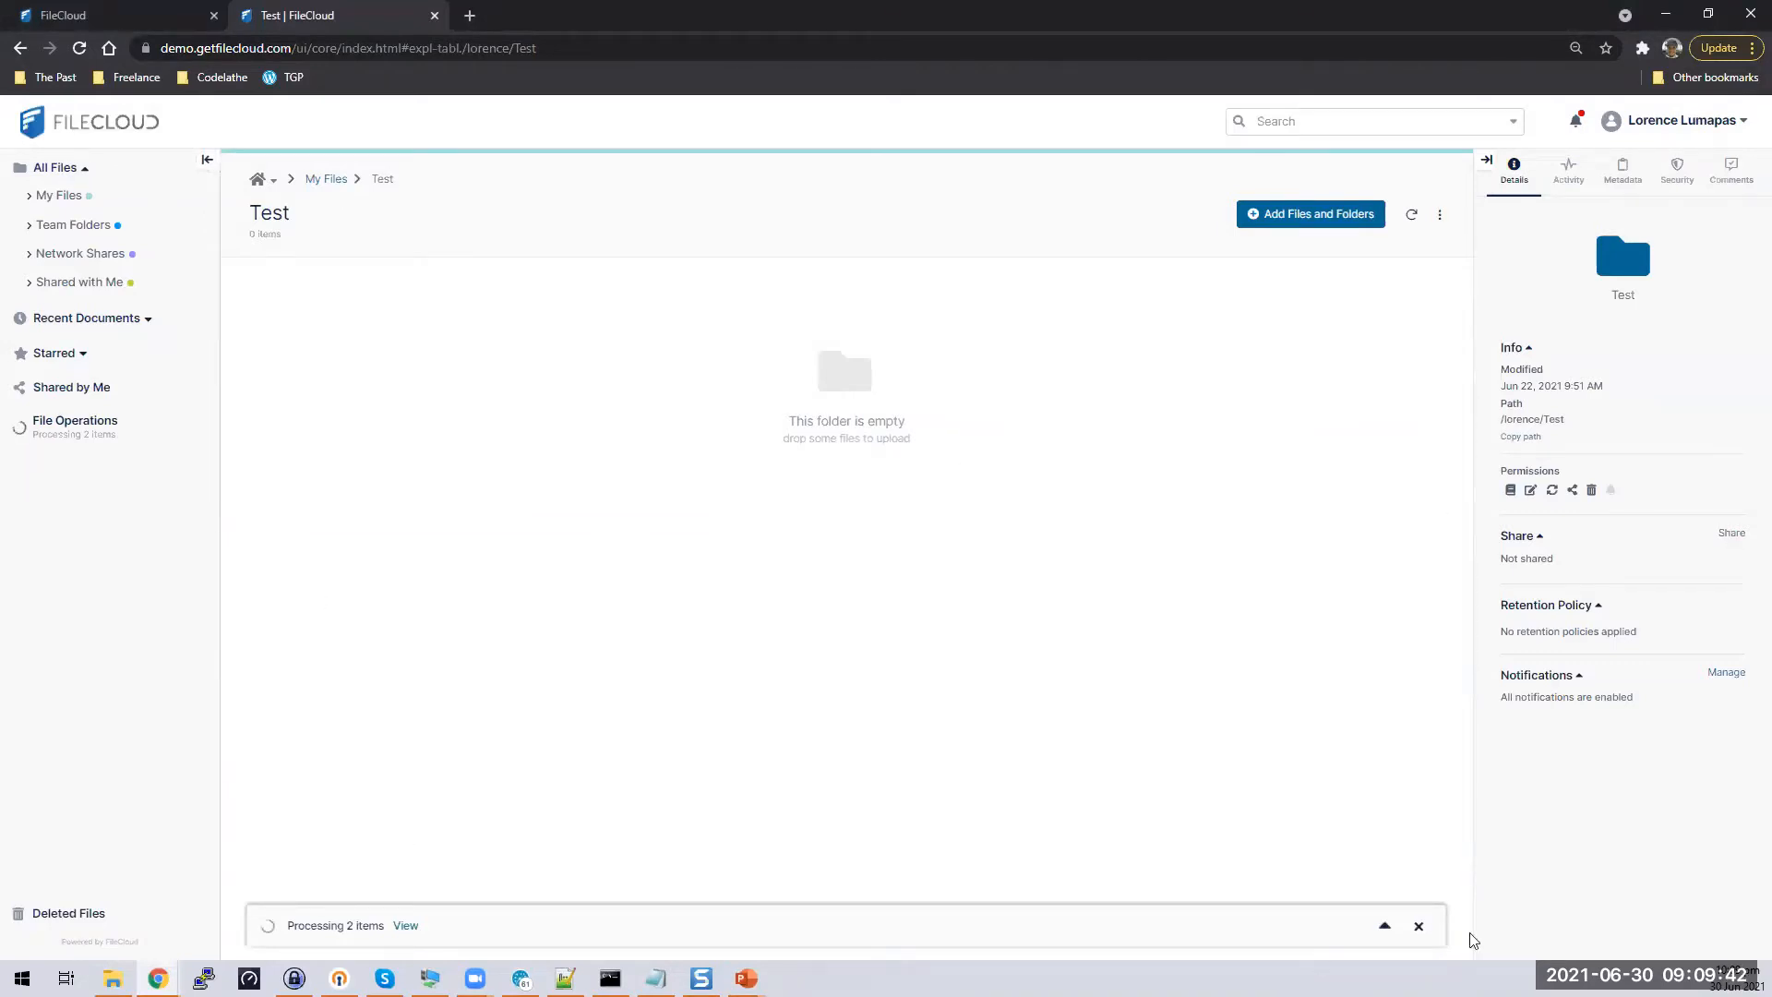
click(1384, 925)
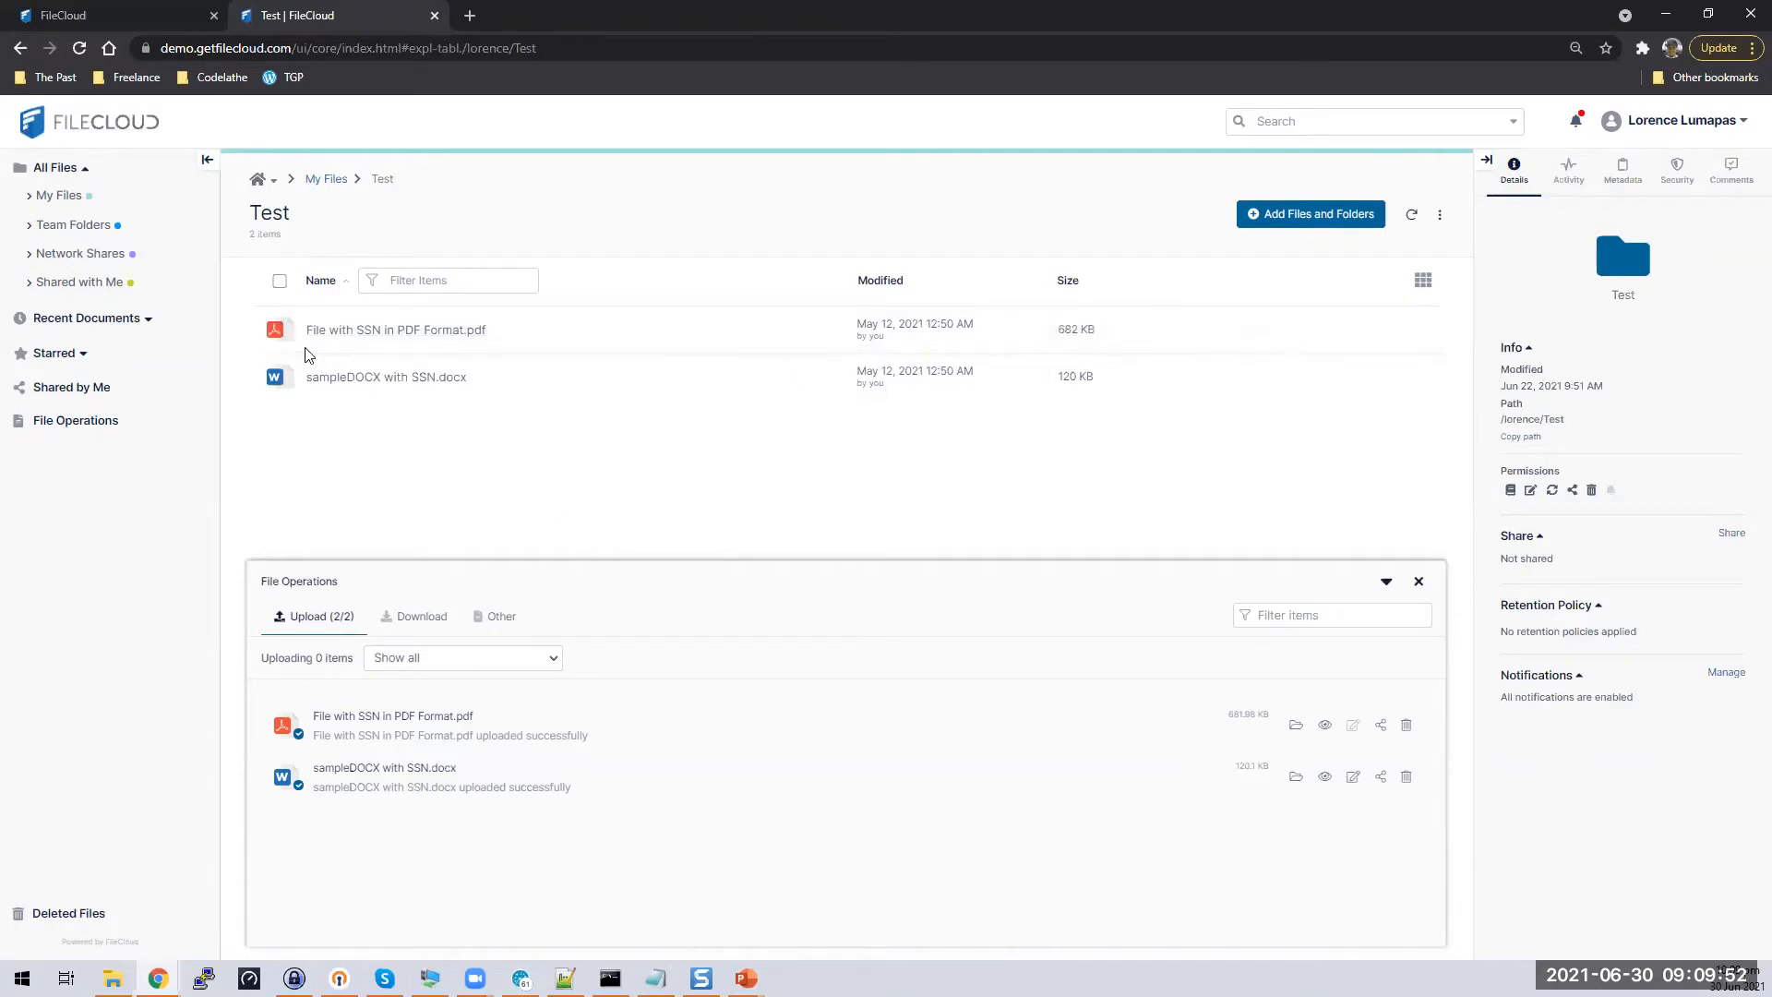
click(278, 331)
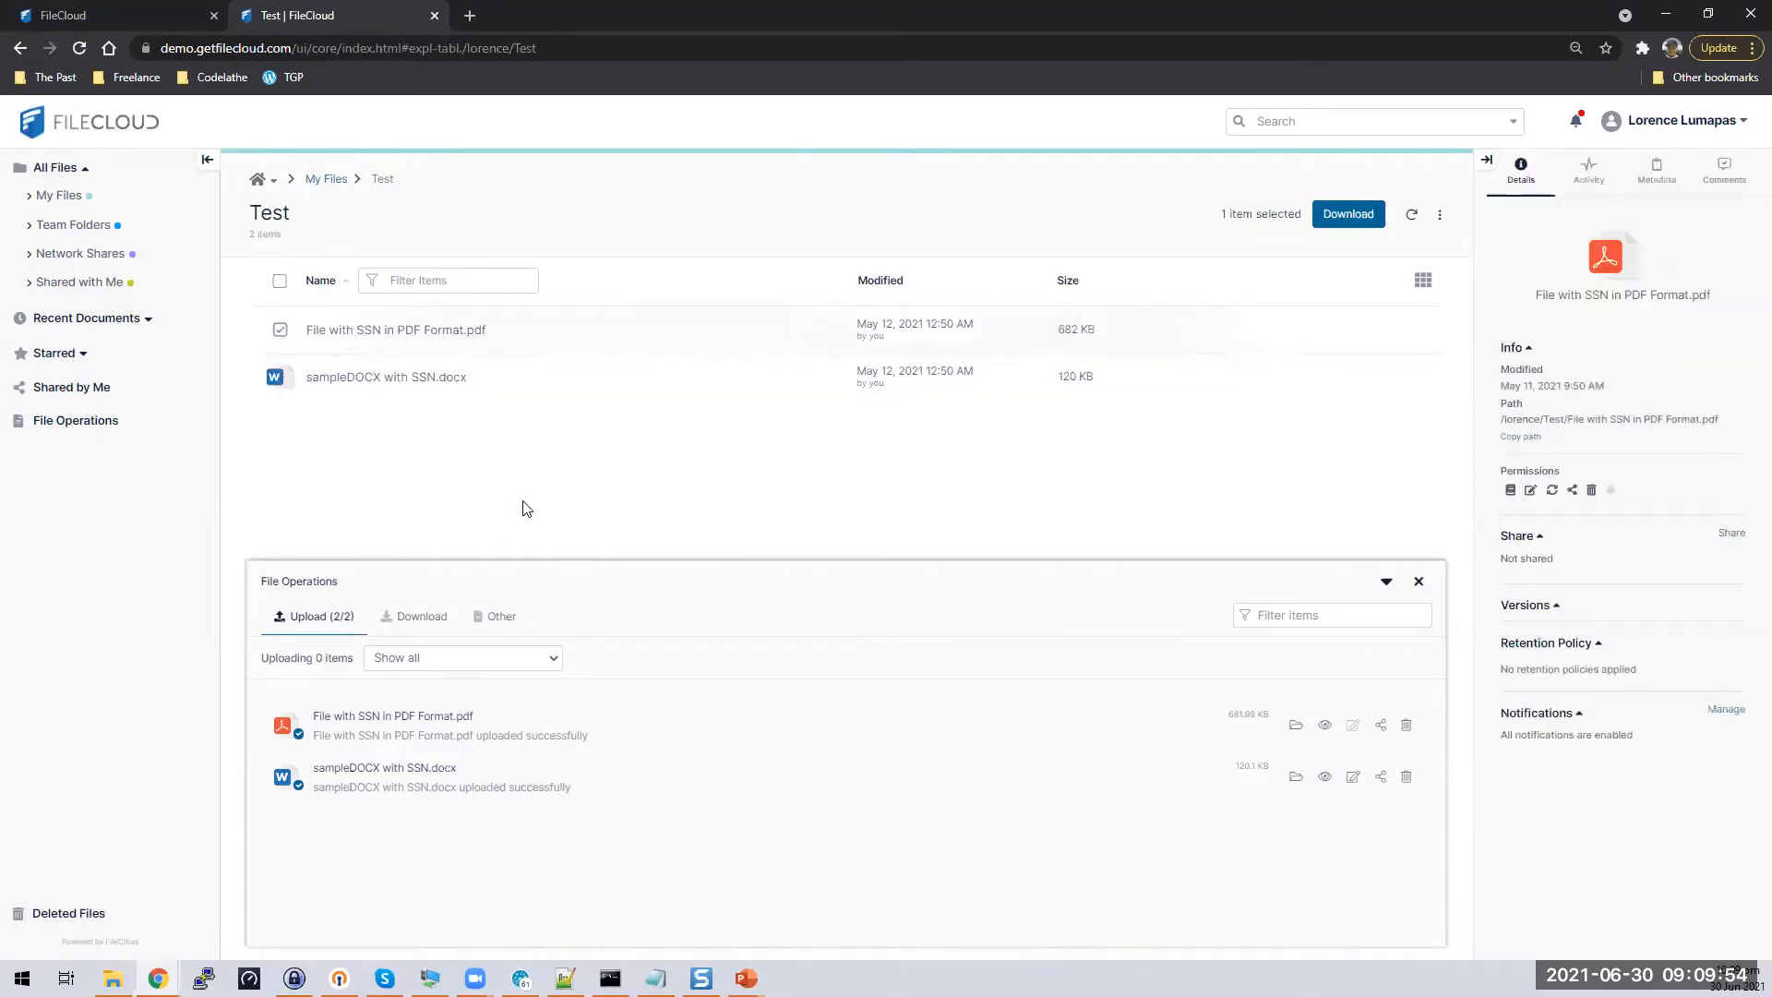
Verify the PDF's SocialSecurity metadata shows SSN as Identified, then deselect the file
click(1386, 582)
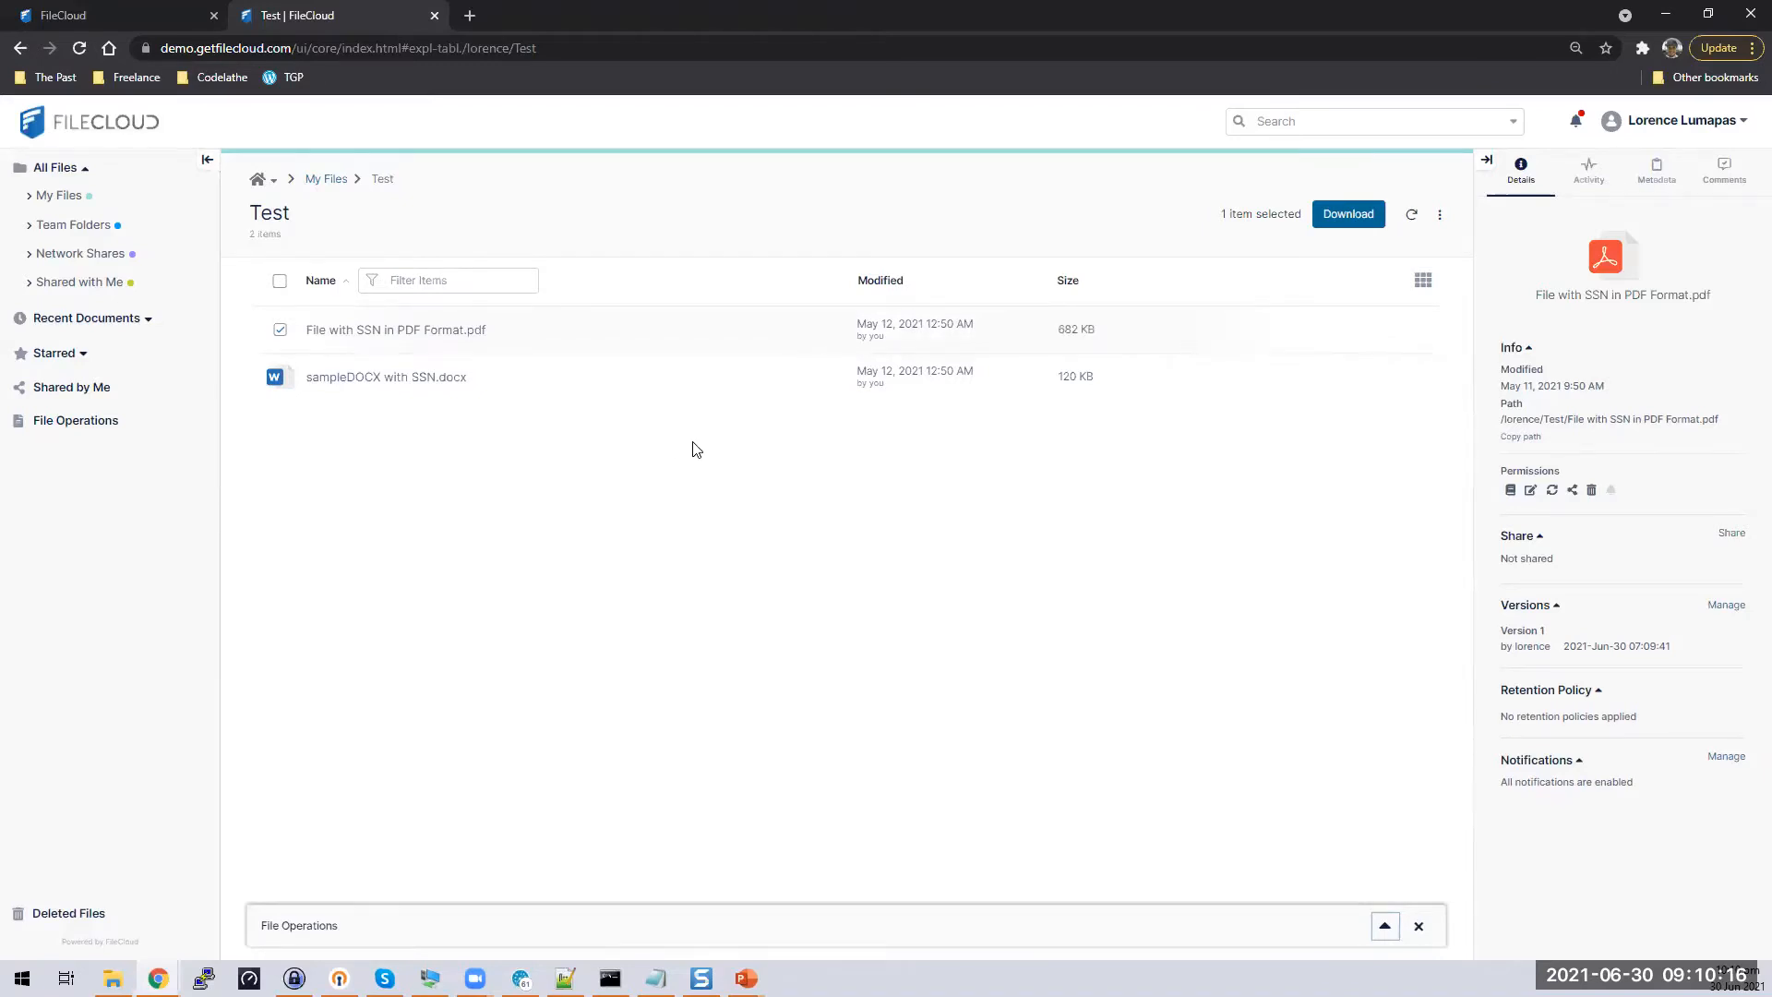
click(1660, 183)
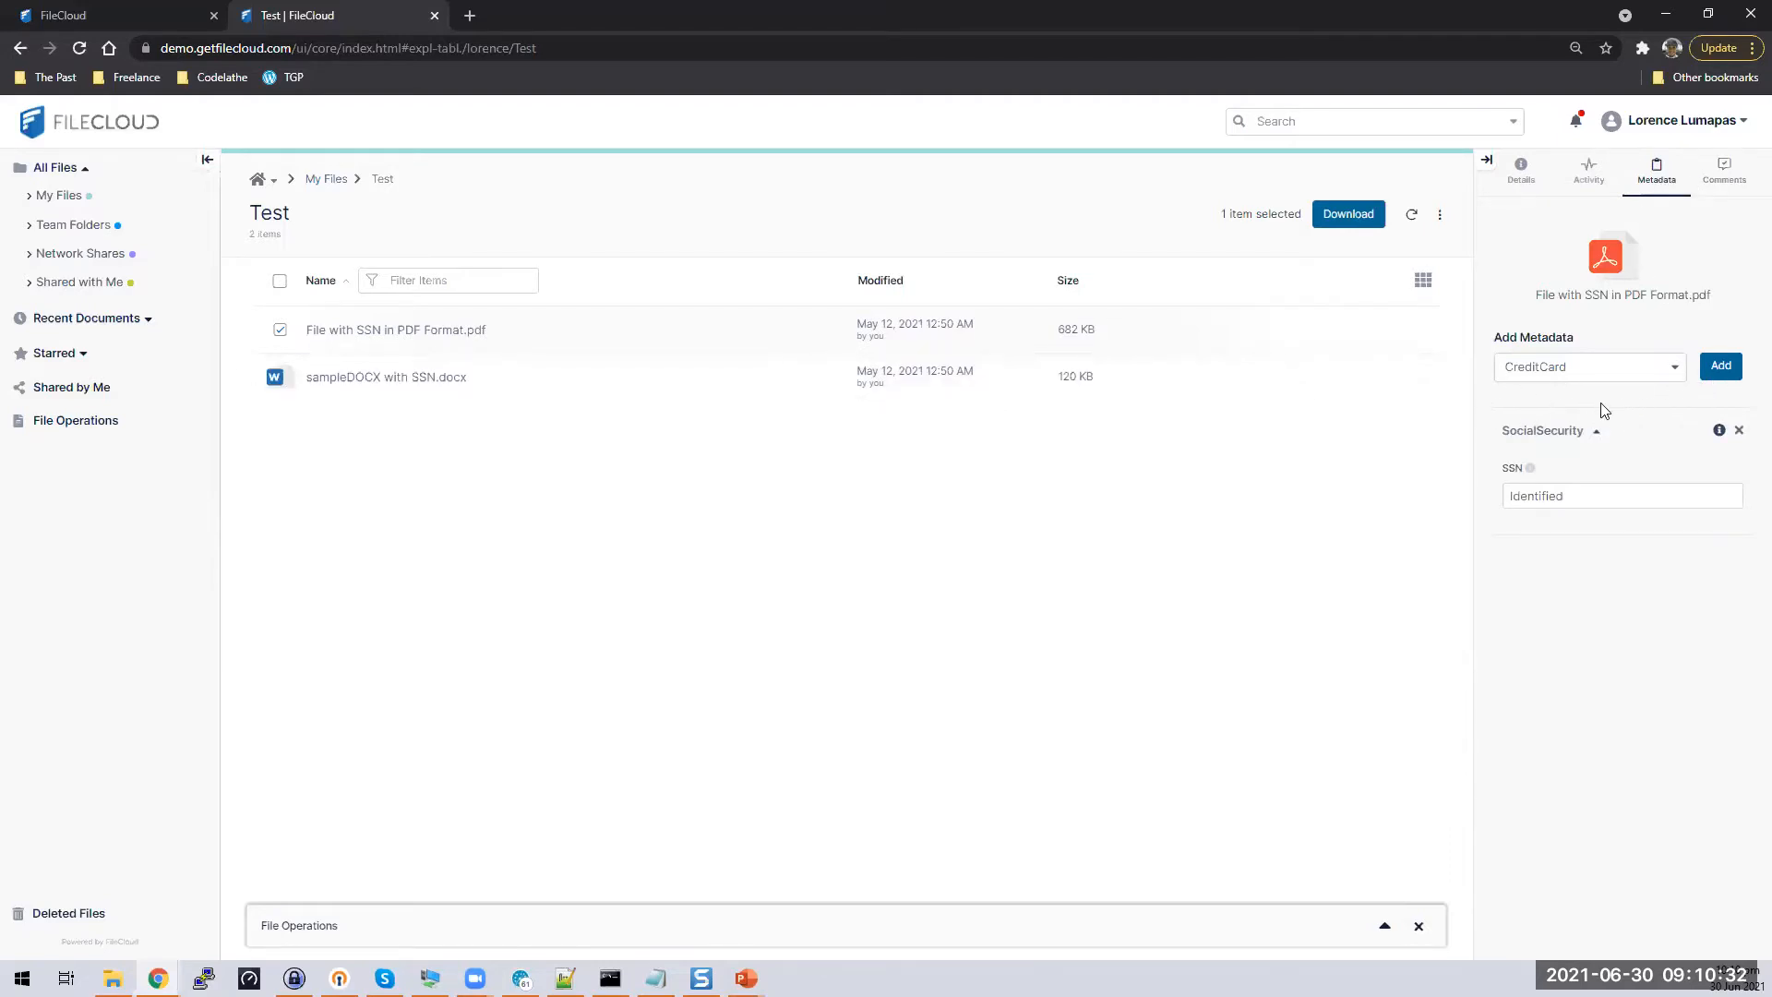
double_click(1591, 494)
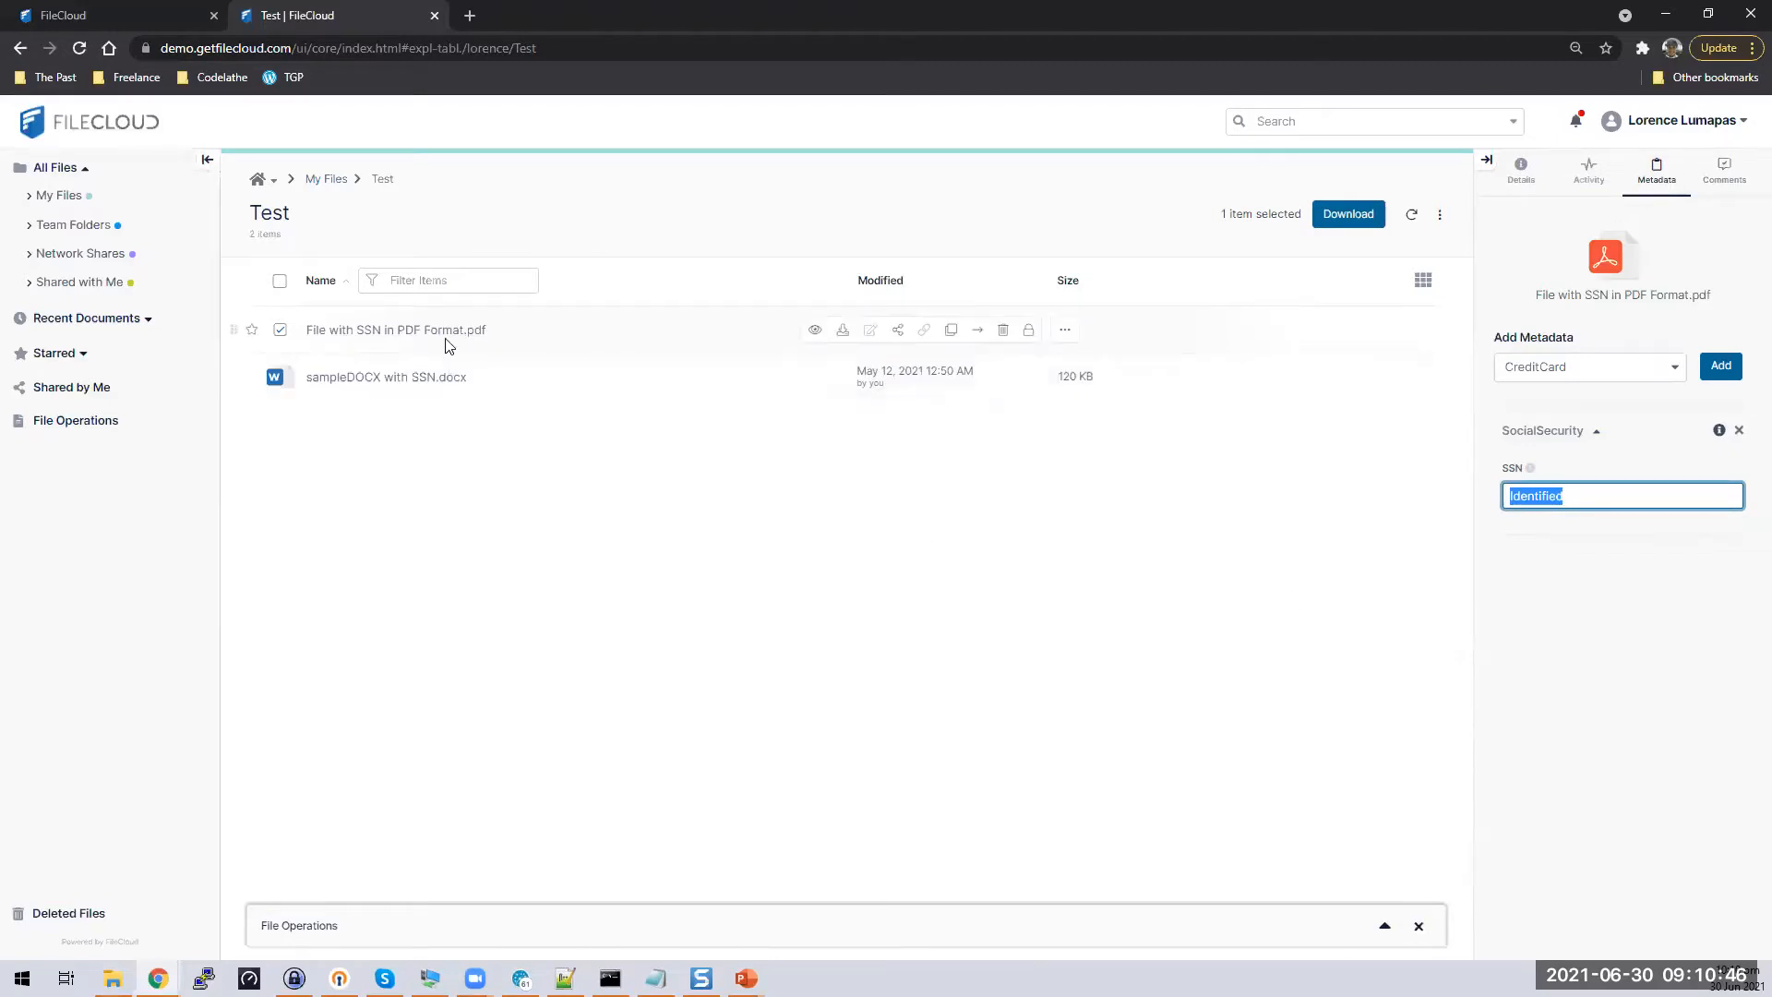
click(1551, 550)
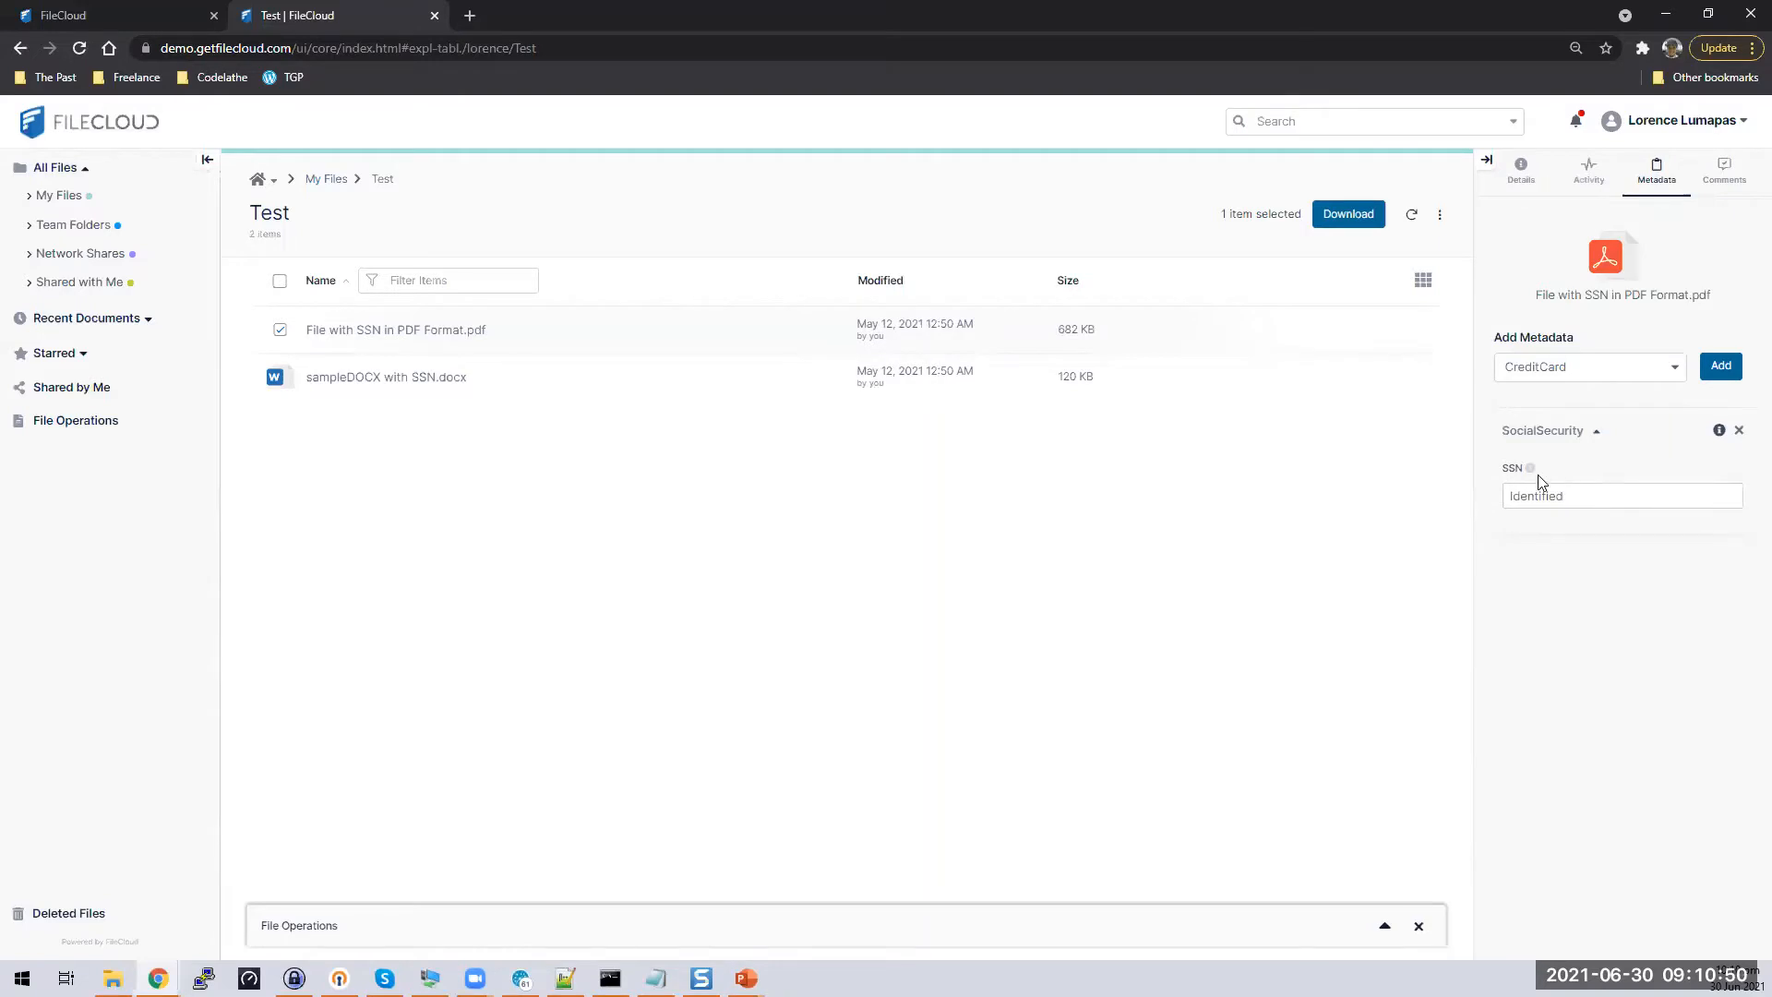
click(1115, 452)
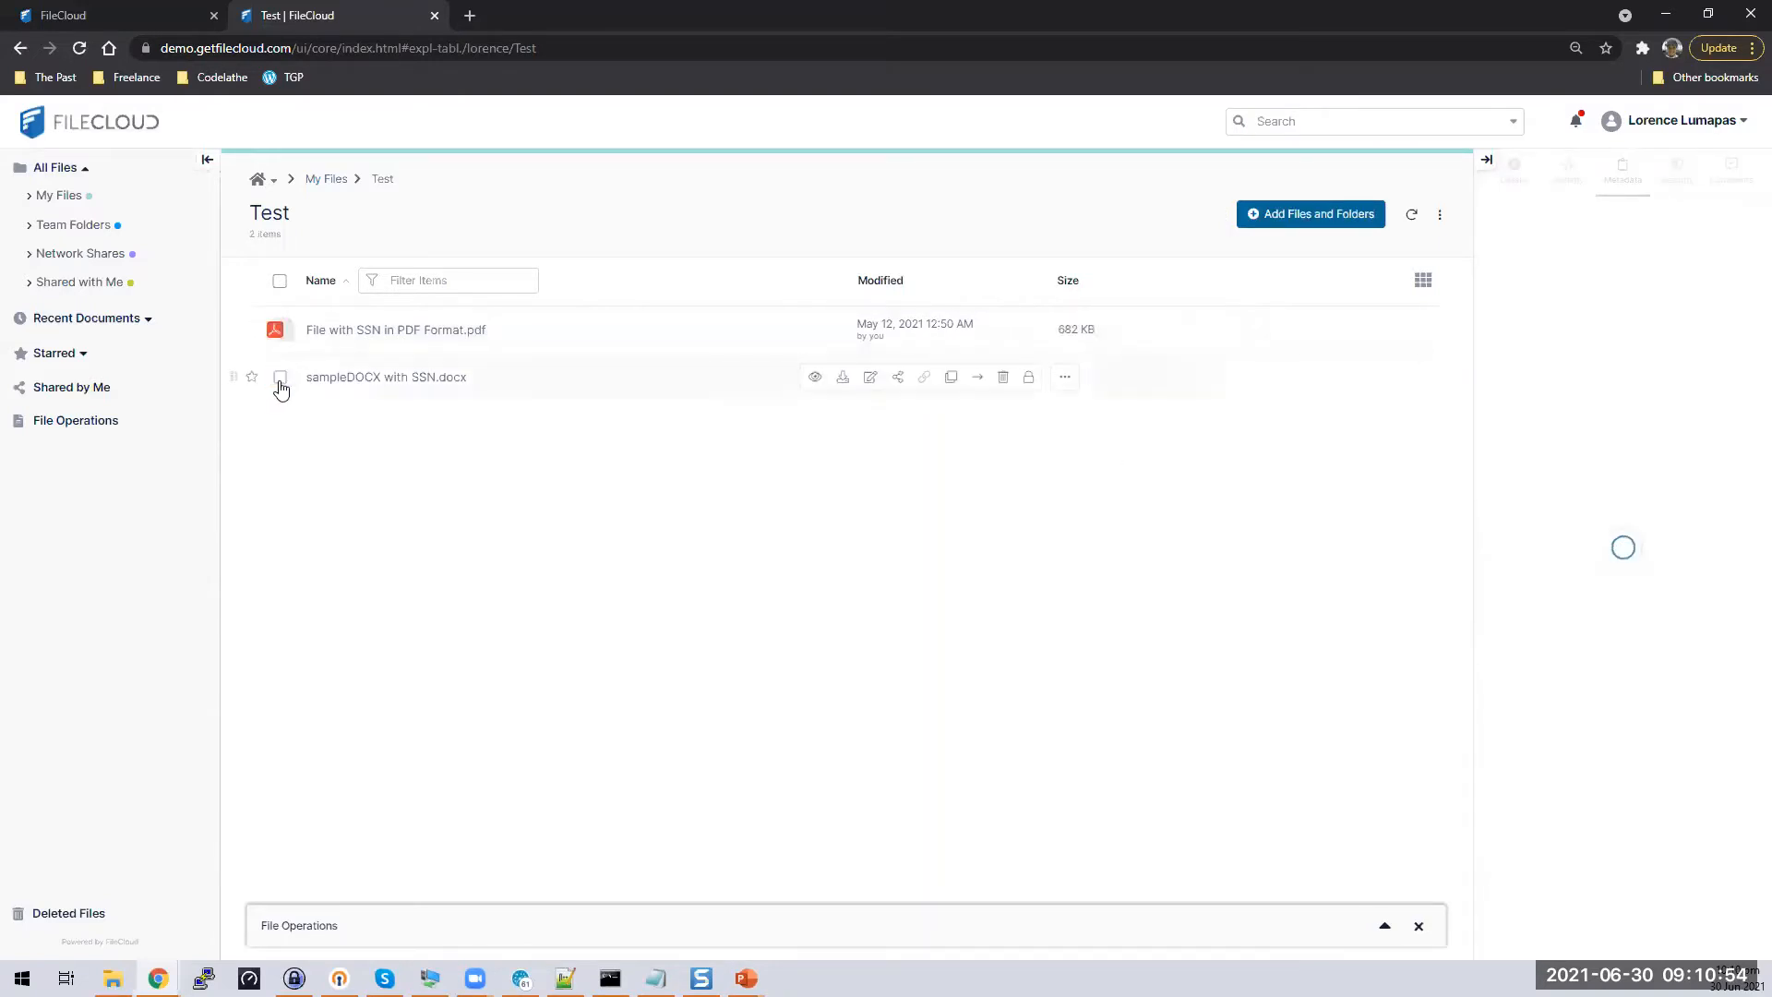
Select sampleDOCX with SSN.docx and look through its Microsoft Office Tag metadata
click(281, 380)
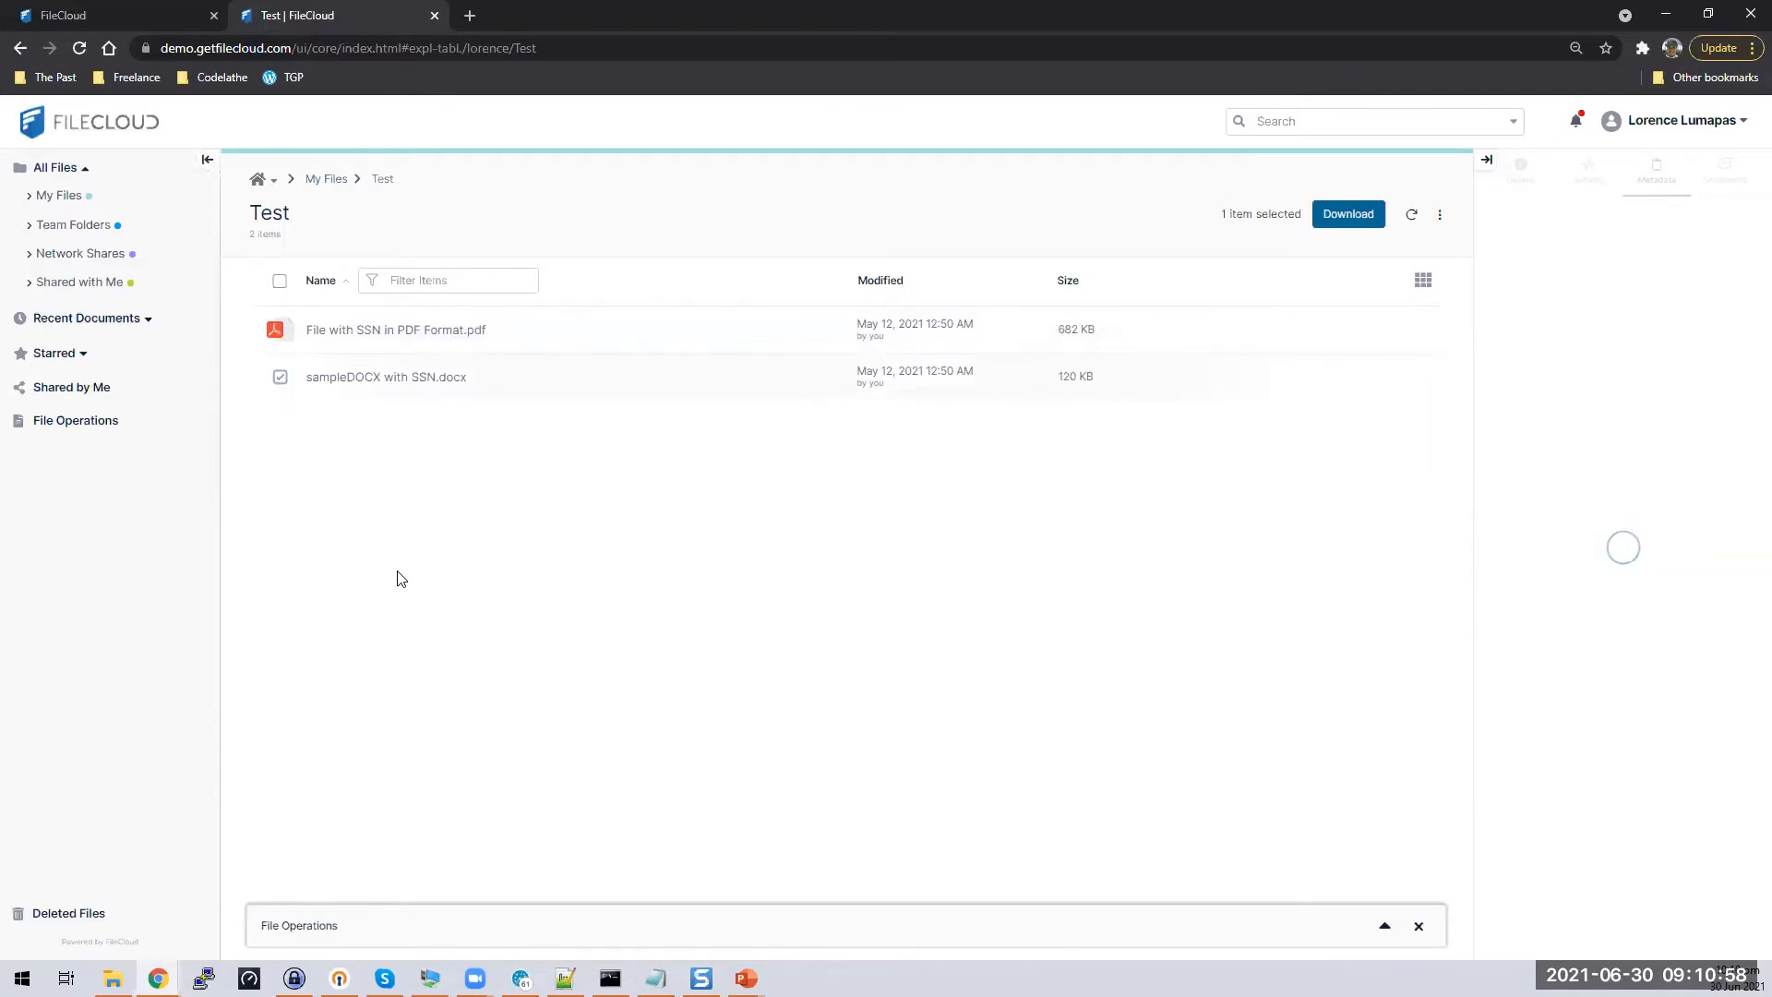
click(1687, 432)
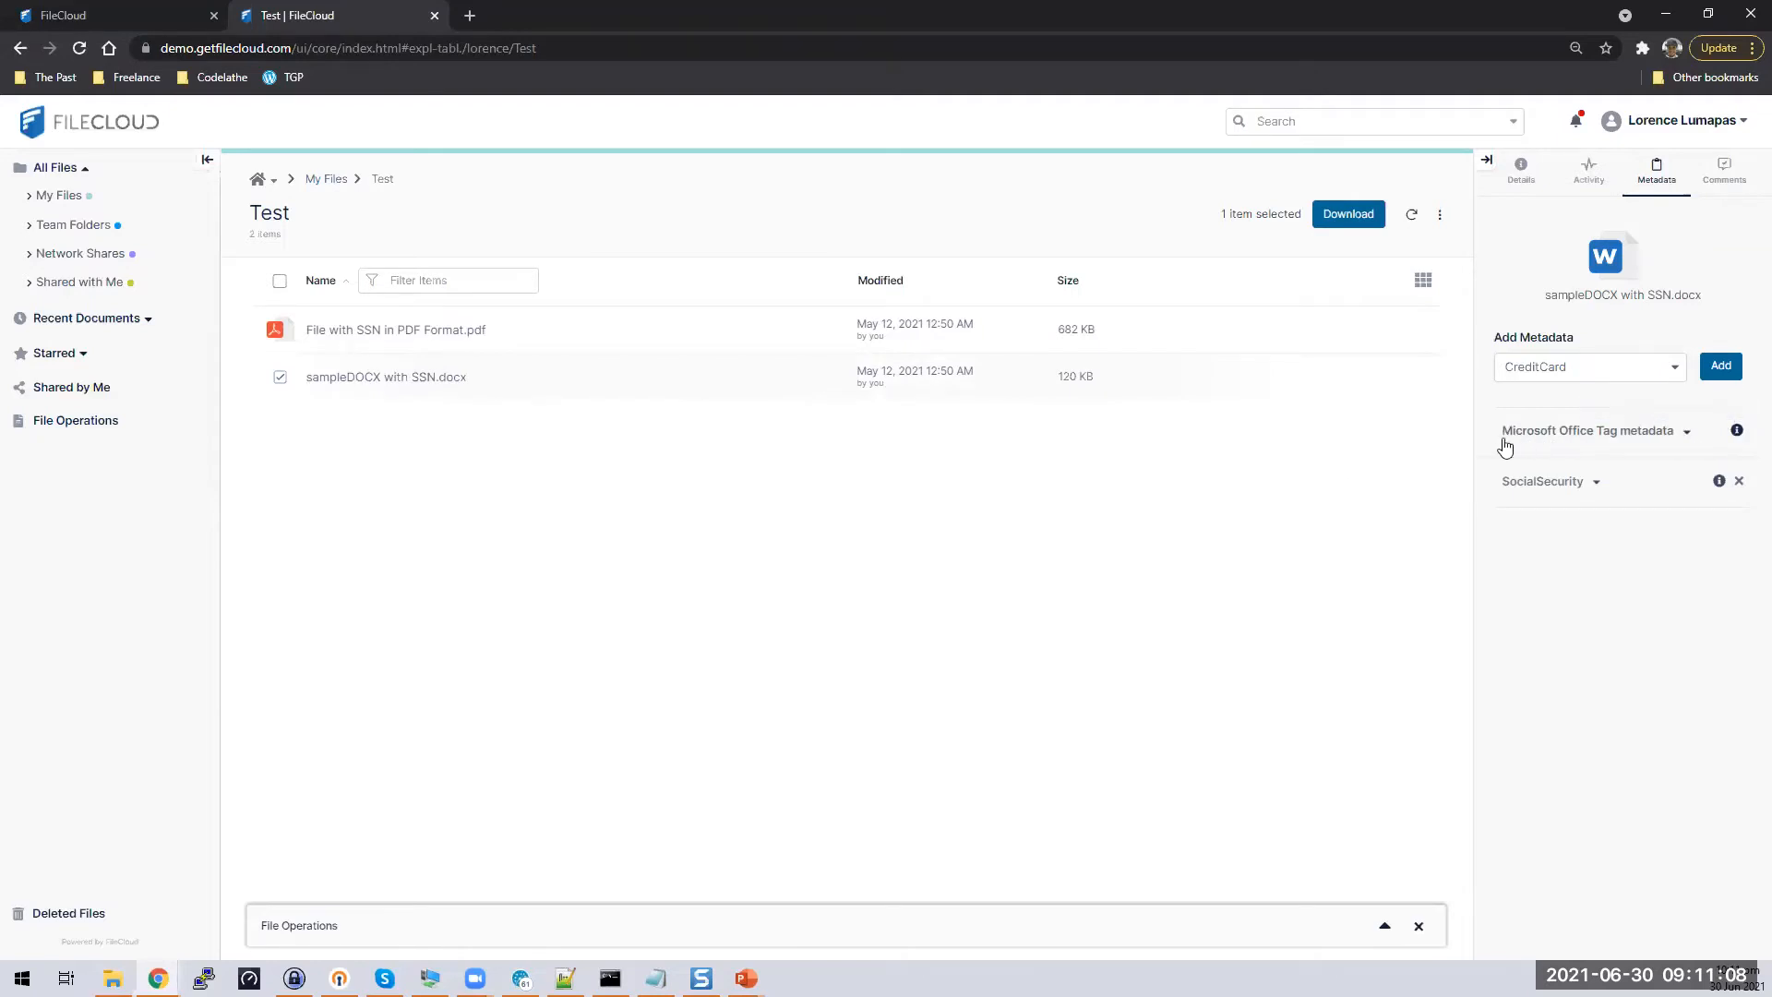
click(1685, 436)
scroll(1657, 646, down, 2)
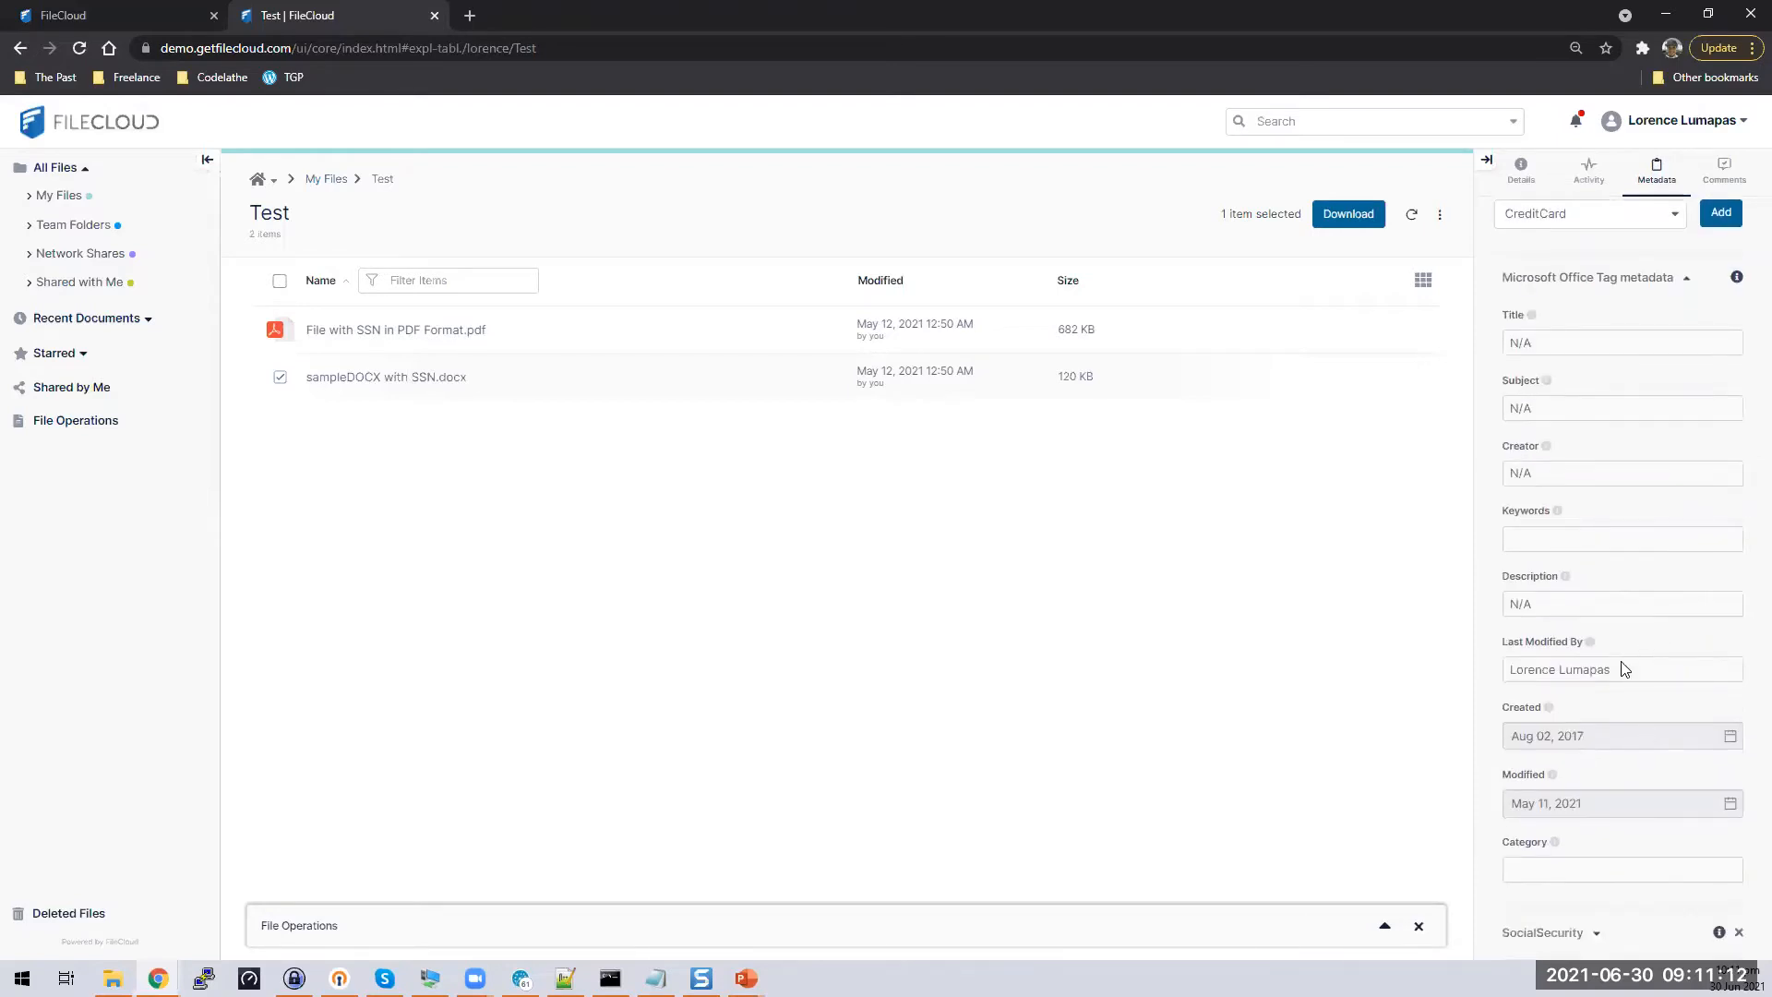
scroll(1673, 771, up, 2)
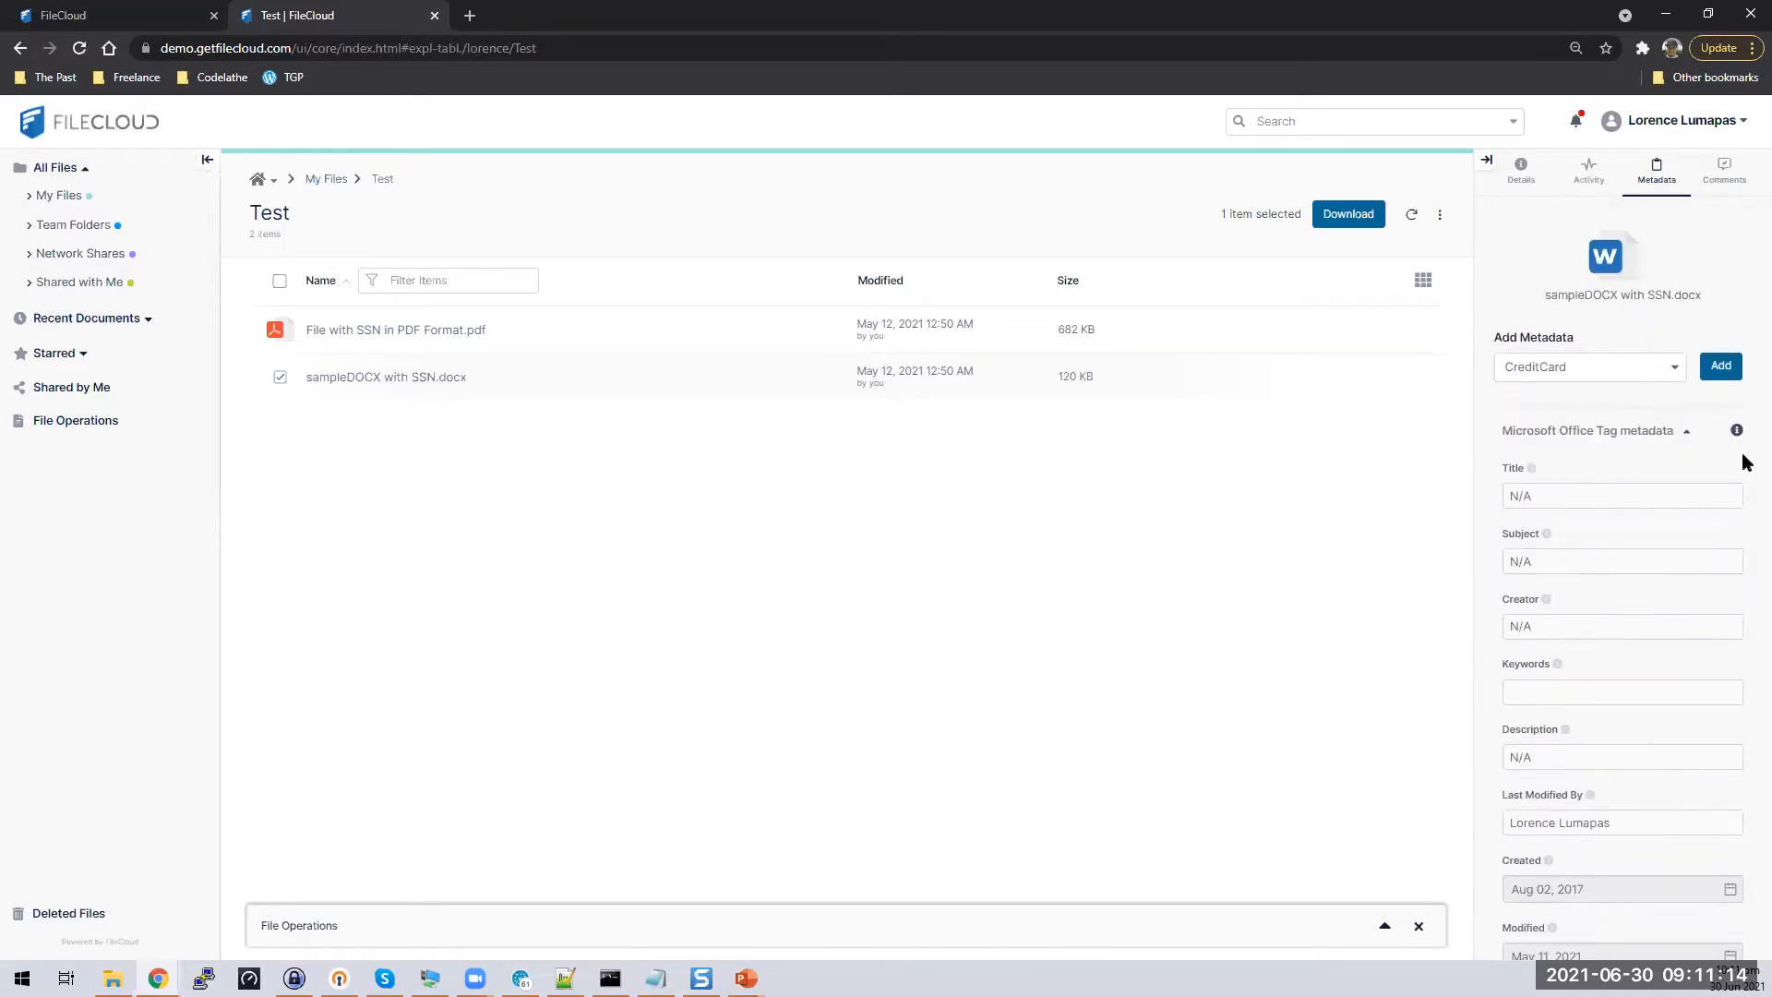
click(1688, 434)
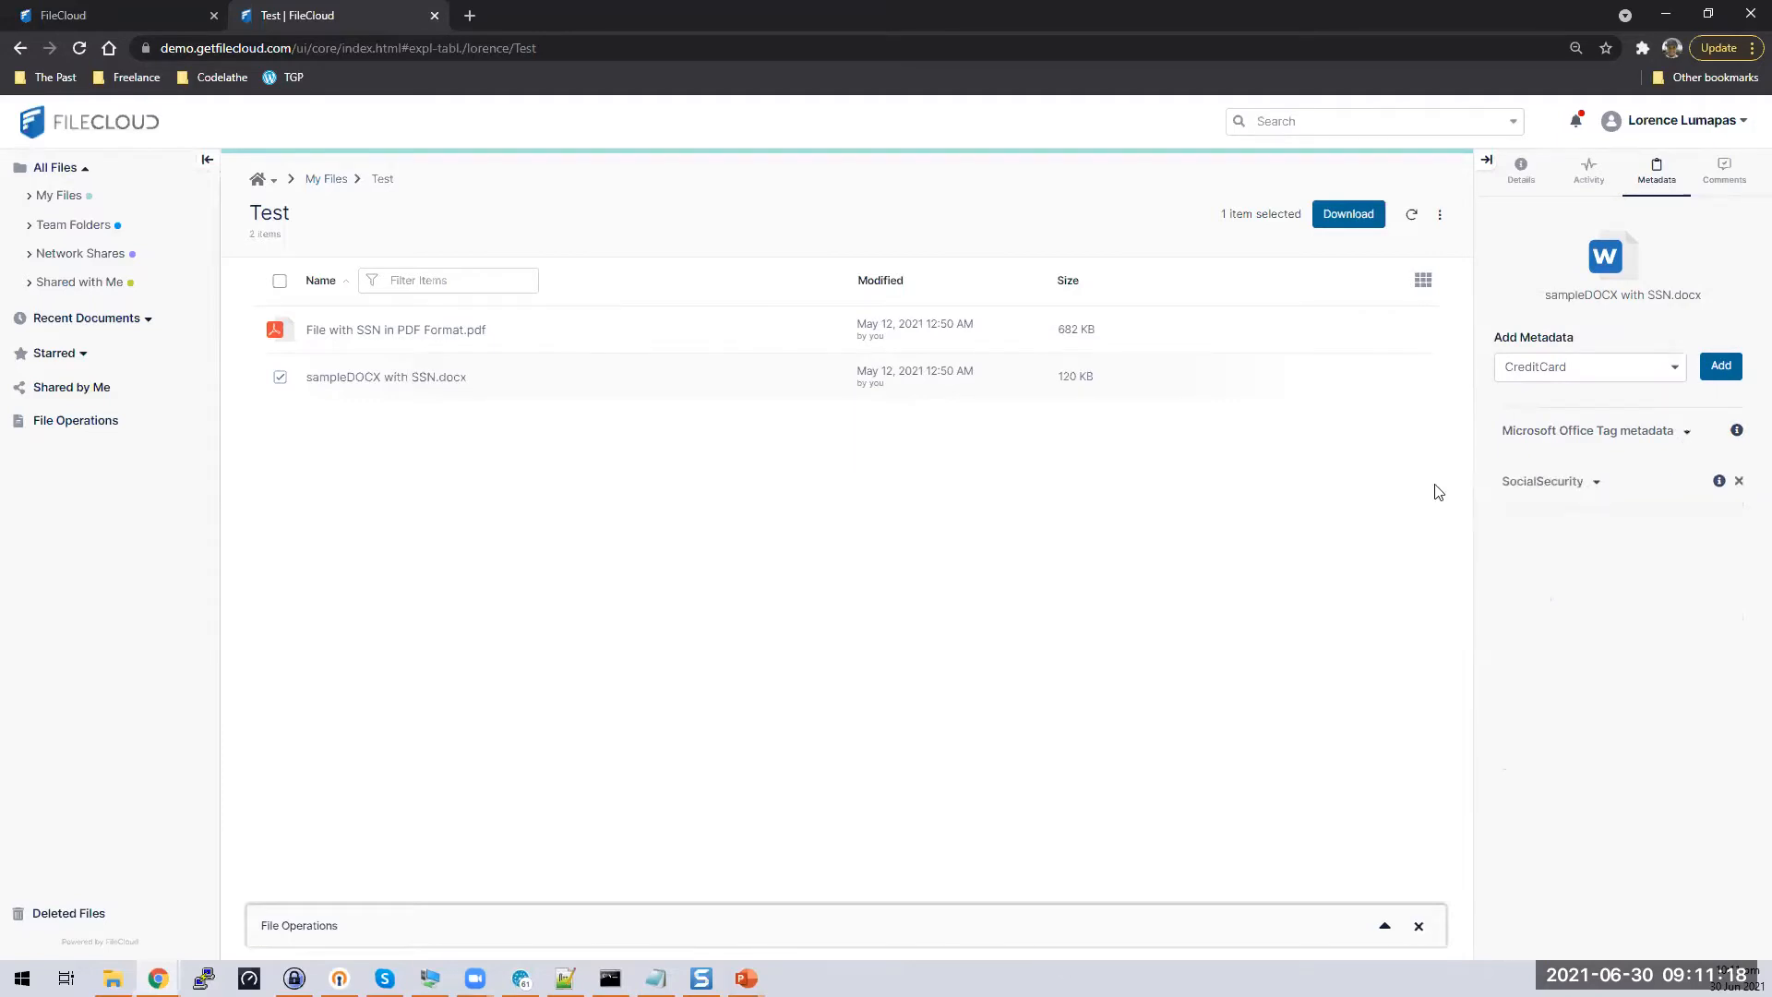
Confirm the Word file's SocialSecurity SSN value reads Identified, then deselect the file
click(1595, 488)
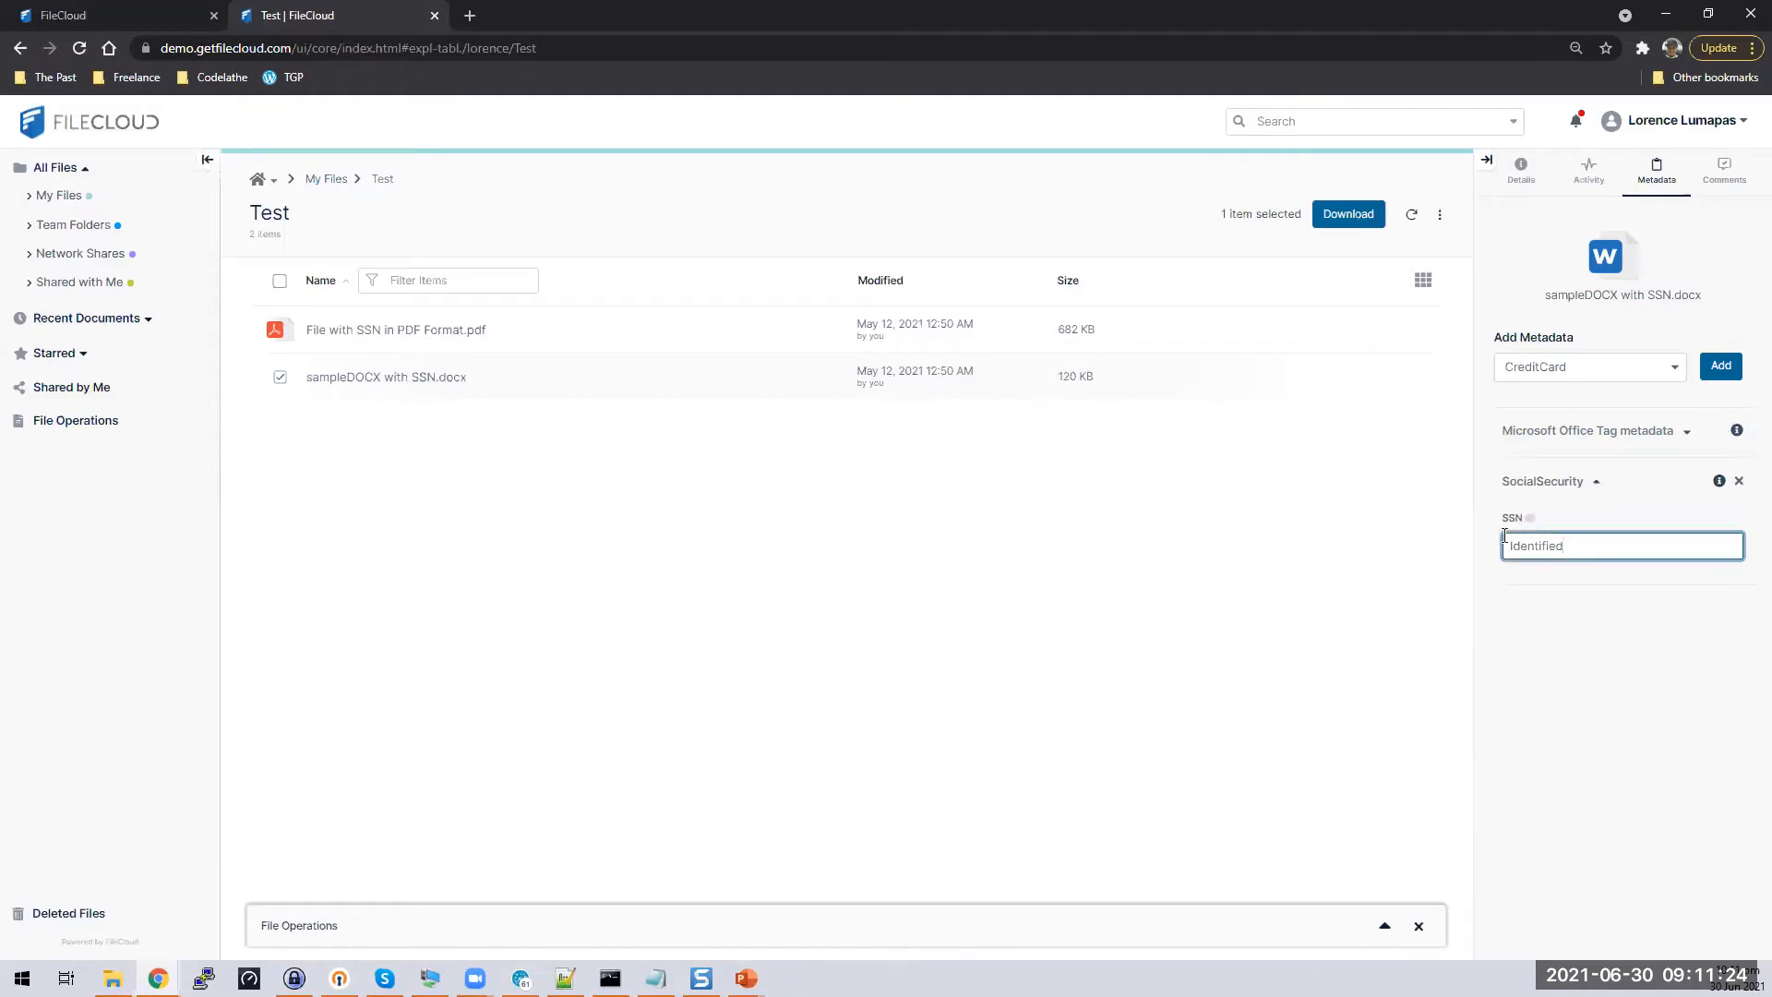
key(ctrl+a)
mouse_move(523, 389)
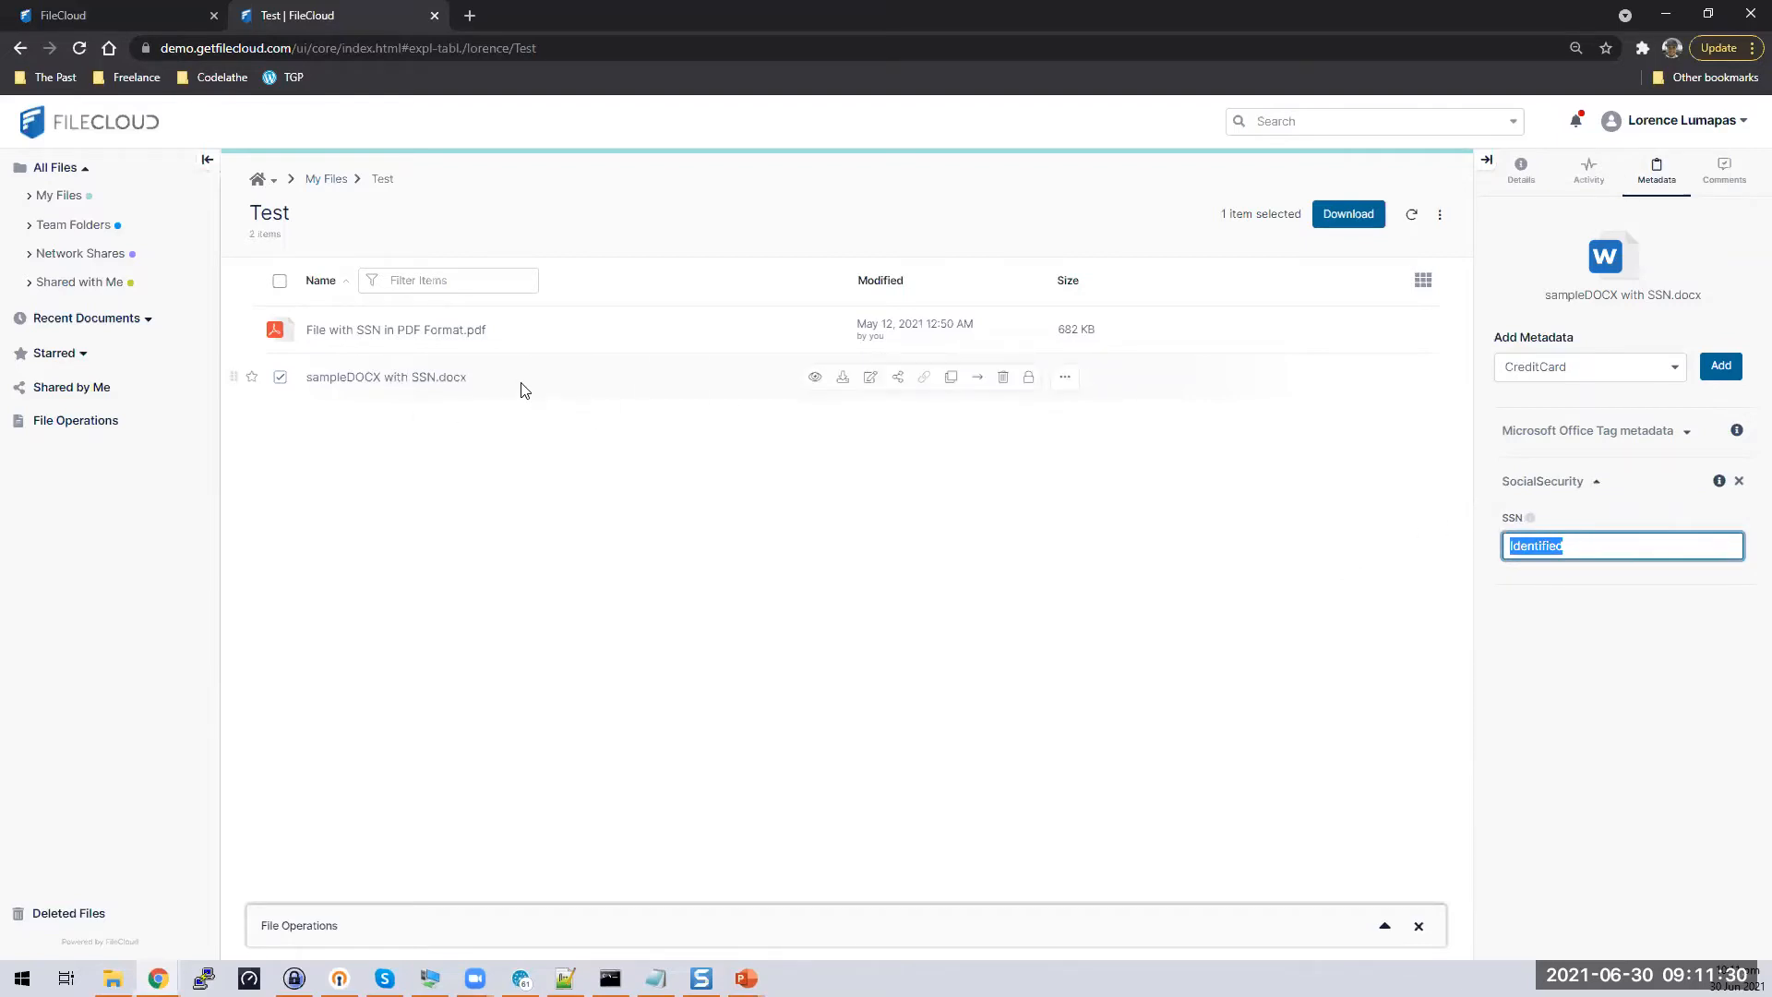
click(575, 512)
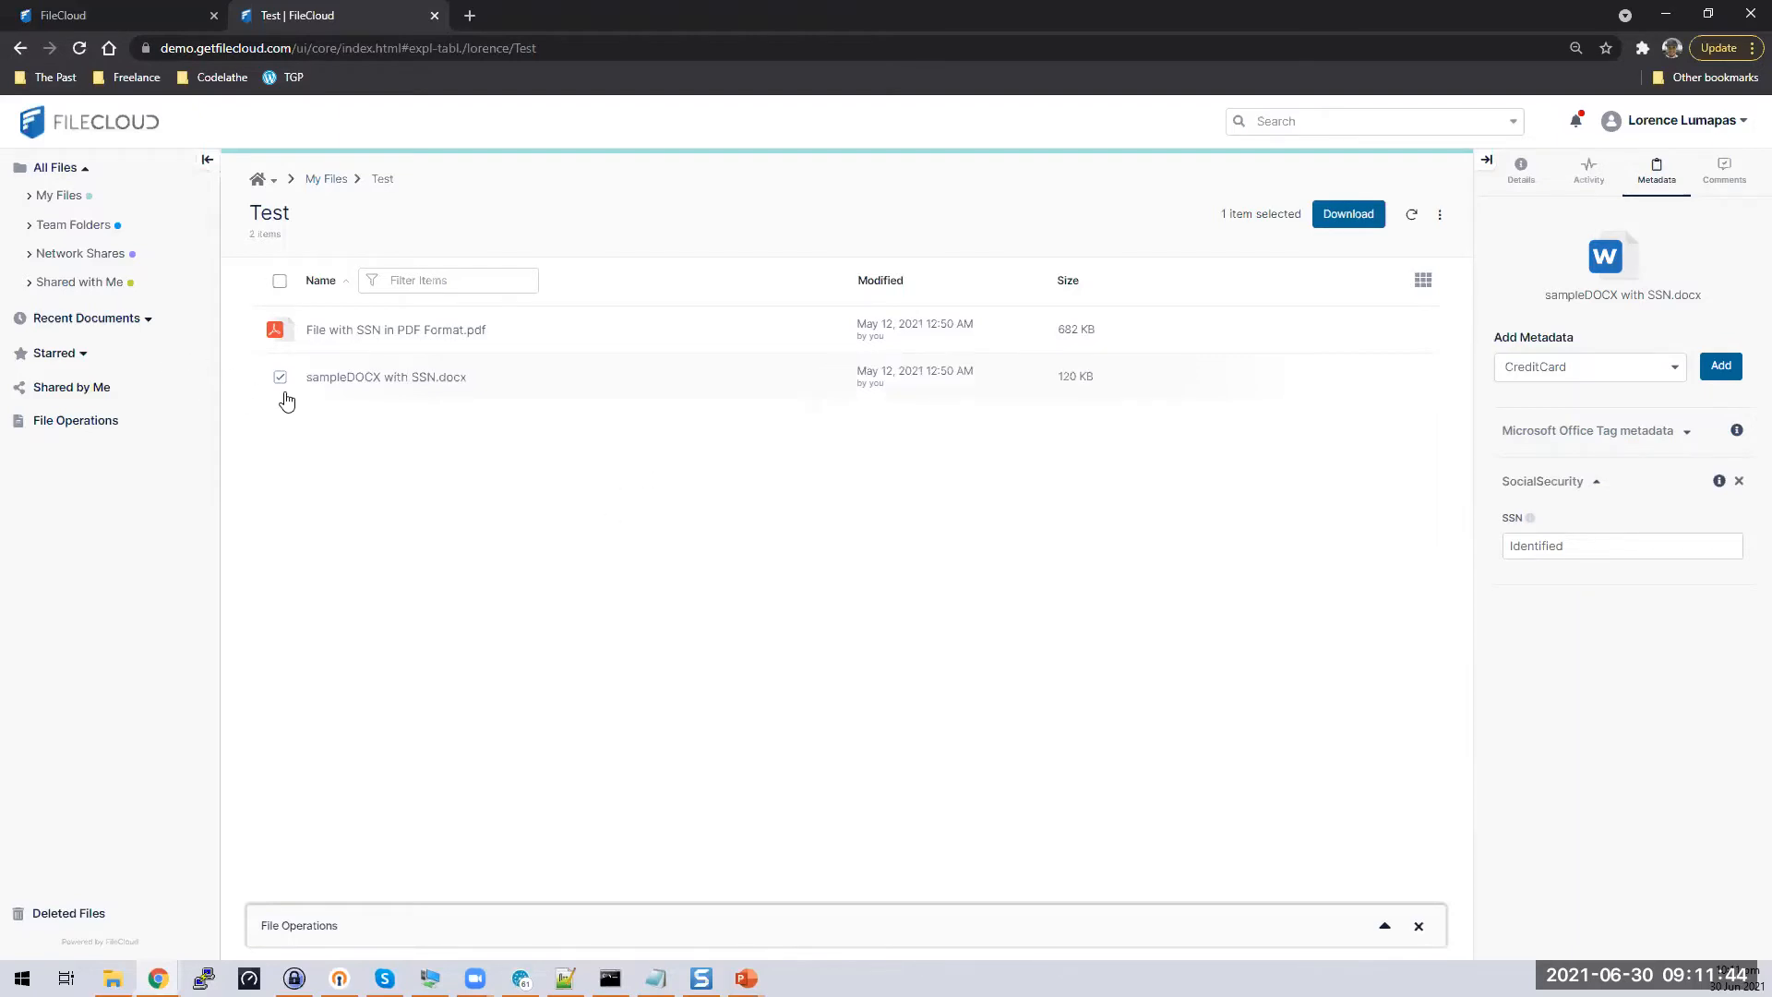
click(273, 500)
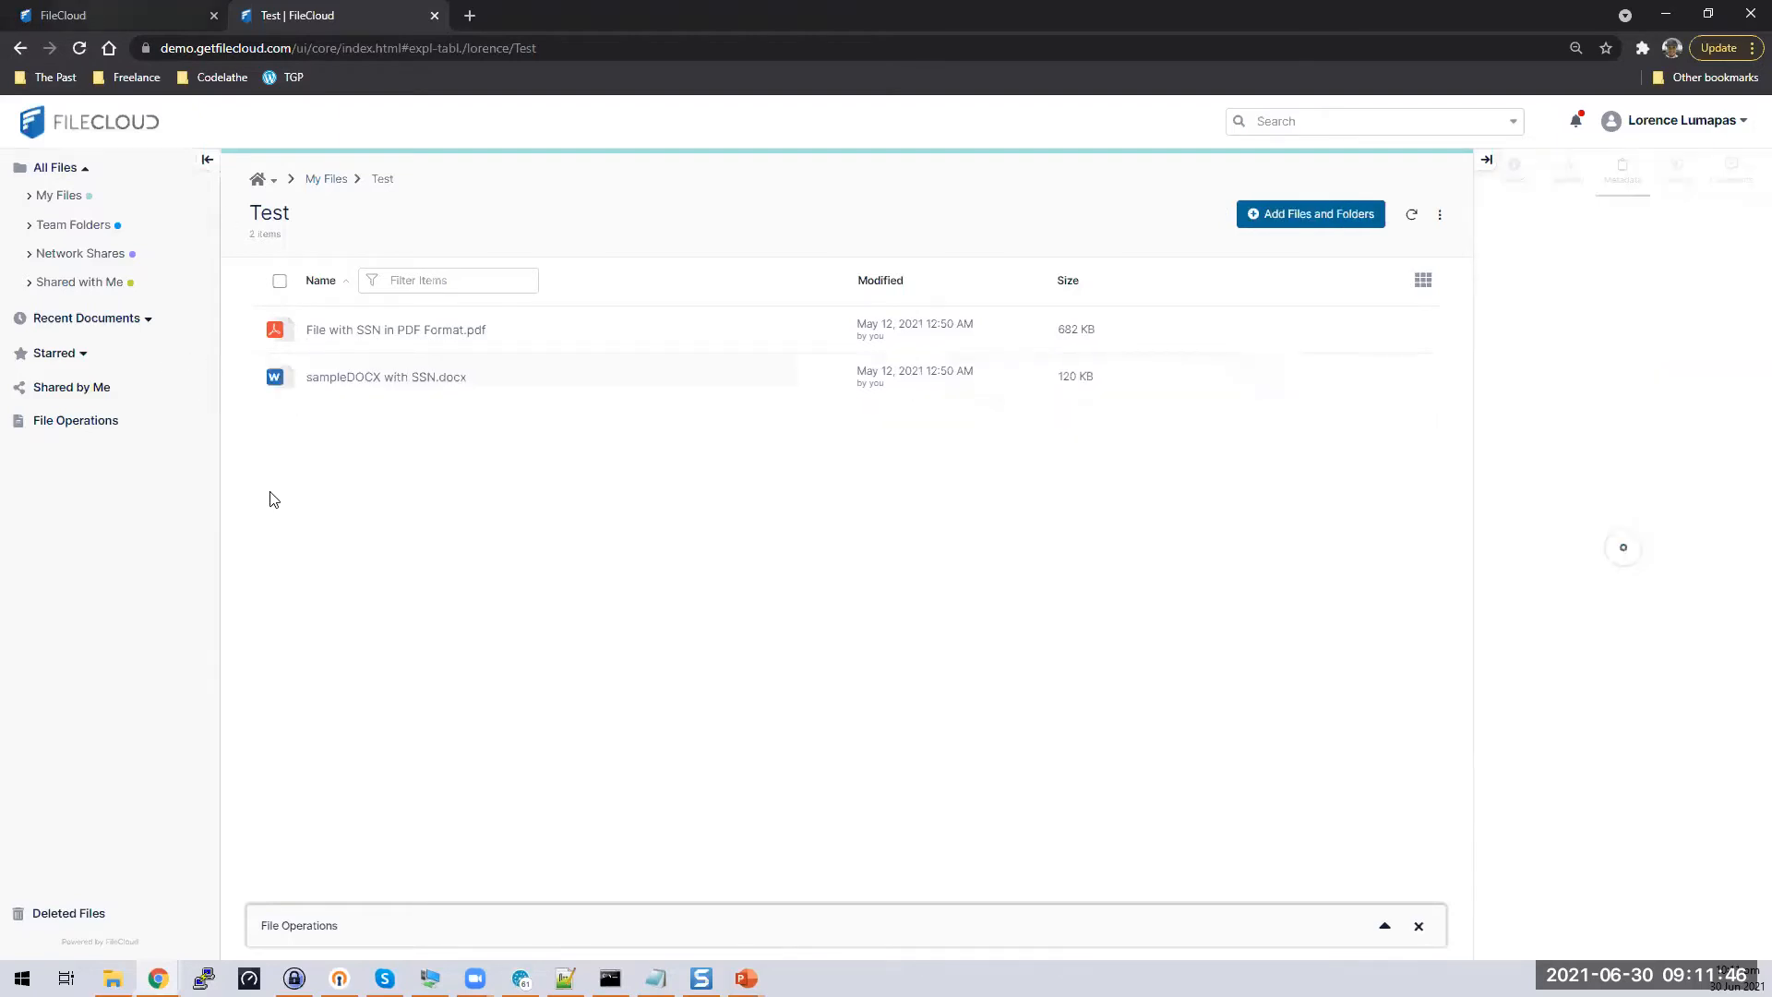
key(ctrl+shift+Tab)
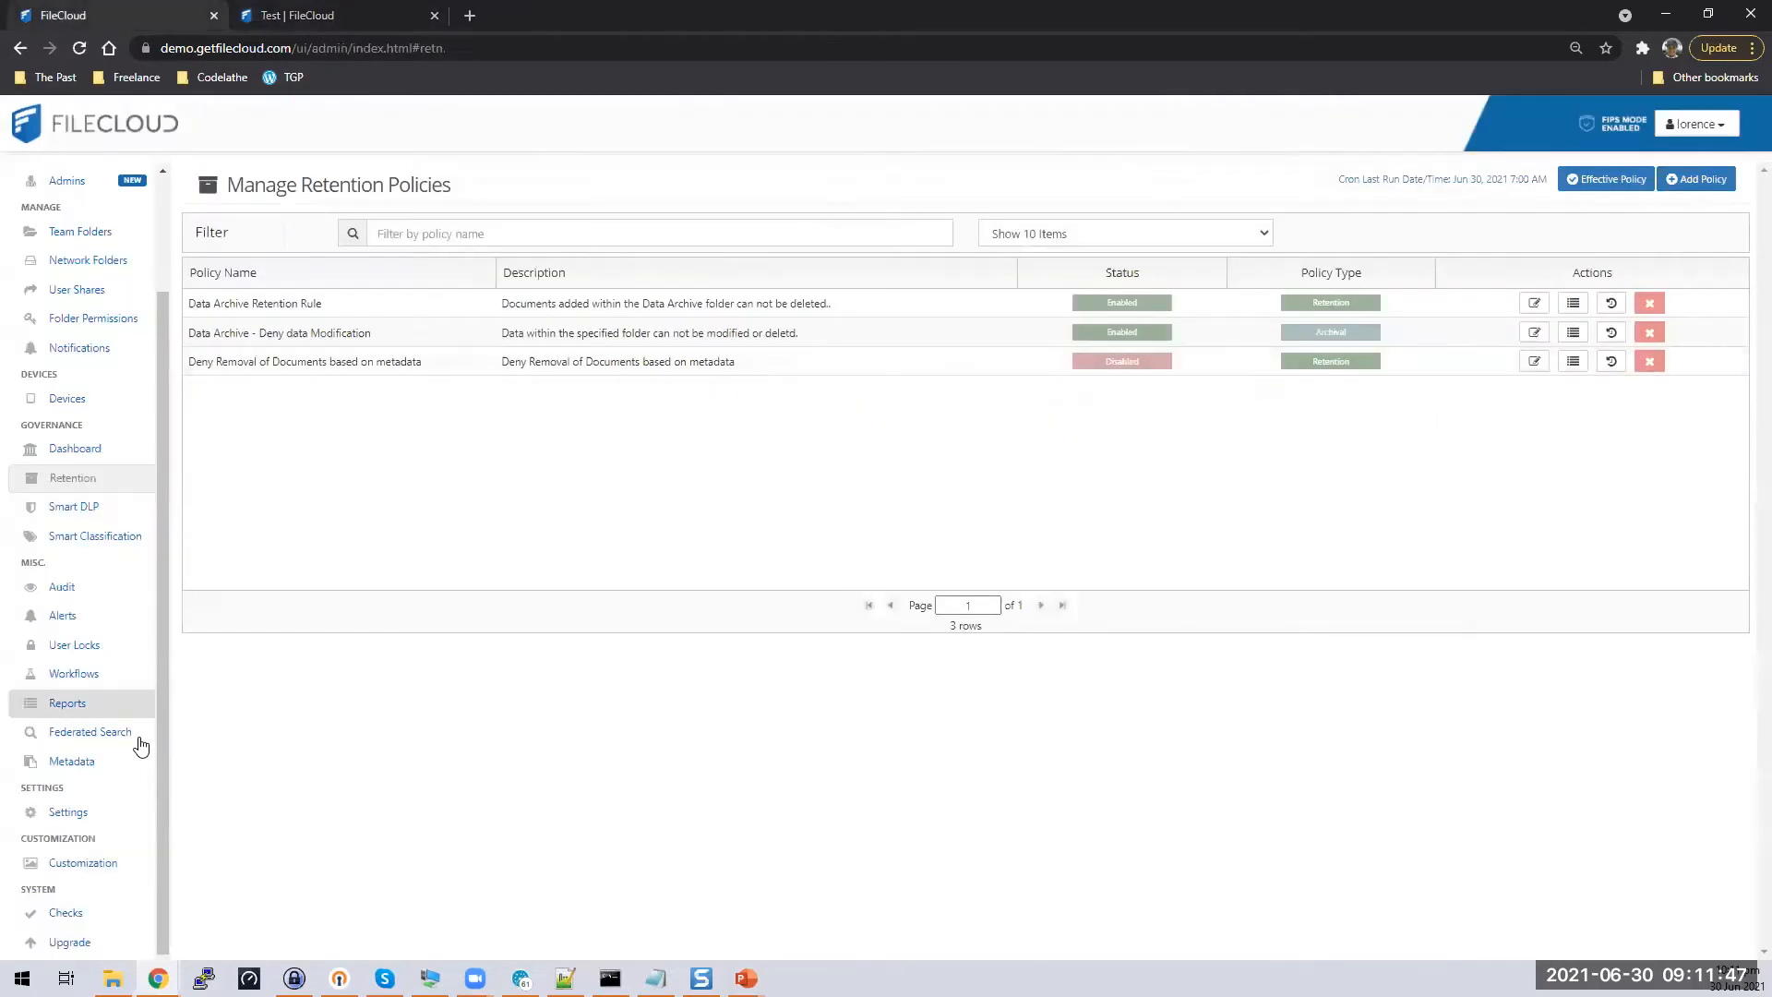
click(97, 508)
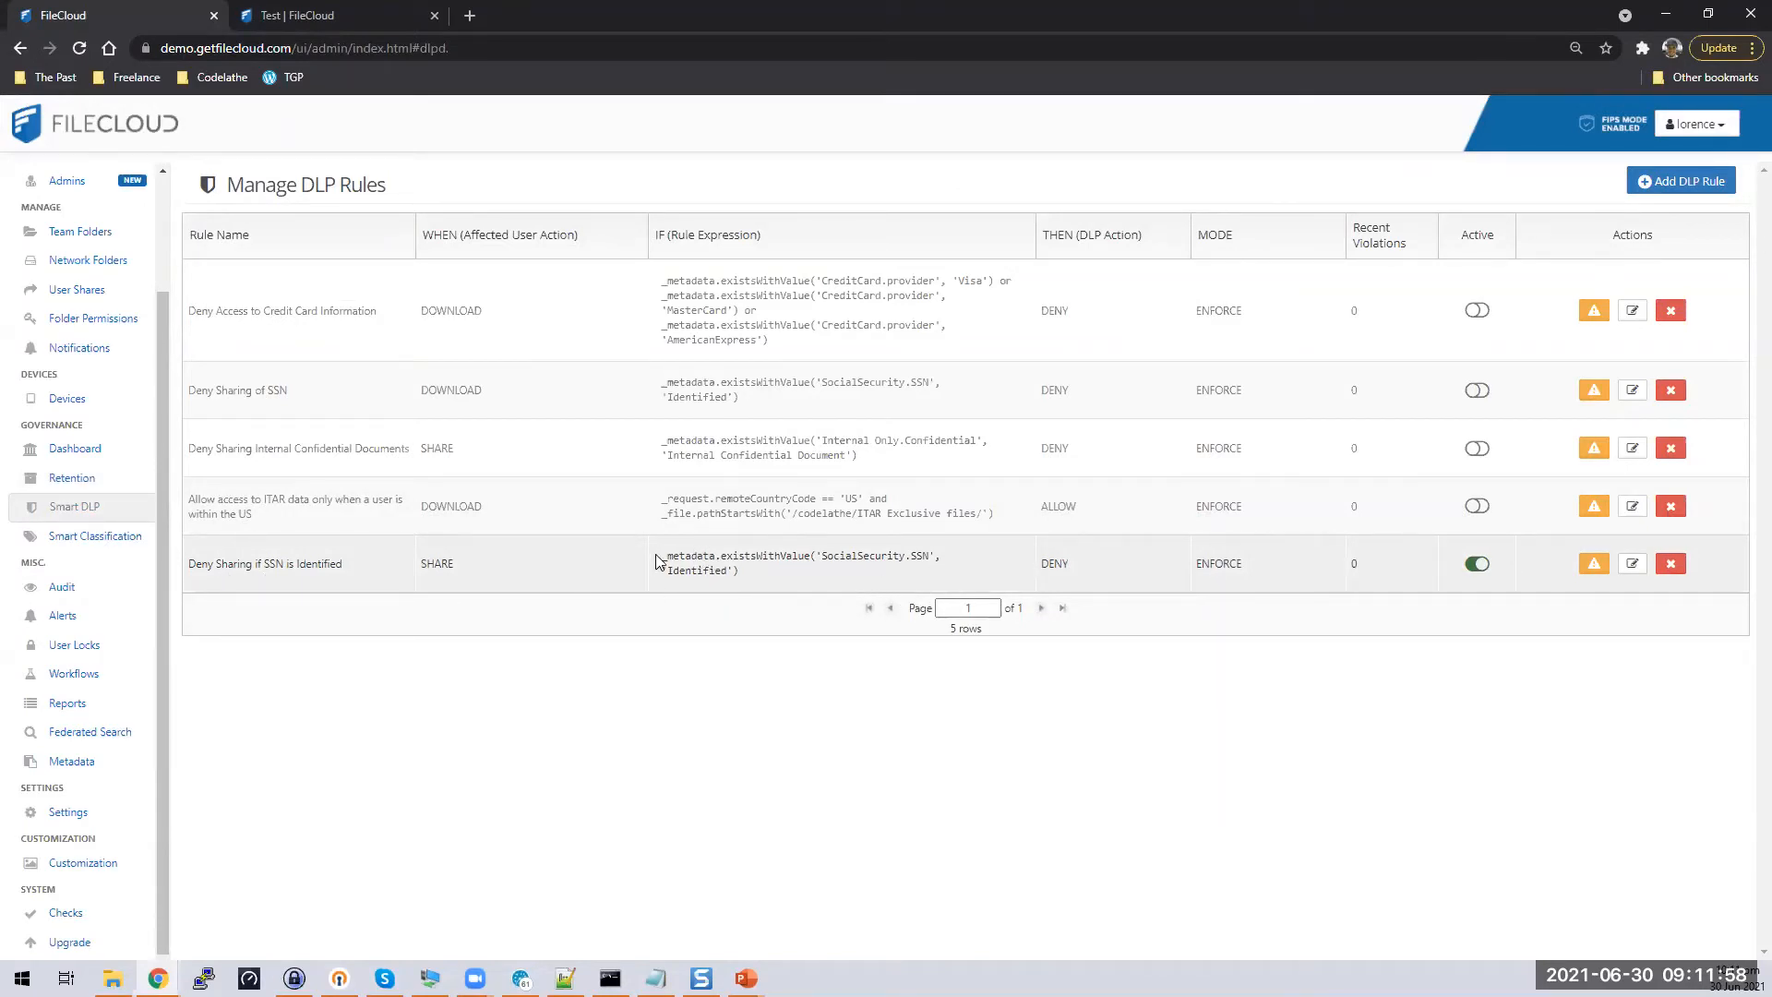
click(845, 561)
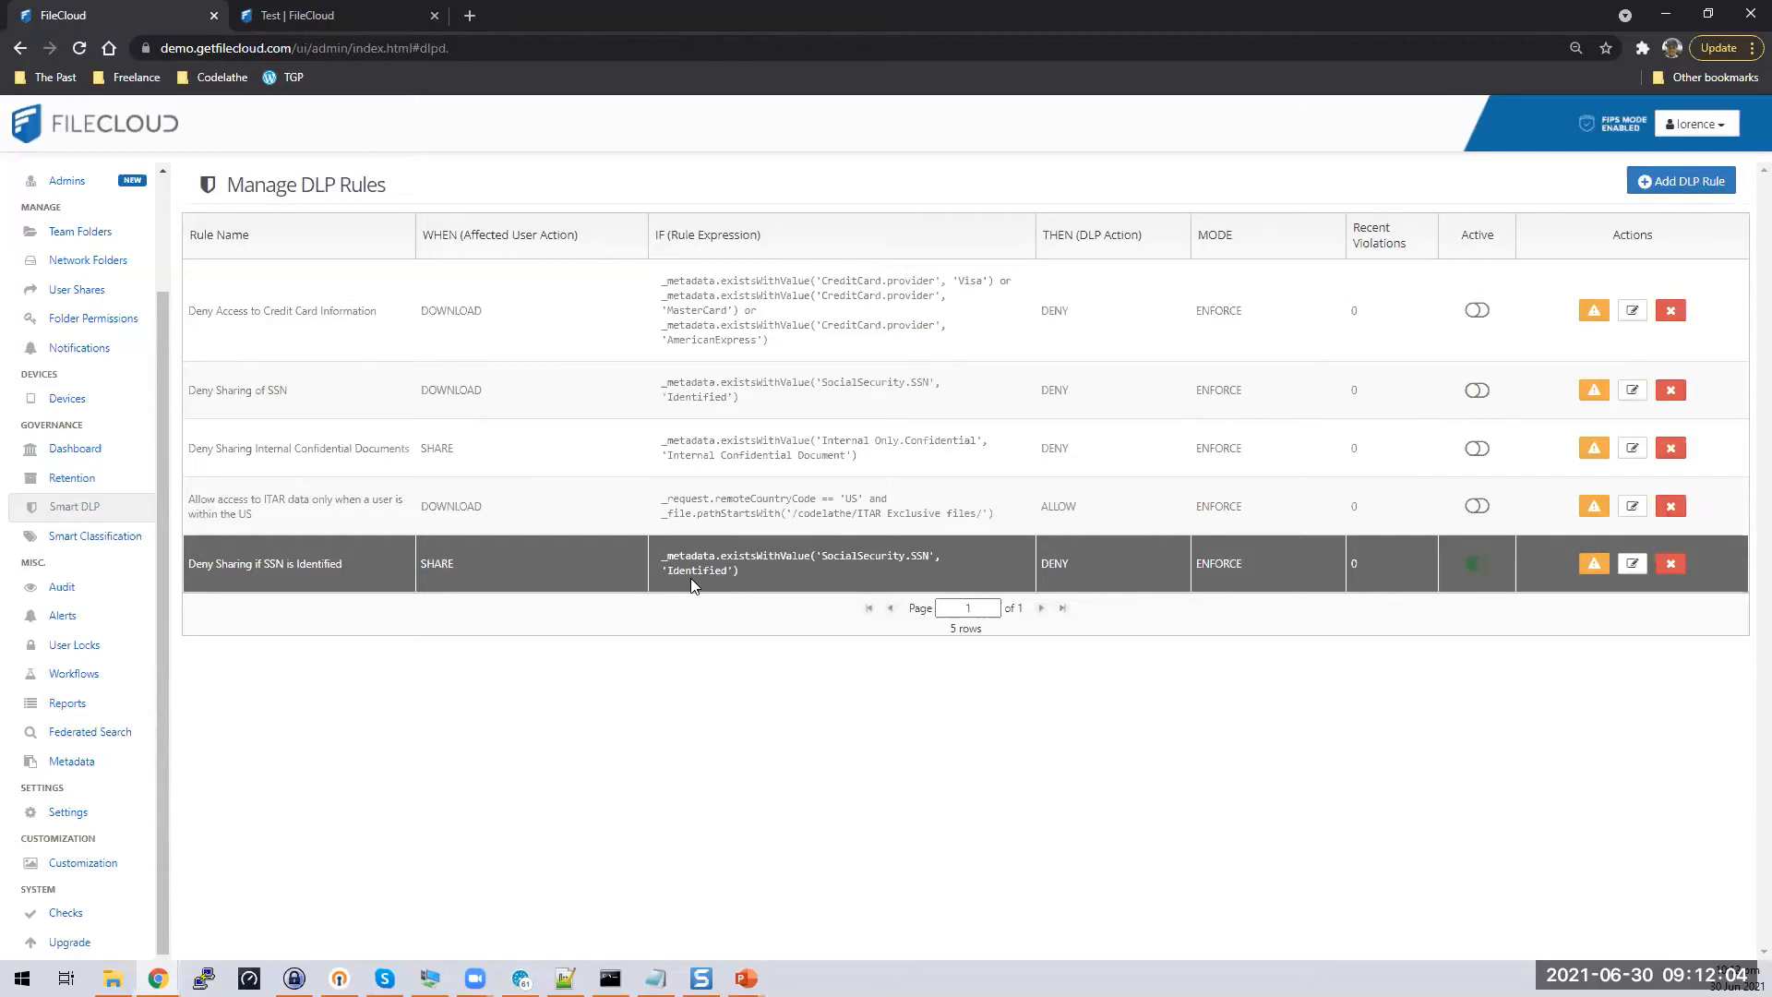
click(334, 12)
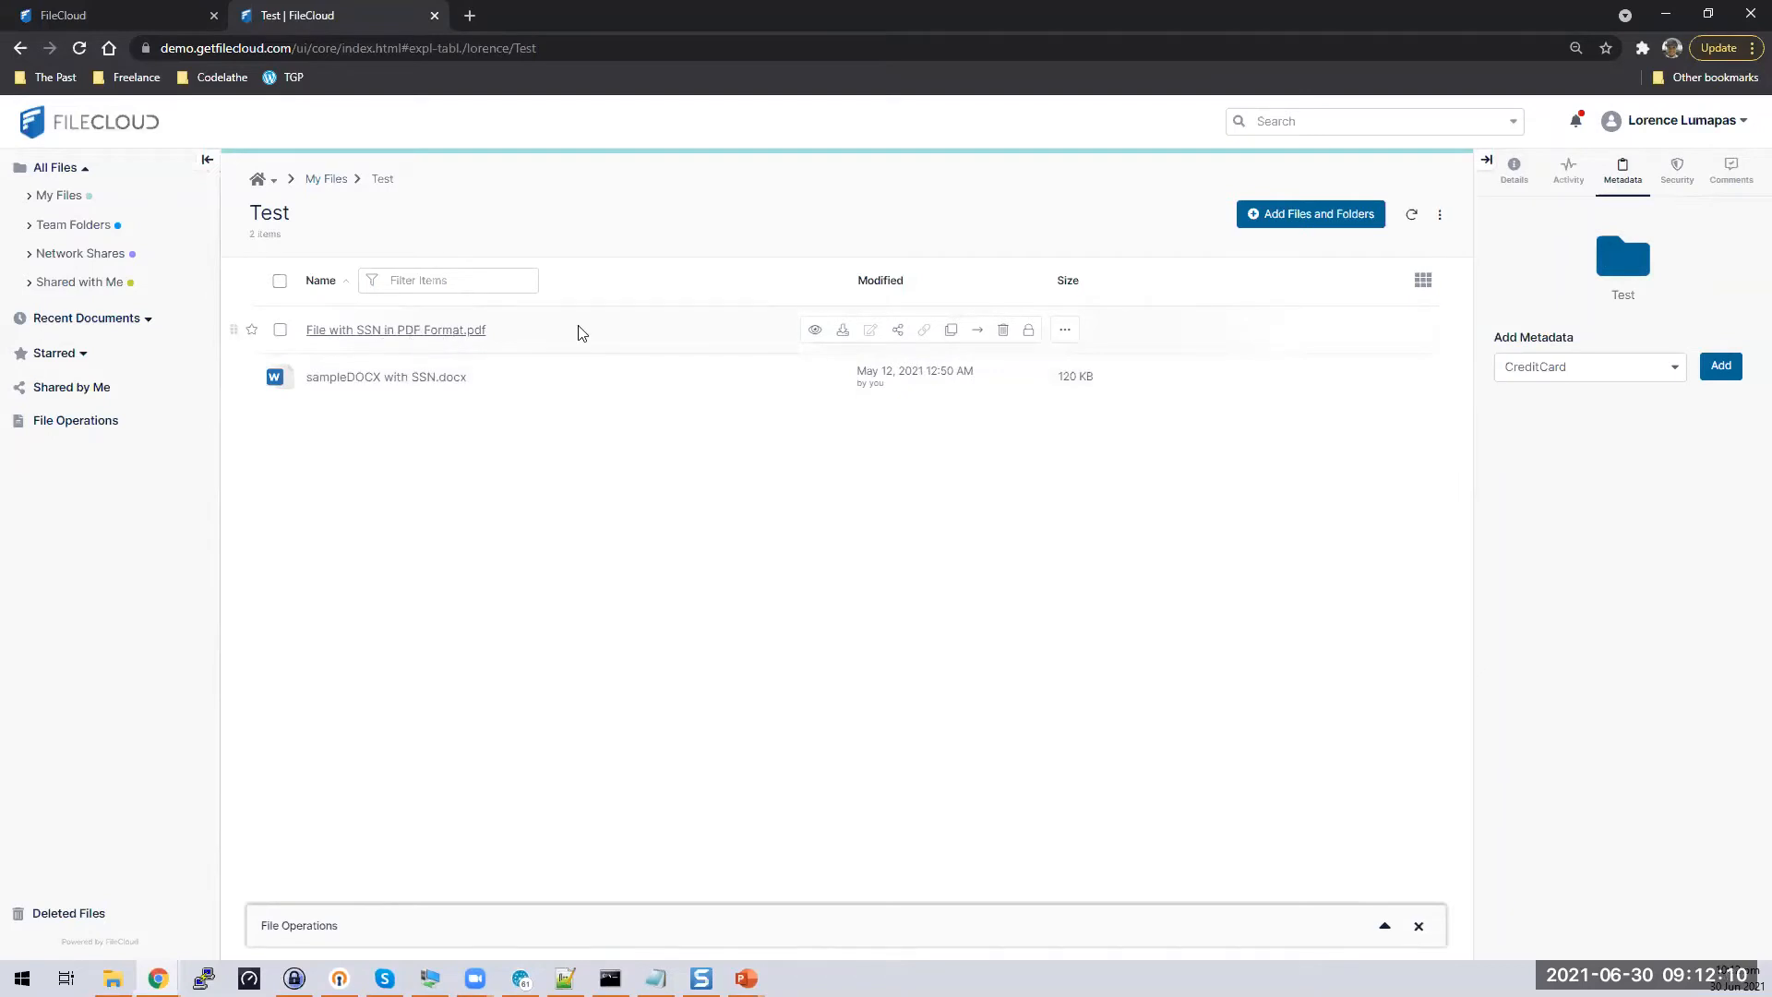
Try sharing the SSN PDF, then sampleDOCX with SSN.docx, which the DLP rule blocks
click(899, 330)
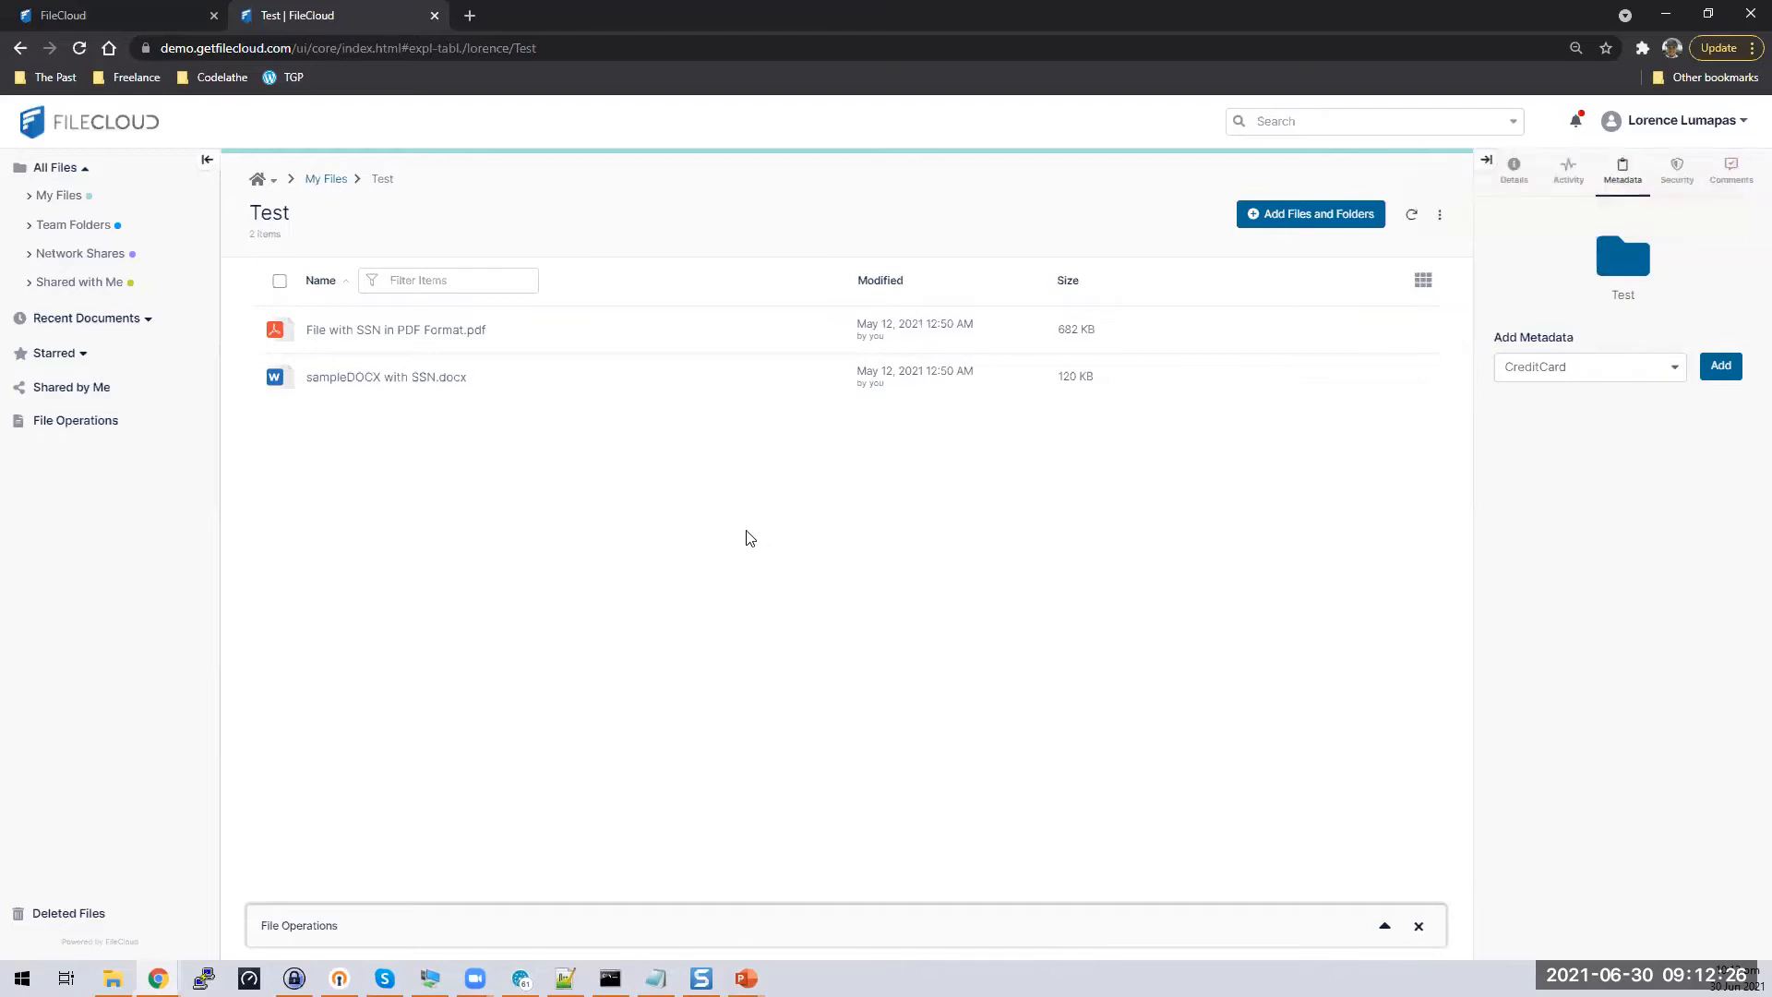
click(281, 378)
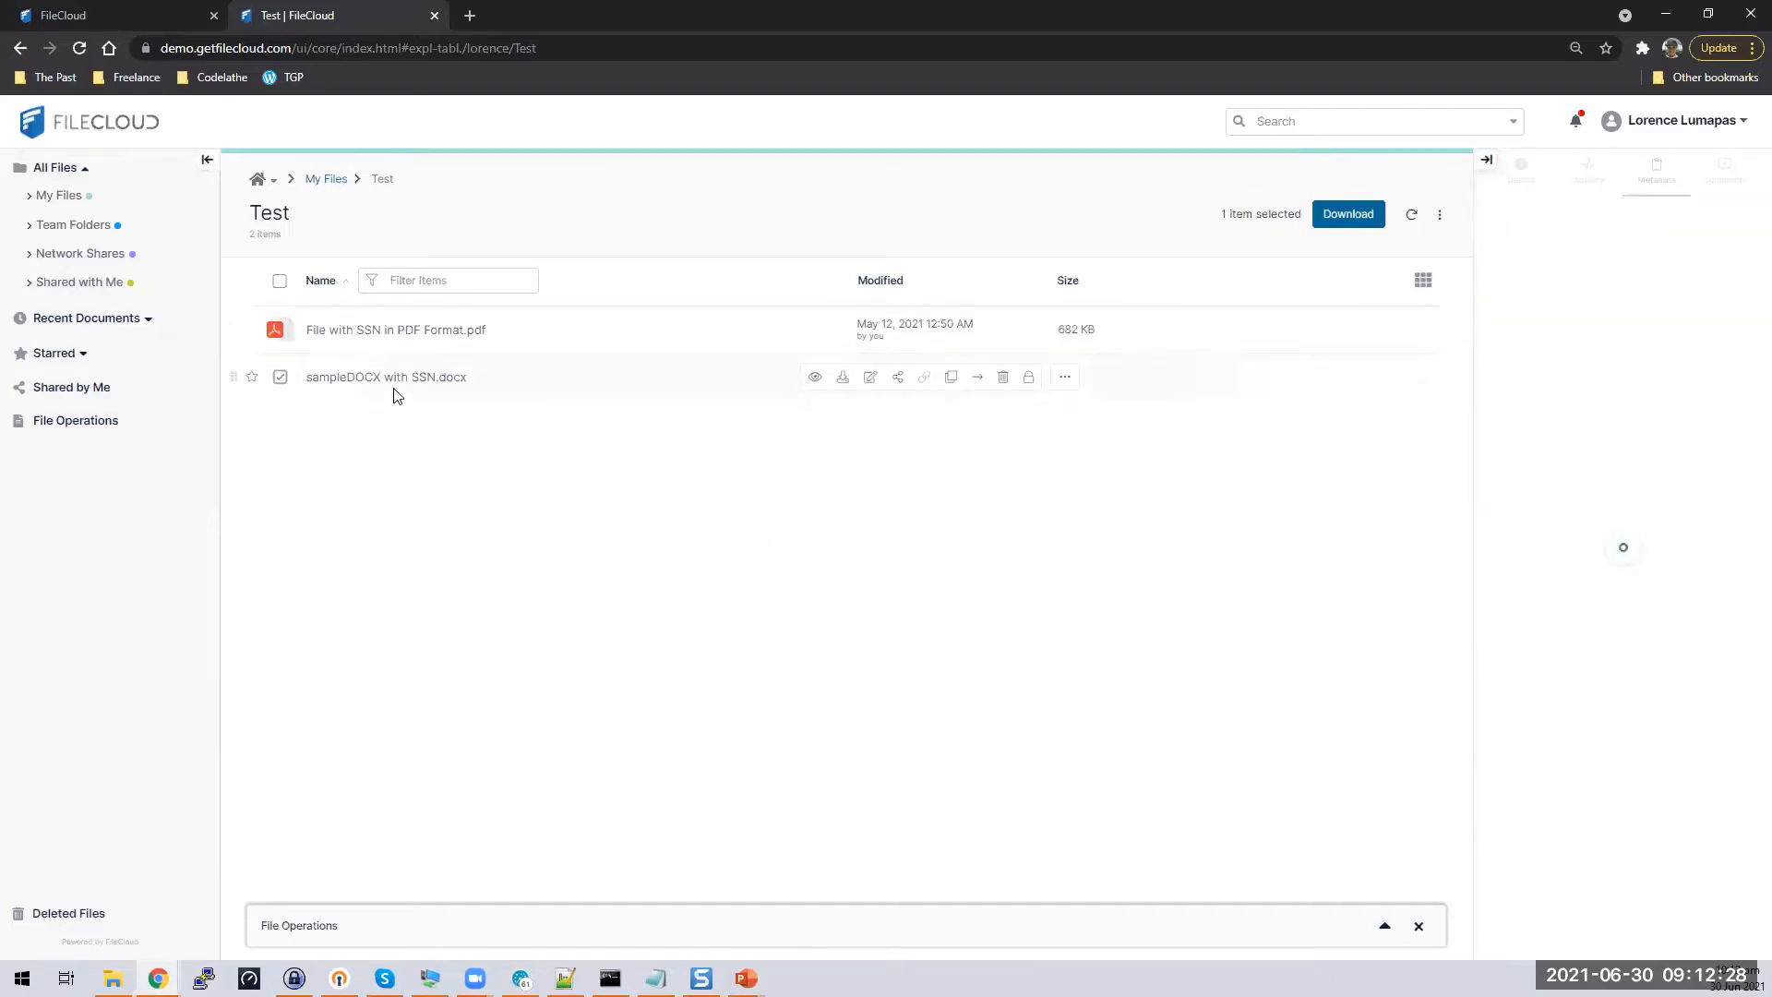
click(897, 378)
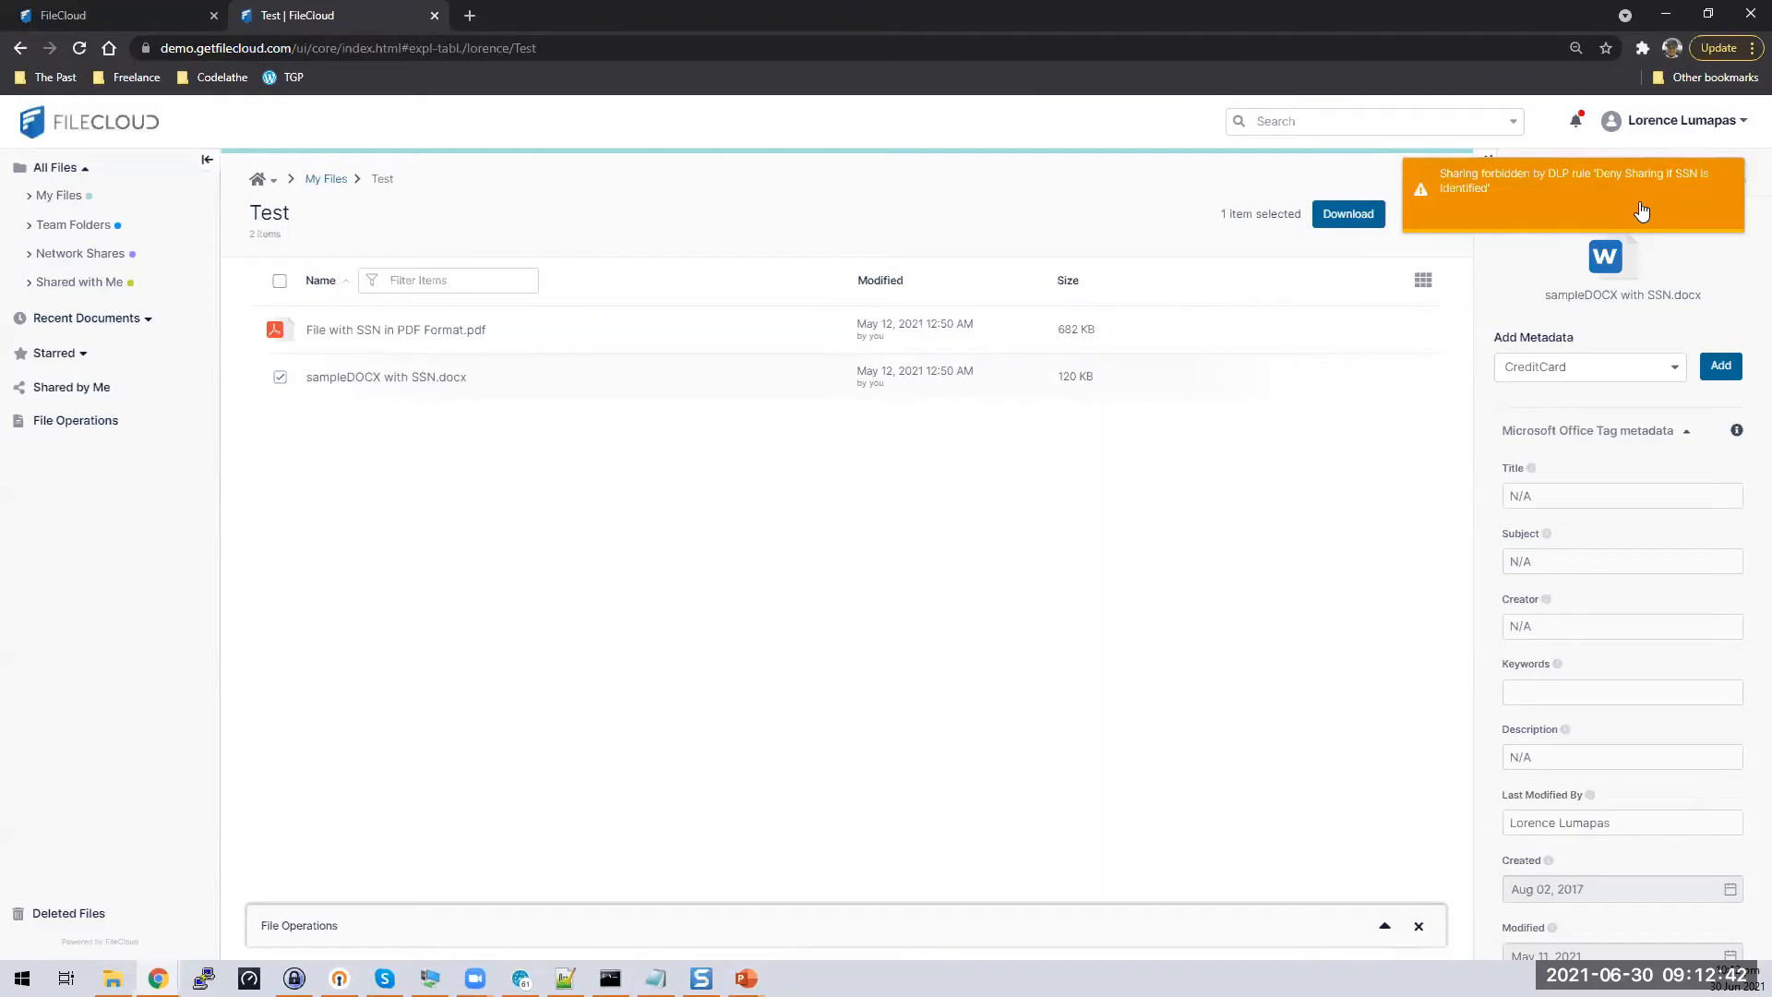
click(101, 15)
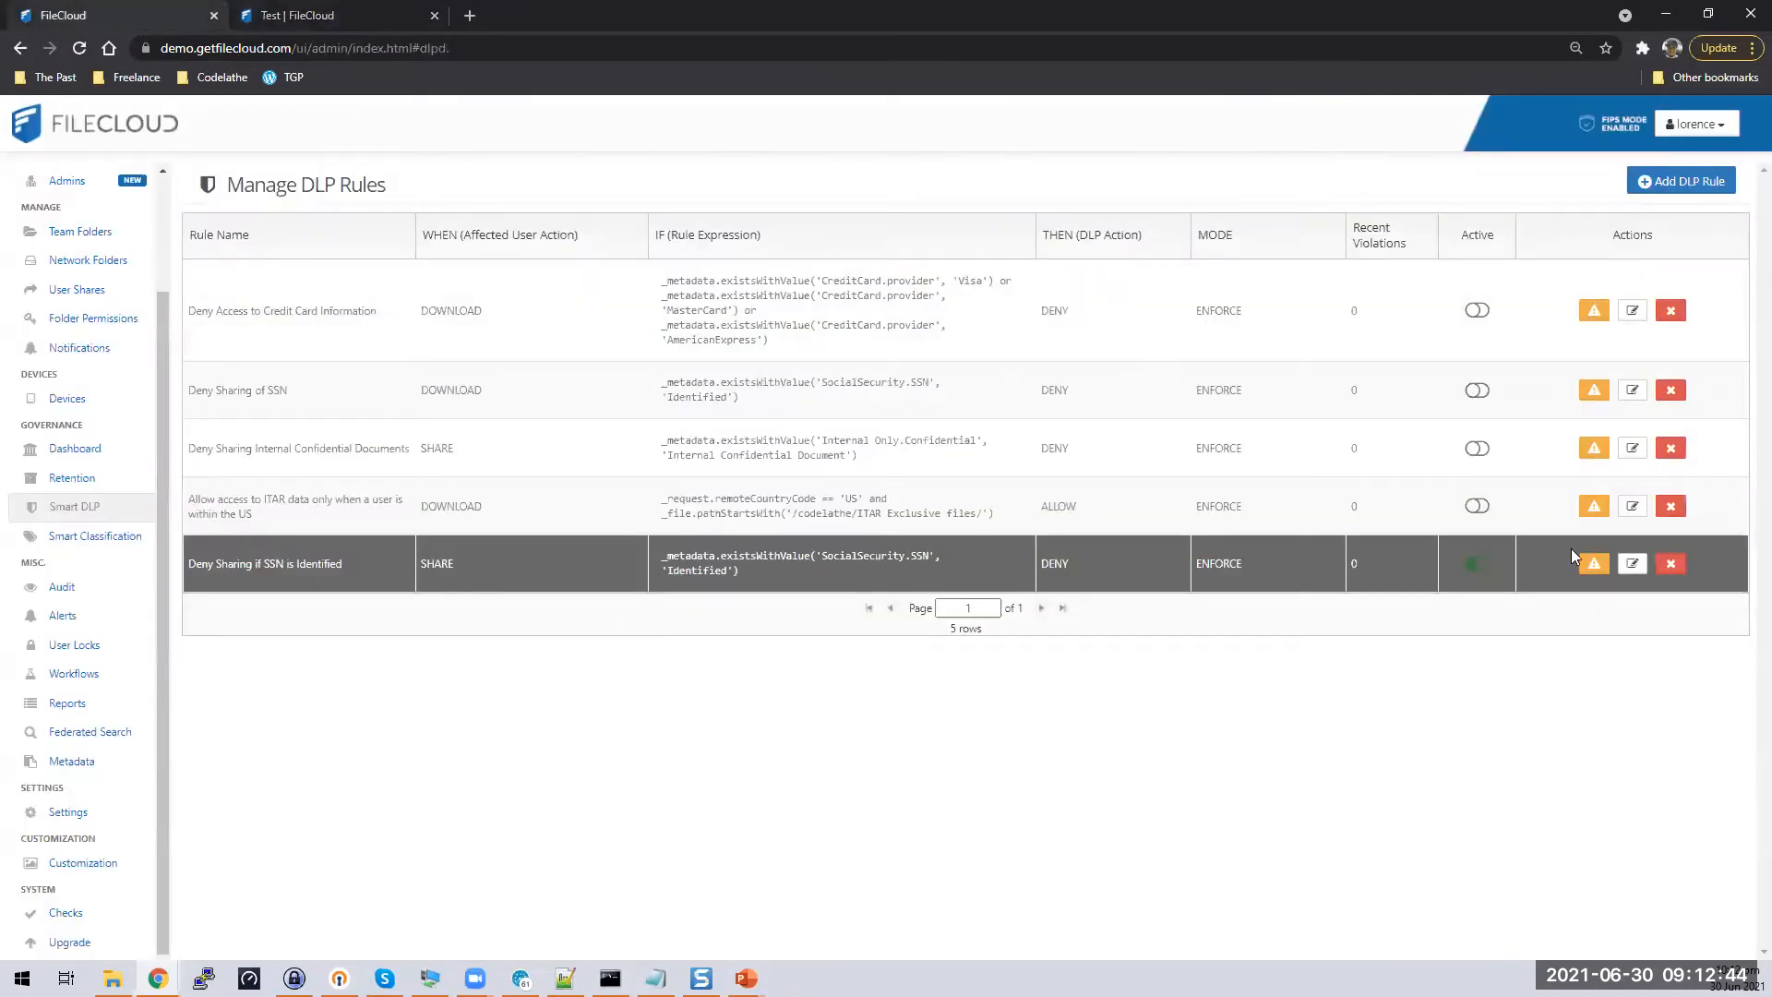
Change the SSN DLP rule's affected action to DOWNLOAD and reload the Test folder
click(1631, 565)
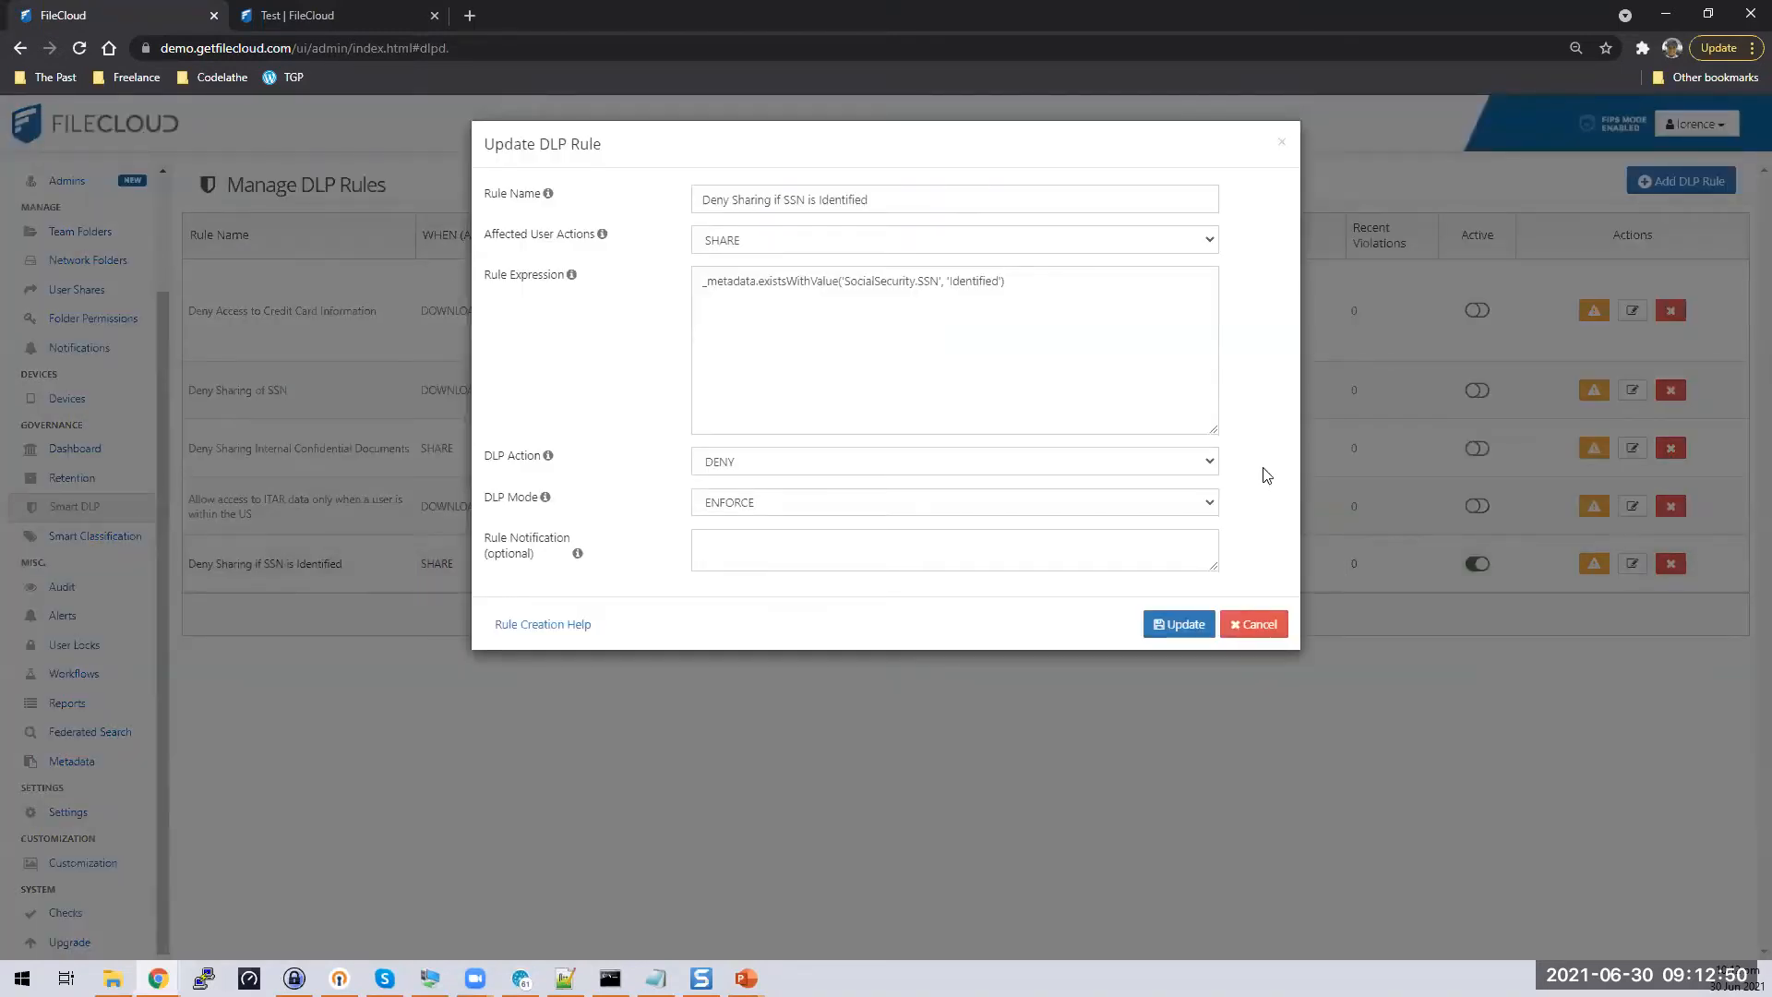
click(1198, 243)
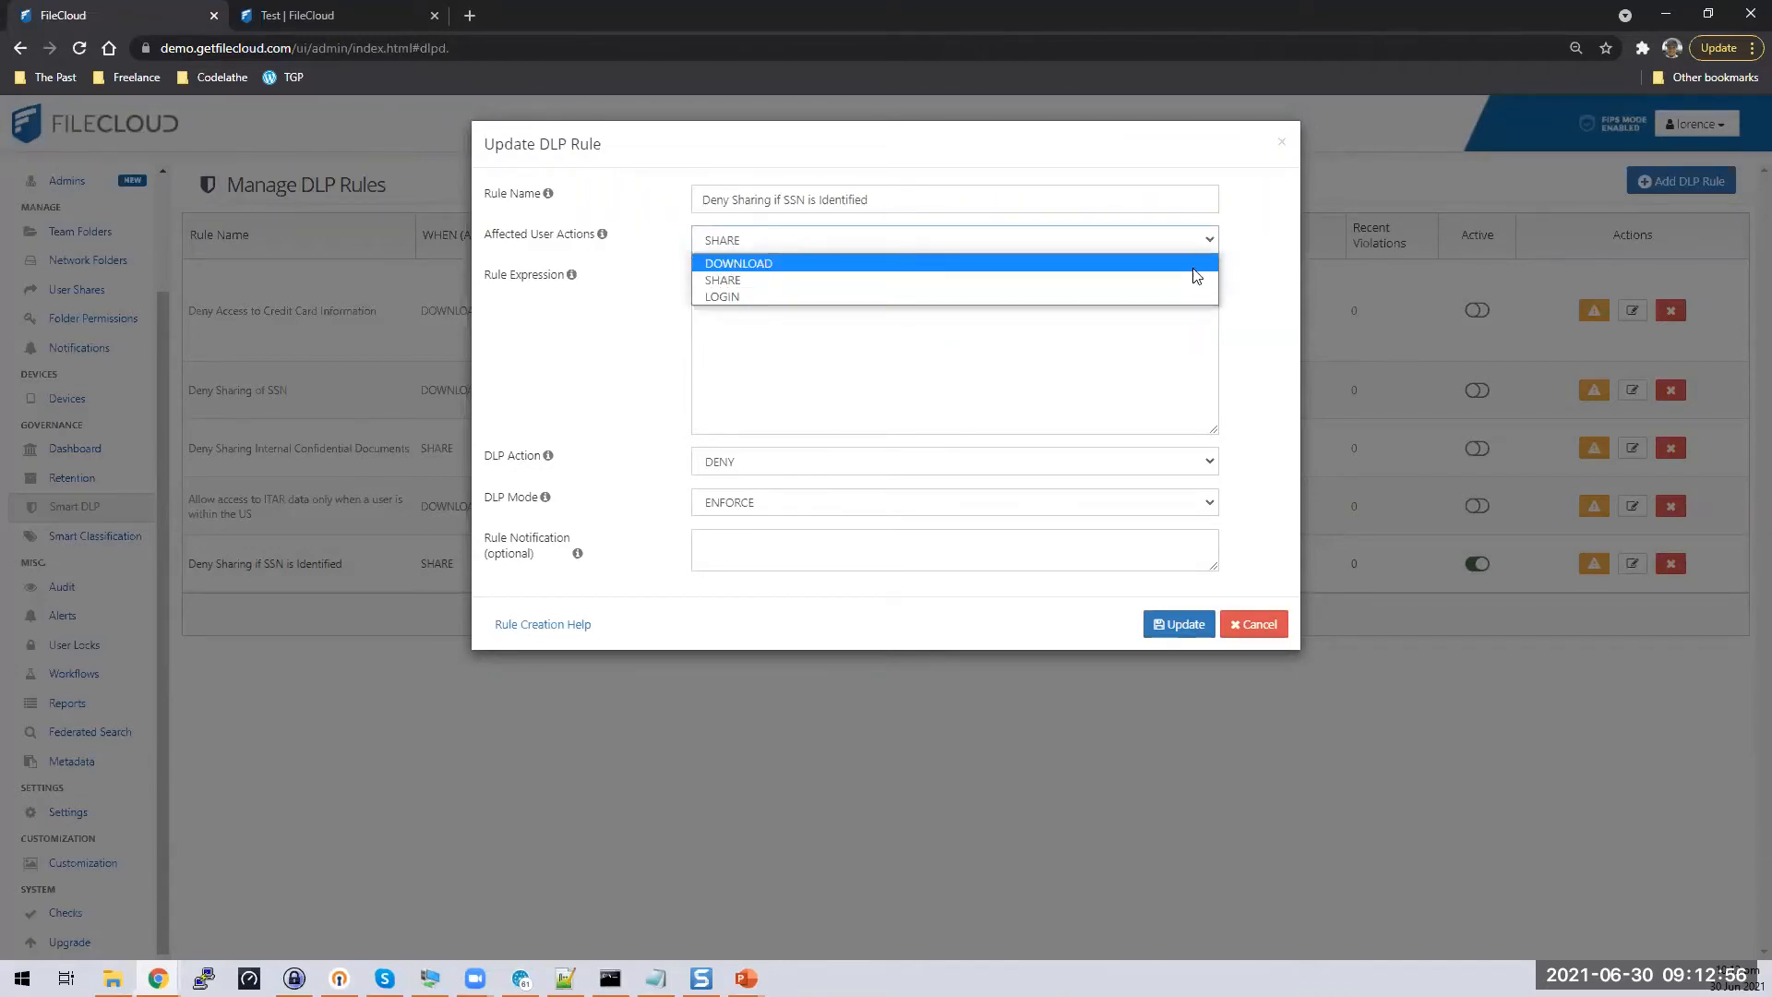
click(1194, 266)
click(1181, 625)
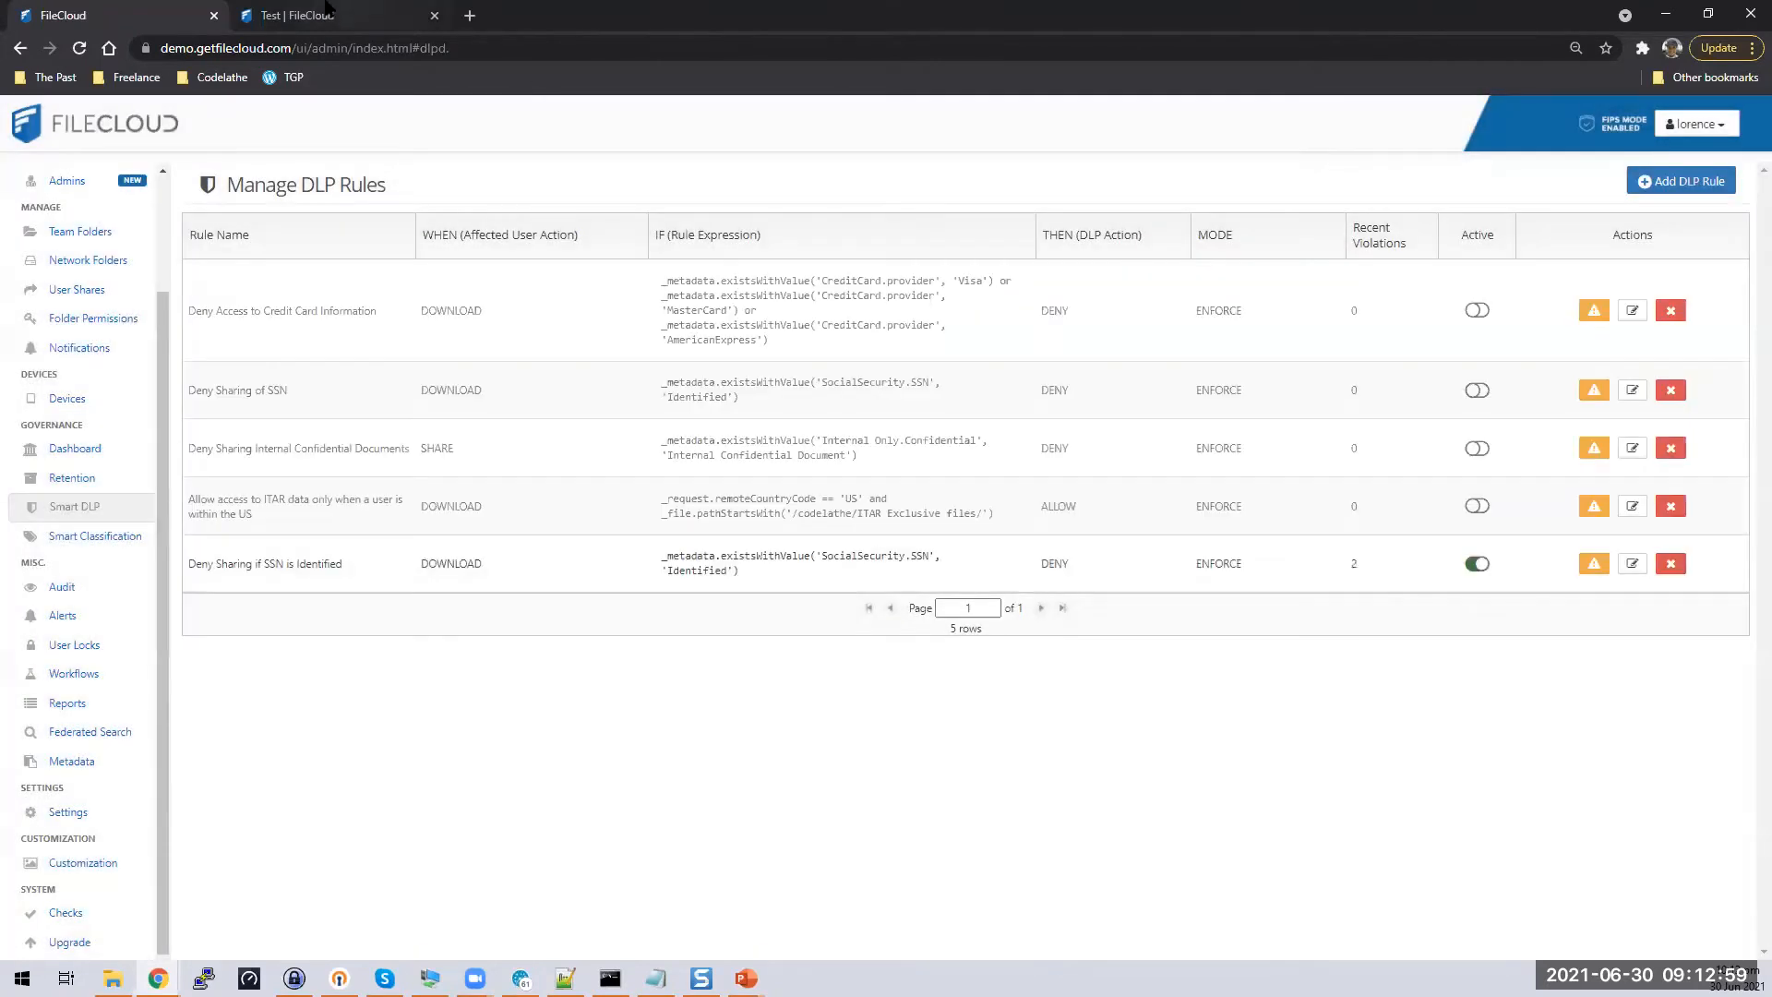
click(296, 15)
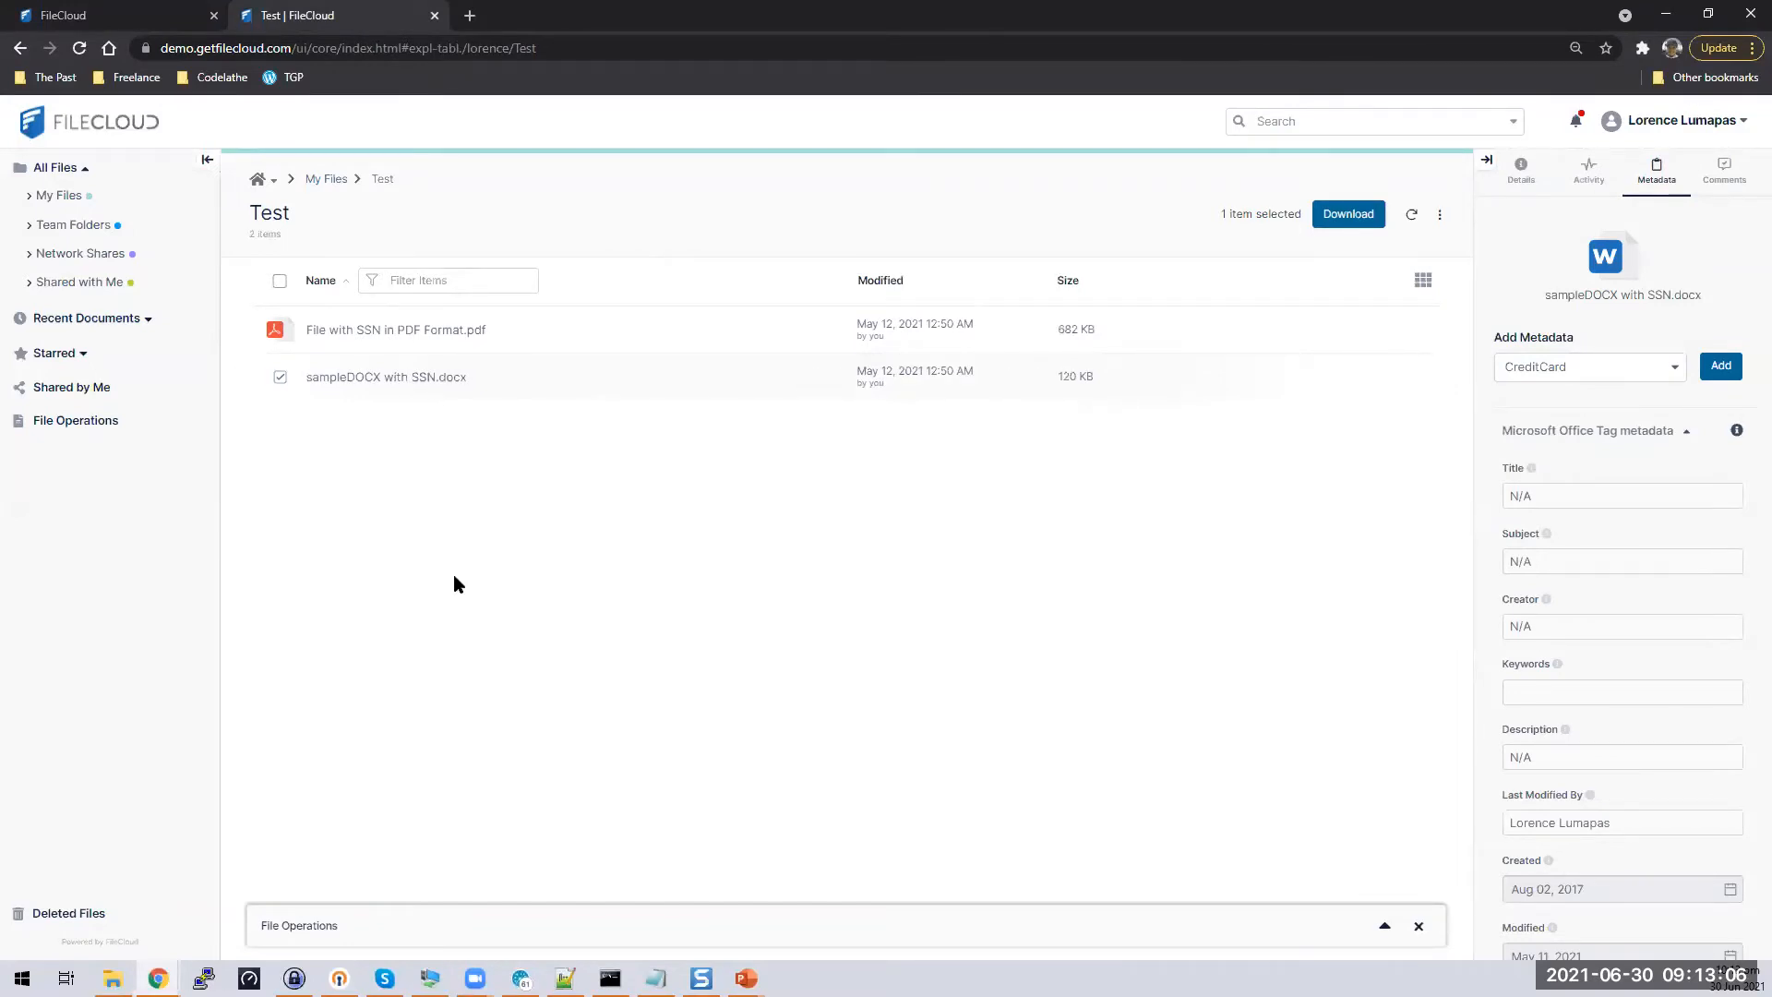
key(F5)
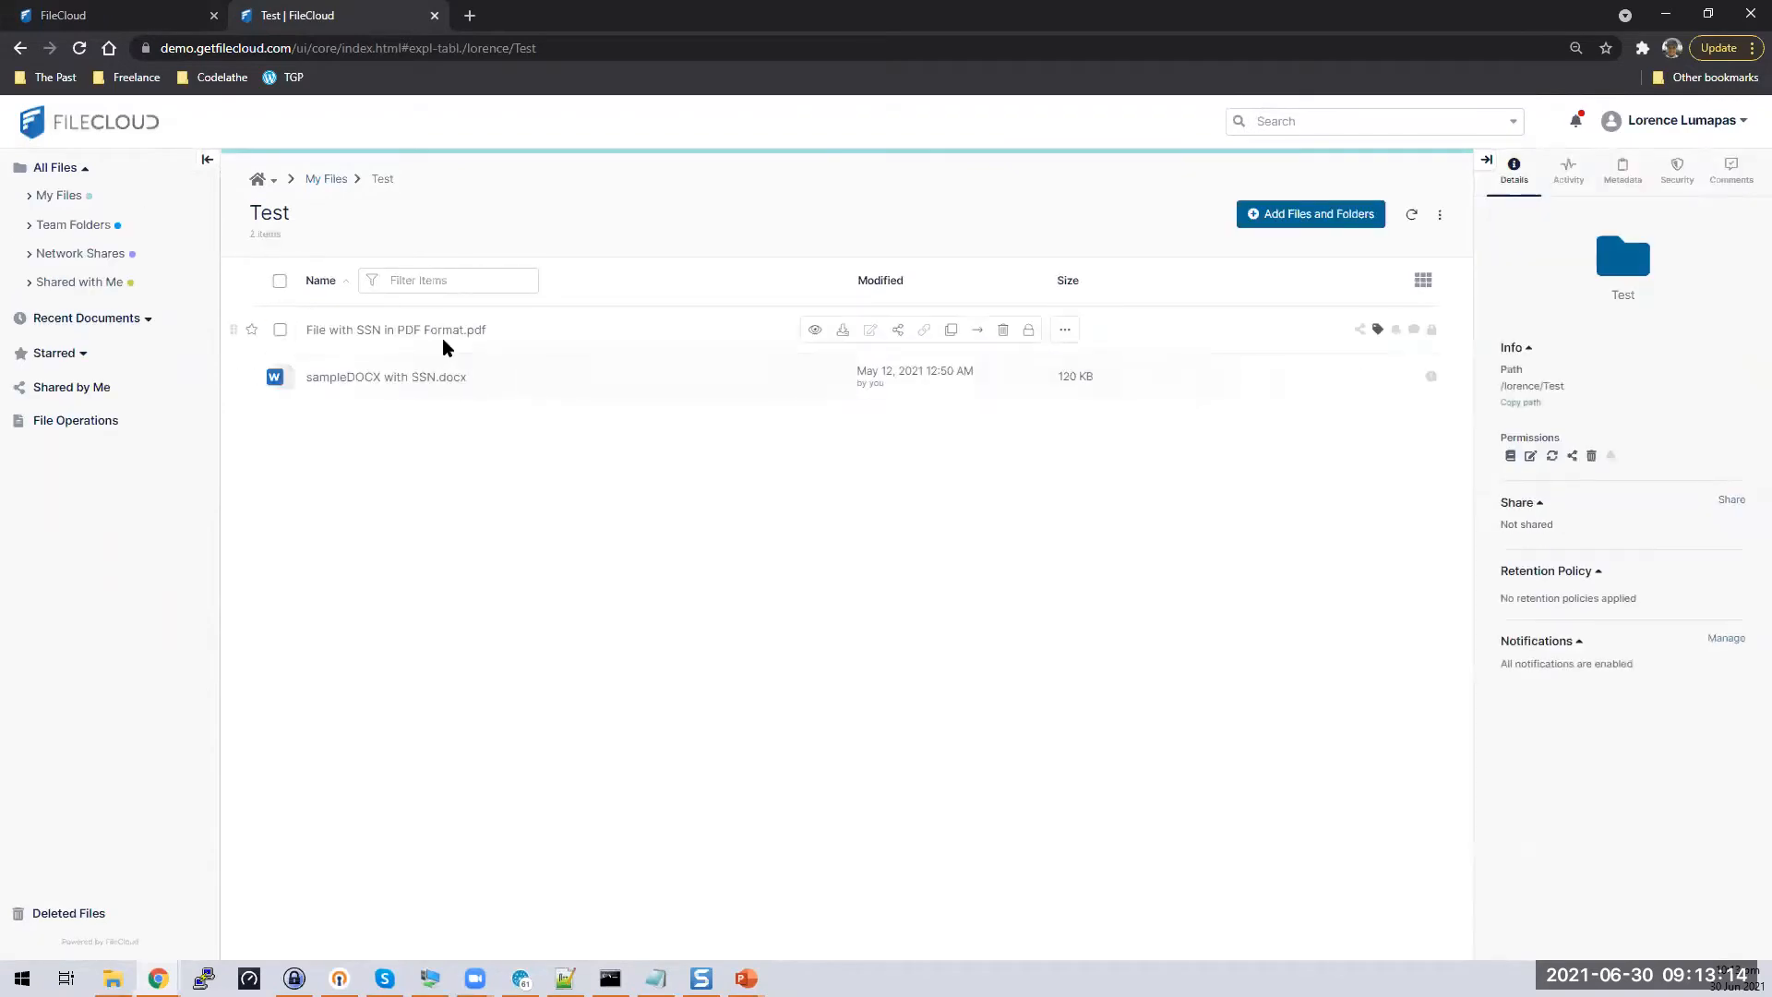
click(446, 329)
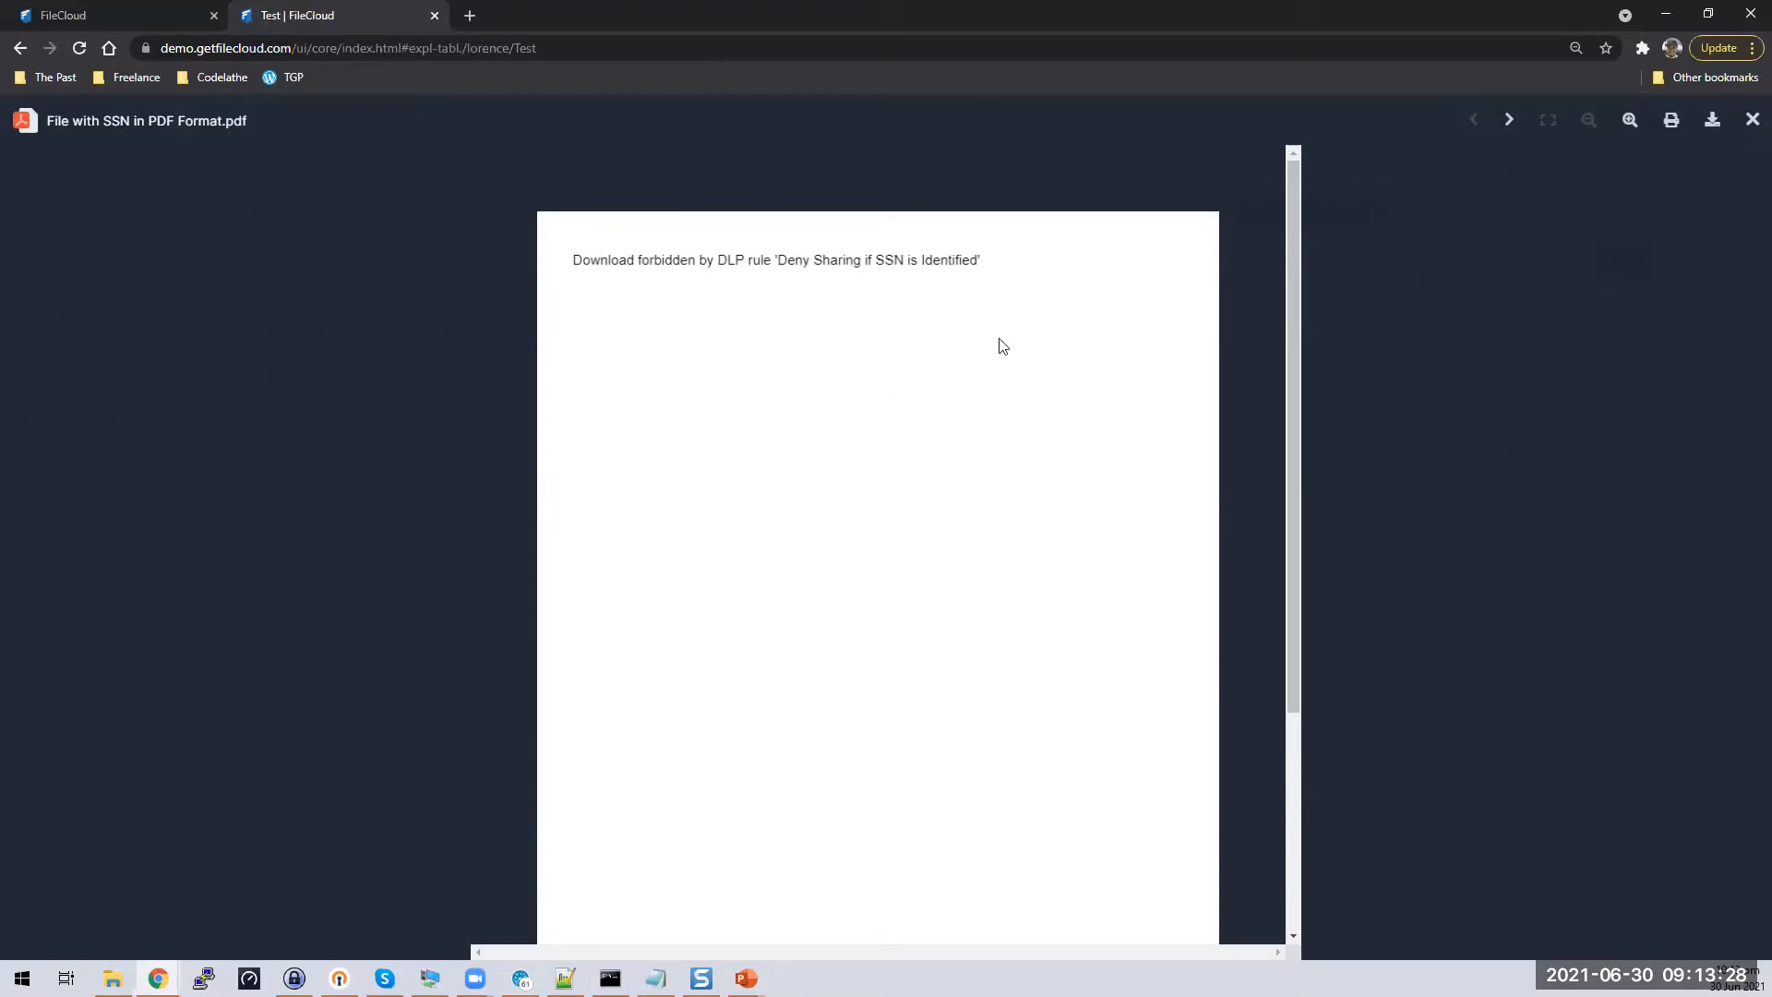
click(1752, 120)
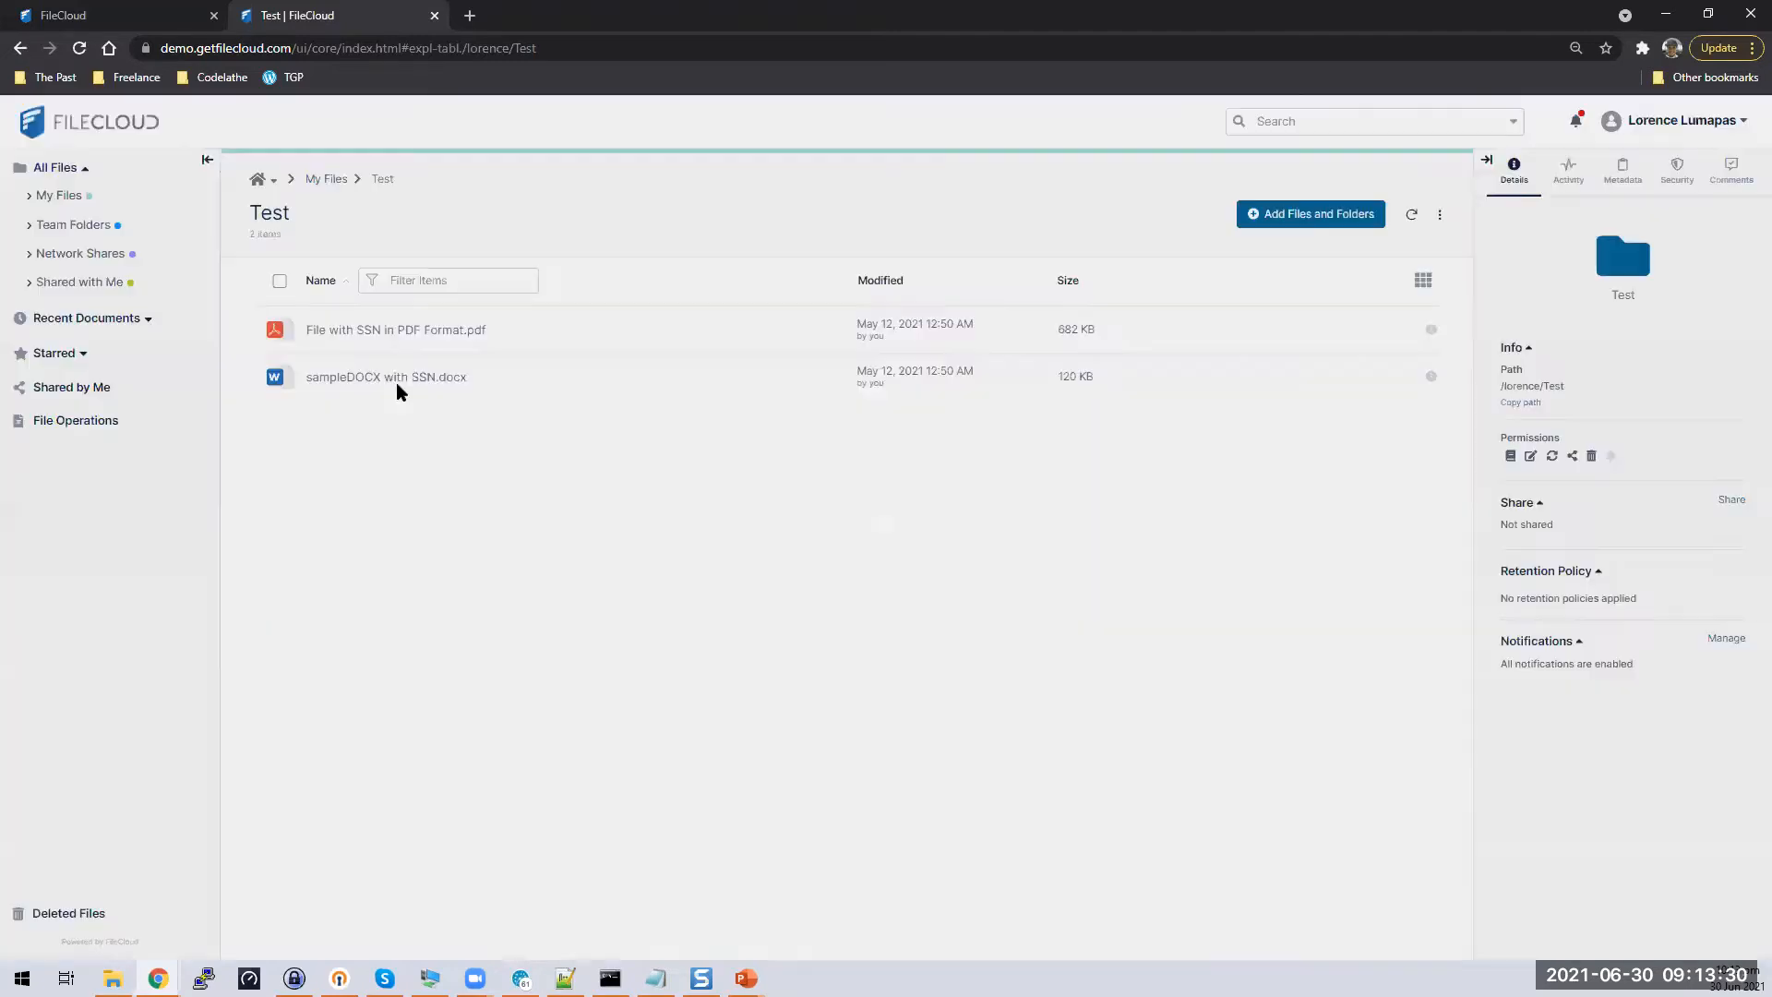
click(278, 380)
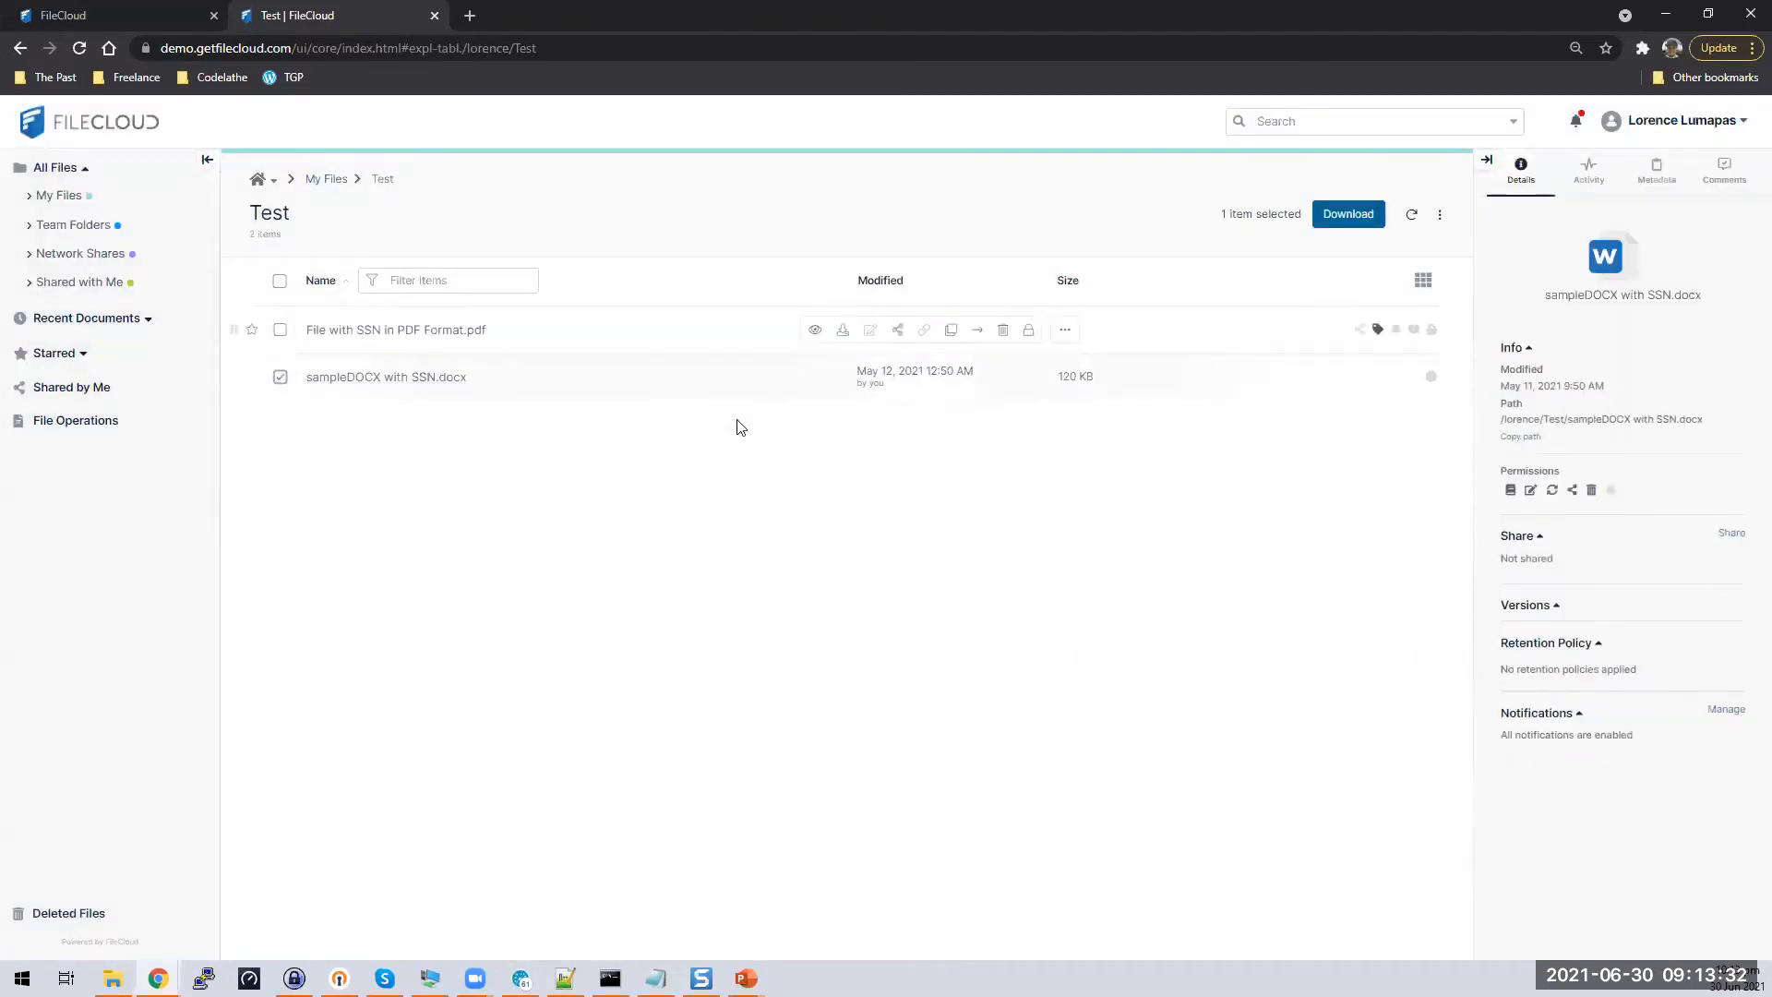
click(400, 379)
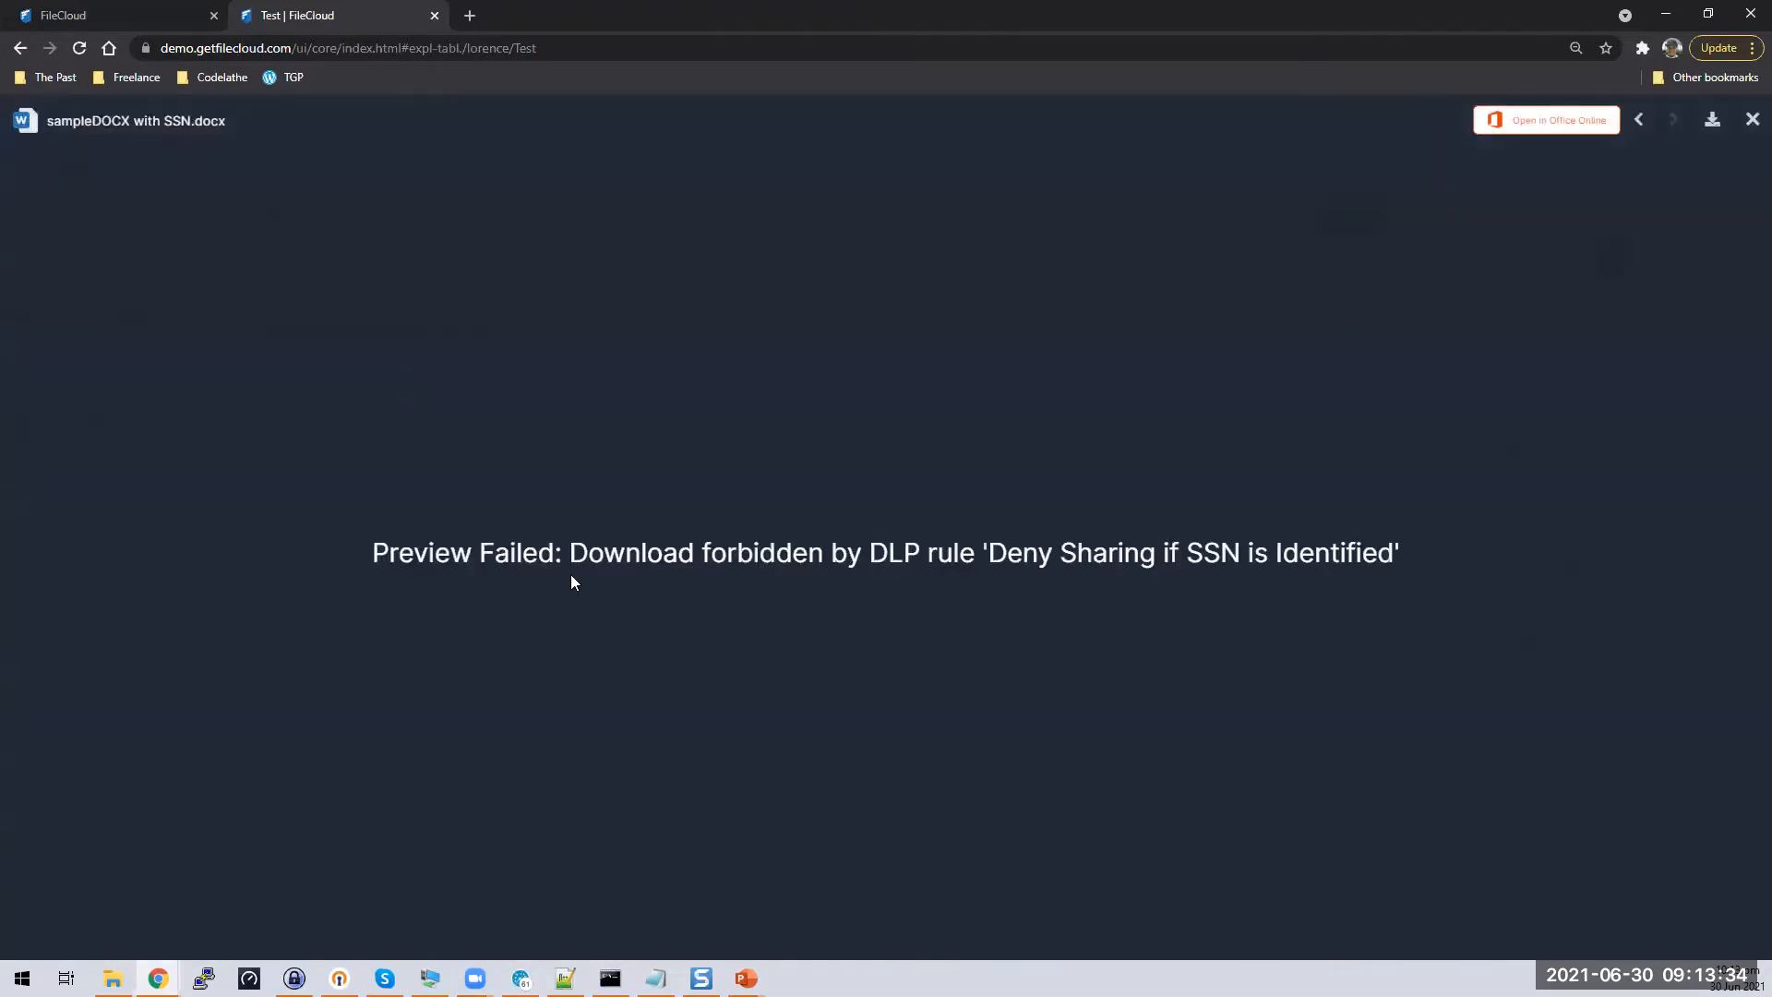
drag(351, 554, 1497, 541)
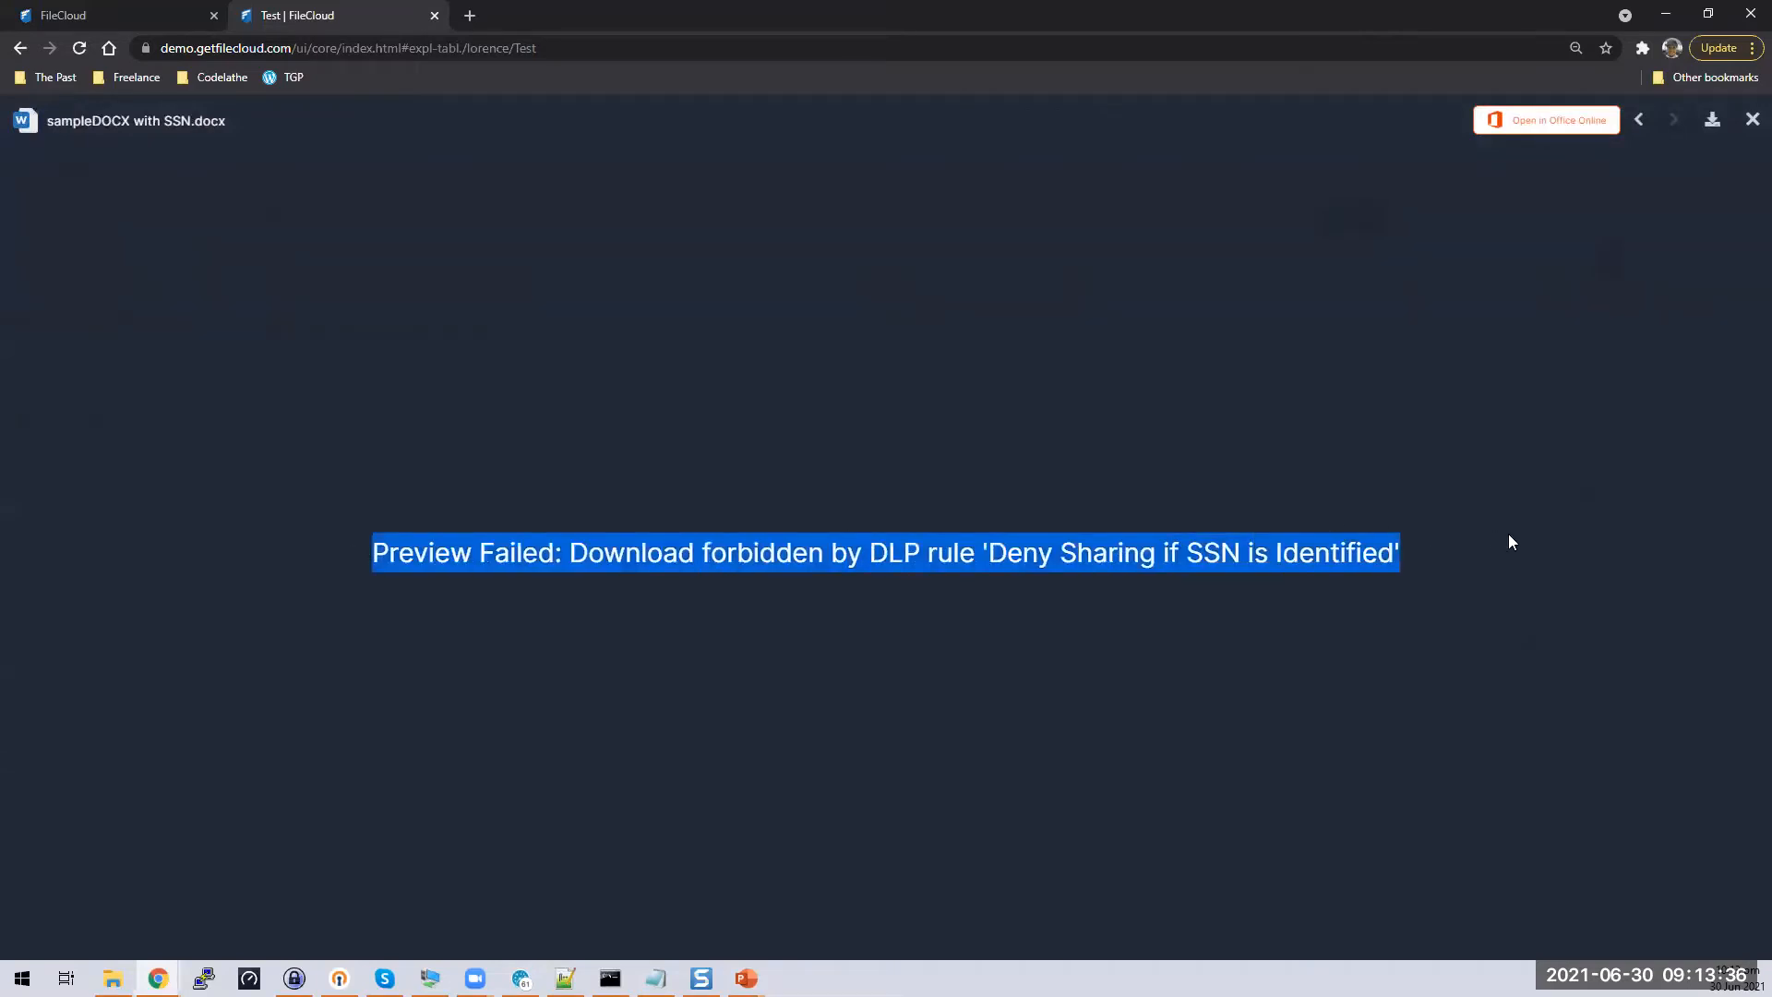
drag(989, 558, 1473, 539)
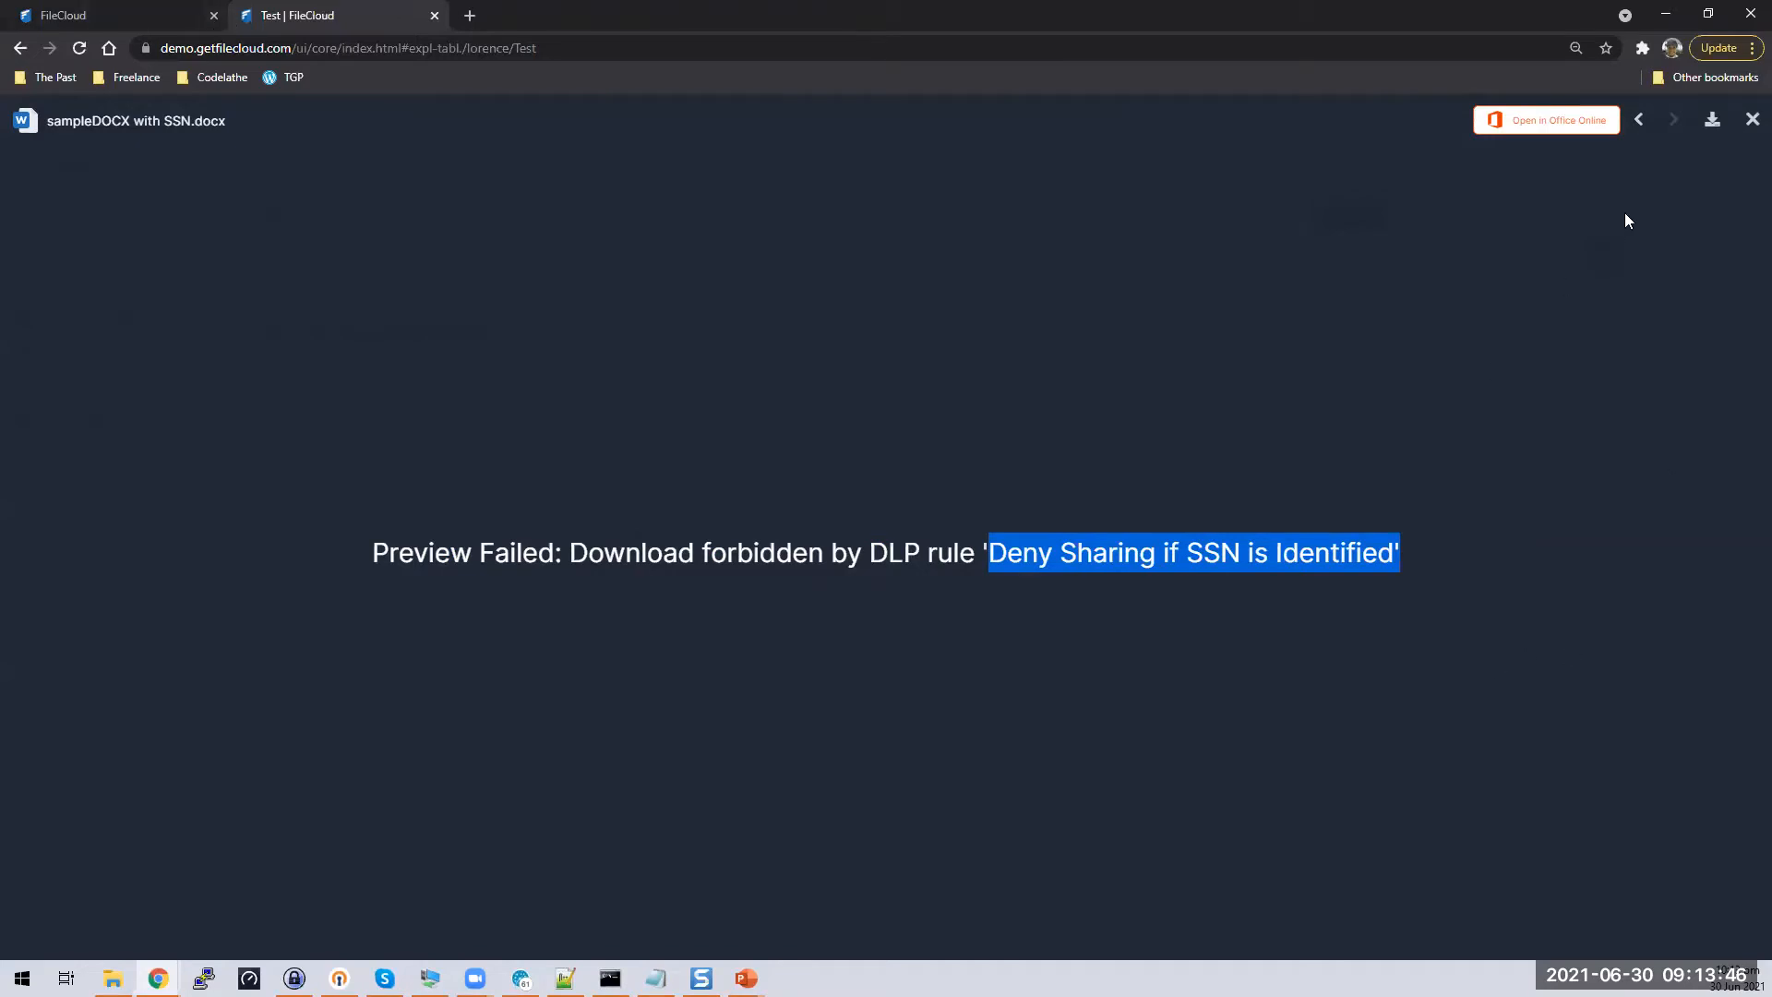
click(1751, 119)
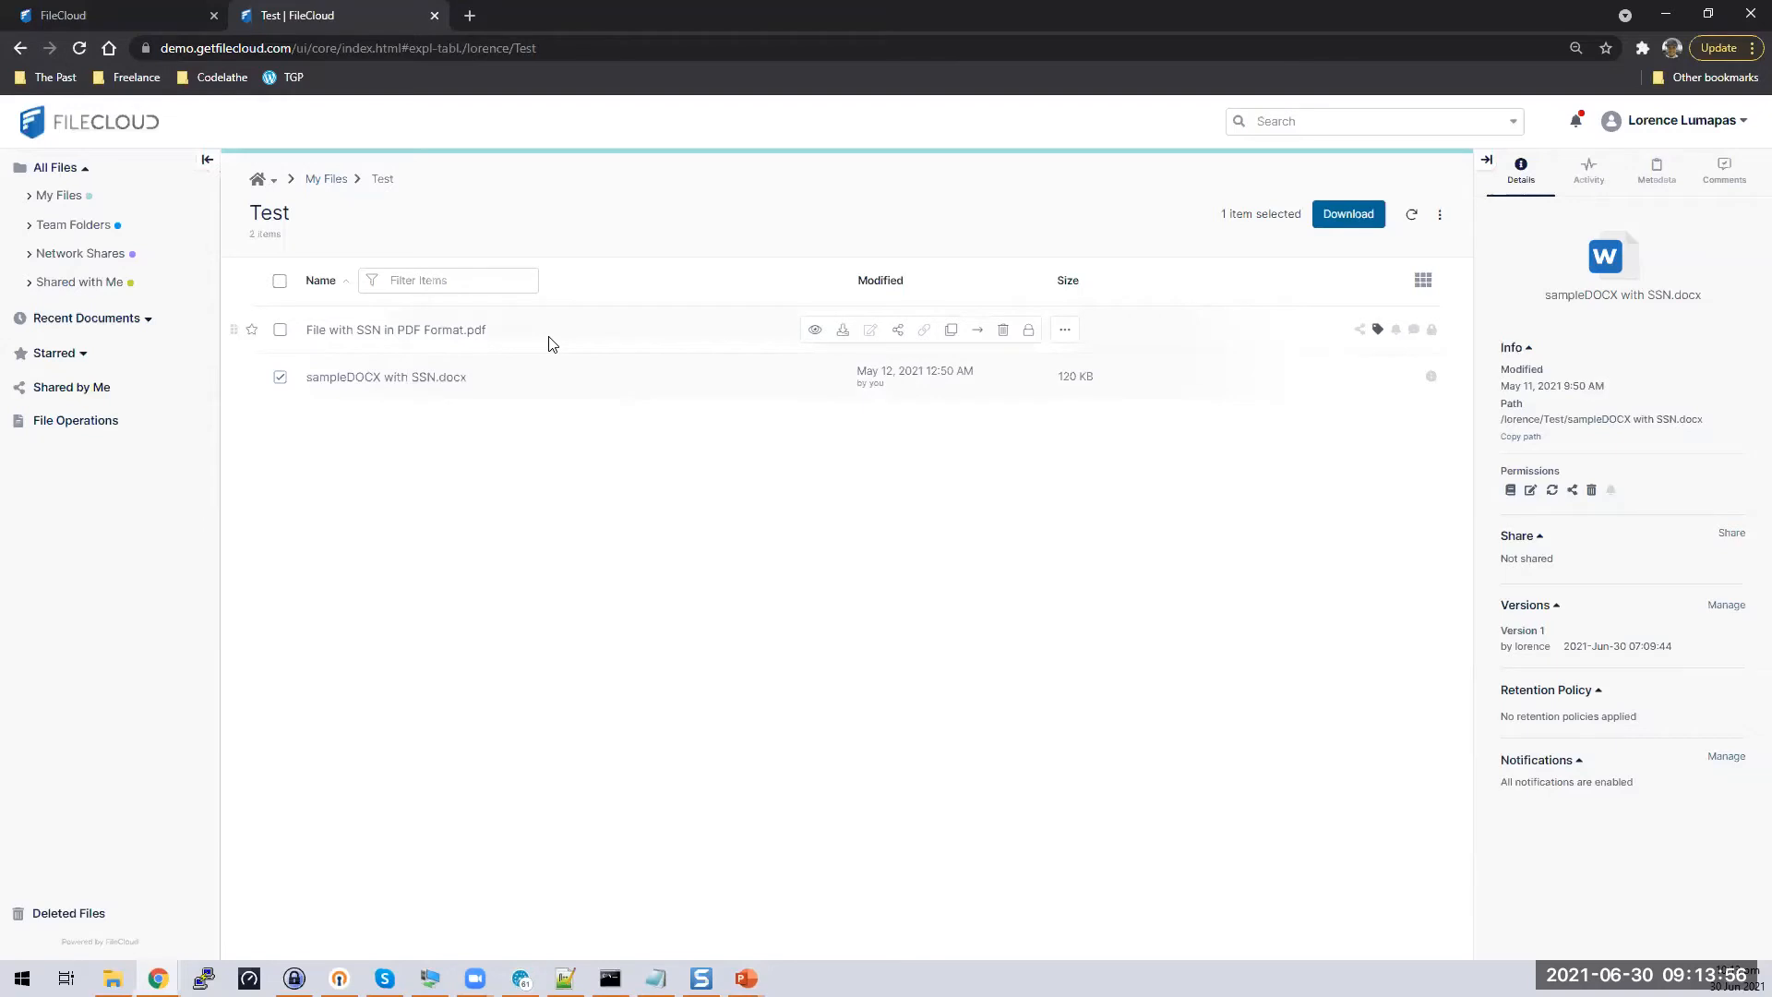
Check that the Word document's SocialSecurity SSN metadata reads Identified
click(1669, 177)
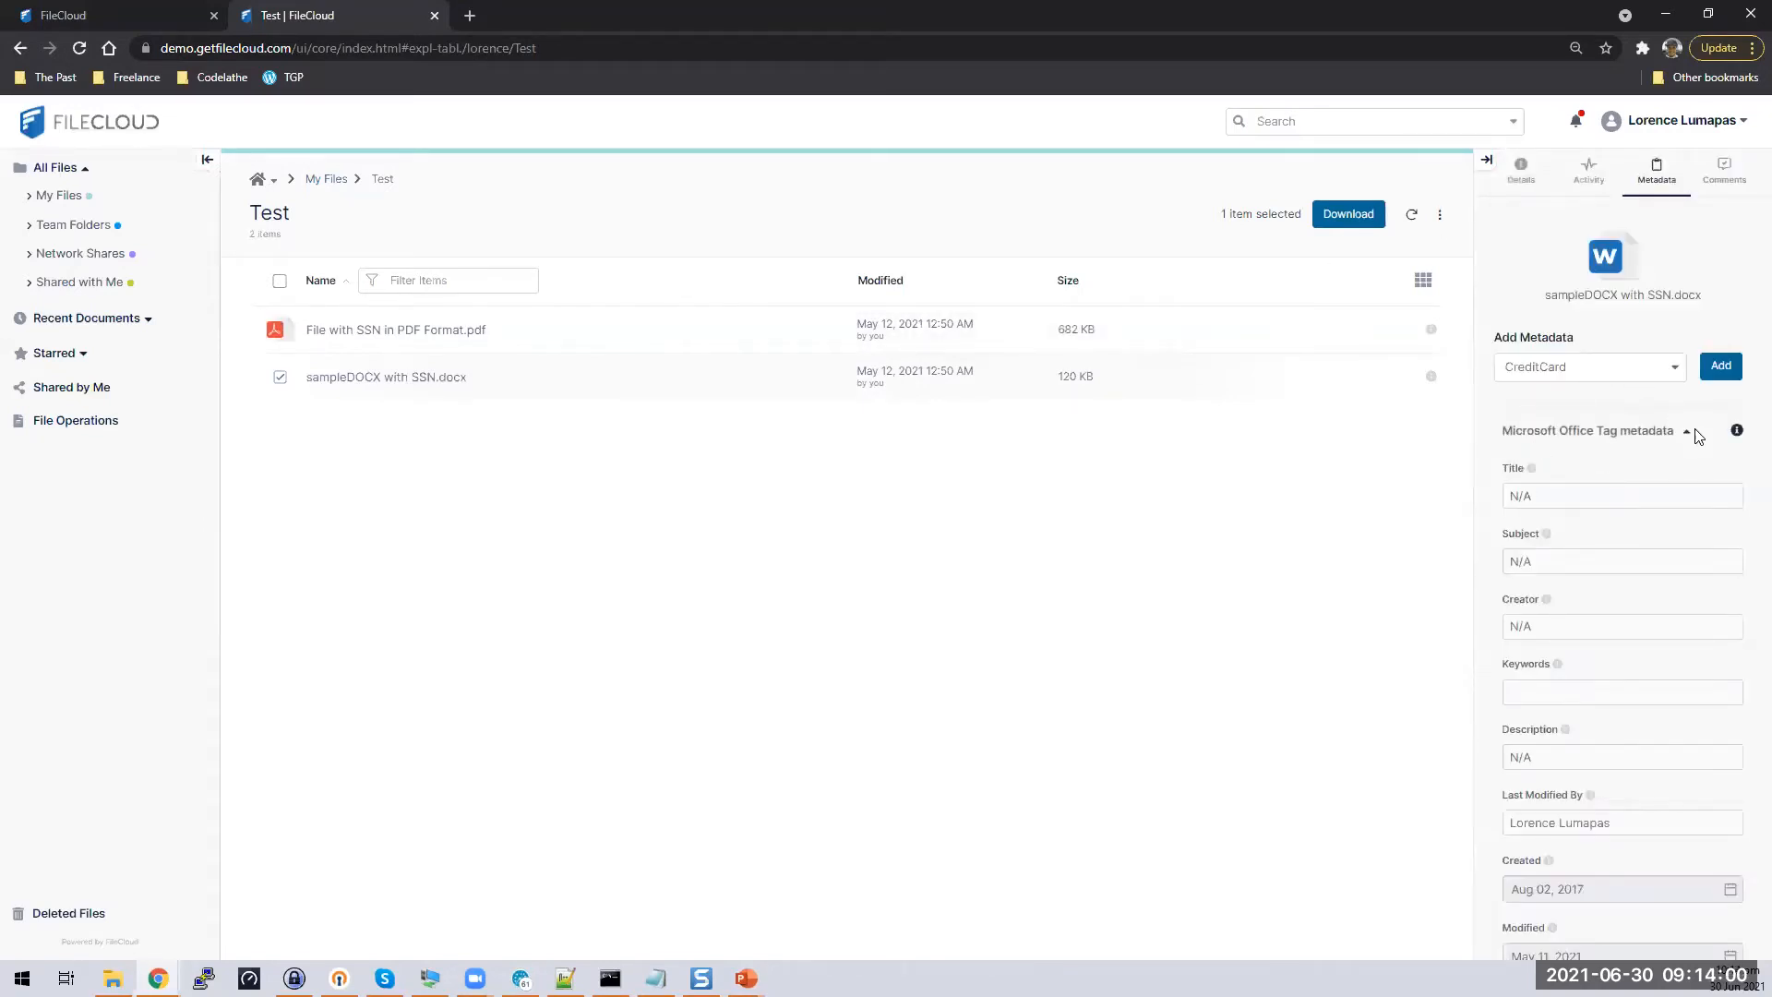
click(1688, 432)
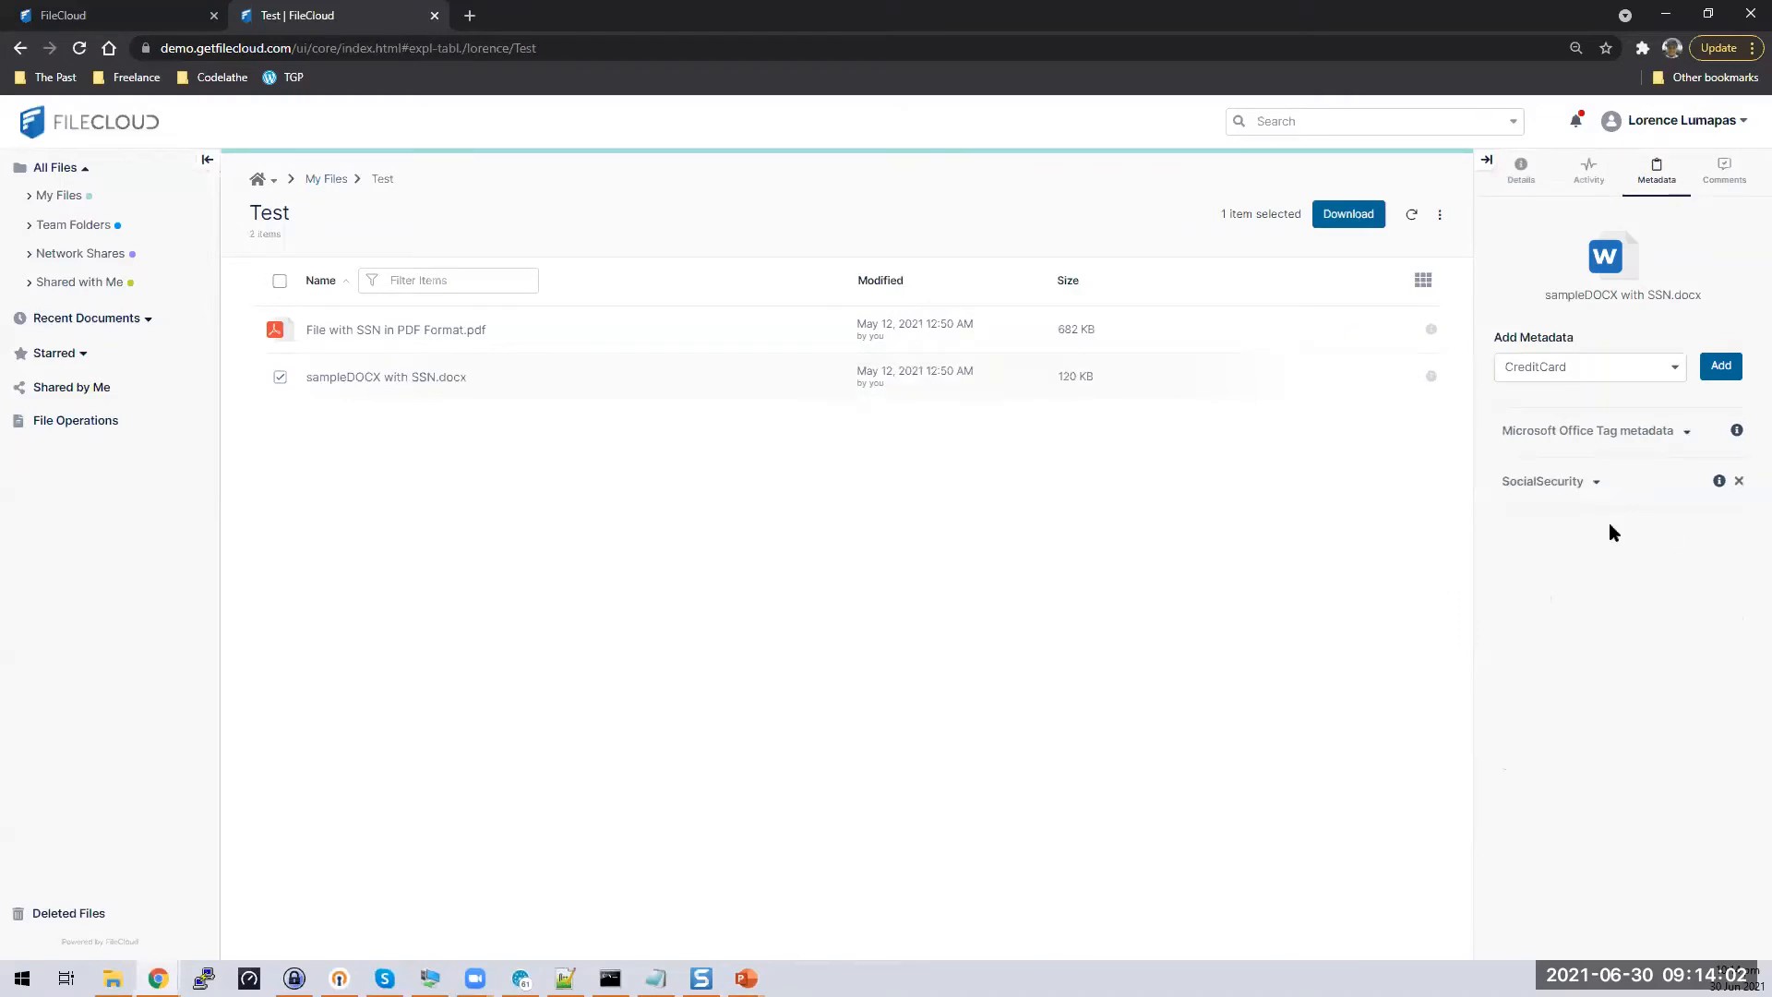
click(1594, 483)
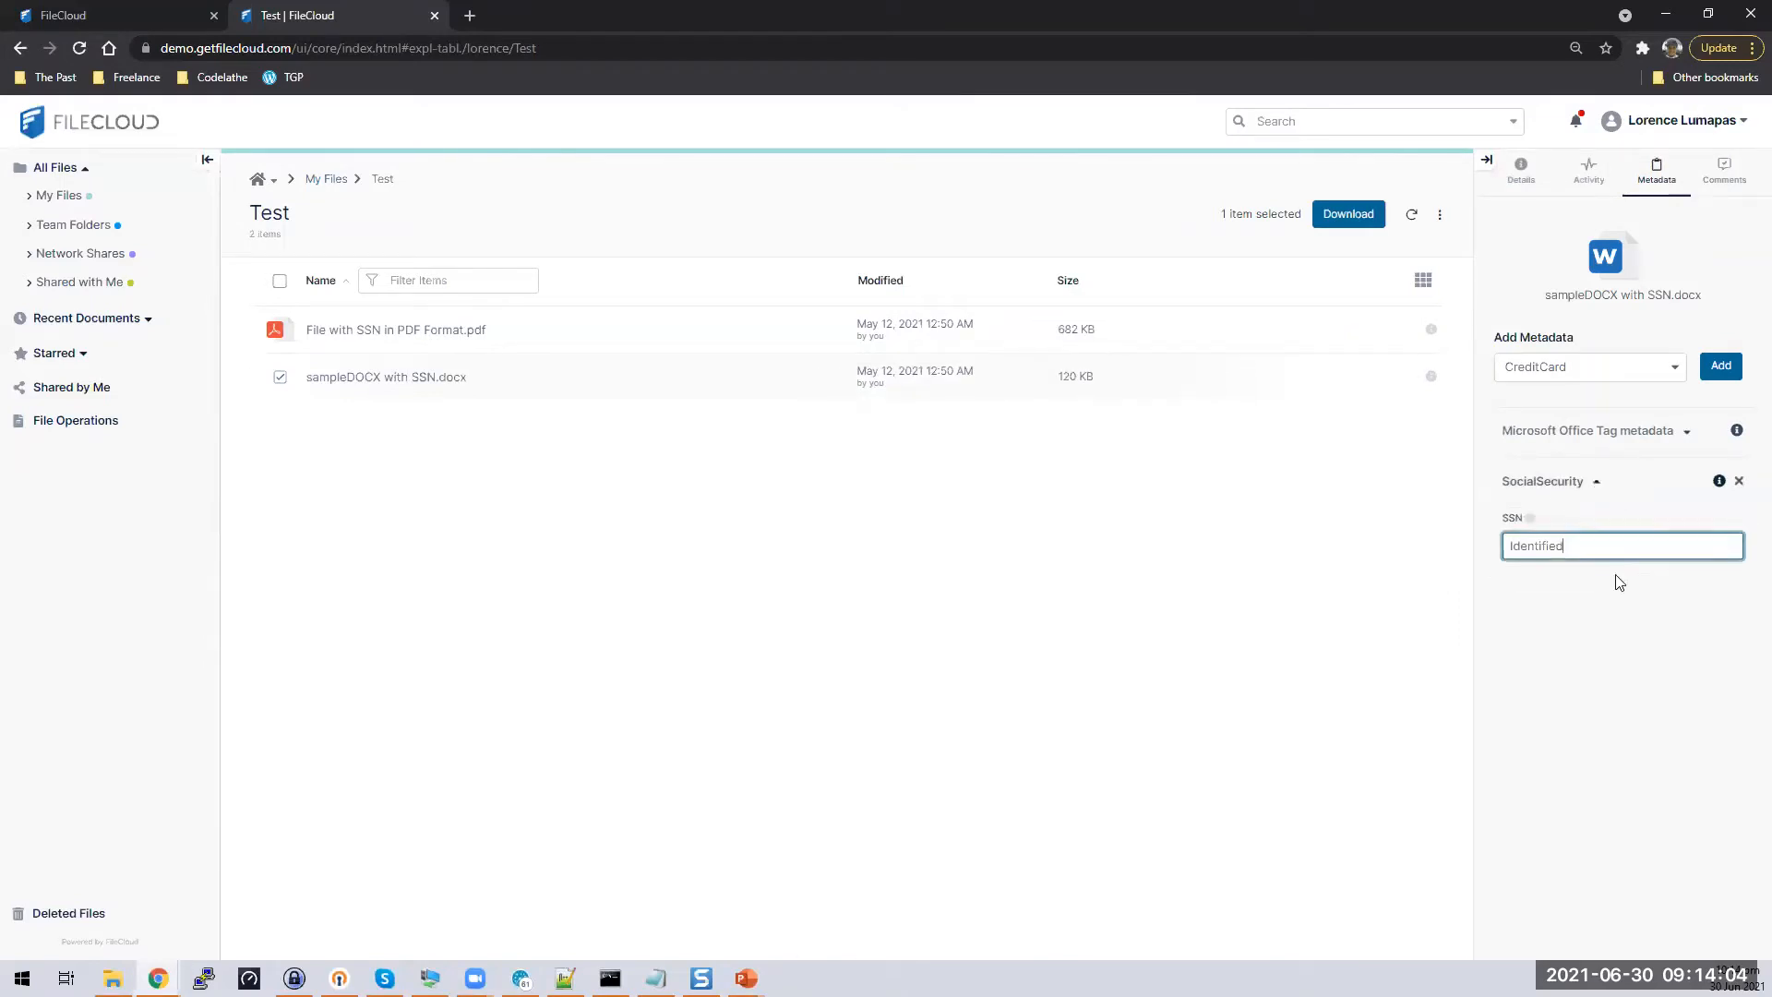
Load filecloudlabs.com/ in a new browser tab
click(470, 16)
text(filecloudlabs.com/admin)
key(Return)
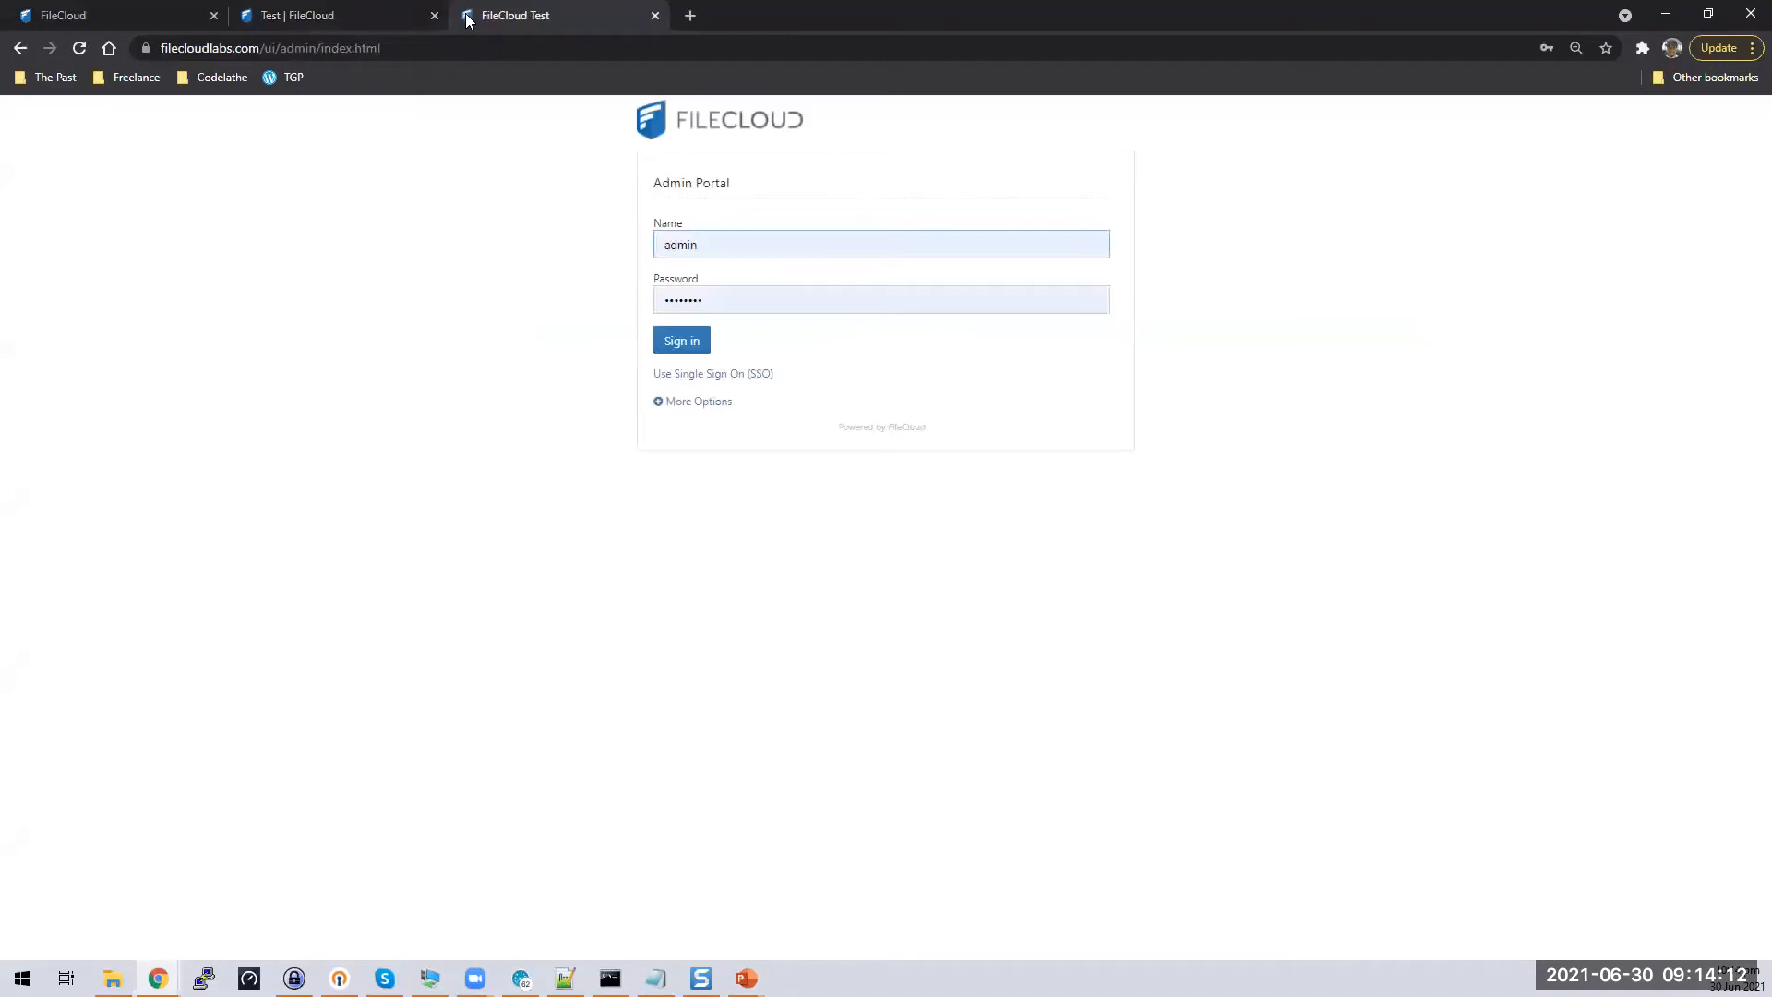
Sign in to the filecloudlabs.com admin portal, re-entering the password, and open Retention
click(681, 340)
click(1140, 406)
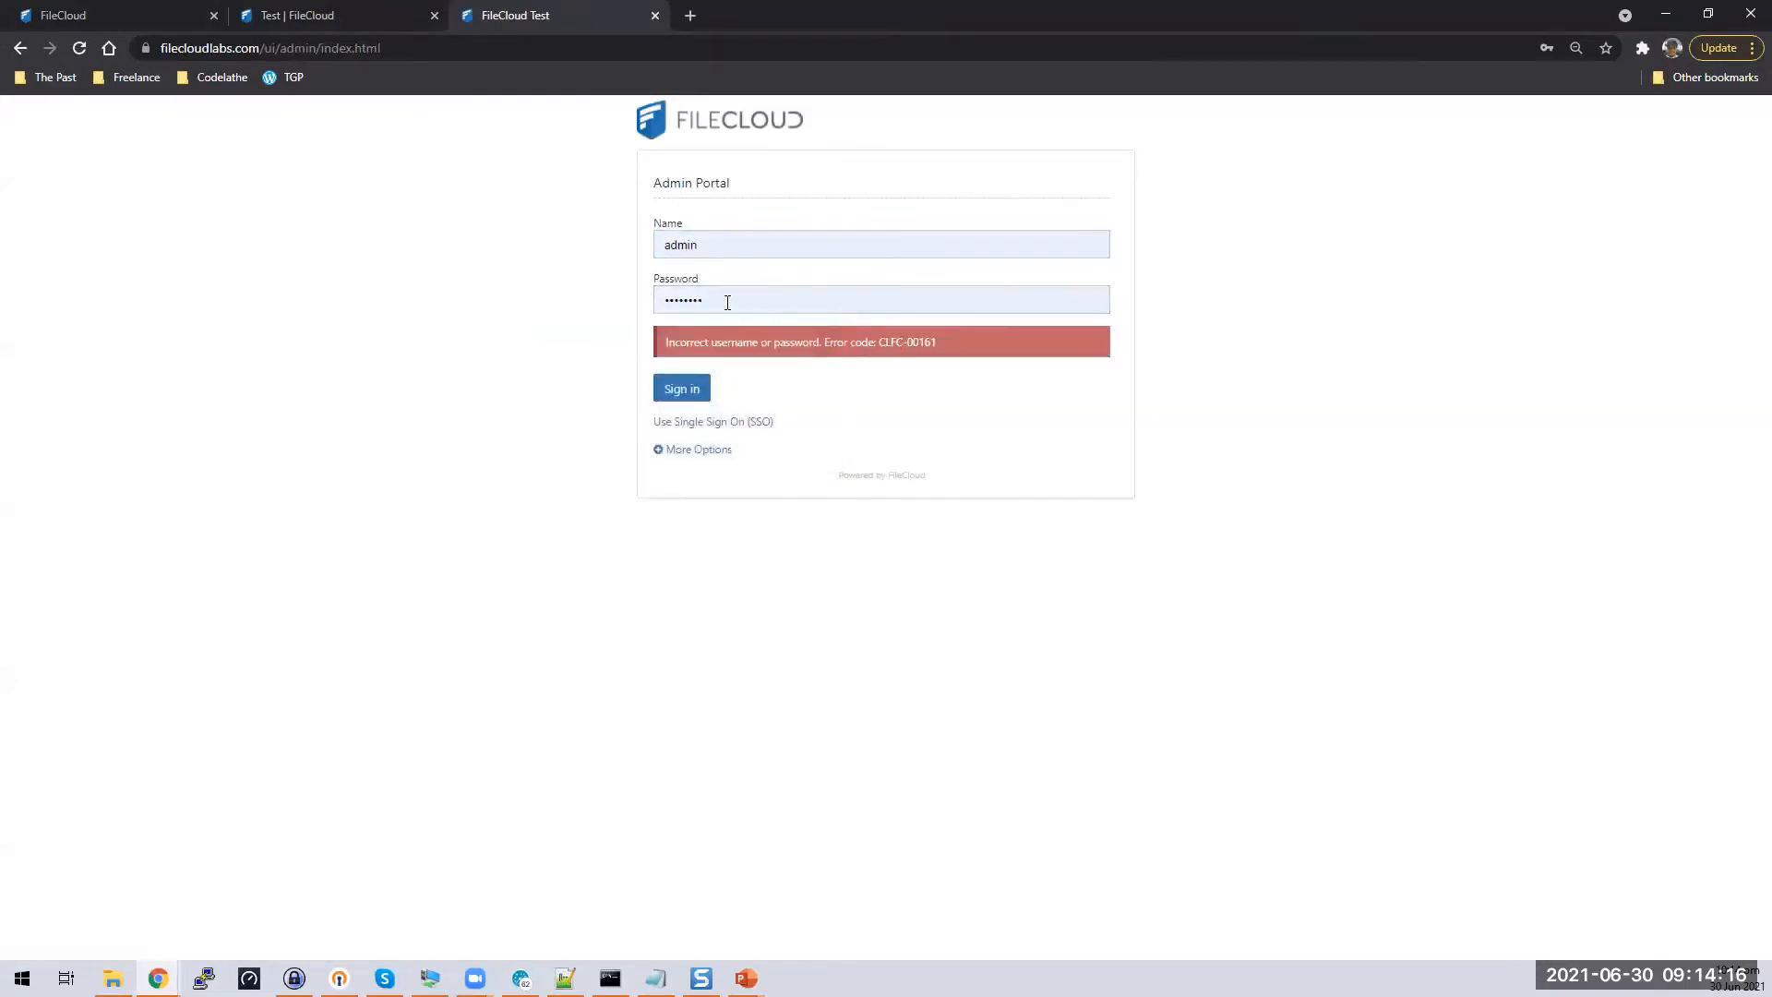
drag(727, 301, 4, 376)
text(pass)
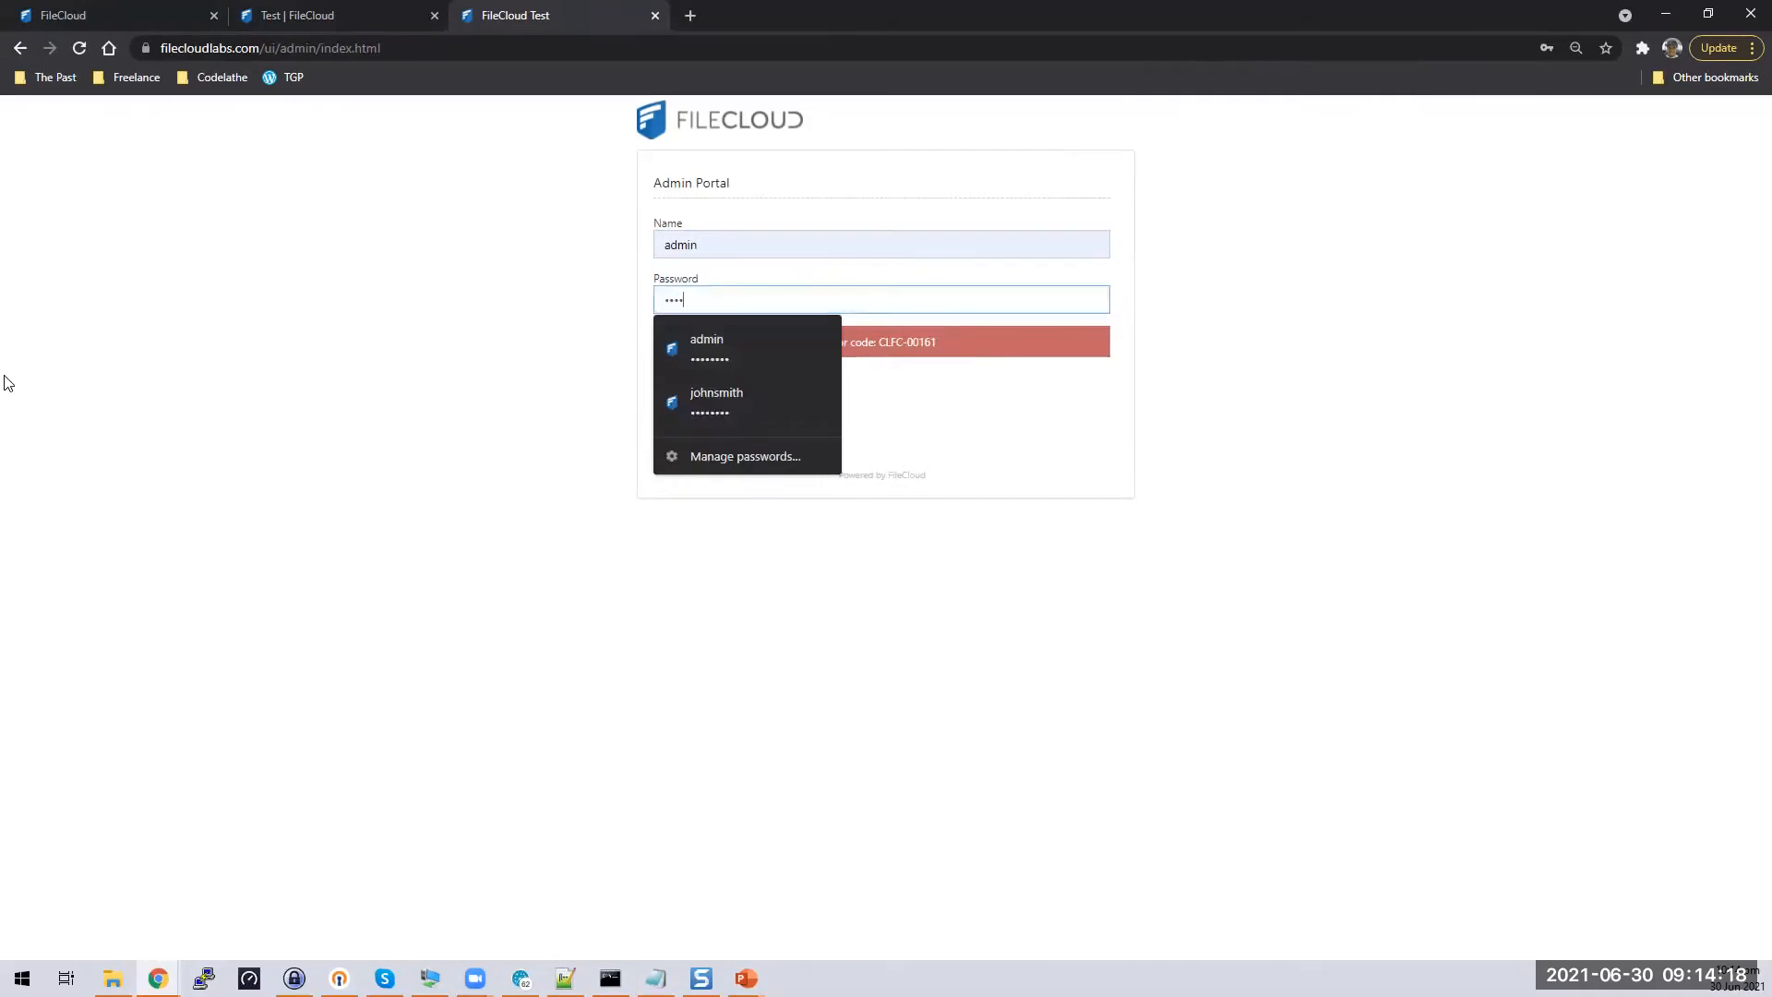
text(word)
key(Return)
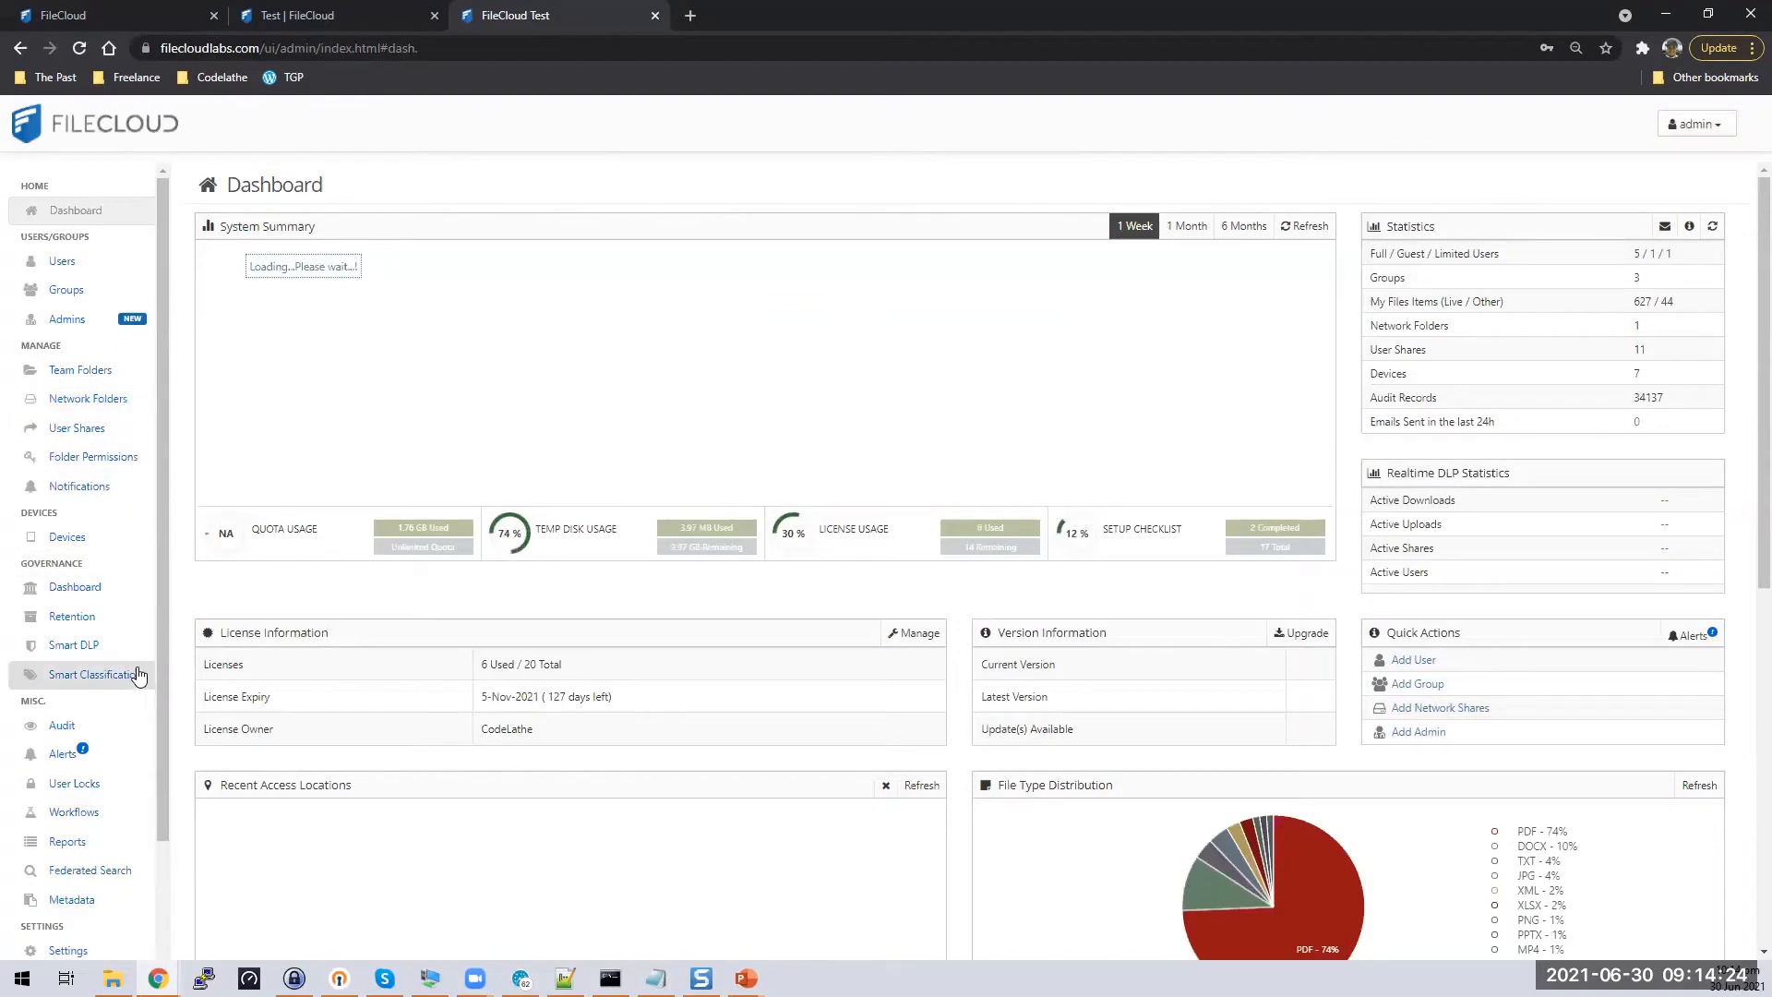
click(74, 616)
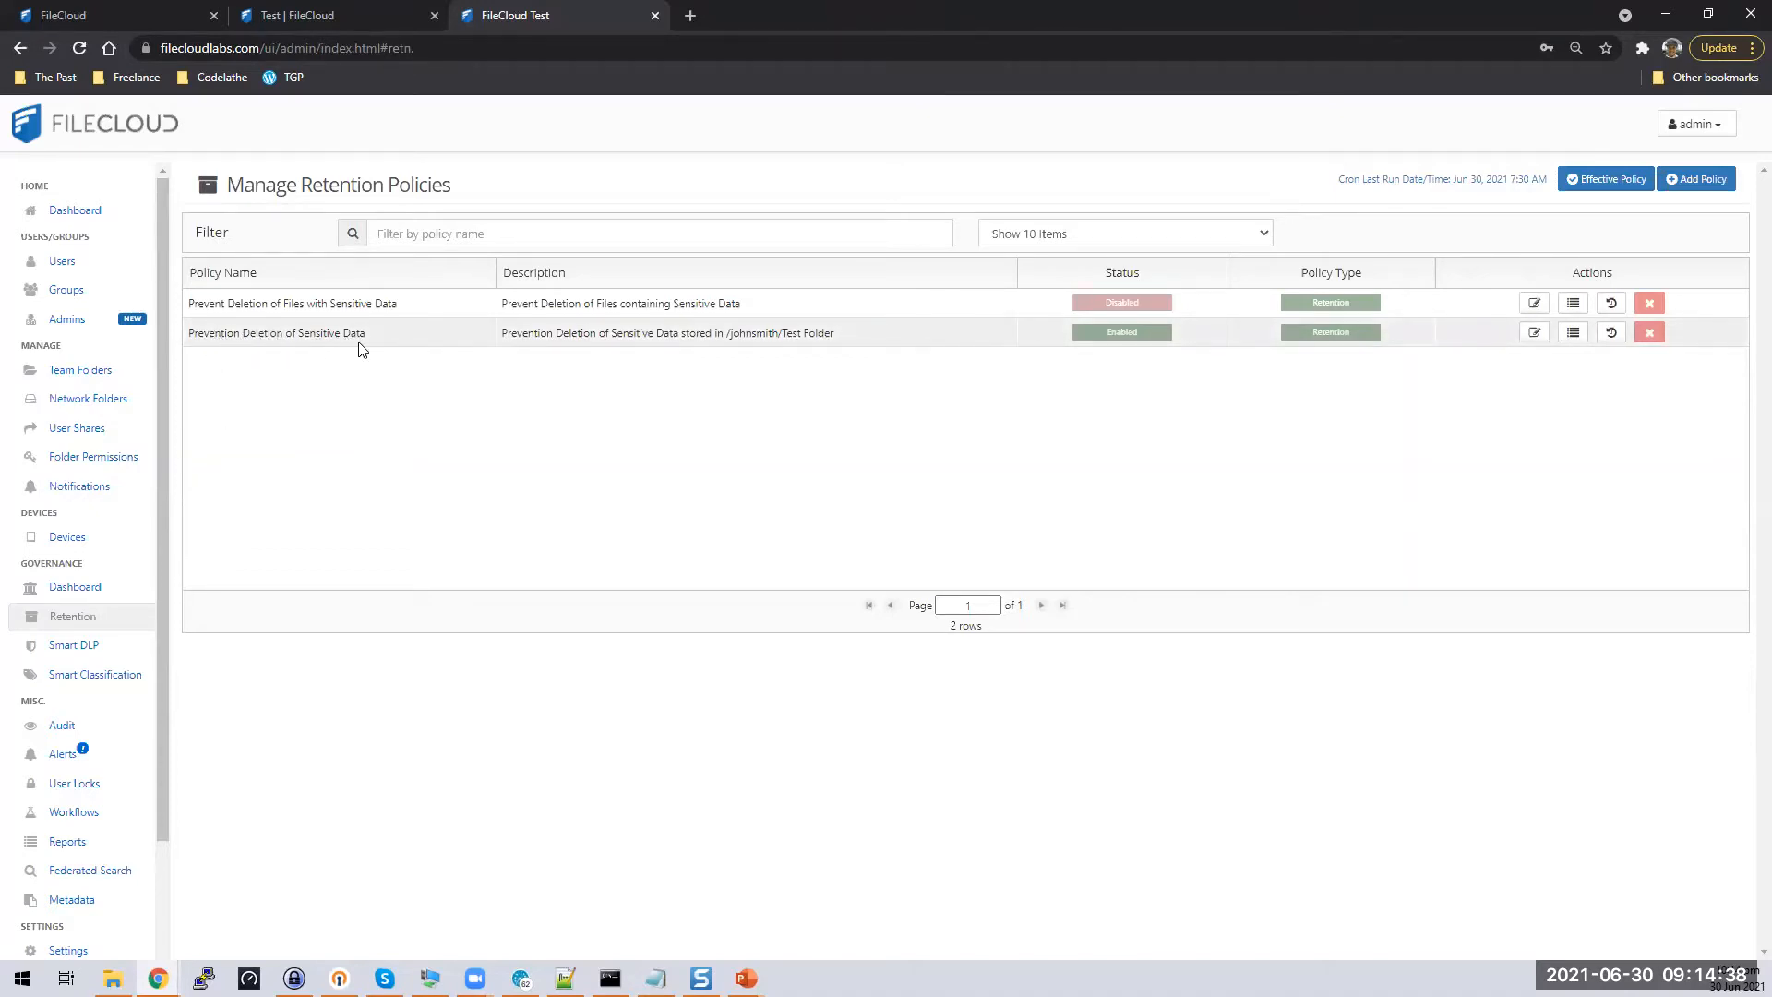
Rename the retention policy to 'Prevent Deletion of Sensitive Data' and save it
click(1534, 338)
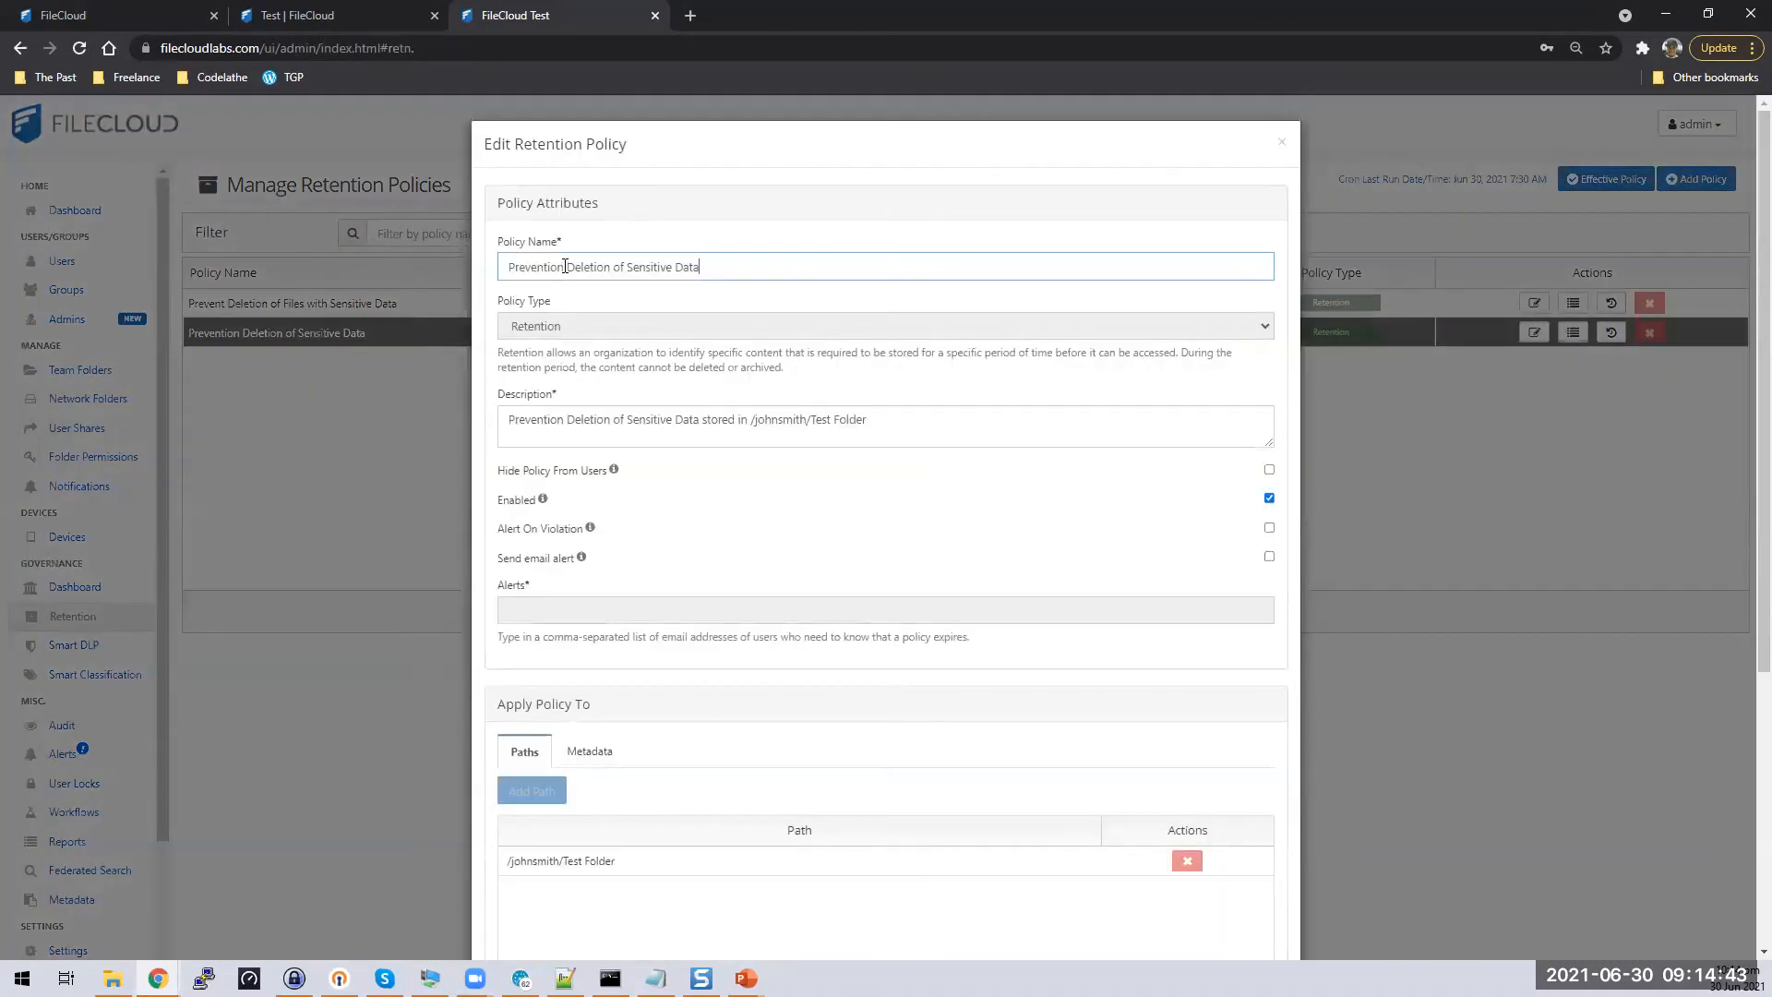
drag(564, 267, 547, 267)
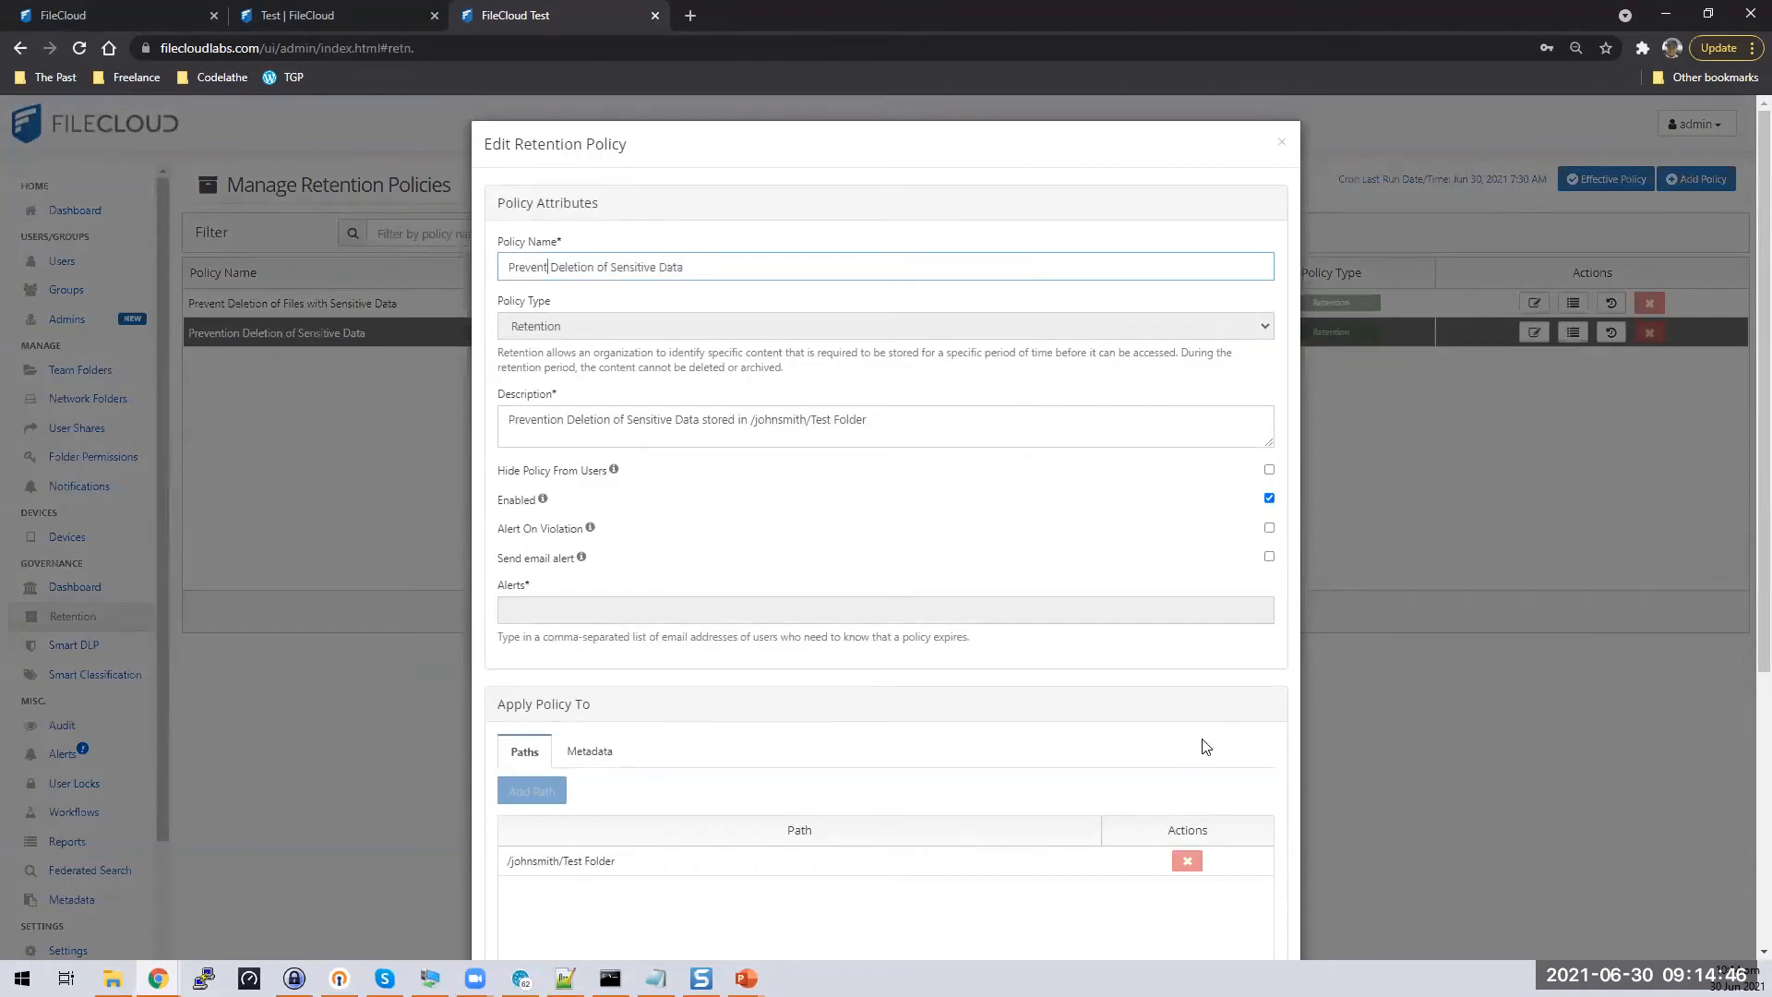
scroll(1204, 812, down, 5)
click(1209, 912)
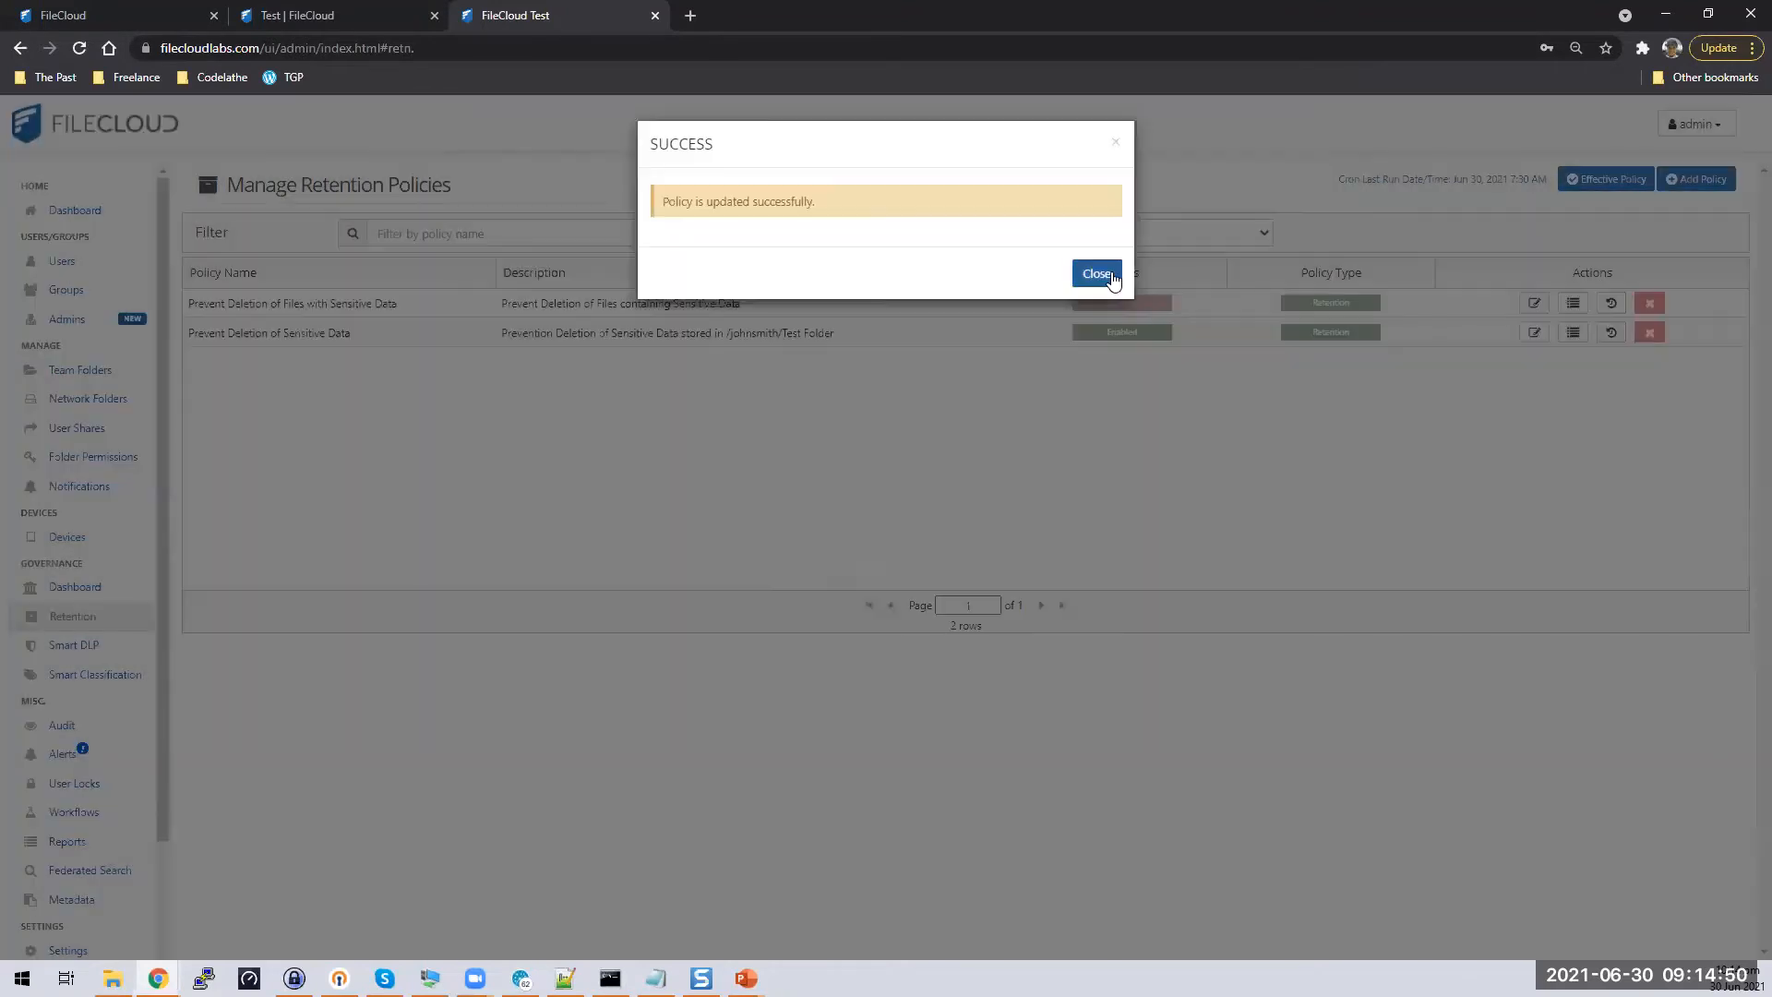
click(1110, 277)
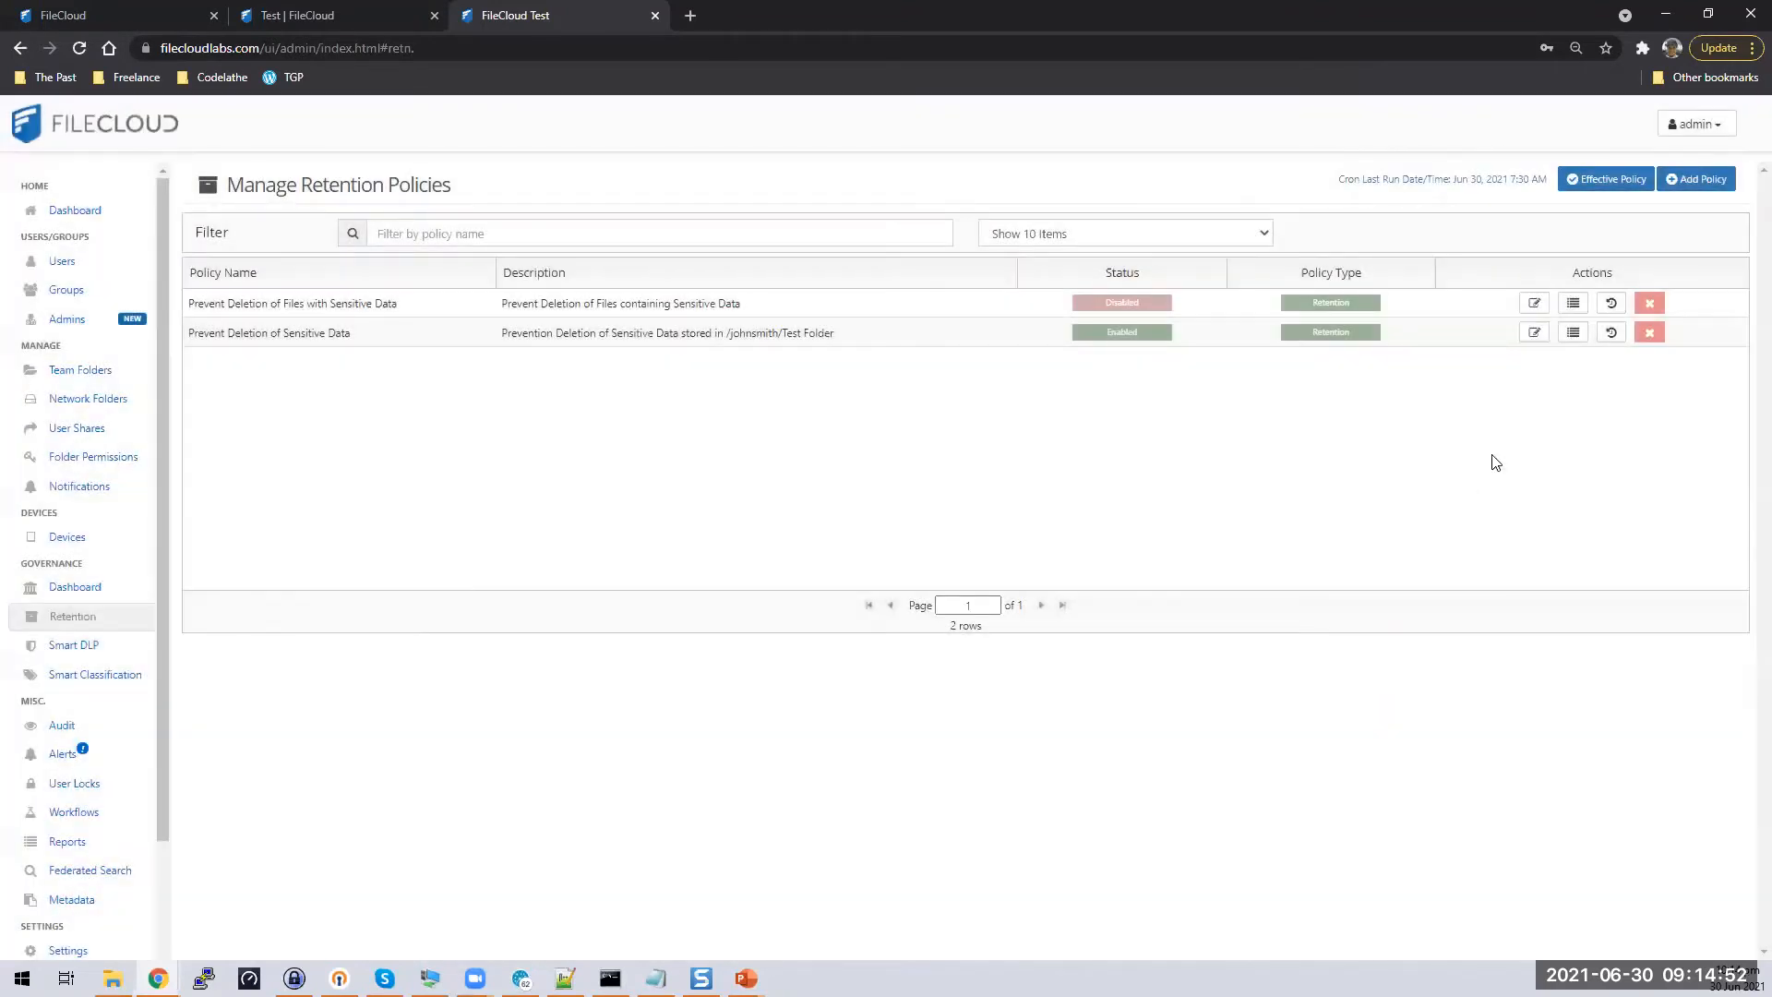
Reopen the policy and shorten 'Prevention' to 'Prevent' in its description
click(1534, 332)
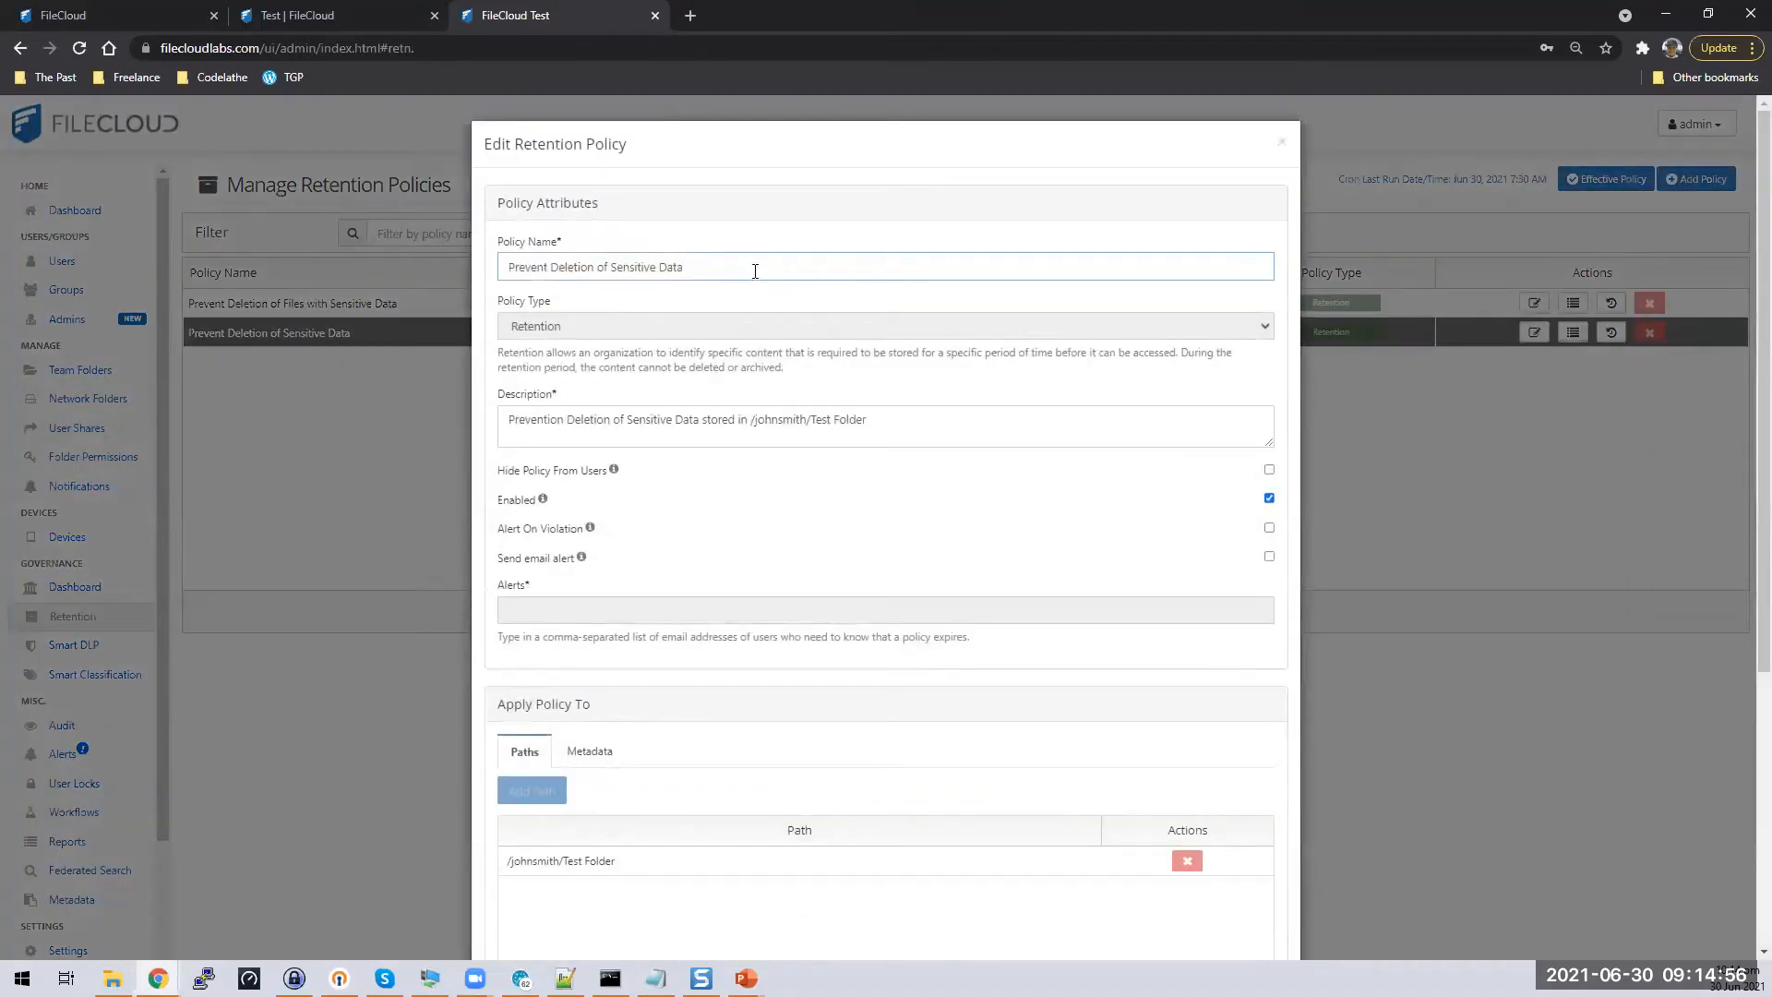
drag(751, 273, 401, 268)
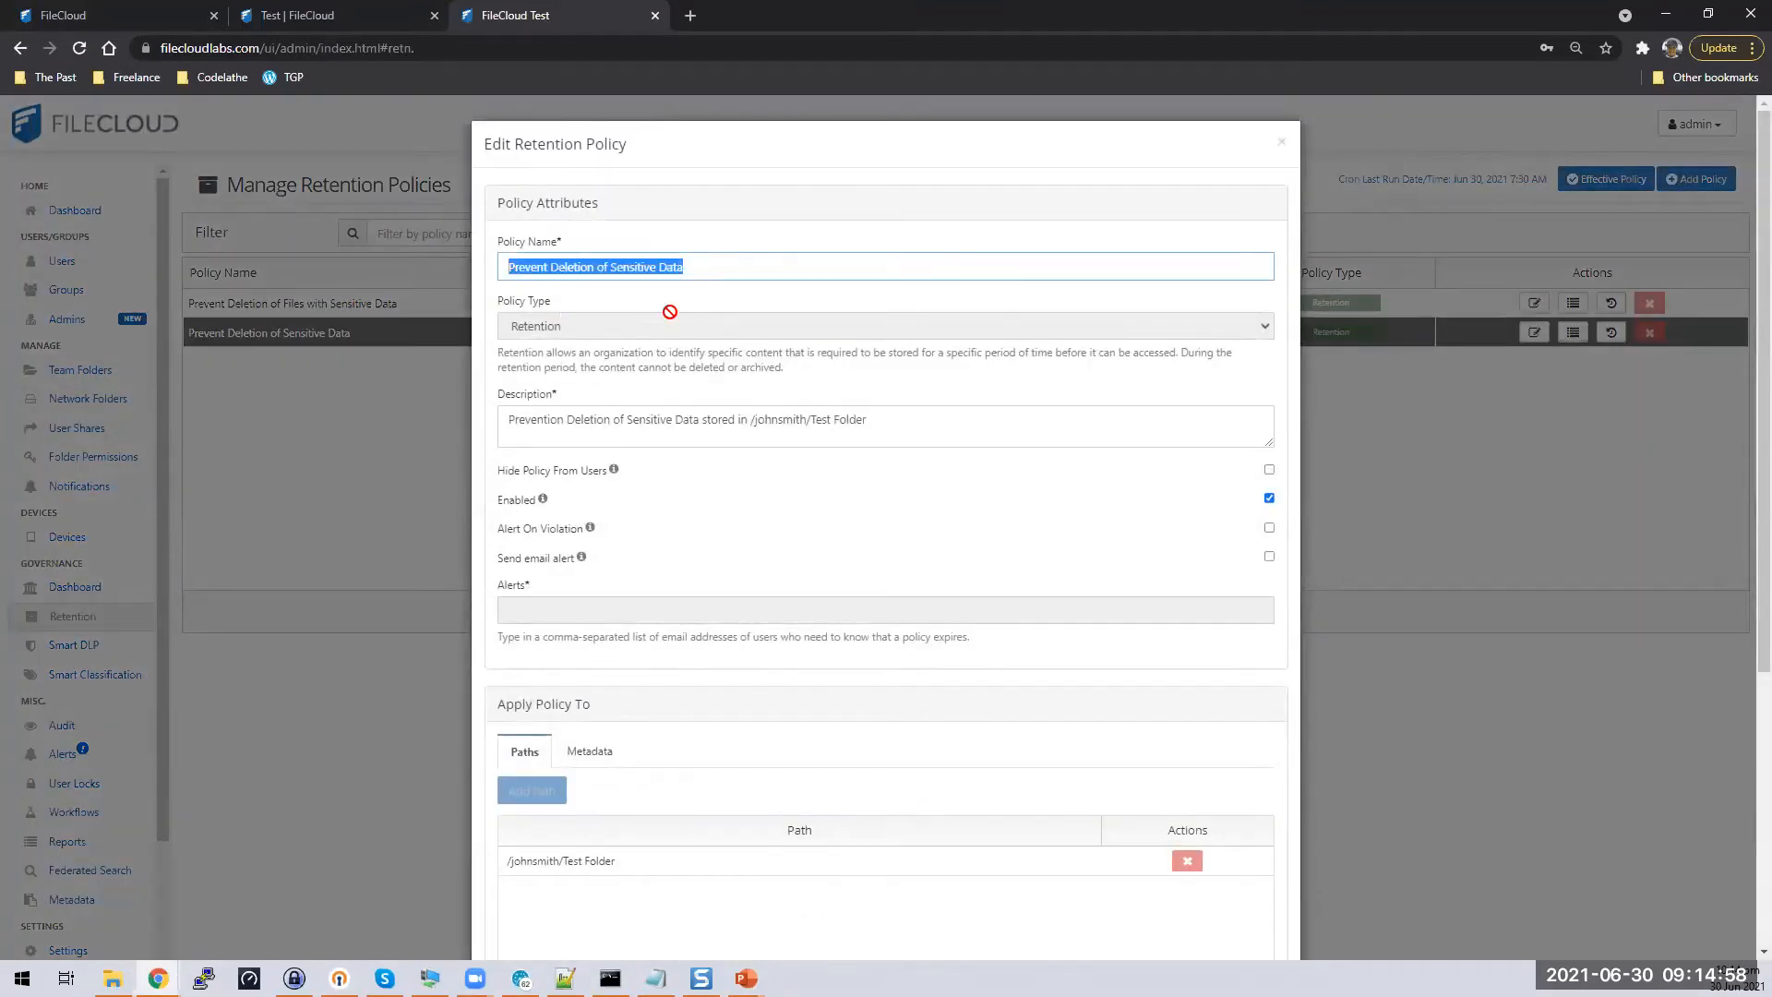
drag(967, 424, 529, 426)
click(567, 420)
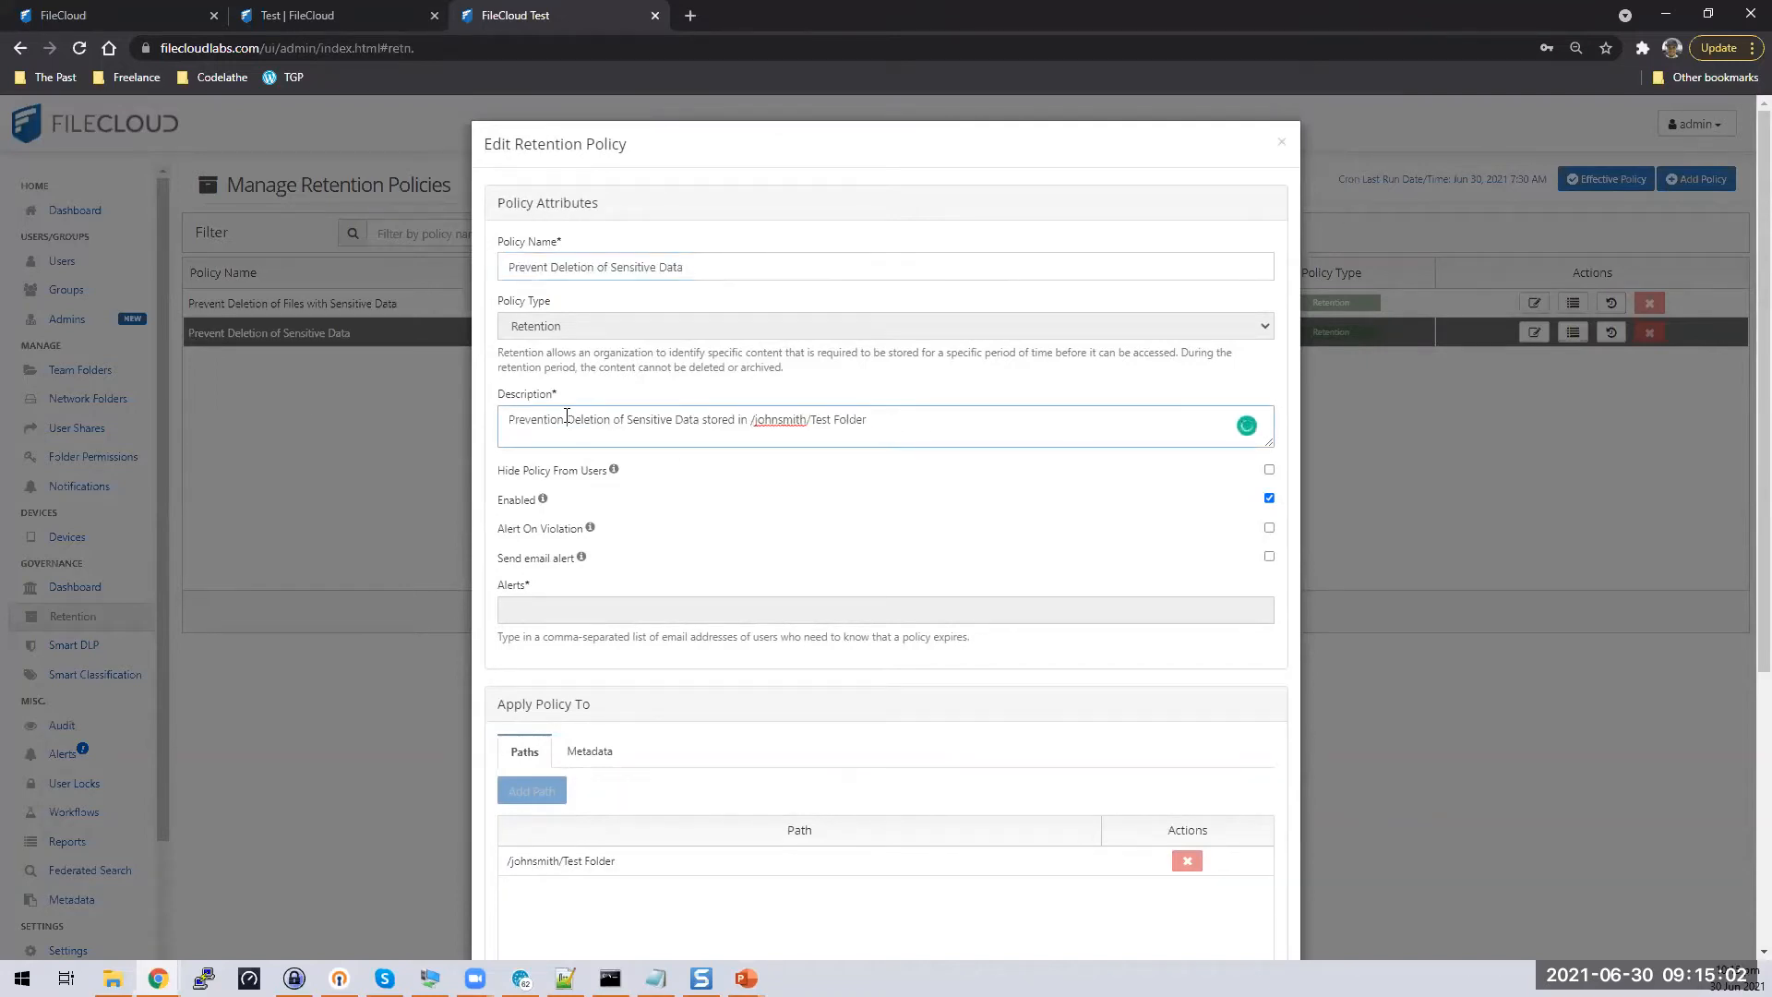
key(BackSpace)
key(BackSpace)
key(BackSpace)
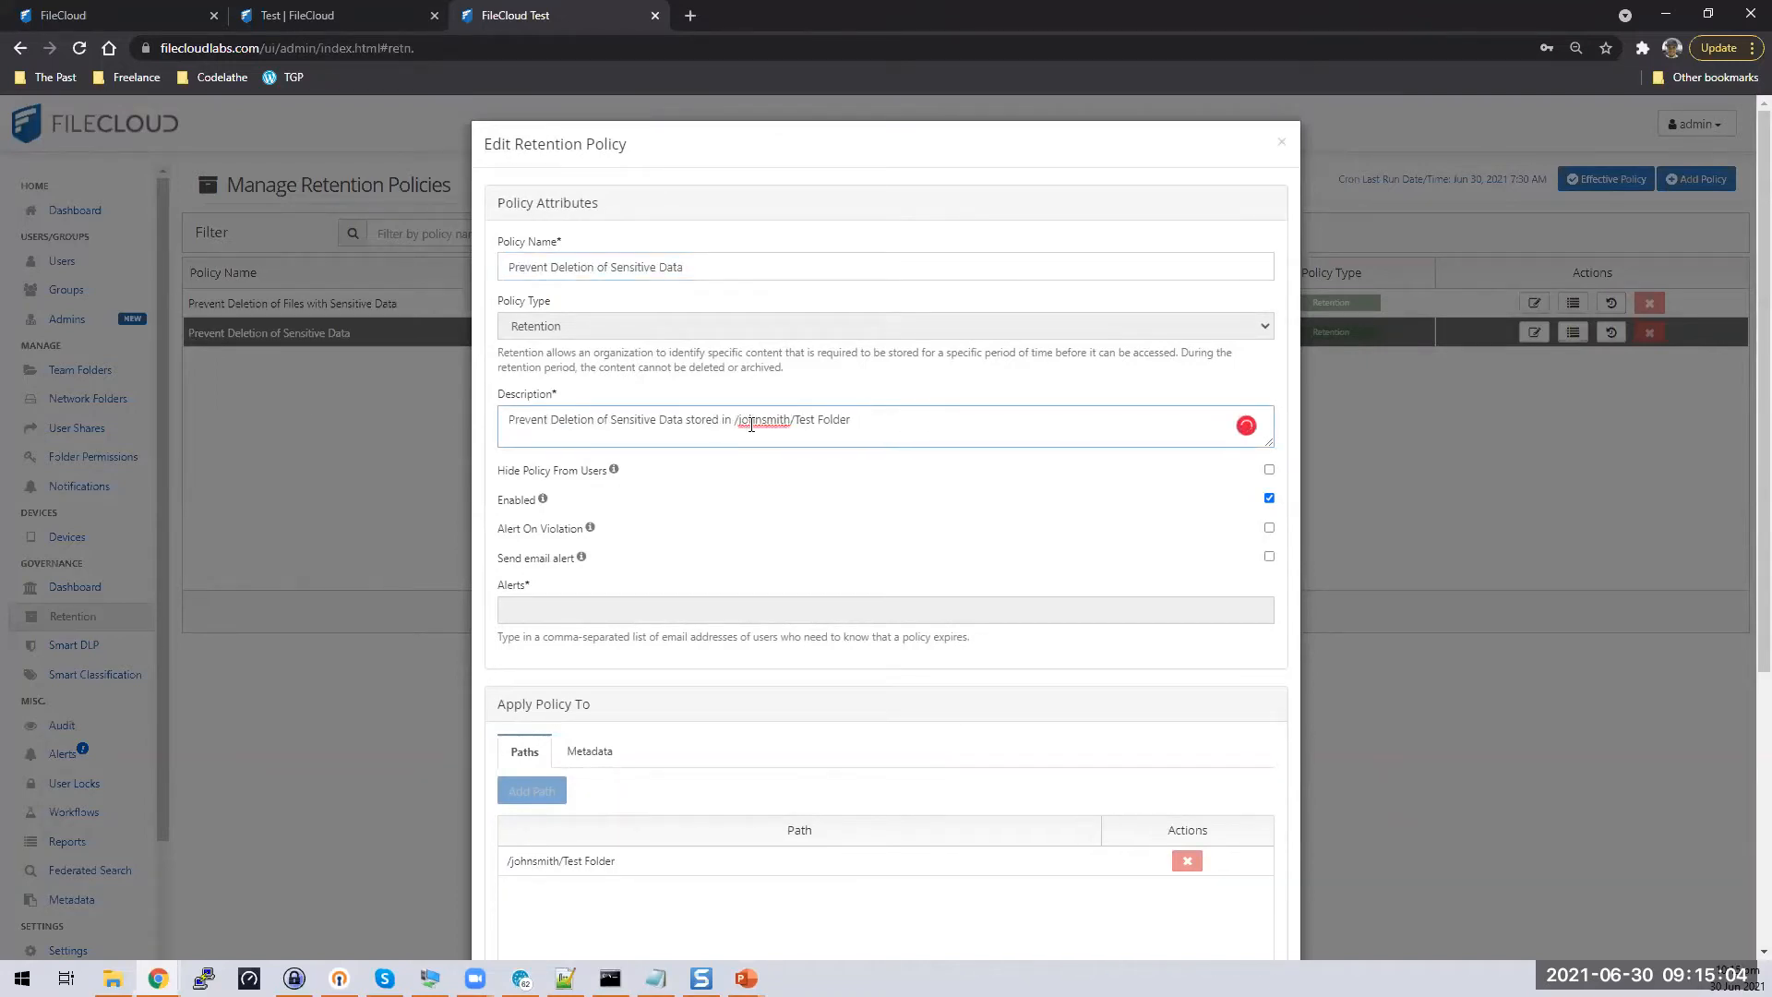
right_click(751, 425)
click(529, 426)
mouse_move(734, 418)
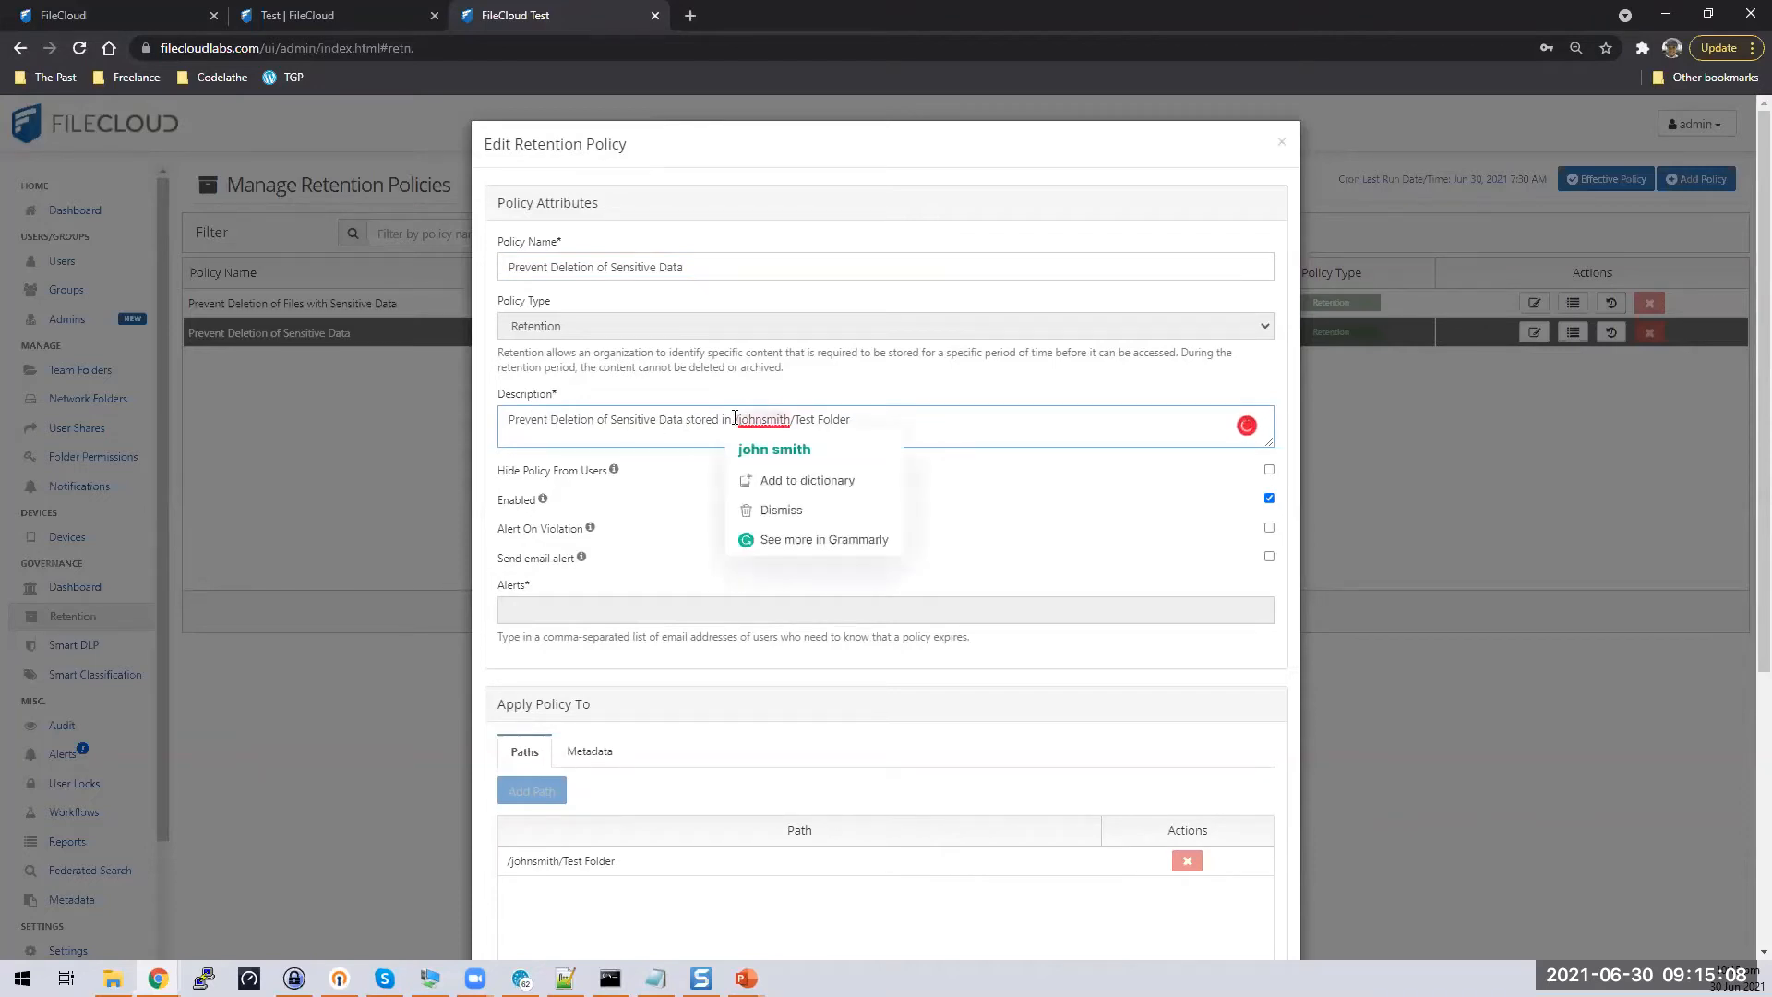
drag(730, 420, 967, 437)
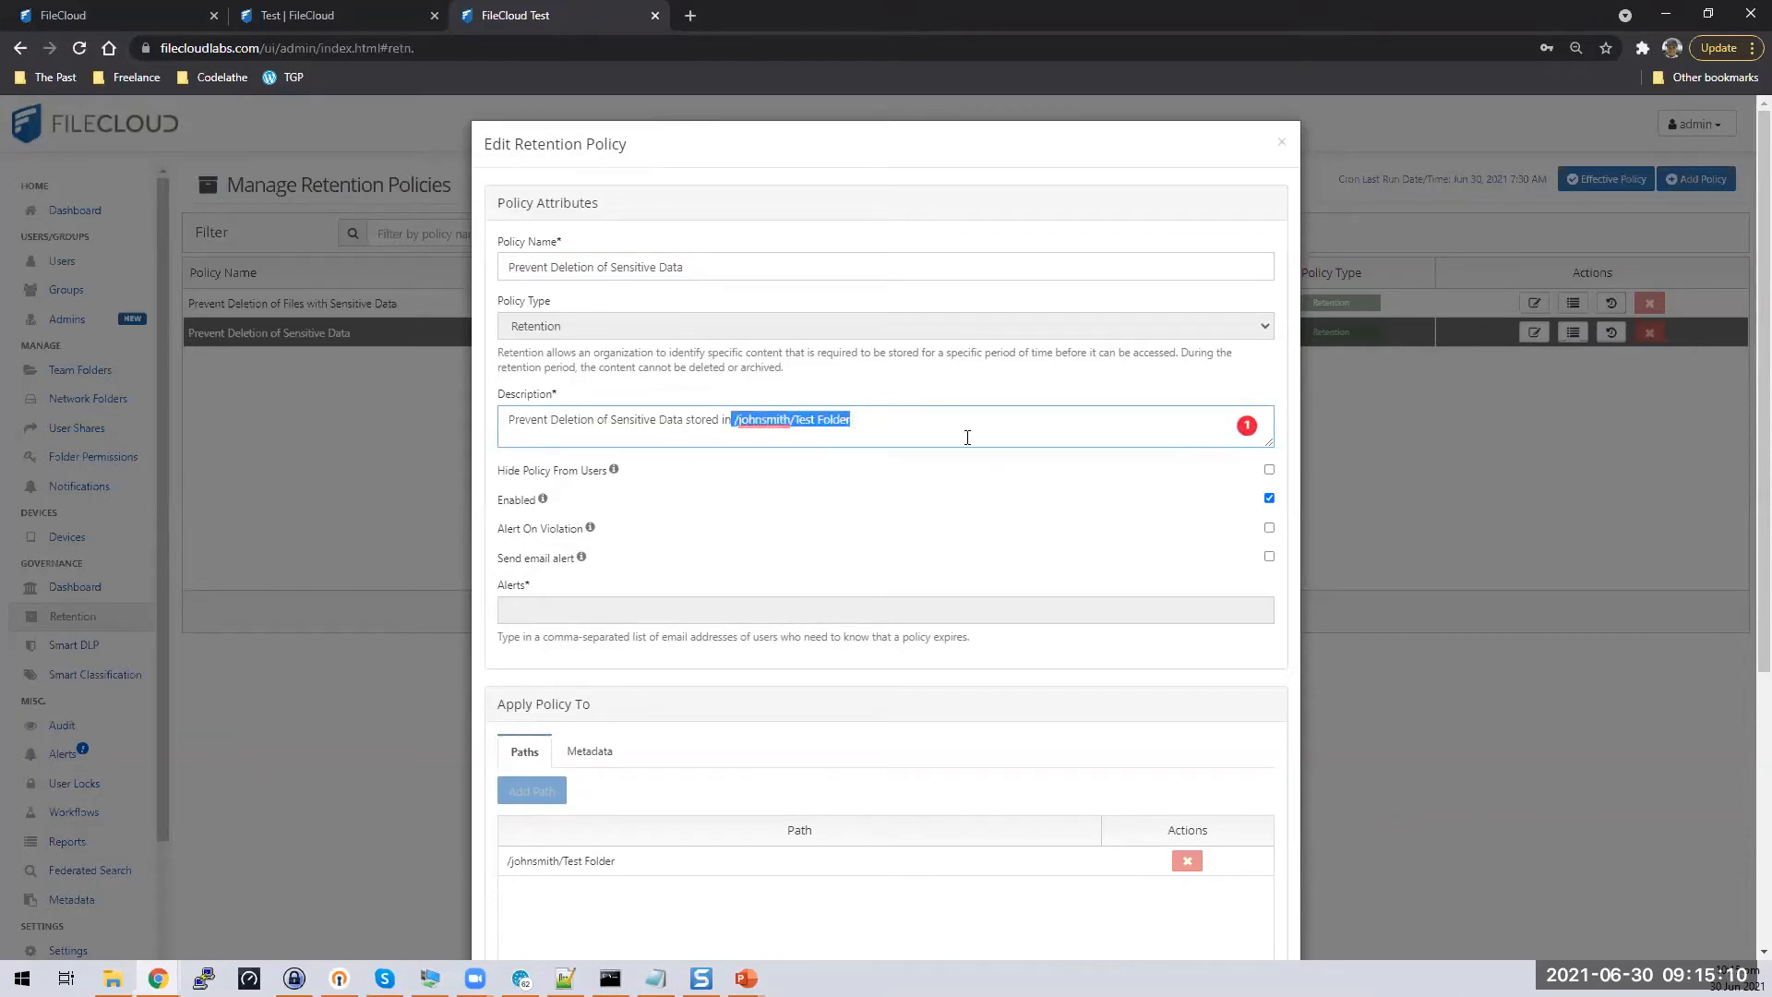
click(967, 437)
scroll(908, 517, down, 2)
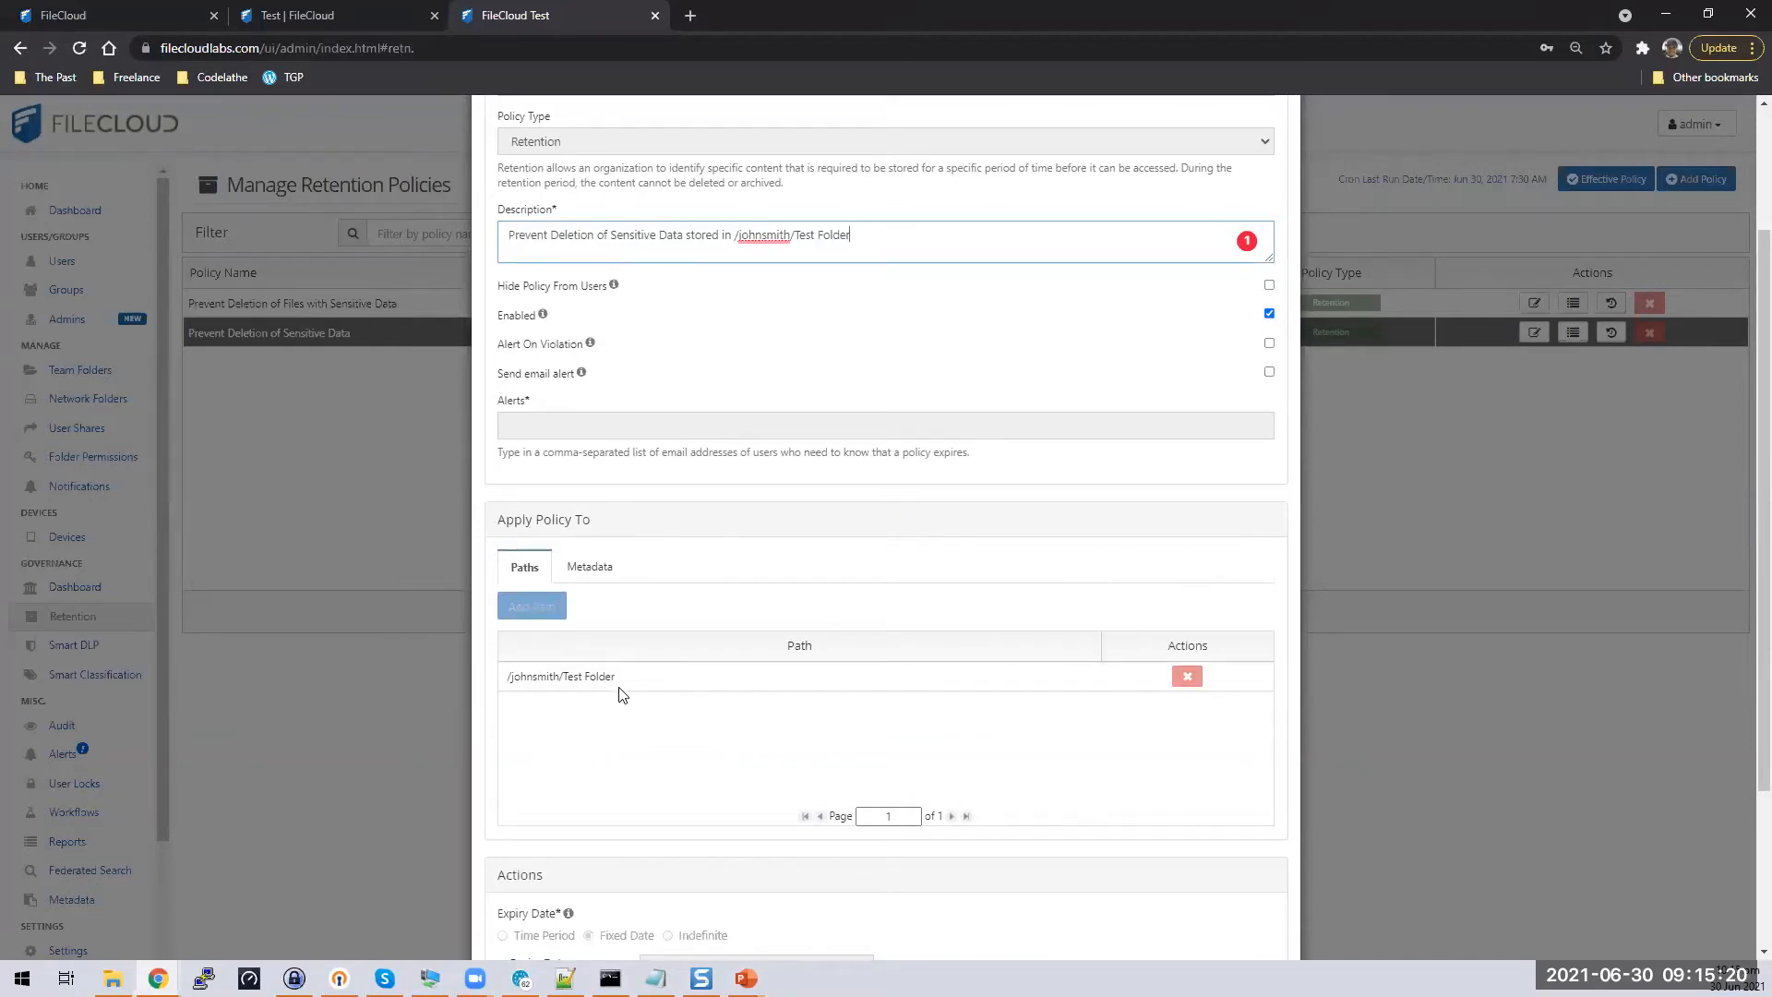
Switch Apply Policy To between Paths and Metadata, leaving Sensitive_Data US_SSN = Yes shown
drag(619, 678, 512, 681)
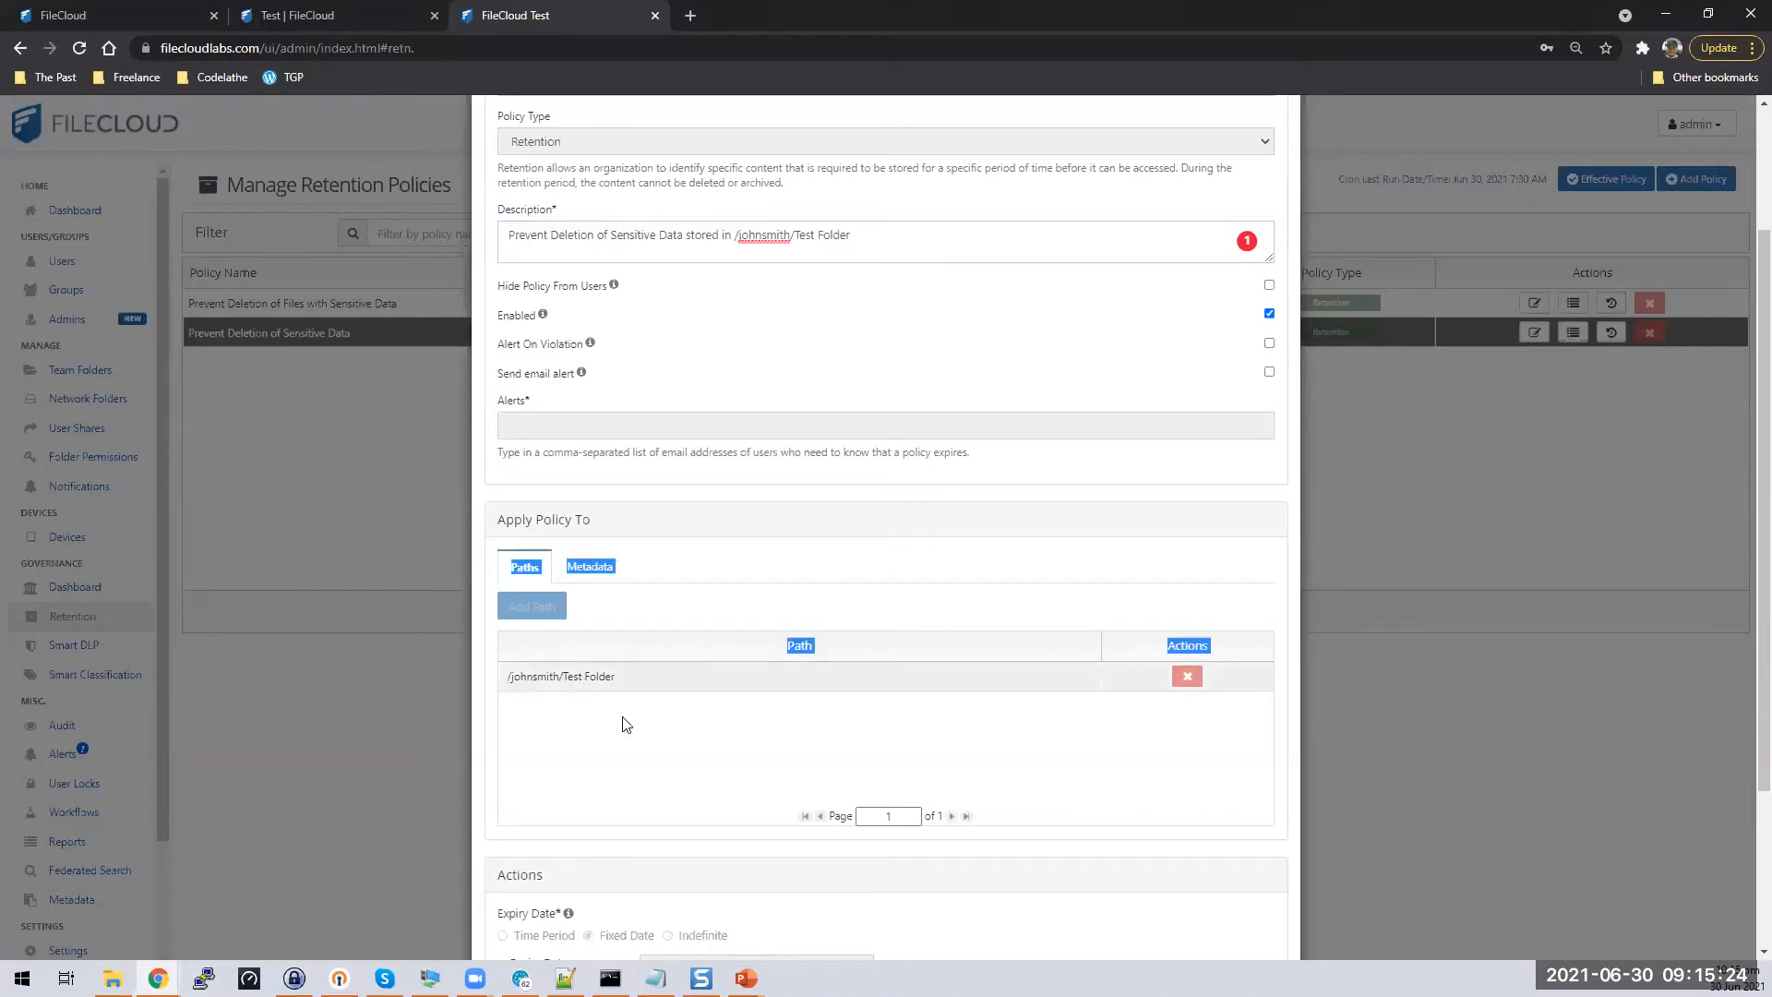
click(591, 567)
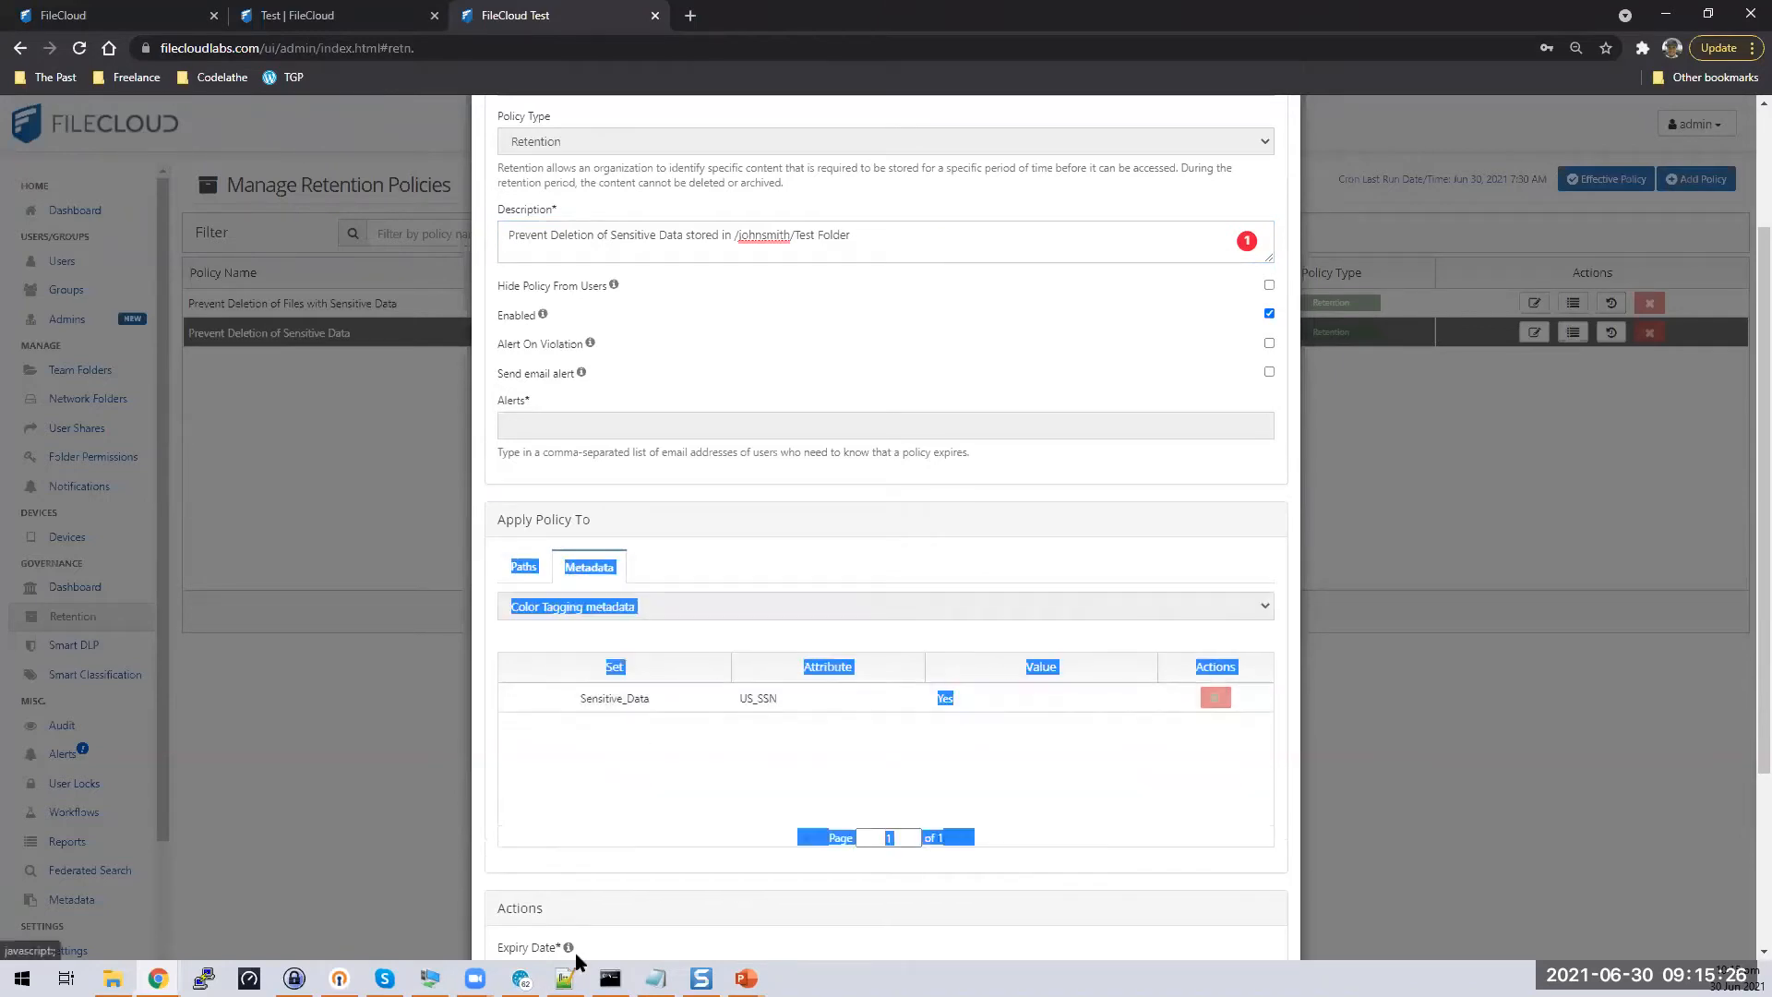
click(645, 784)
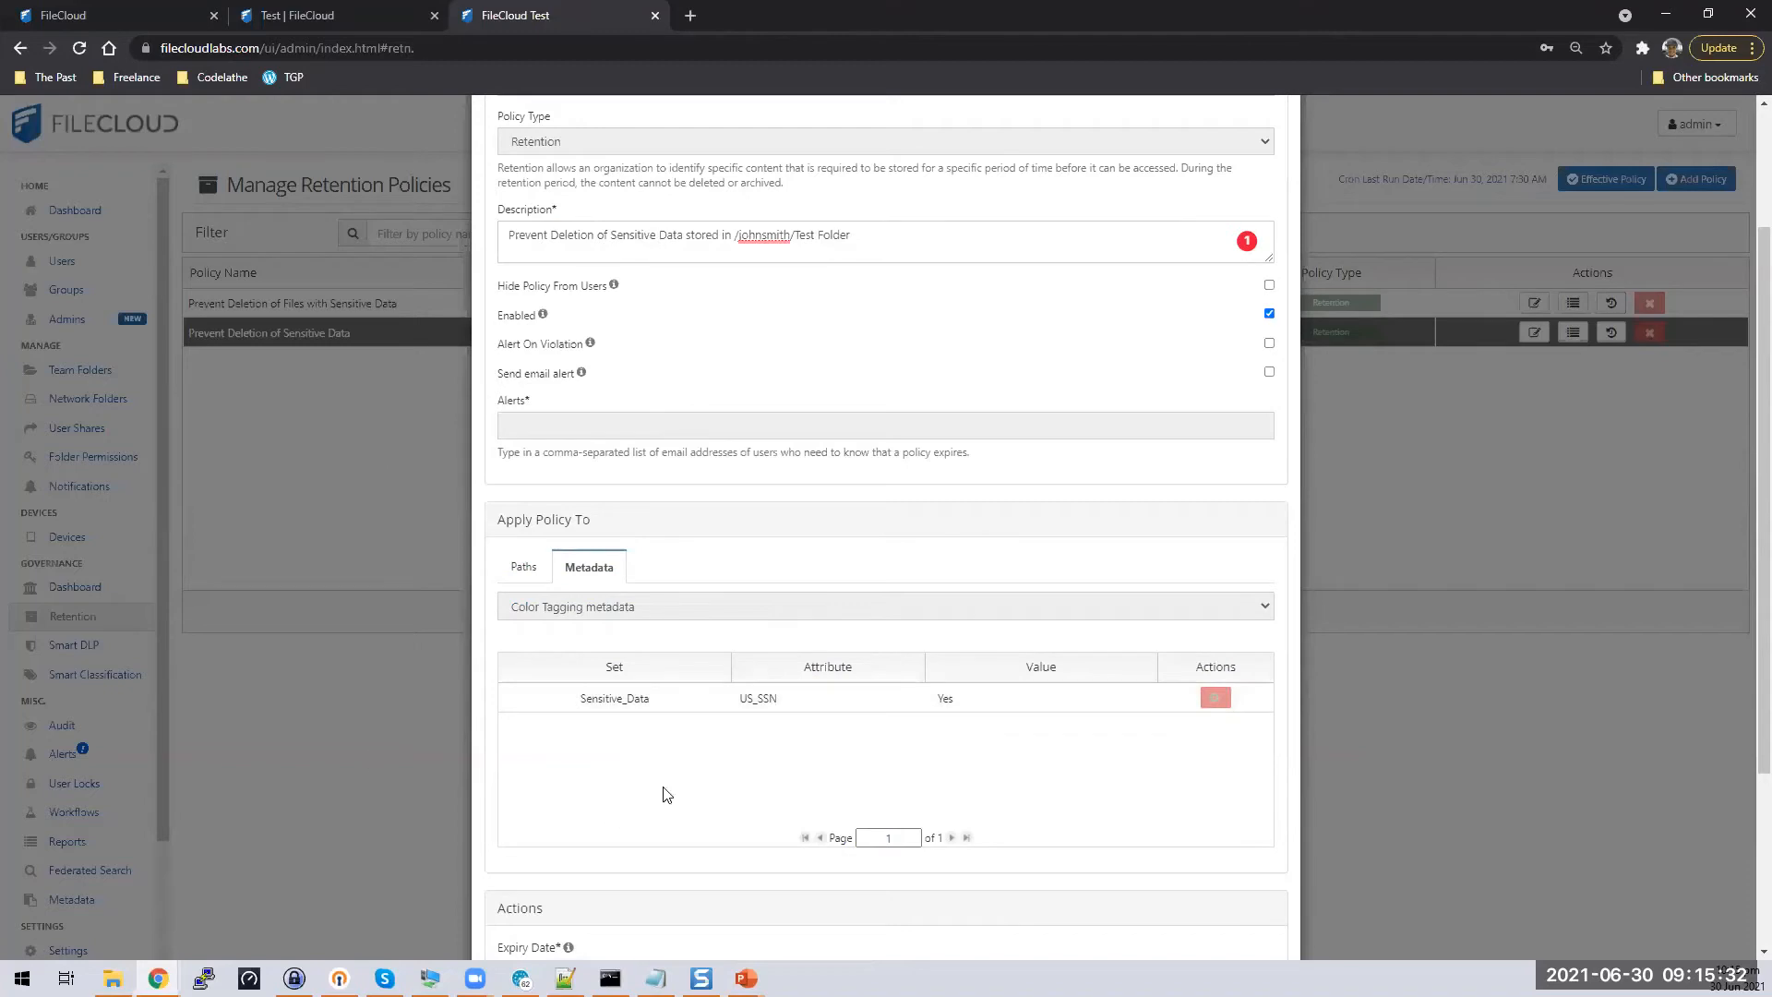
click(523, 566)
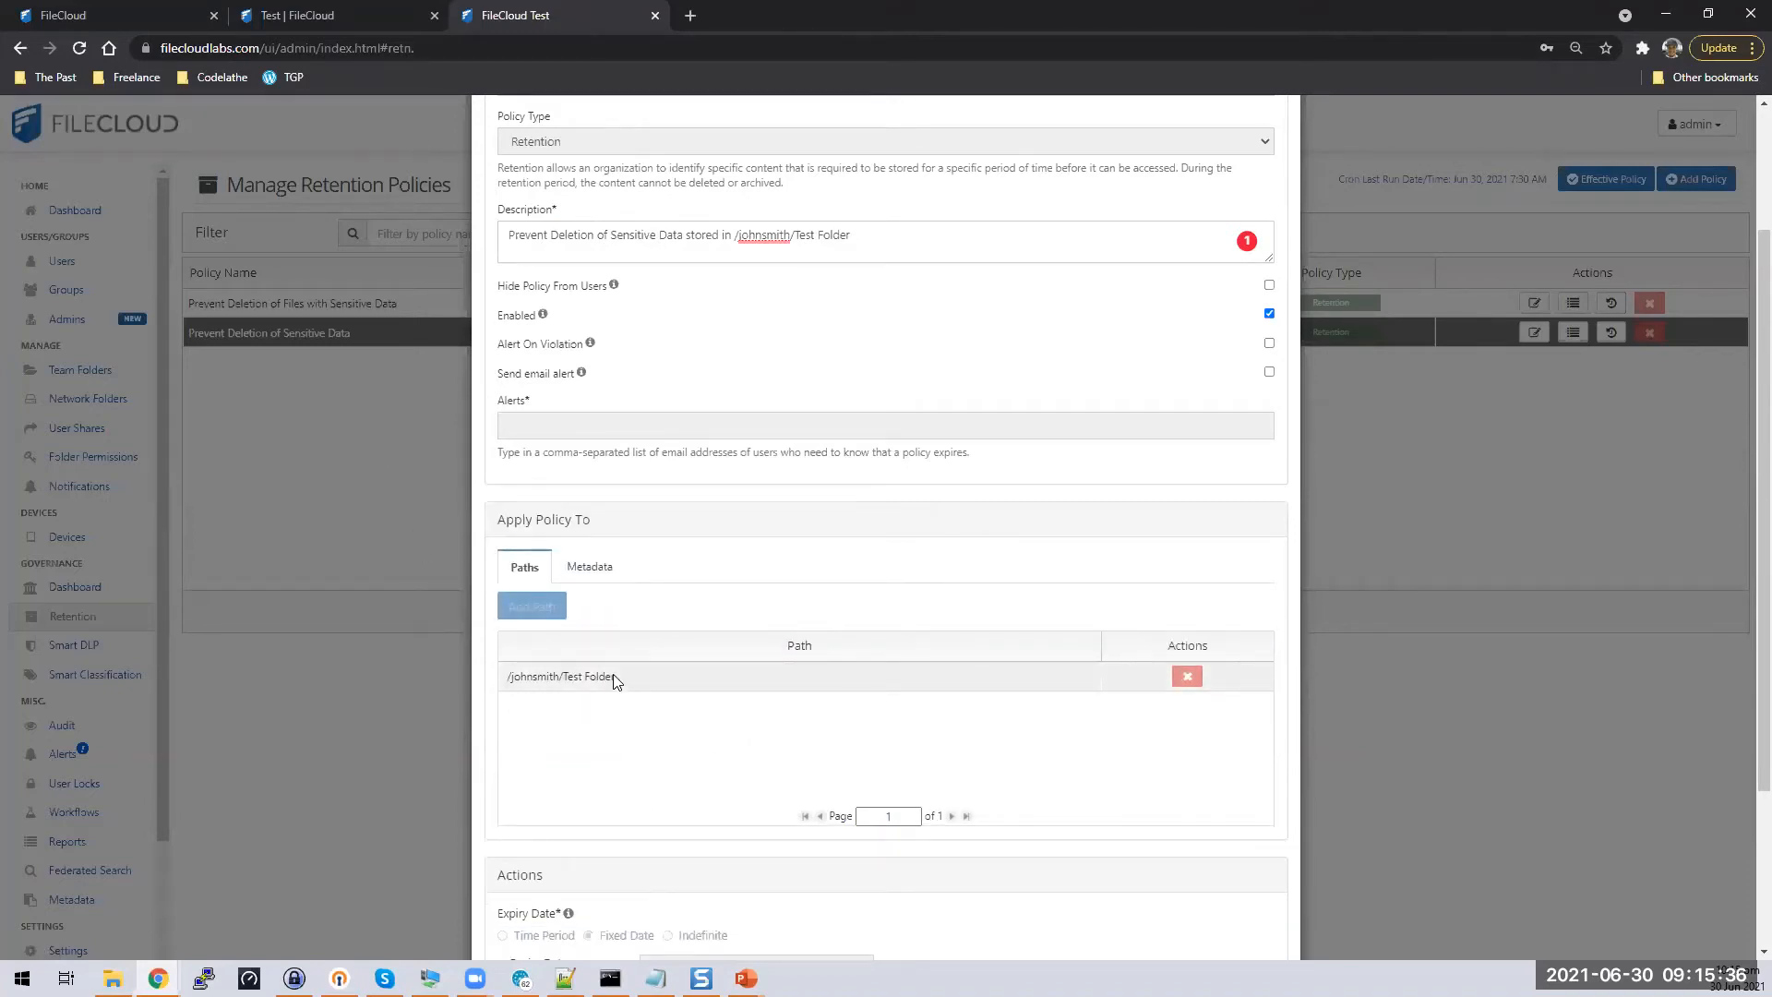
click(601, 567)
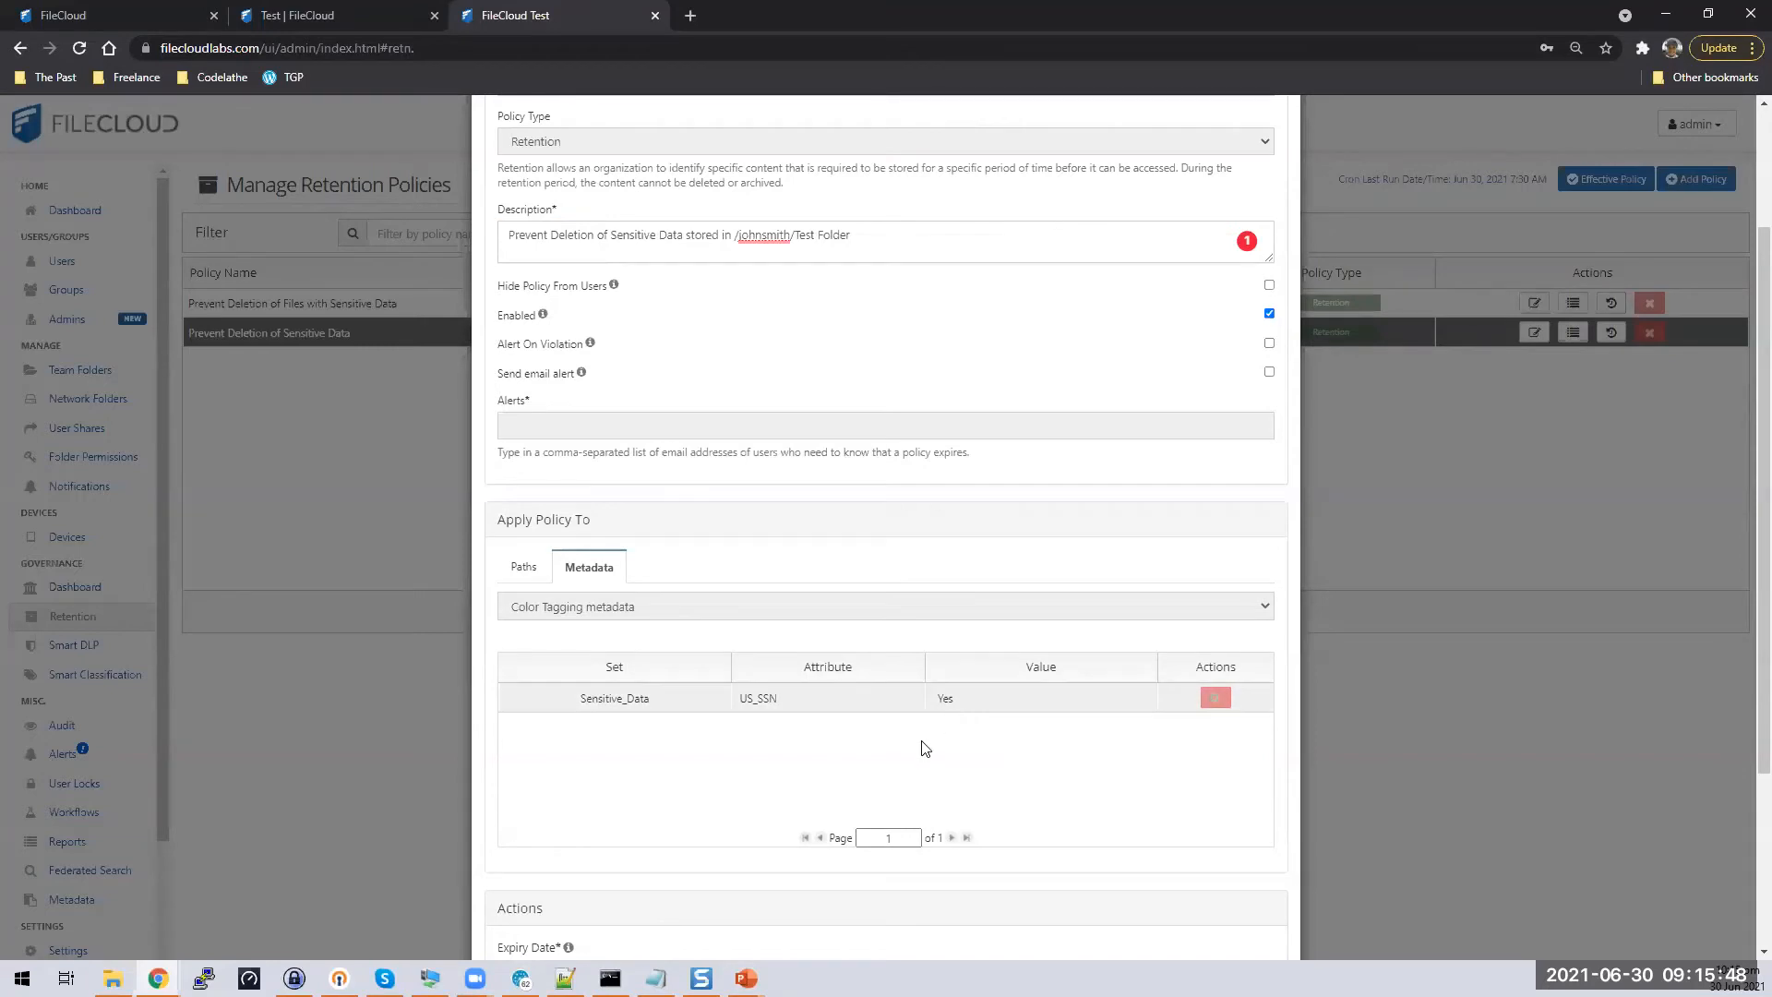
scroll(1107, 787, down, 3)
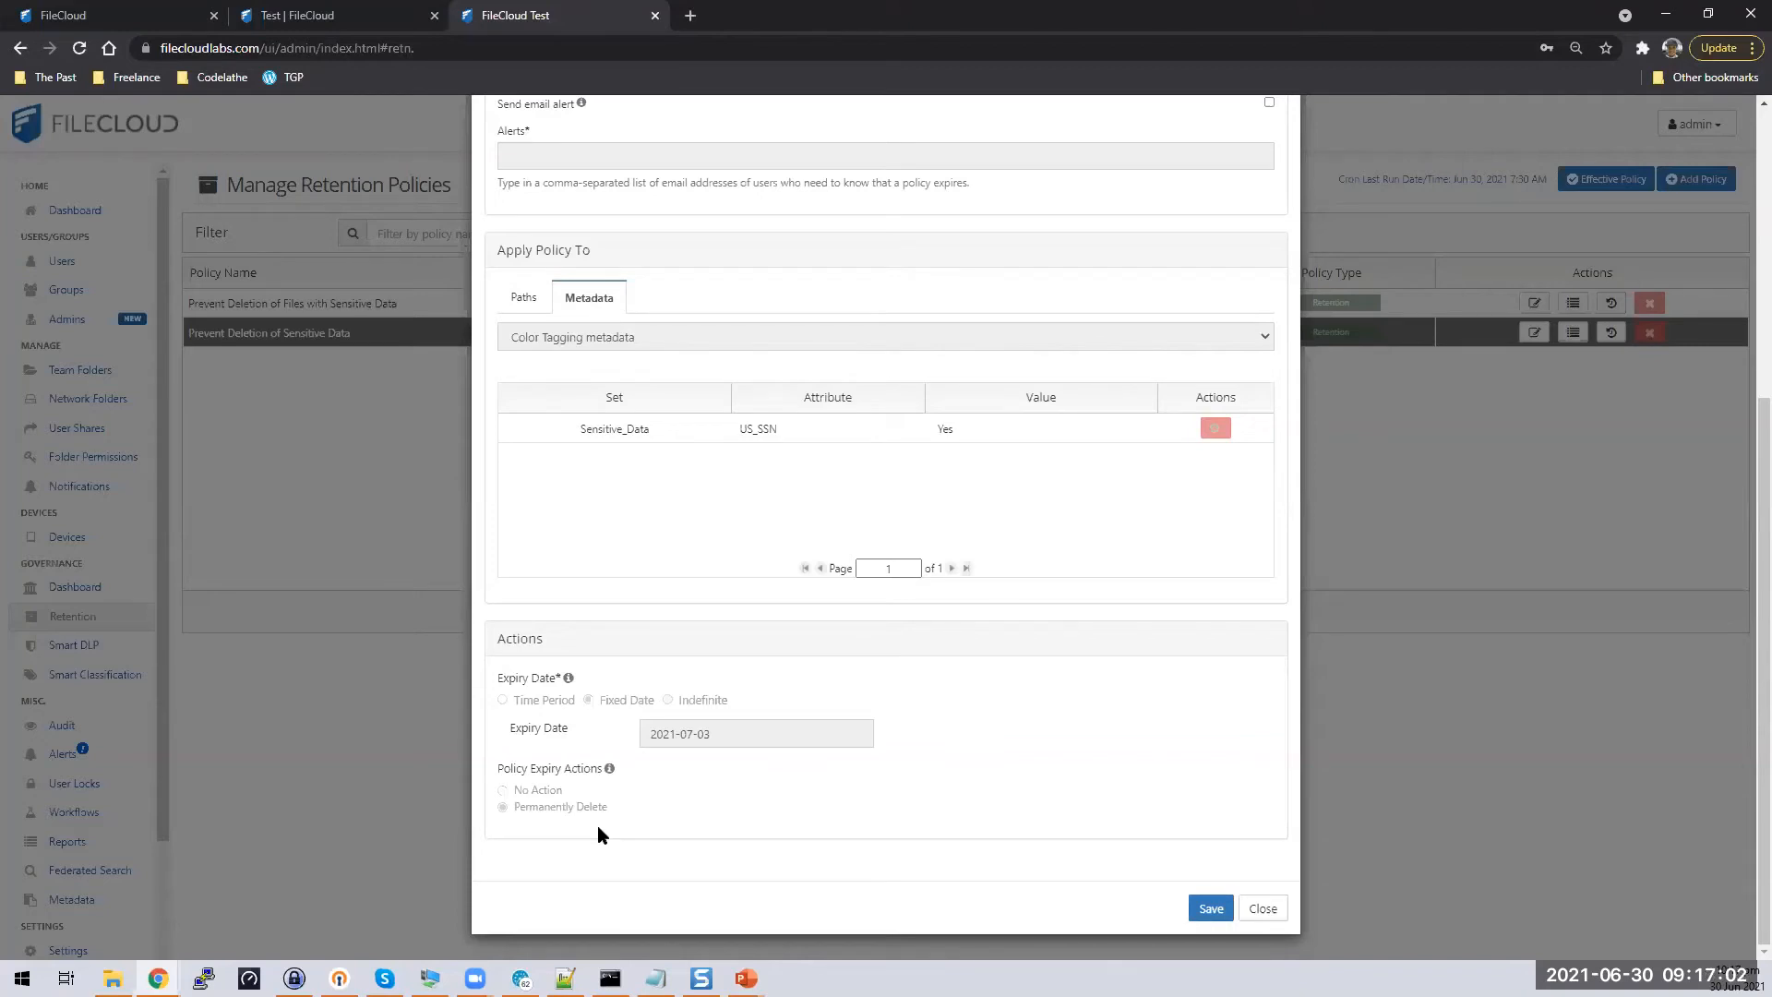
Attempt to save, hit the duplicate-name error, then close the editor discarding changes
click(1263, 908)
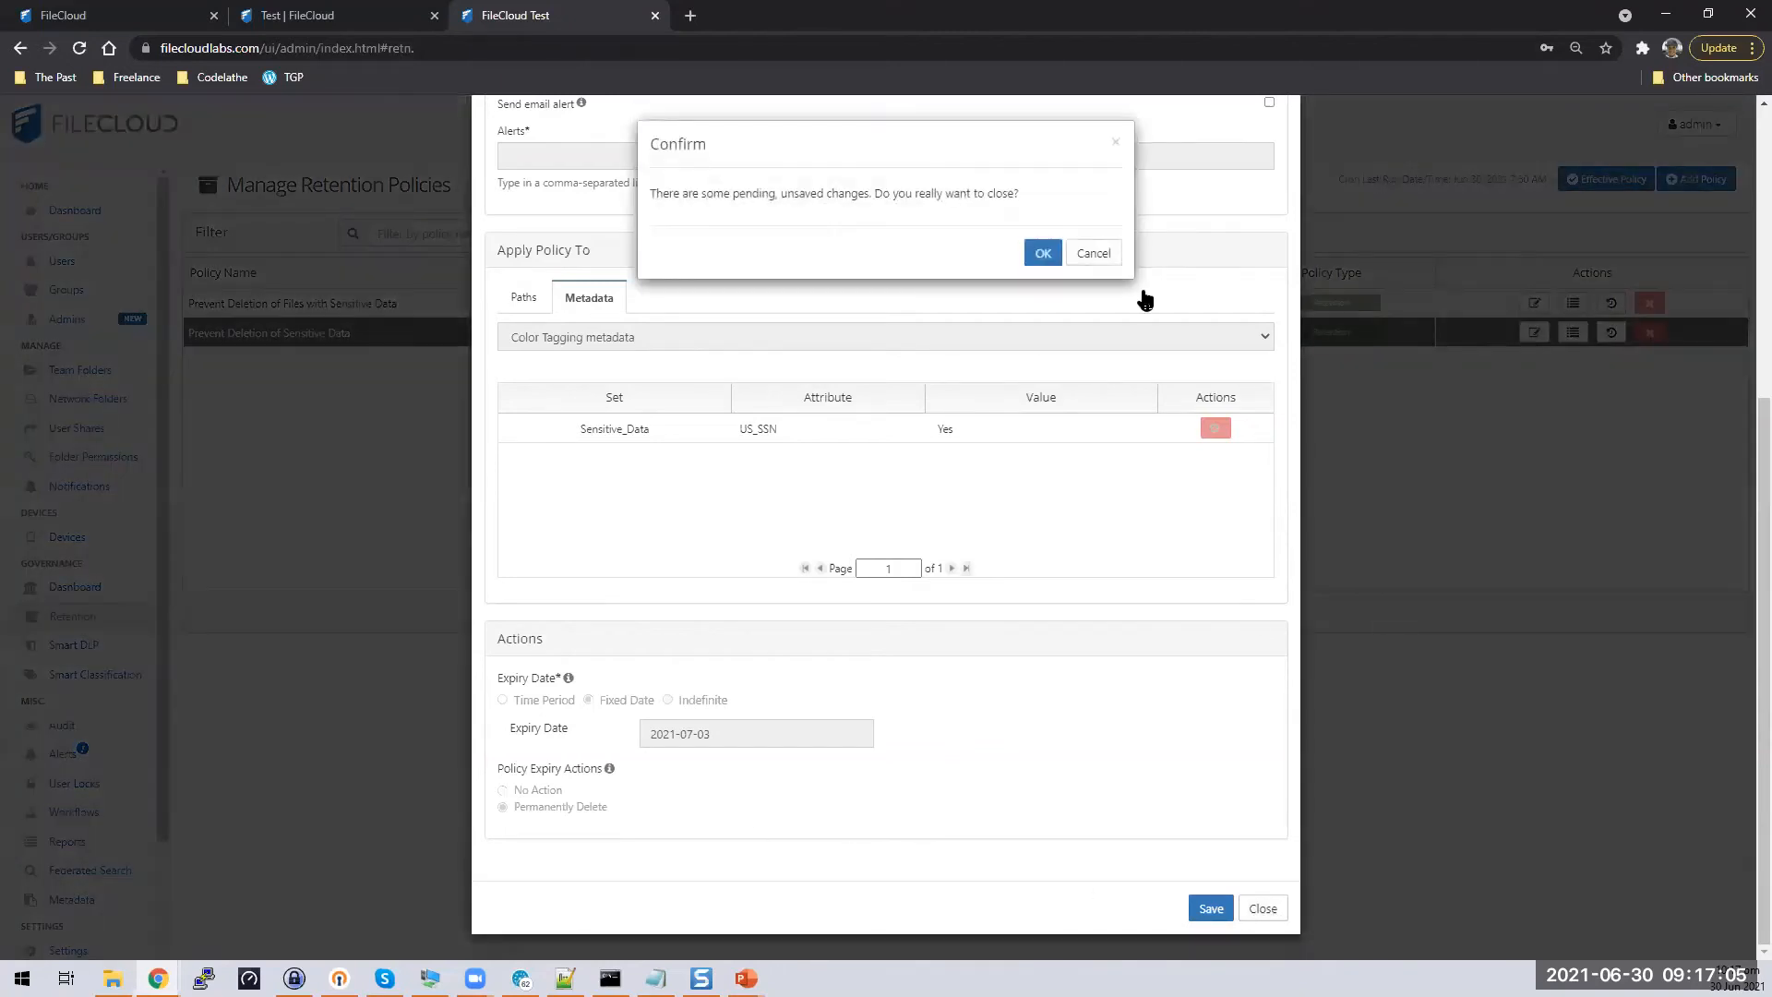
click(1093, 254)
click(1211, 908)
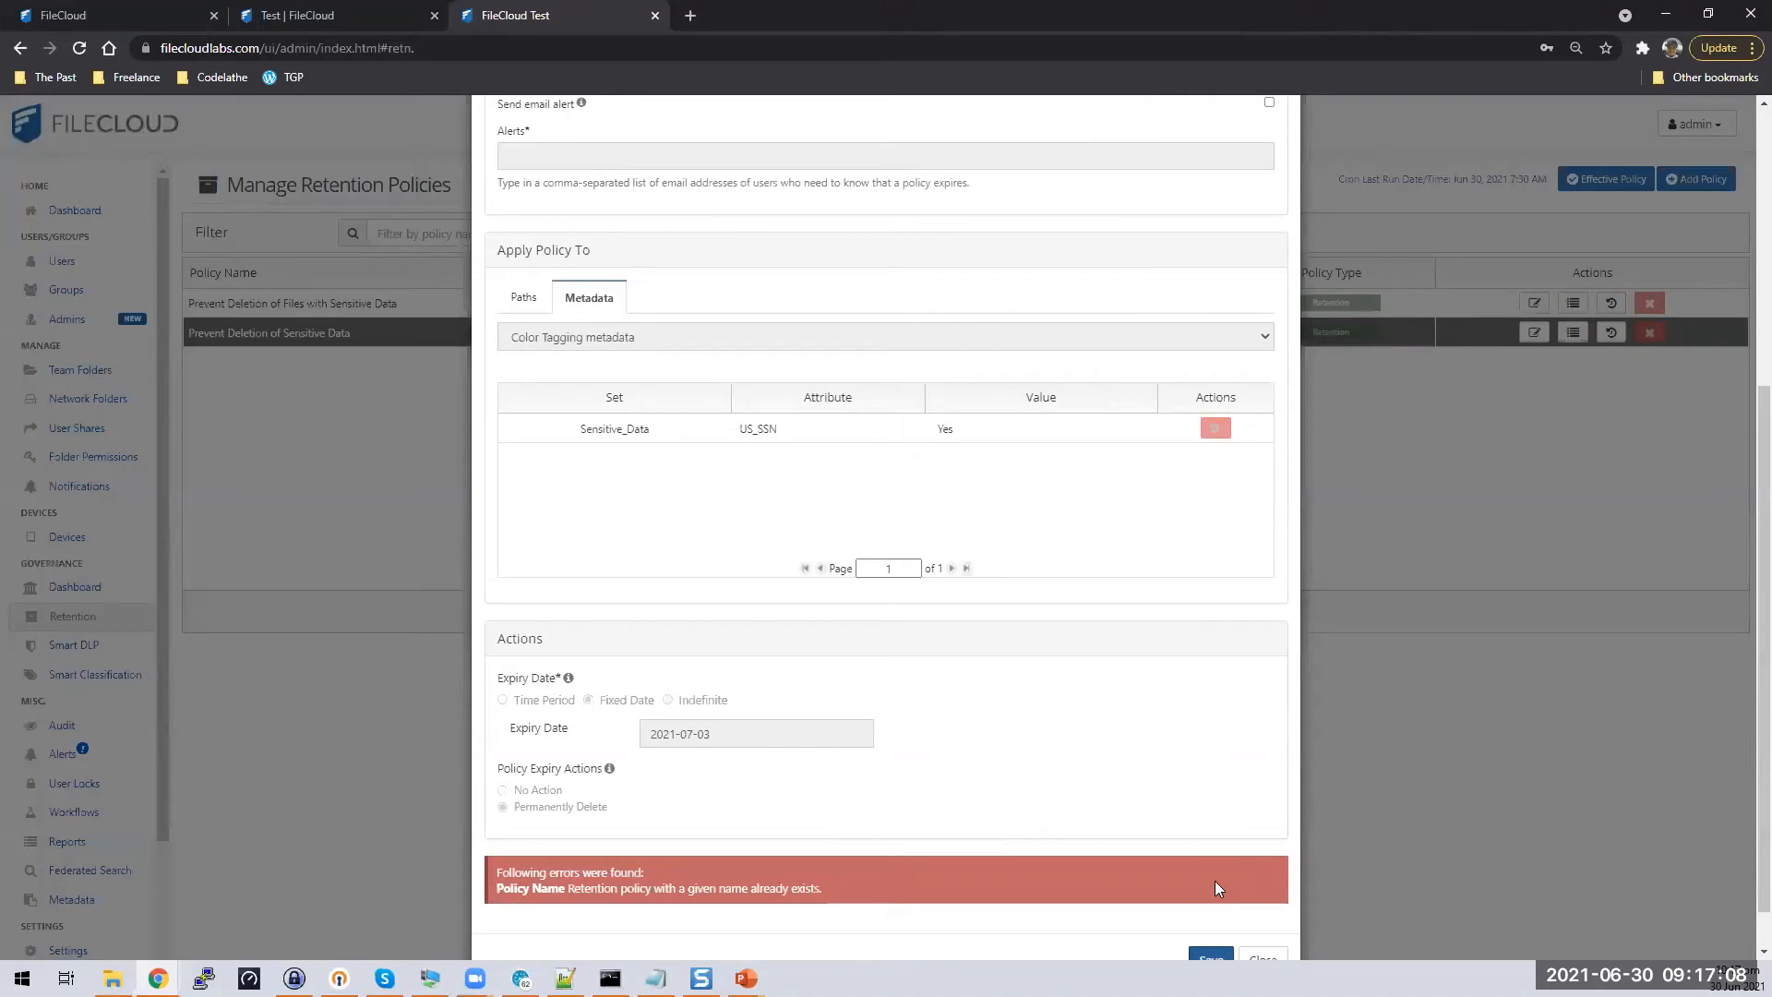
scroll(1177, 771, up, 4)
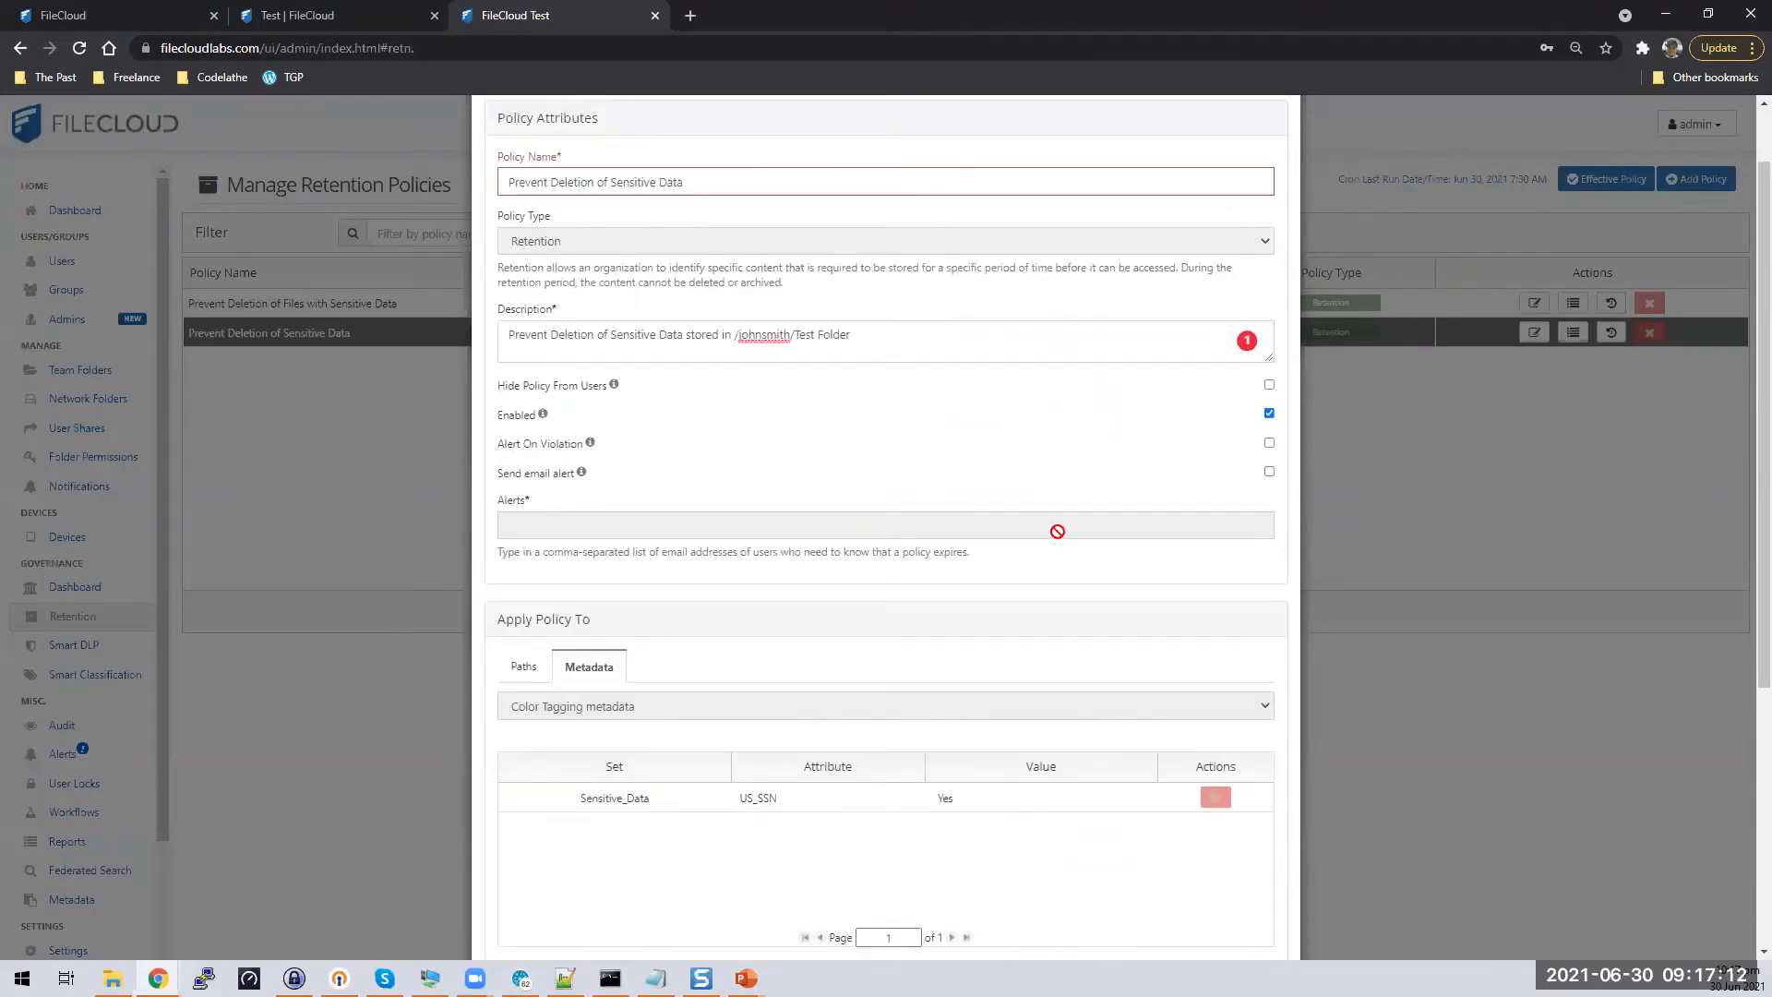
scroll(1257, 566, down, 4)
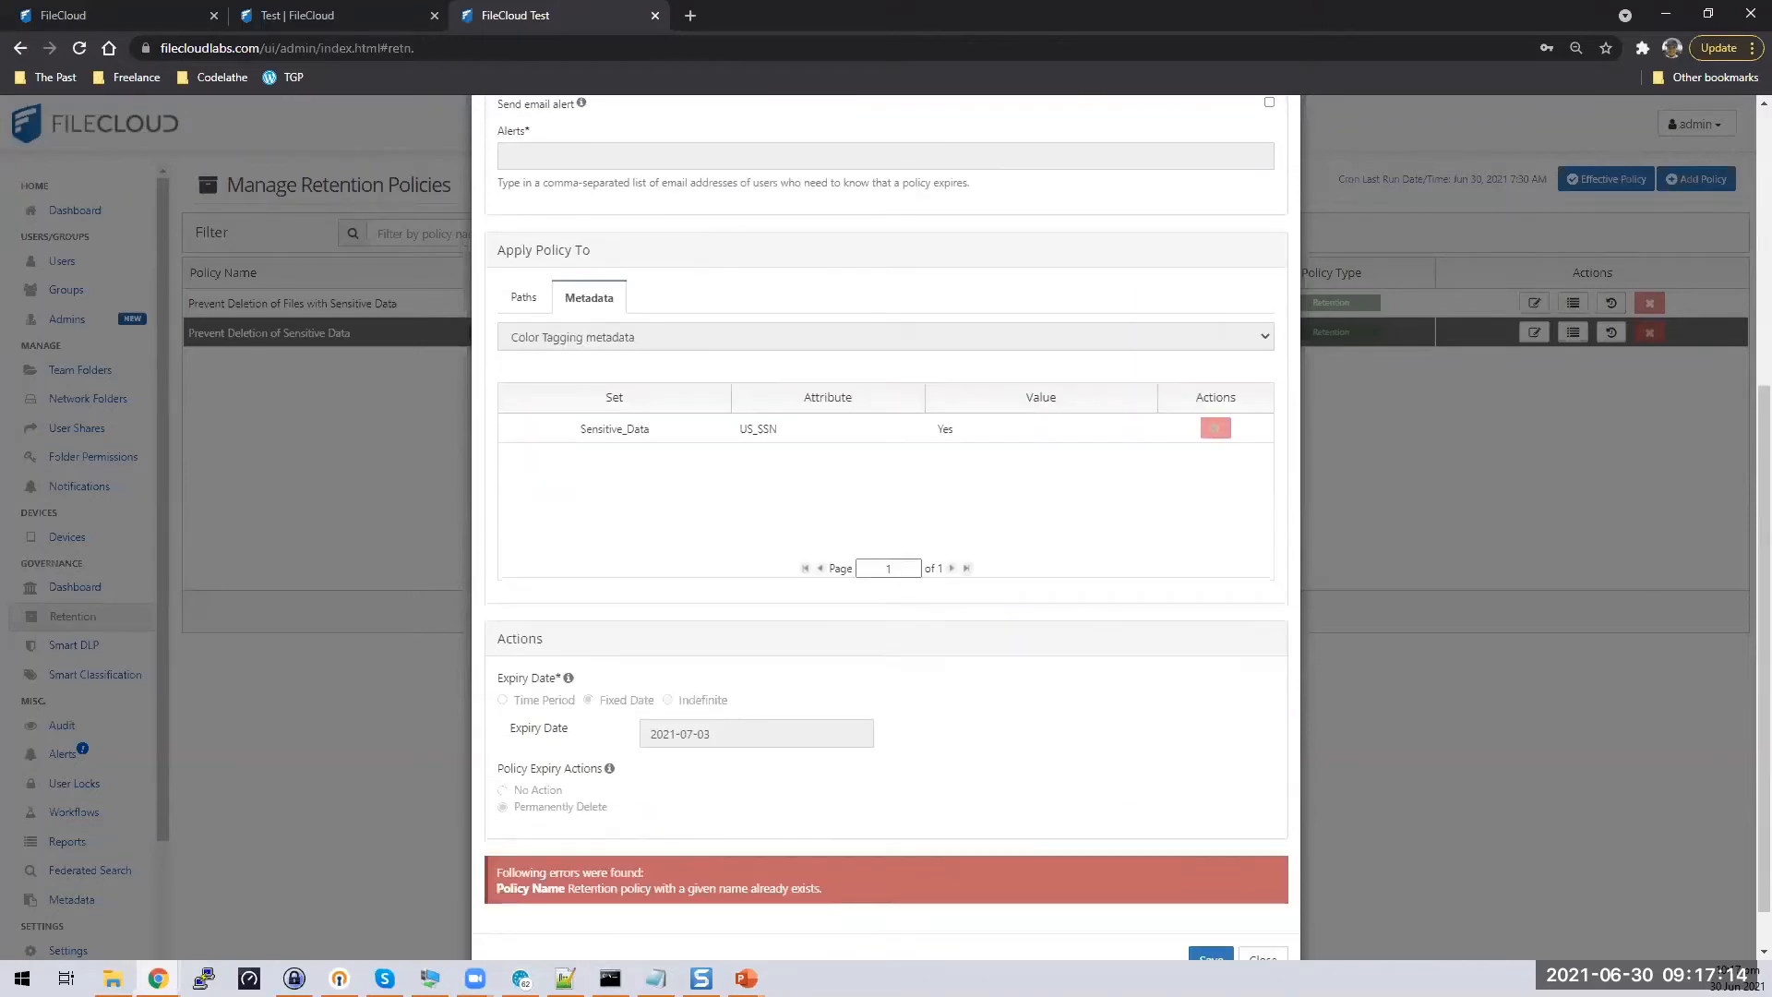
click(1264, 958)
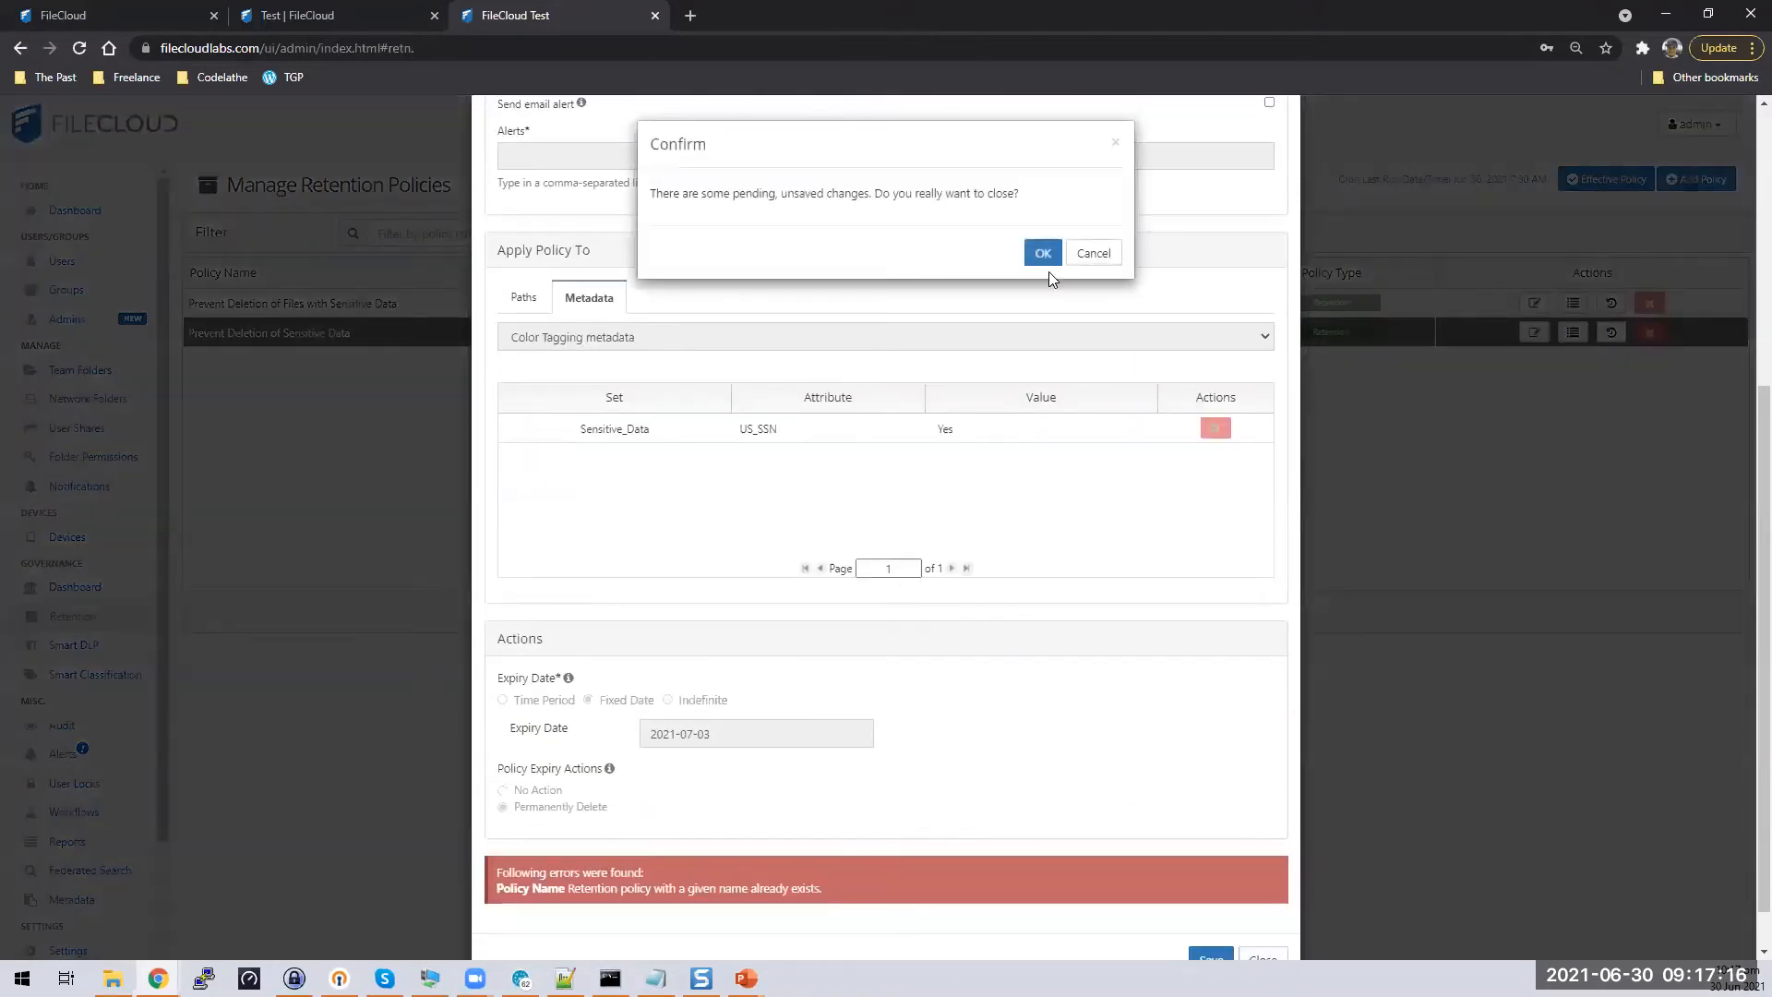
click(1033, 254)
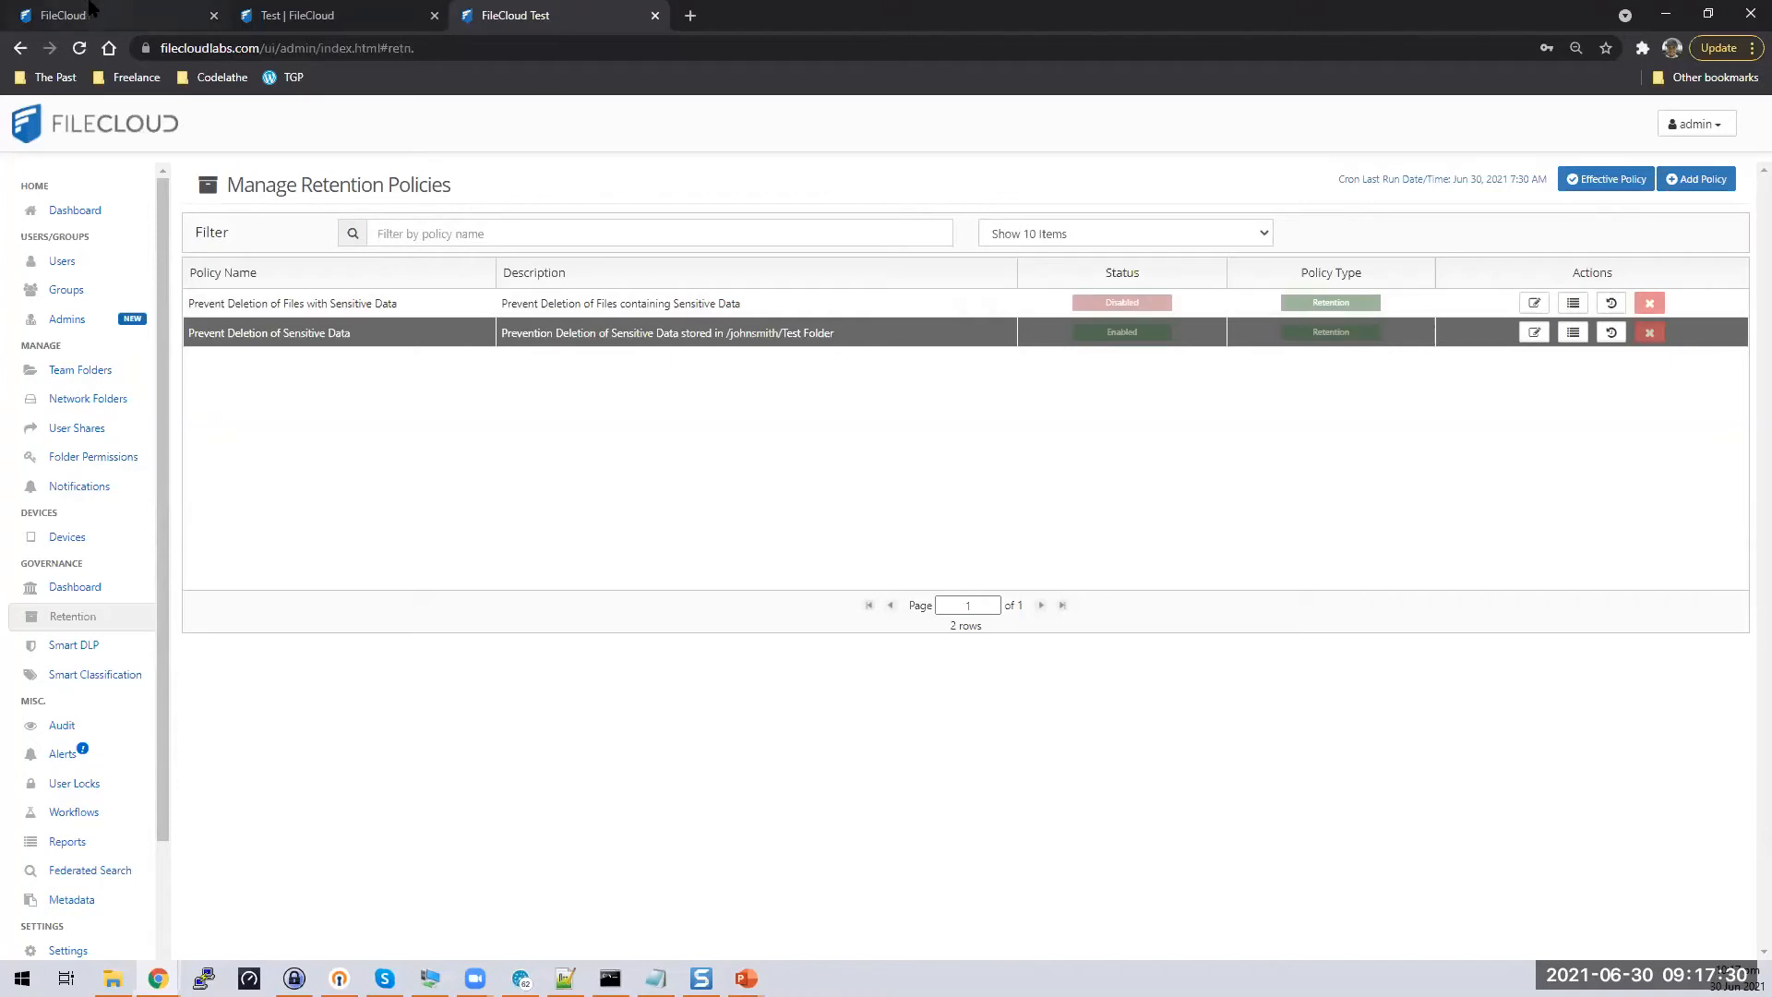
Open the user portal from the admin menu and enter the owner's account name and password
click(1718, 125)
click(1667, 175)
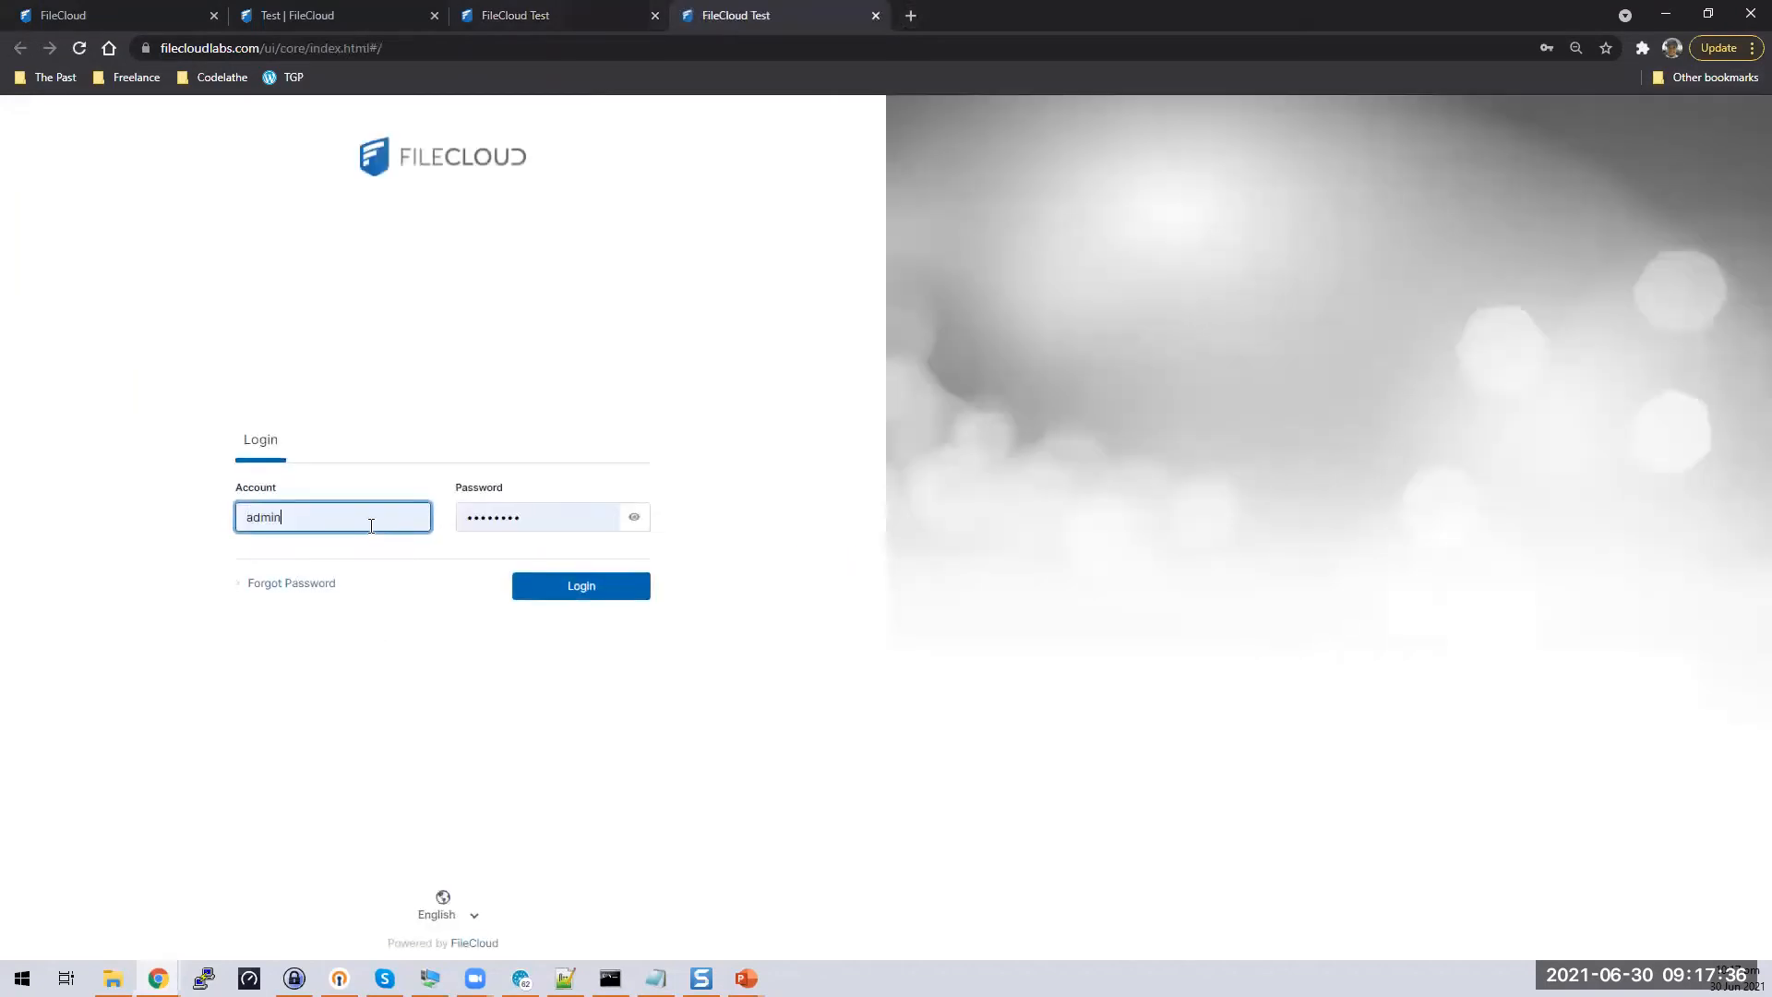
drag(366, 523, 17, 515)
text(johnsmith)
key(Tab)
text(p)
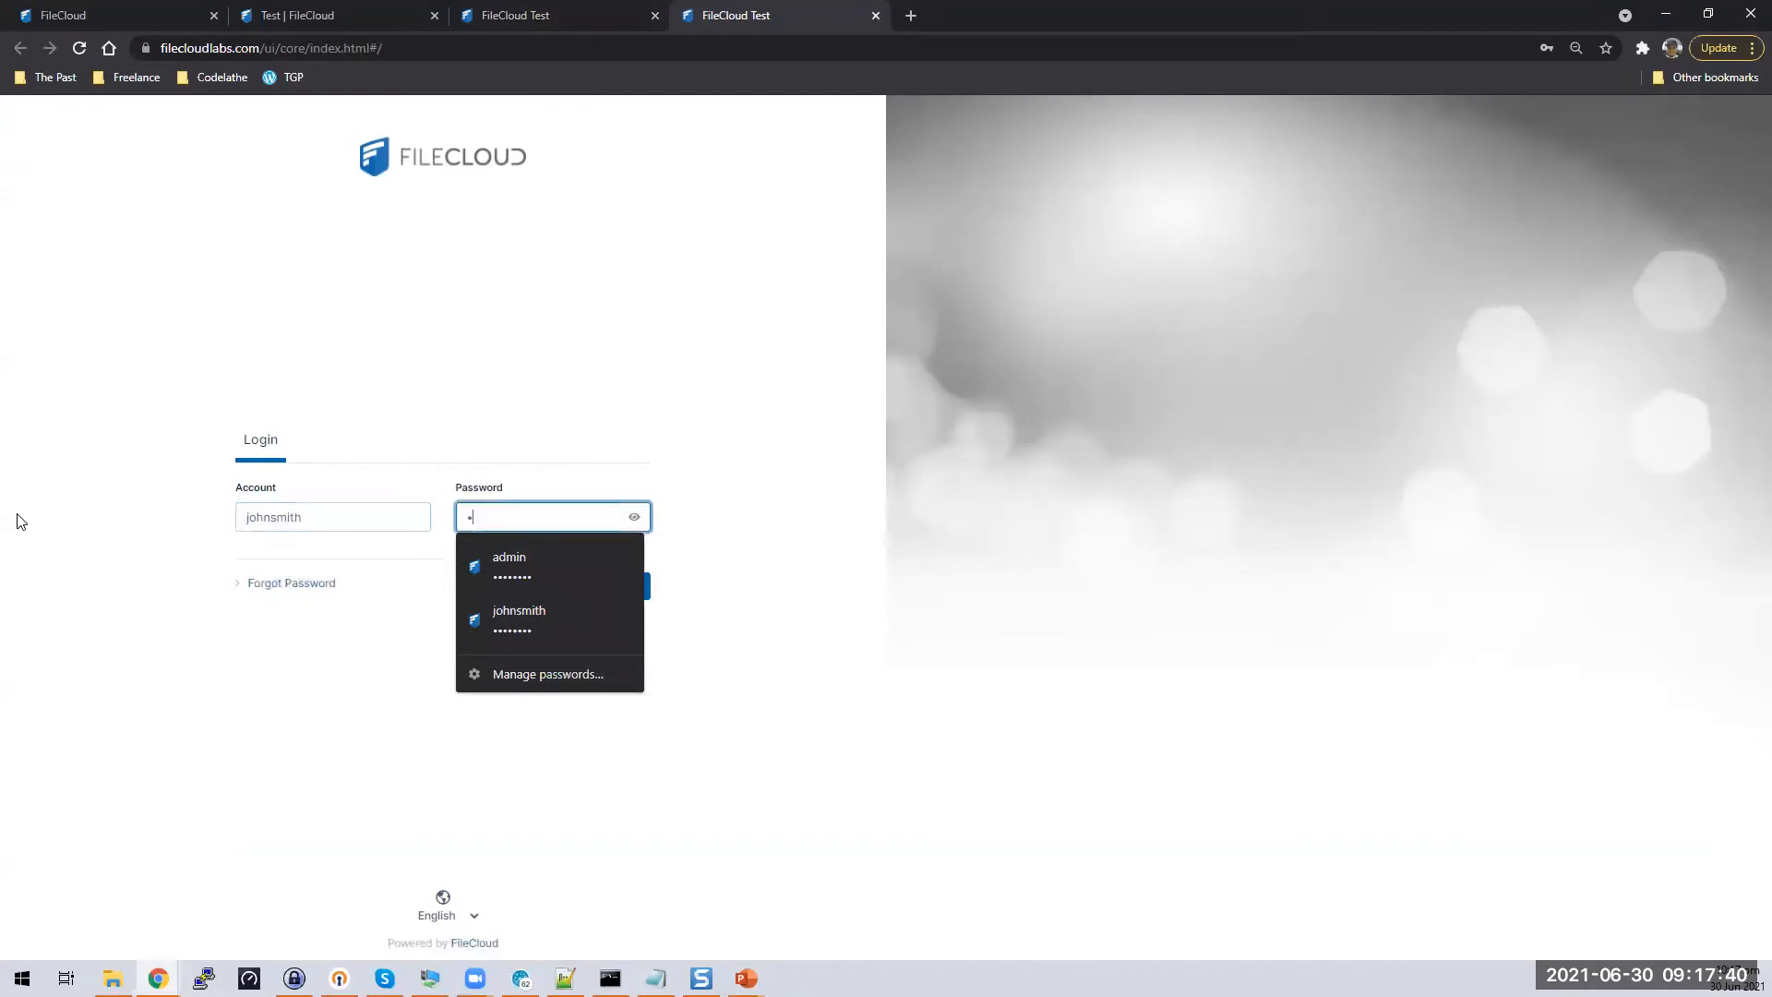
key(Return)
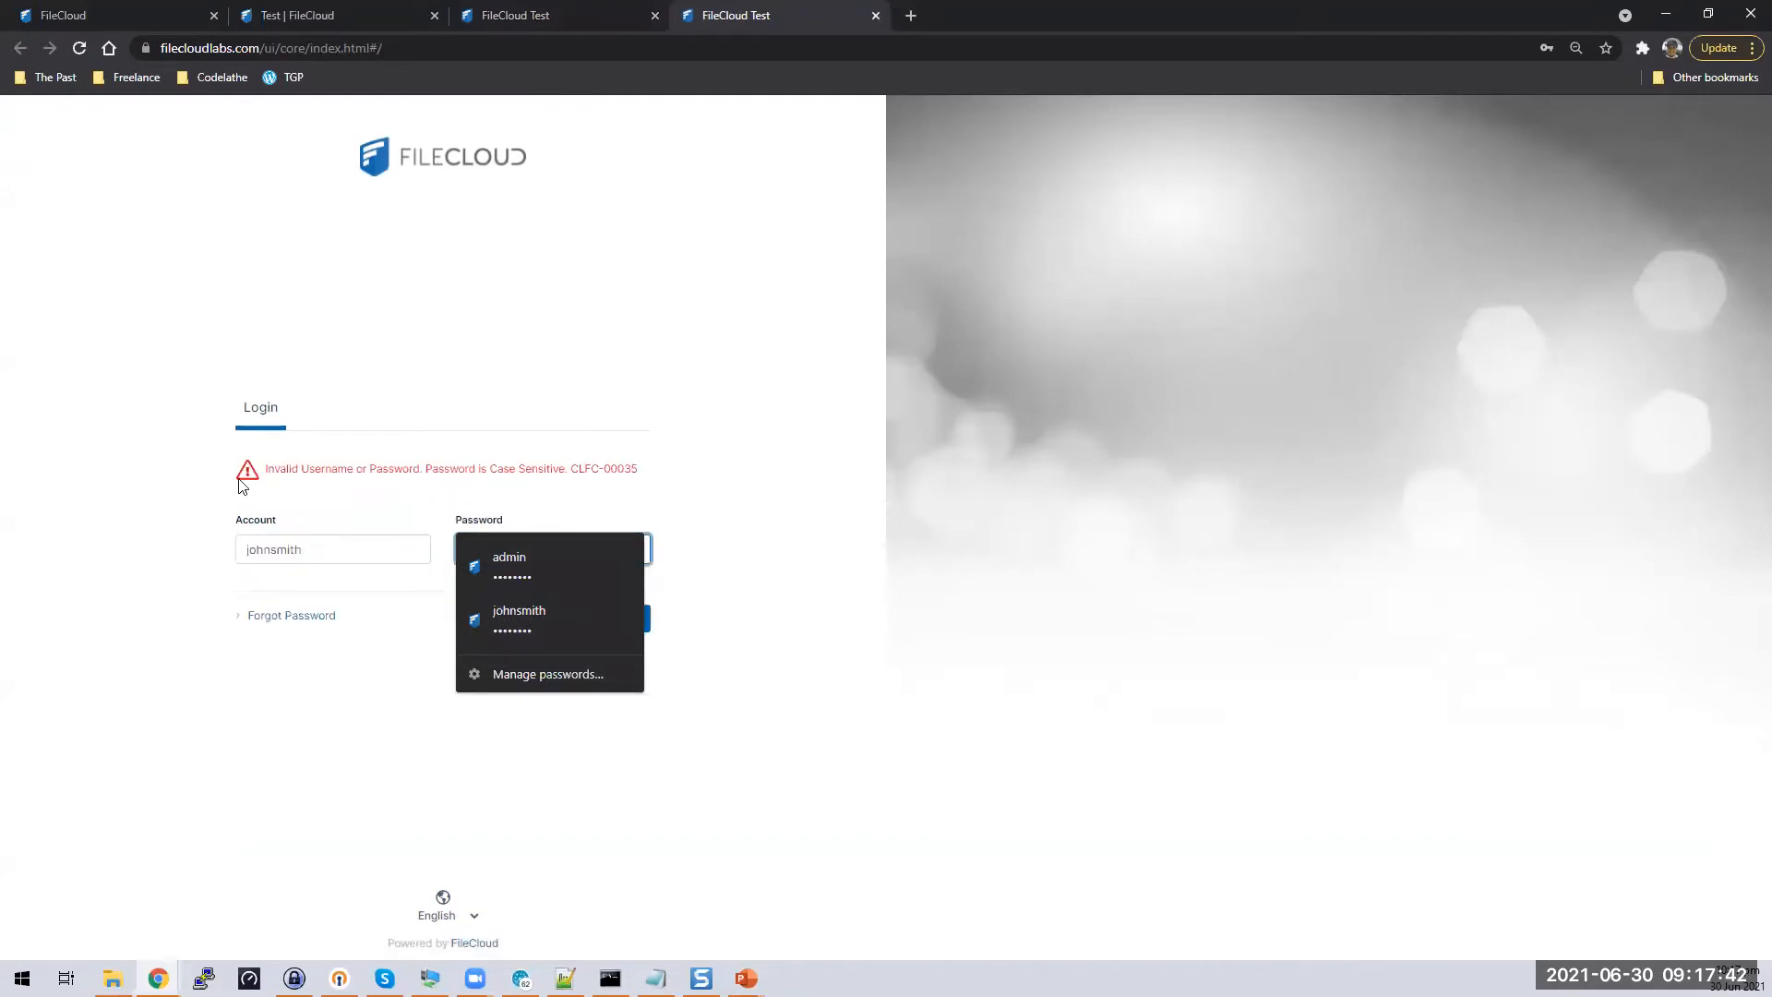
Re-enter the password to sign in, then open My Files > Test Folder
click(712, 516)
drag(591, 545, 238, 564)
text(••)
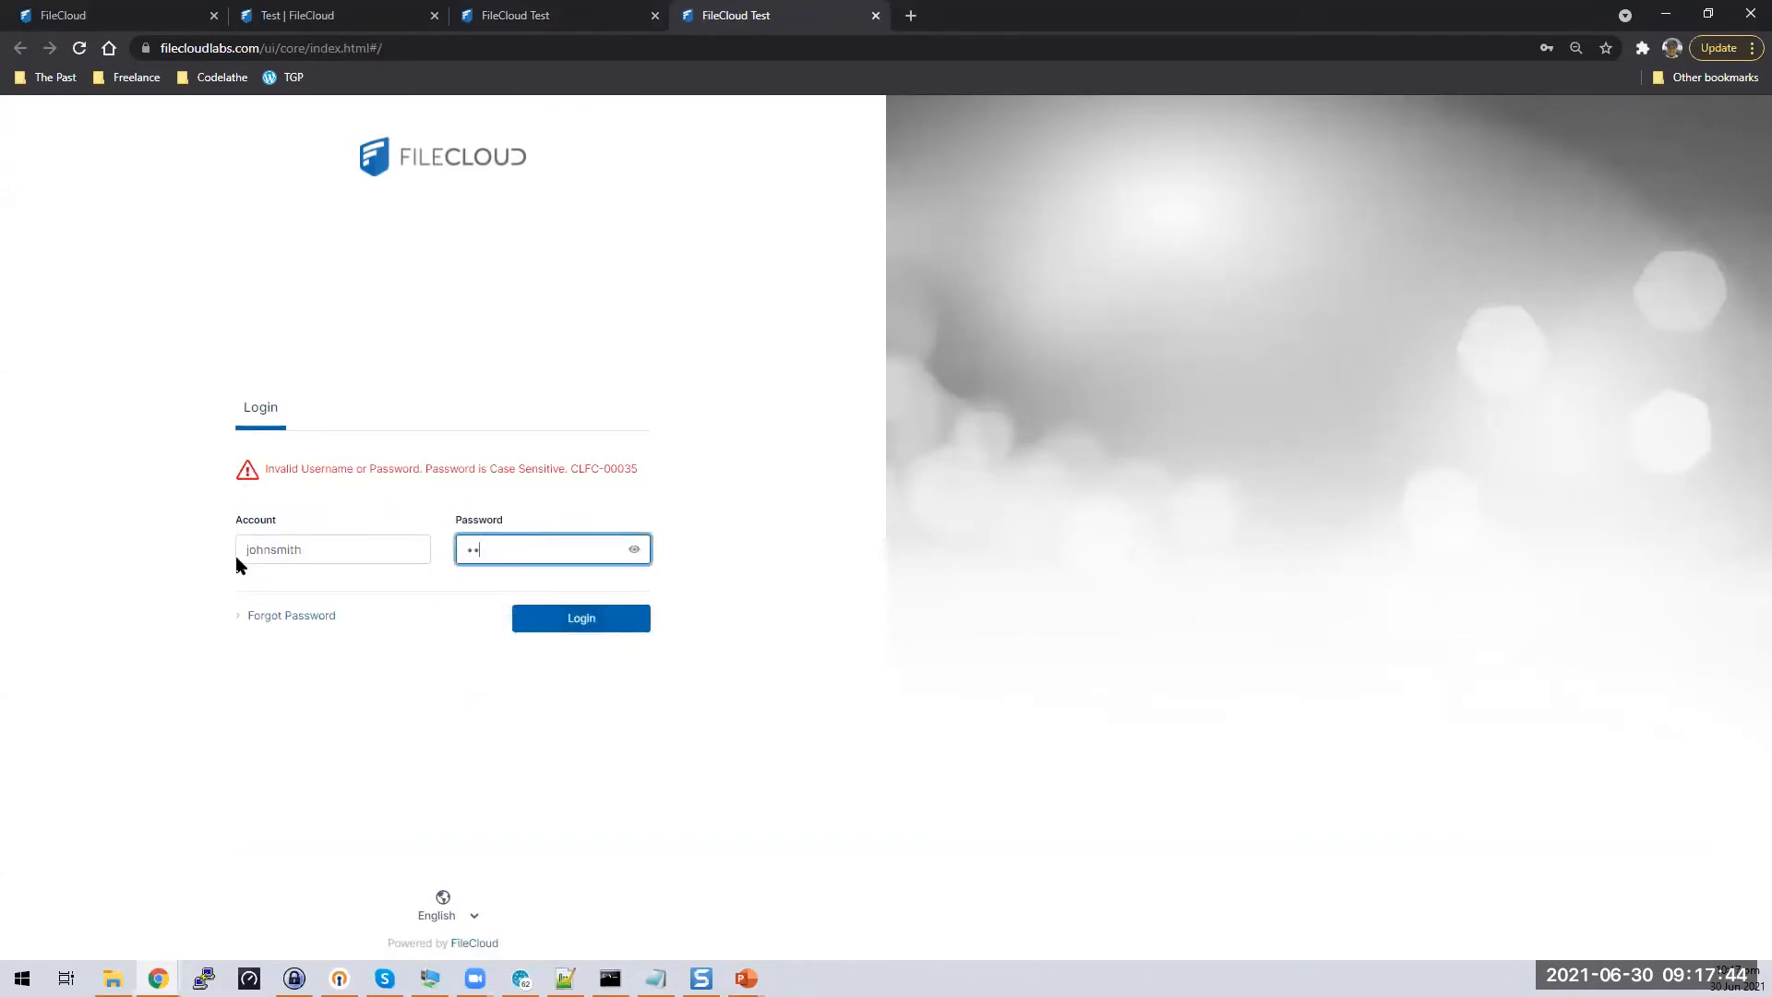
text(•••••)
key(Return)
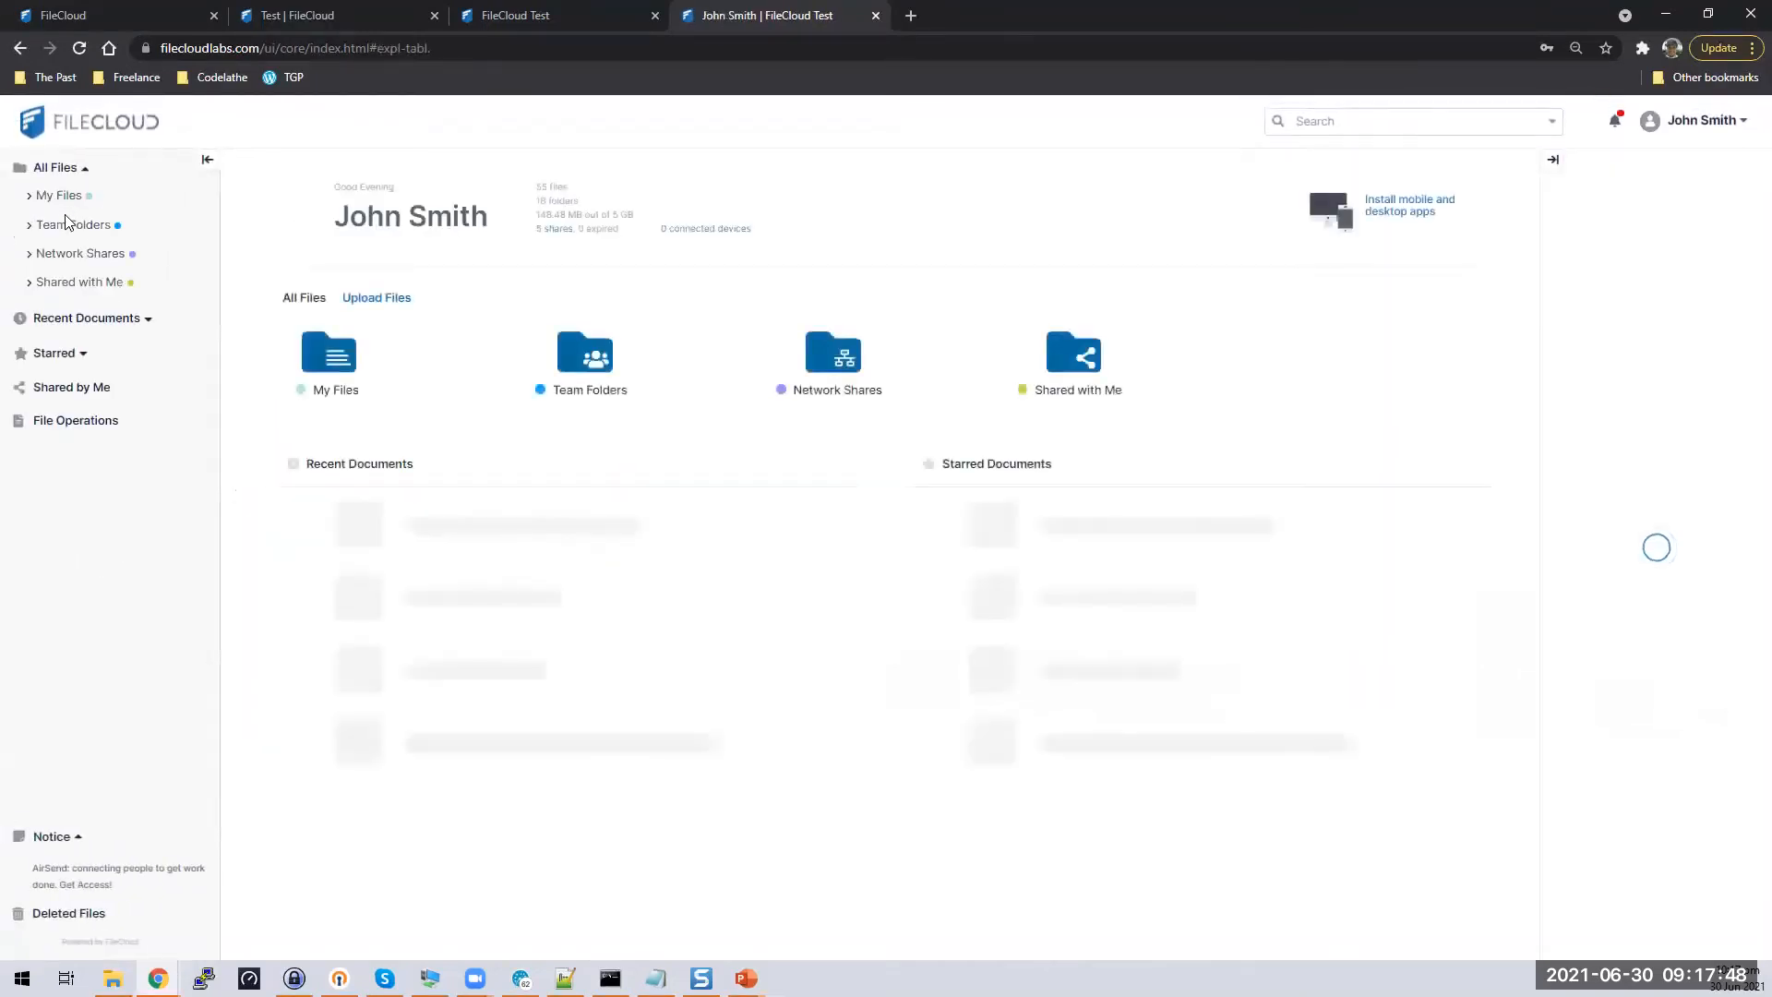
click(340, 358)
click(356, 331)
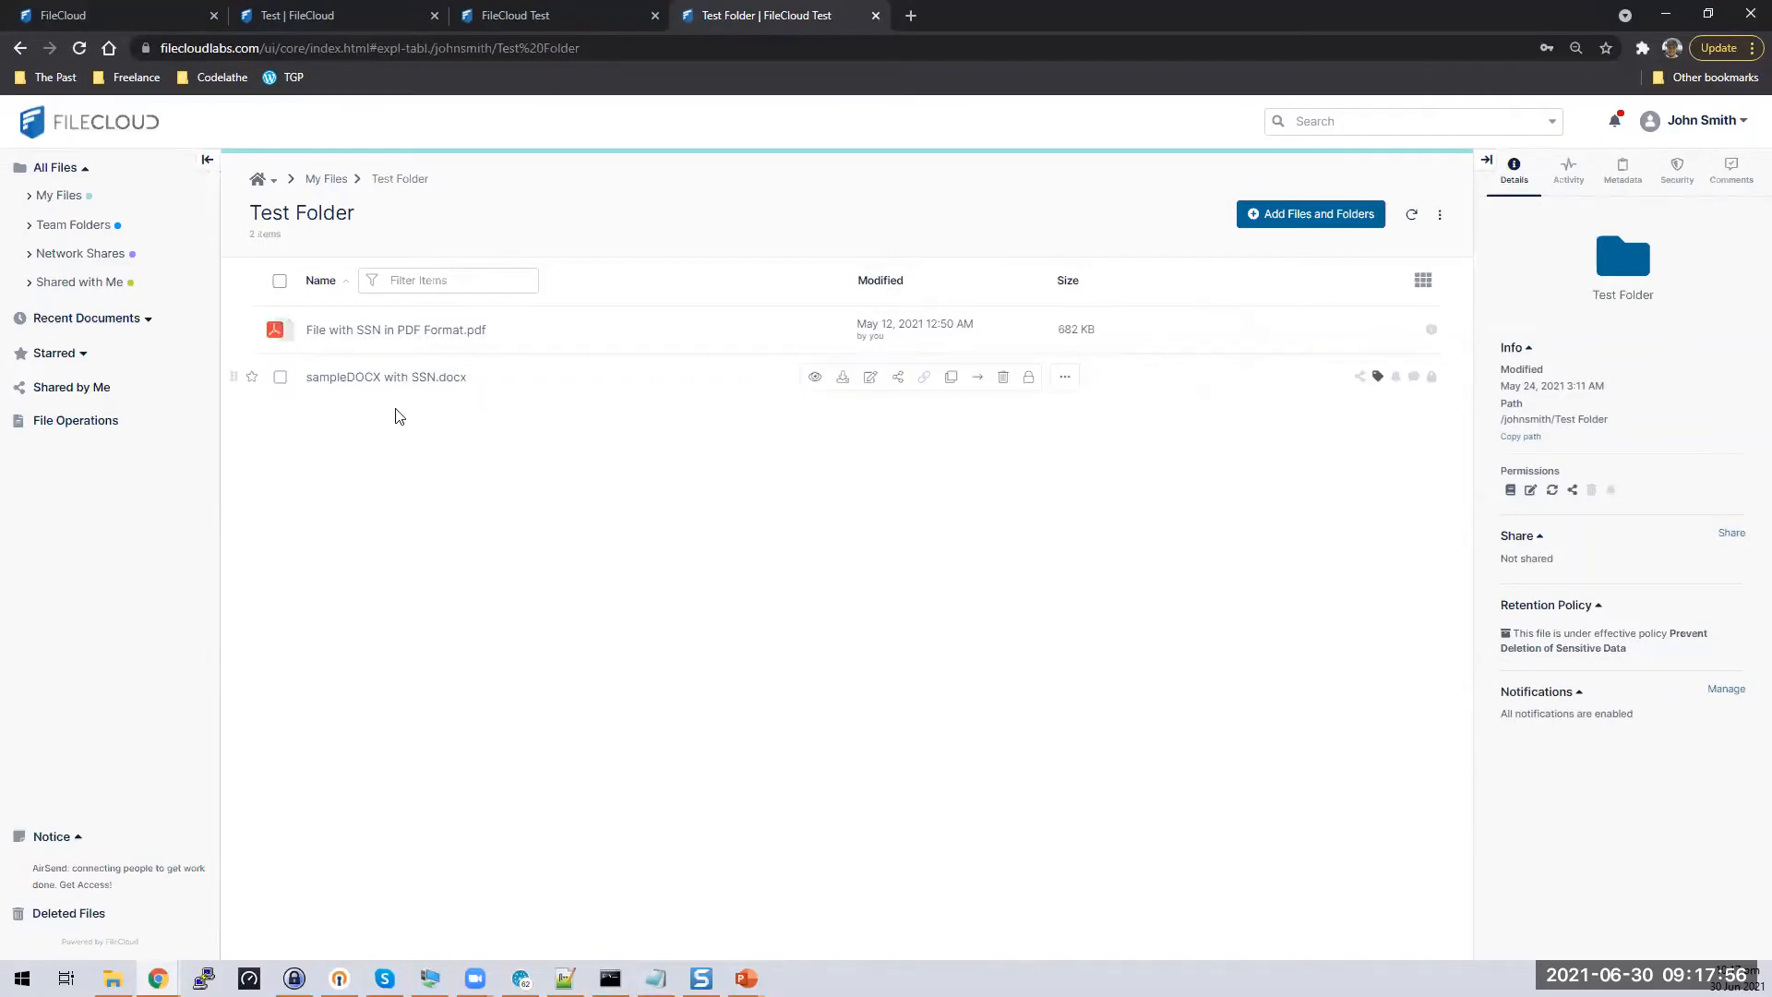
Confirm the SSN PDF's Sensitive_Data metadata shows US_SSN Yes
click(280, 332)
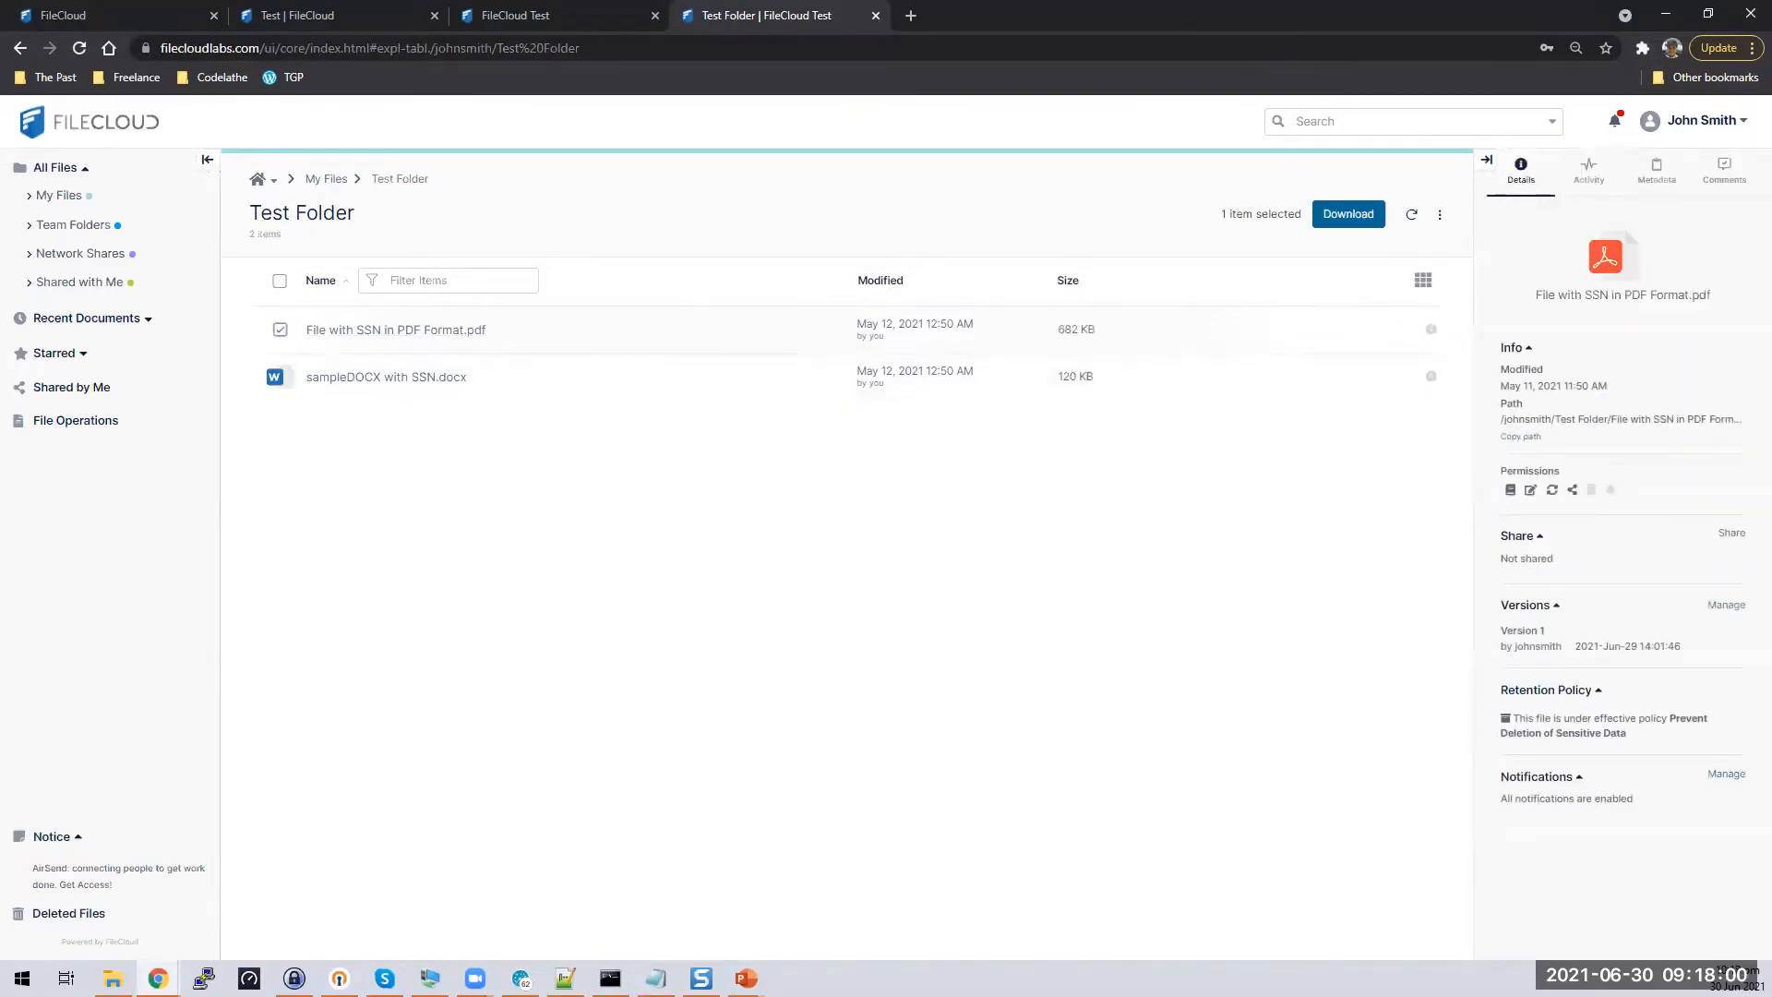
click(1644, 180)
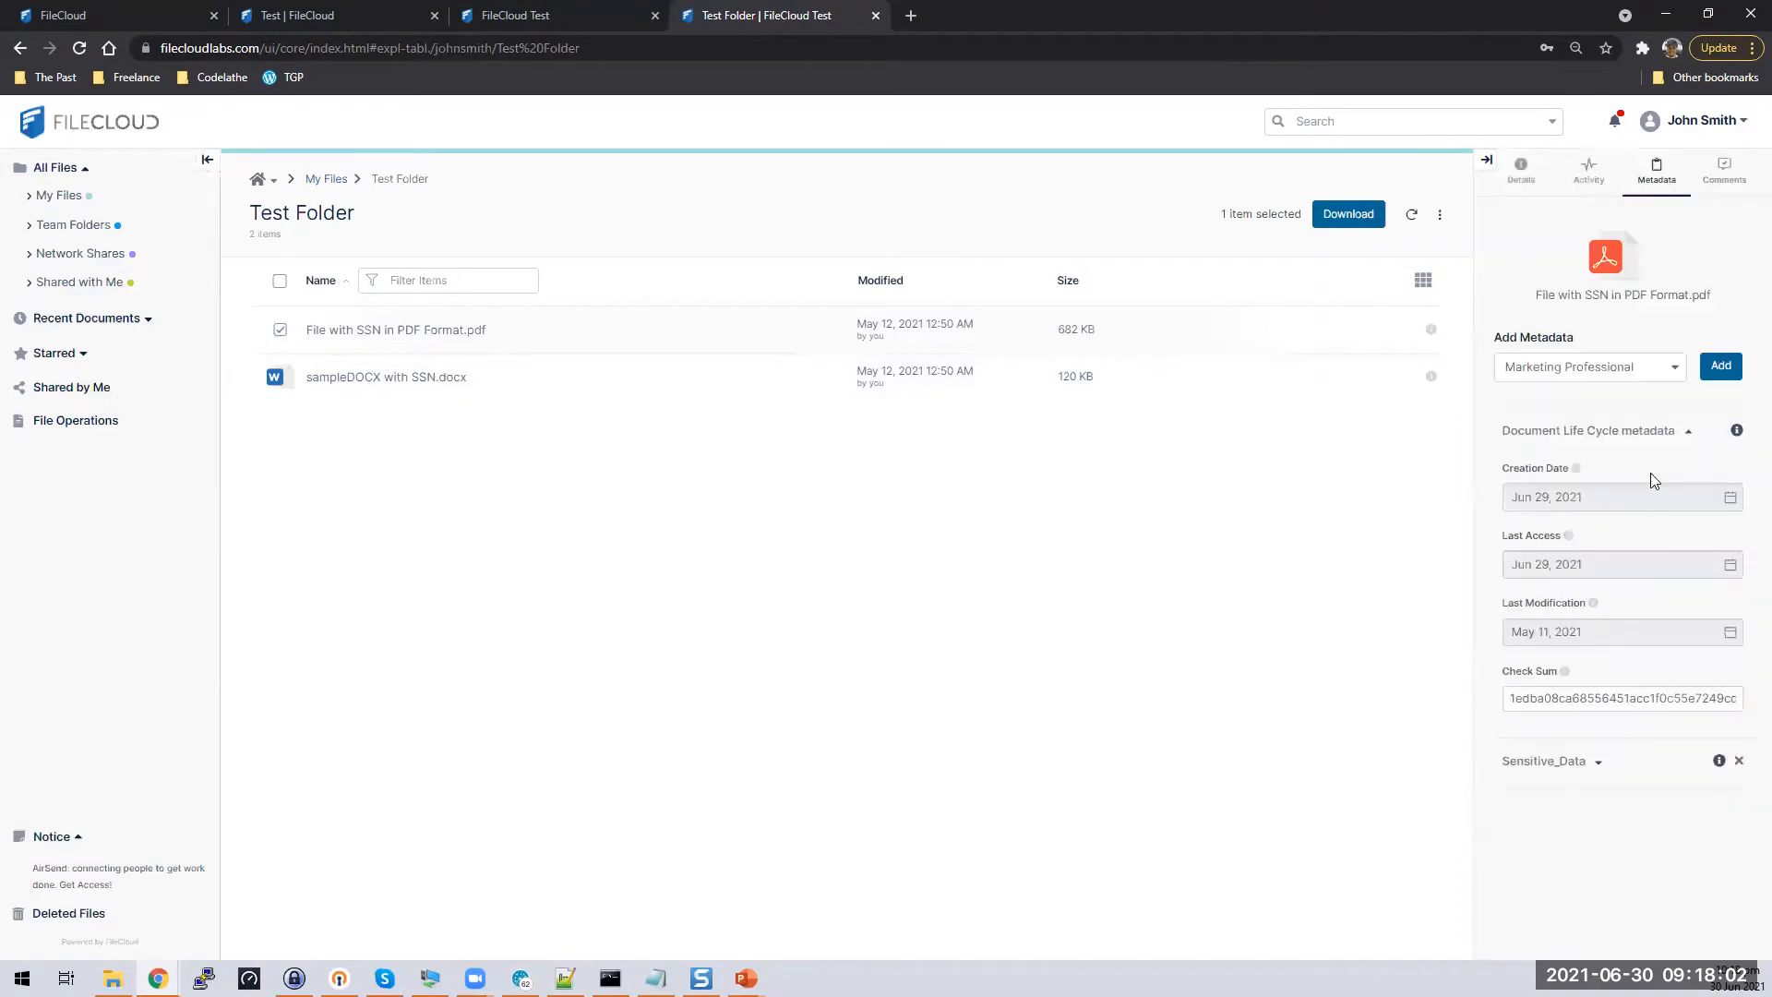
click(1688, 431)
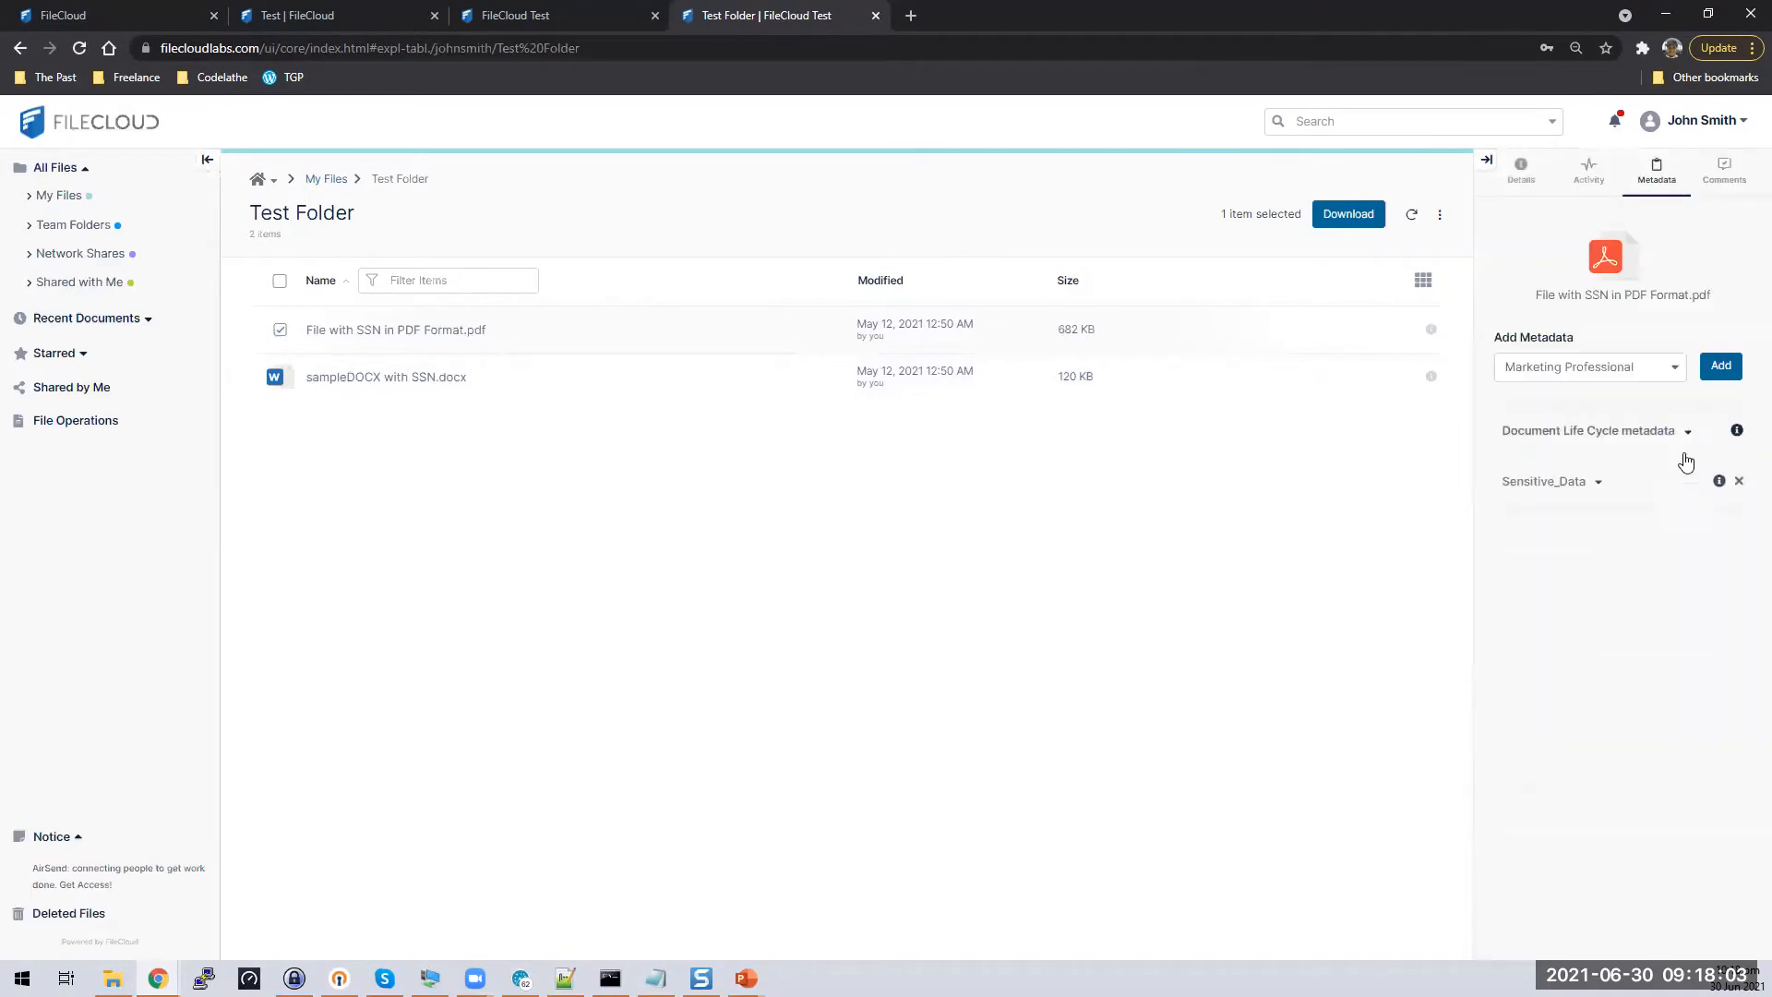
click(1601, 487)
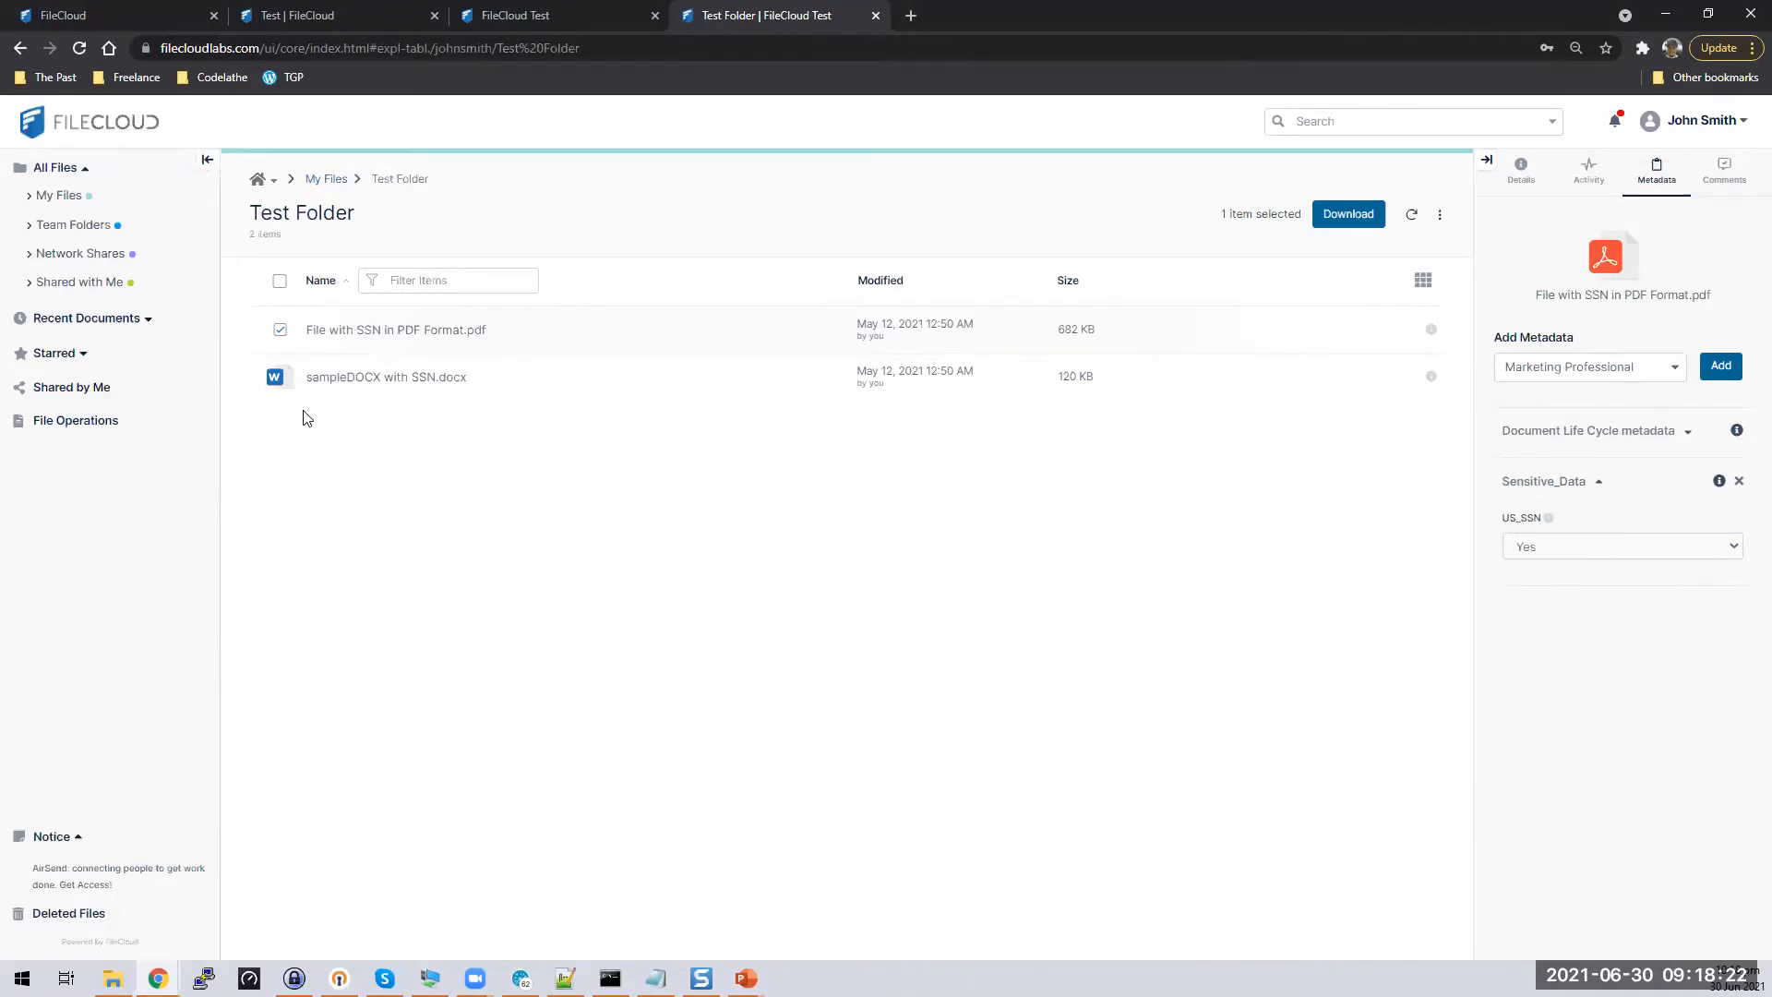
Check sampleDOCX with SSN.docx's US_SSN value and view its Prevent Deletion of Sensitive Data policy
click(279, 334)
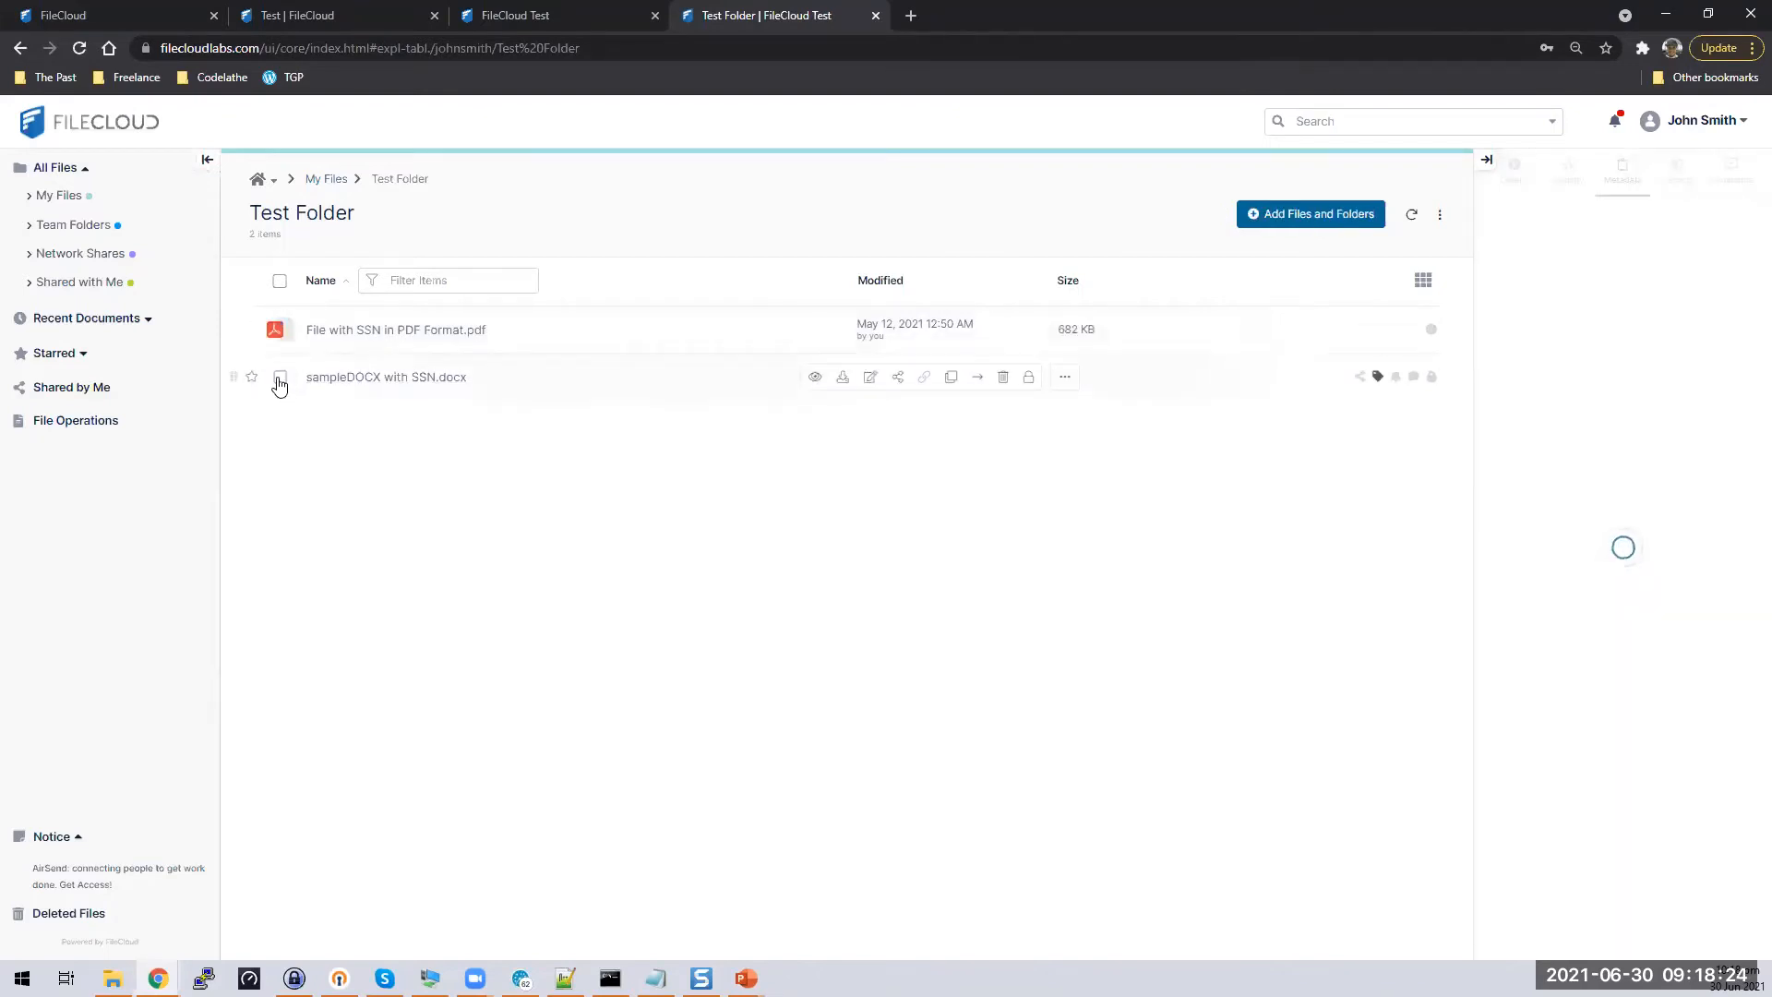
click(280, 378)
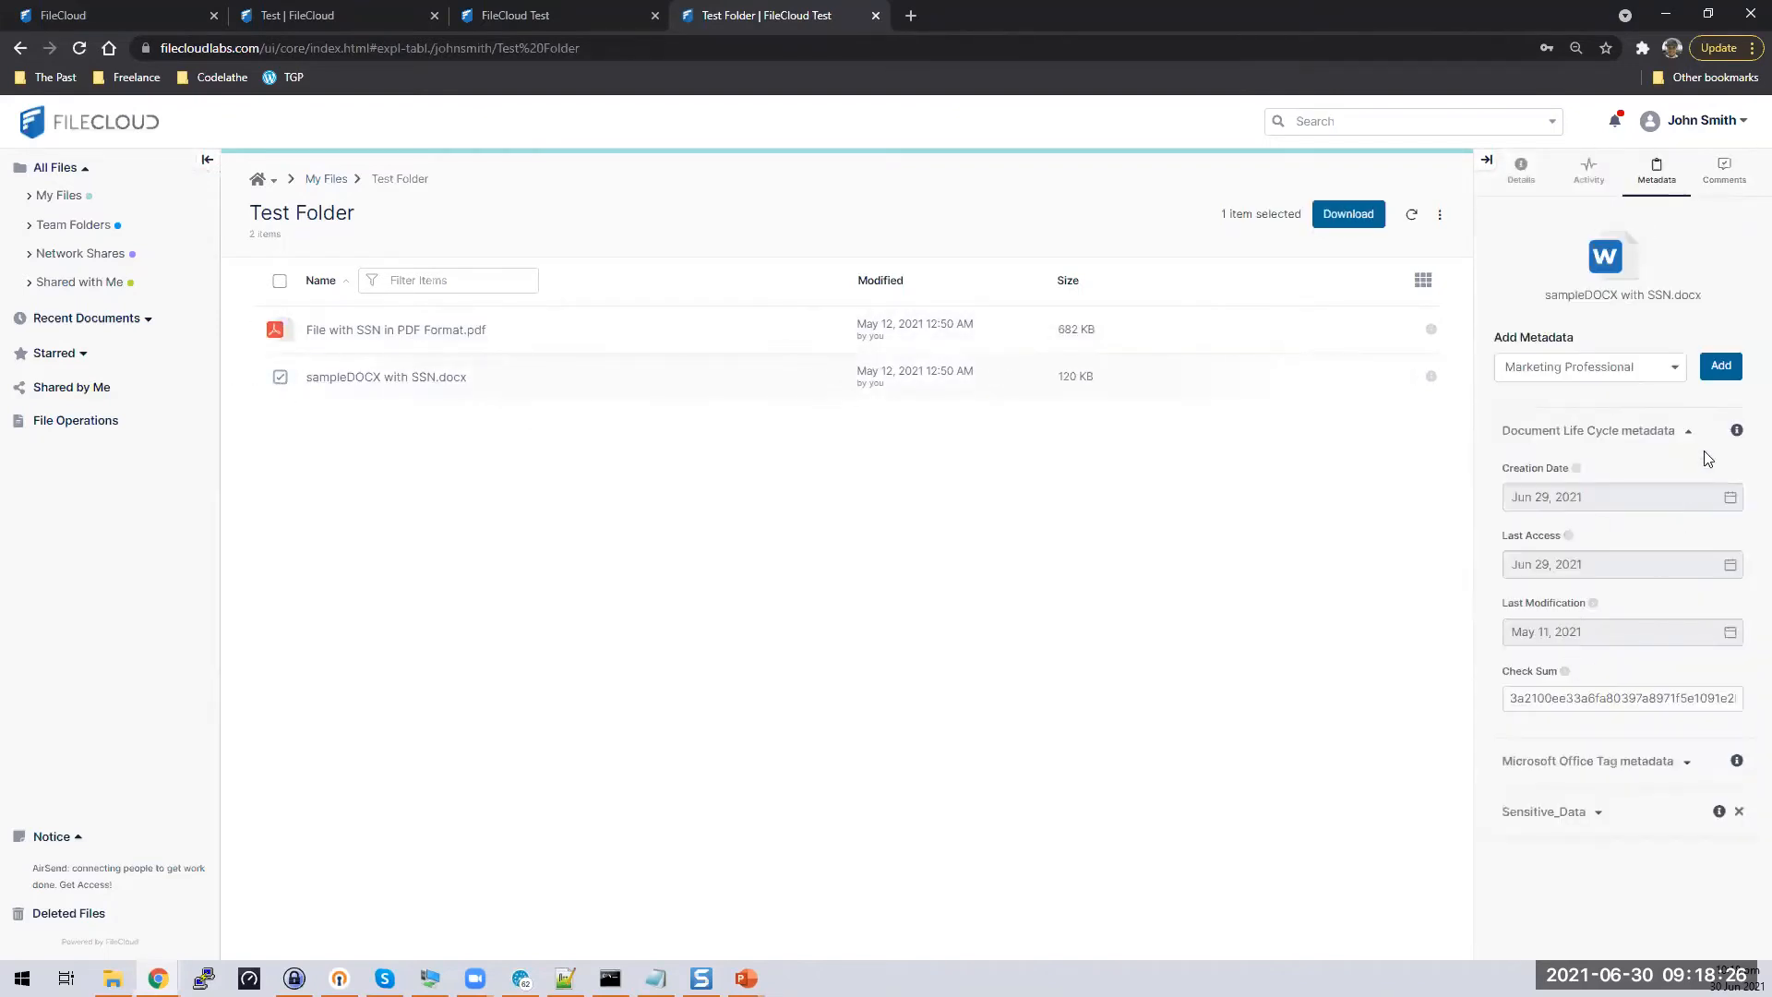
click(1687, 431)
click(1597, 533)
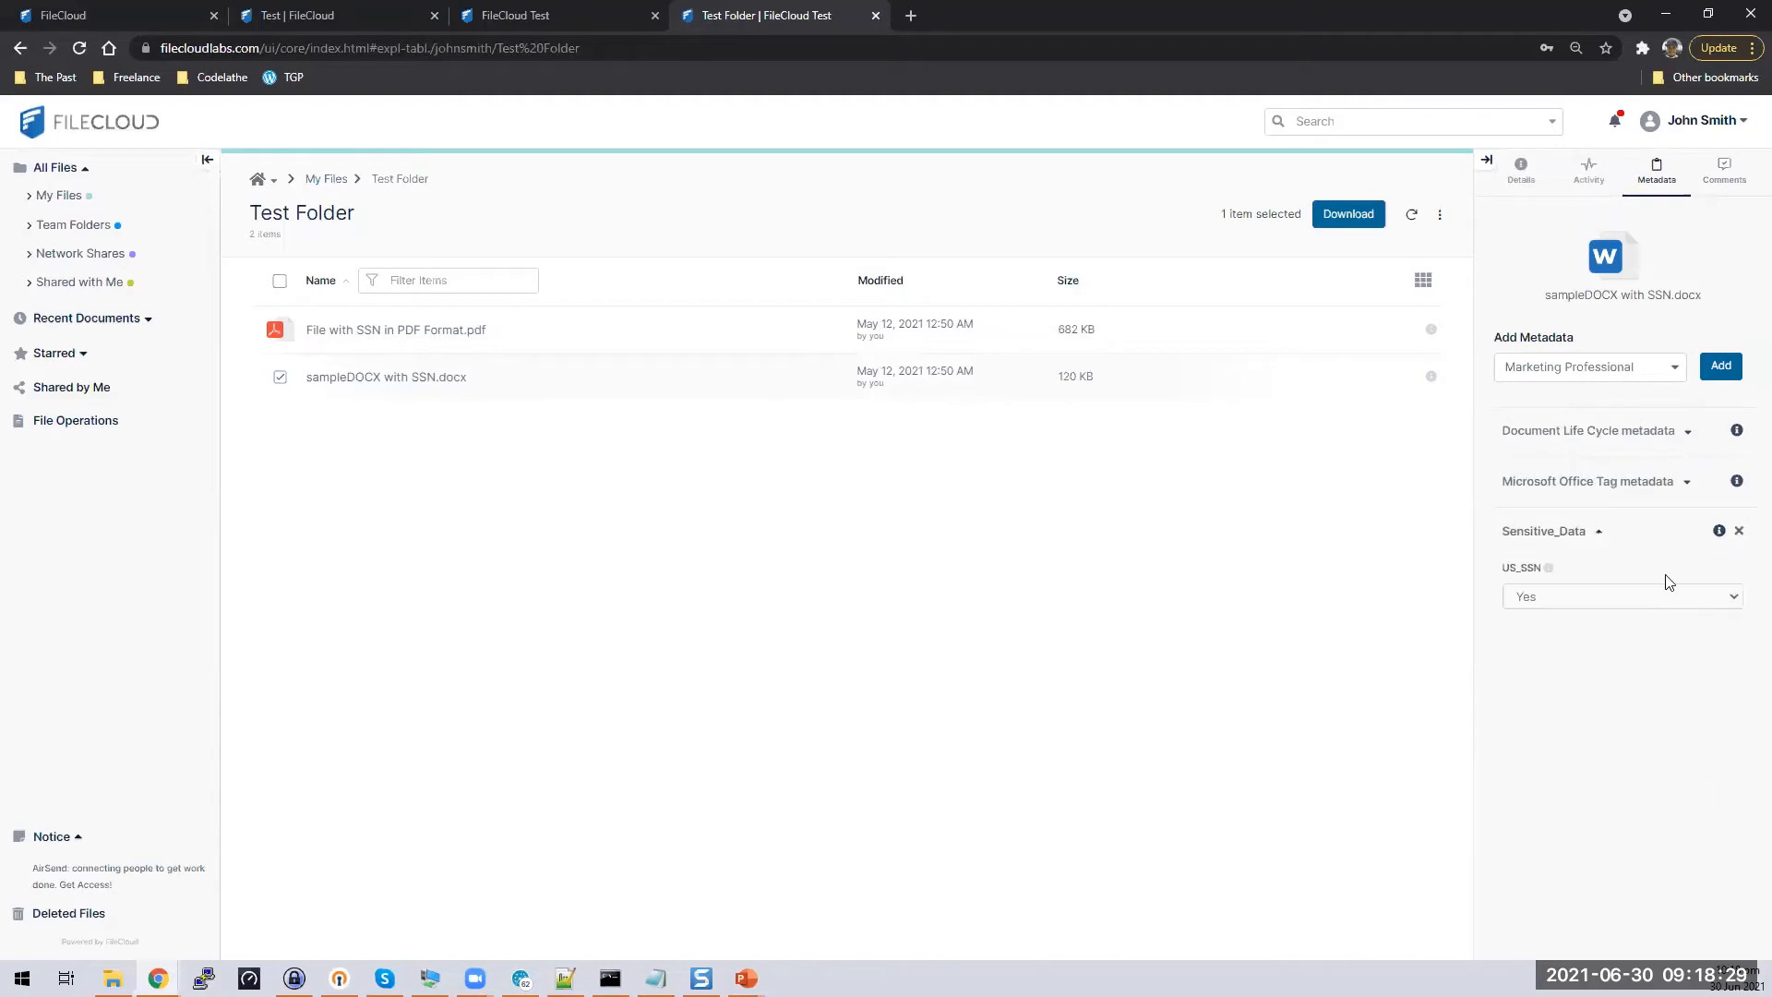
click(1523, 176)
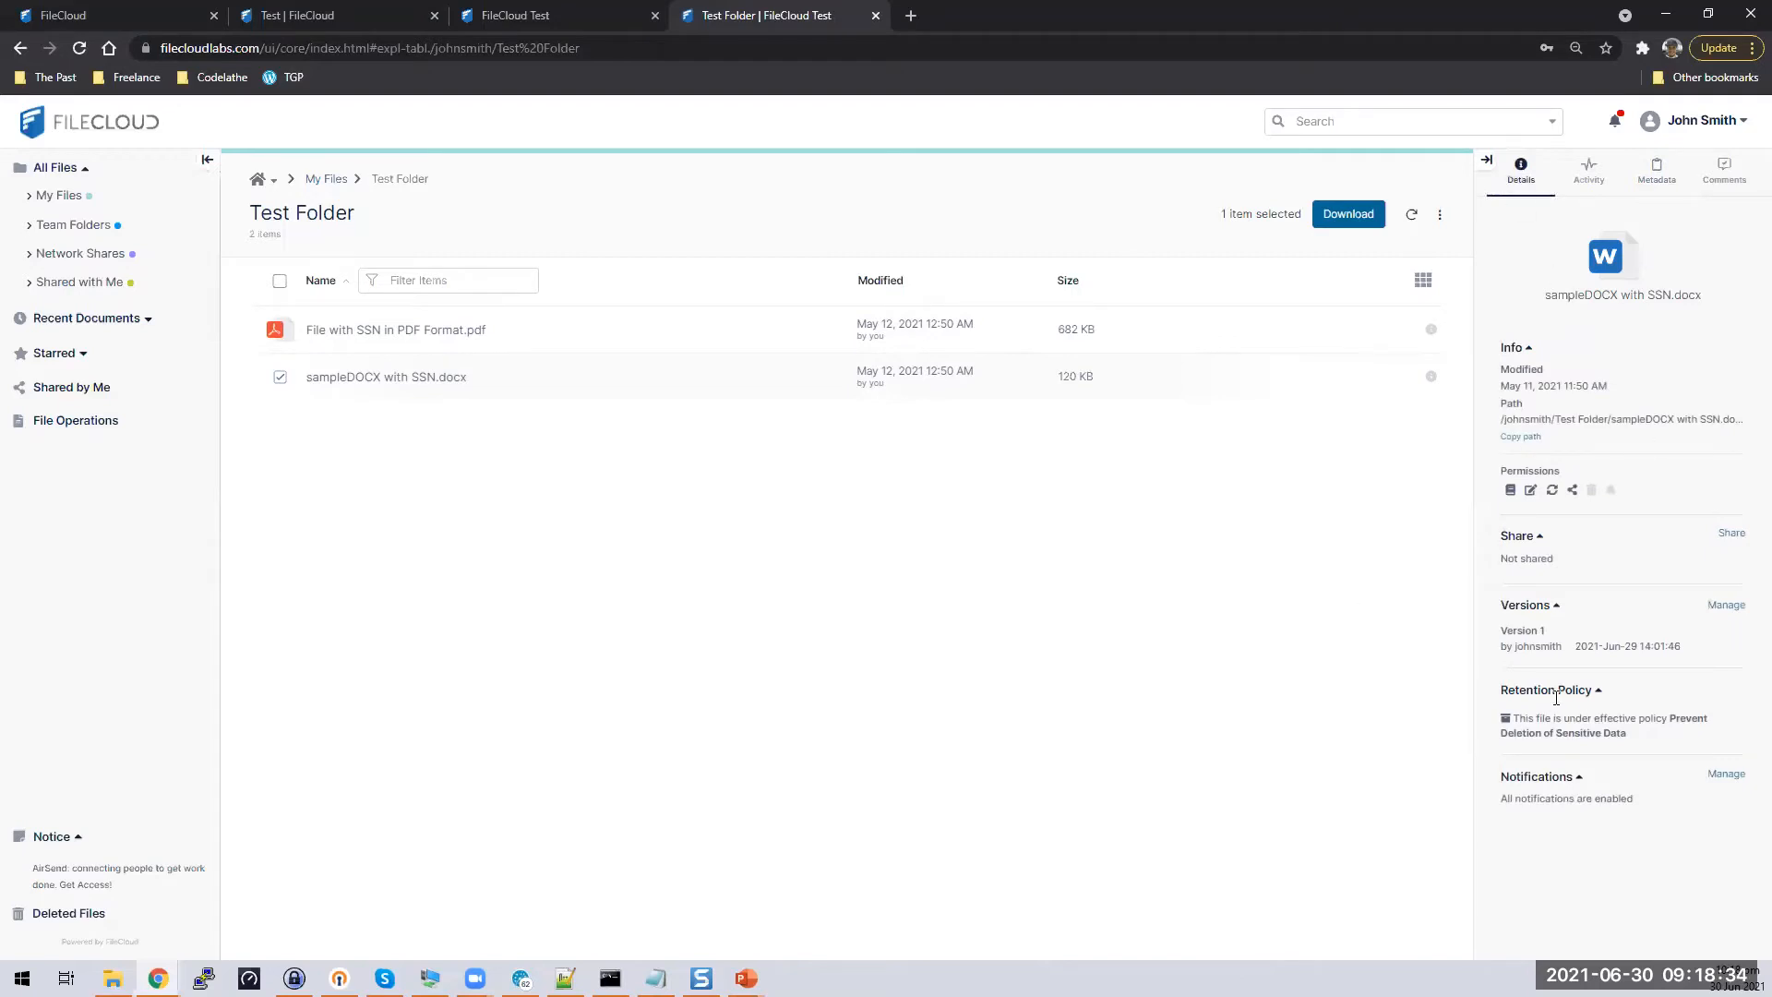
drag(1502, 690, 1620, 704)
Try deleting sampleDOCX with SSN.docx, which FileCloud refuses as 'Delete Operation not permitted'
click(1613, 745)
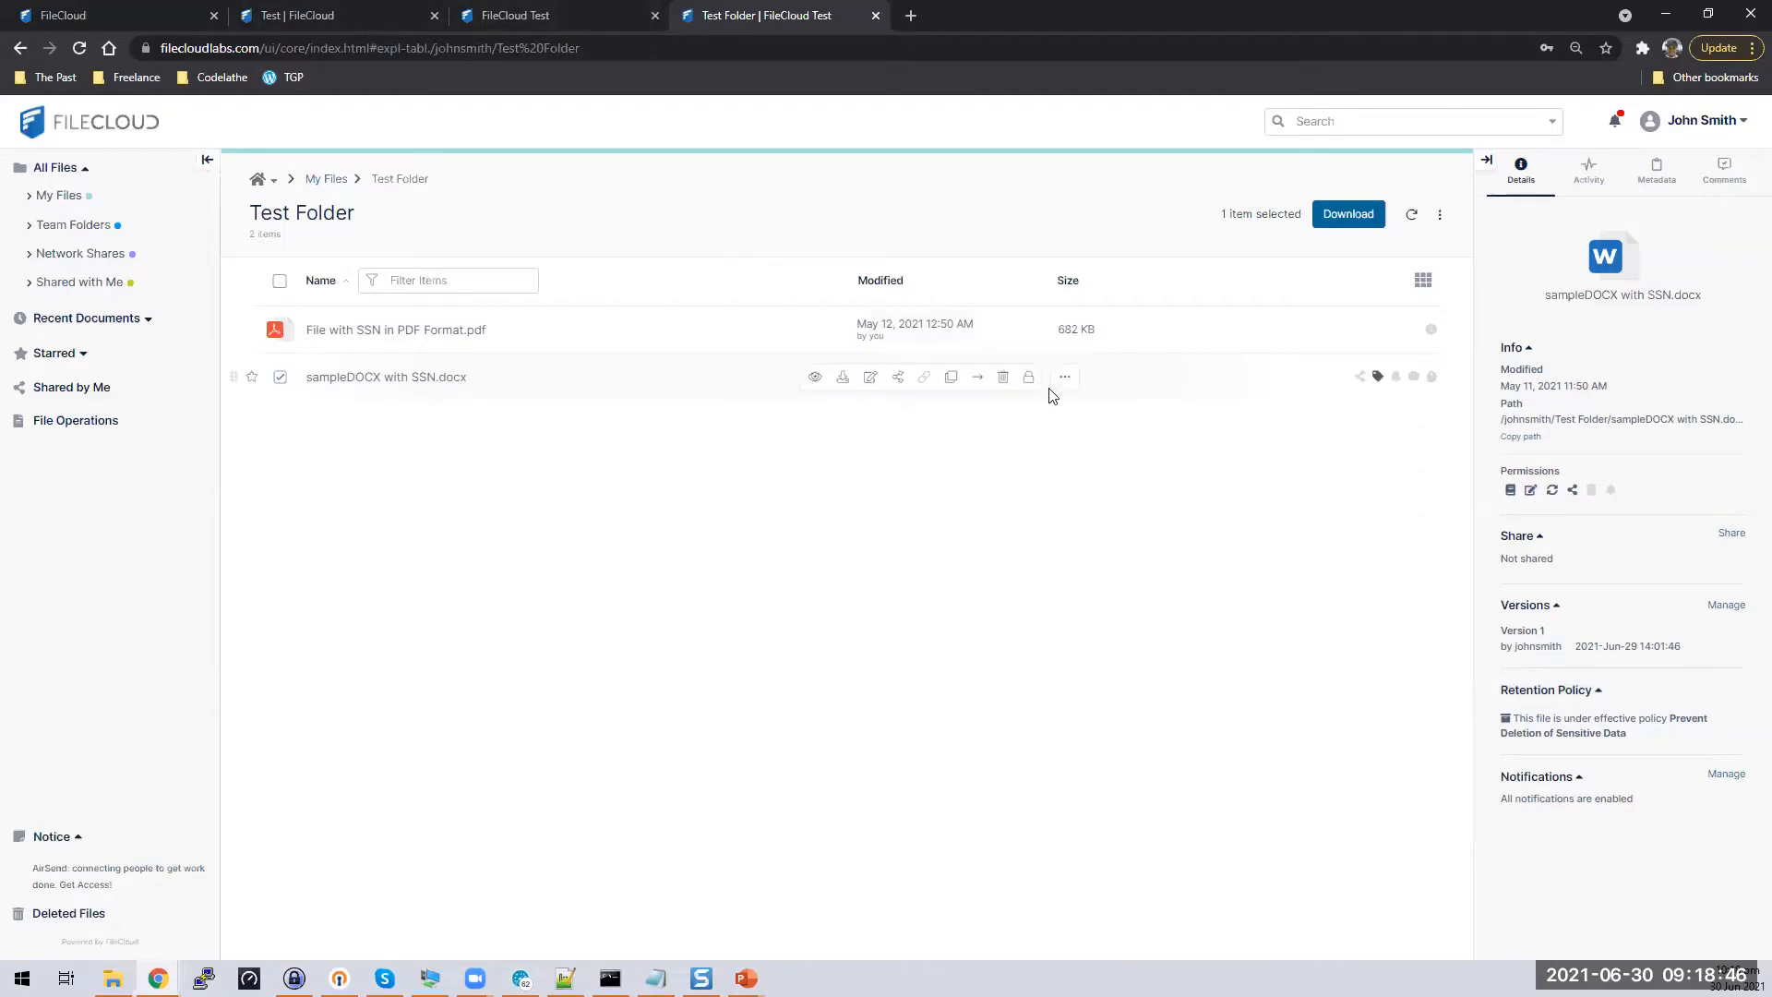
click(1003, 376)
click(975, 485)
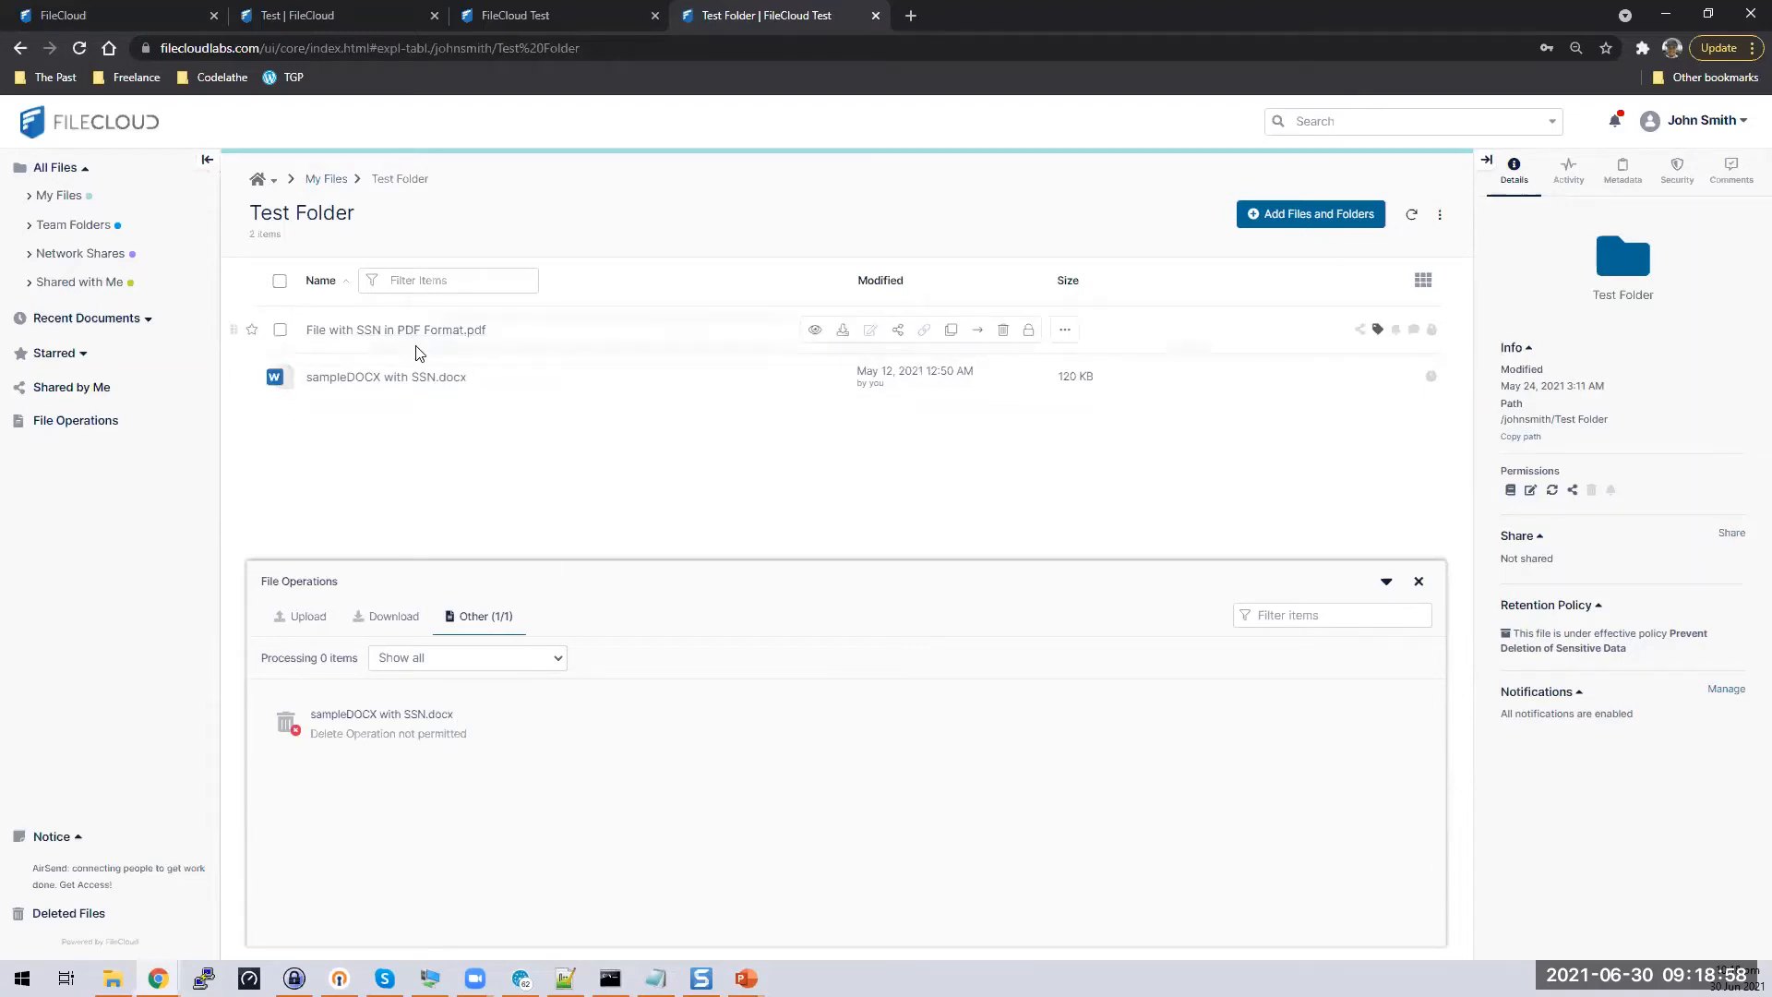
Check the SSN PDF's retention policy in its details, then close the file operations report
click(567, 13)
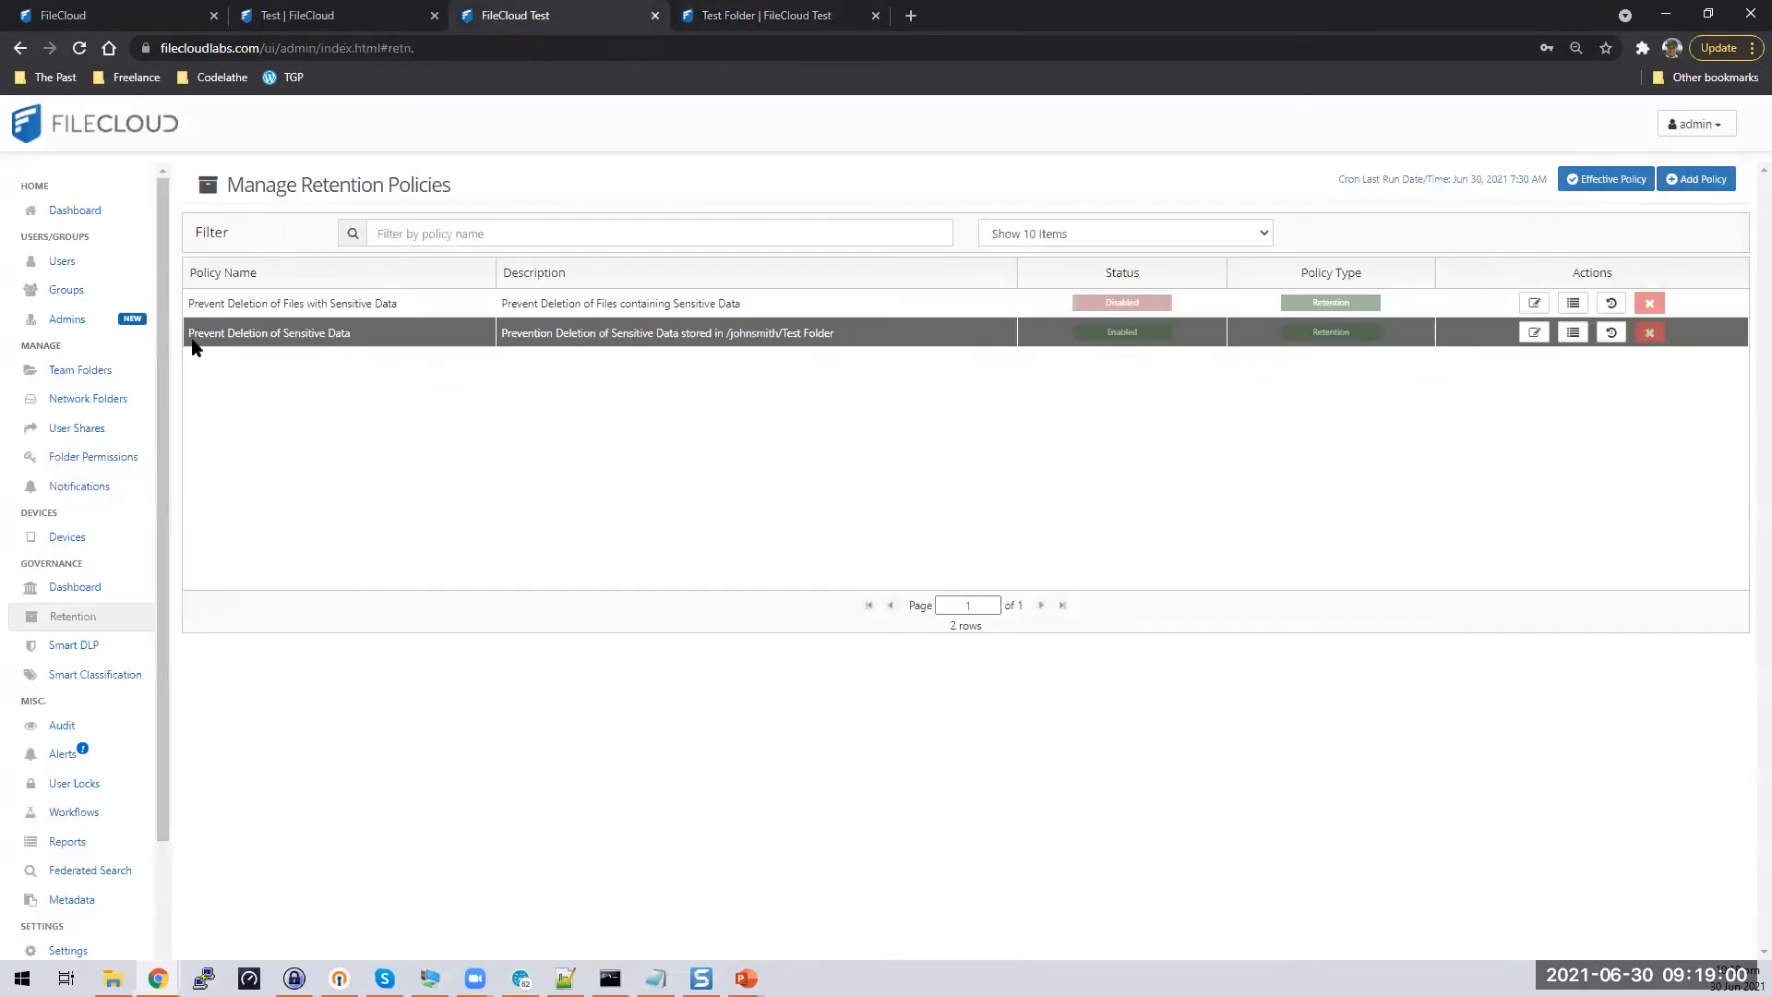
click(769, 13)
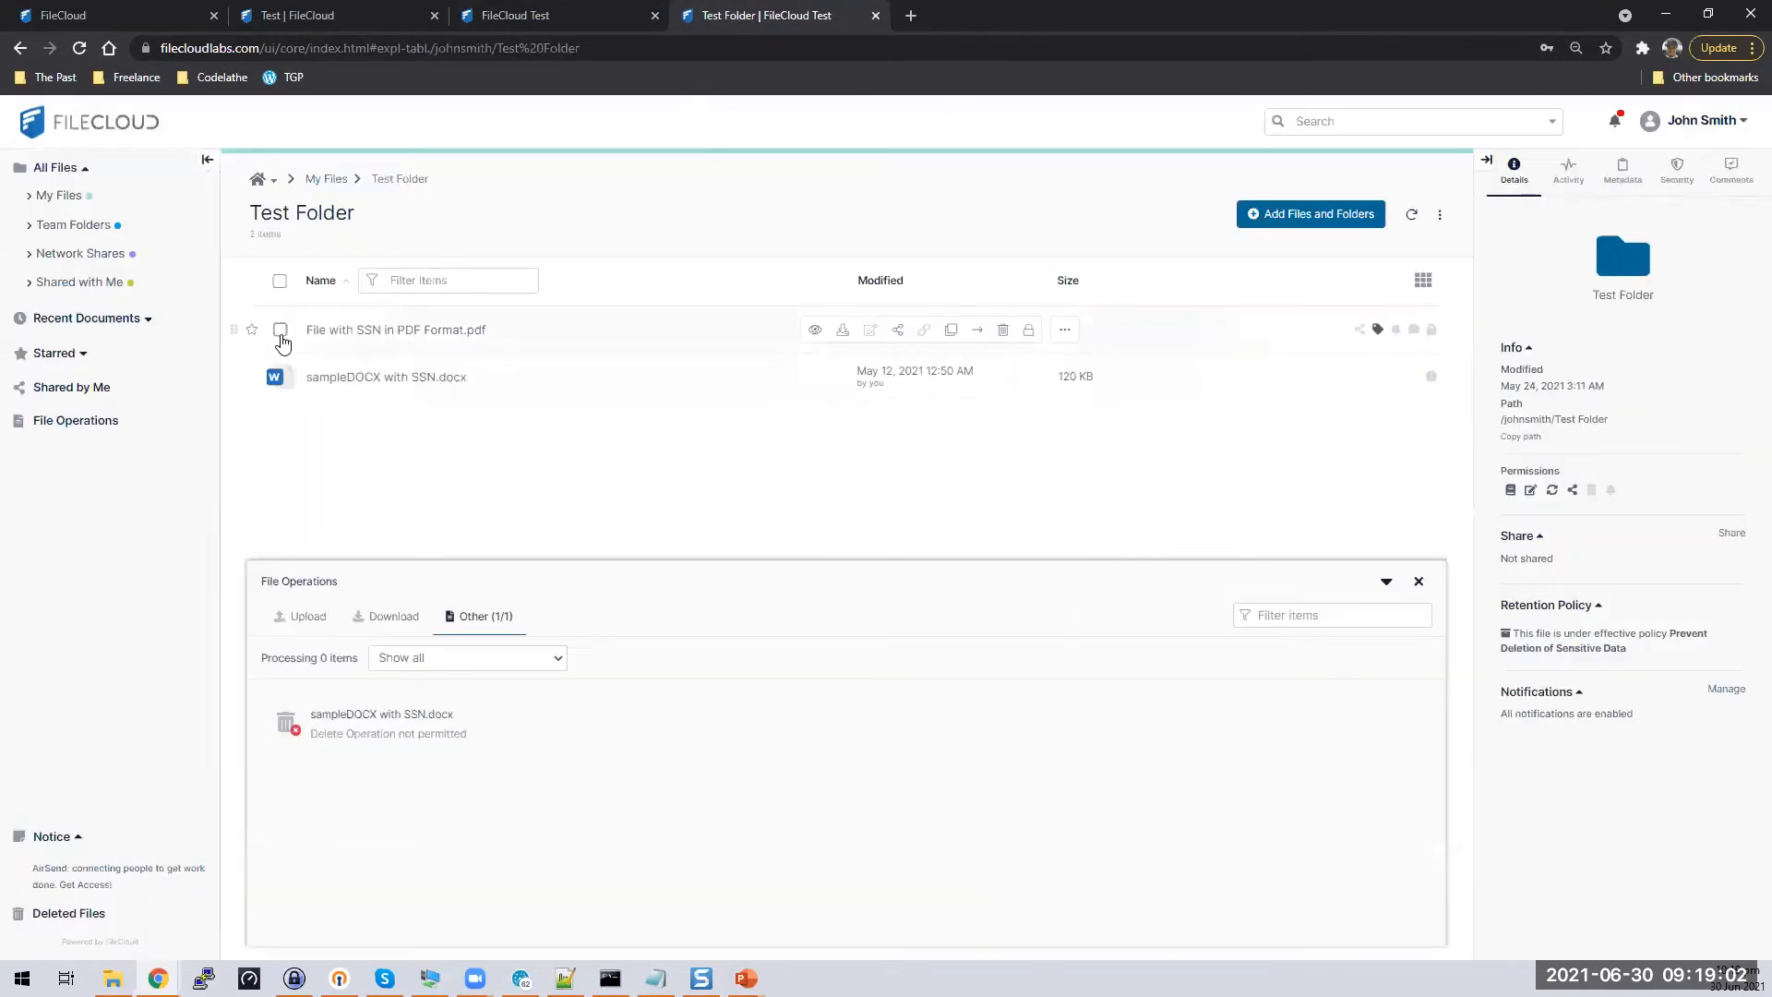
click(280, 332)
click(279, 377)
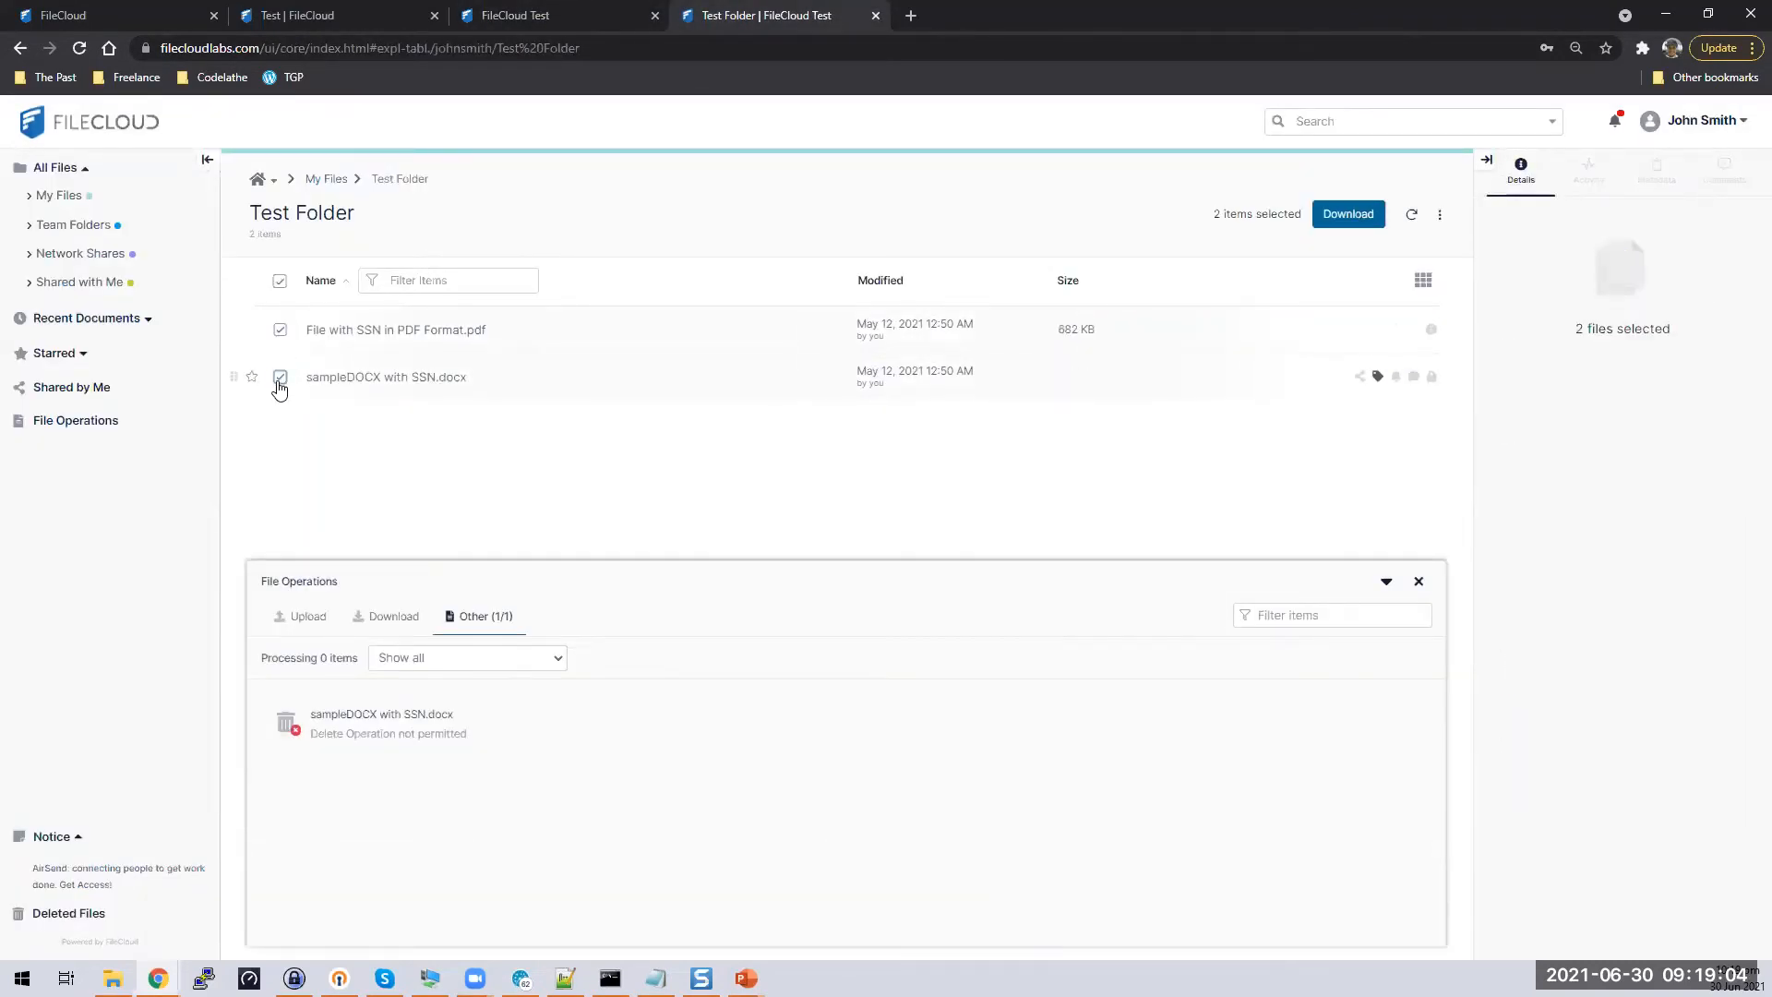
drag(1499, 689, 1660, 751)
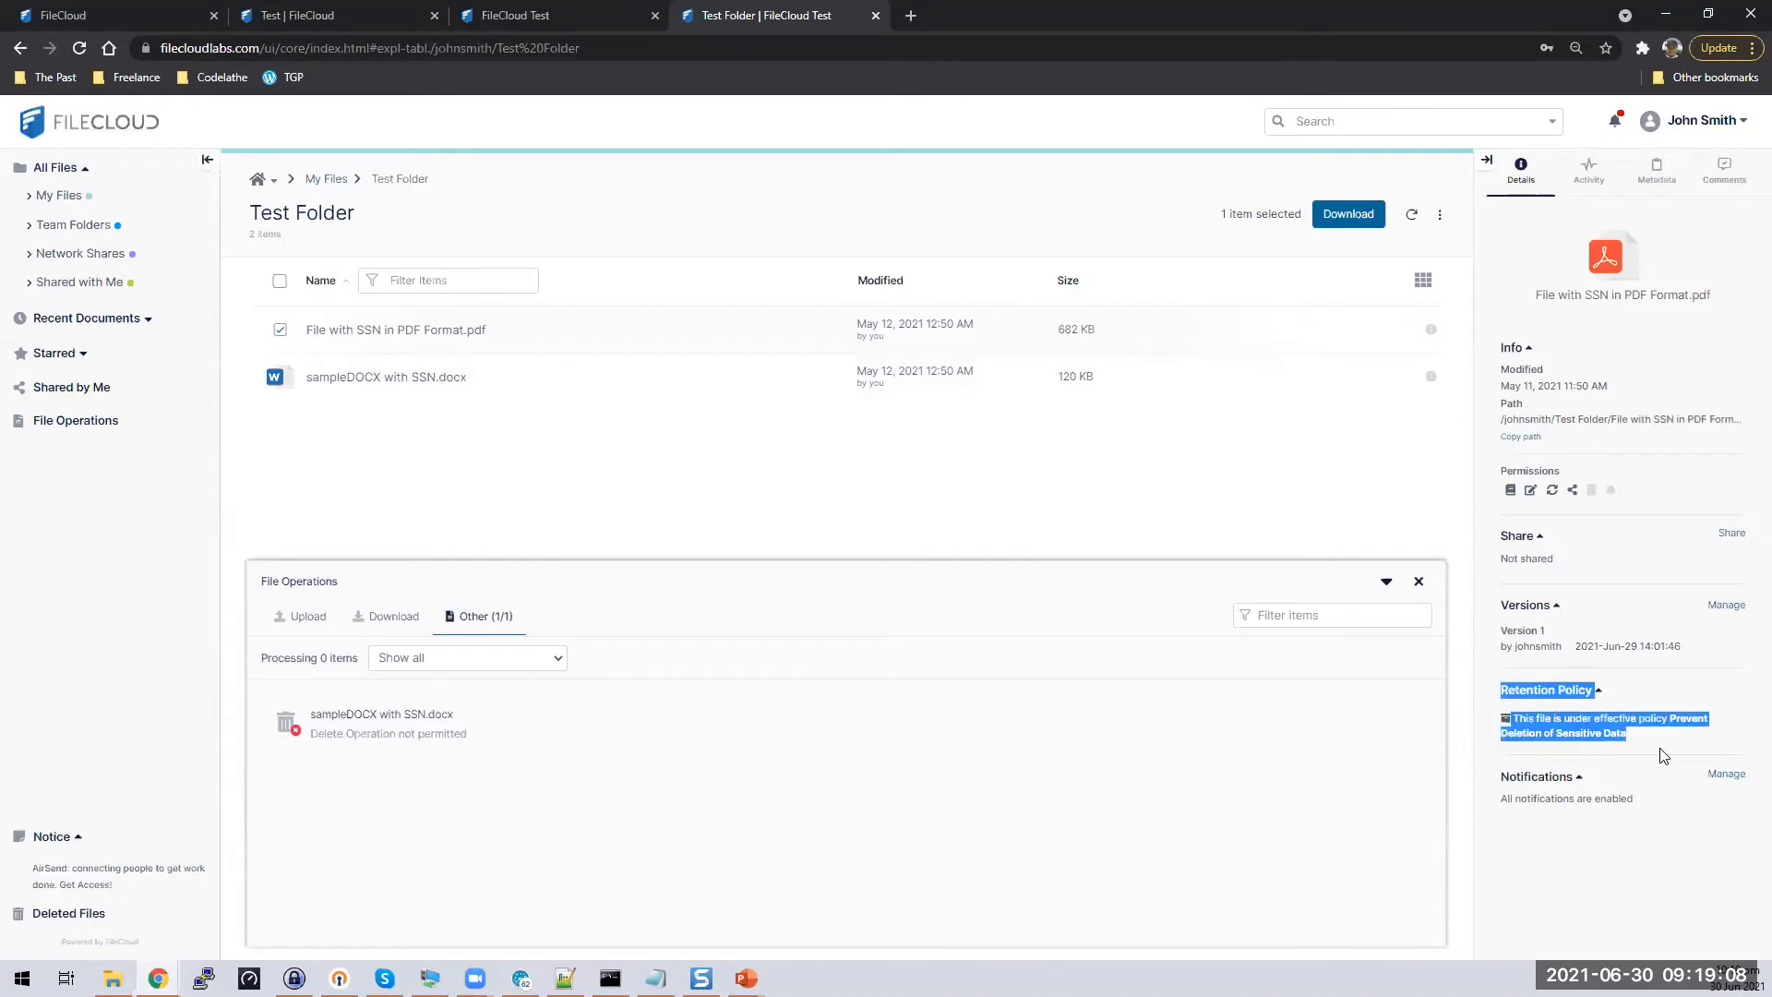
click(1418, 580)
click(280, 330)
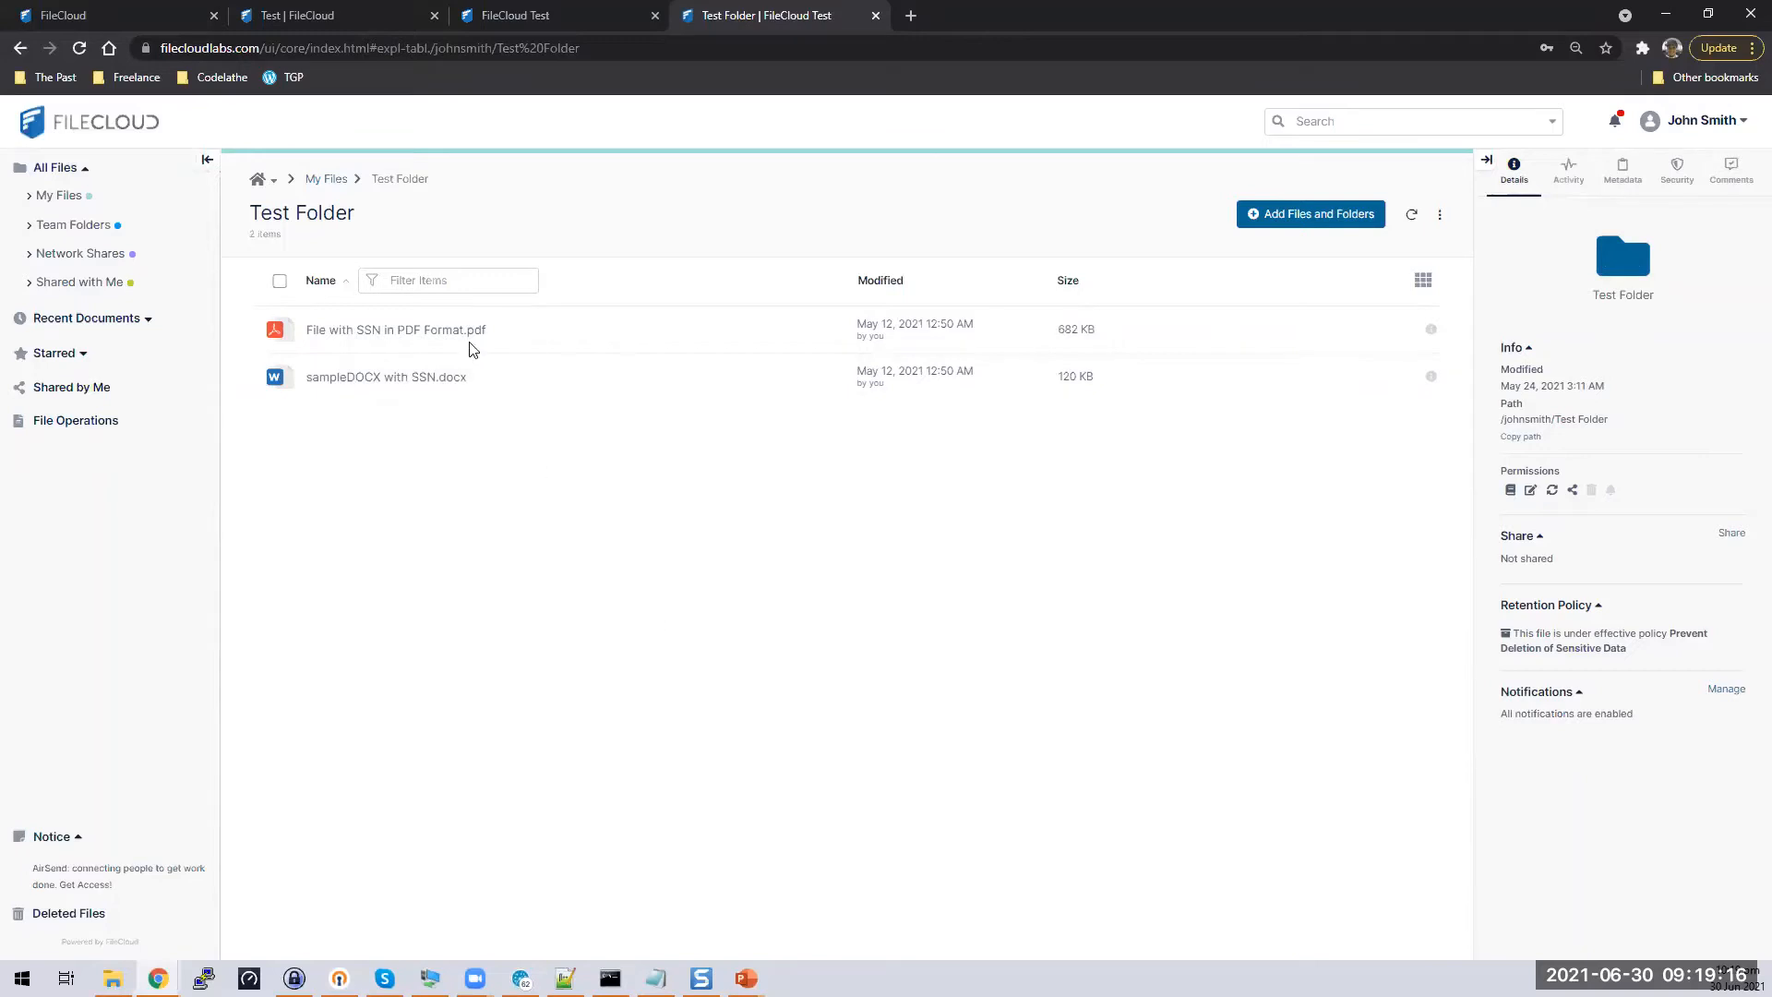
Inspect the Prevent Deletion of Sensitive Data policy's Apply Policy To path and Actions, closing without saving
click(558, 12)
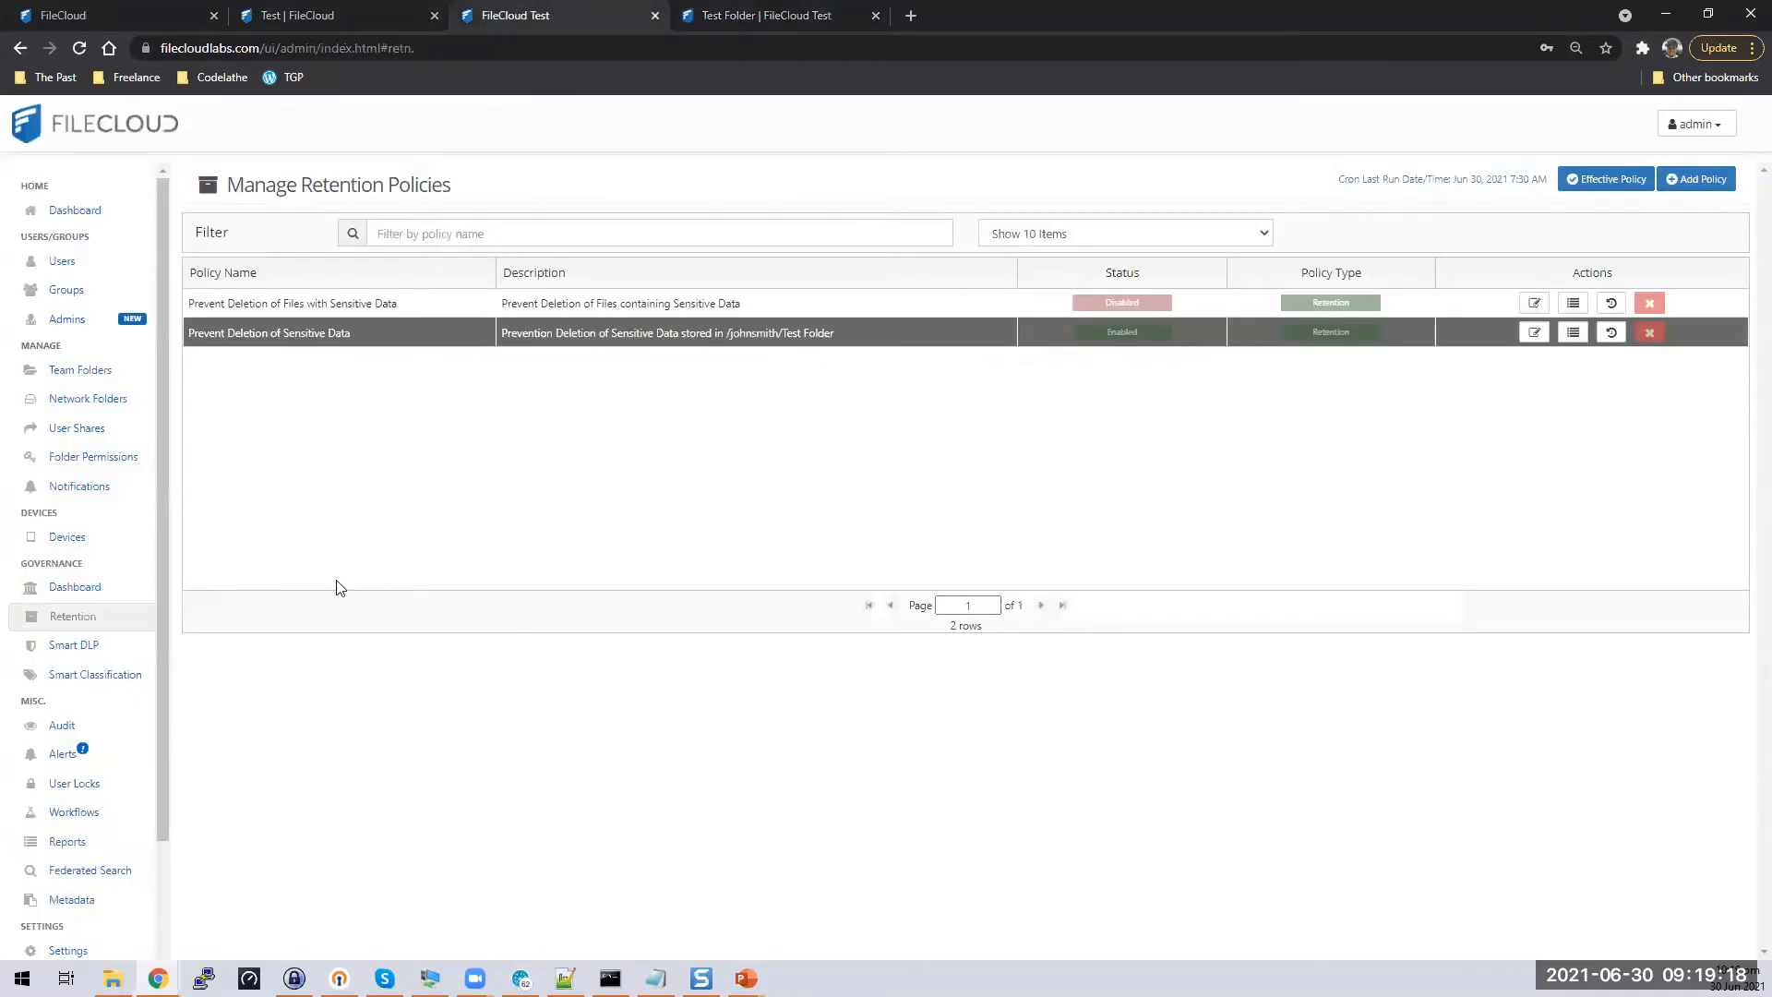
click(1535, 334)
scroll(719, 724, down, 5)
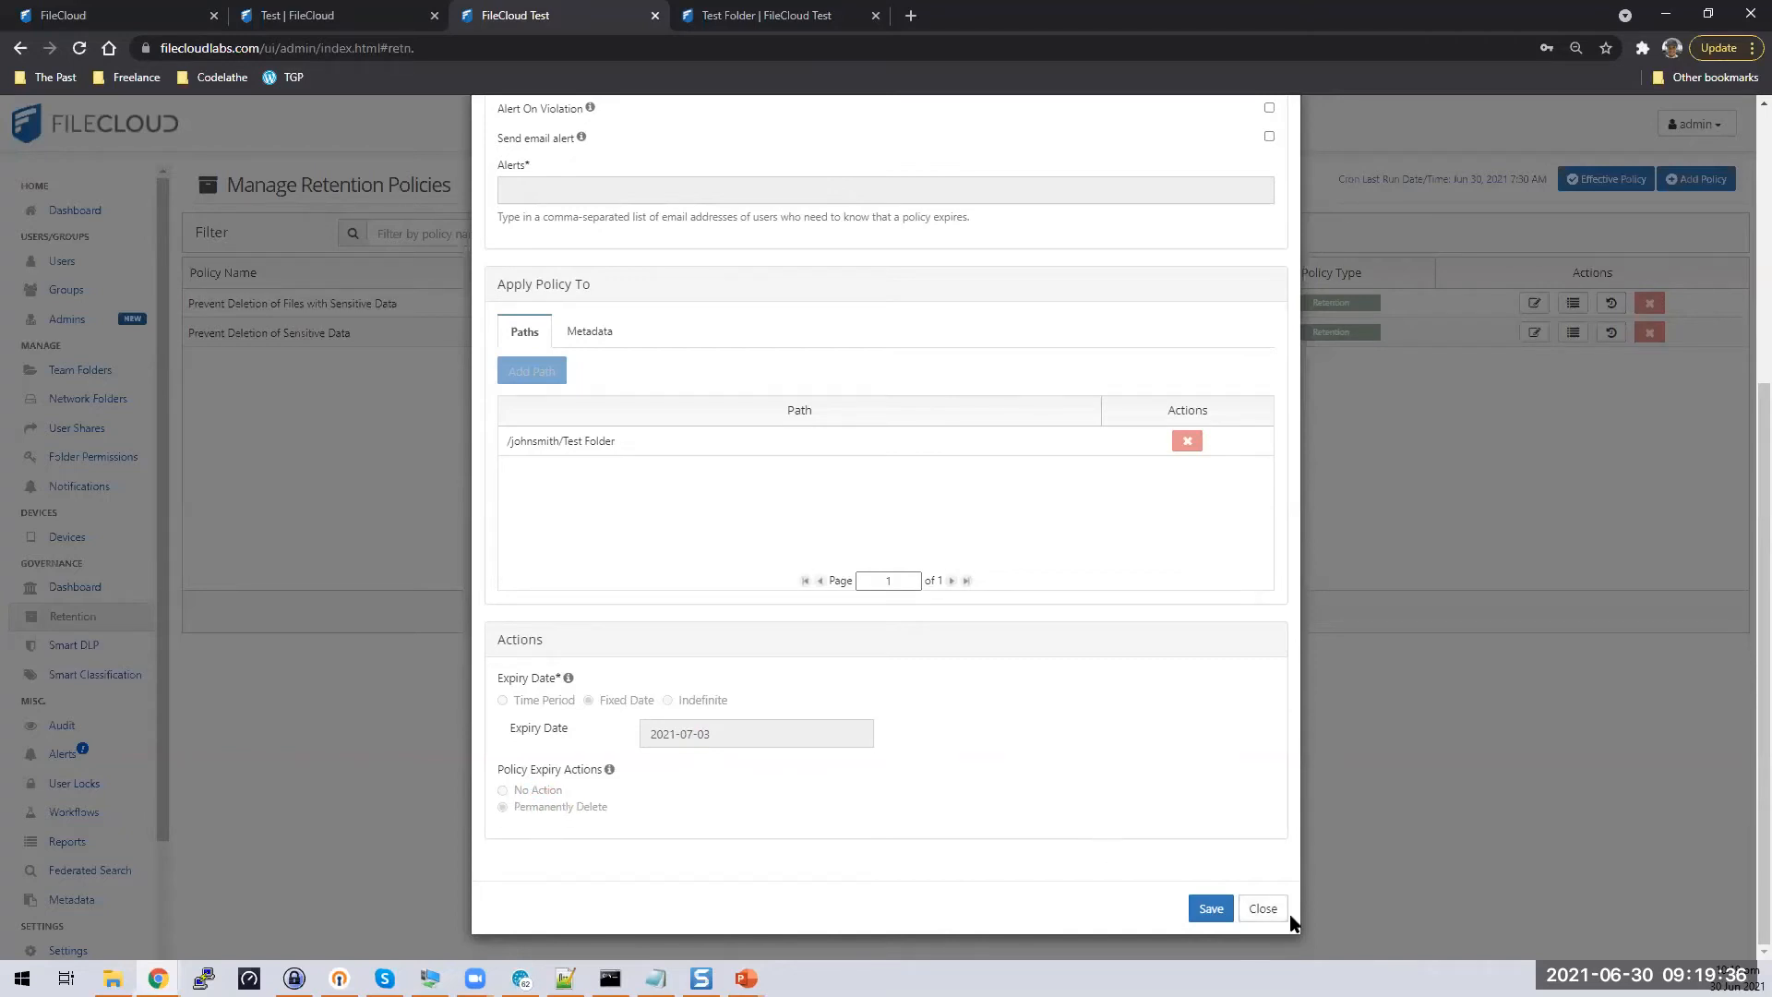
click(1264, 909)
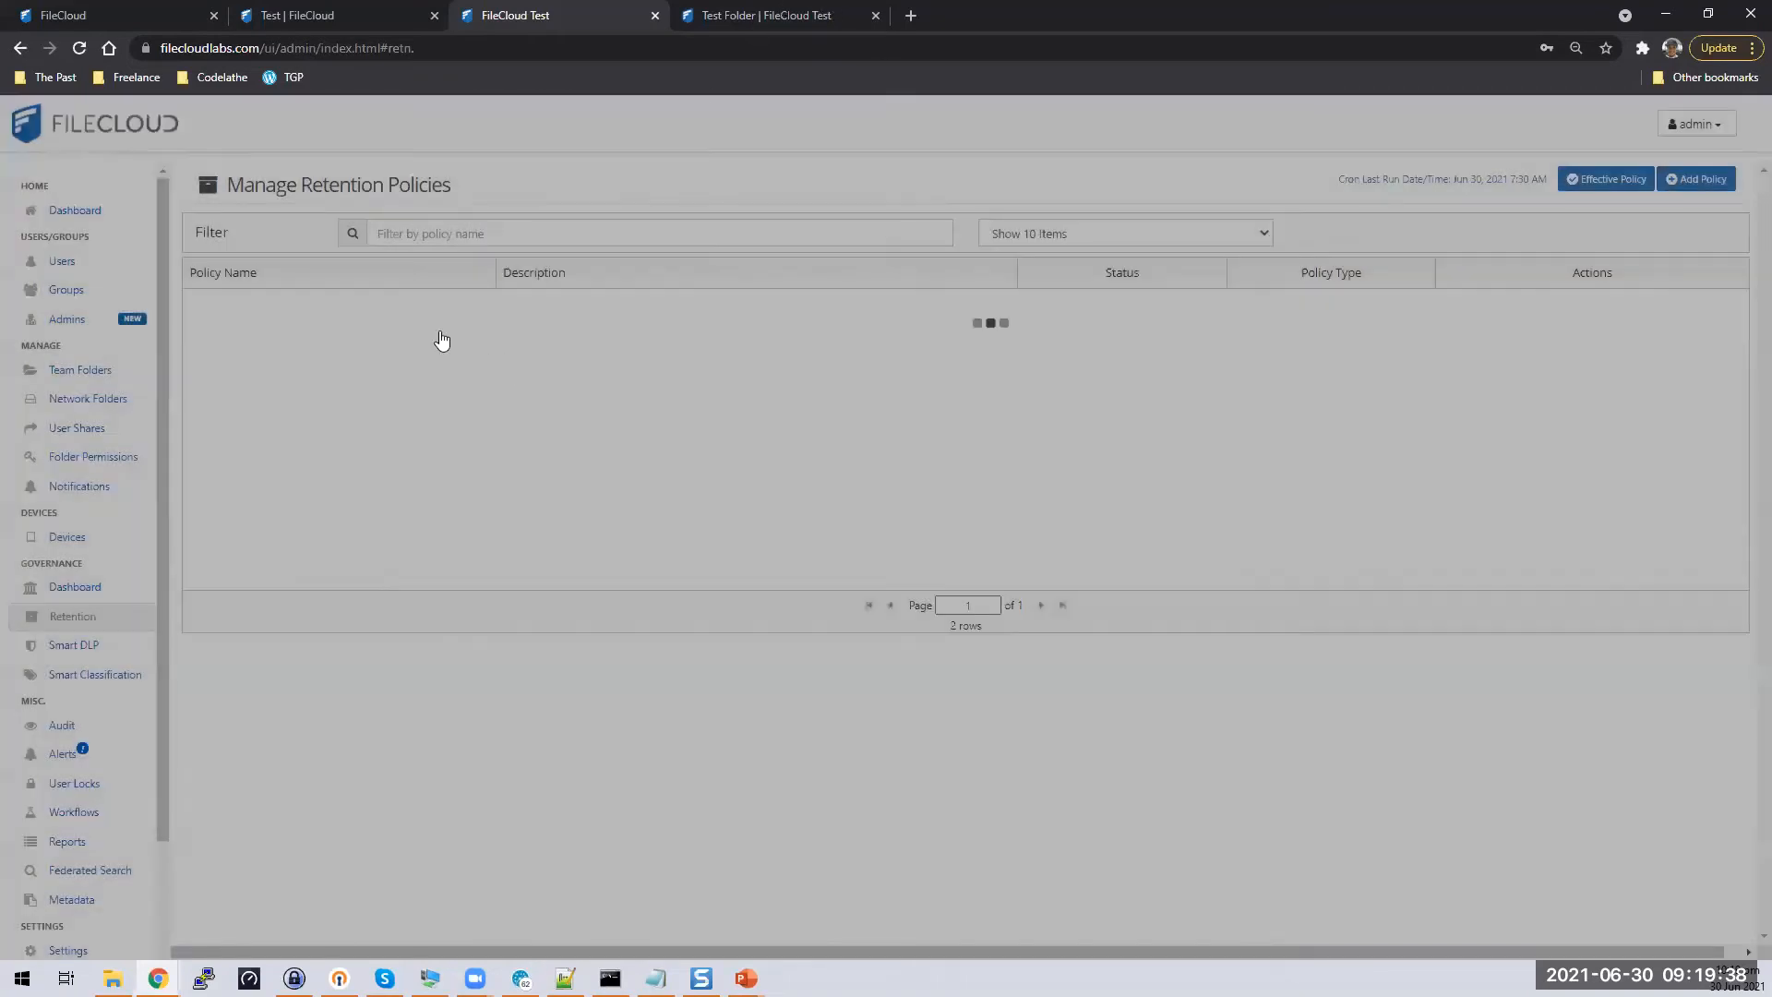
key(ctrl+Tab)
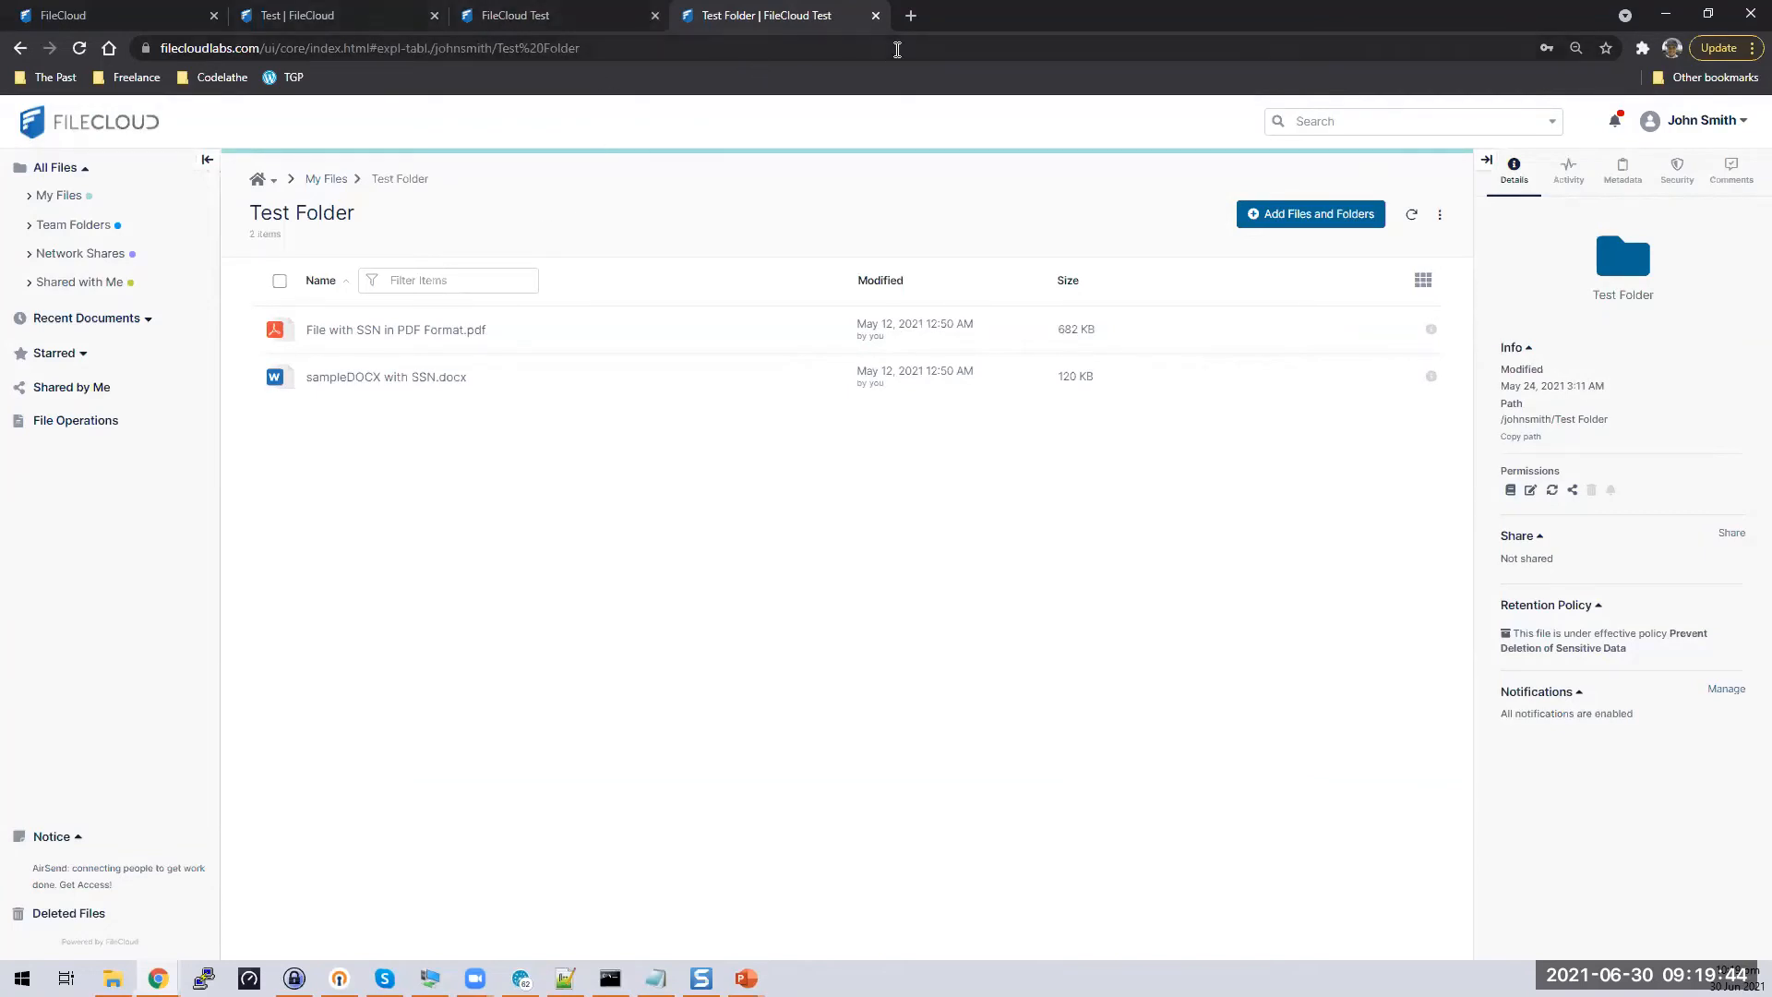
Switch to the demo site's Test folder with the docx's SSN set to Identified, and close both other tabs
click(320, 11)
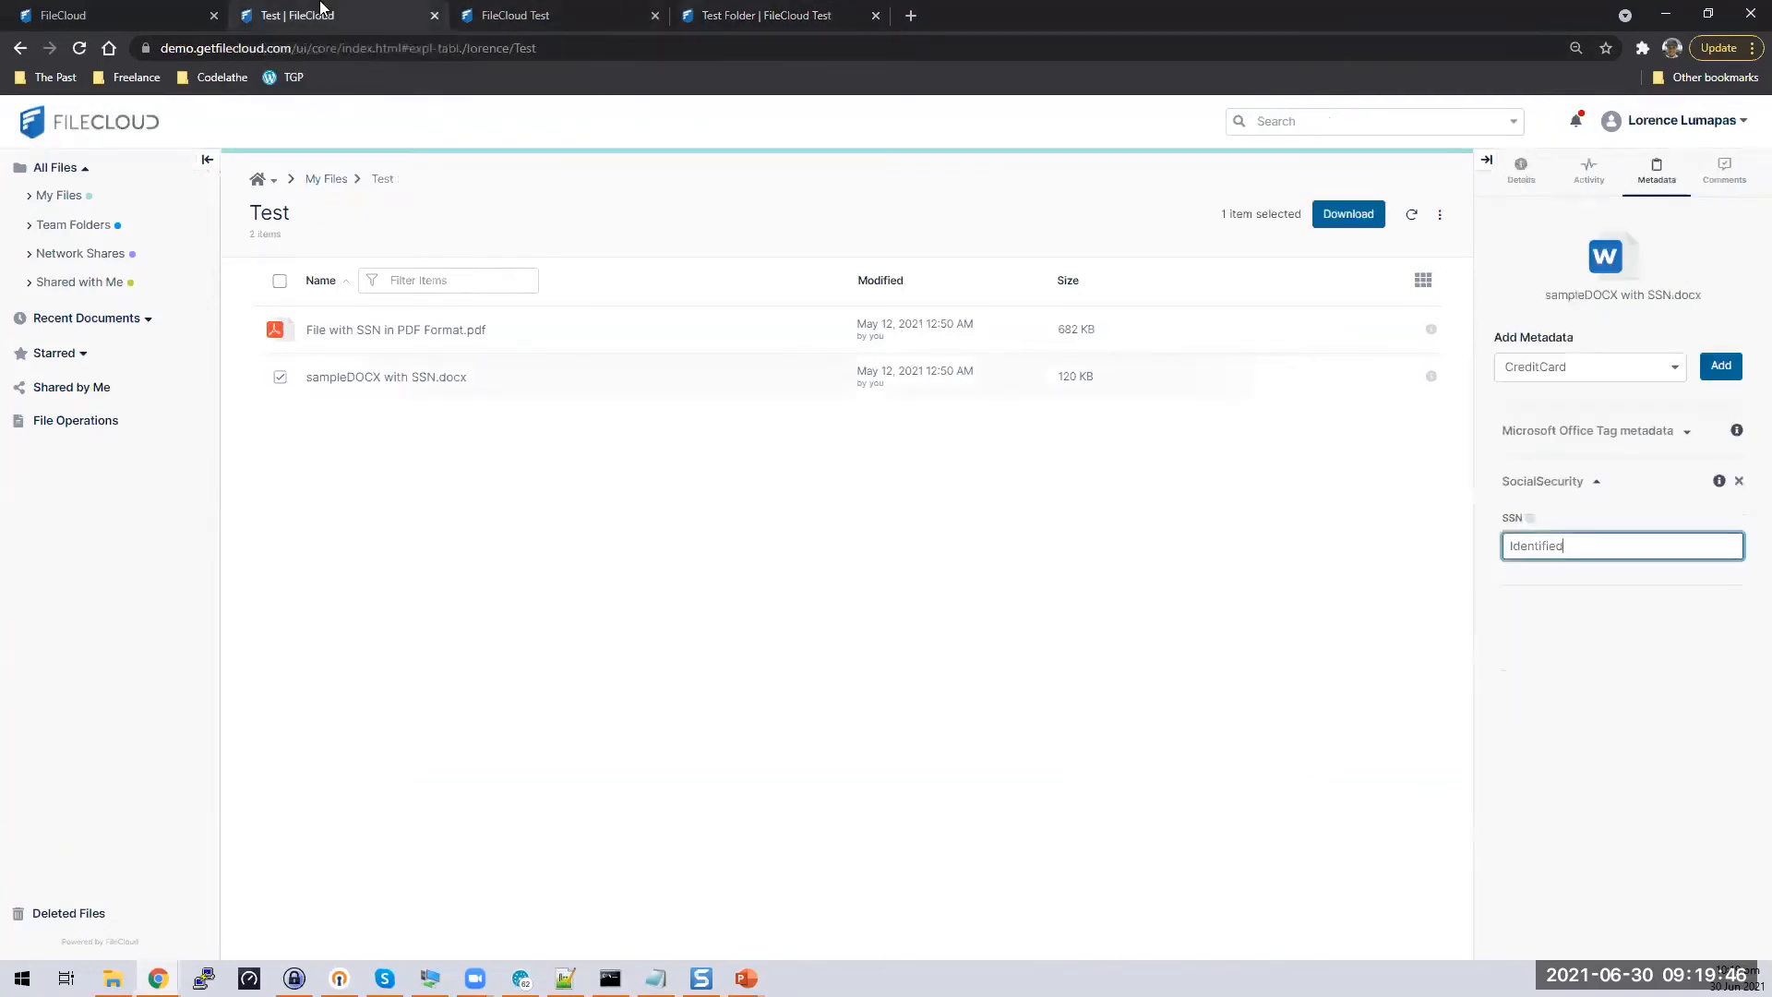
click(861, 633)
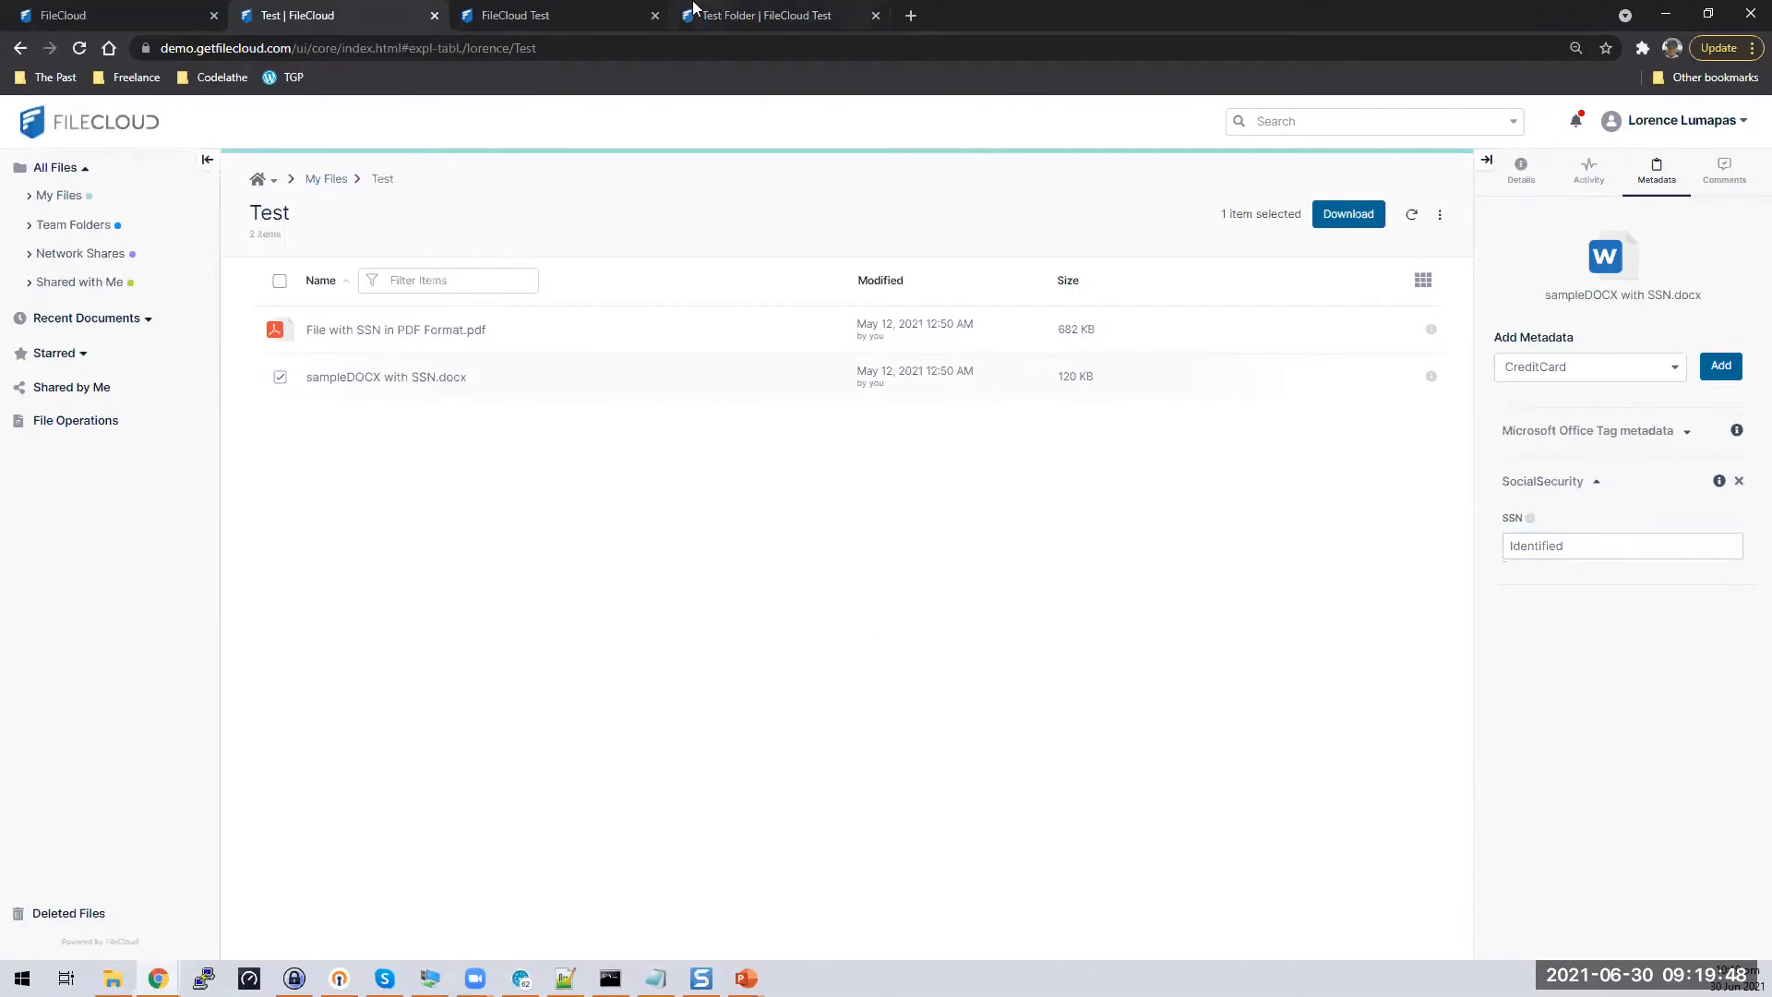
click(659, 17)
click(659, 17)
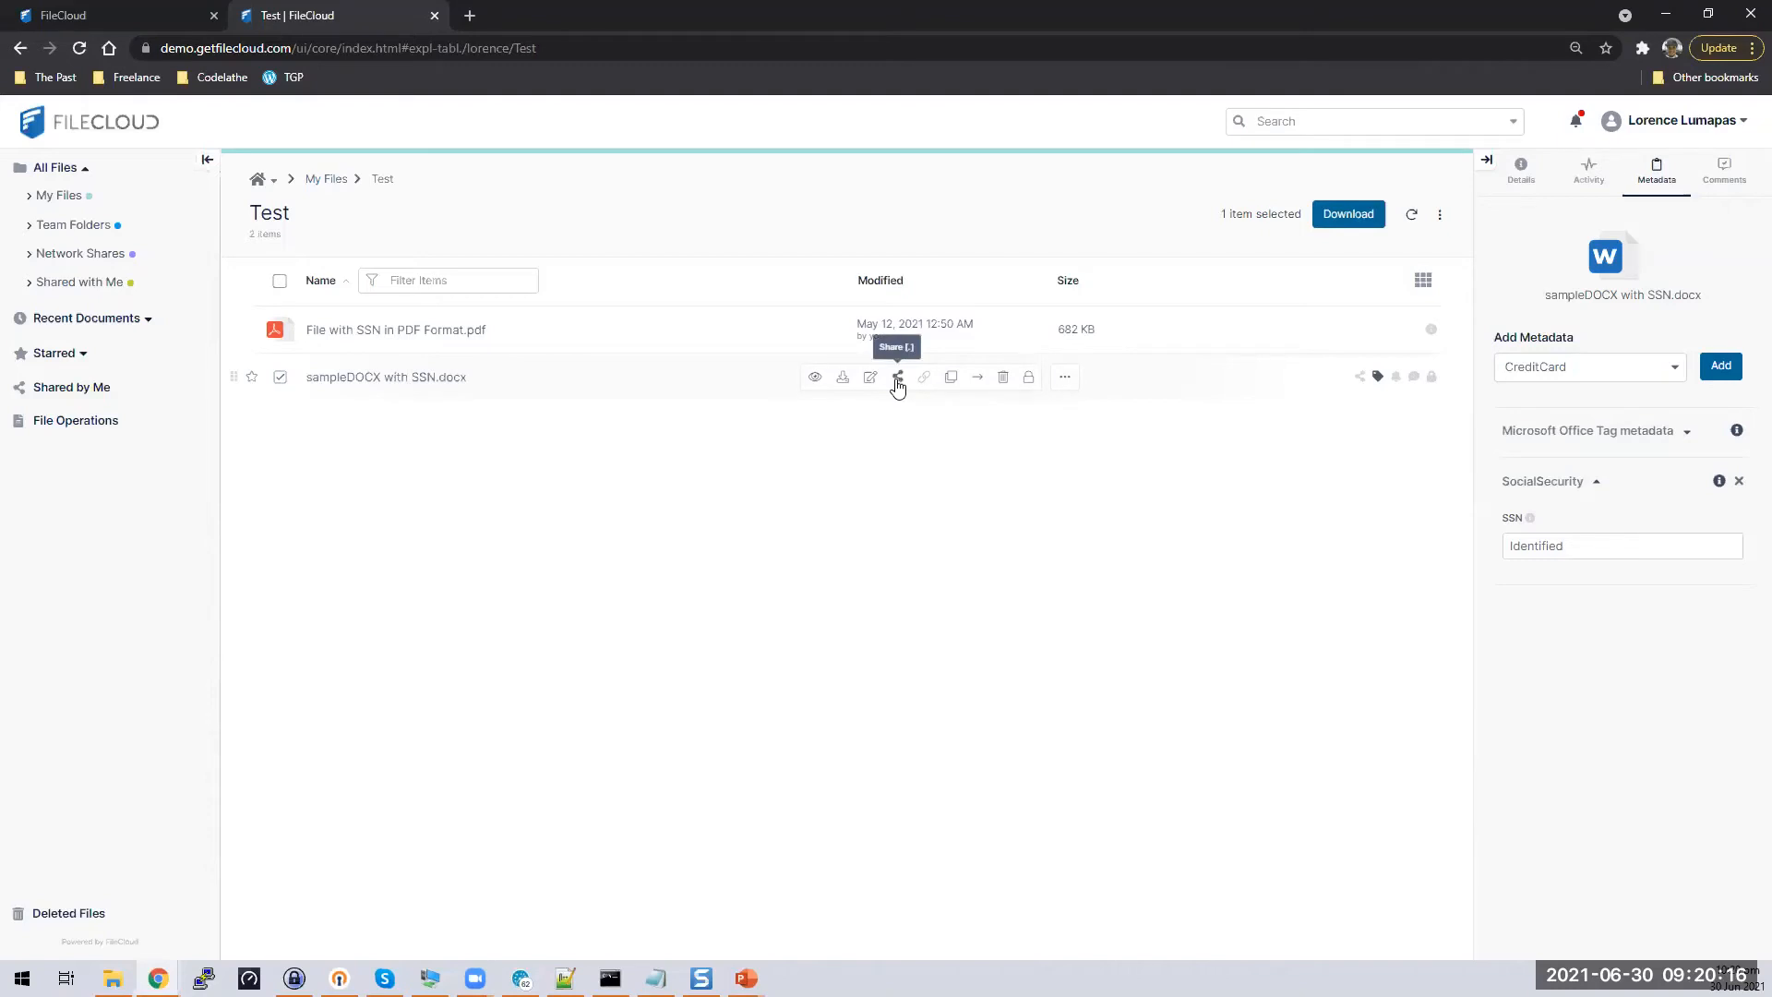
click(898, 378)
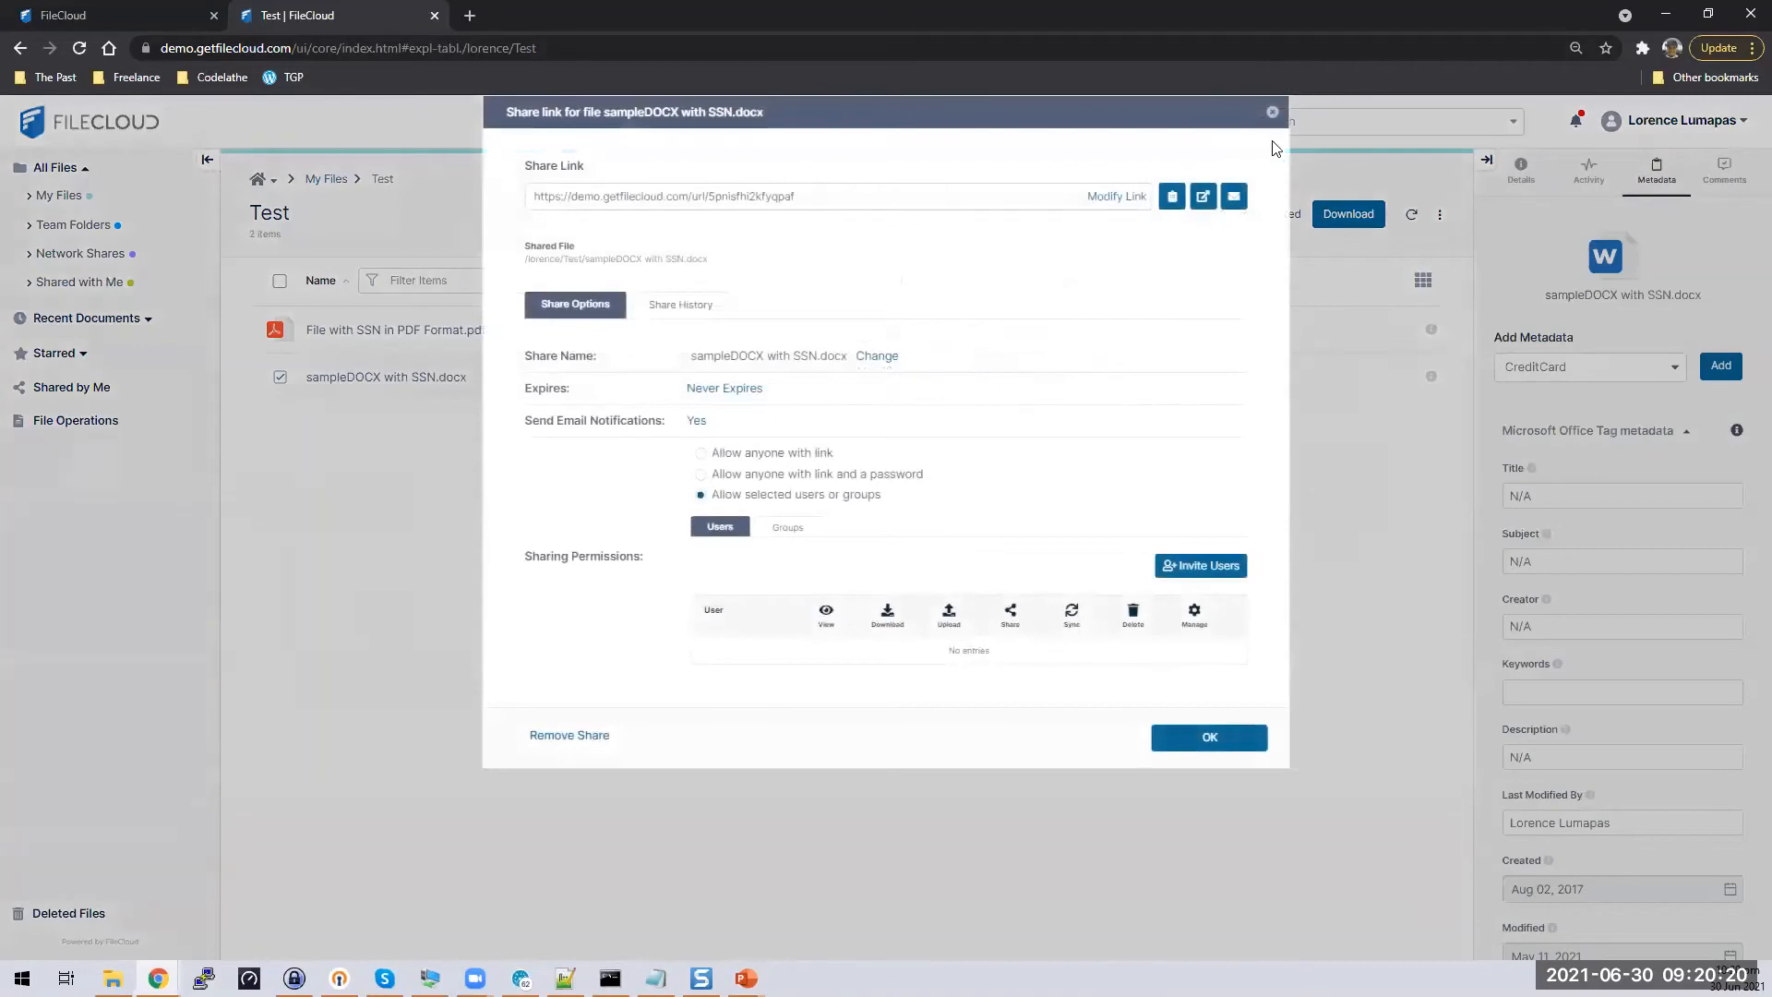
click(1272, 111)
click(413, 380)
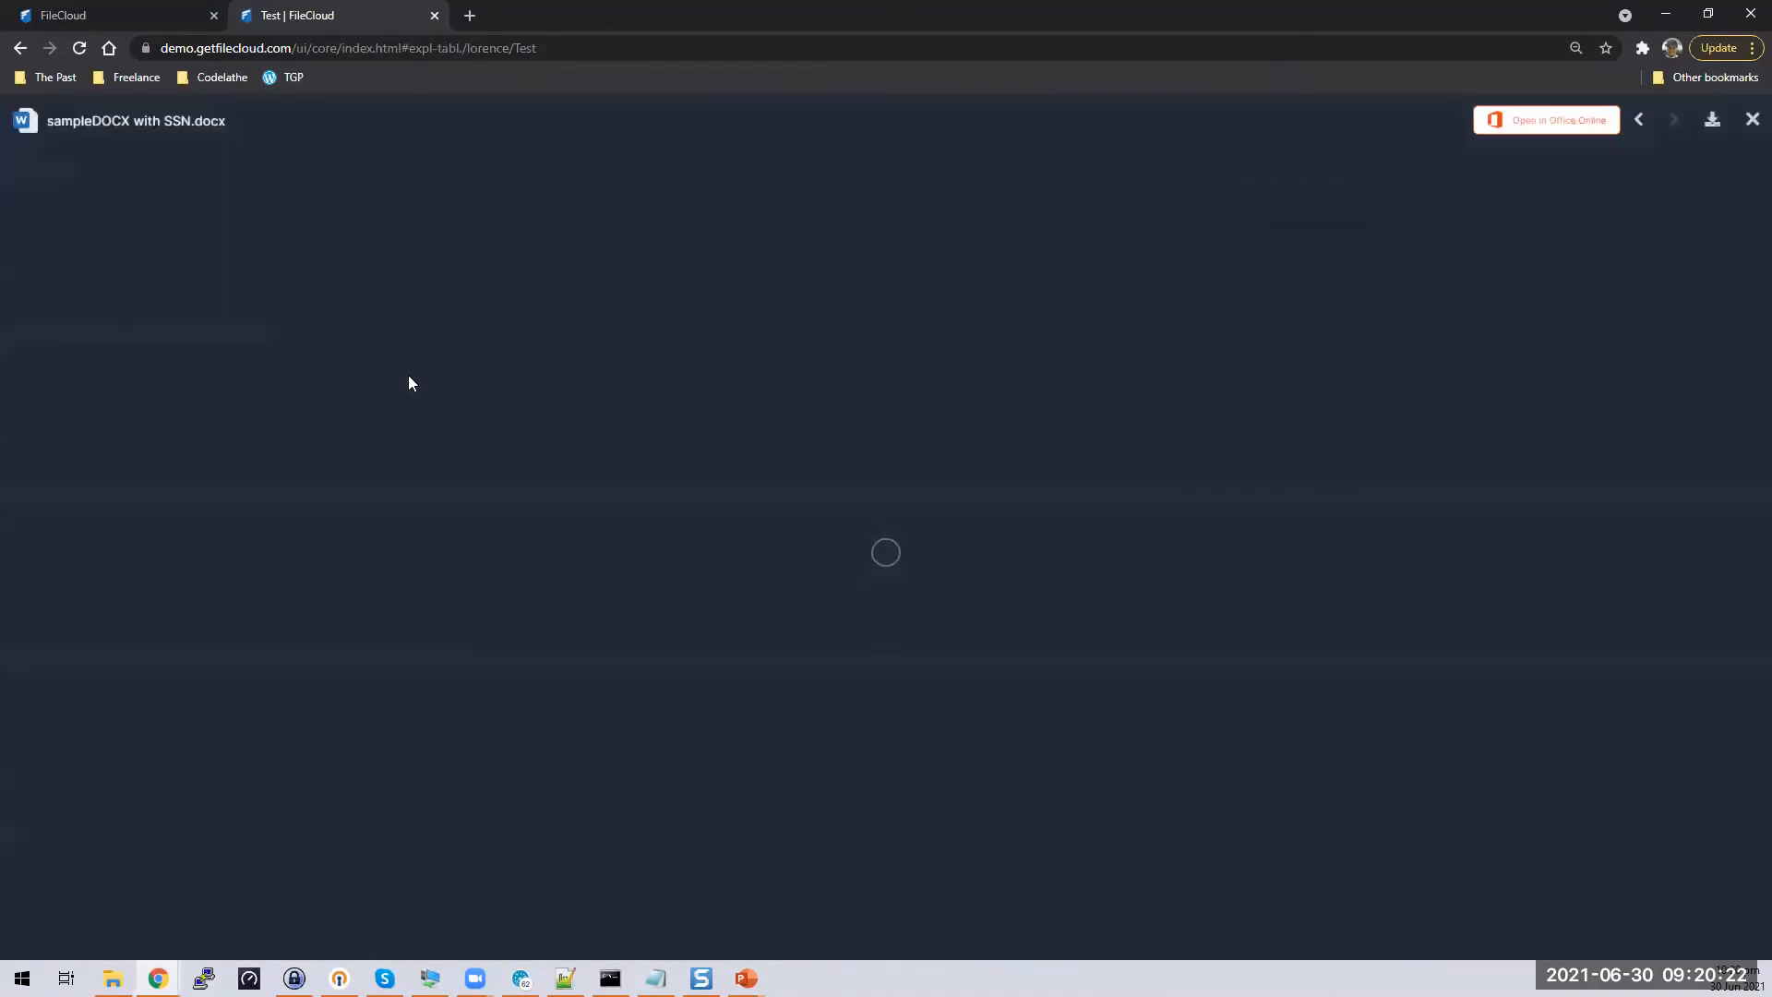
click(1751, 119)
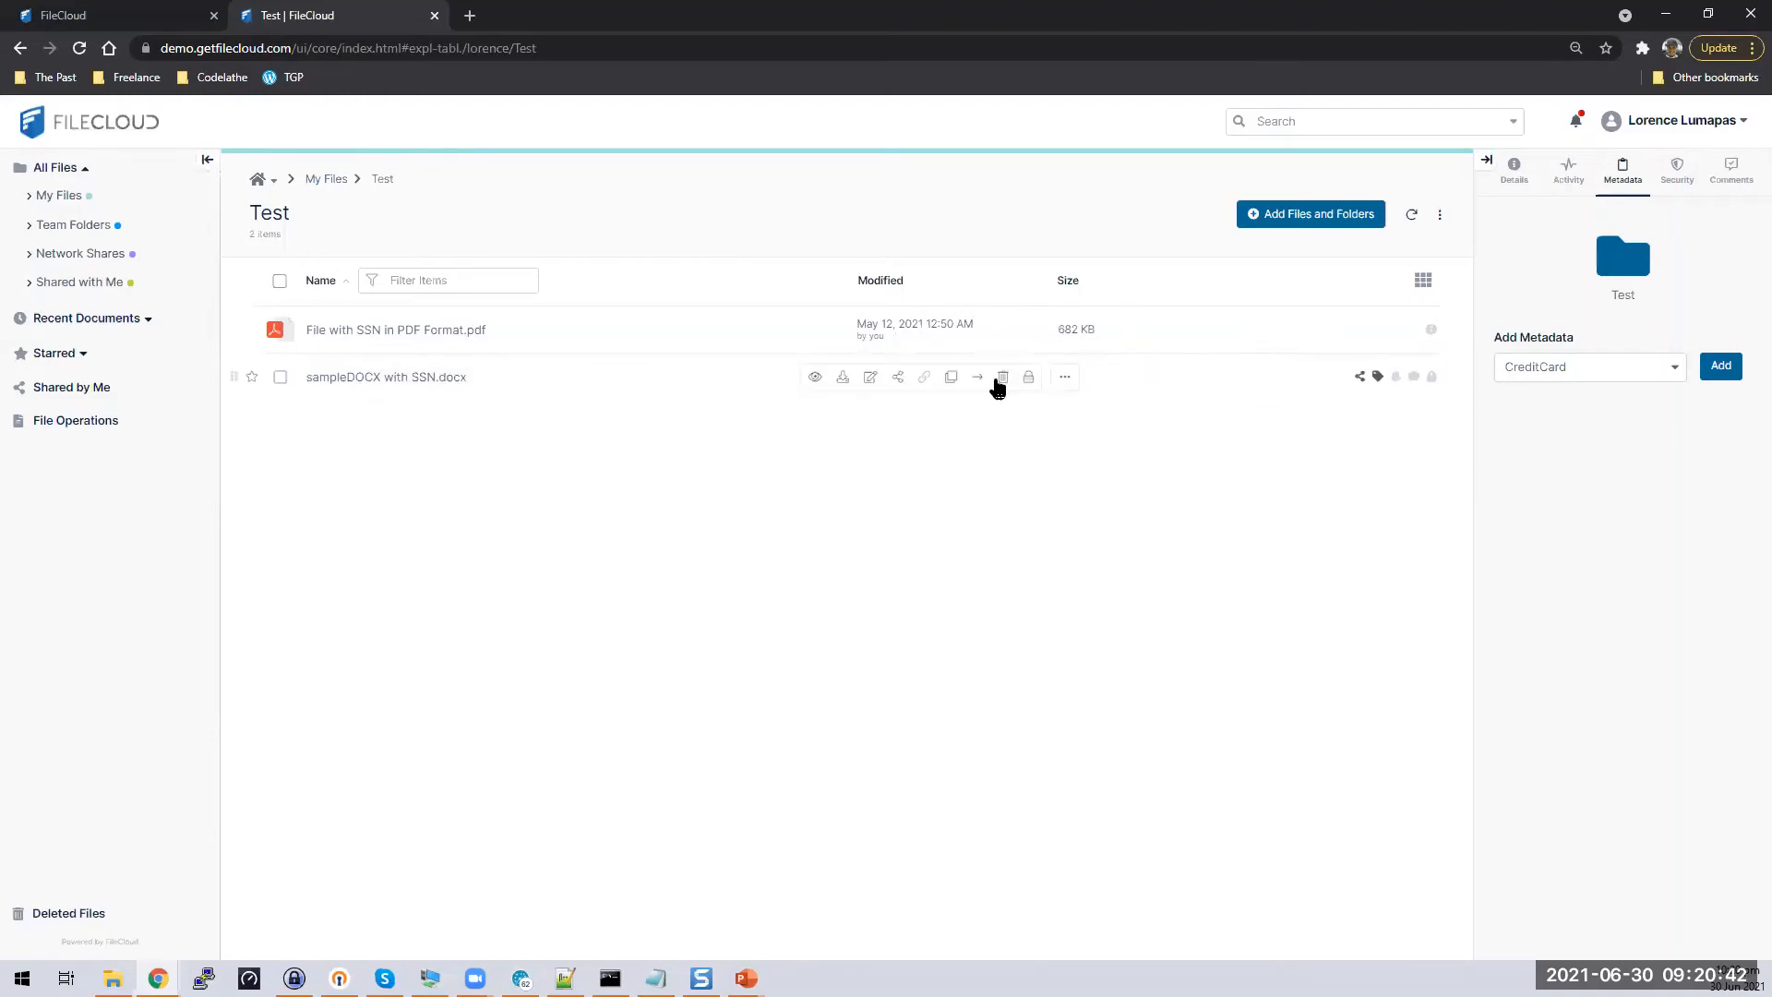
Try exporting sampleDOCX with SSN.docx as a secure document, then reload the Test folder page
click(1066, 378)
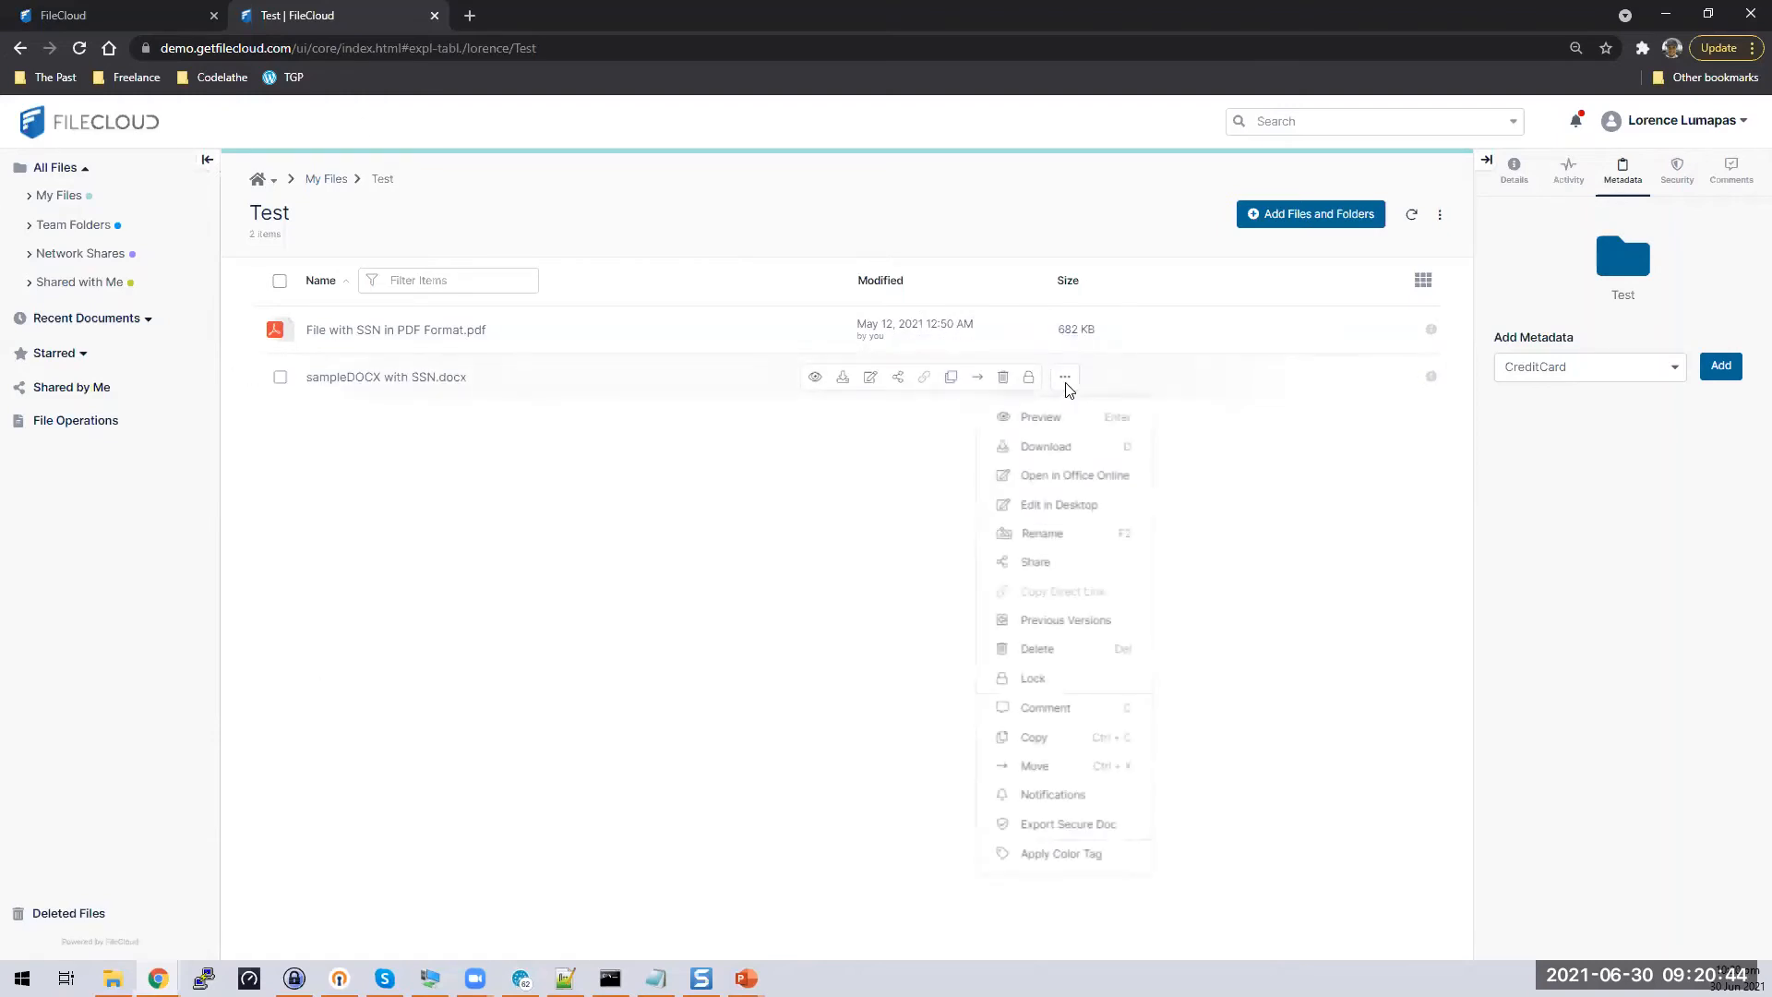
drag(1066, 391, 1076, 583)
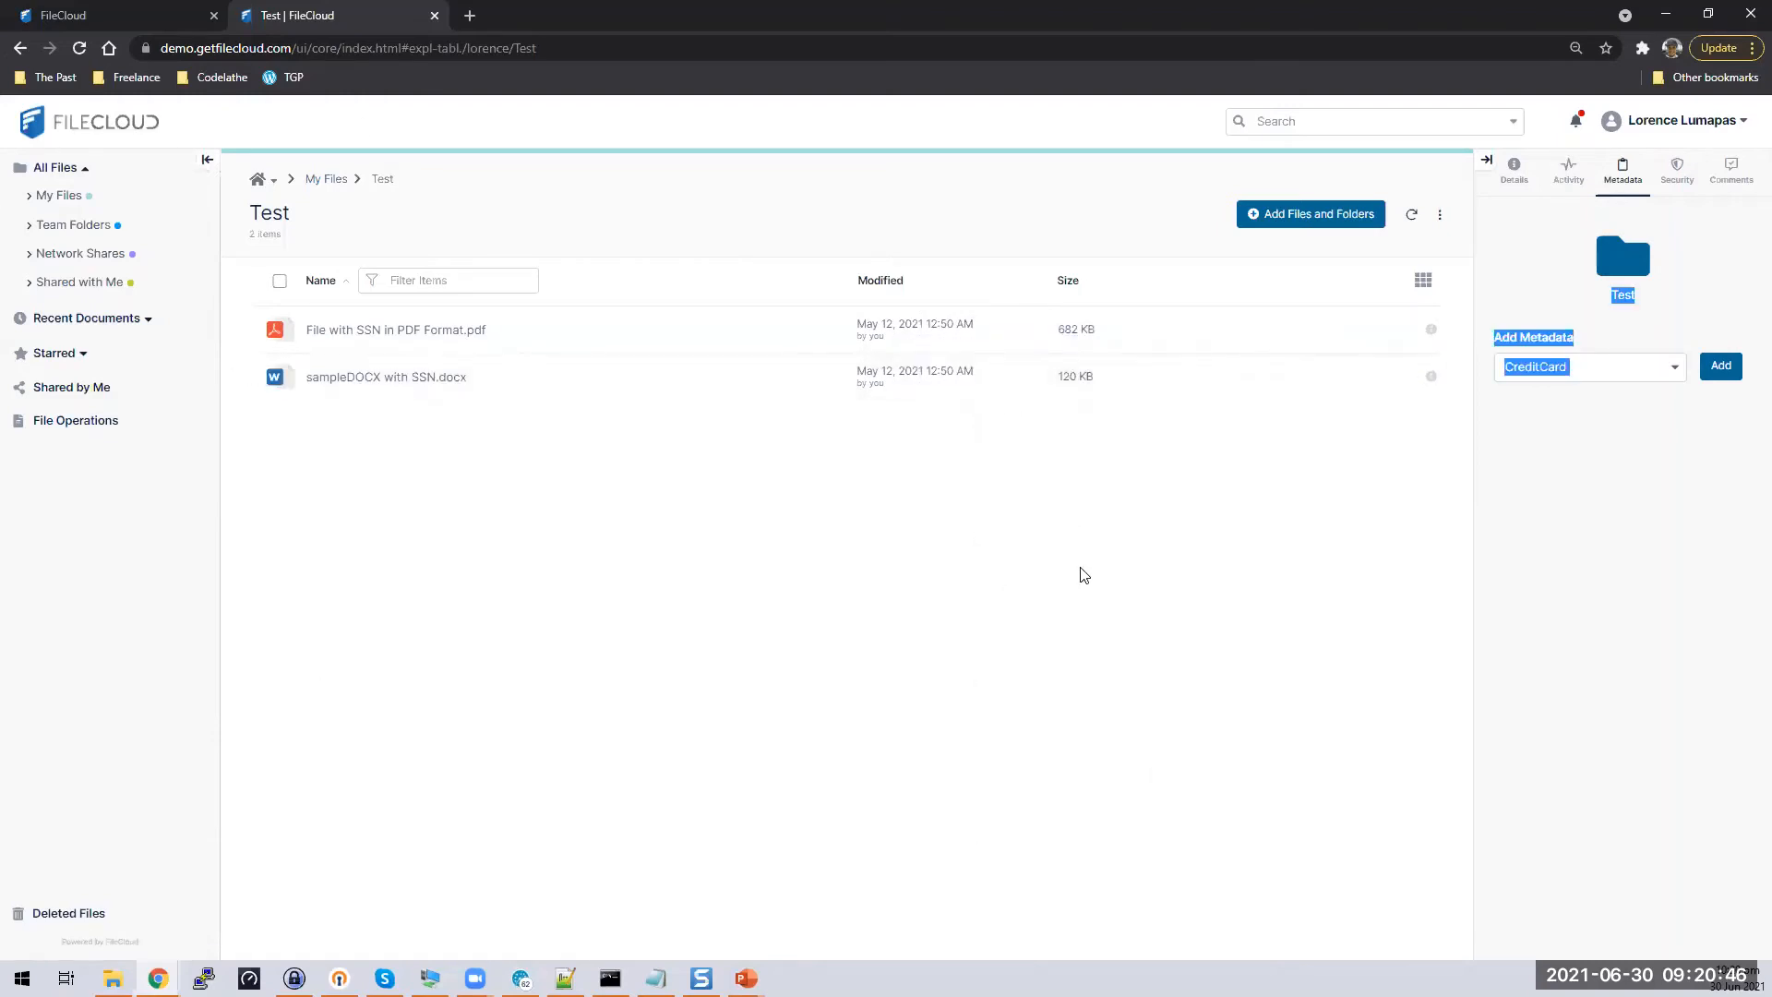
click(1066, 377)
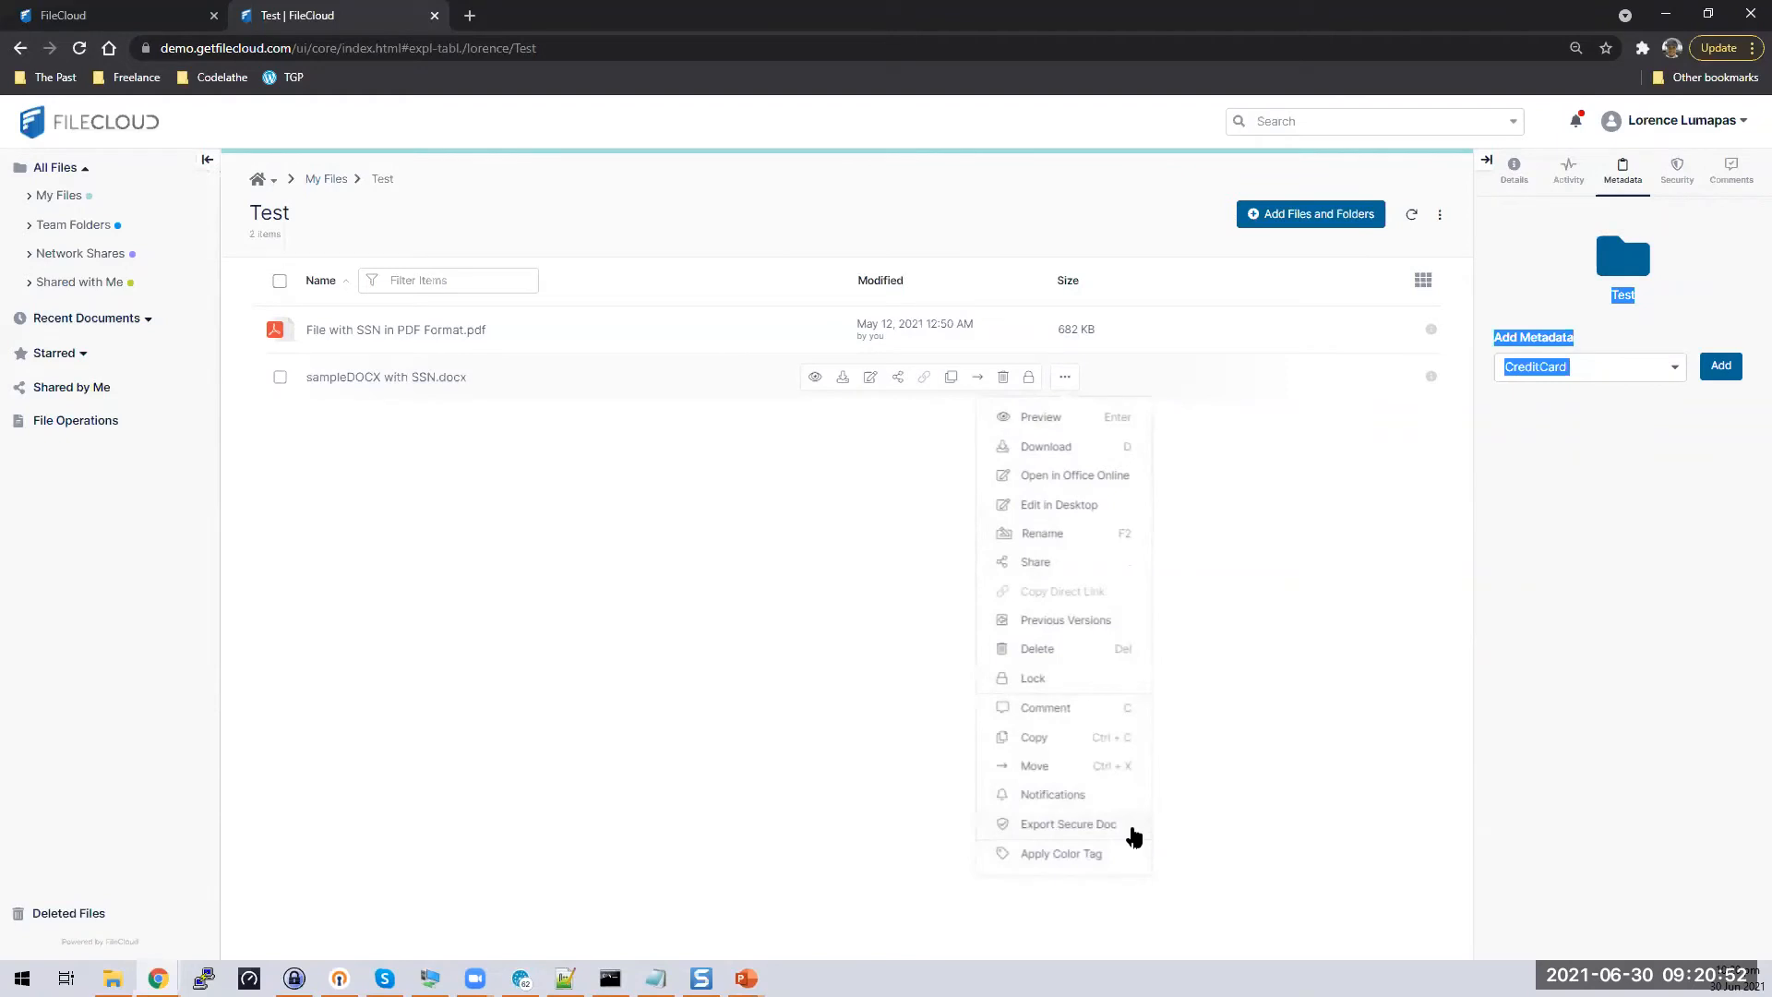
click(1131, 827)
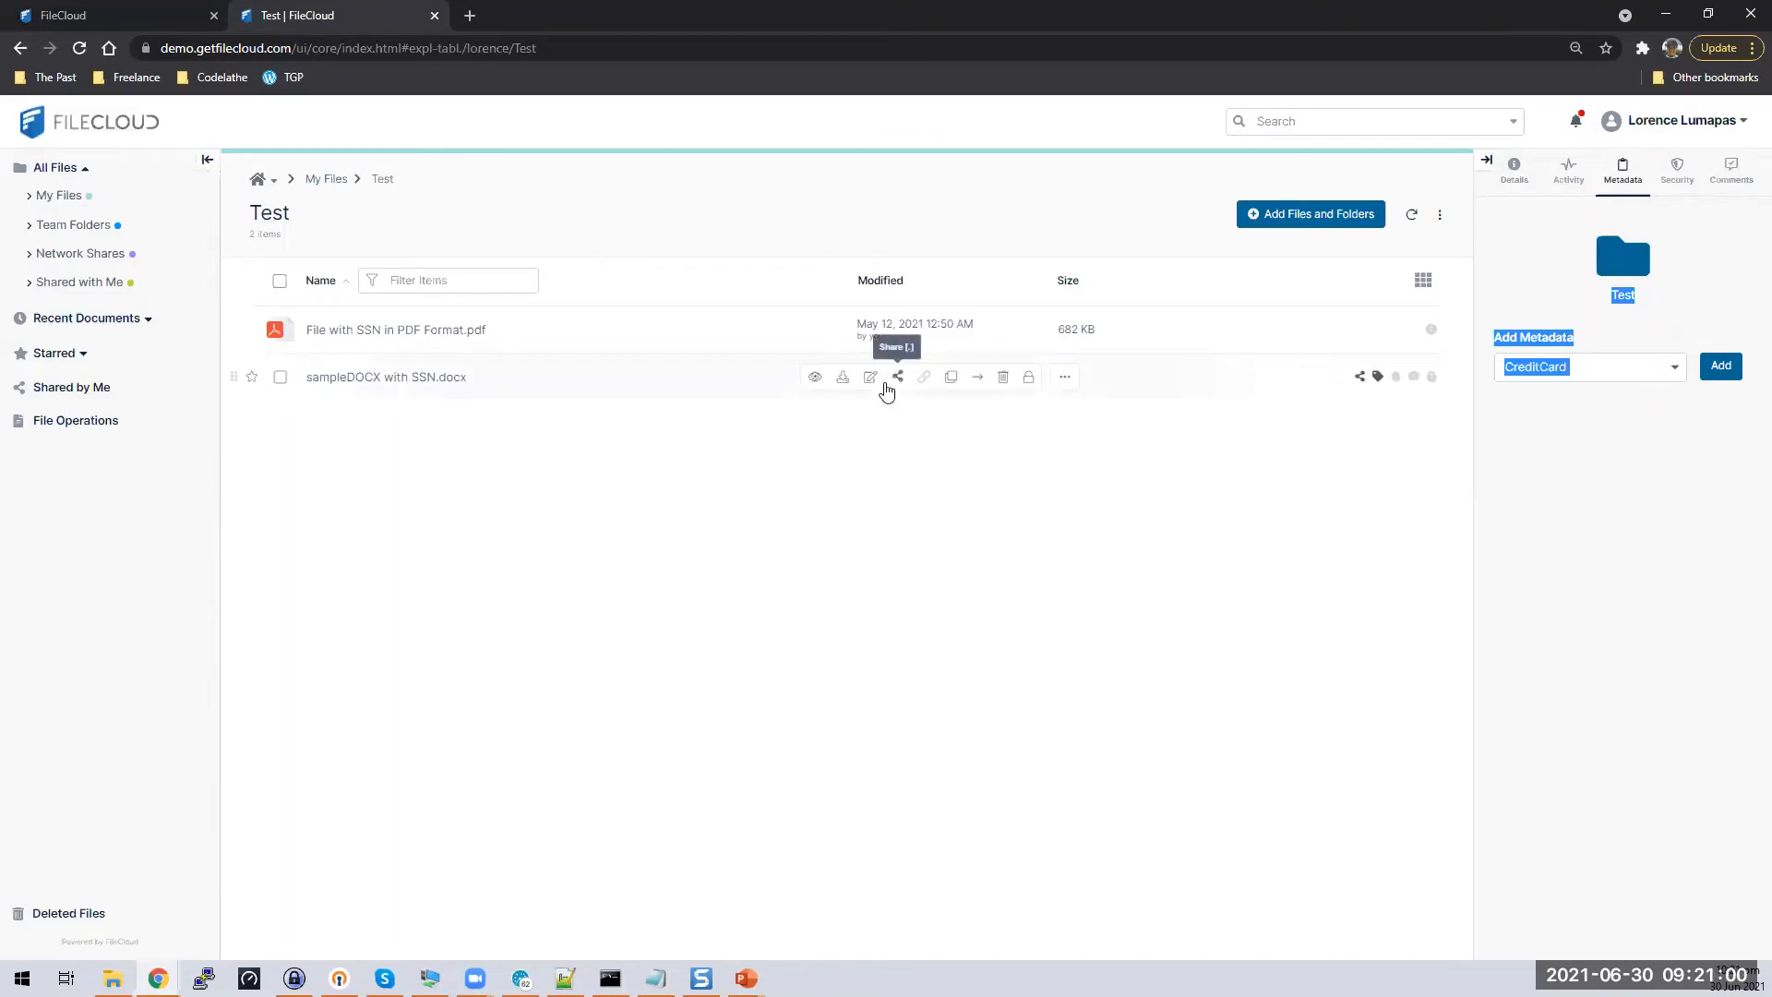
mouse_move(1054, 383)
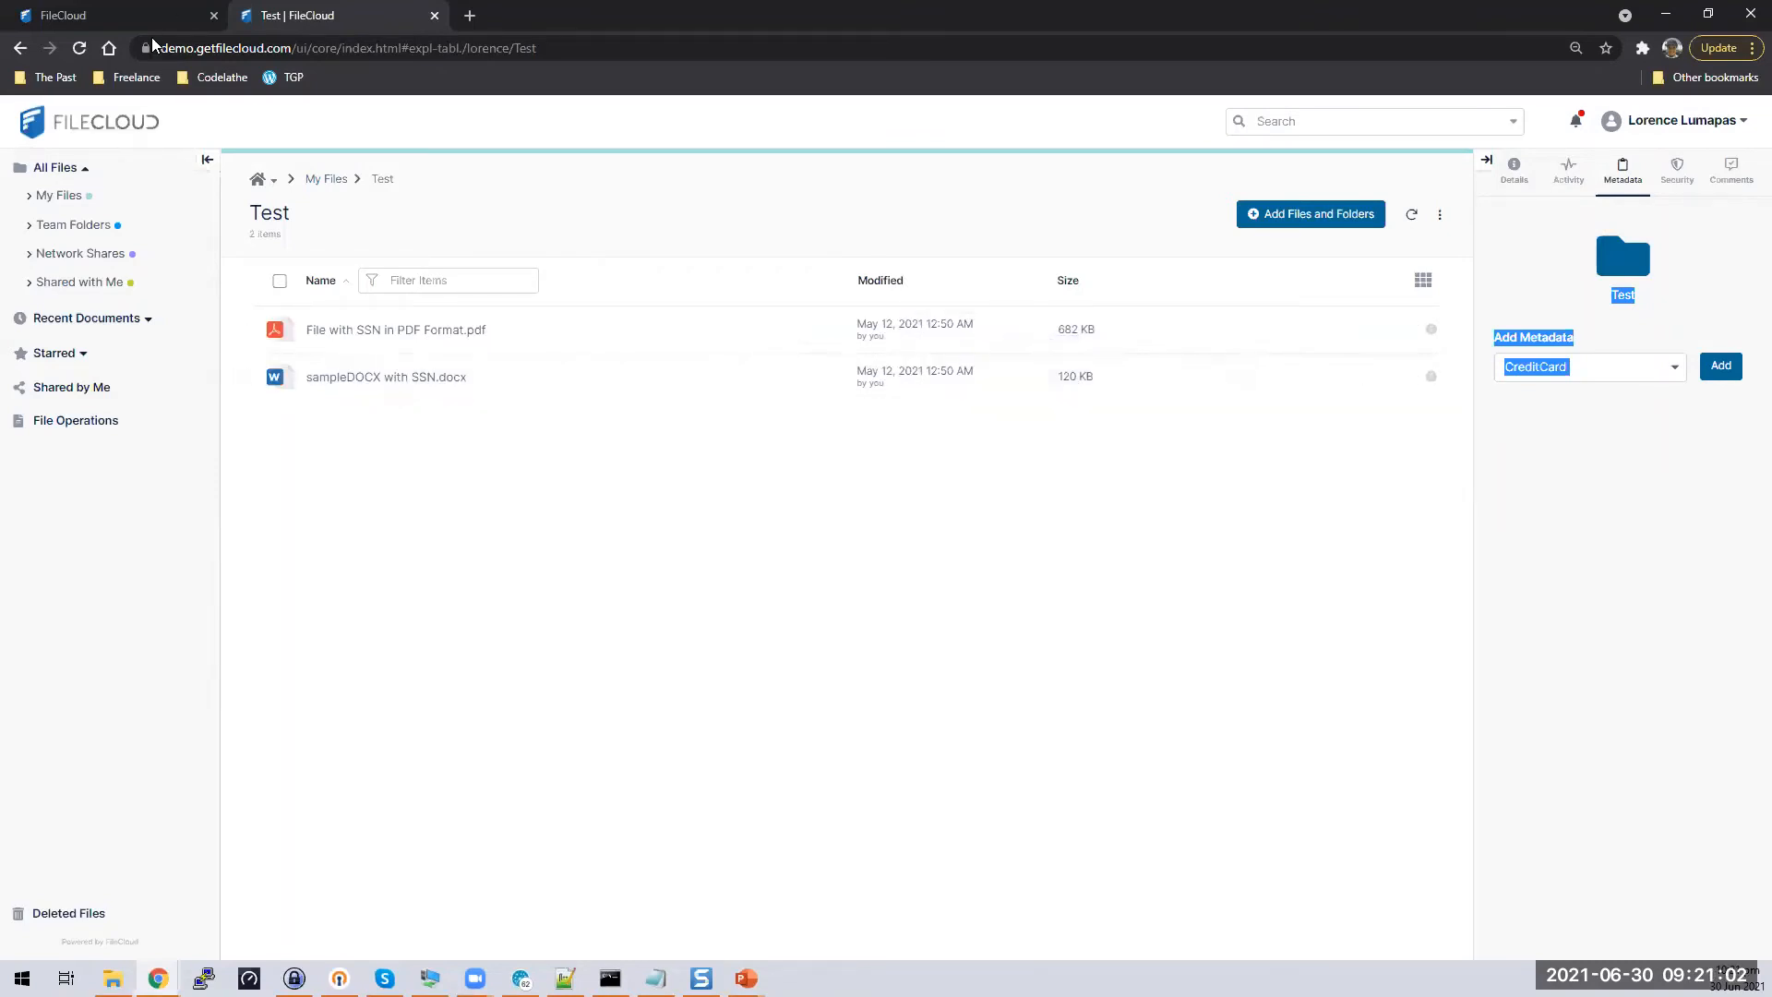
click(79, 48)
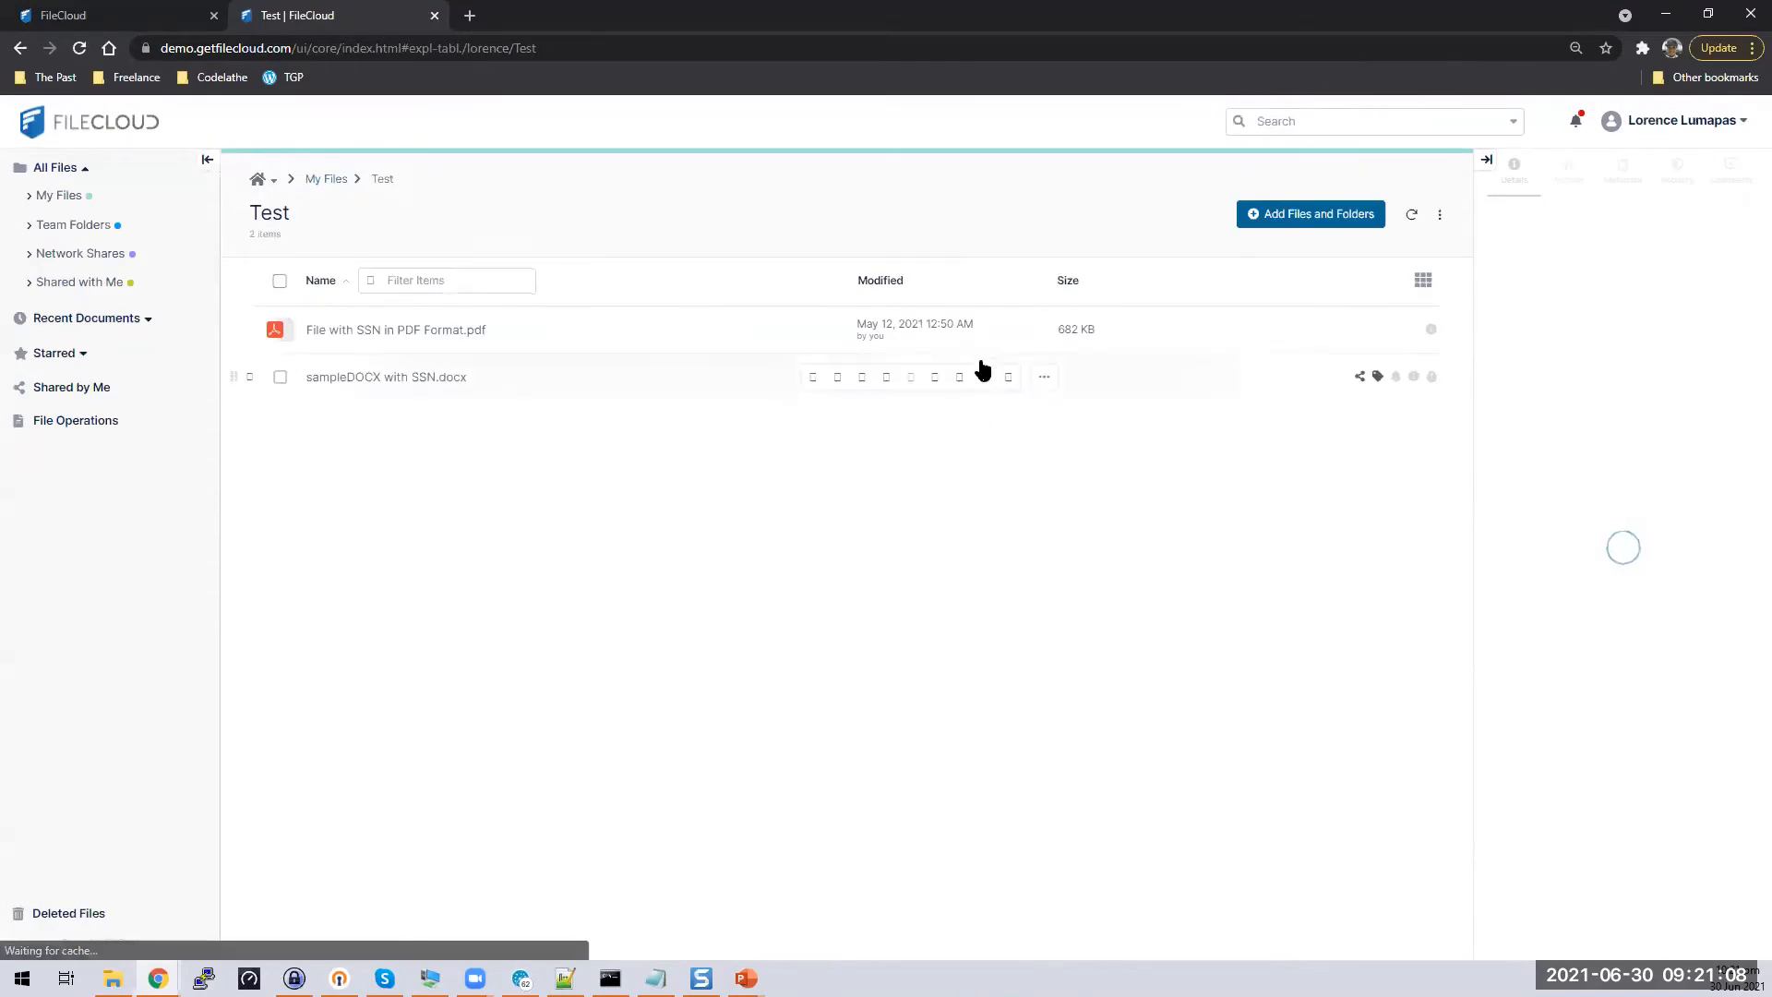
Export File with SSN in PDF Format.pdf as a secure DRM document and expand the progress details
click(1065, 332)
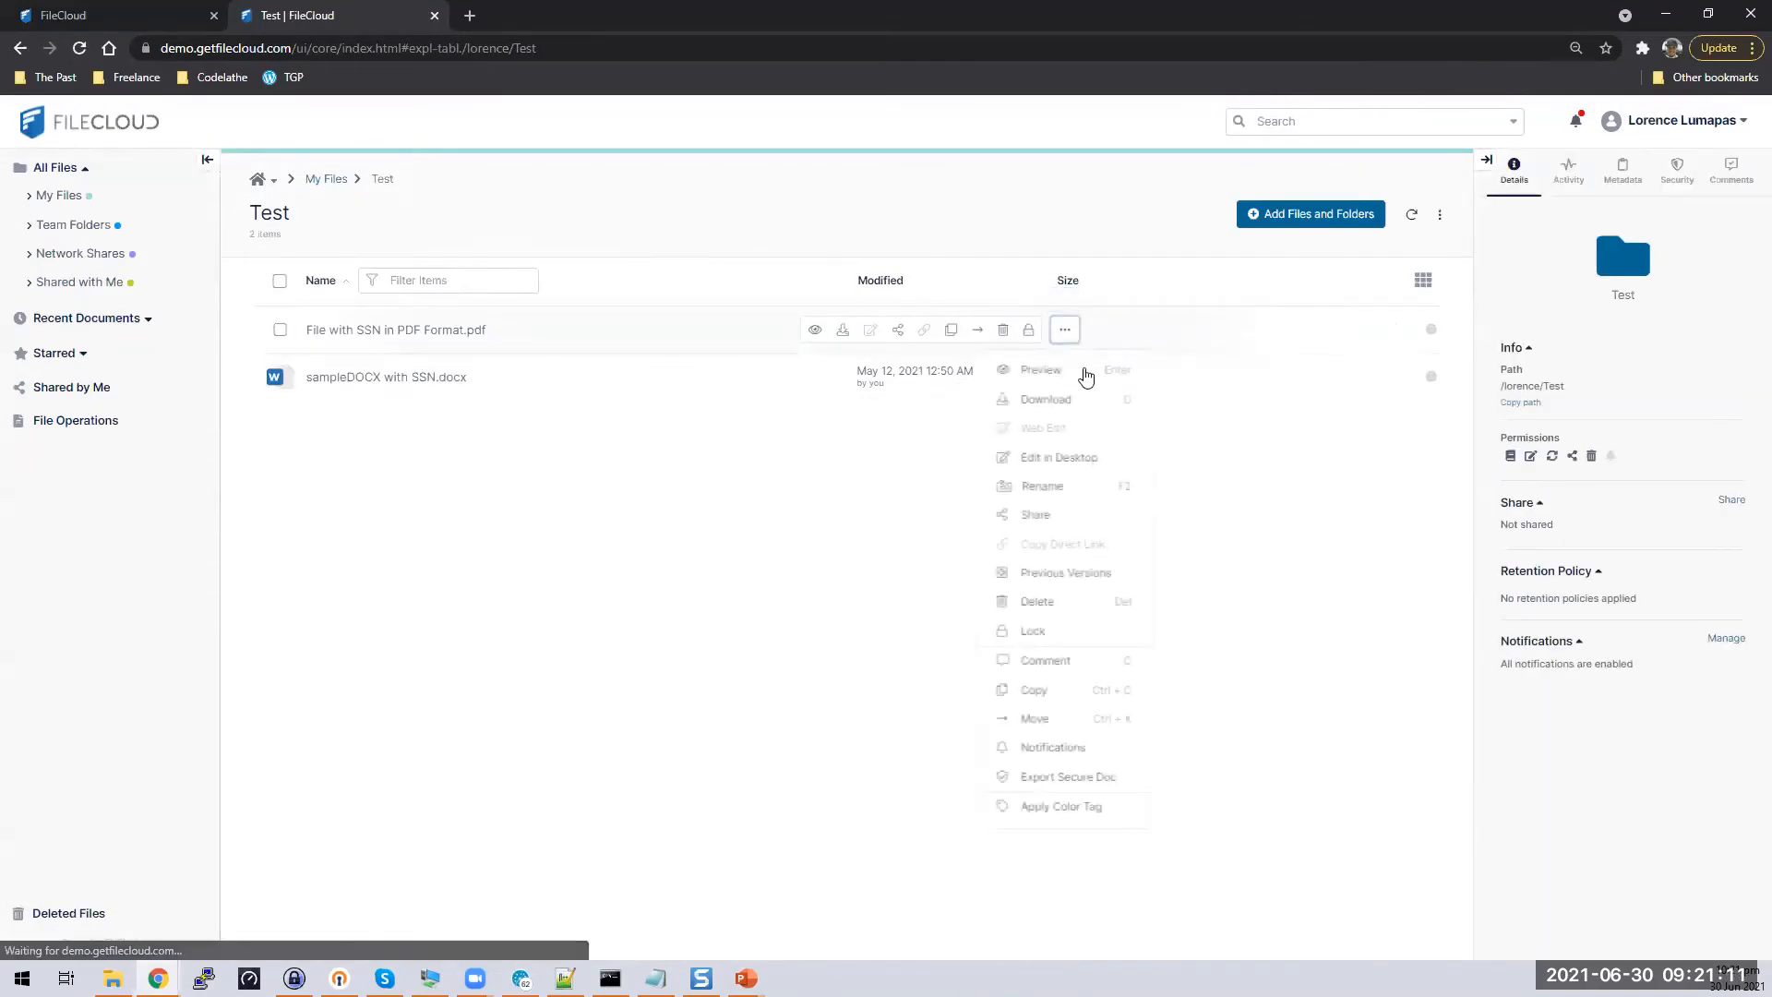
click(1092, 776)
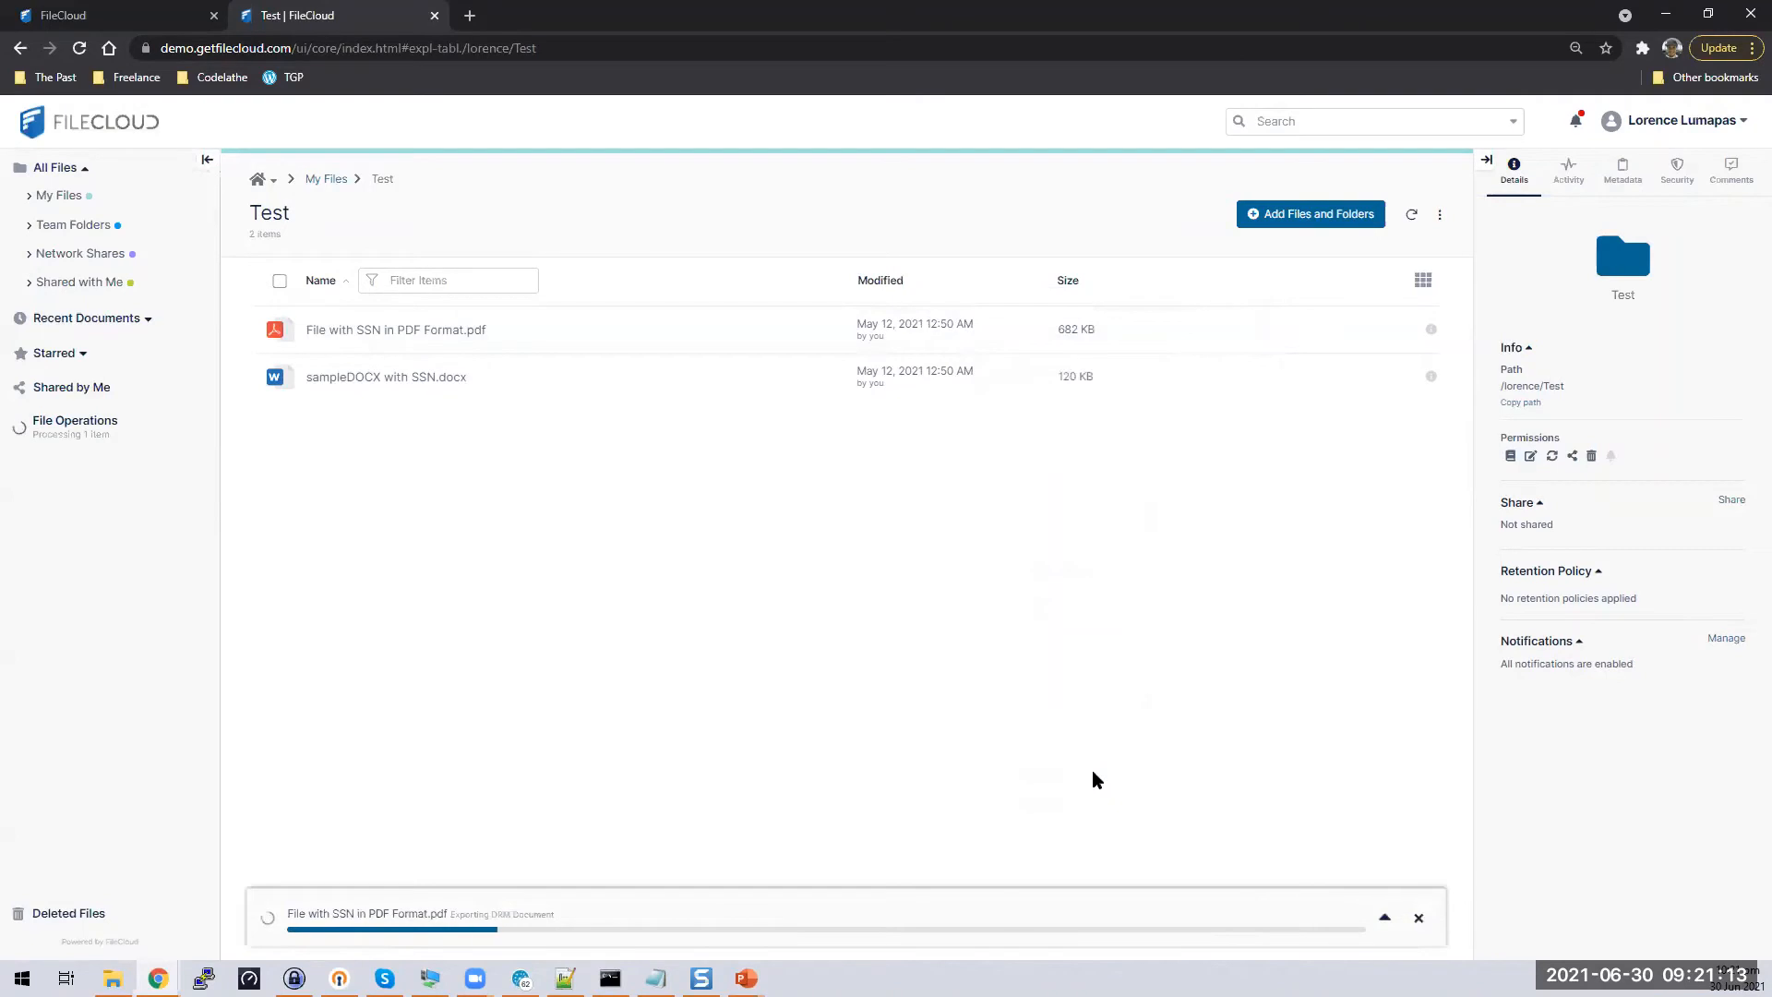
click(1384, 917)
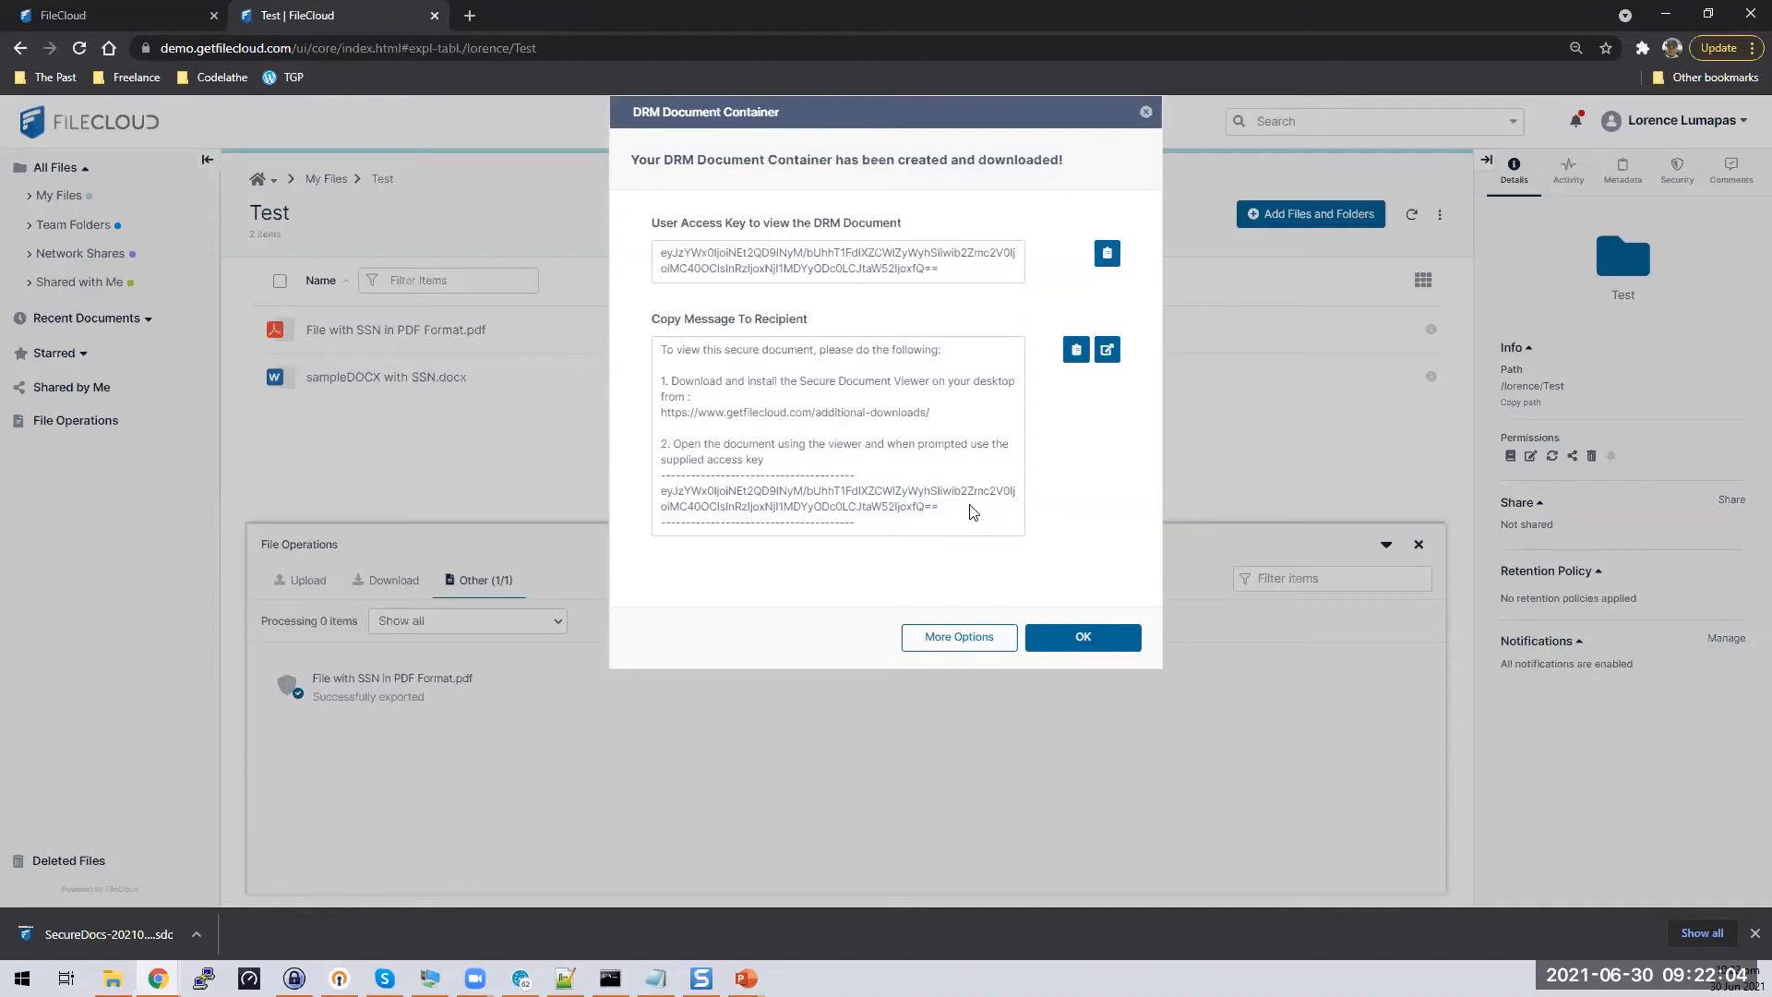
Select the recipient message and the user access key in the DRM Document Container dialog
drag(661, 349, 984, 547)
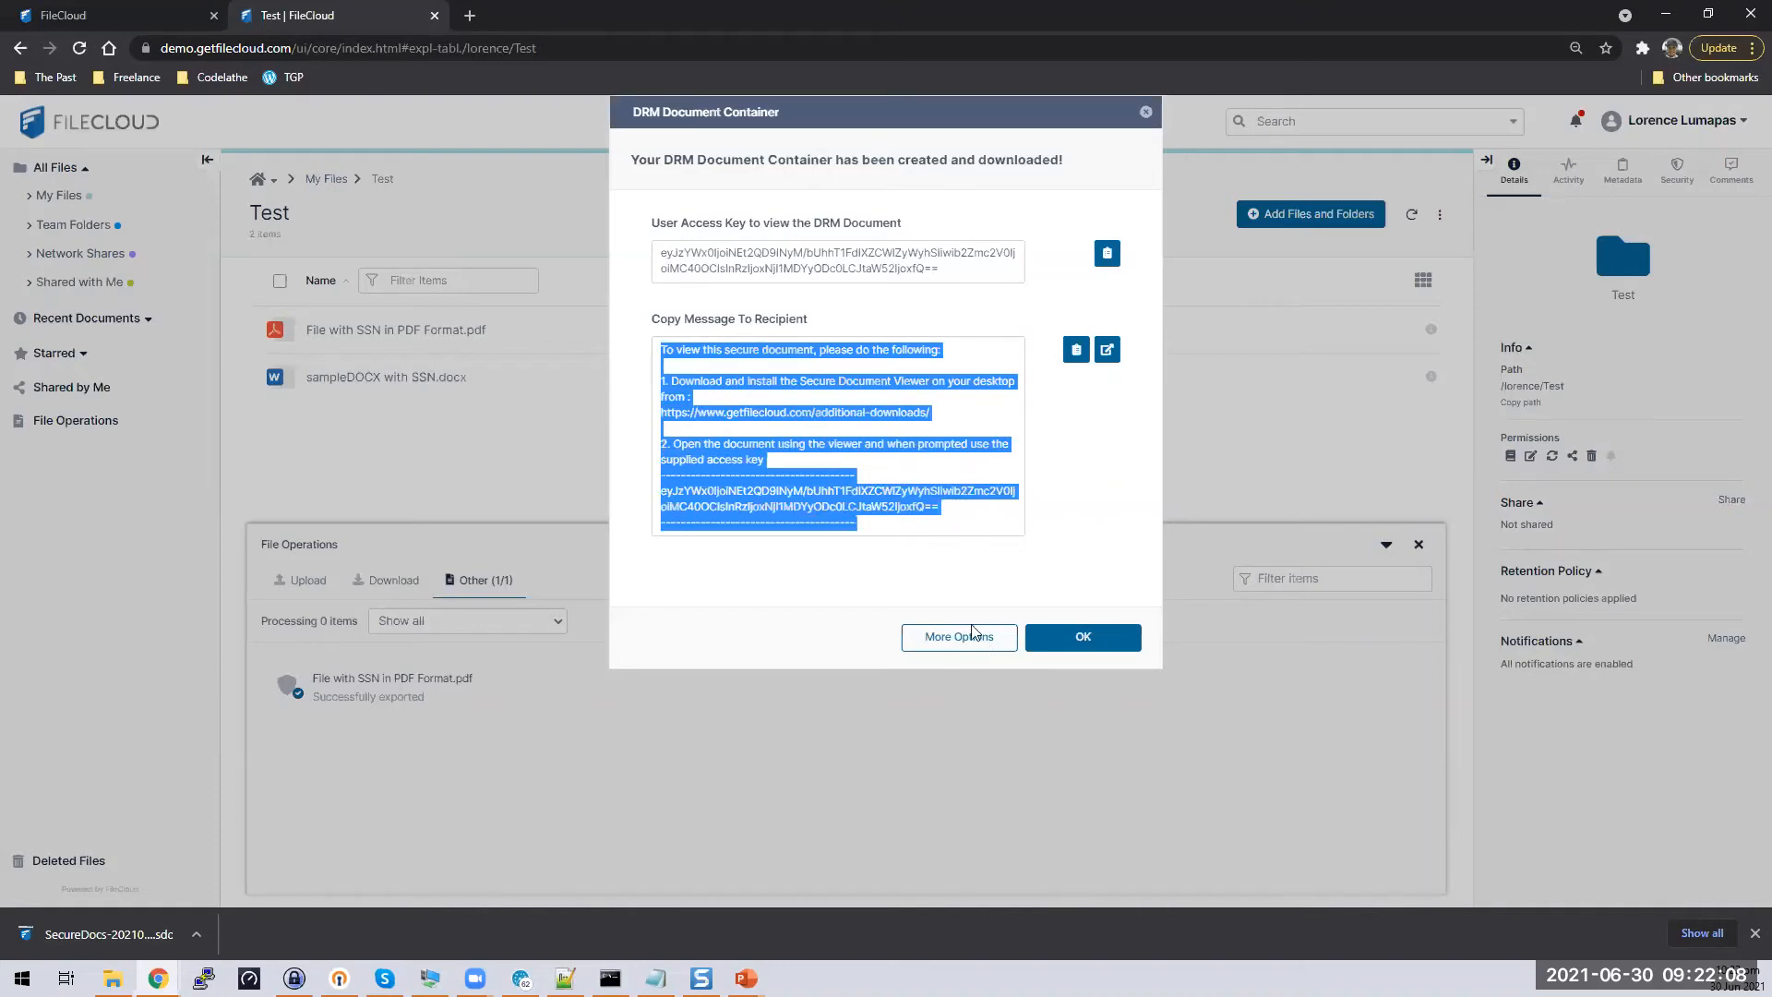
click(943, 271)
click(655, 264)
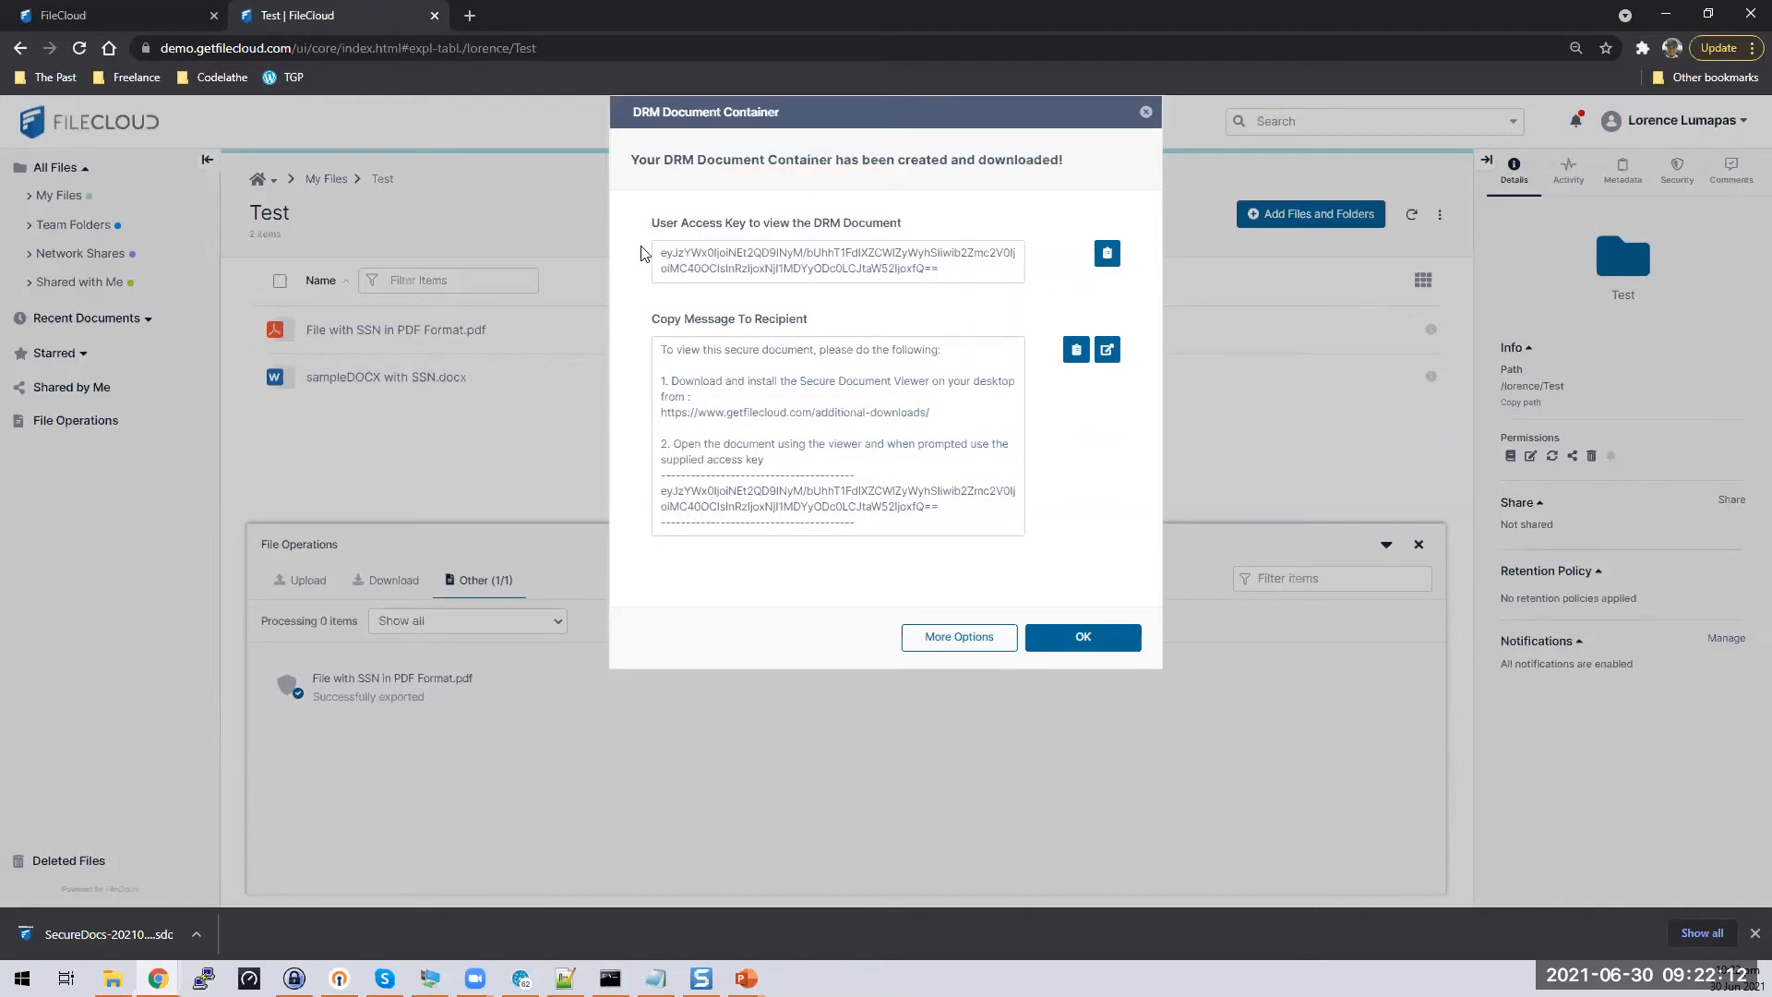
triple_click(653, 240)
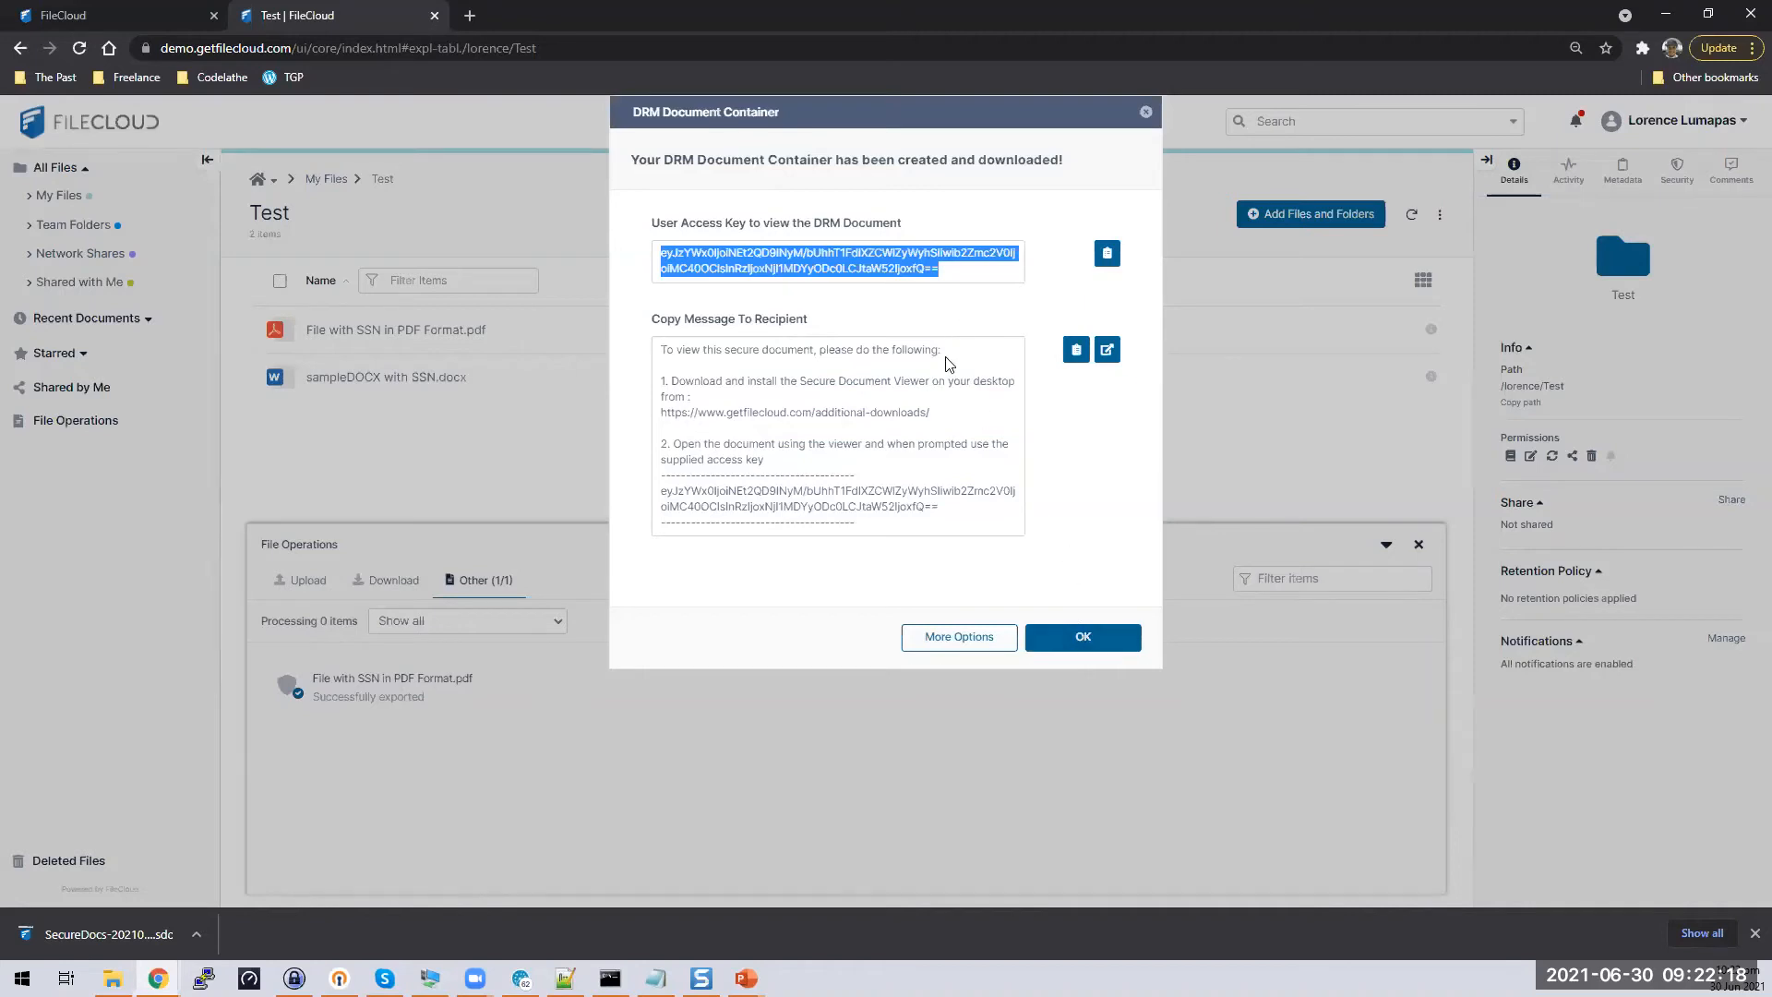
click(968, 272)
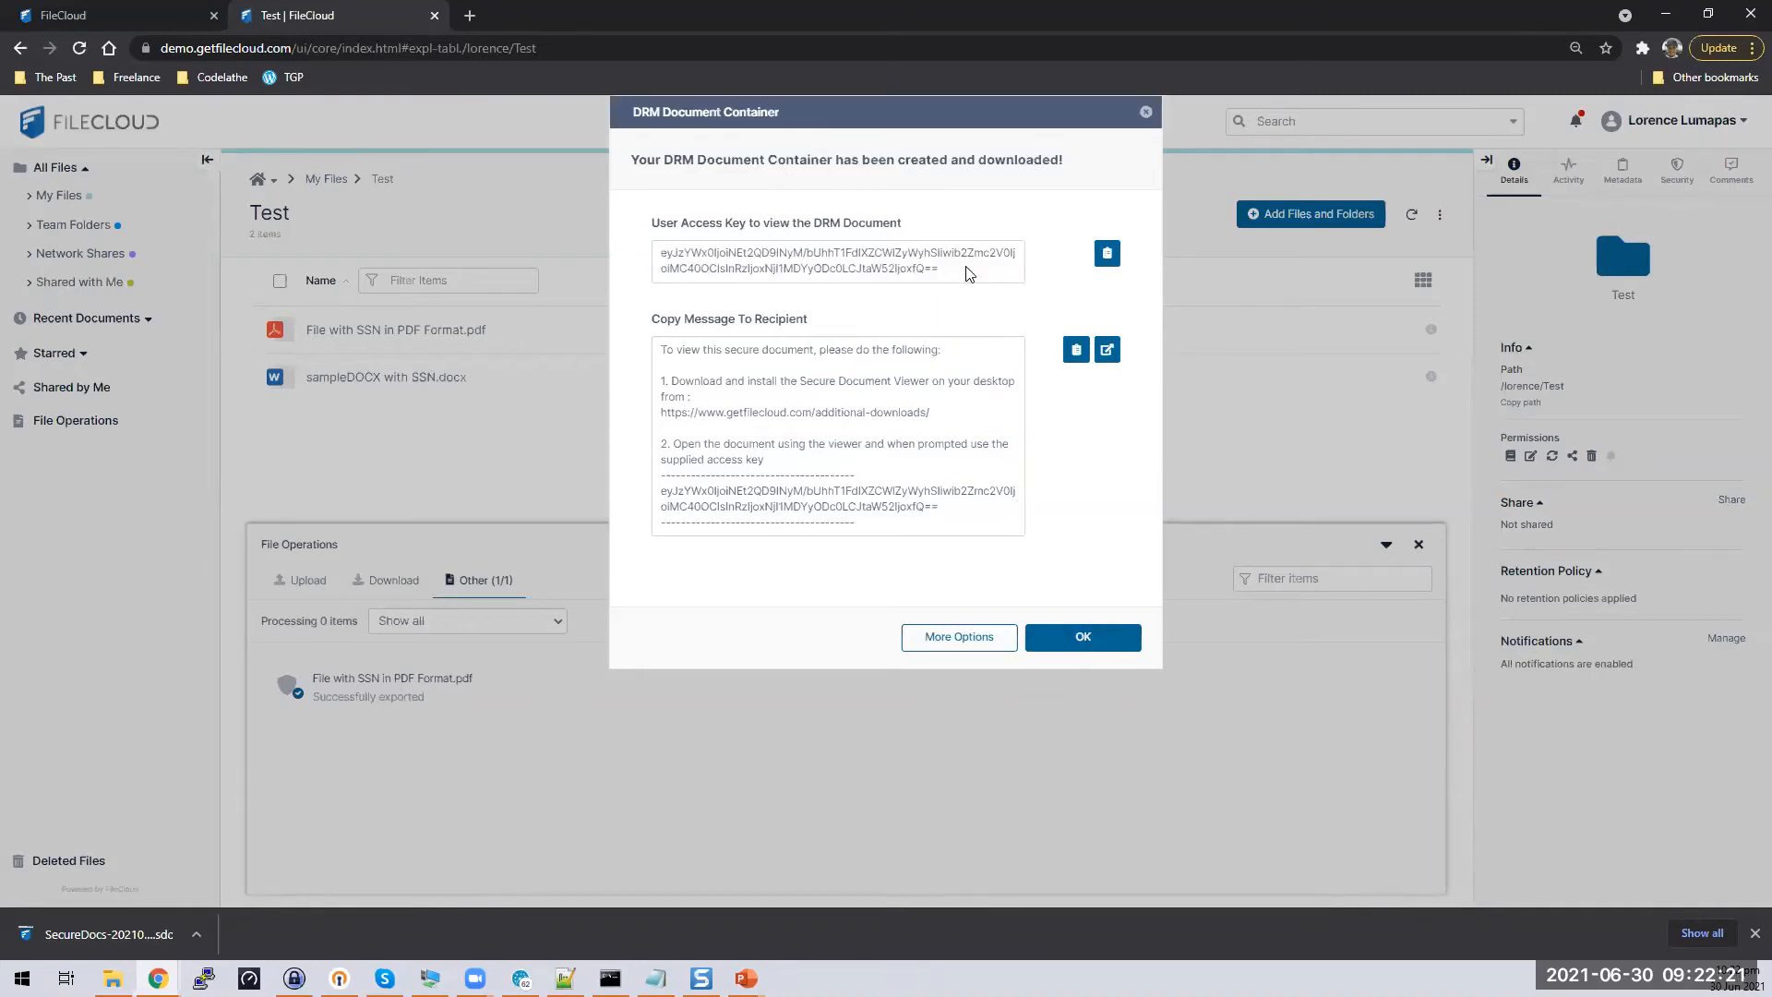
triple_click(663, 259)
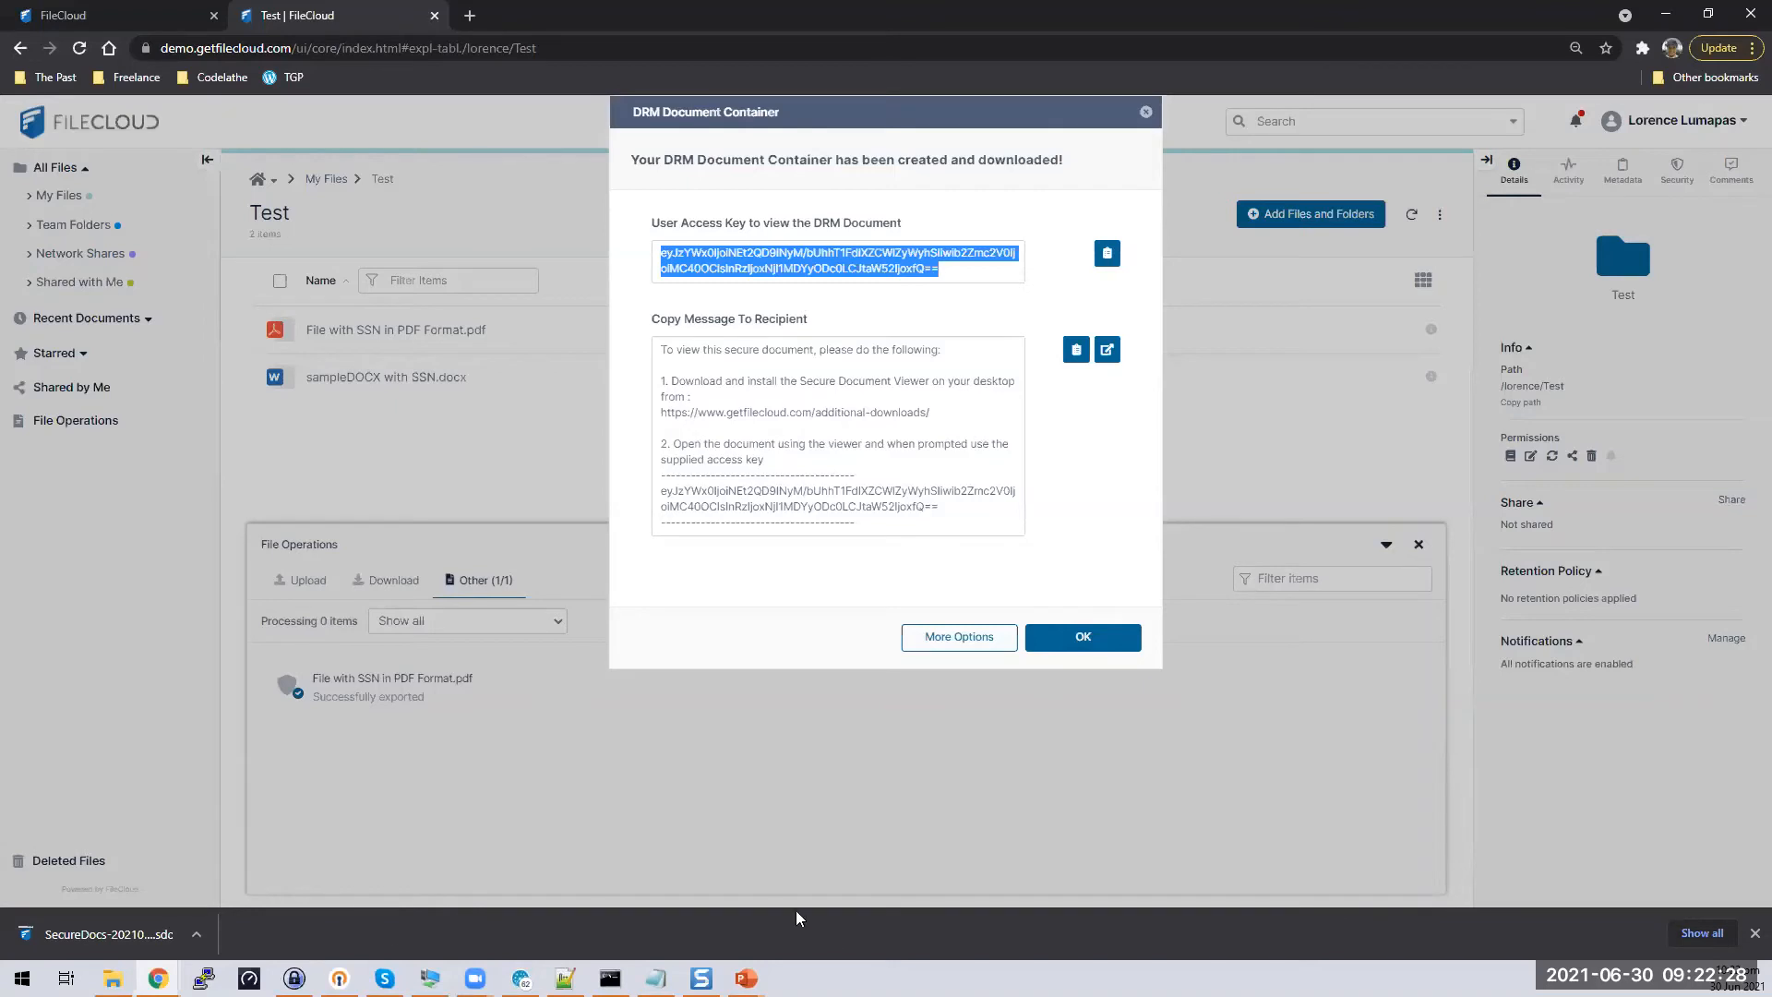
Launch Notepad by searching 'note' and paste the copied recipient message into it
click(20, 977)
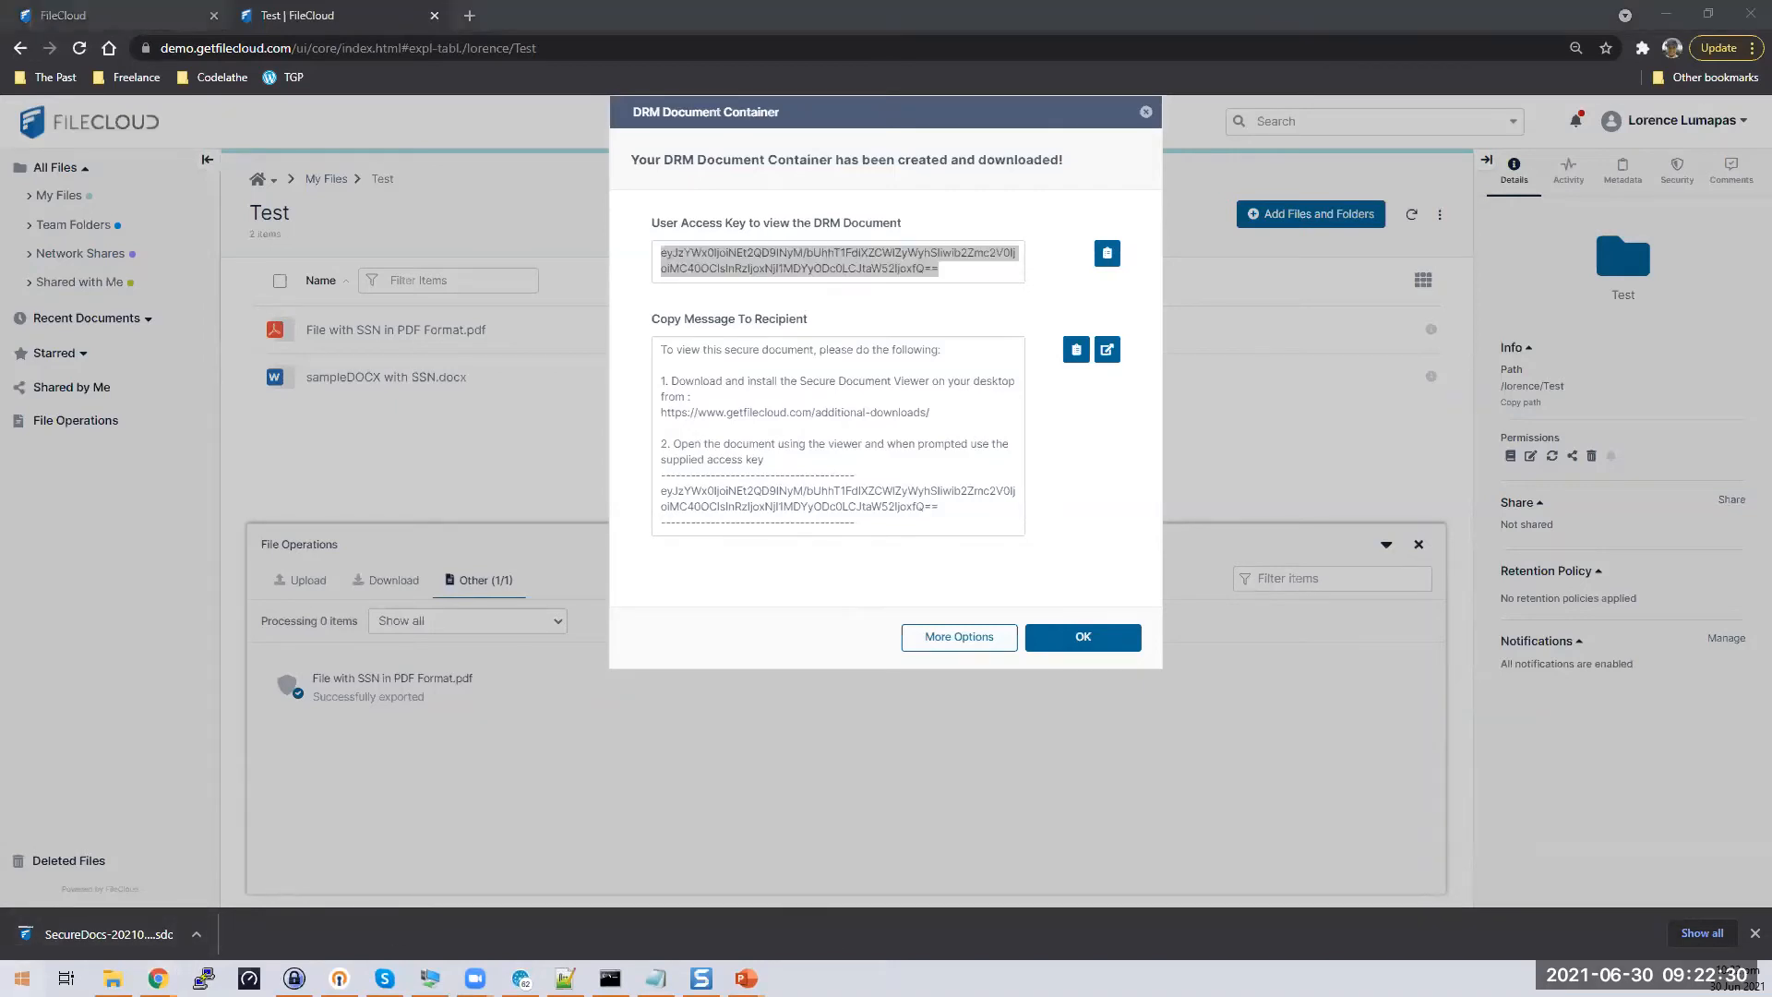
text(note)
key(Return)
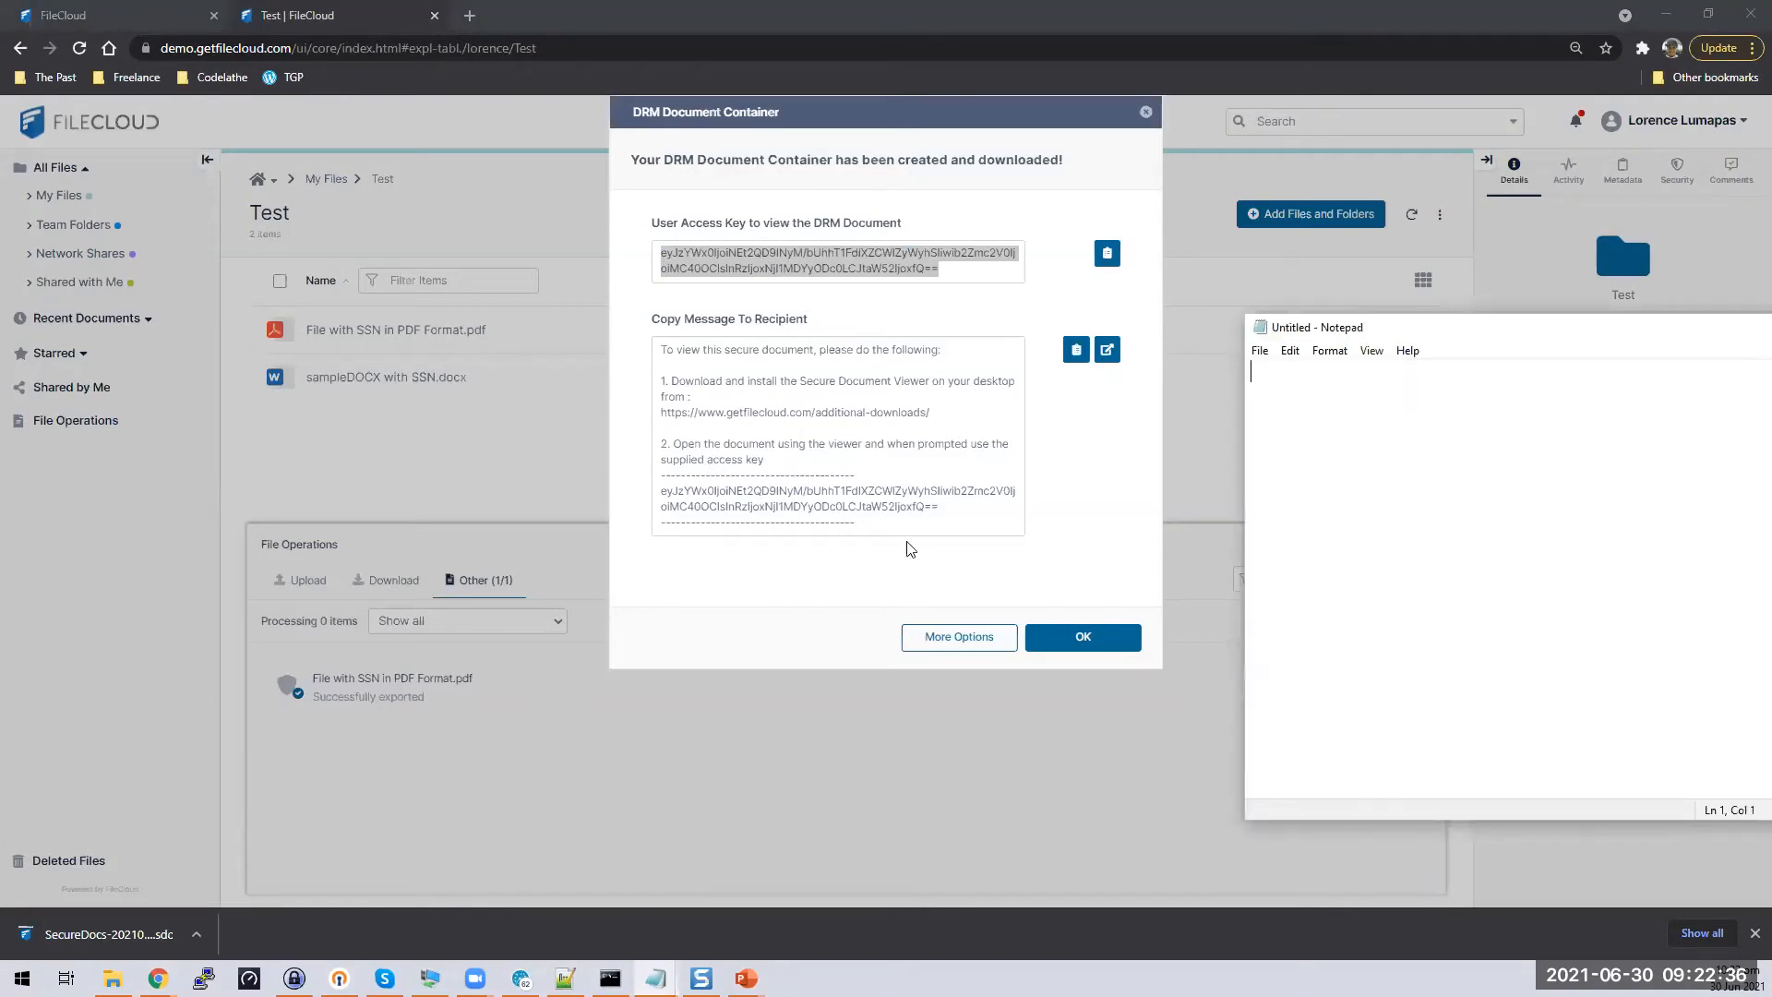
click(909, 531)
key(ctrl+a)
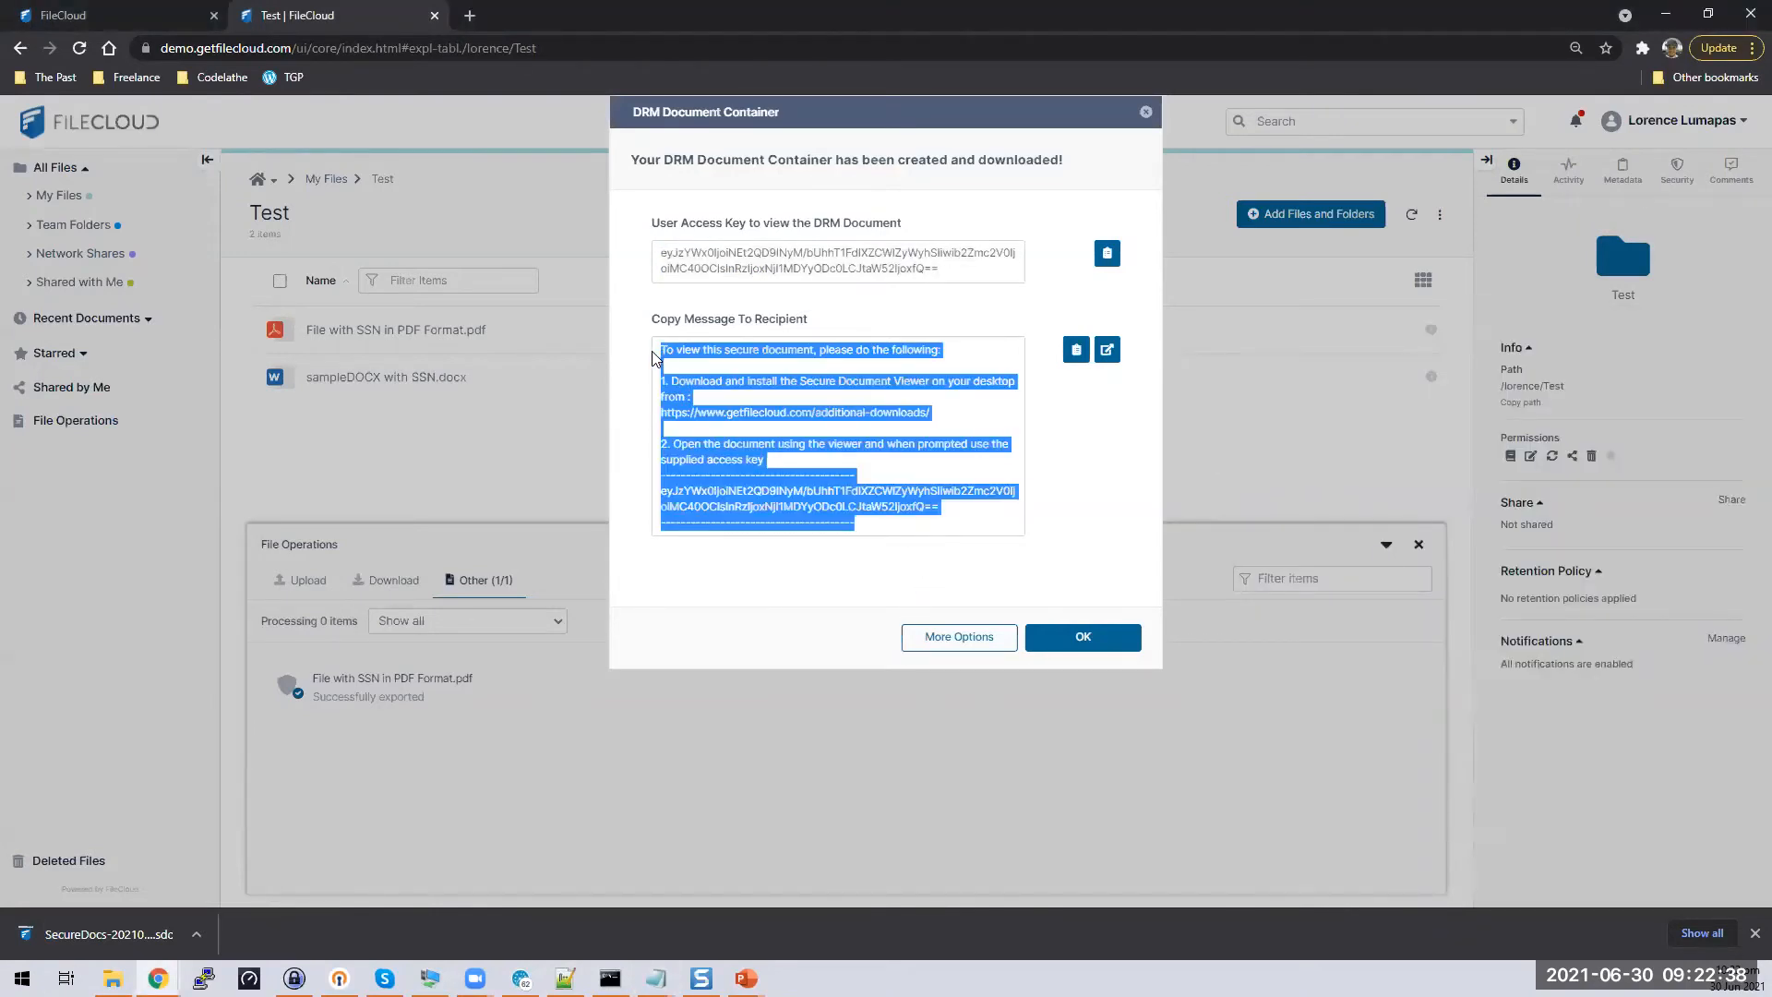
click(656, 978)
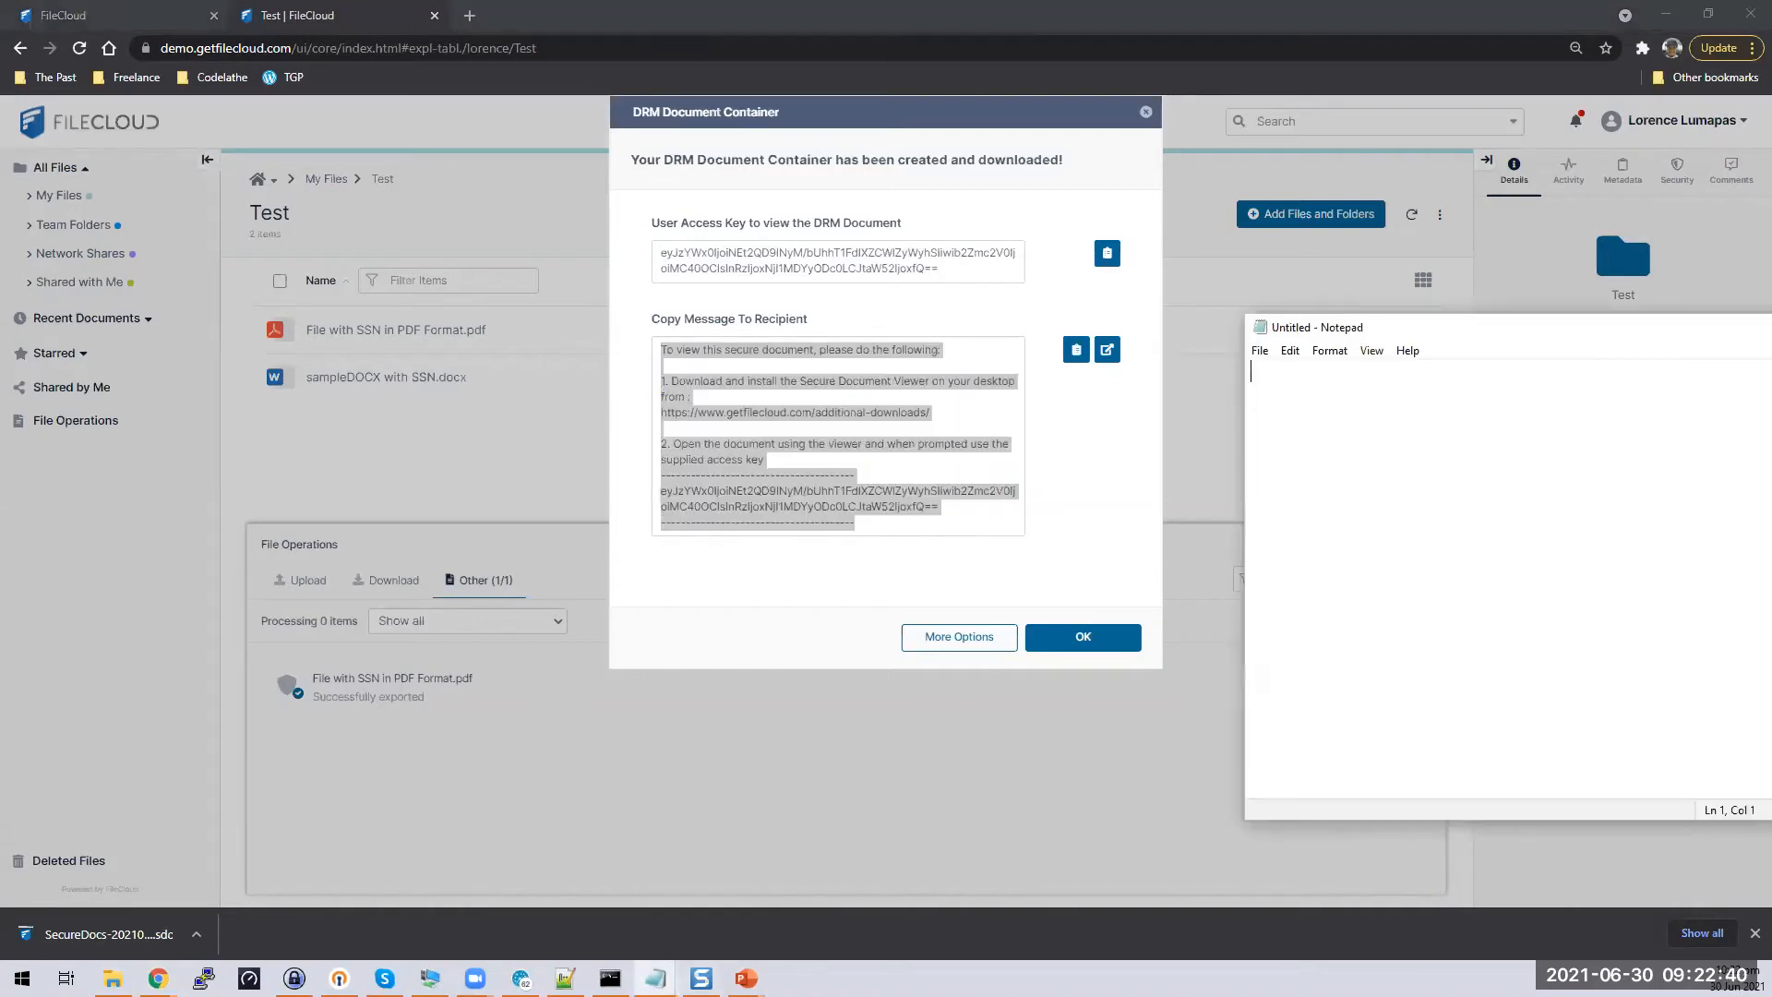
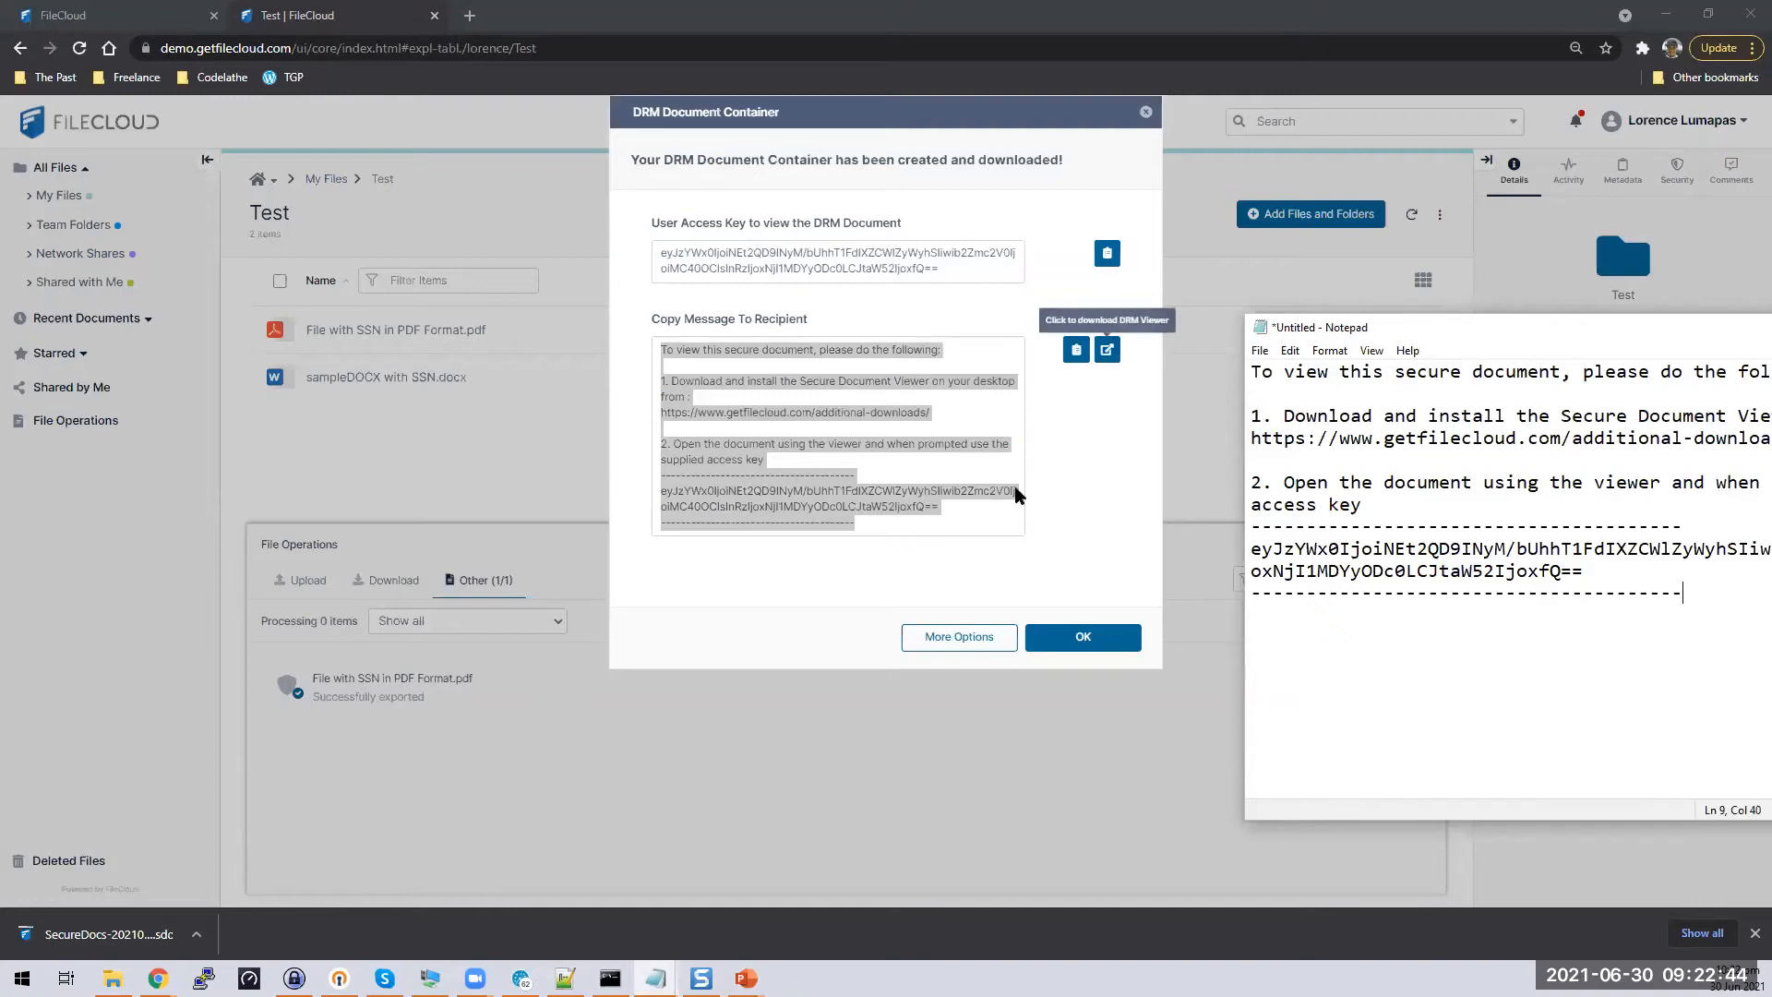
Reselect the recipient message, reposition Notepad, and close the DRM container dialog
click(884, 532)
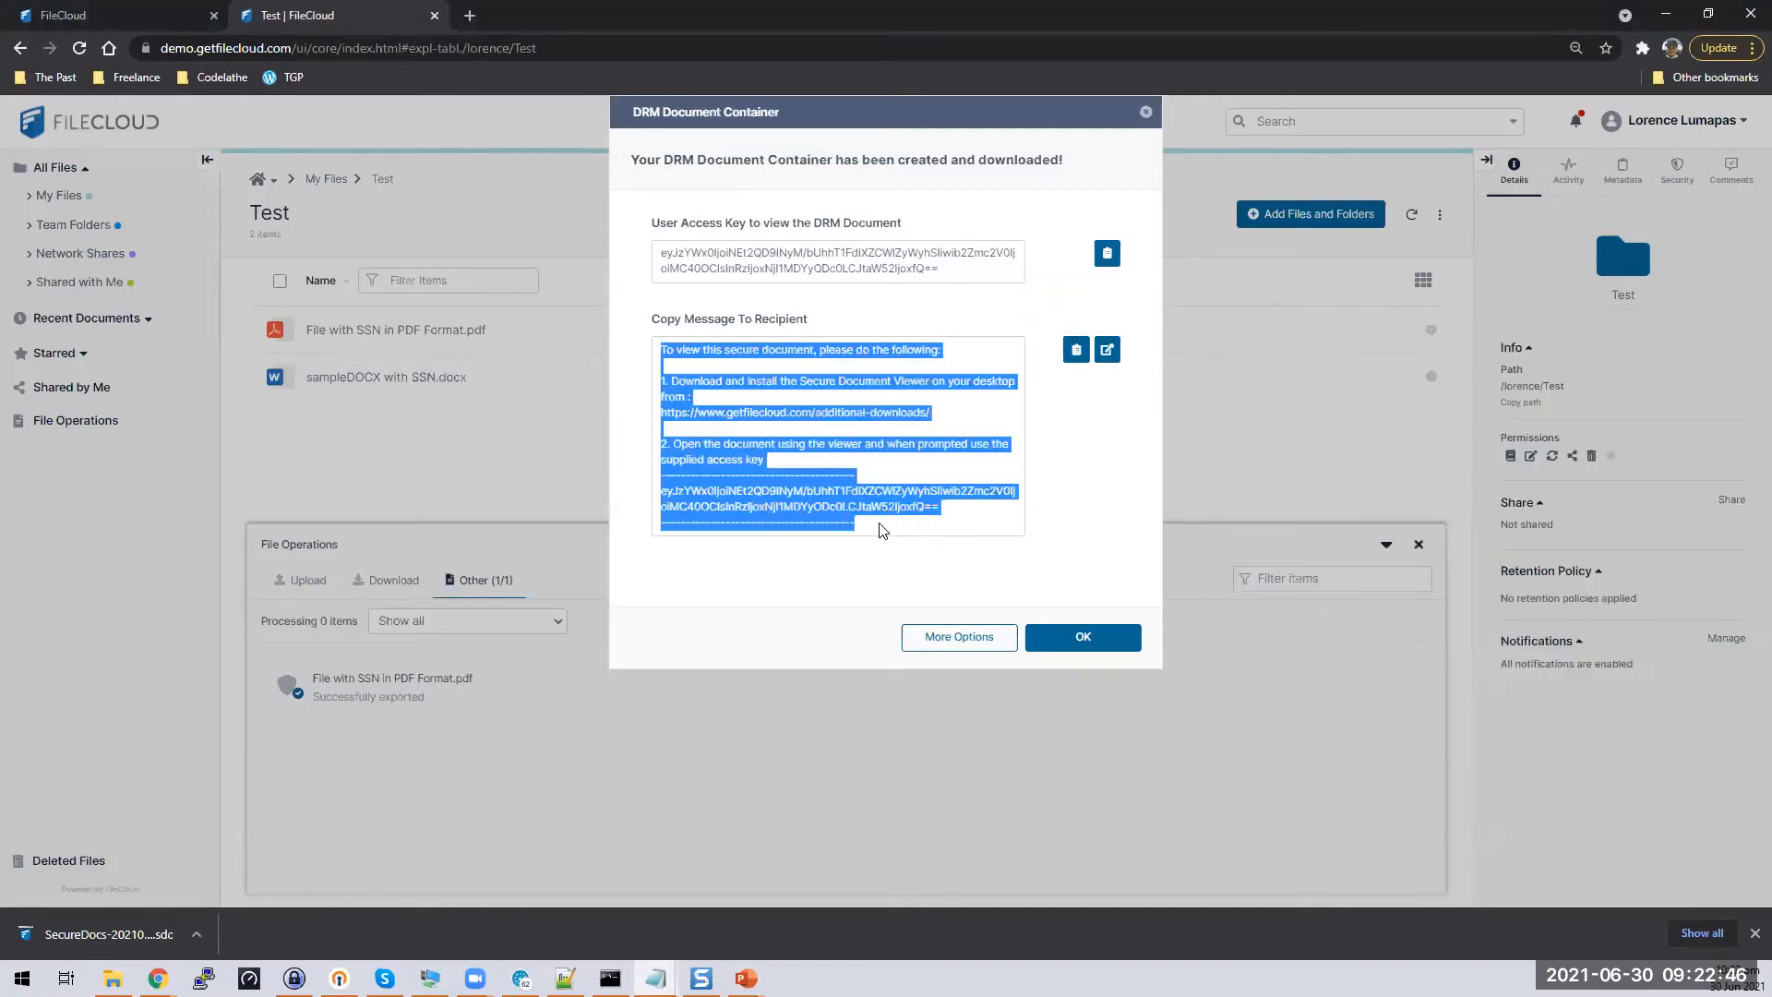
drag(740, 509, 661, 349)
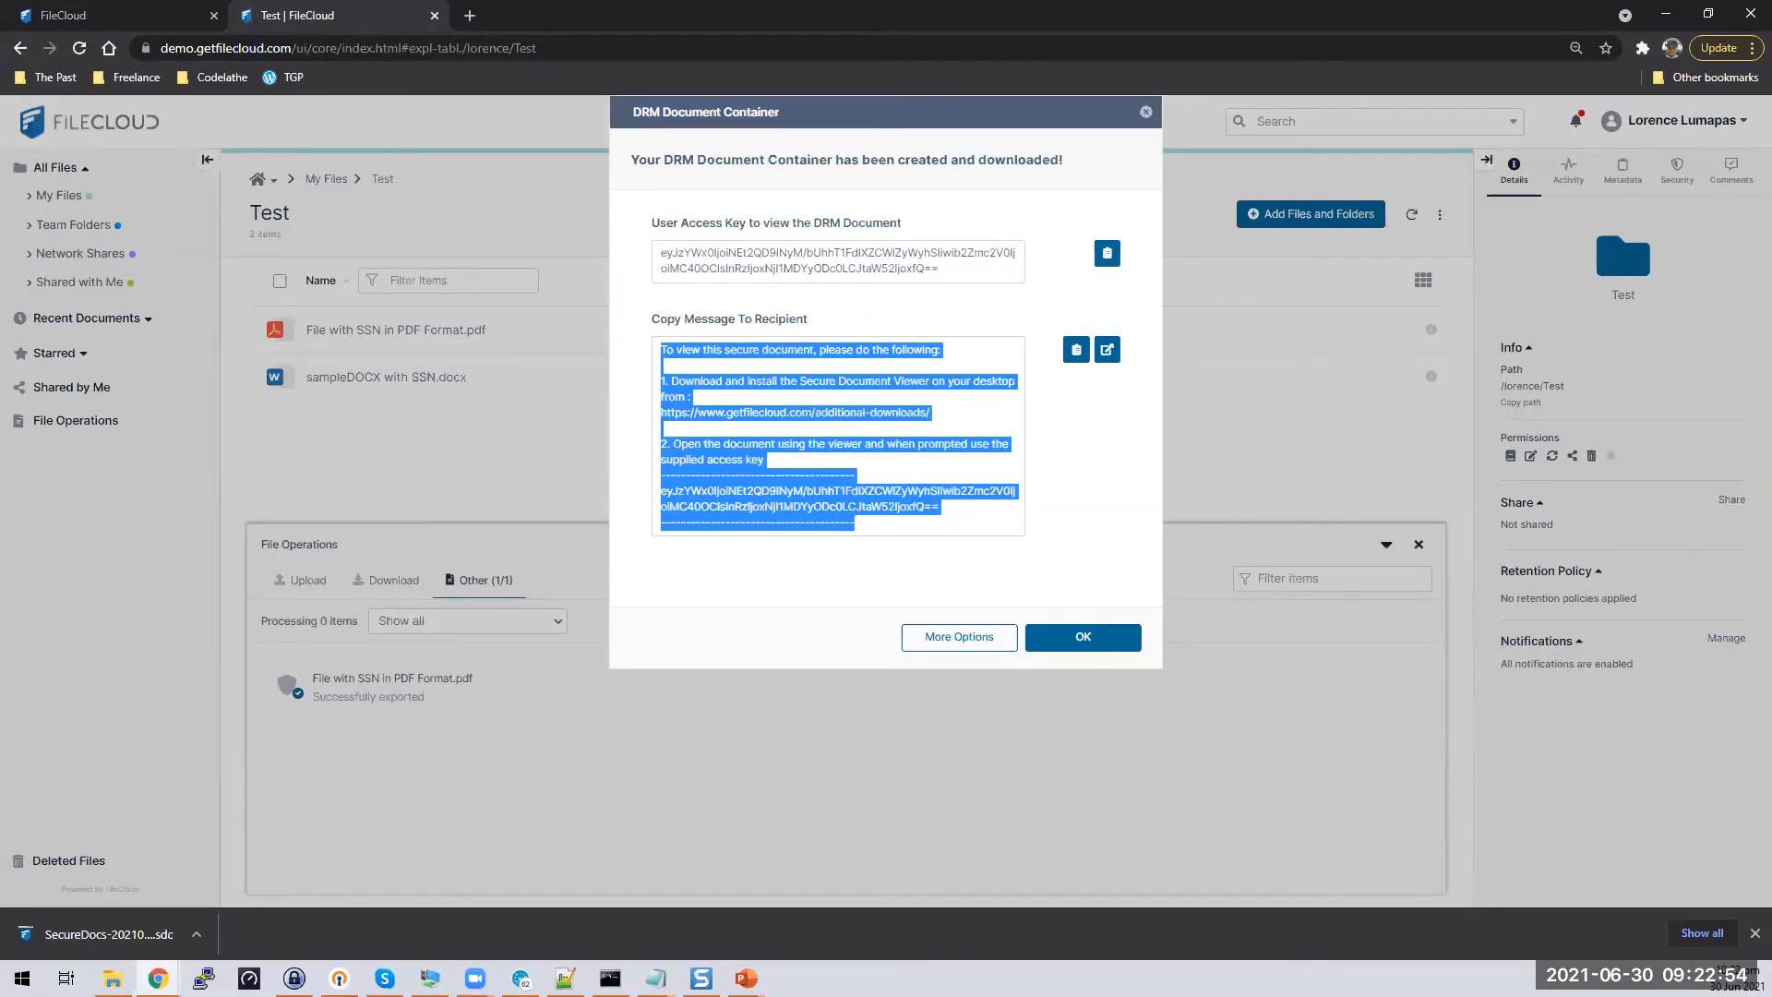
key(alt+Tab)
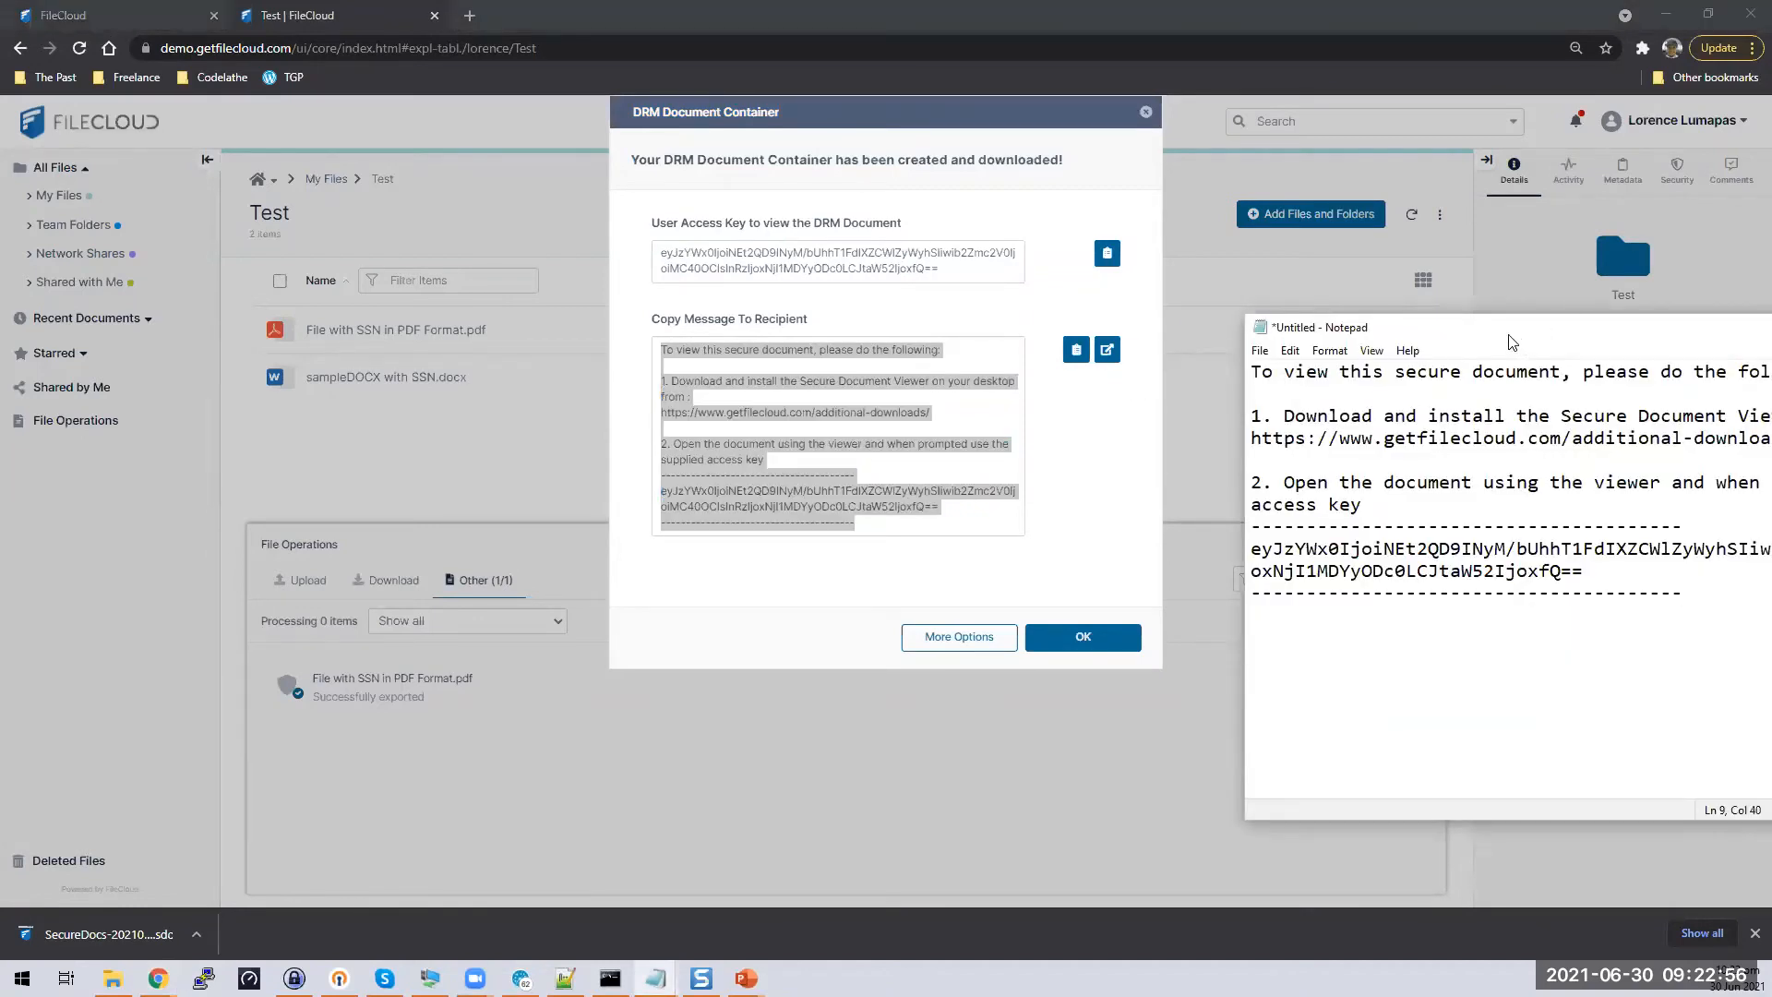
drag(1511, 342, 1465, 332)
click(1104, 646)
click(1105, 646)
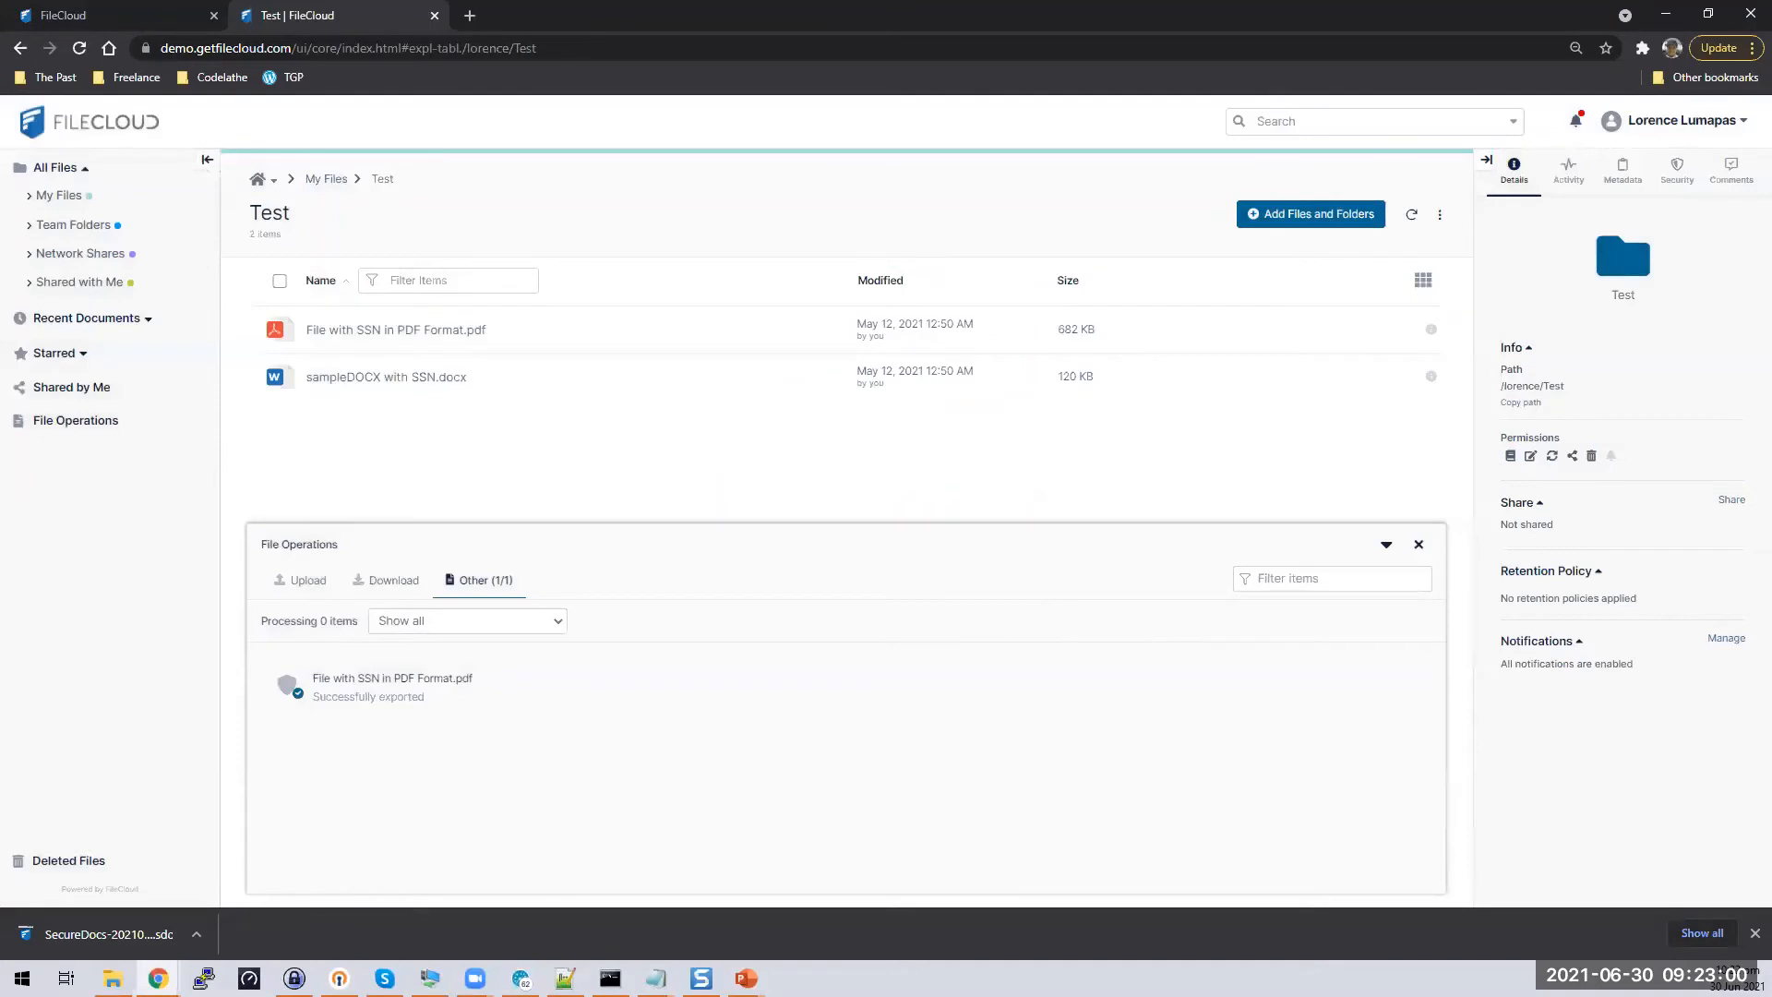
key(alt+Tab)
drag(1384, 311, 696, 322)
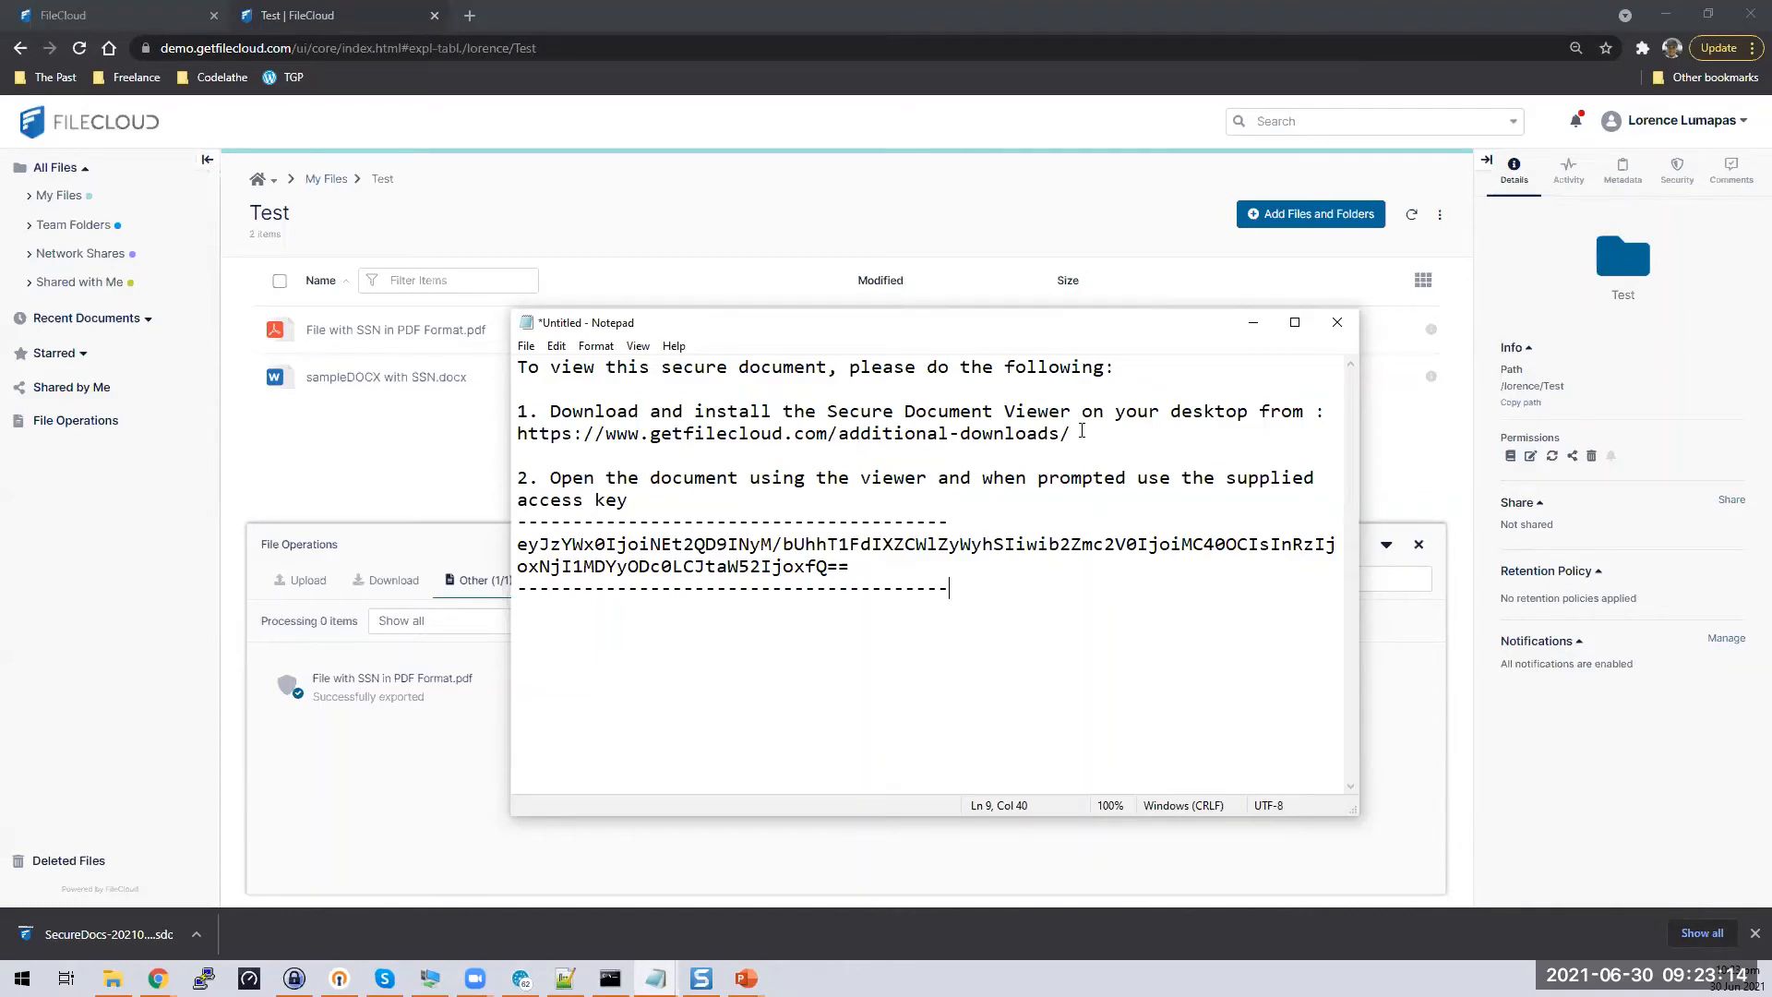
click(201, 936)
click(245, 877)
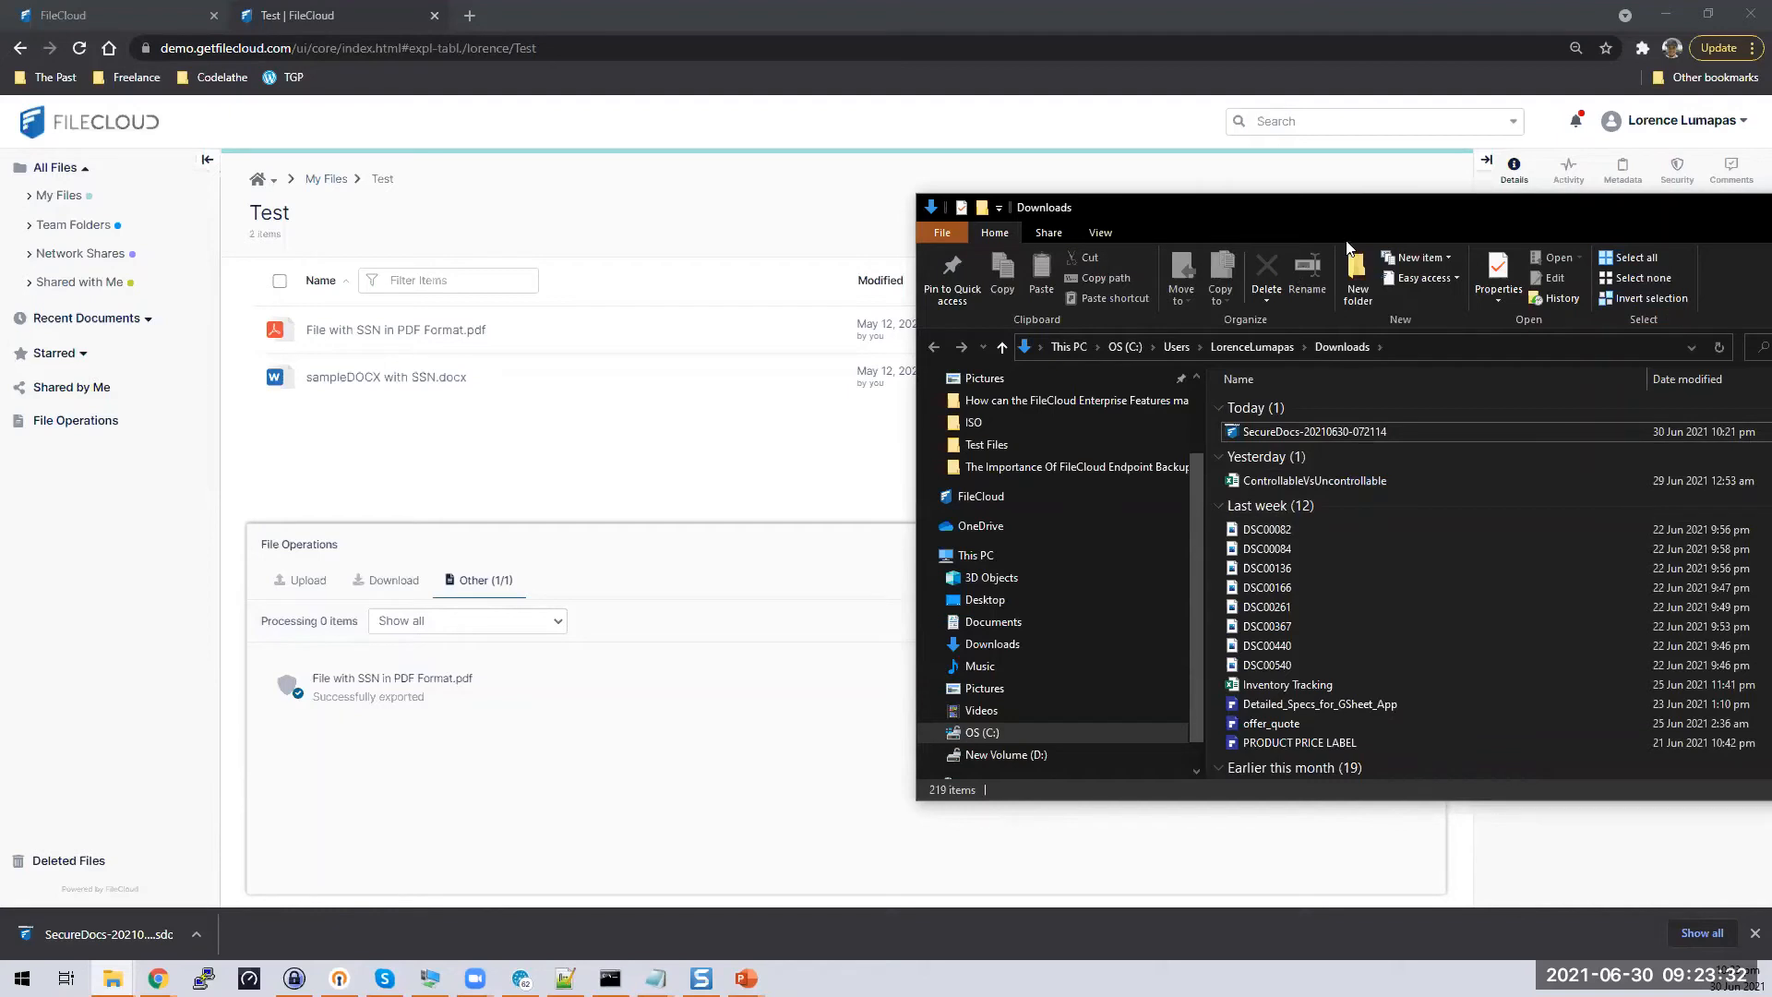
drag(1364, 236, 1354, 613)
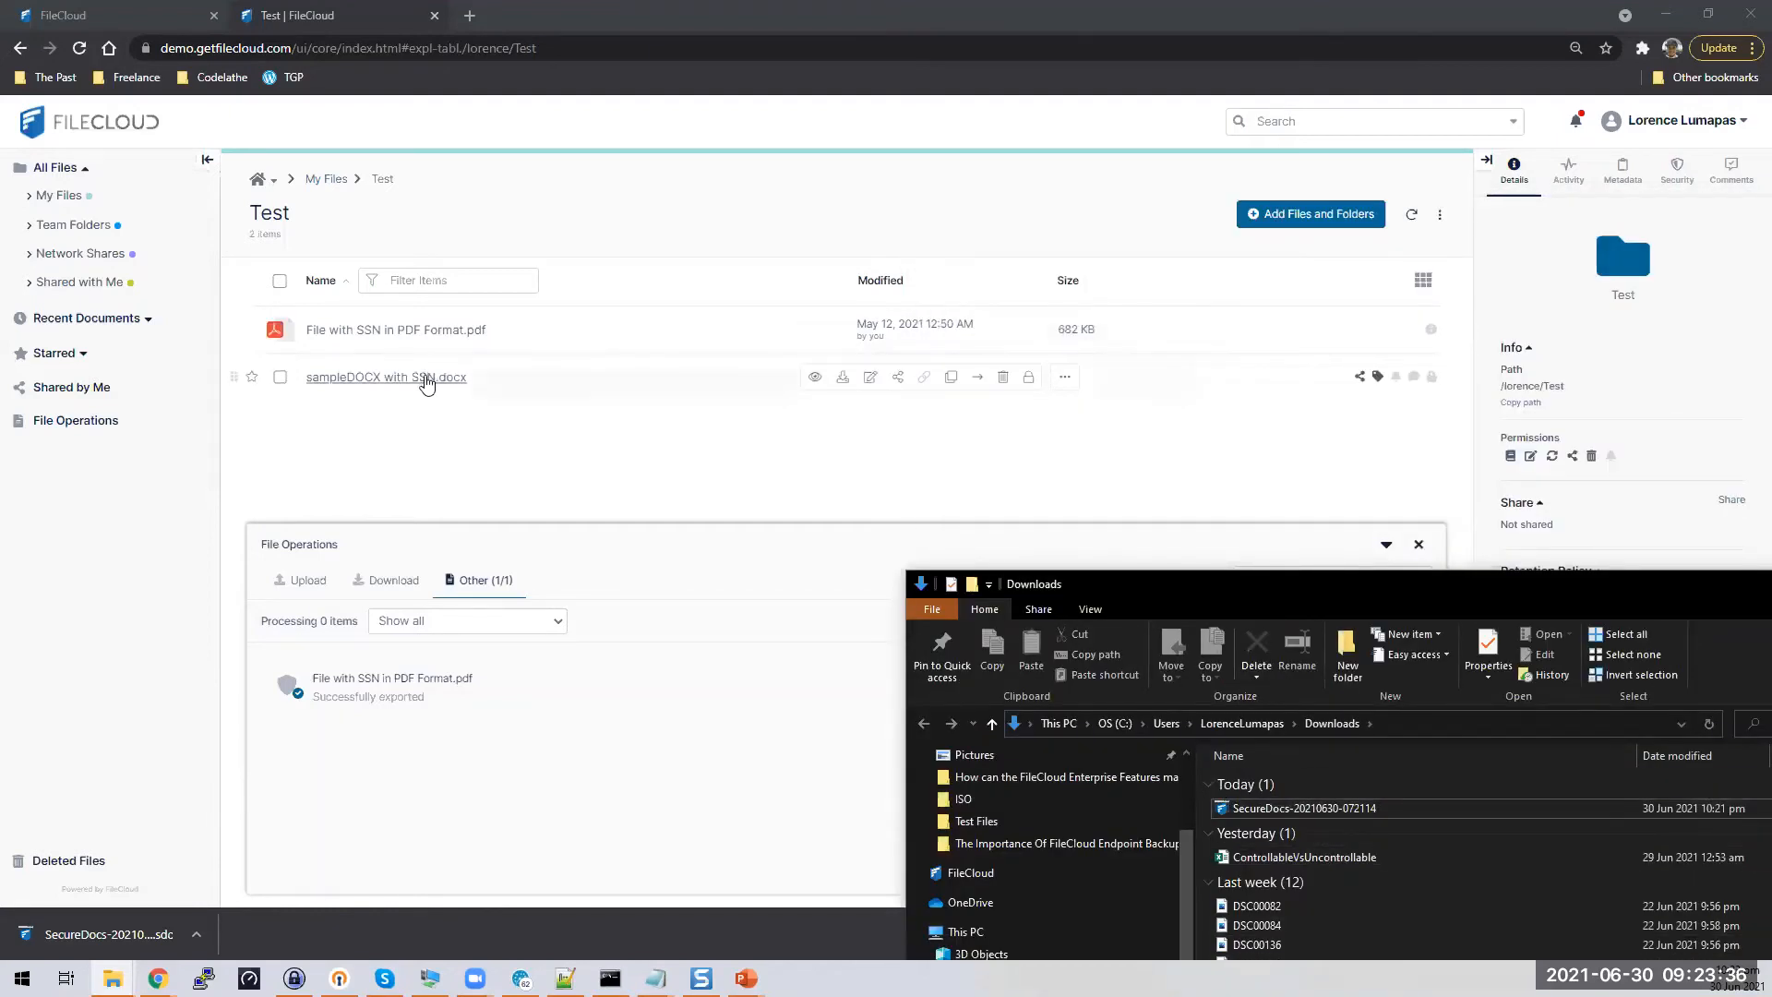
double_click(1307, 807)
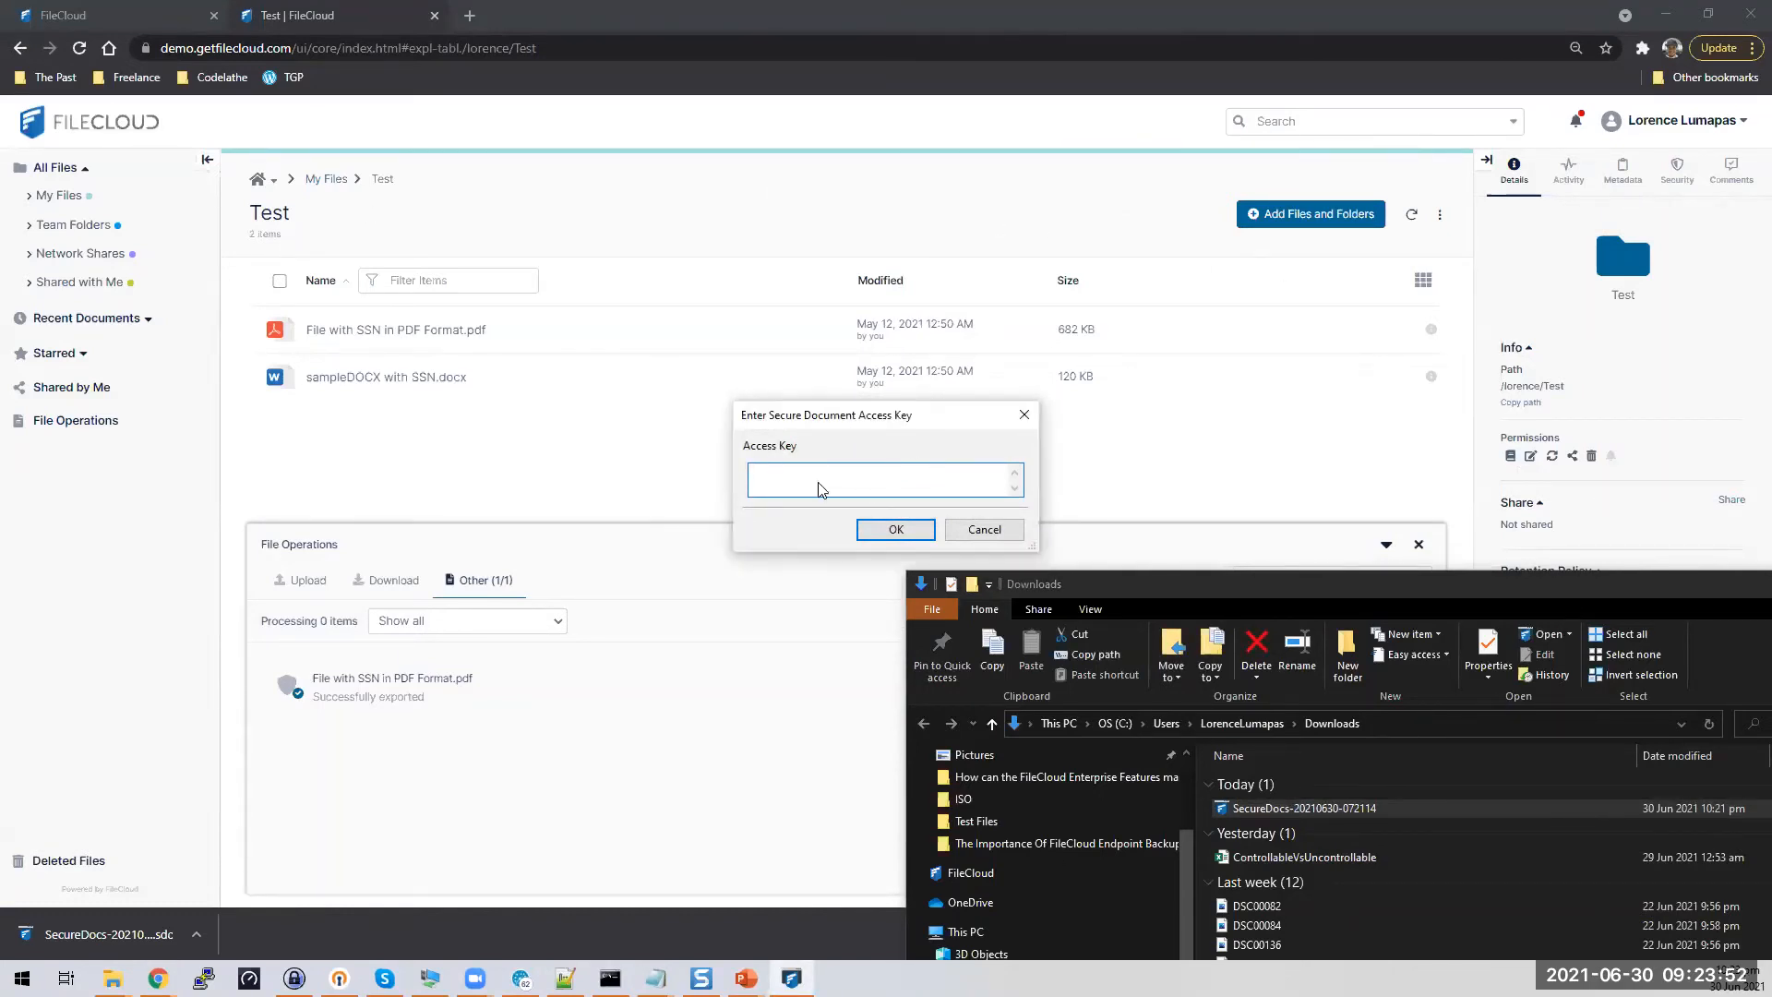
mouse_move(655, 979)
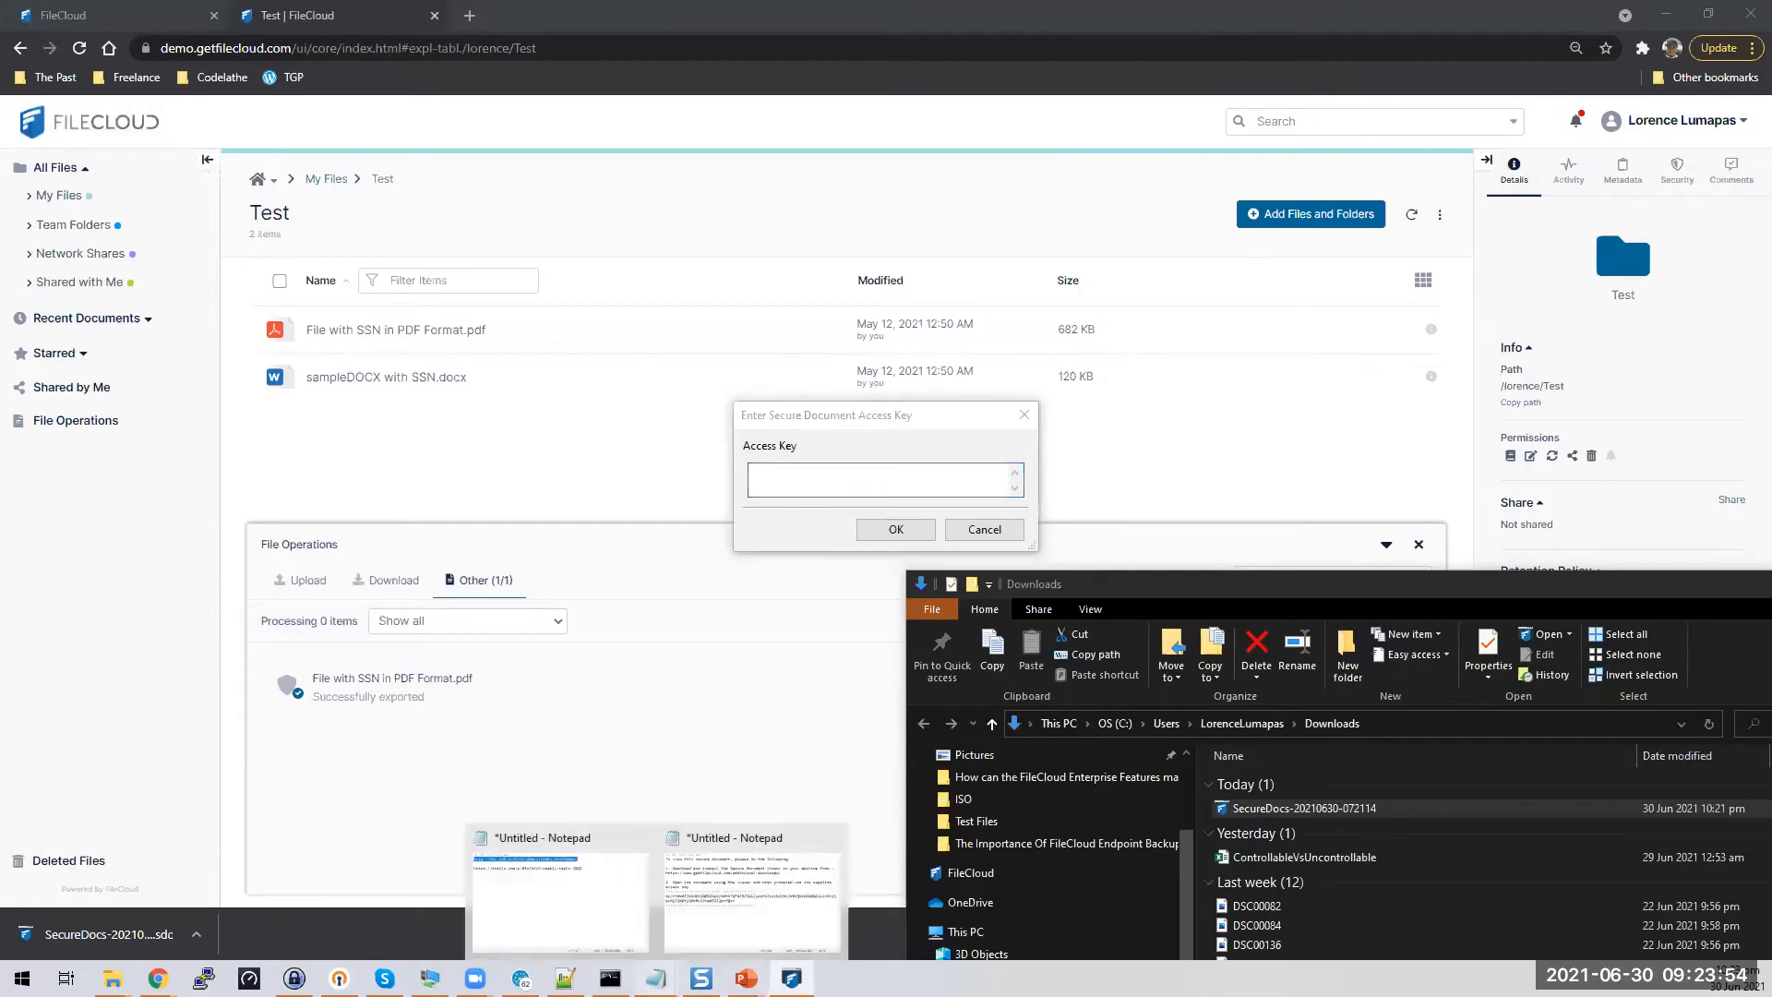
click(732, 914)
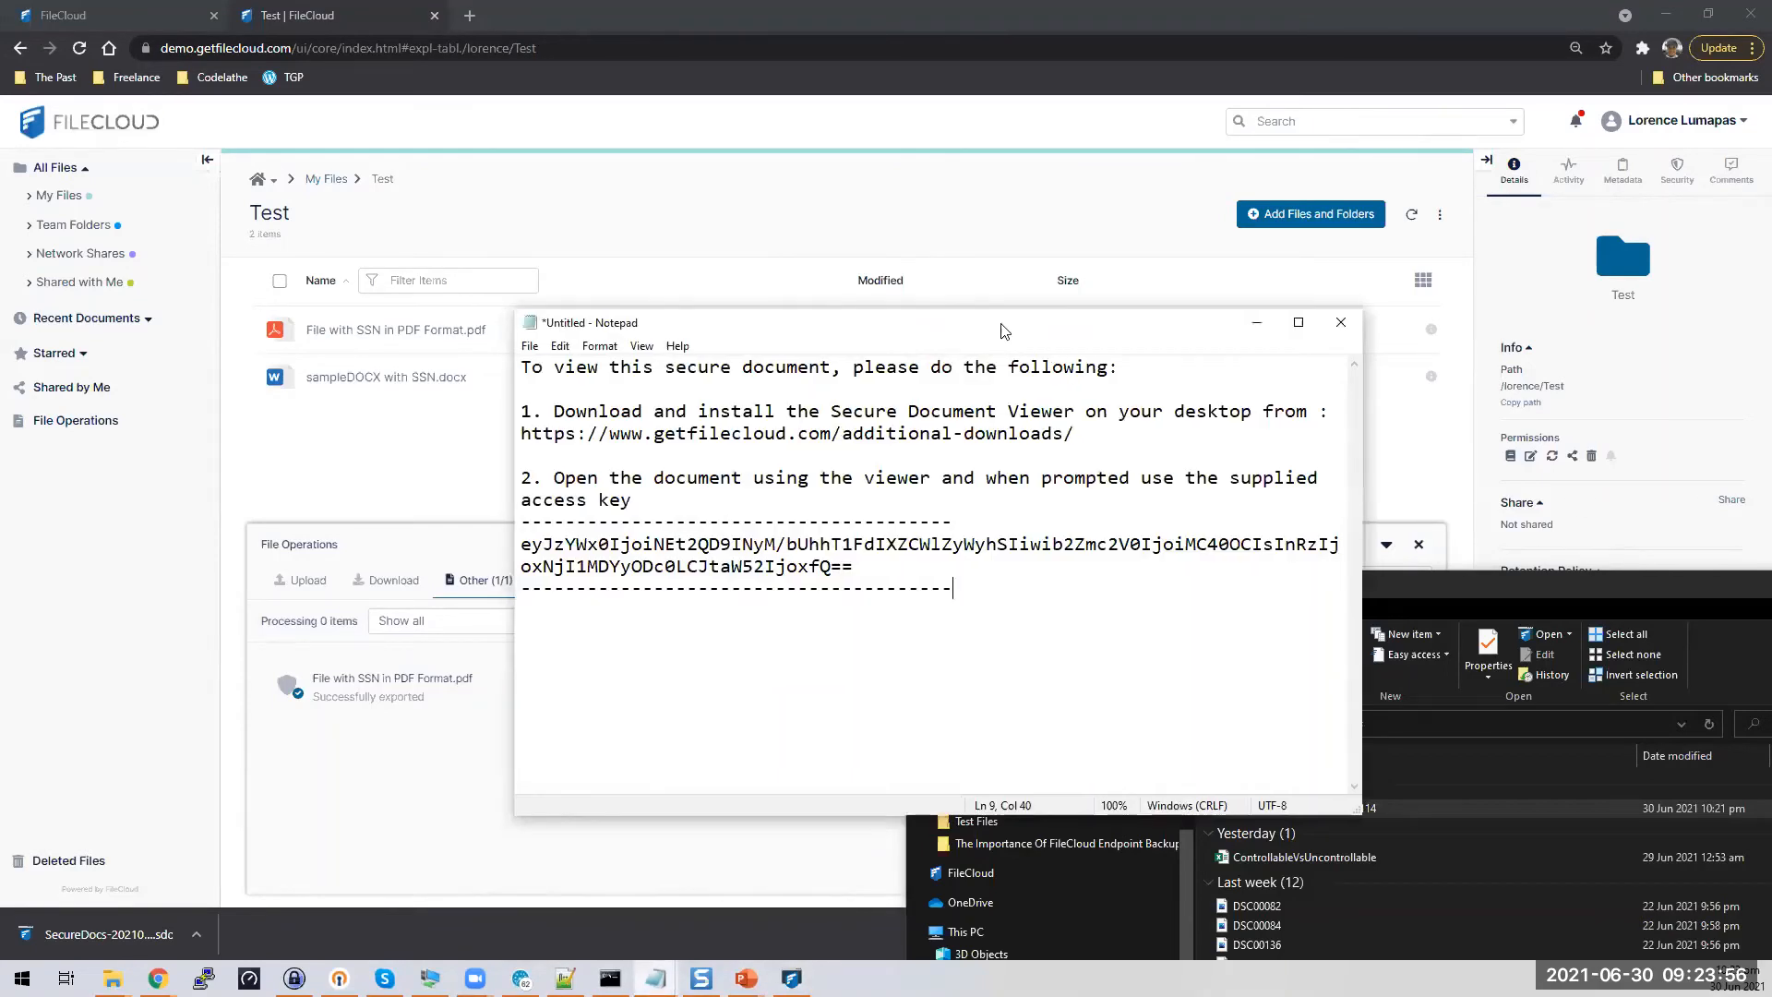
drag(1004, 331, 1547, 439)
drag(1426, 682, 1061, 657)
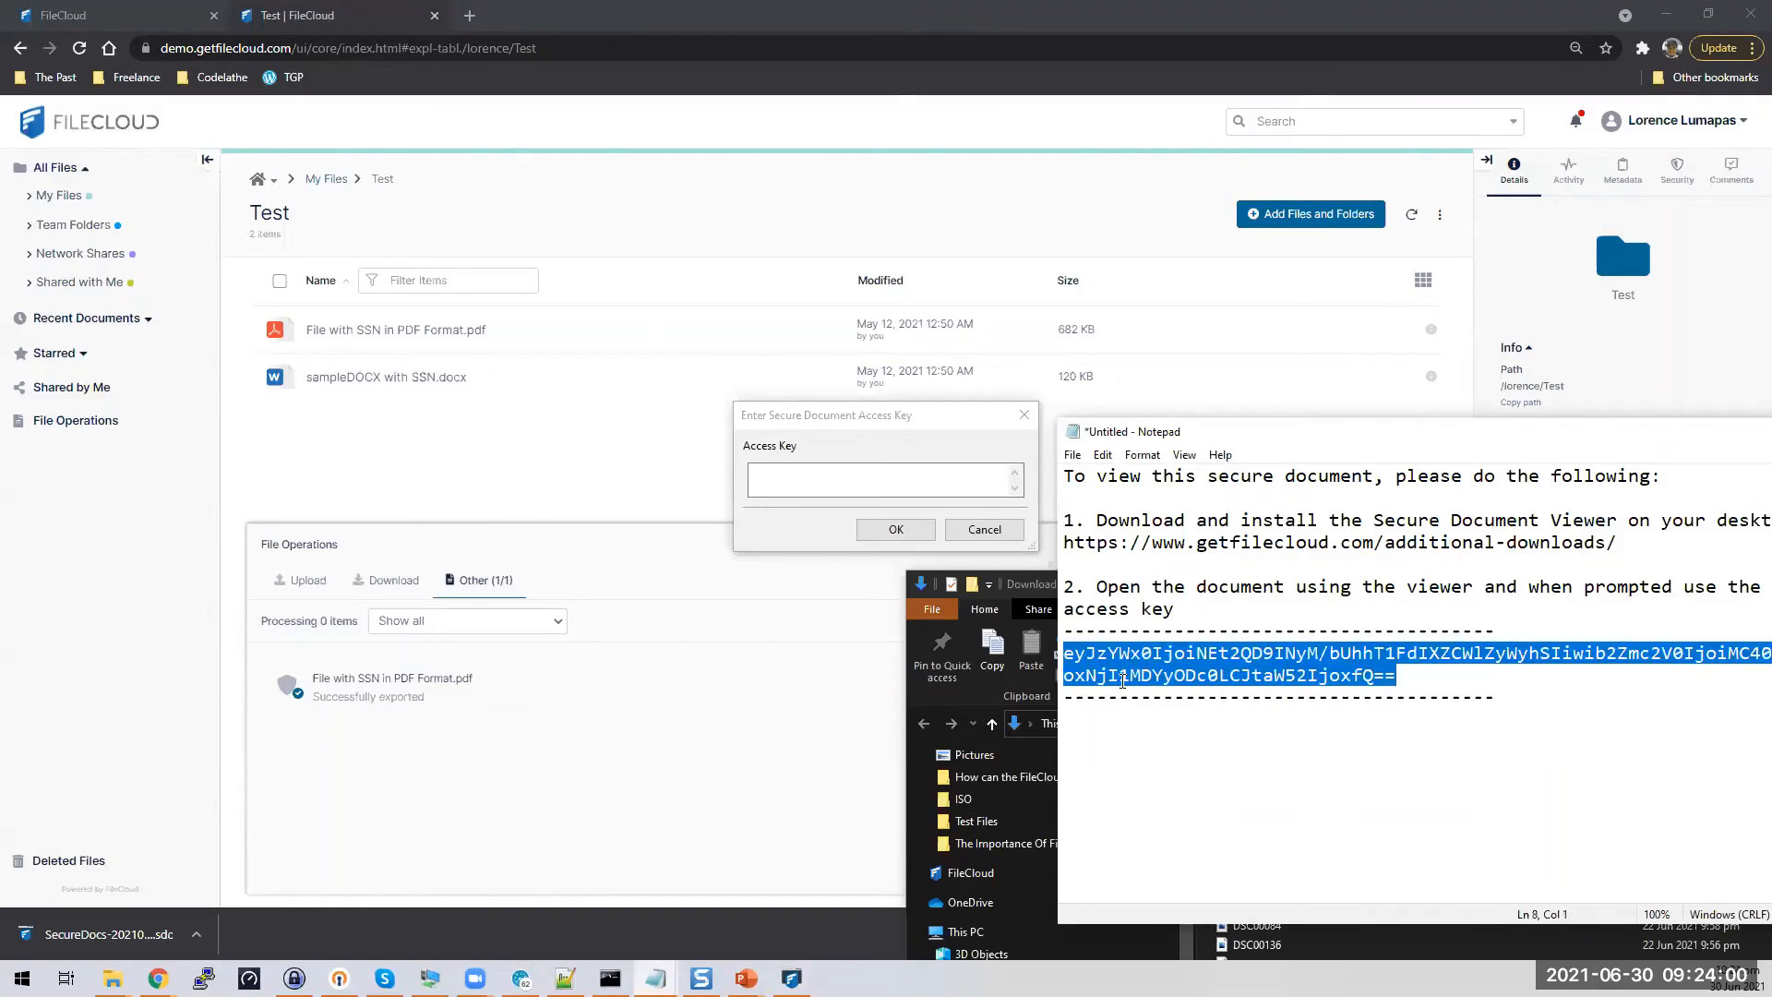
click(812, 472)
key(ctrl+v)
click(897, 531)
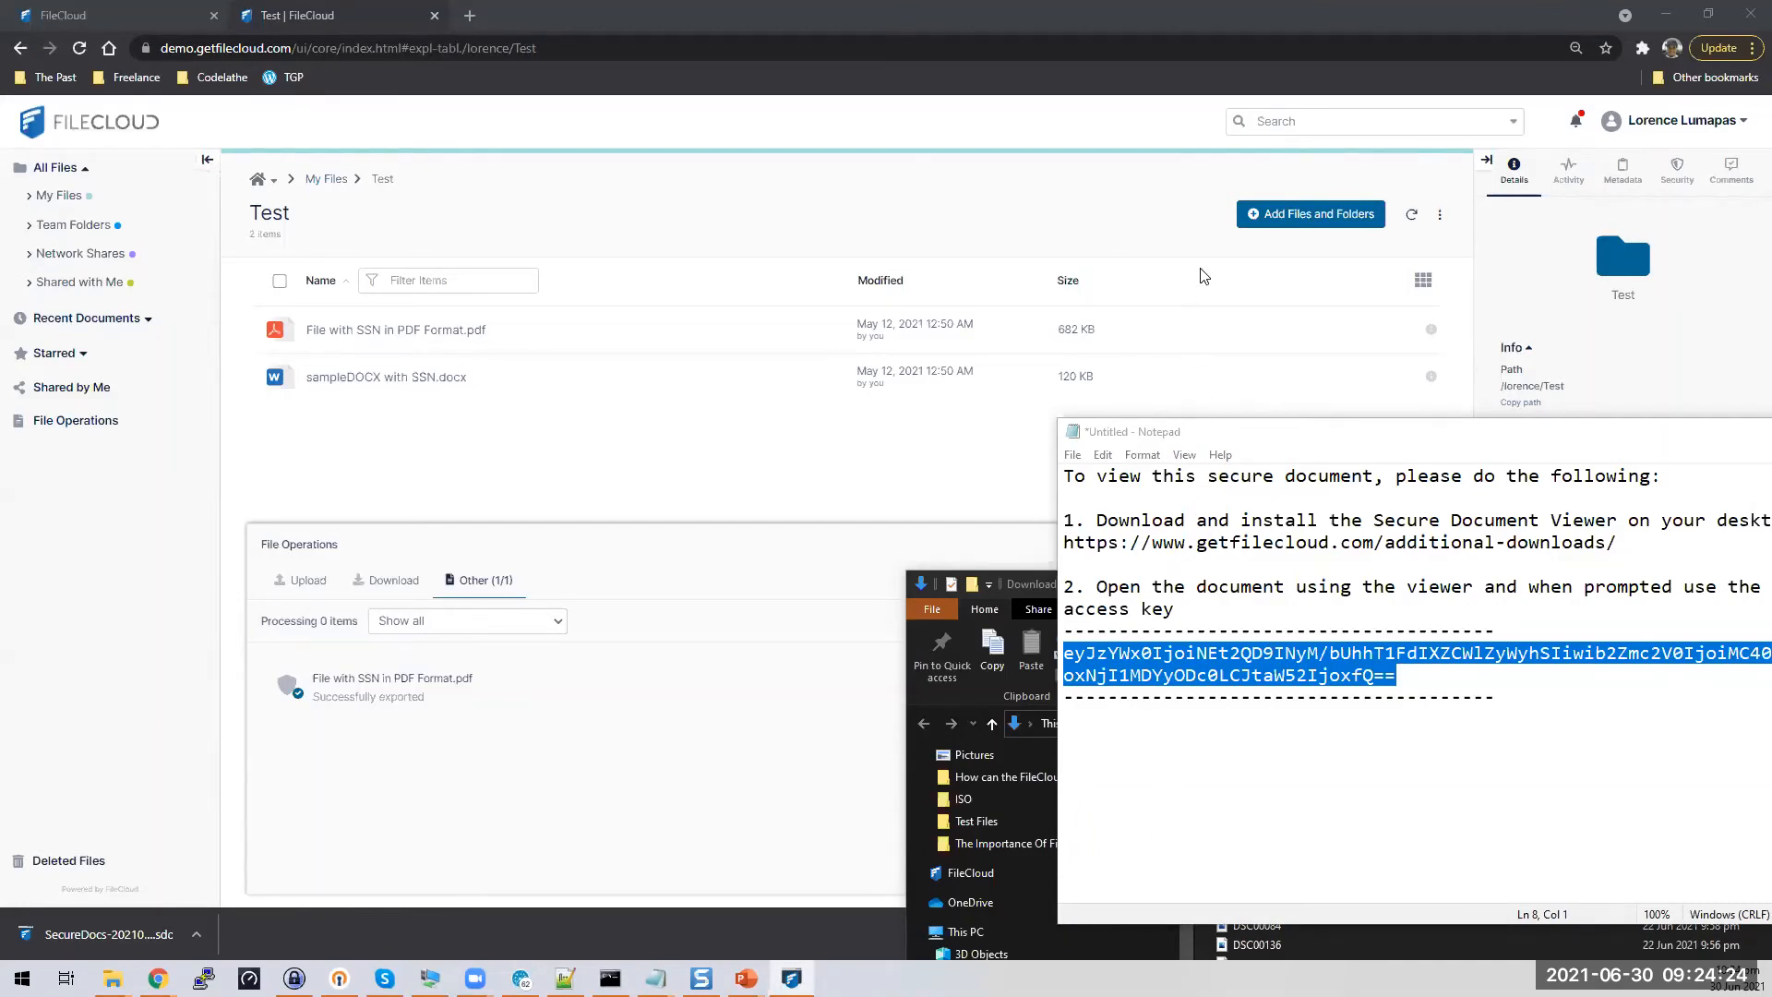
click(1771, 586)
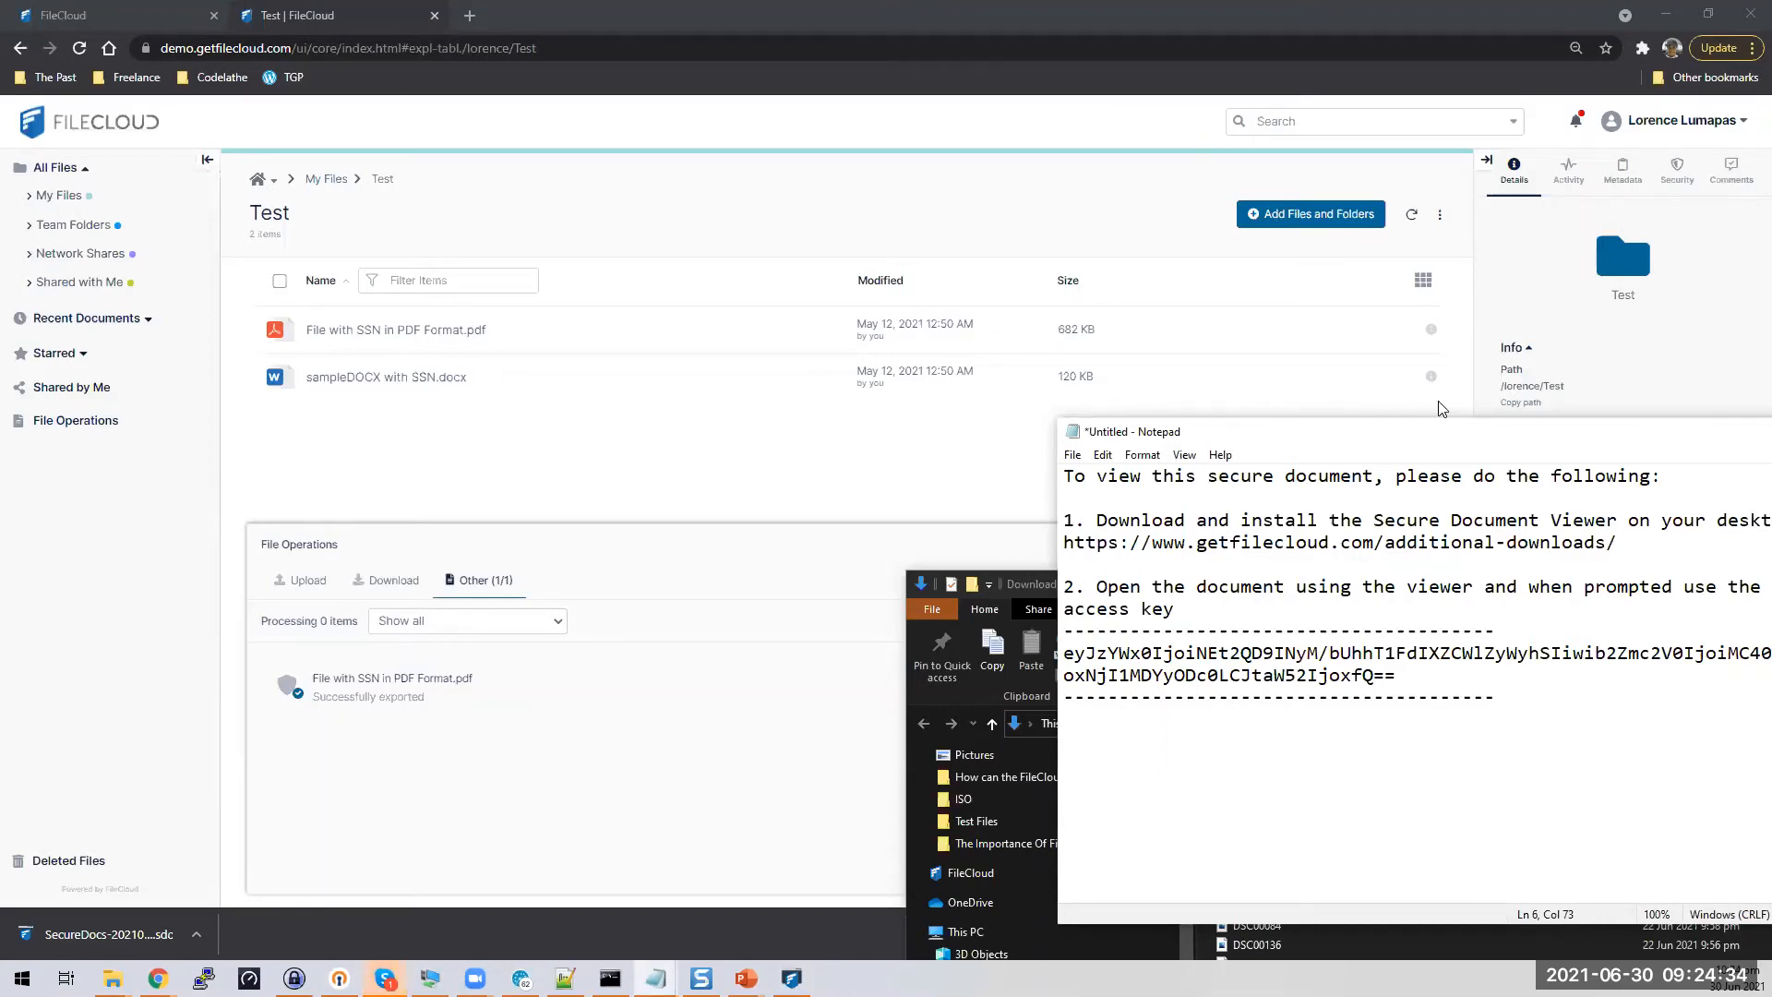
click(1422, 240)
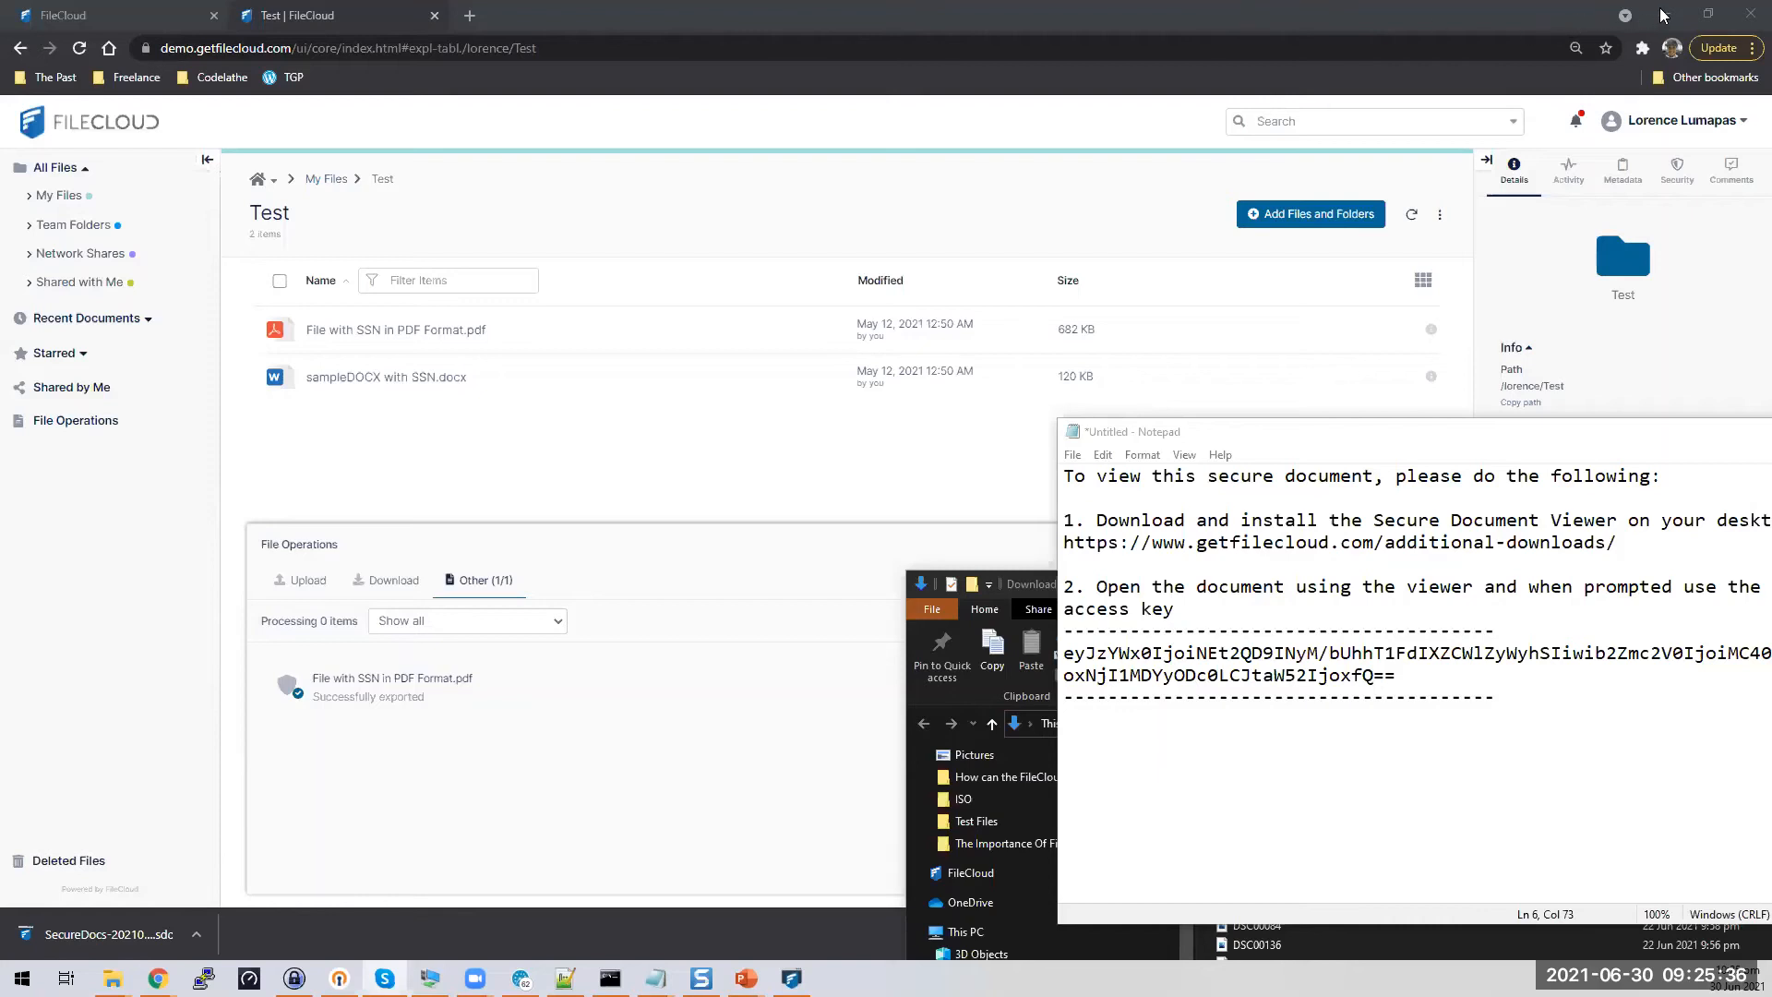
Tick Enable Screenshot/Screenshare for the SSN PDF's secure copy under Manage Secure Docs and confirm
click(999, 205)
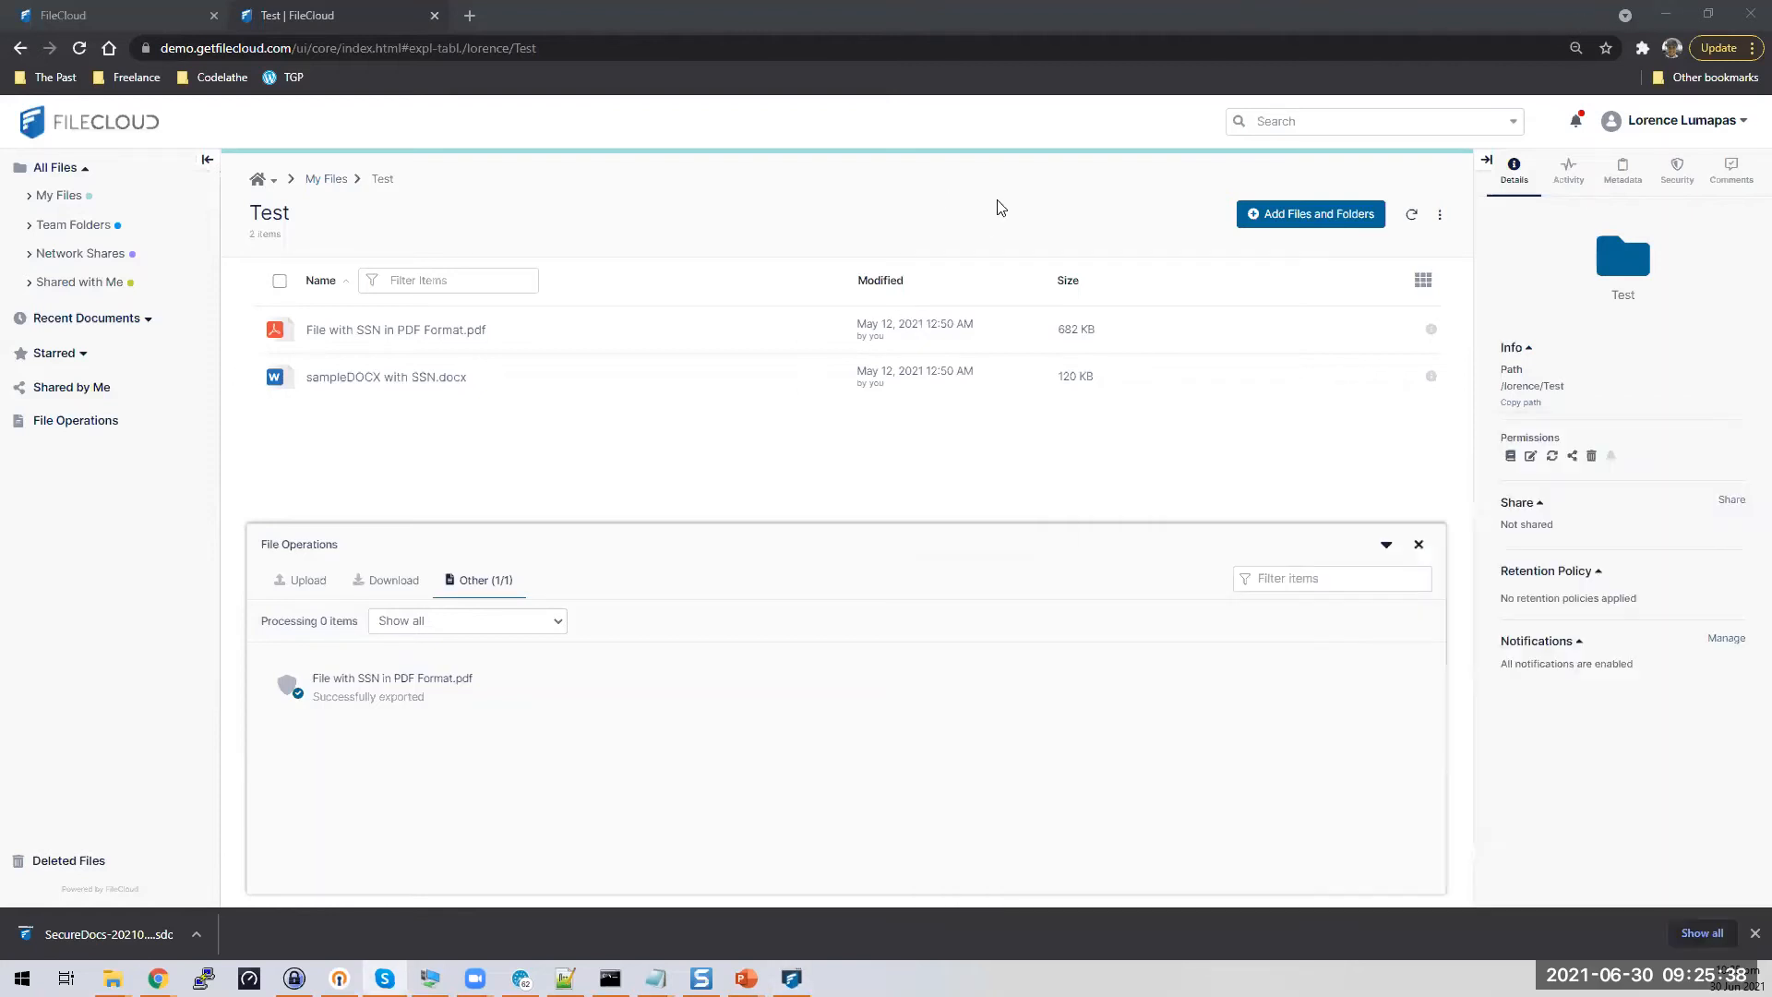
click(1742, 123)
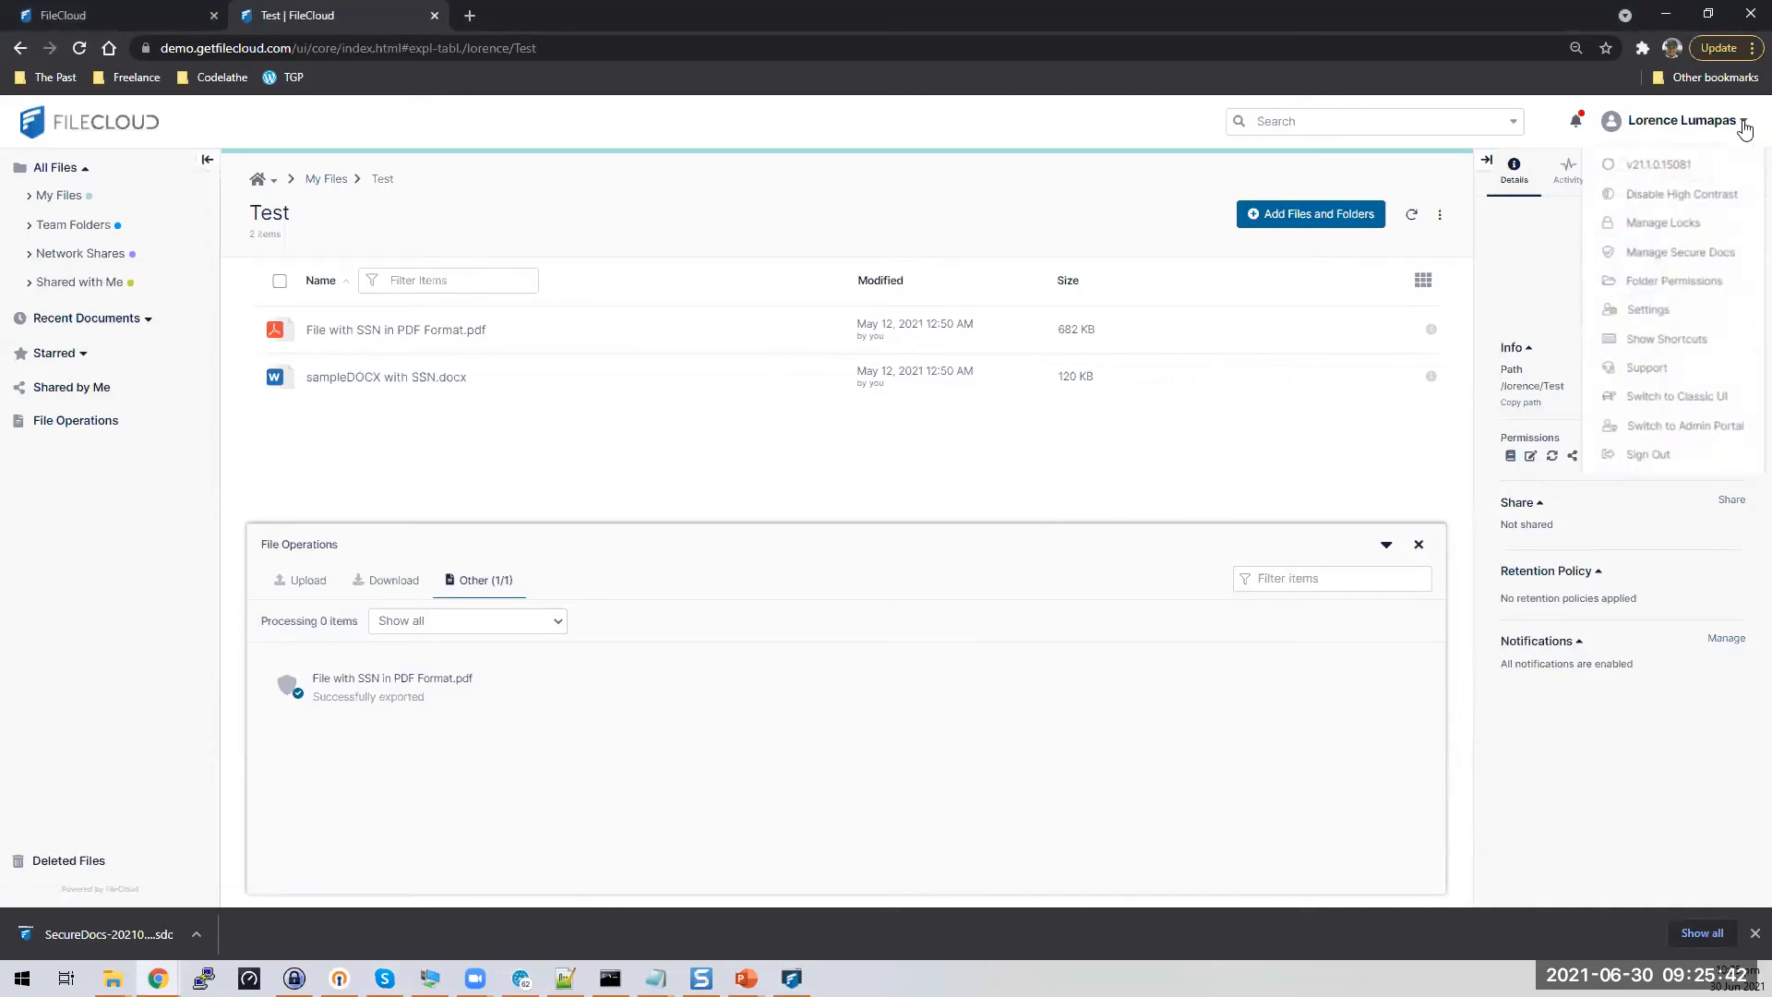
click(1644, 261)
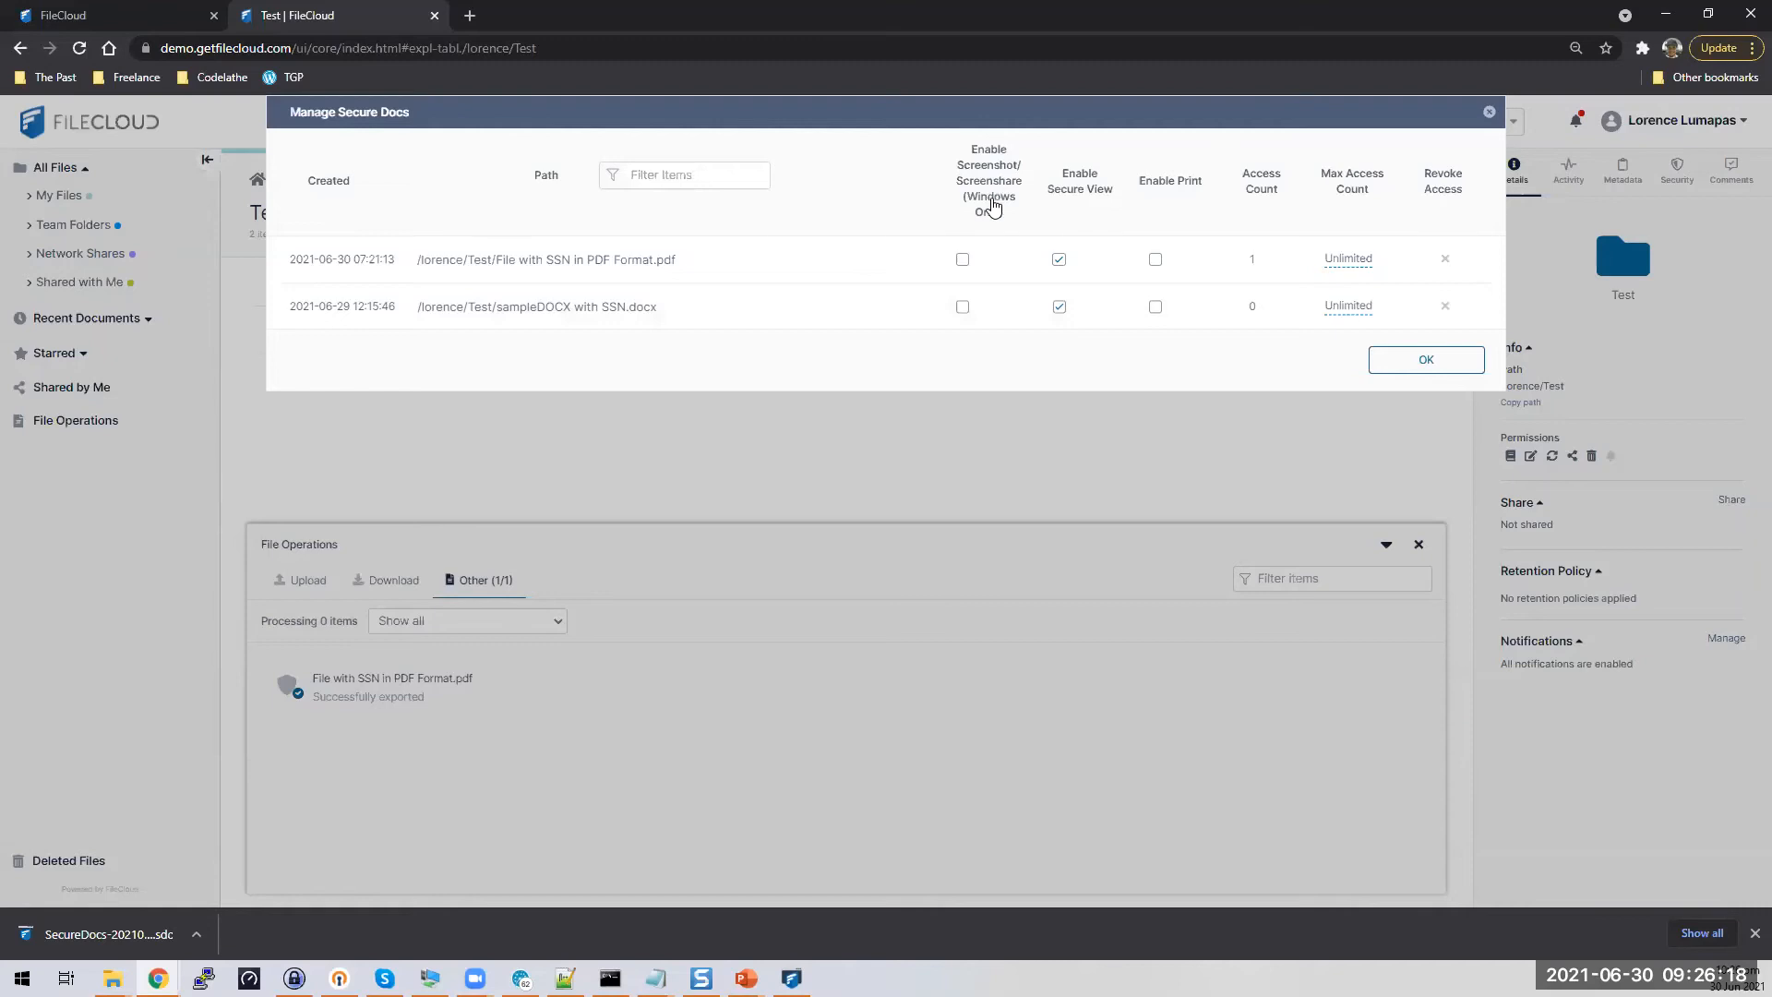
click(964, 262)
click(1427, 361)
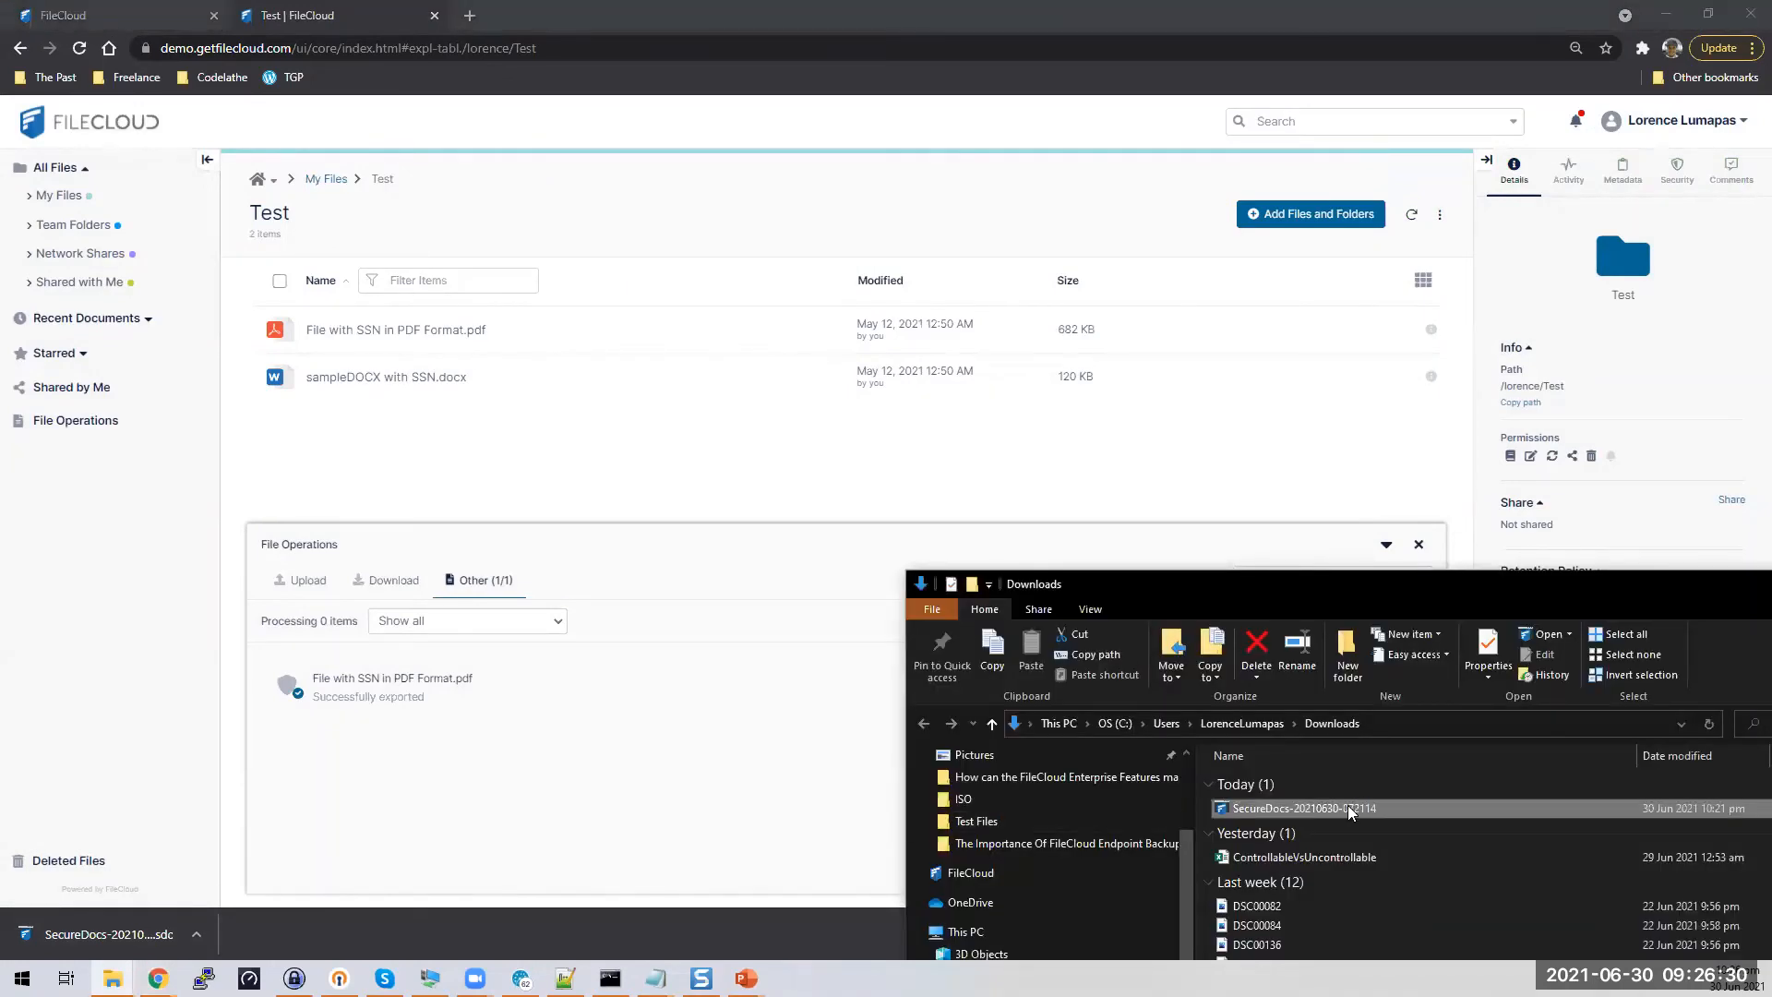
Open the SSN secure document in the viewer with the pasted access key, scroll it, then minimize
key(ctrl+v)
click(877, 530)
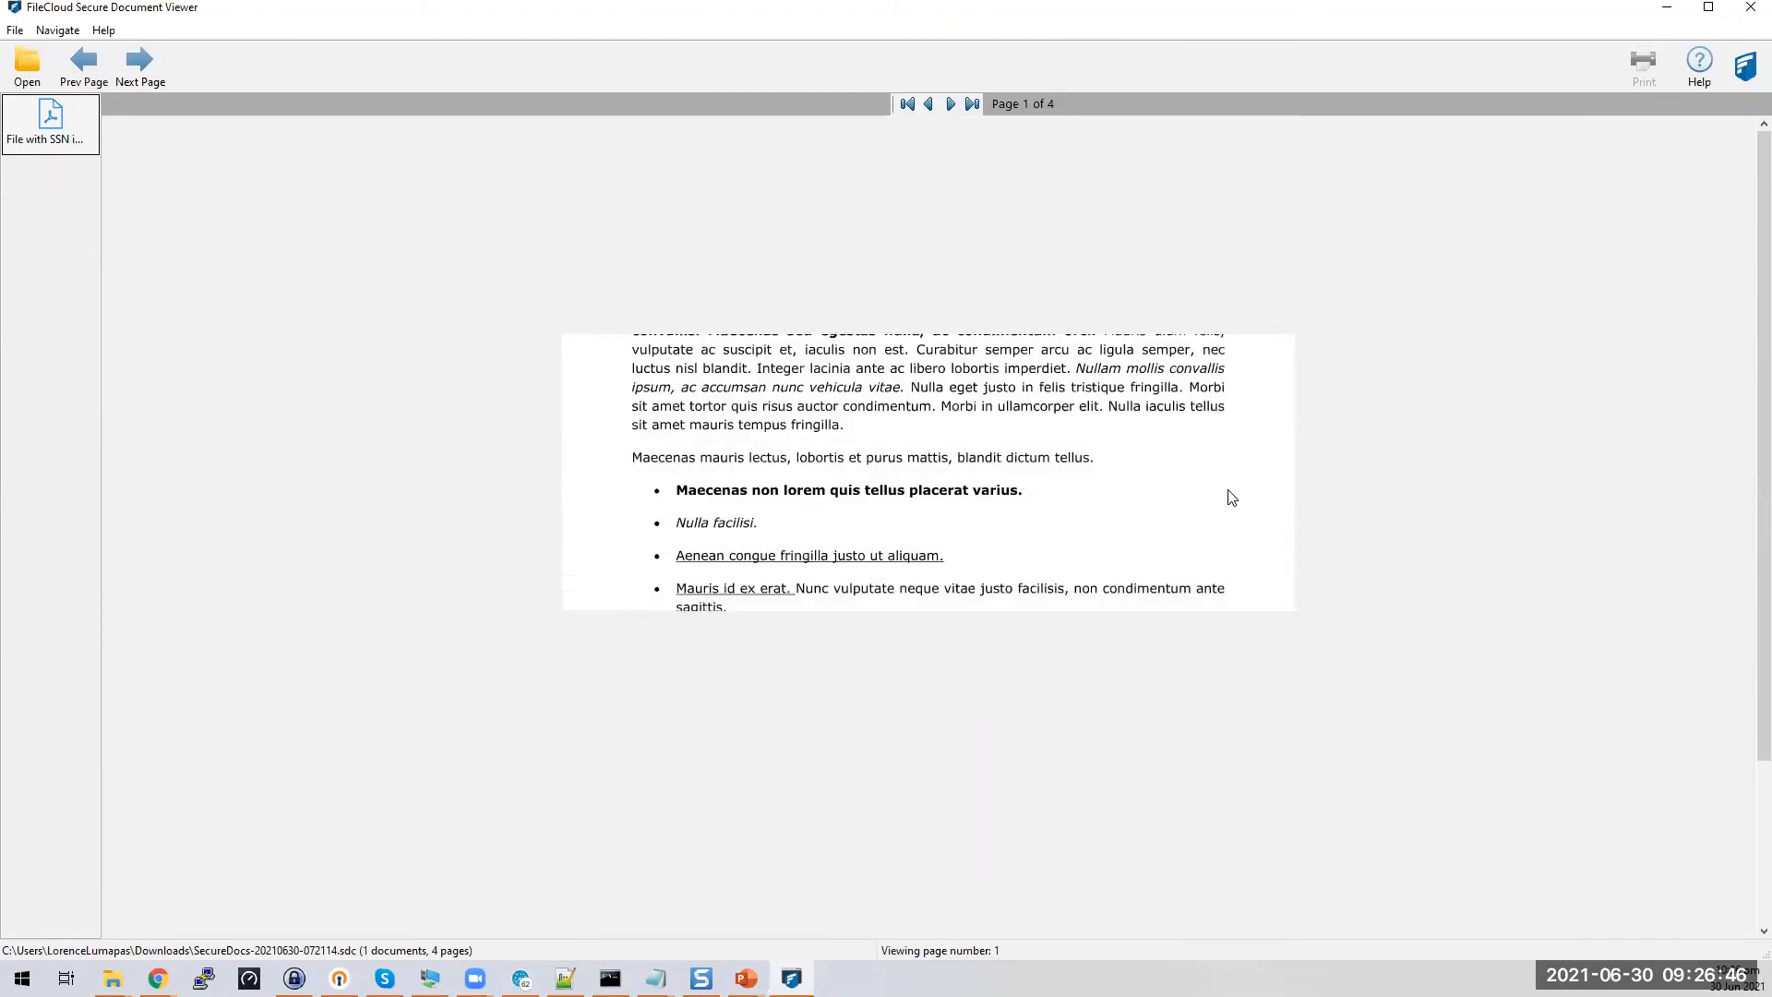
scroll(1263, 865, down, 1)
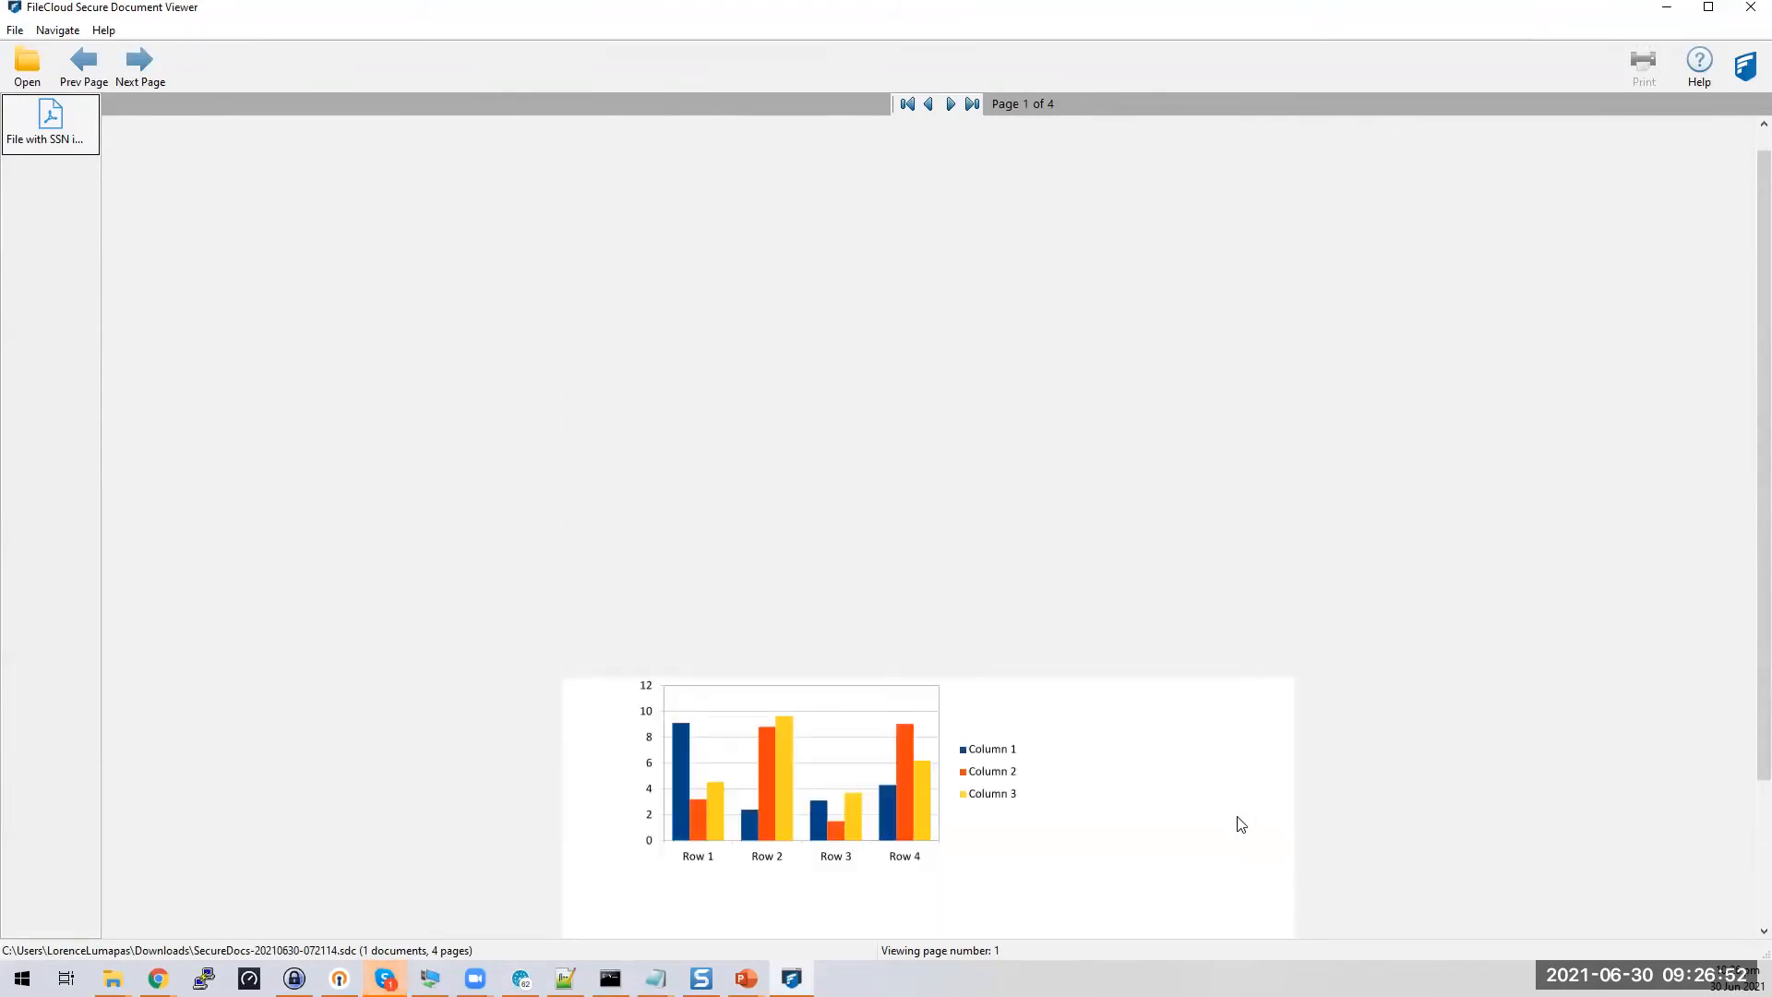
click(1667, 7)
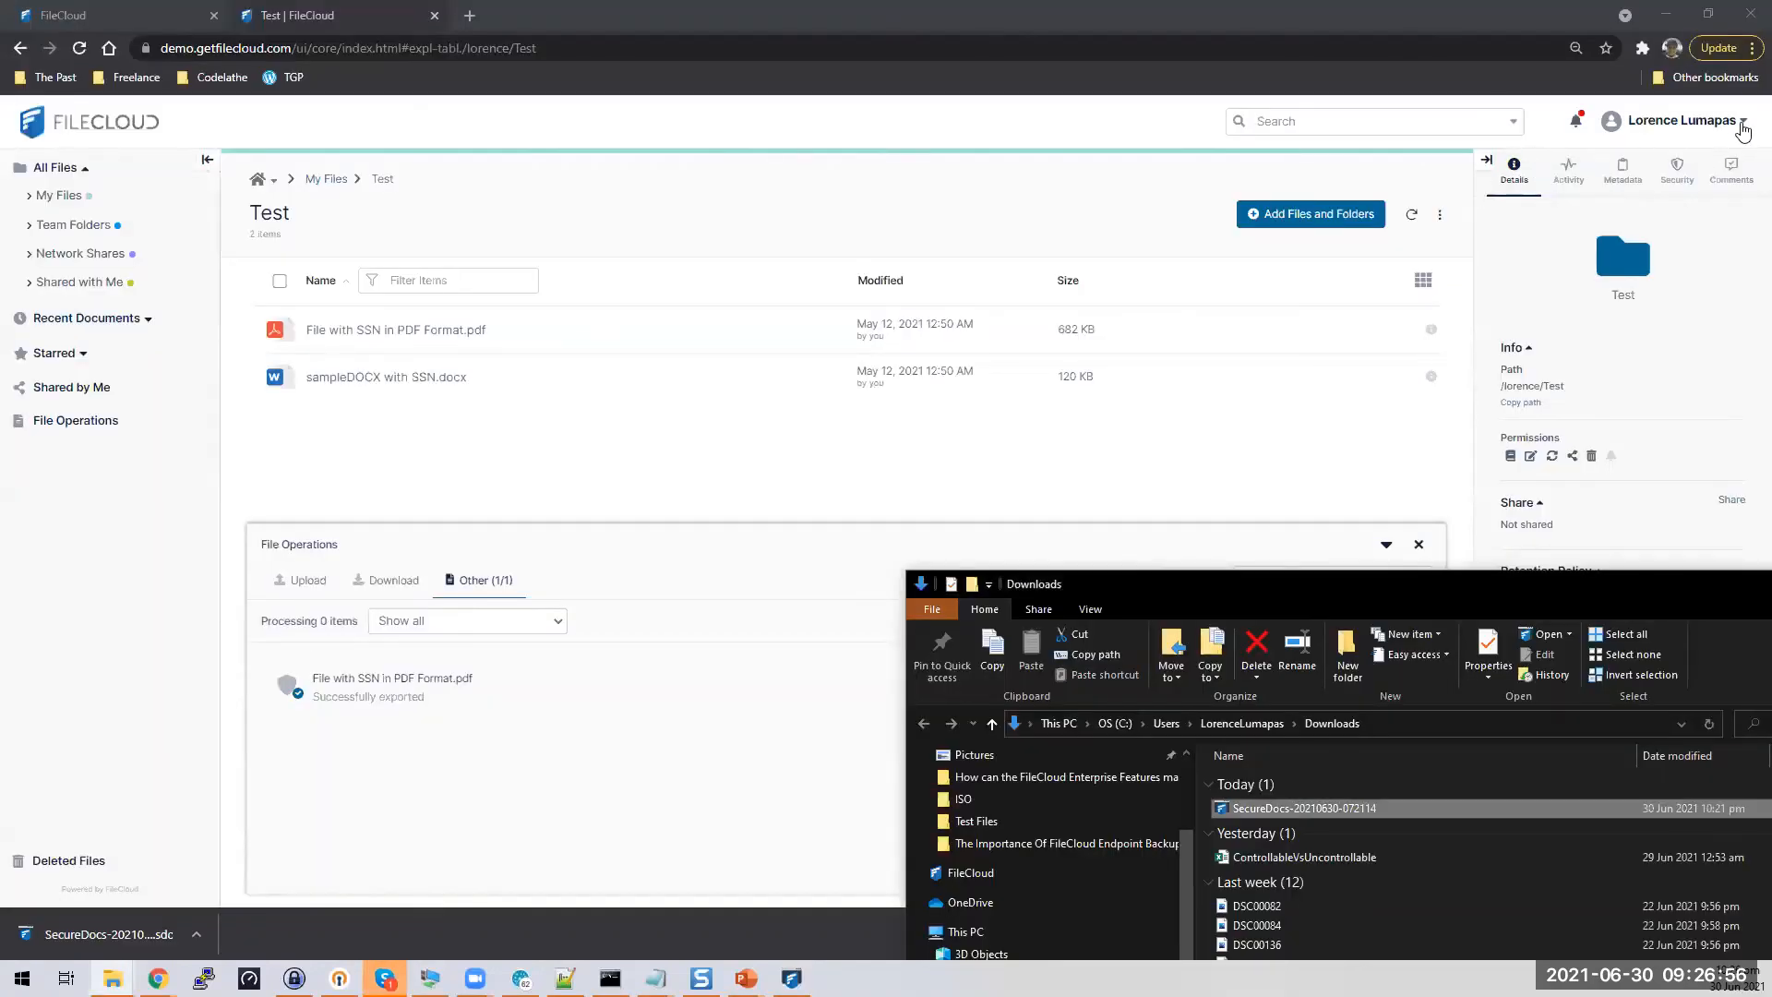
Reopen FileCloud's Manage Secure Docs list from the user account menu
click(1741, 126)
click(1646, 255)
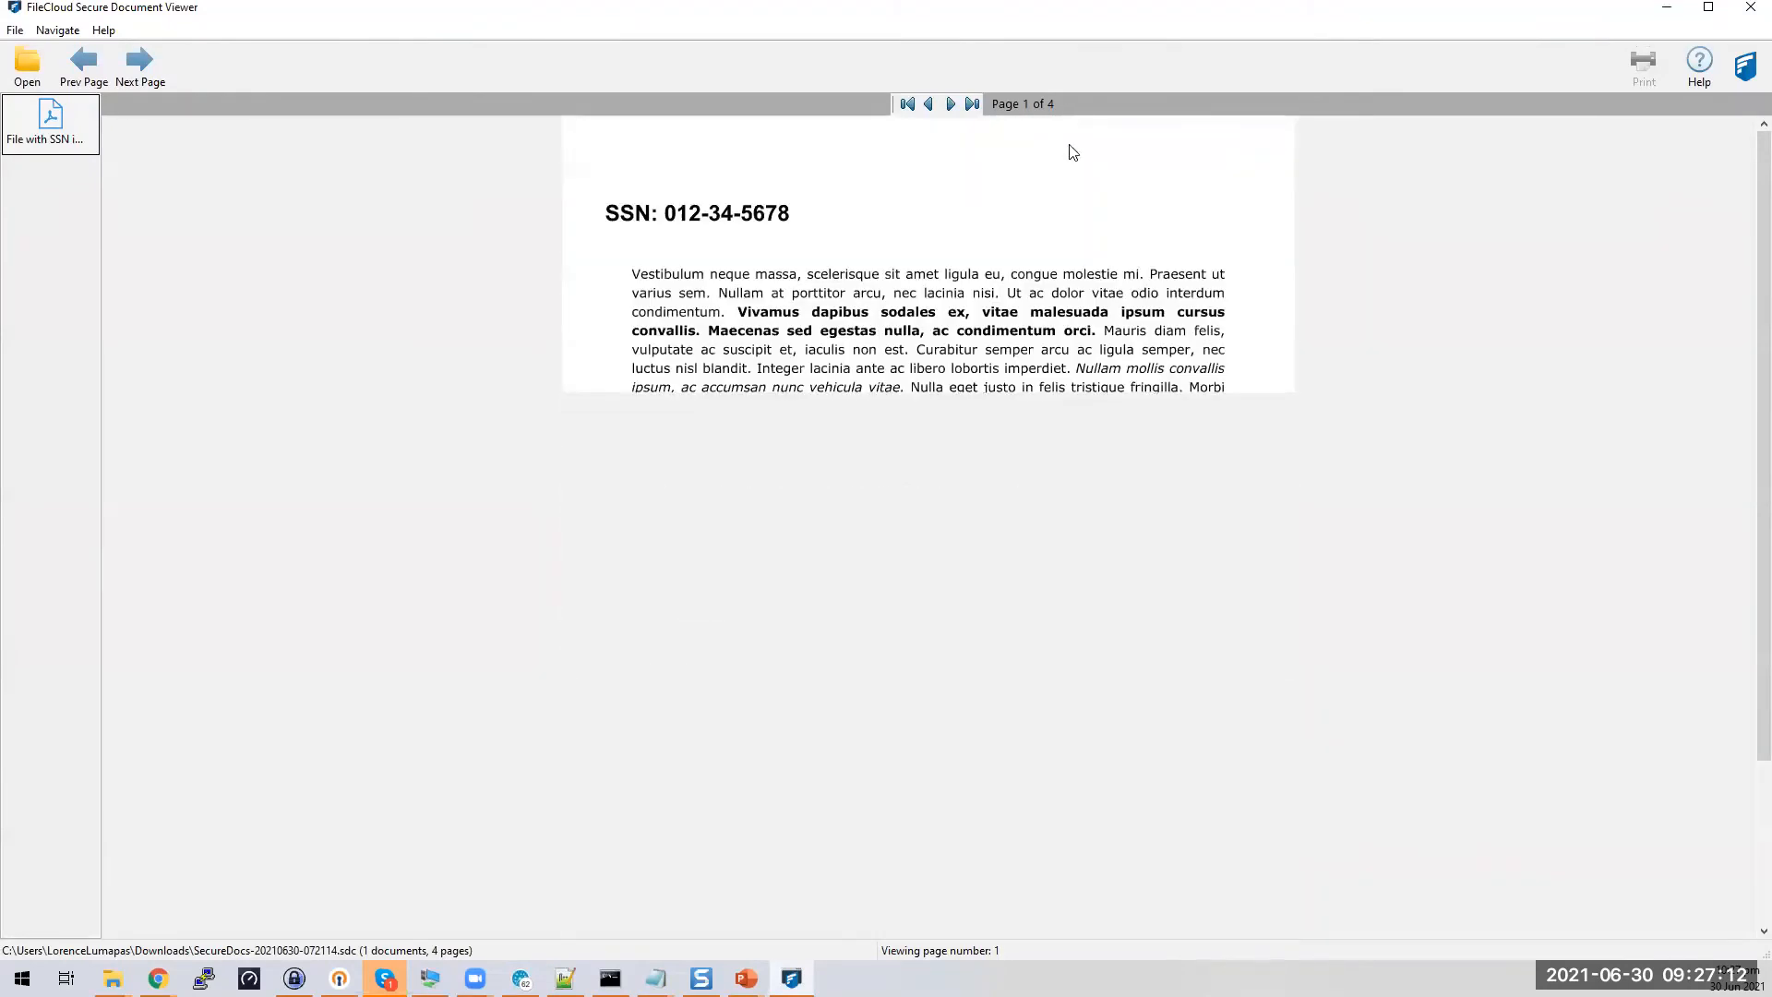
click(1666, 7)
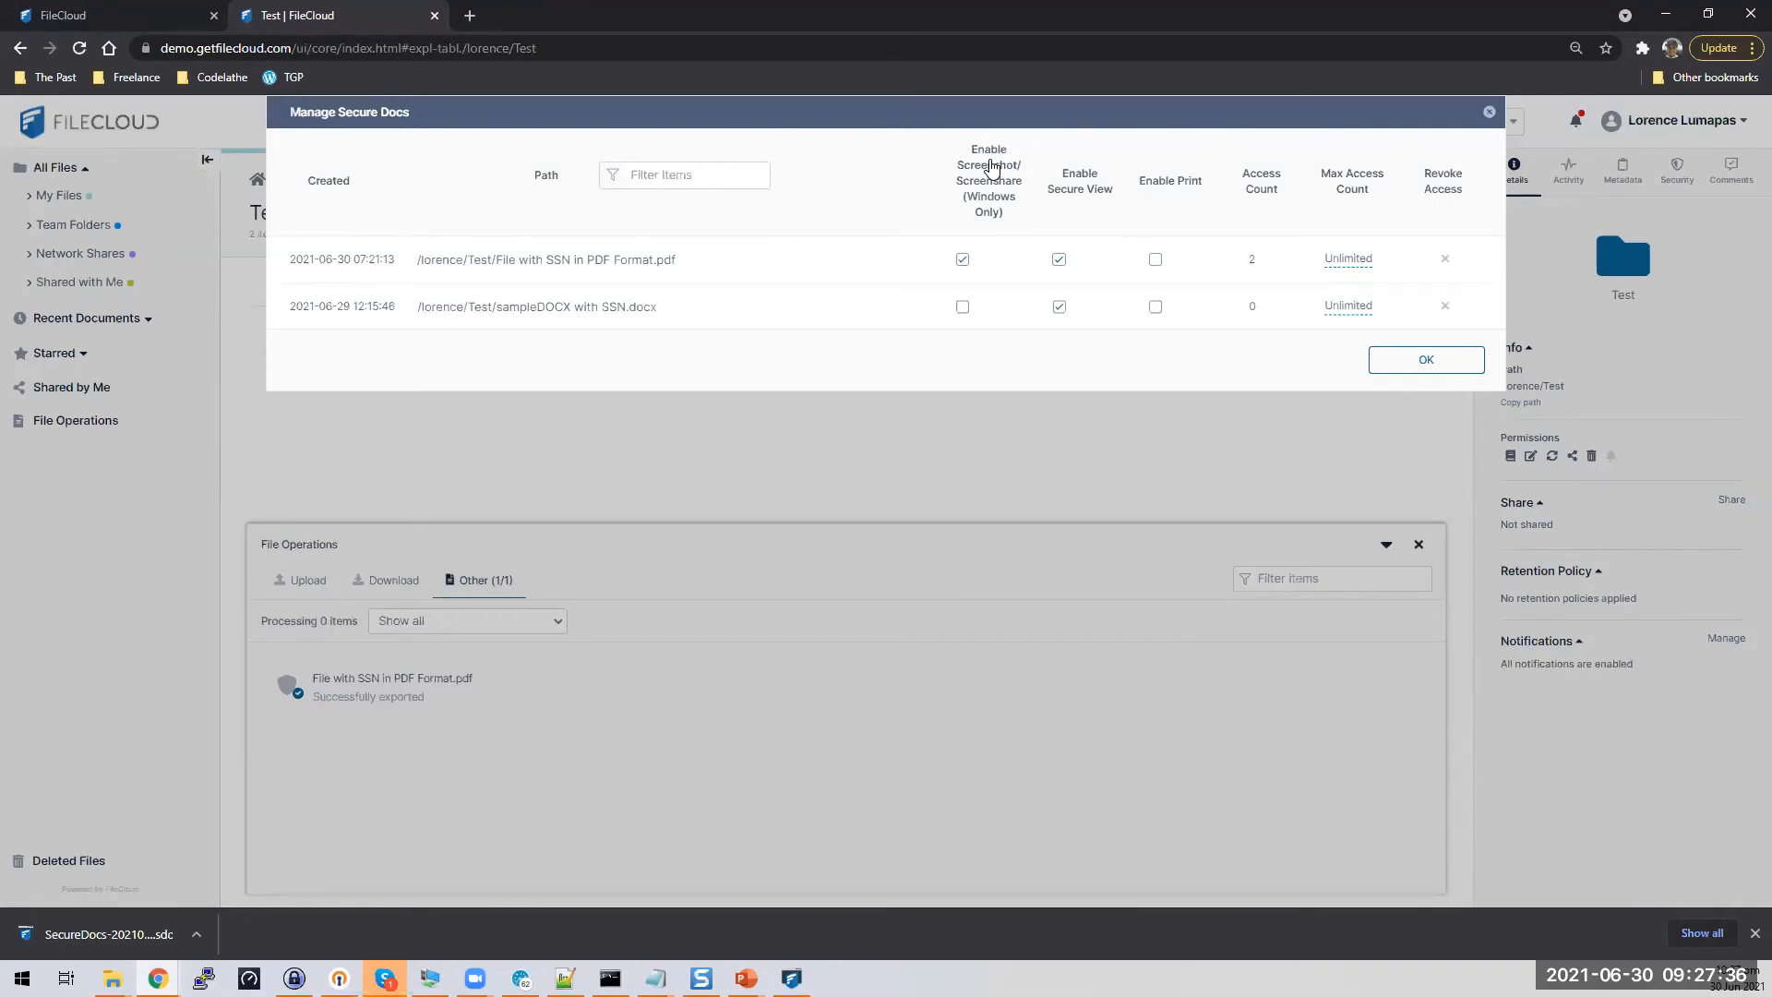
Turn off Enable Secure View for the SSN PDF's secure copy and close the viewer
click(1060, 262)
click(1419, 359)
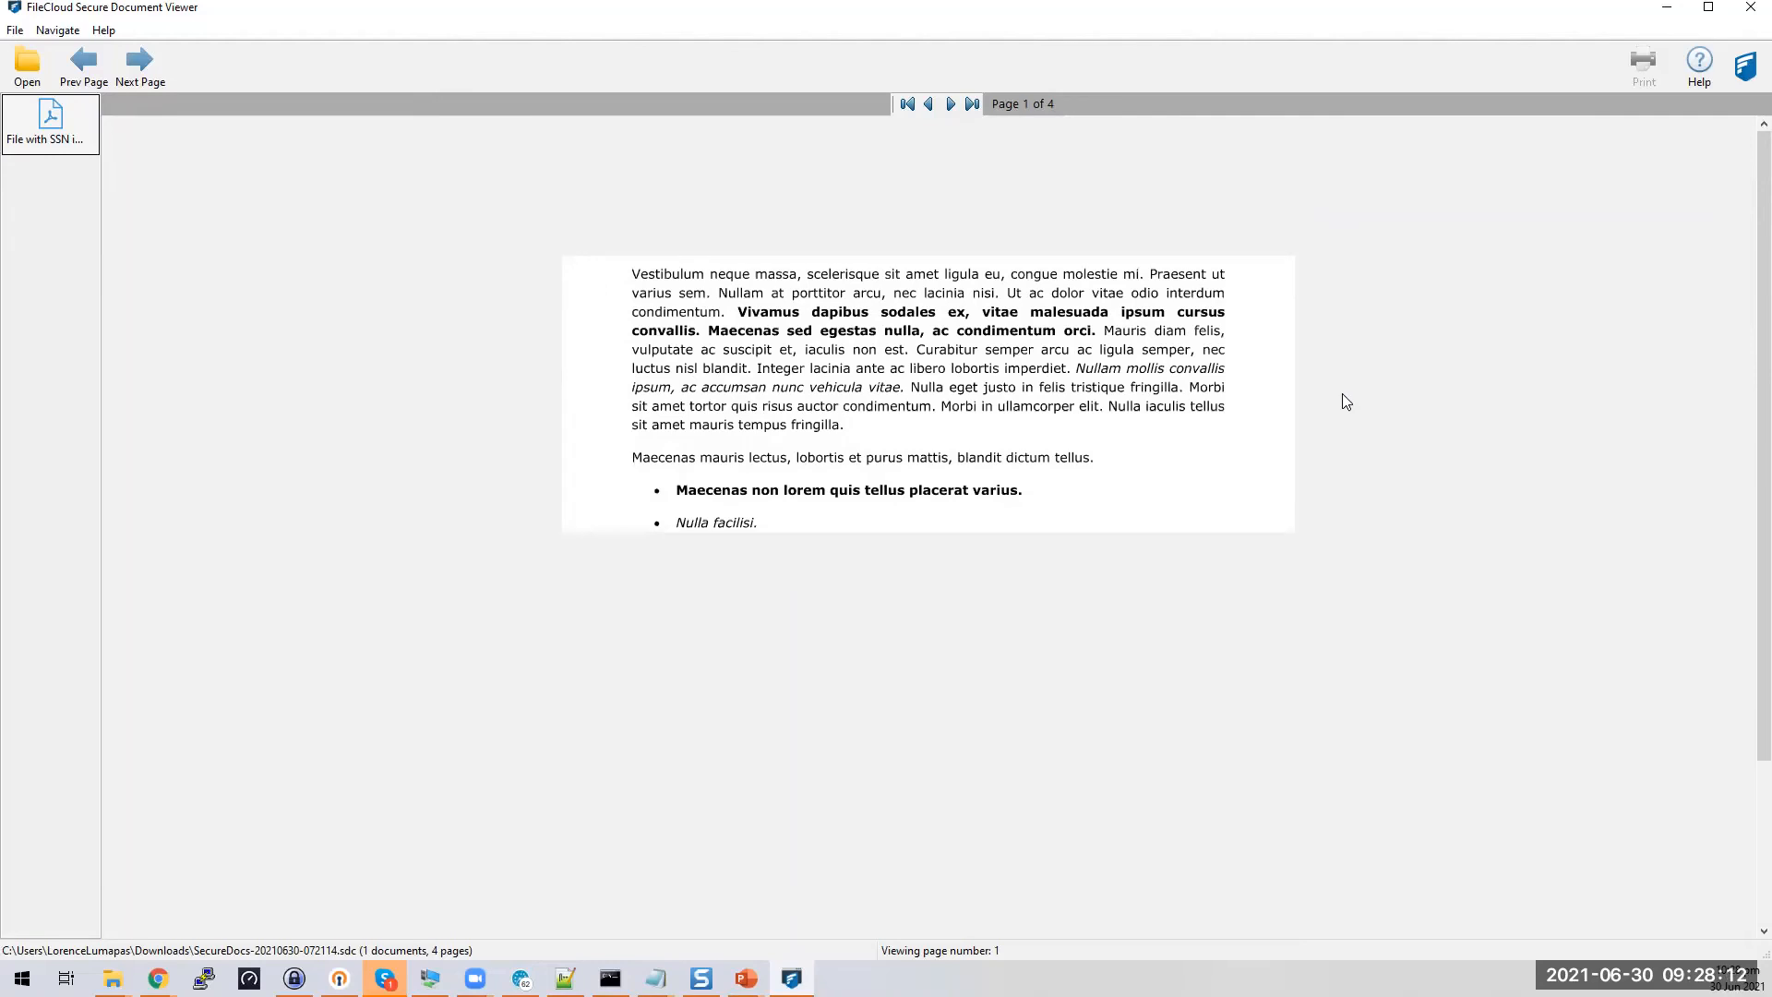
click(1742, 20)
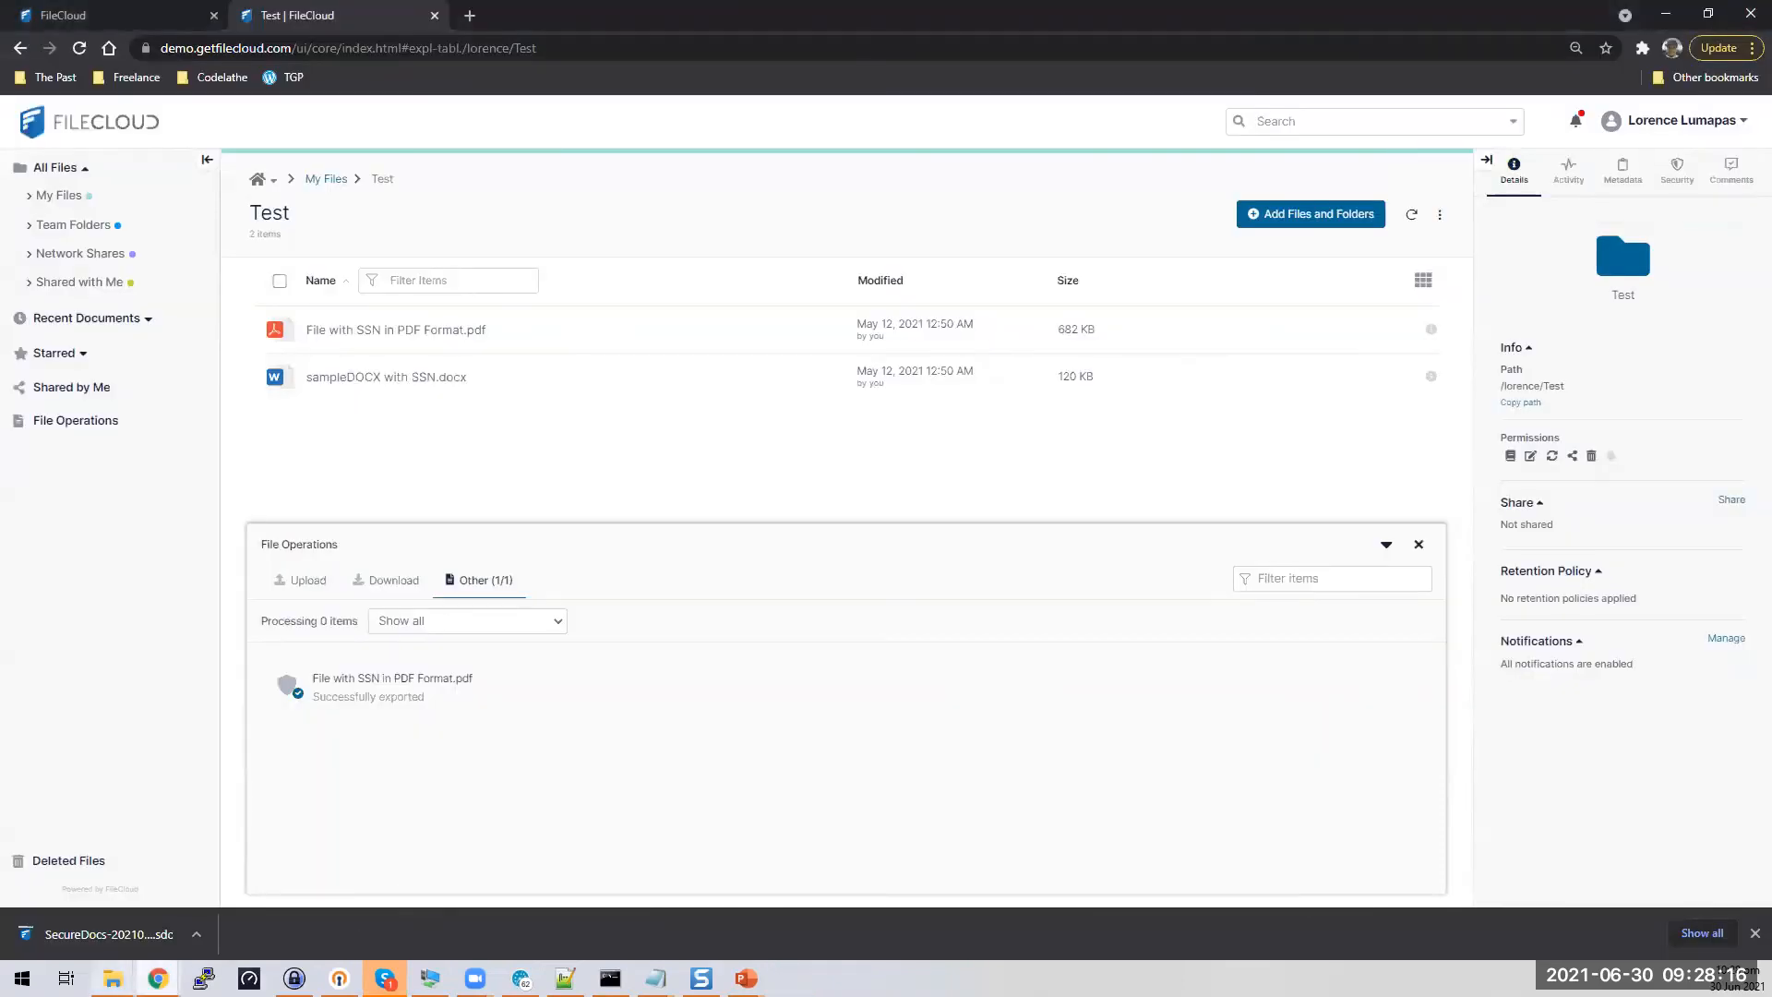
Reopen the downloaded SecureDocs file from Downloads by pasting its access key
click(270, 908)
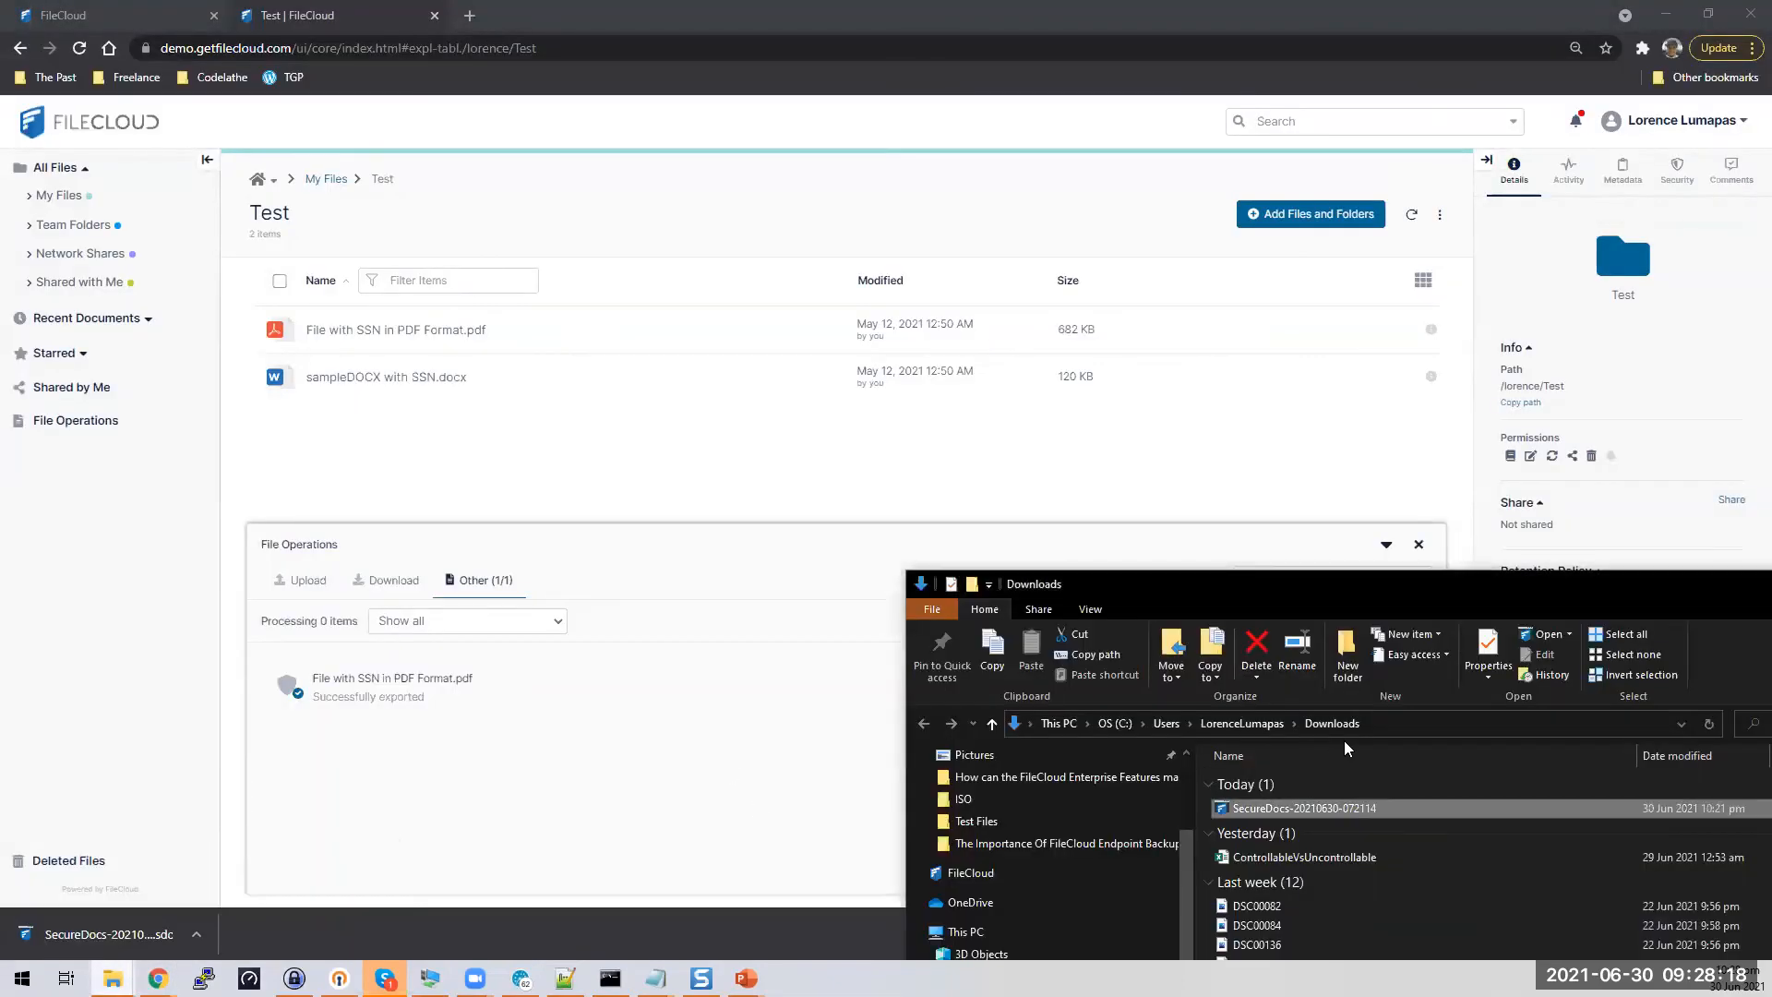
double_click(1330, 806)
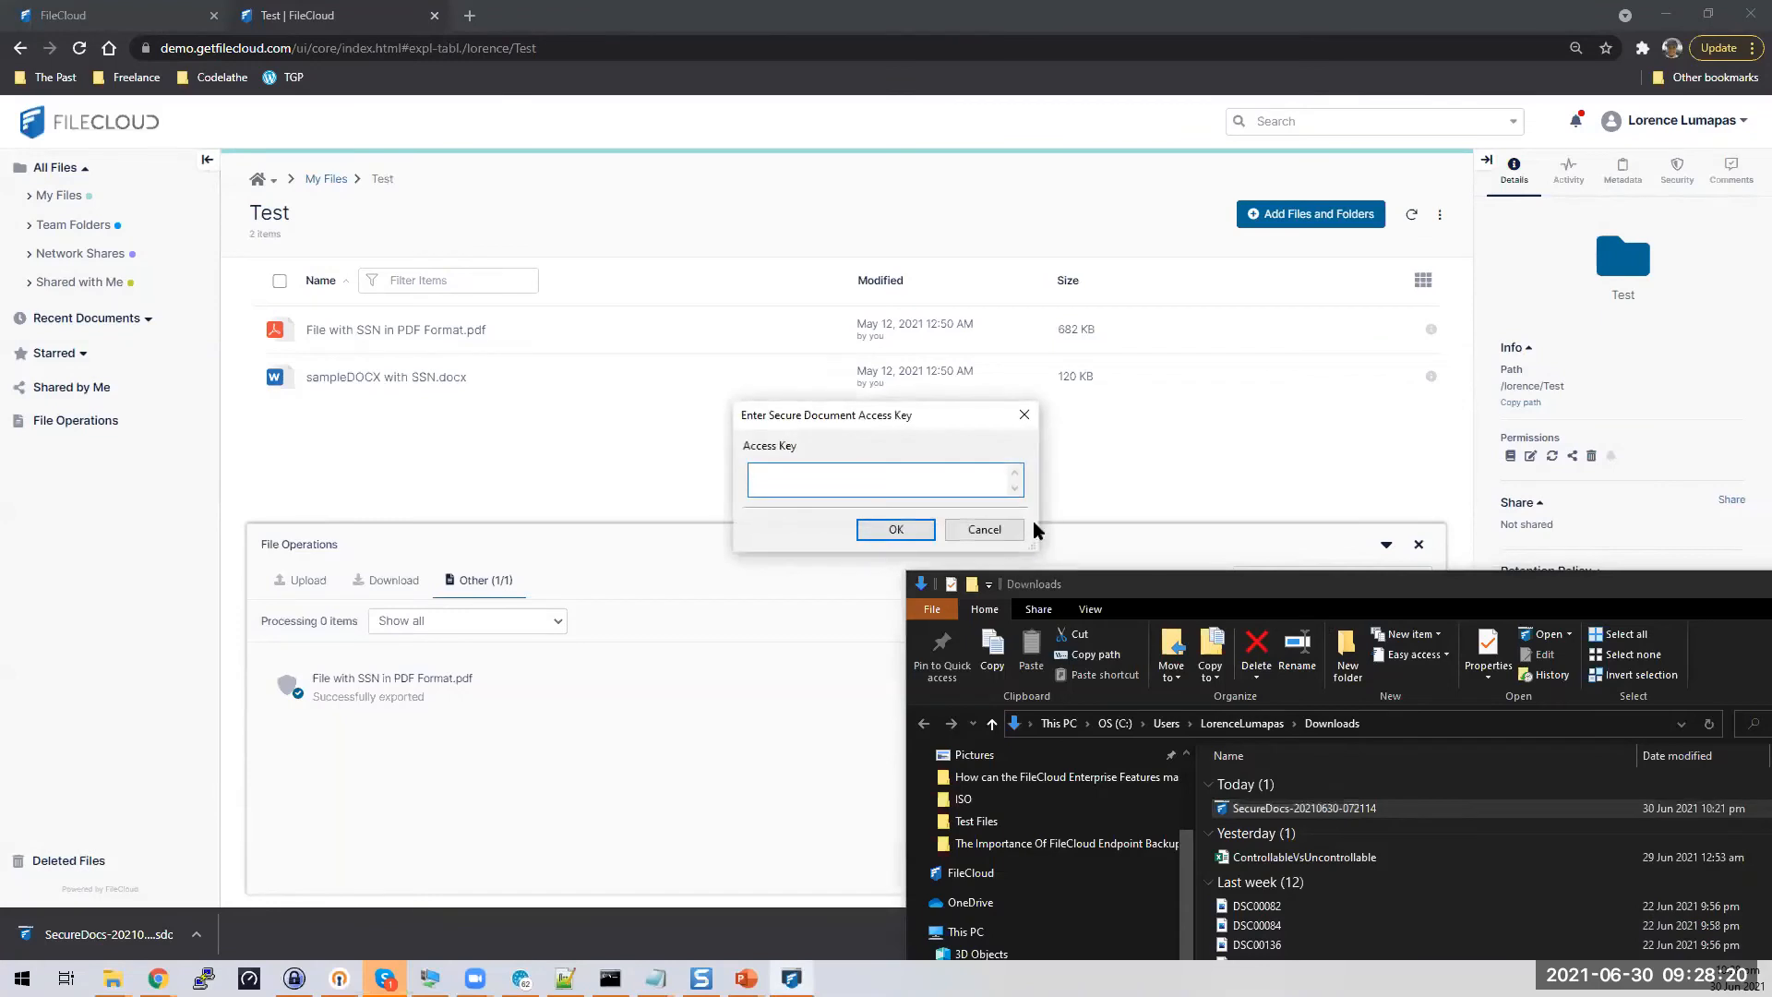
key(ctrl+v)
click(893, 530)
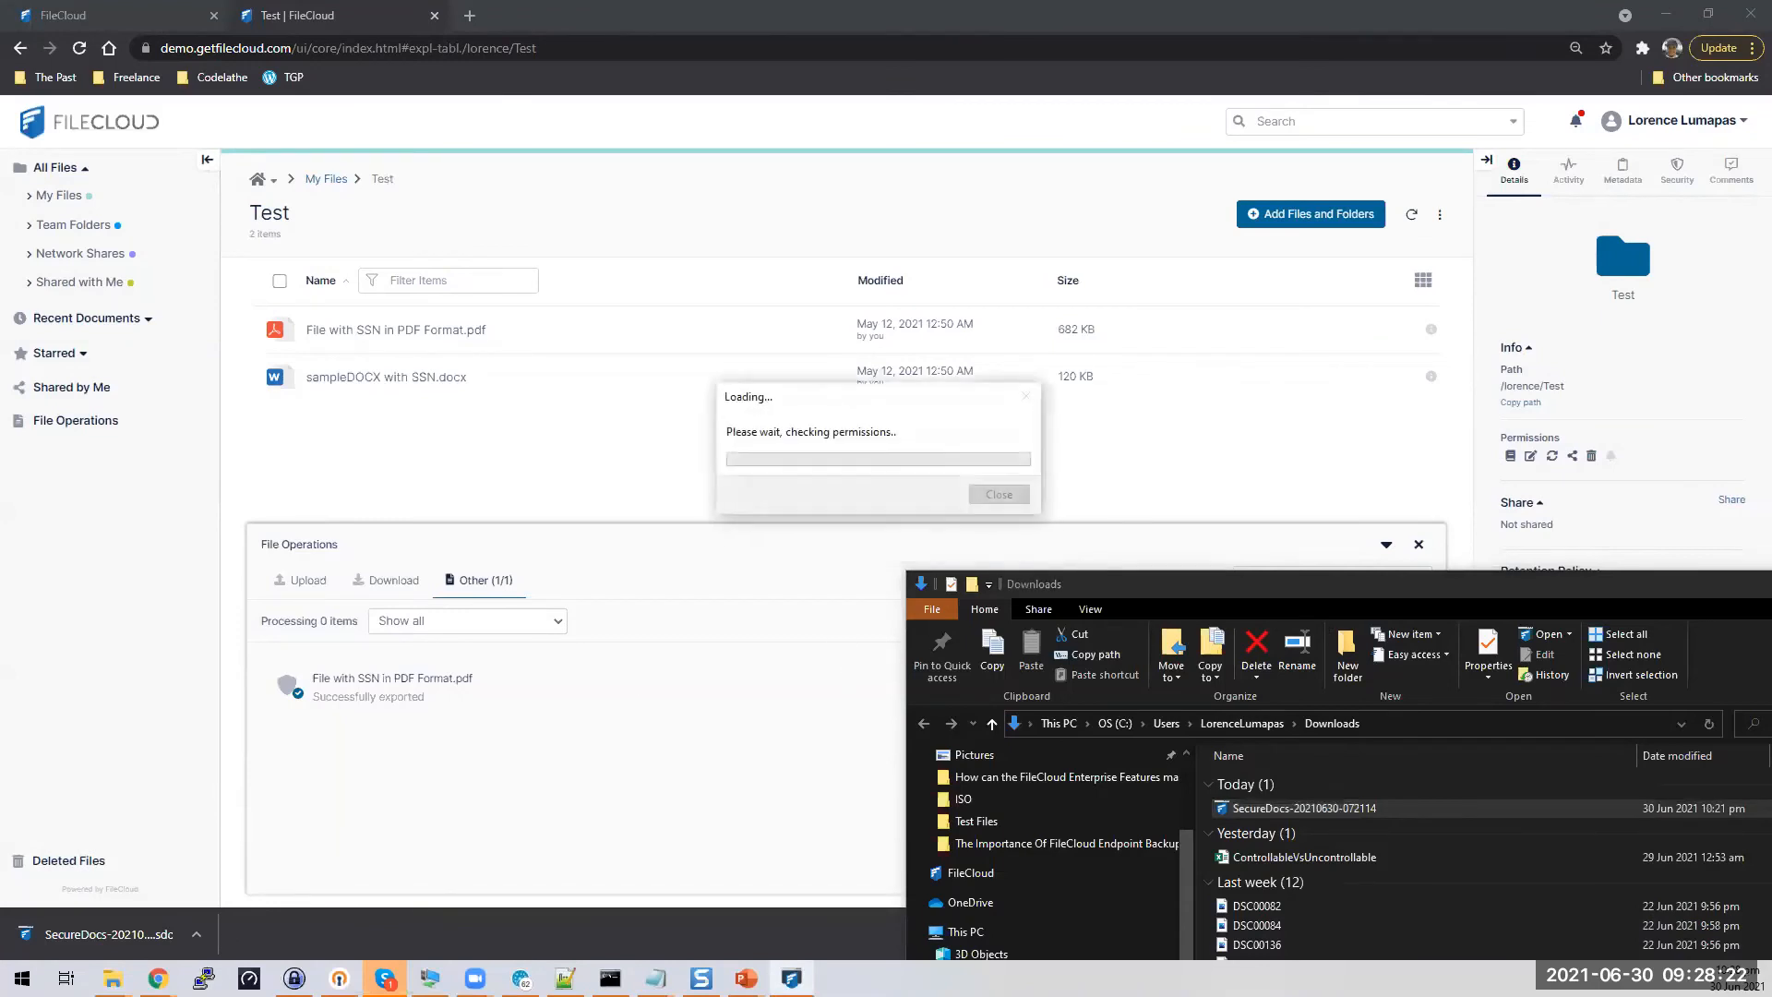
Return to FileCloud and open Manage Secure Docs from the account menu
mouse_move(158, 978)
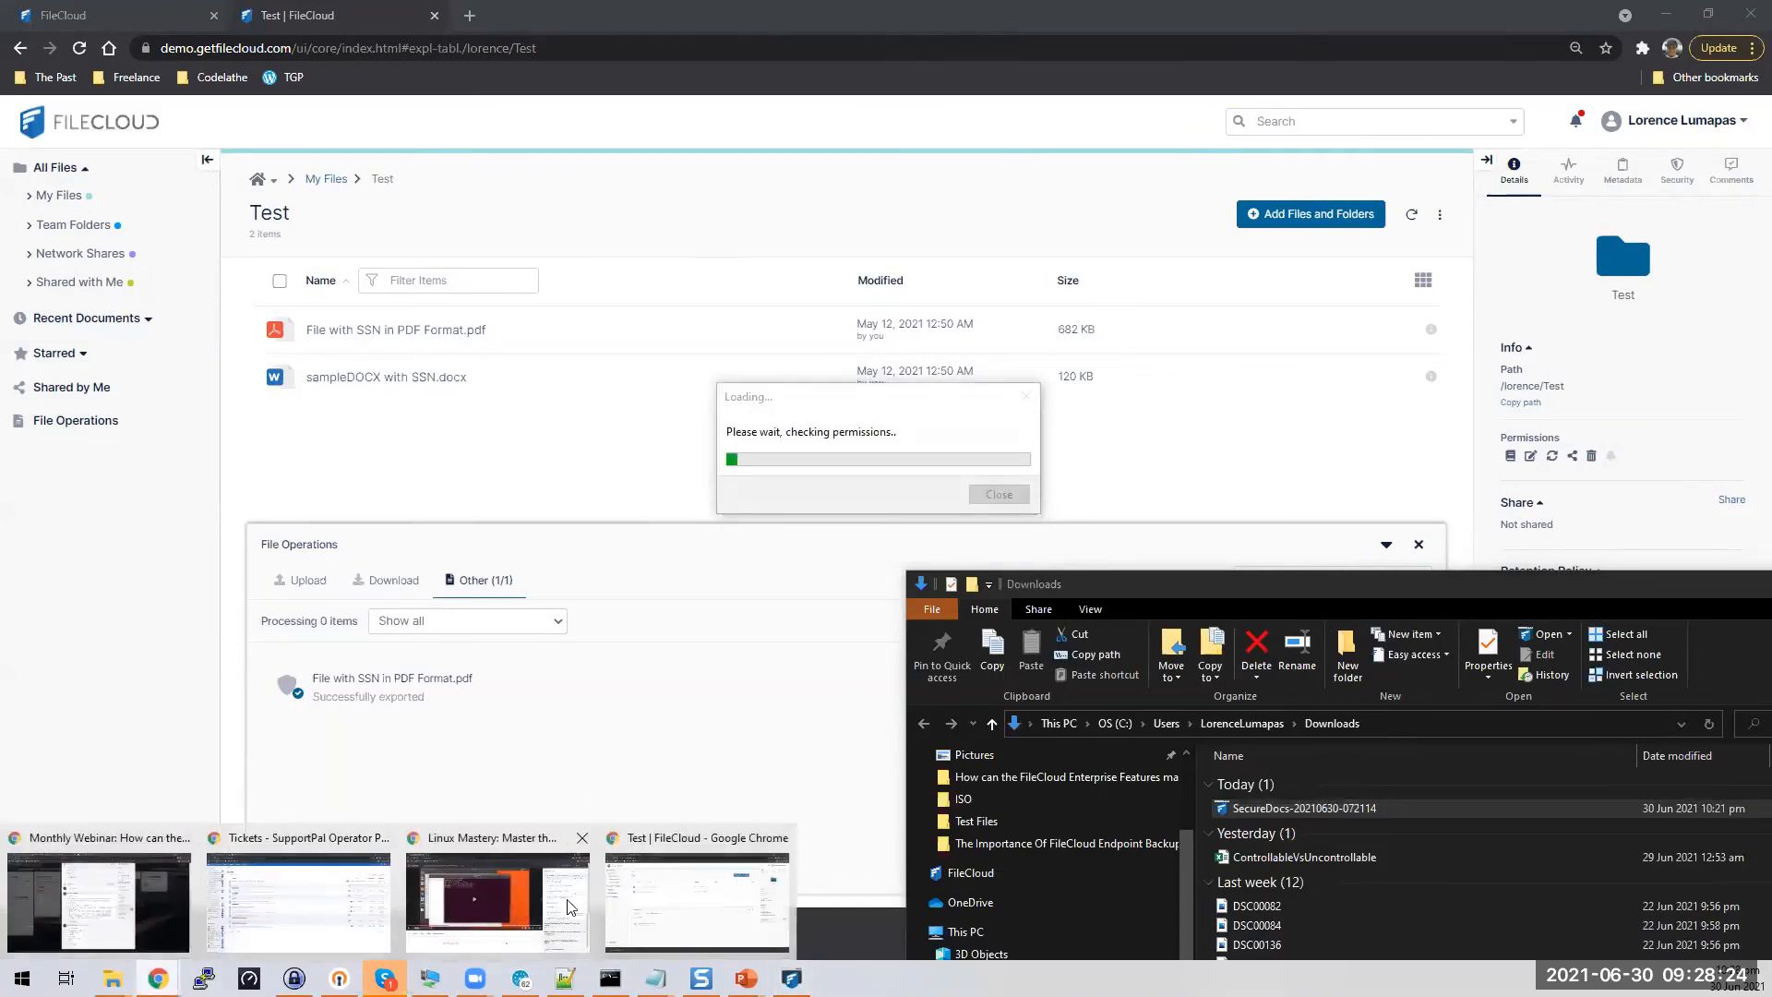
click(749, 916)
click(1742, 121)
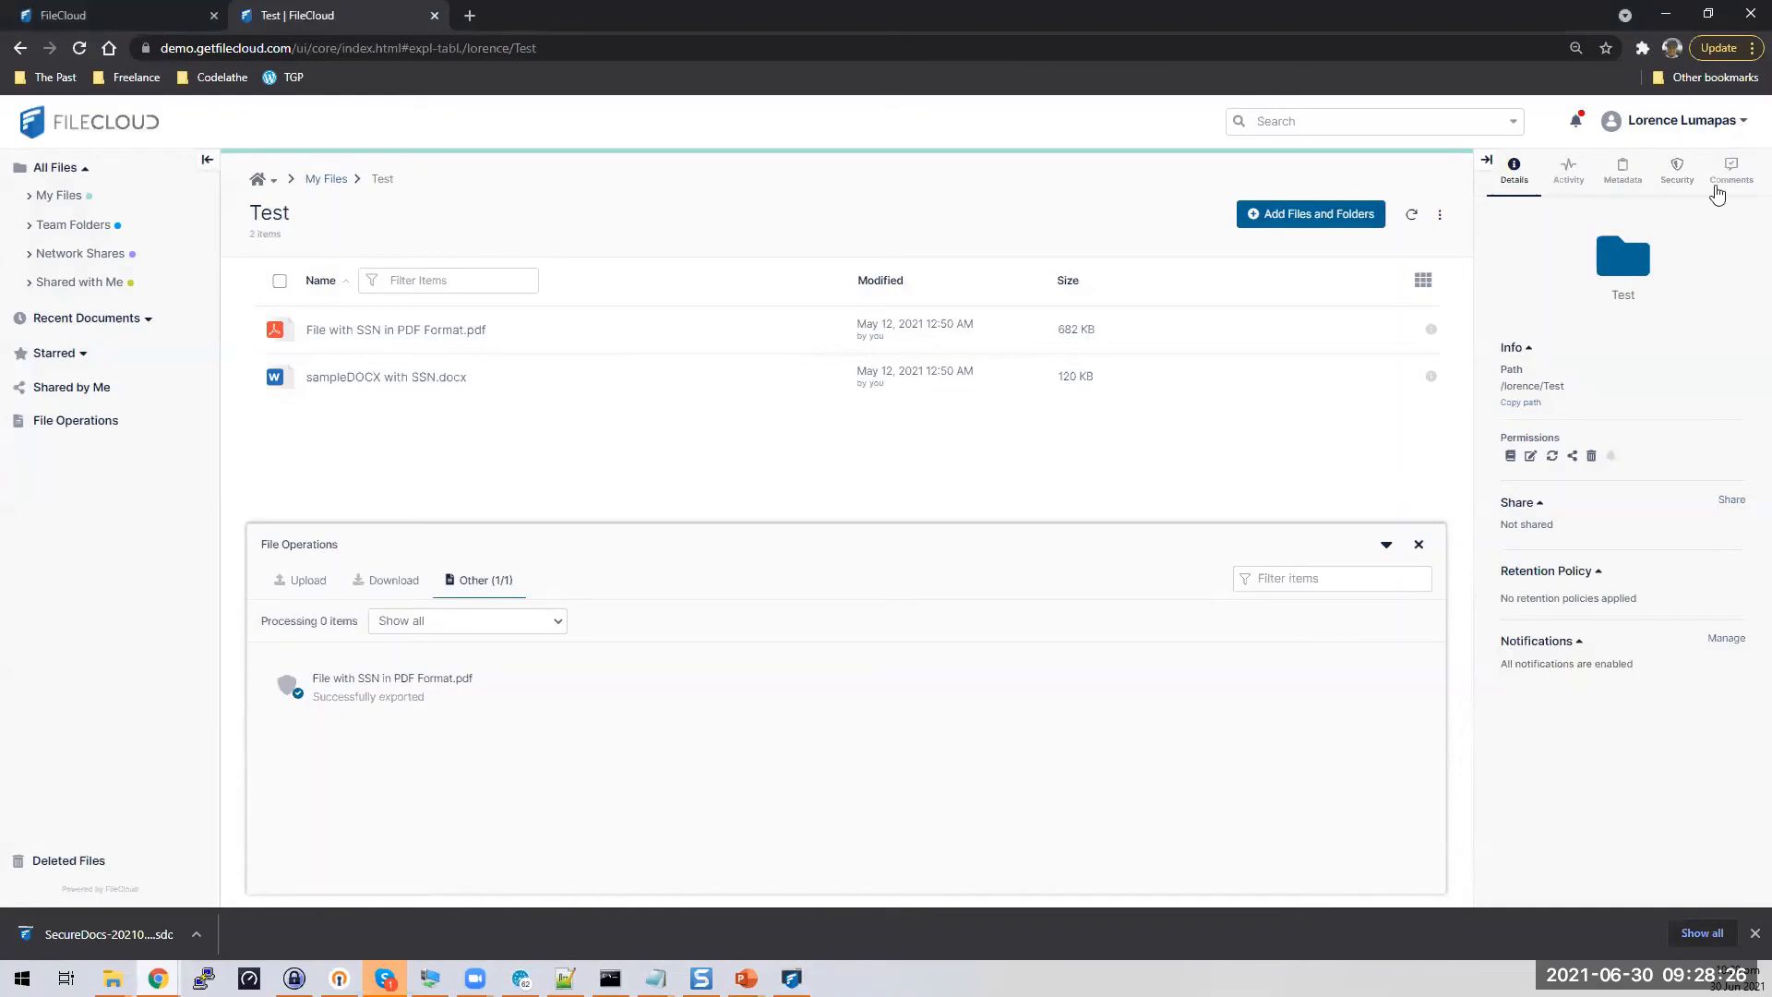
click(1647, 256)
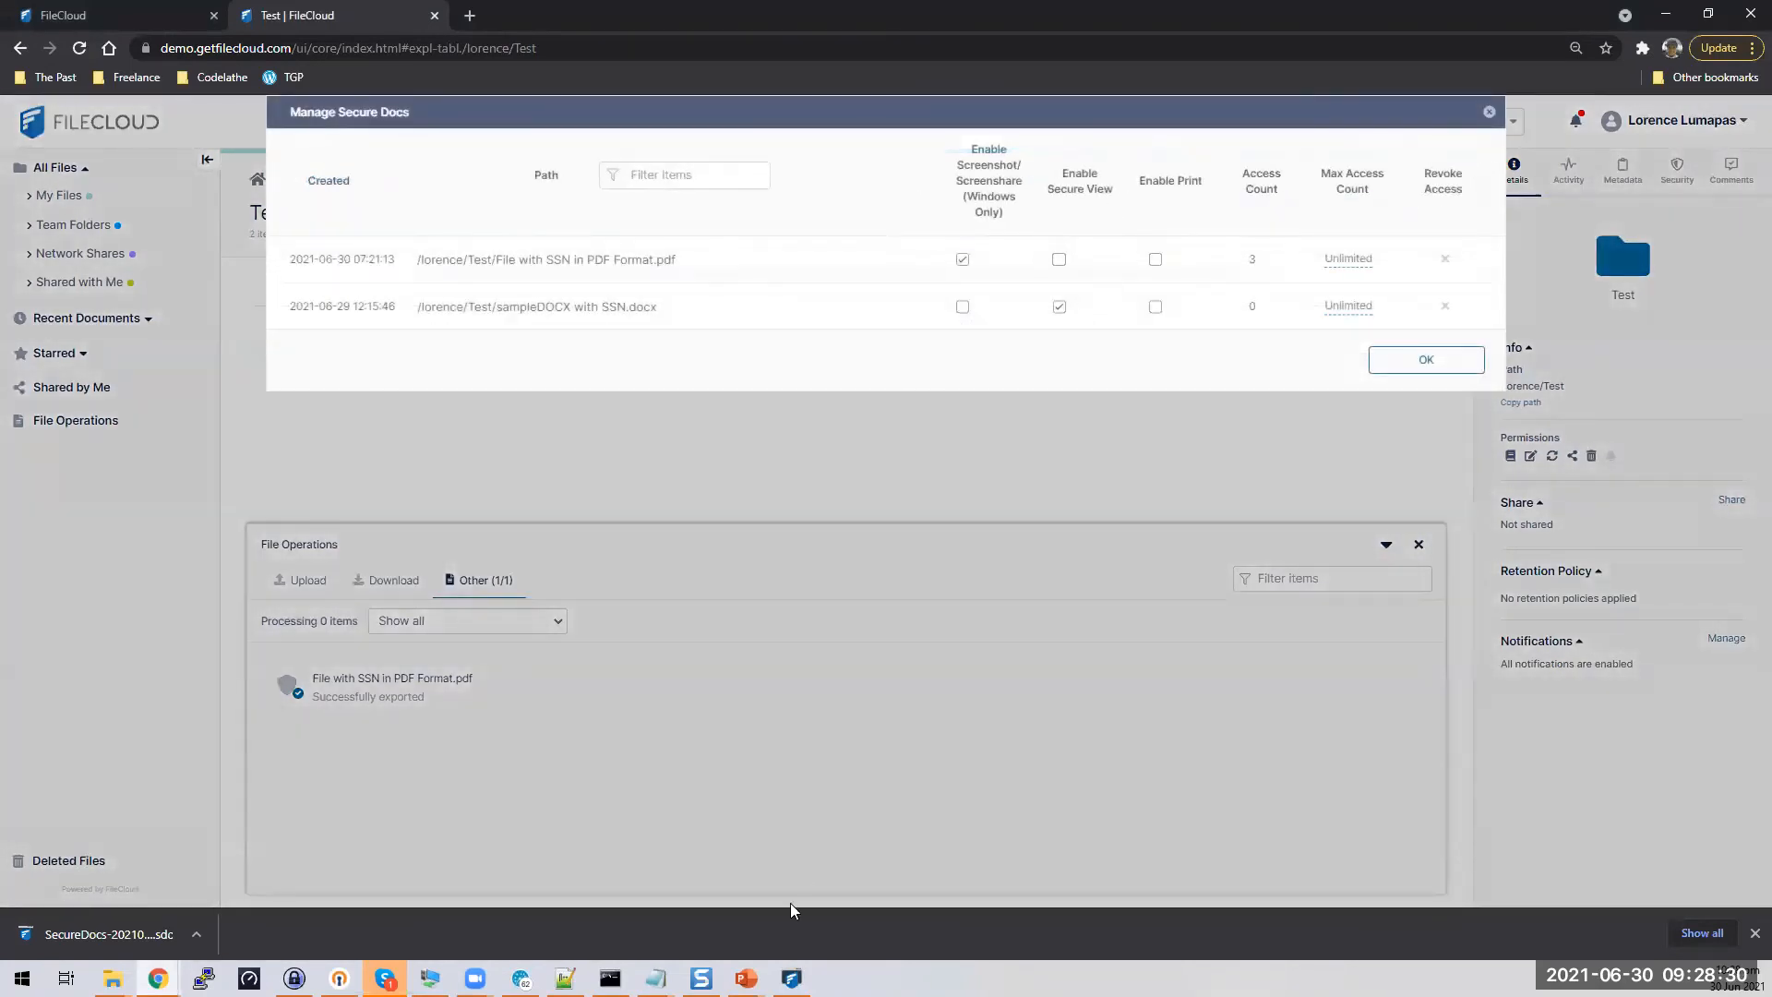
Check the now fully visible SSN document, then minimize the viewer and bring up Downloads
click(792, 978)
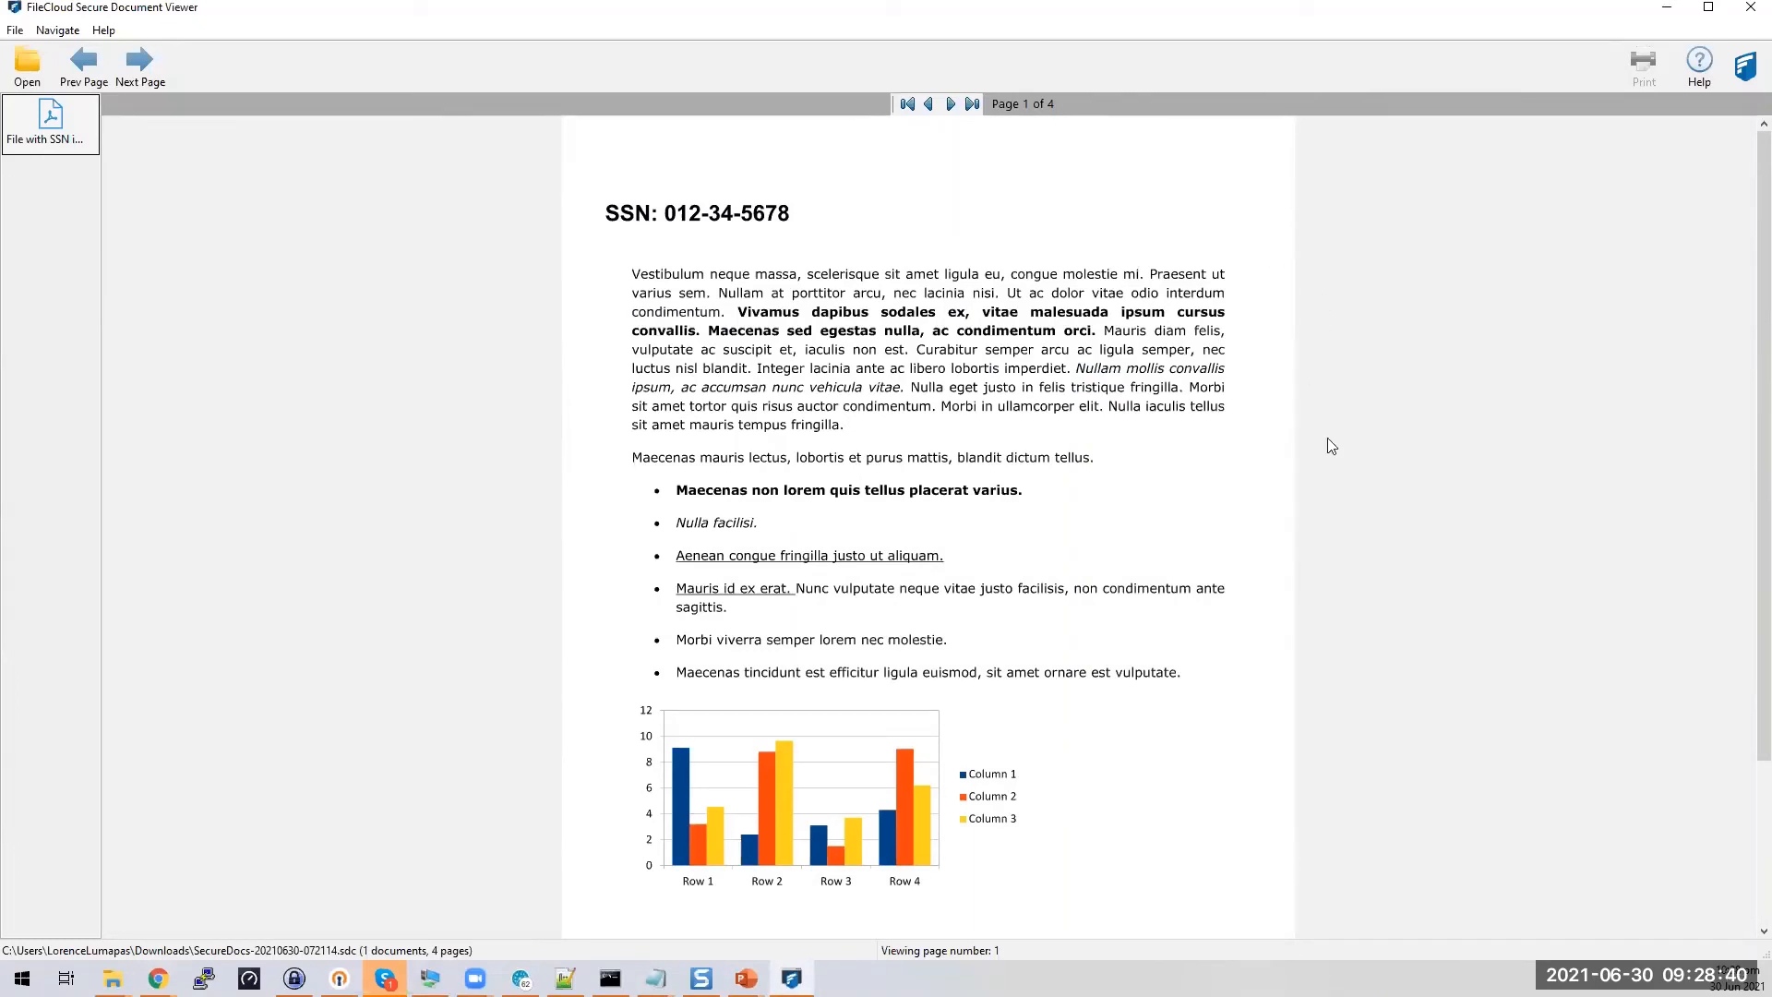
click(1666, 8)
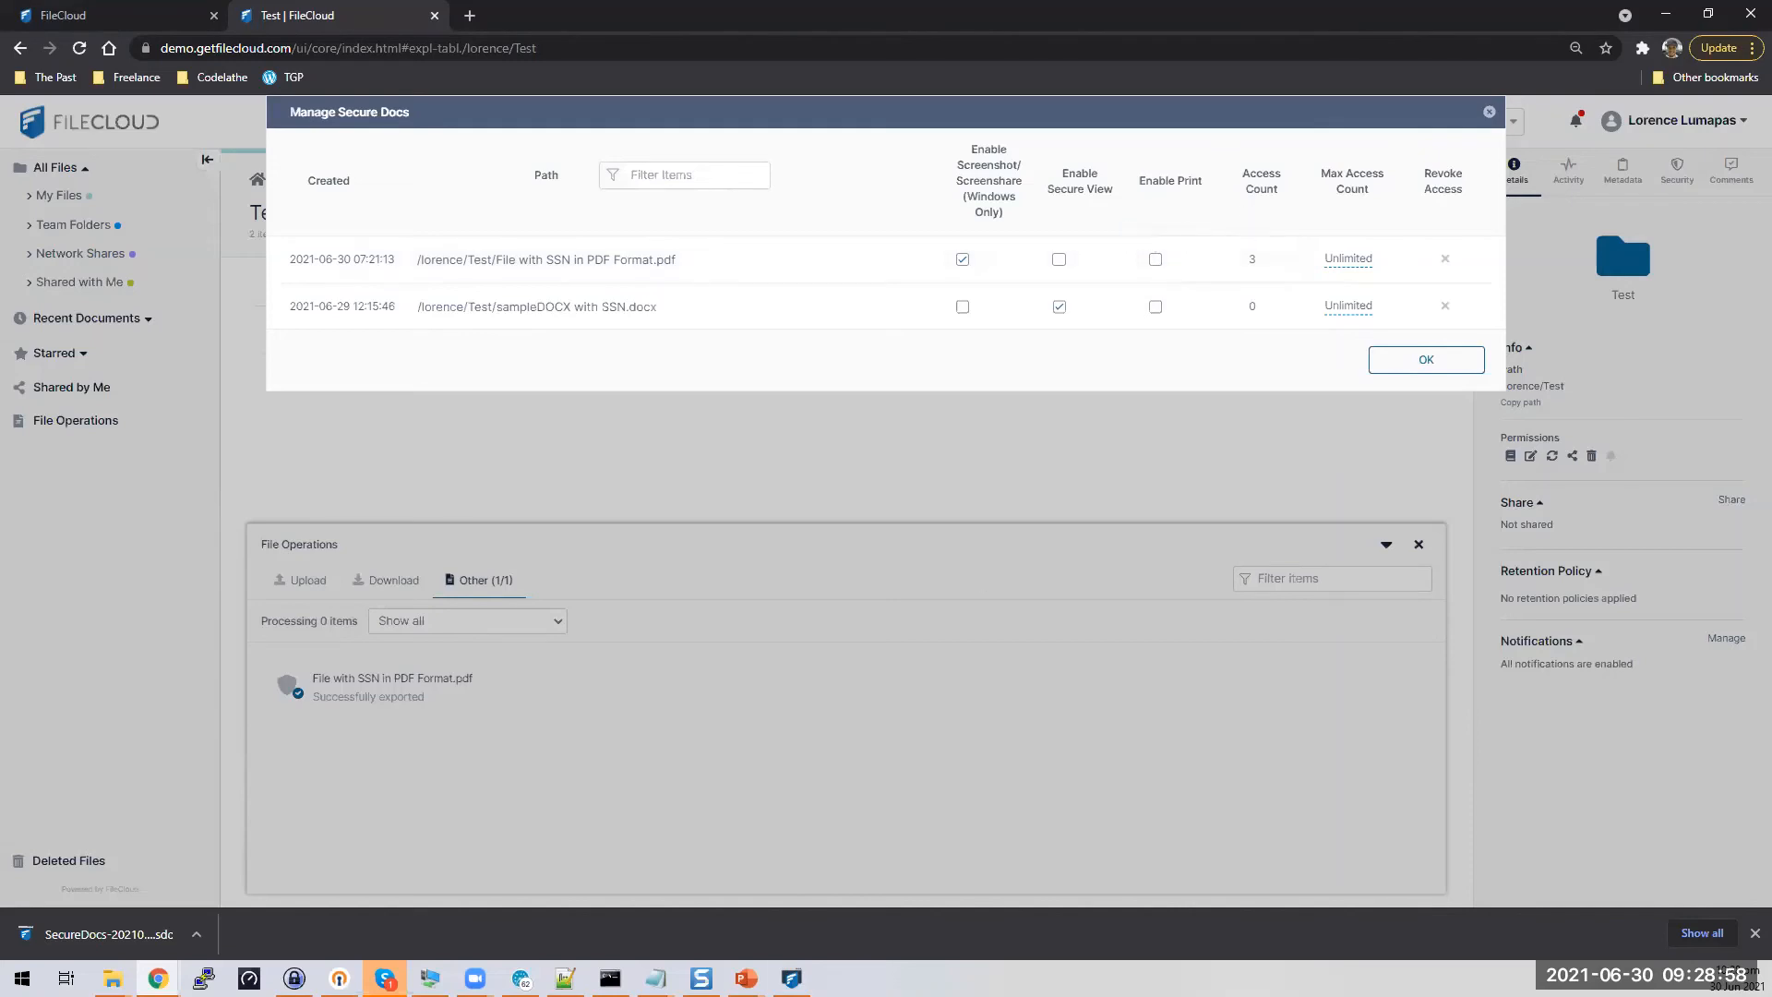
mouse_move(158, 978)
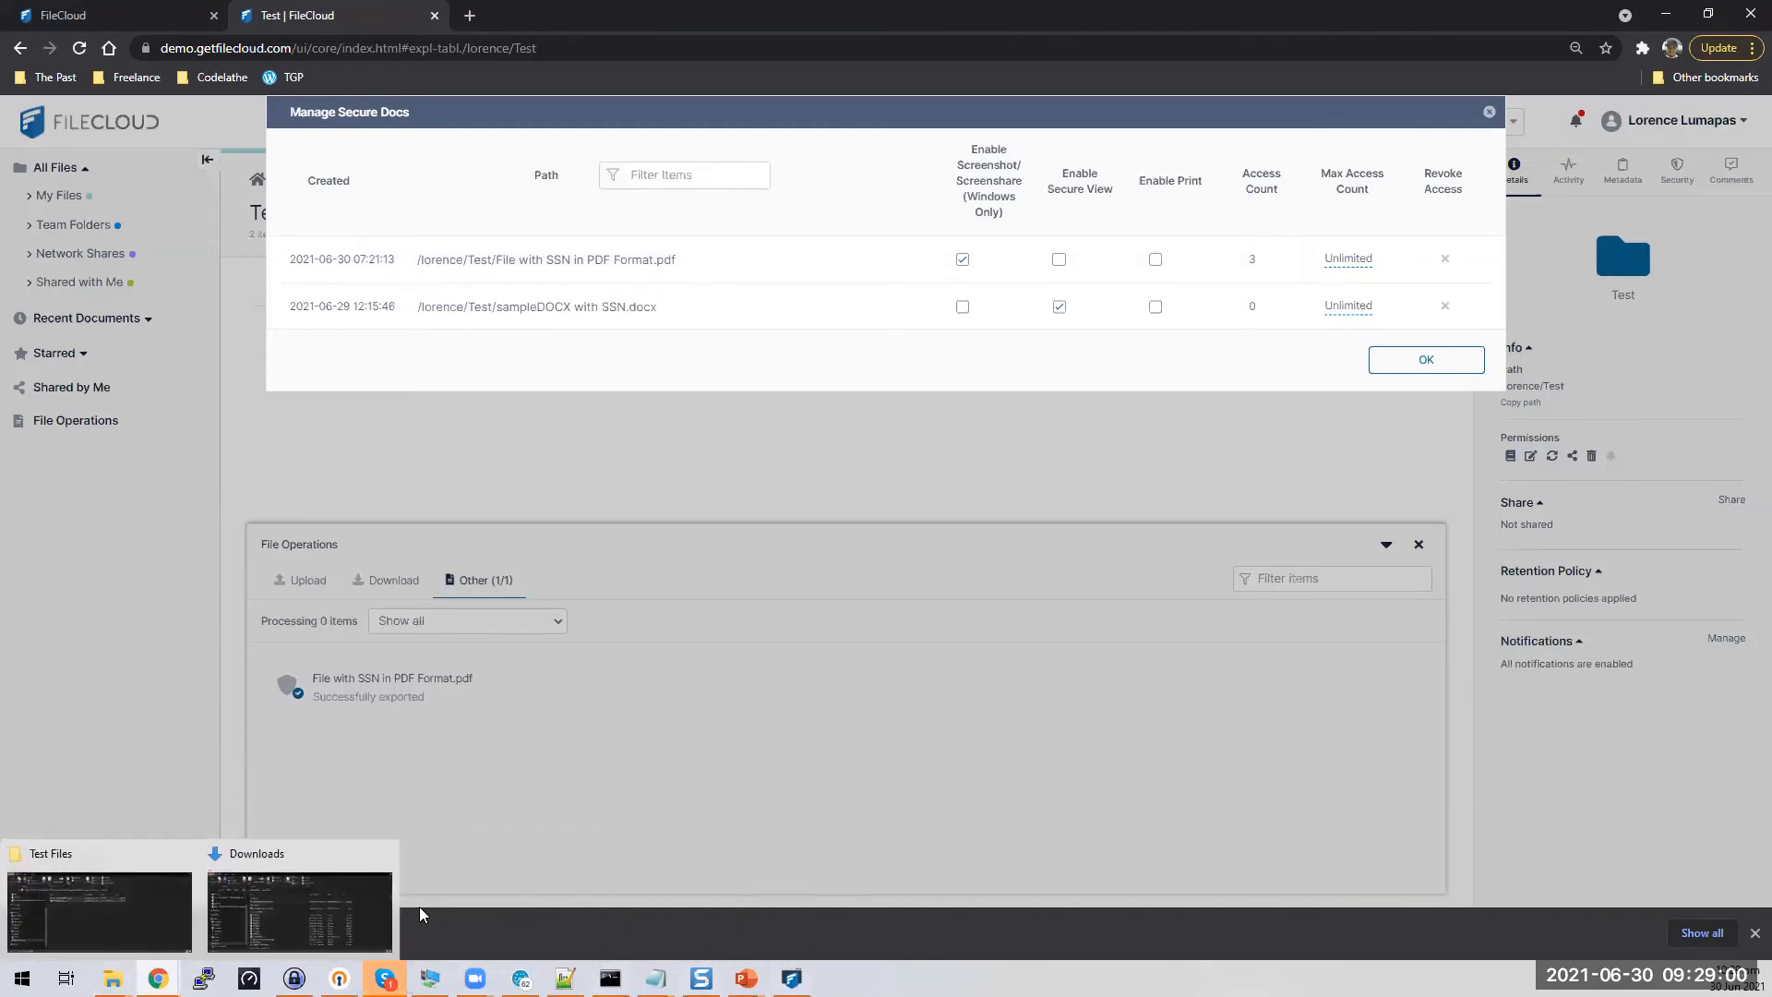
click(363, 920)
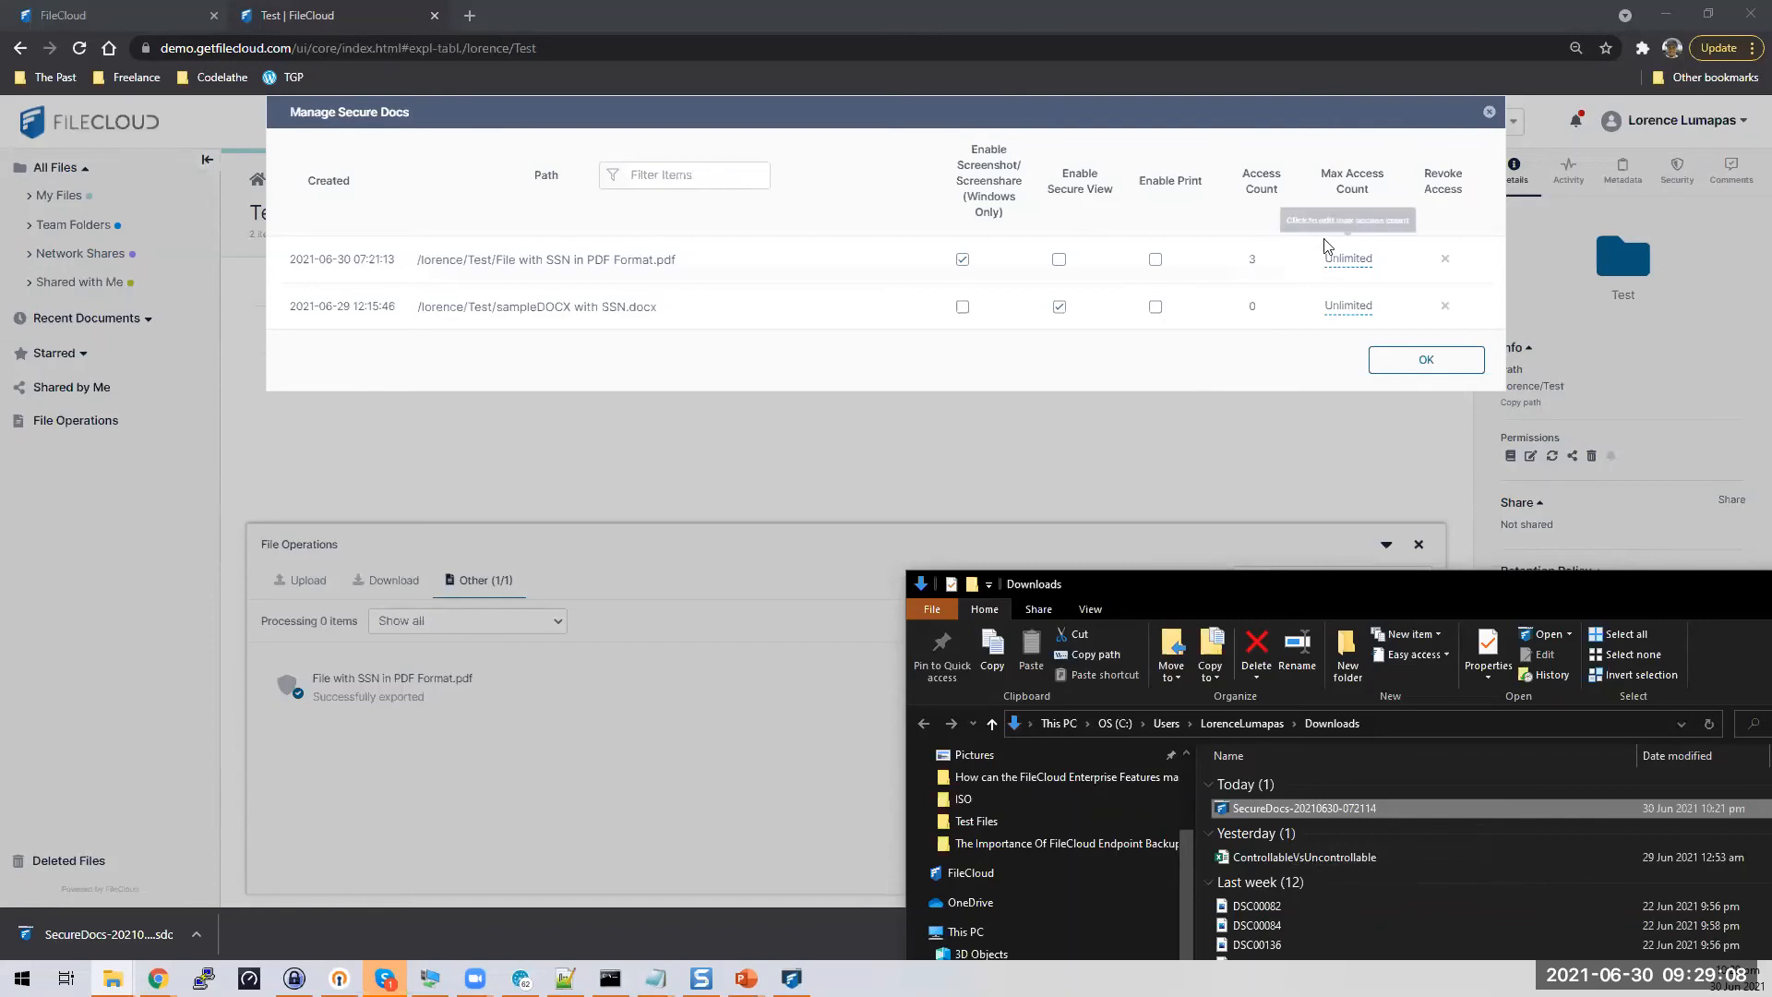
Change the SSN PDF's Max Access Count from Unlimited to 3 and close the list
click(1257, 265)
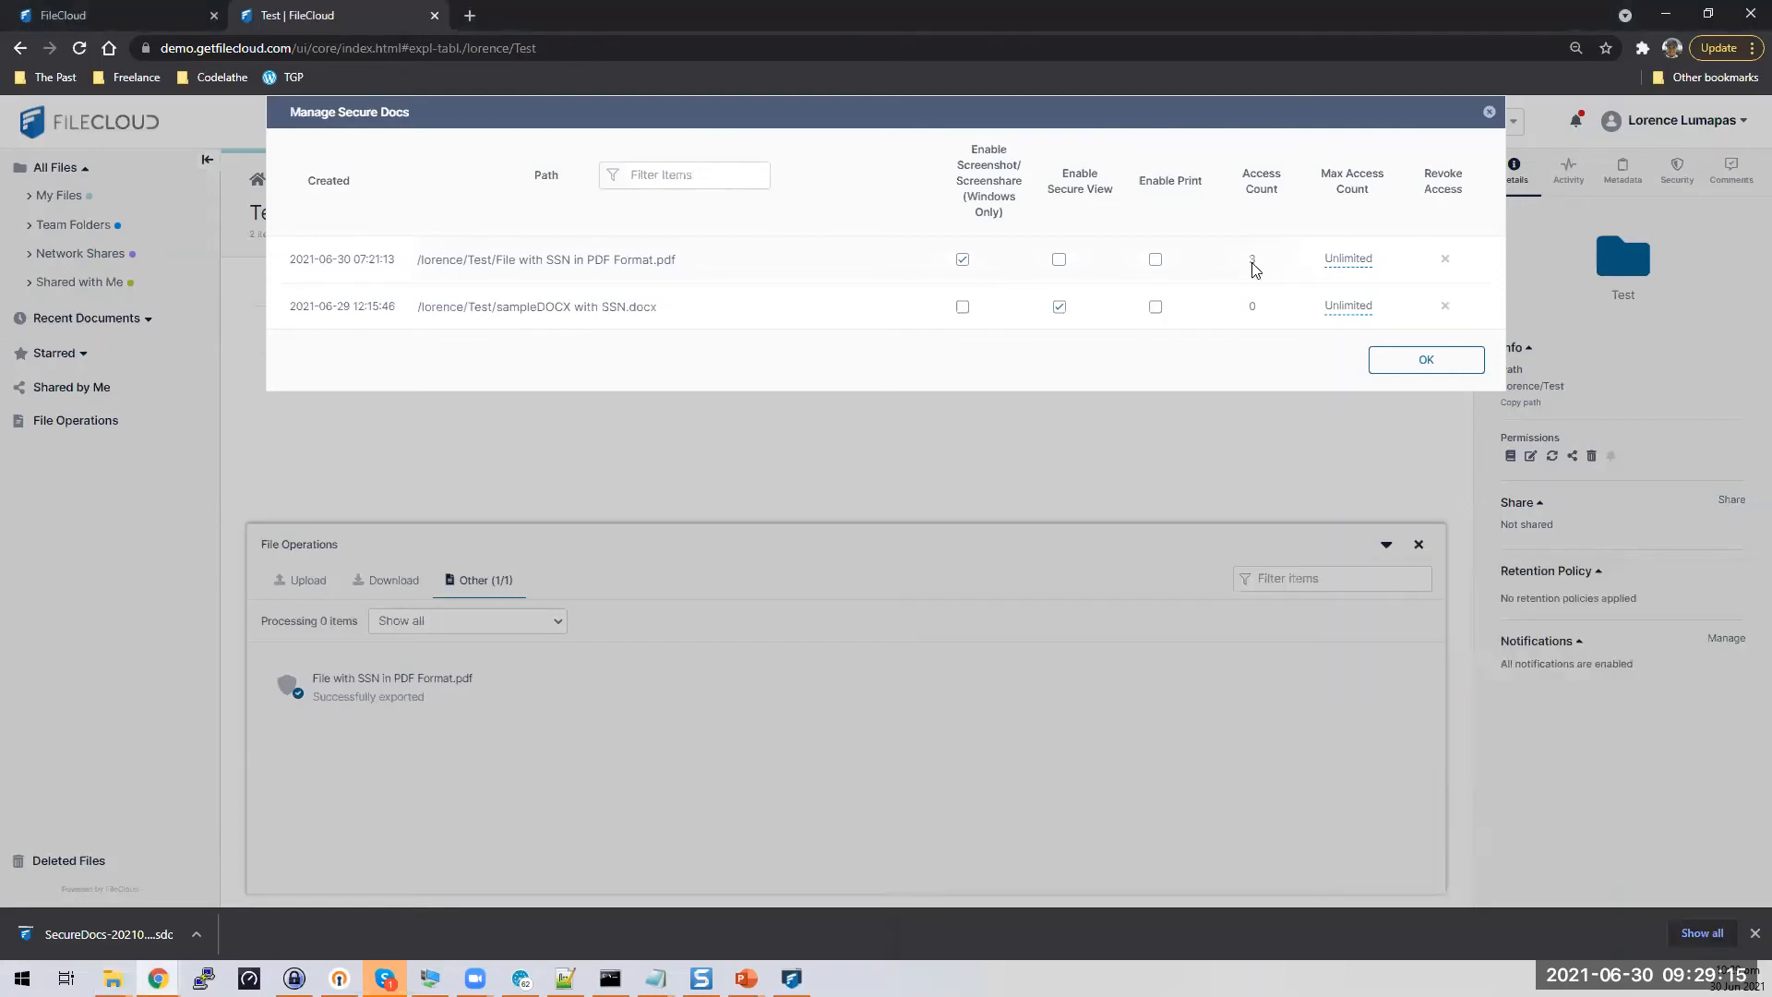
click(1353, 265)
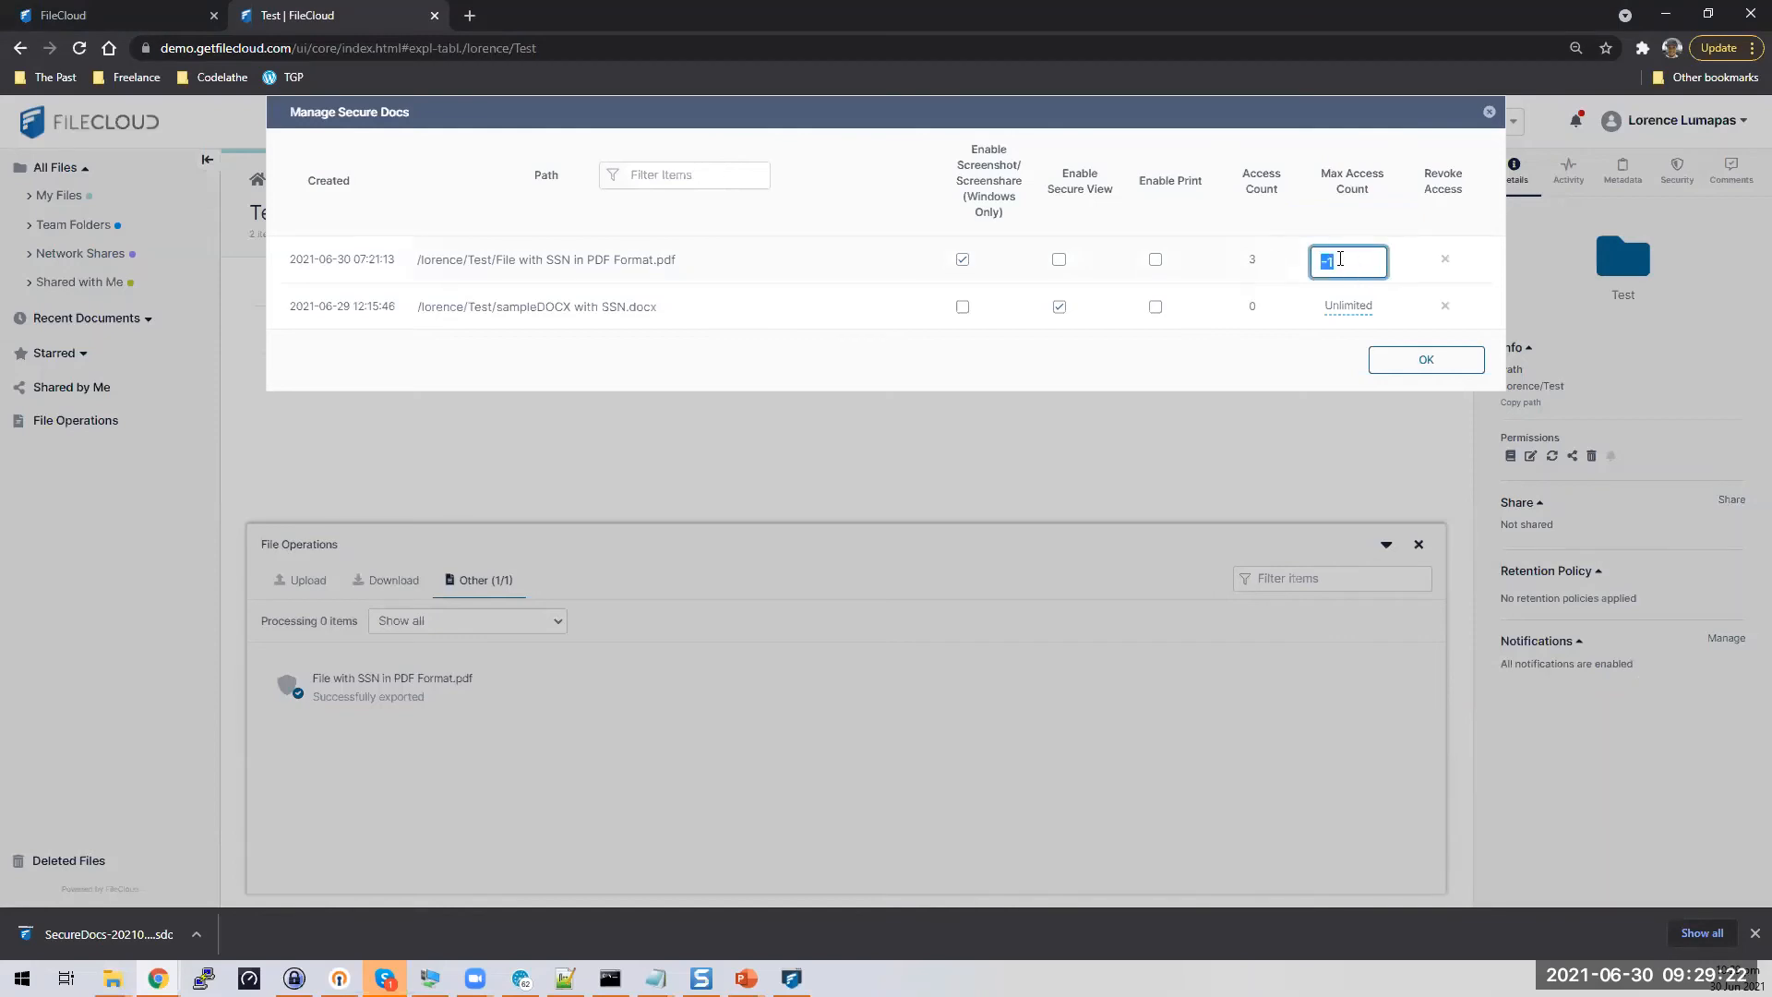
text(3)
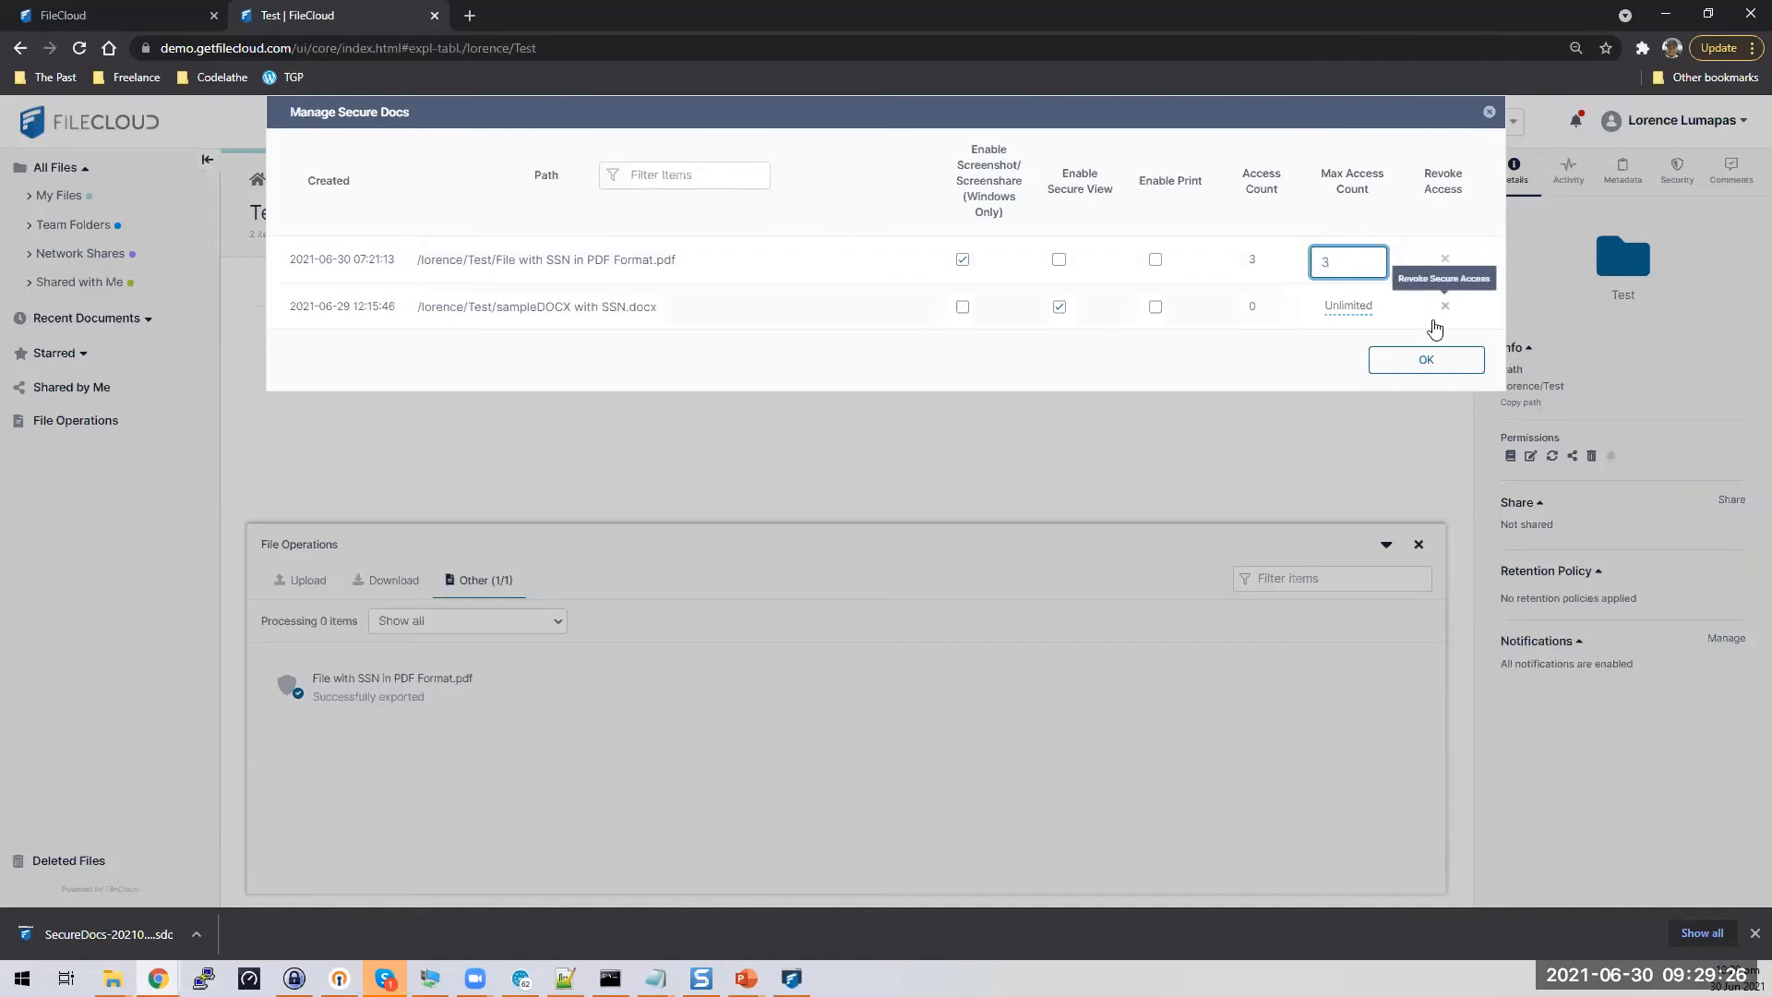
key(Return)
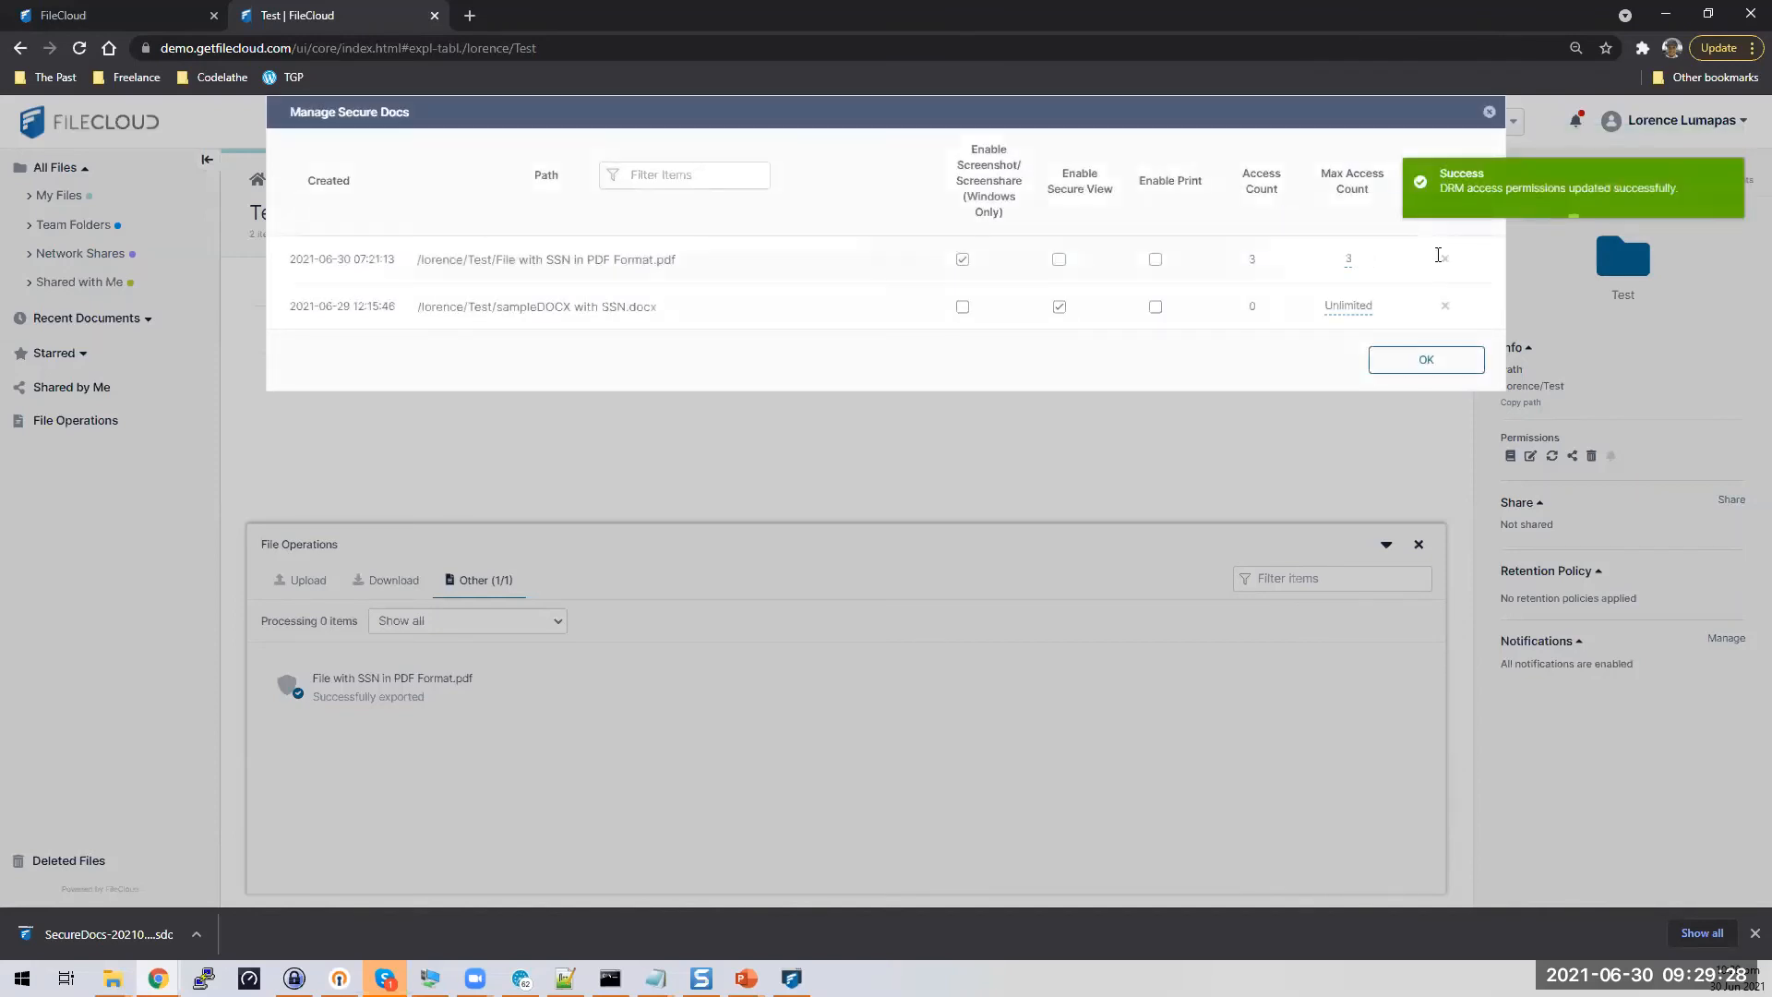
click(1428, 362)
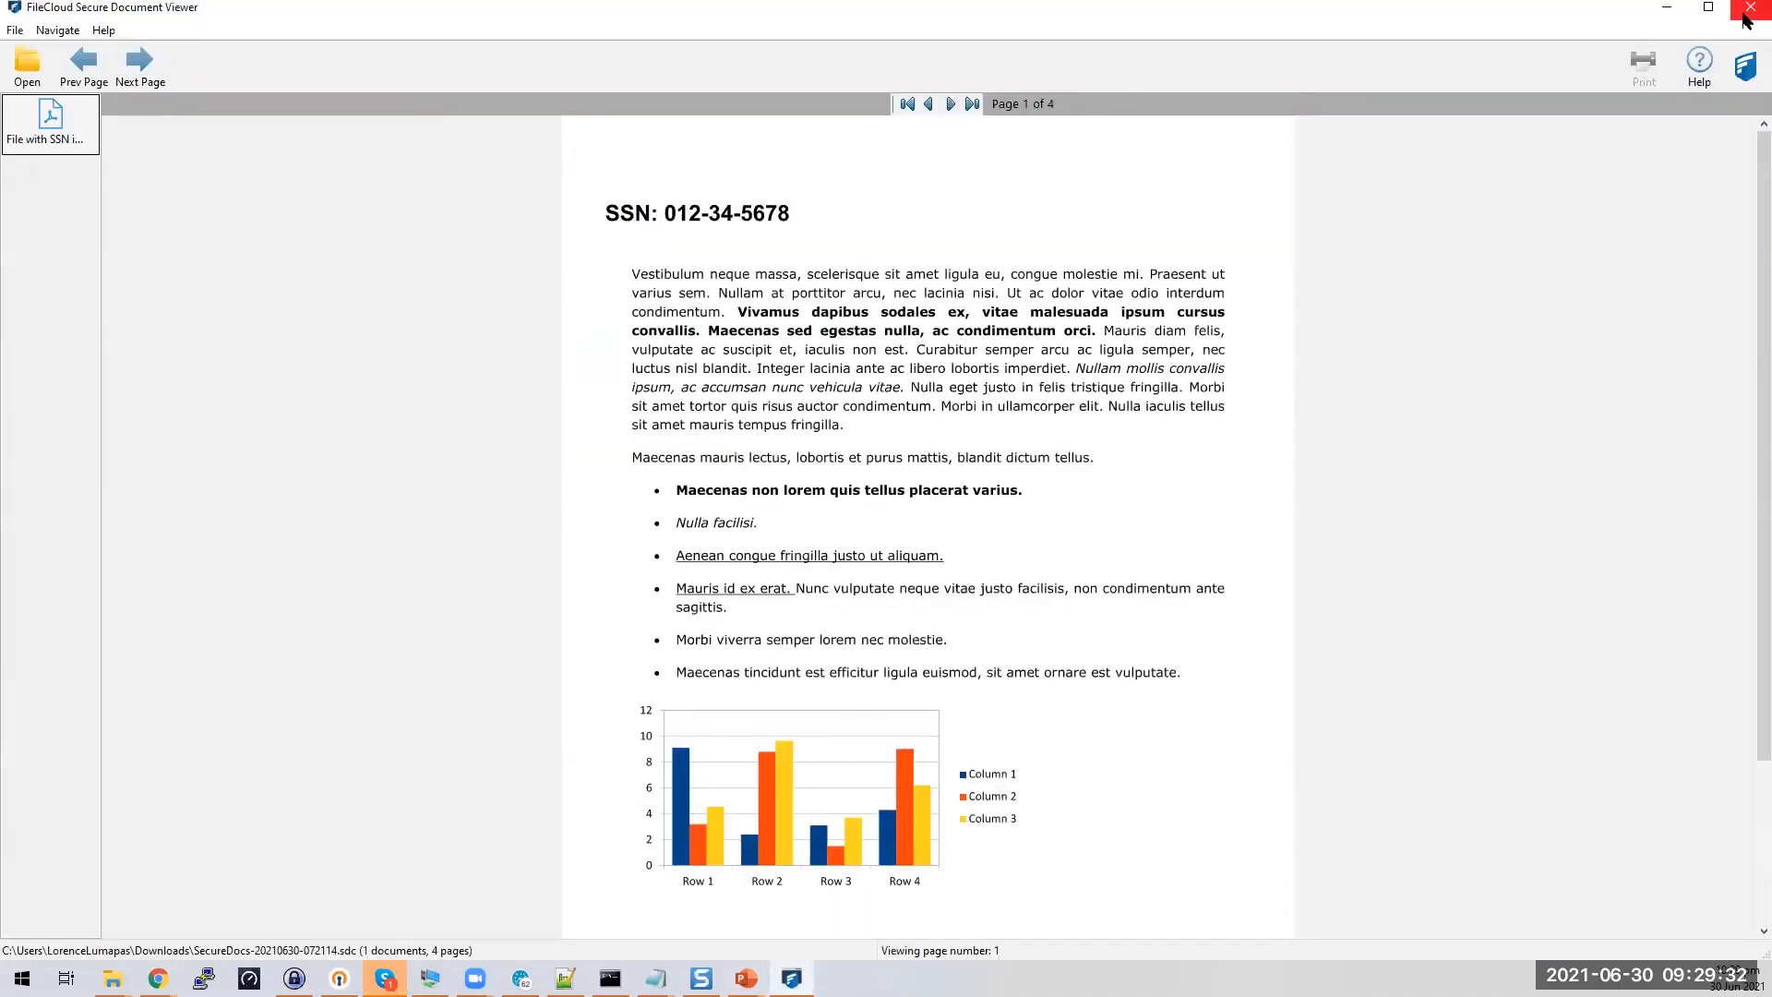
Close the viewer and try reopening the SecureDocs file with the pasted access key
click(1748, 9)
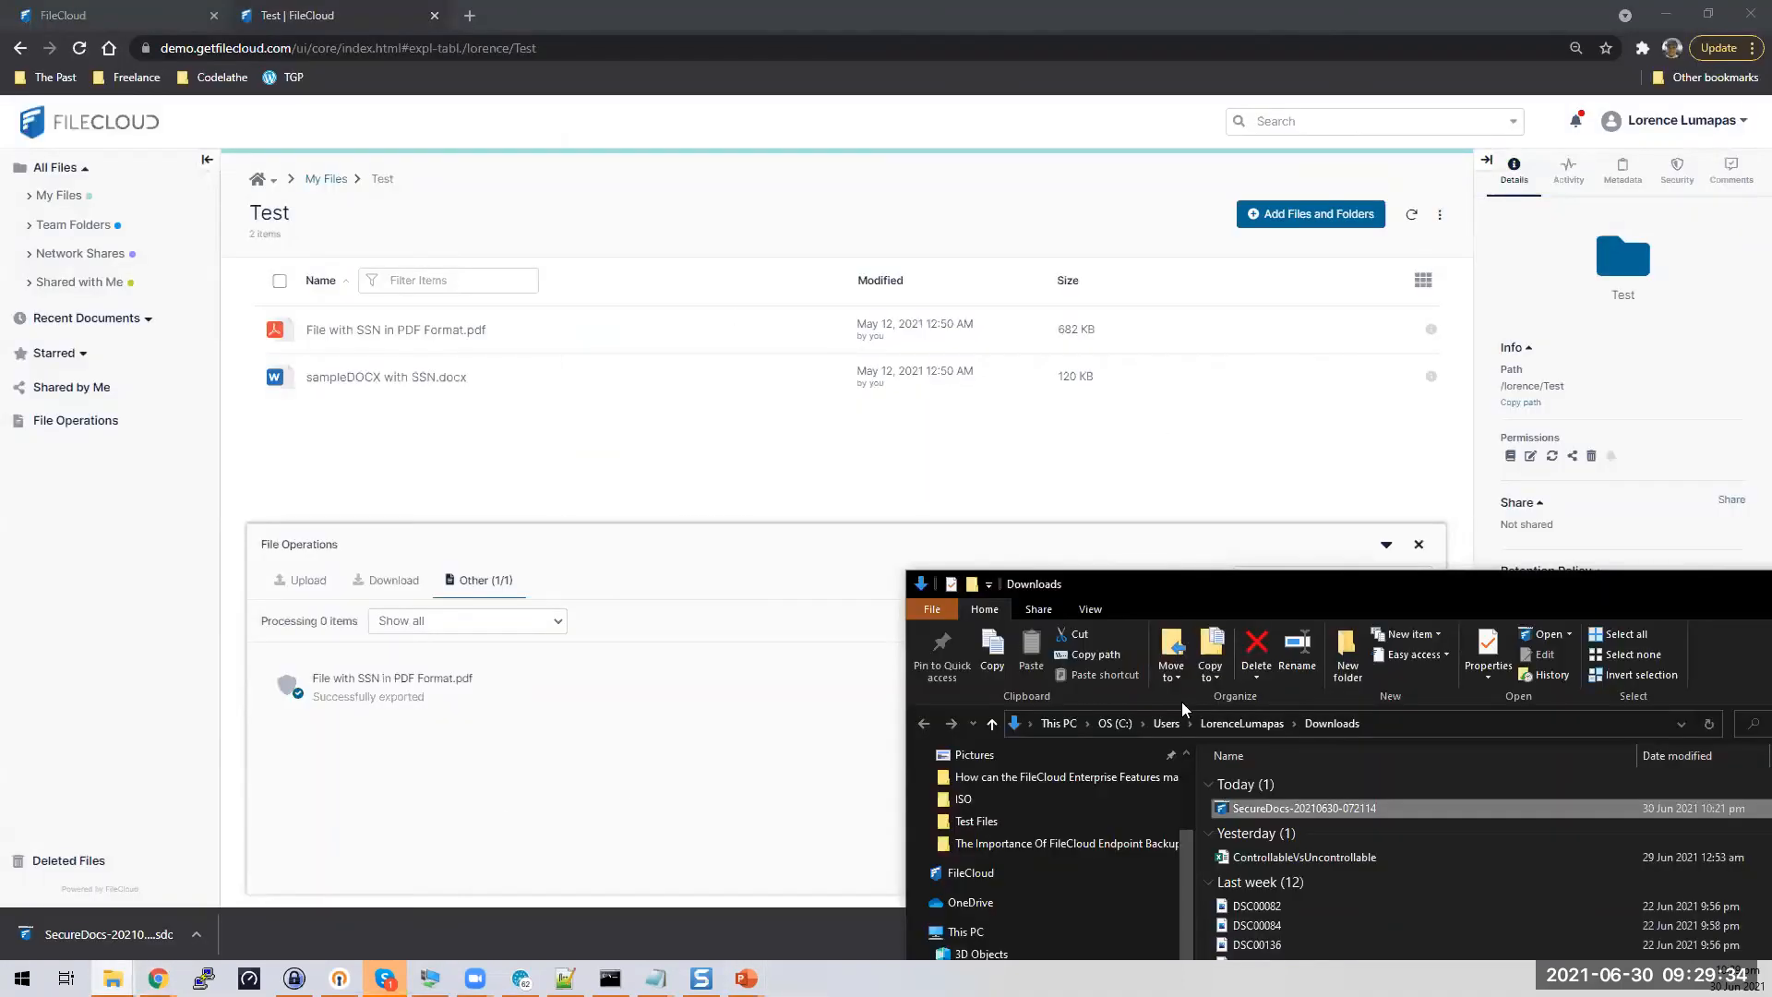
double_click(1266, 812)
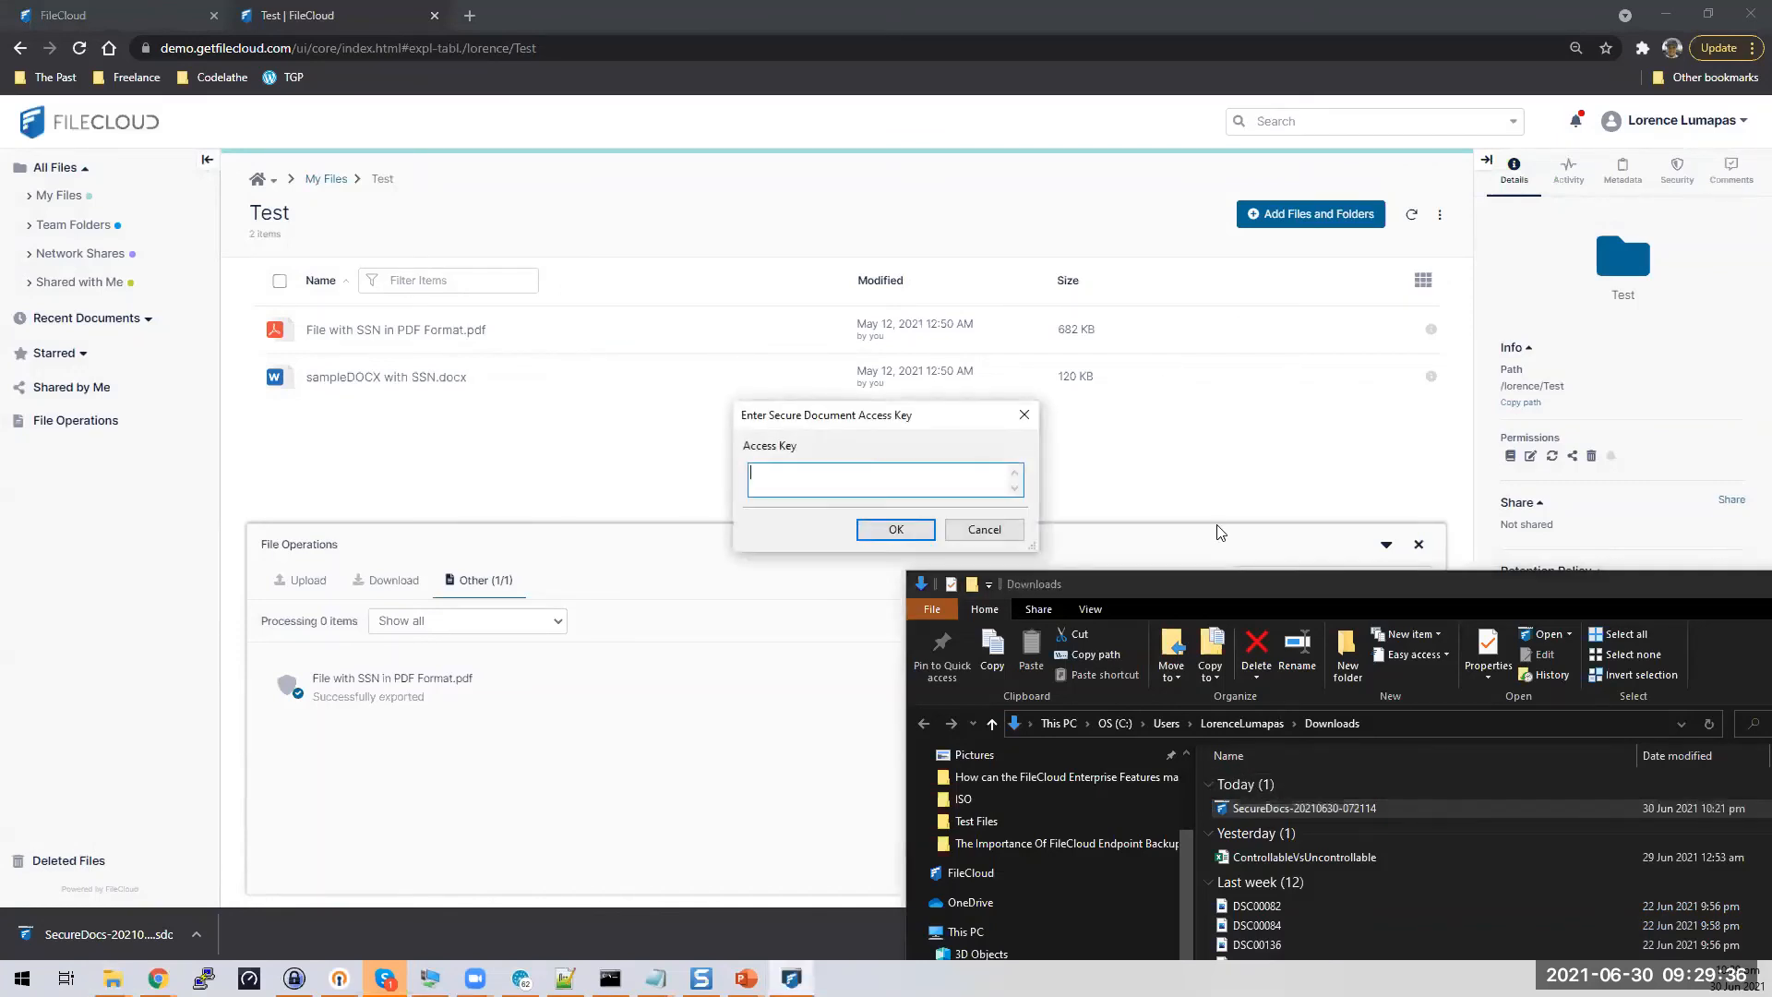
key(ctrl+v)
click(894, 529)
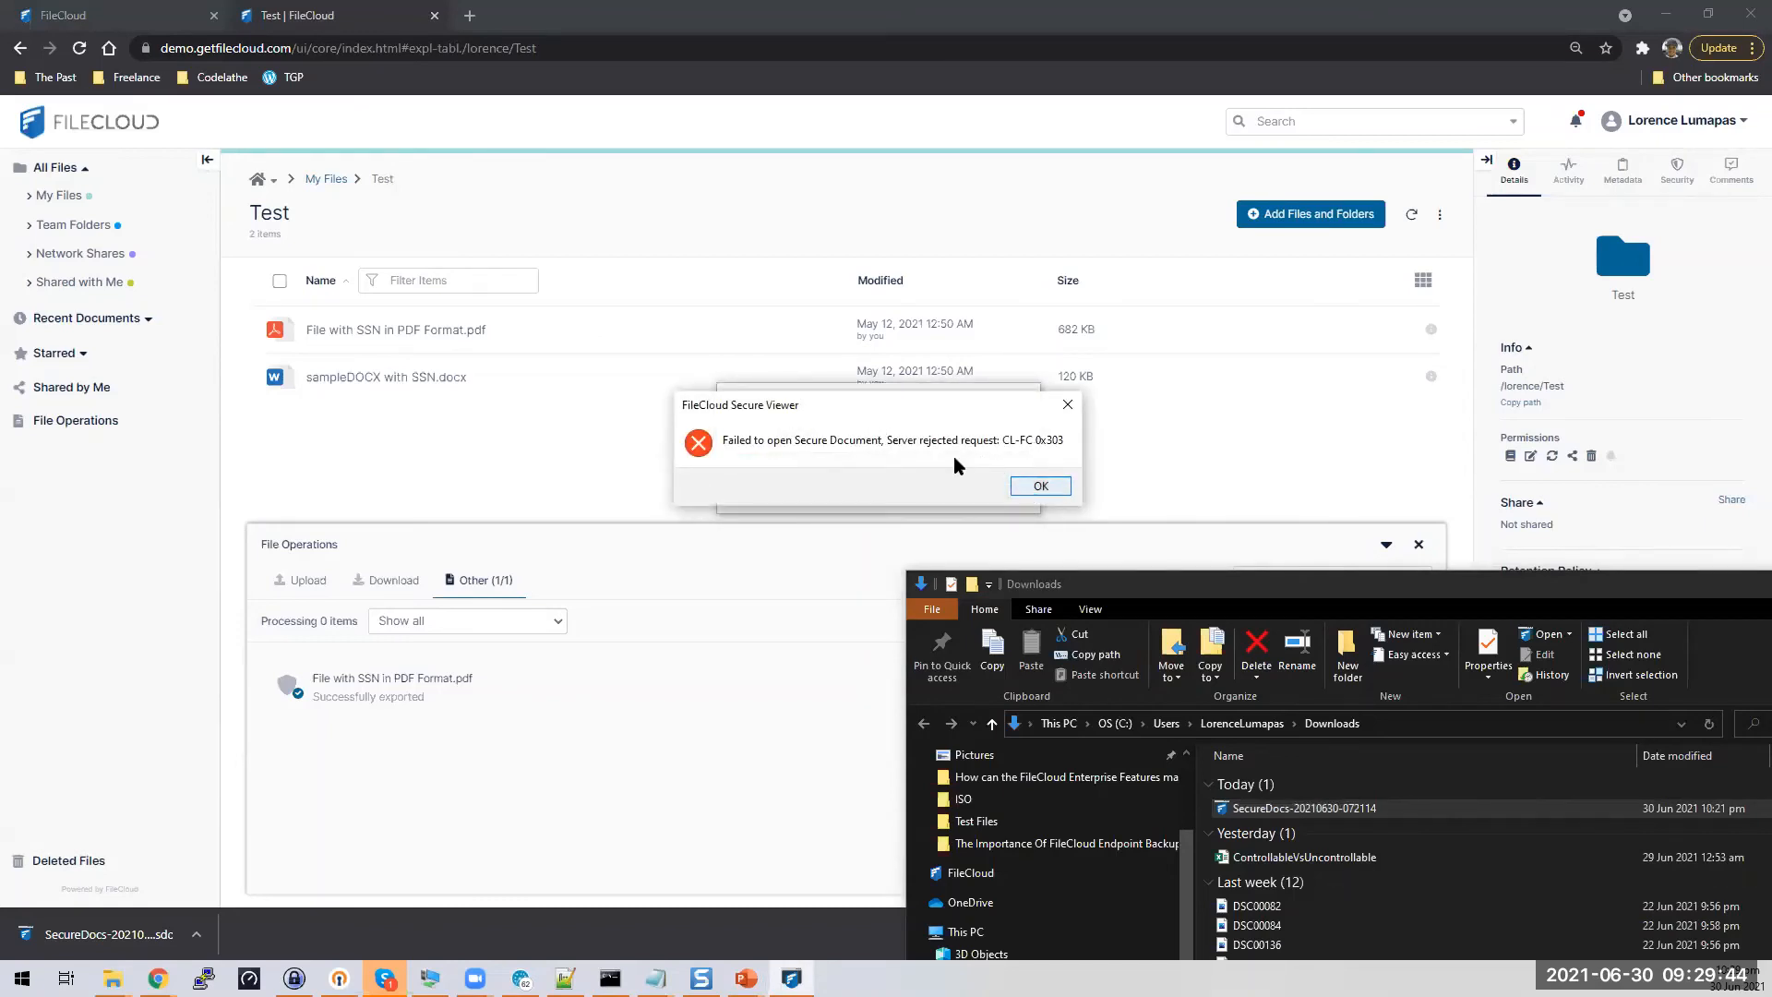
Dismiss the access rejection error and reopen Manage Secure Docs from the account menu
click(1038, 495)
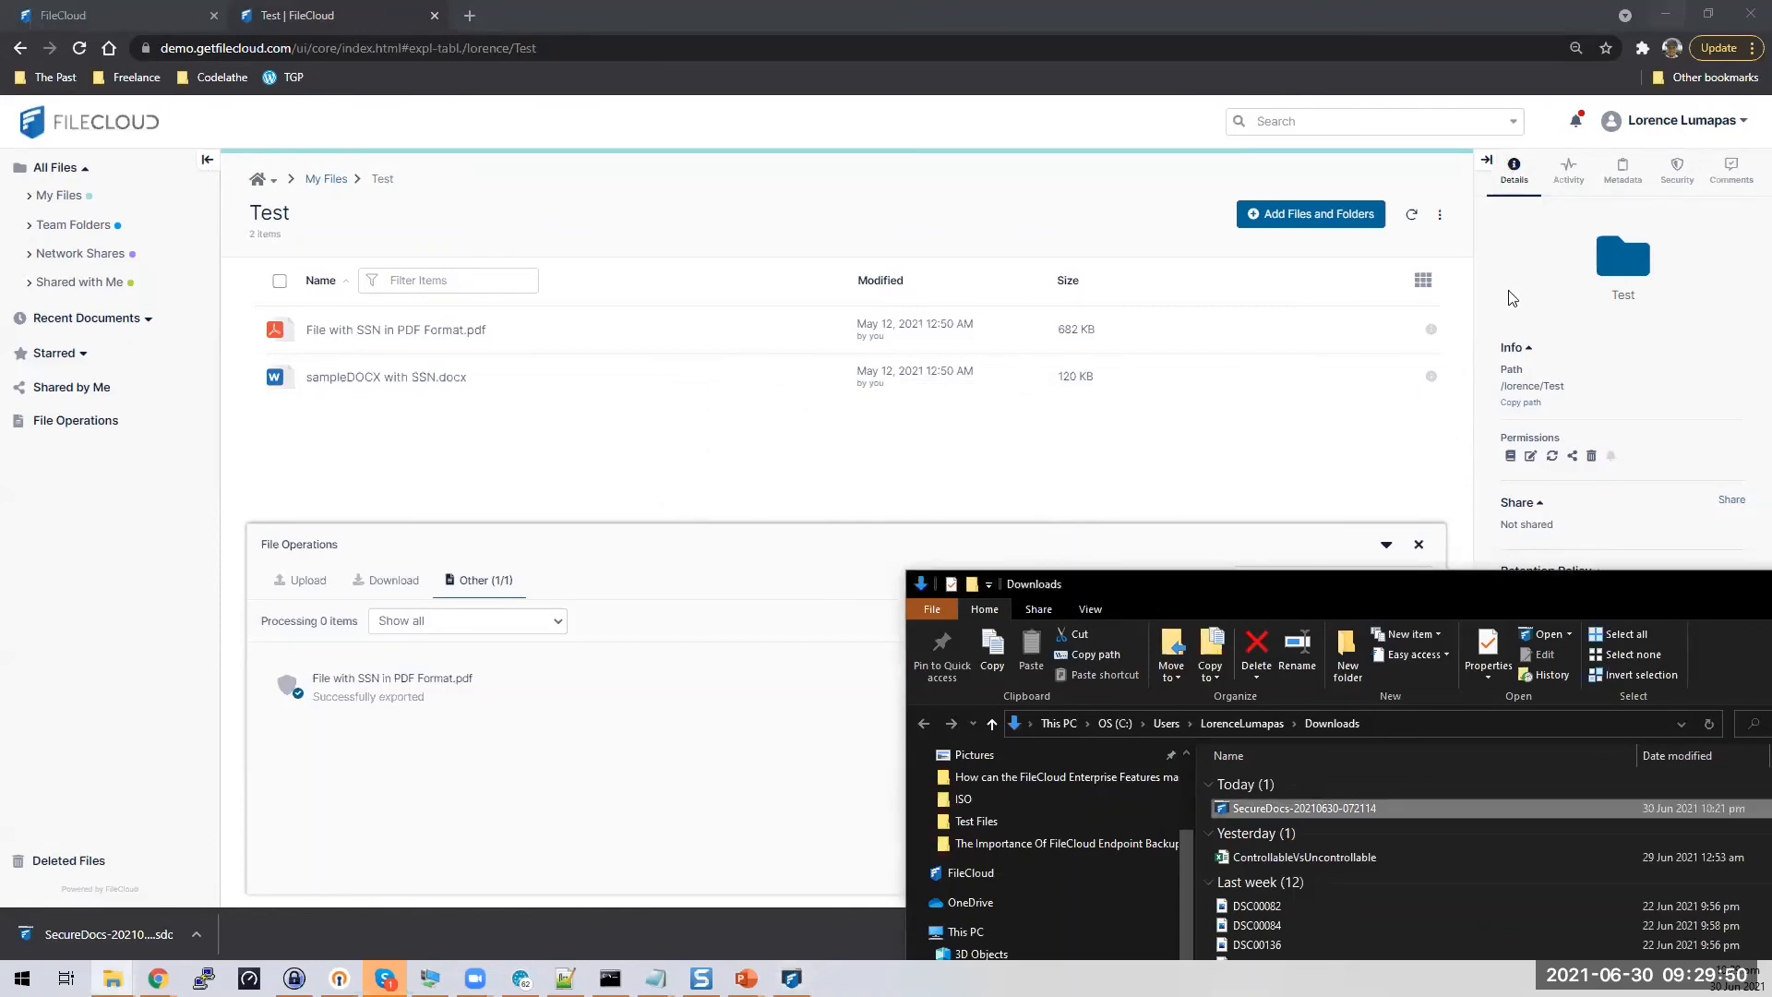
click(1728, 126)
click(1666, 257)
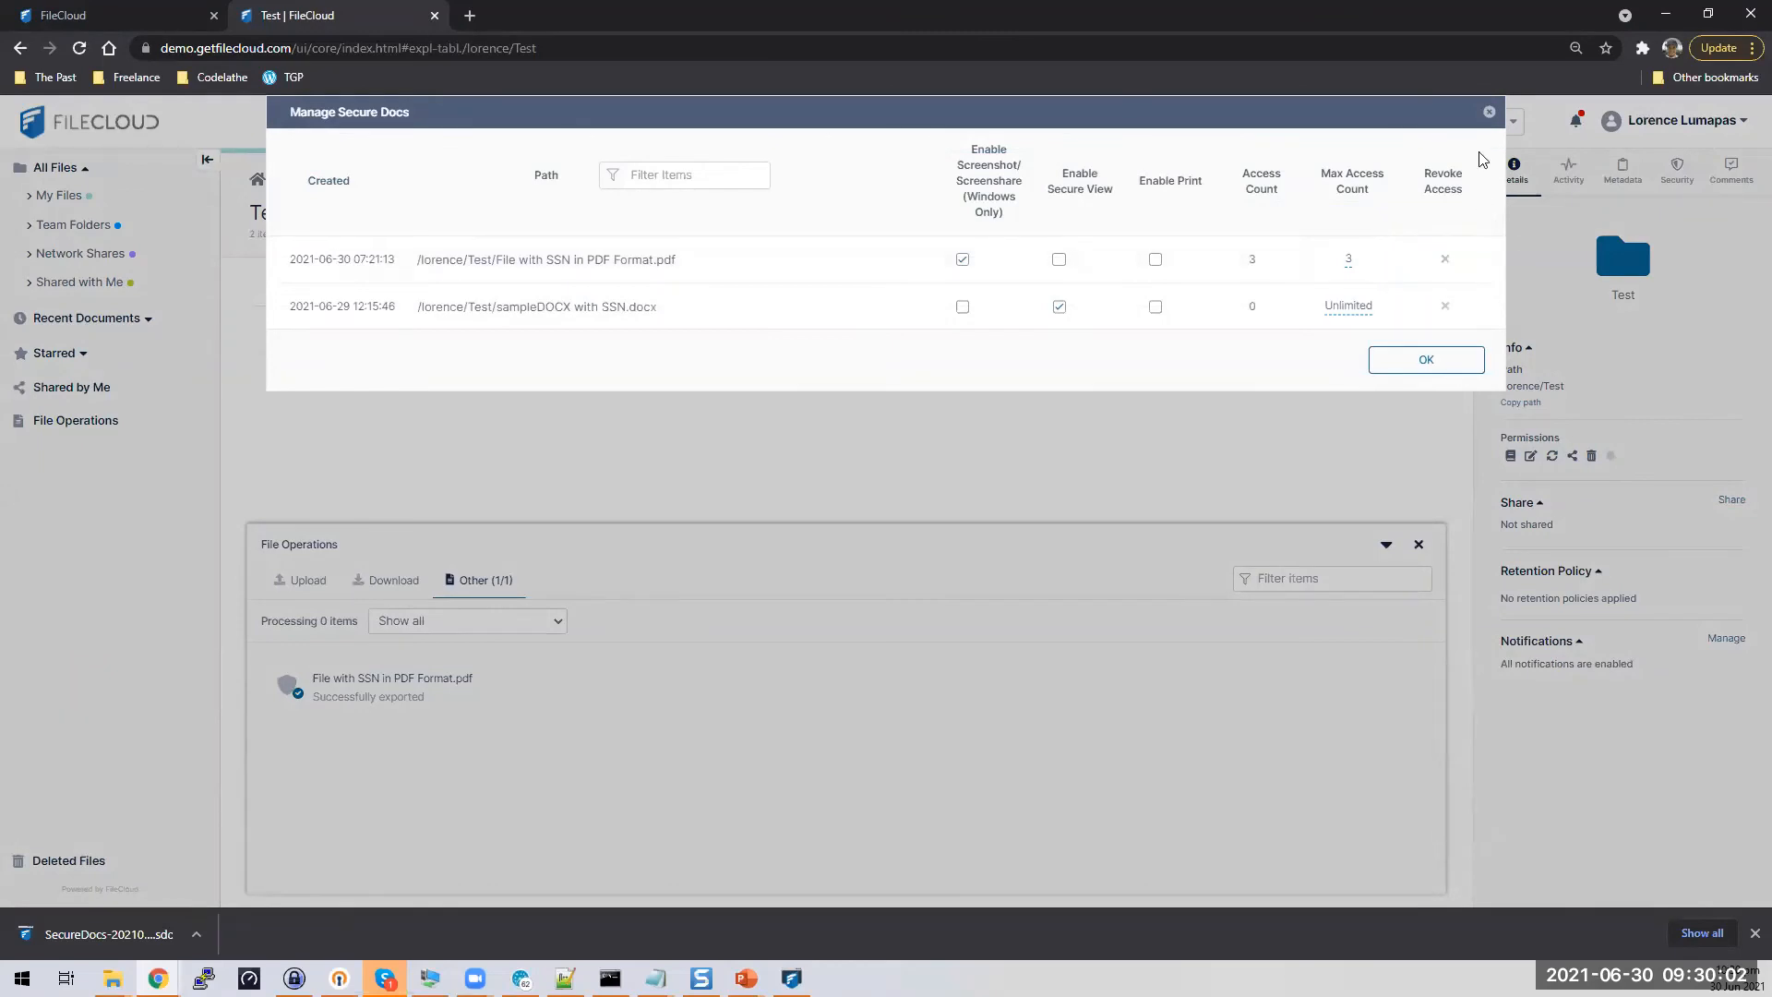
Drag SecureDocs-20210630-072114.sdc from Downloads into the Test folder and expand the upload details
click(1492, 111)
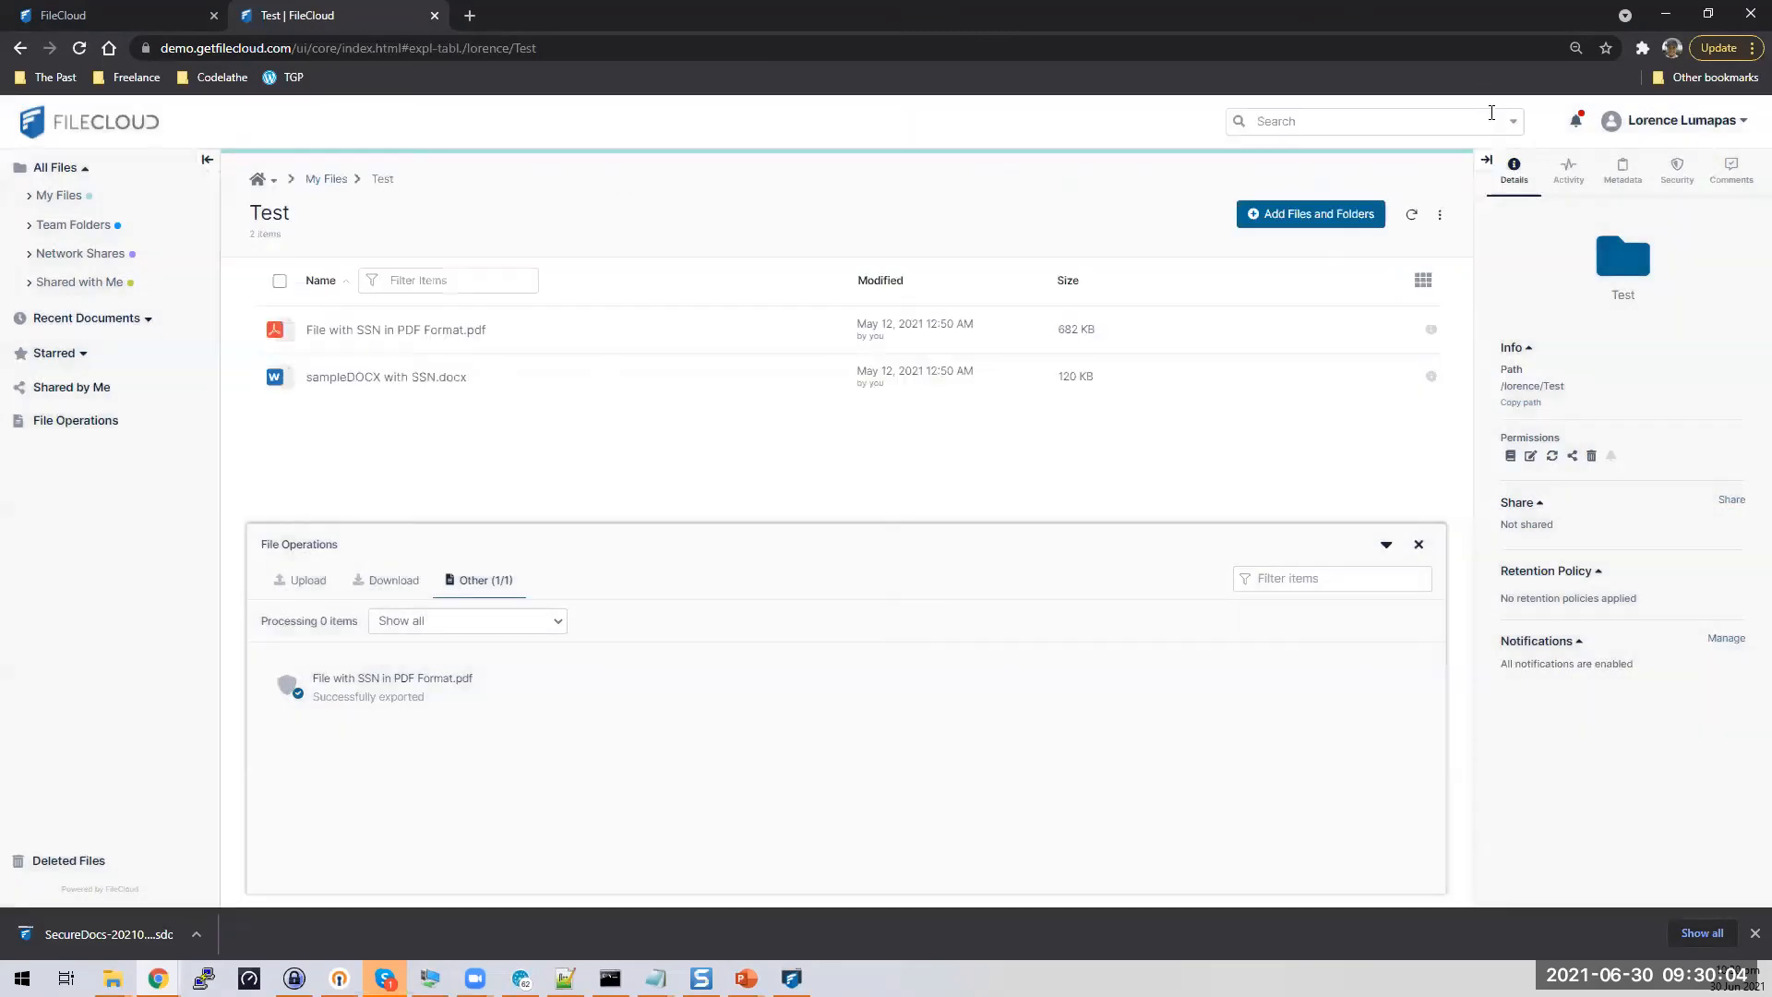
click(1418, 545)
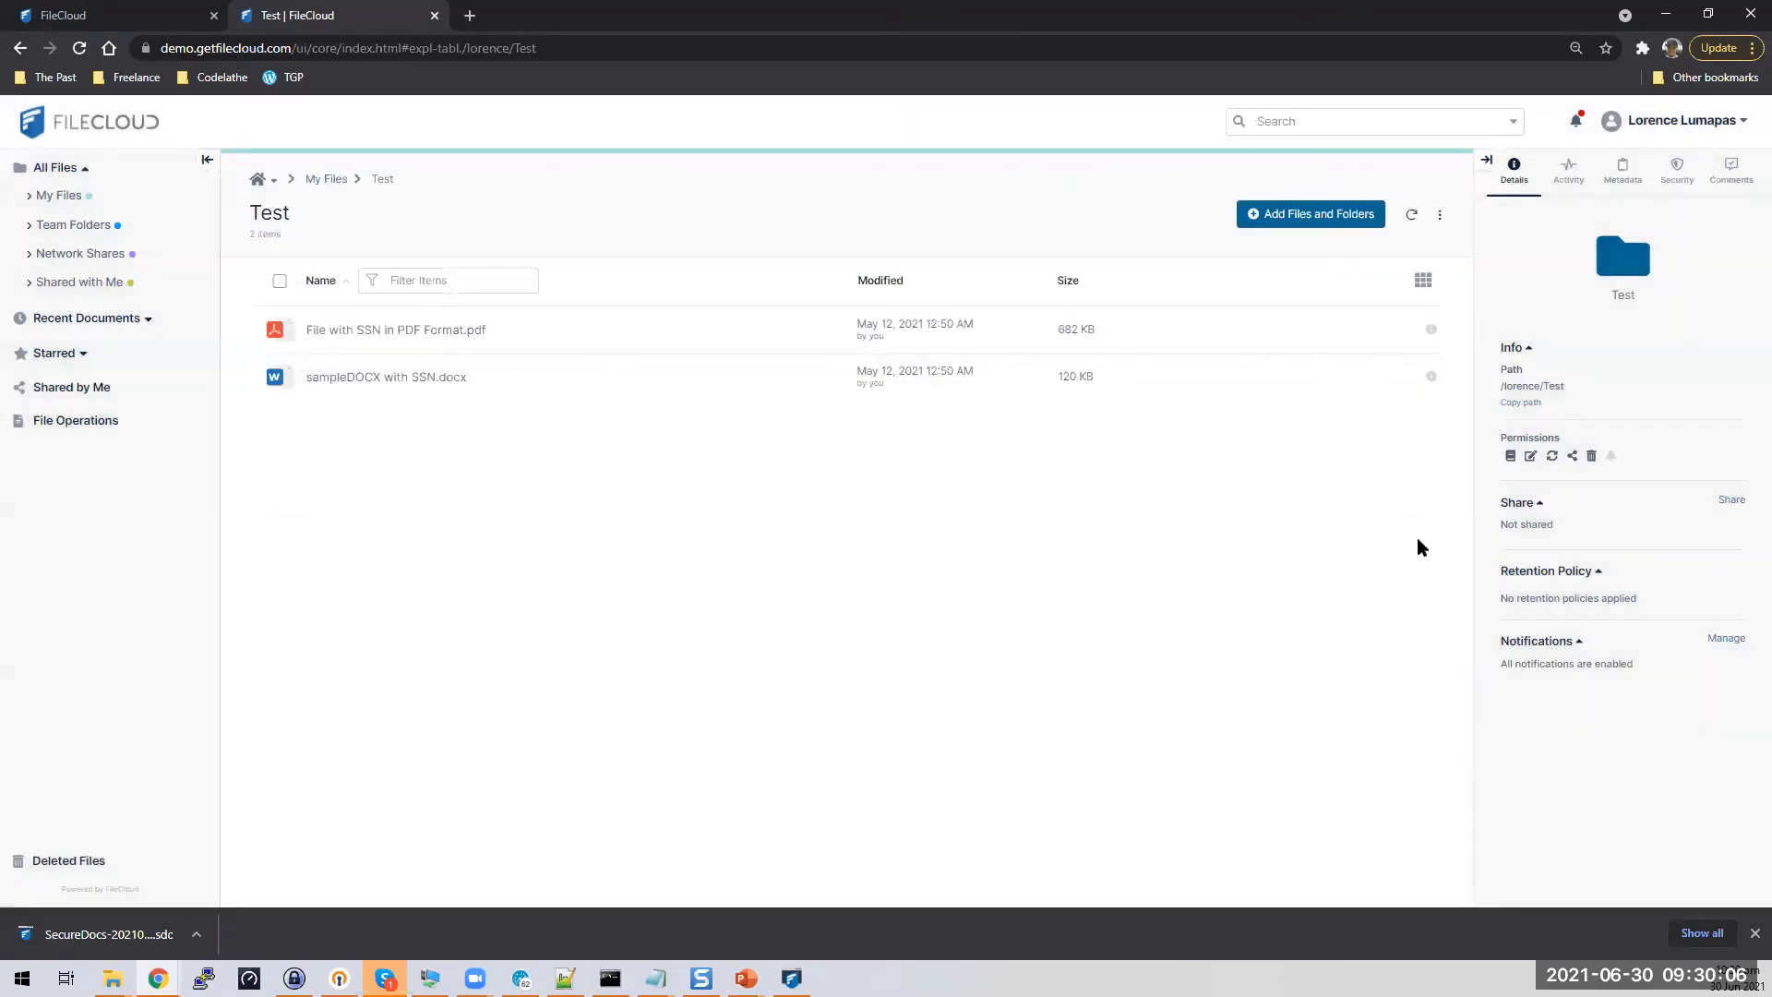
mouse_move(919, 374)
click(113, 978)
click(341, 932)
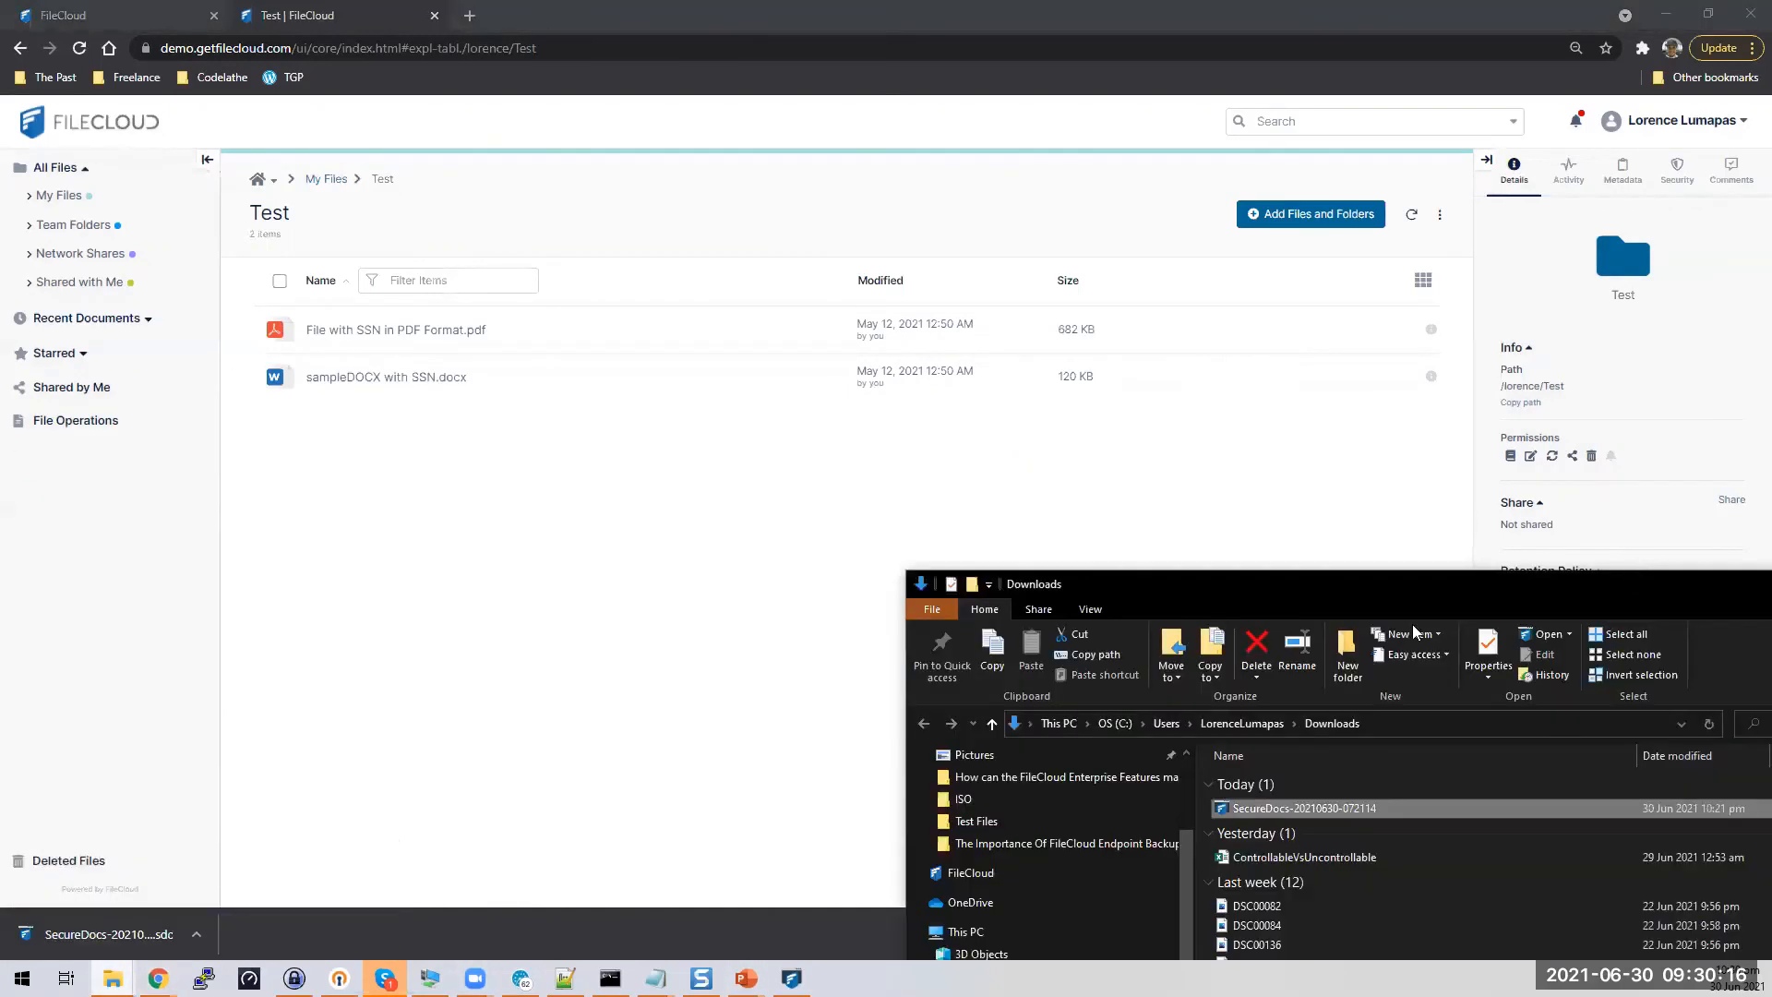
drag(1284, 808, 495, 578)
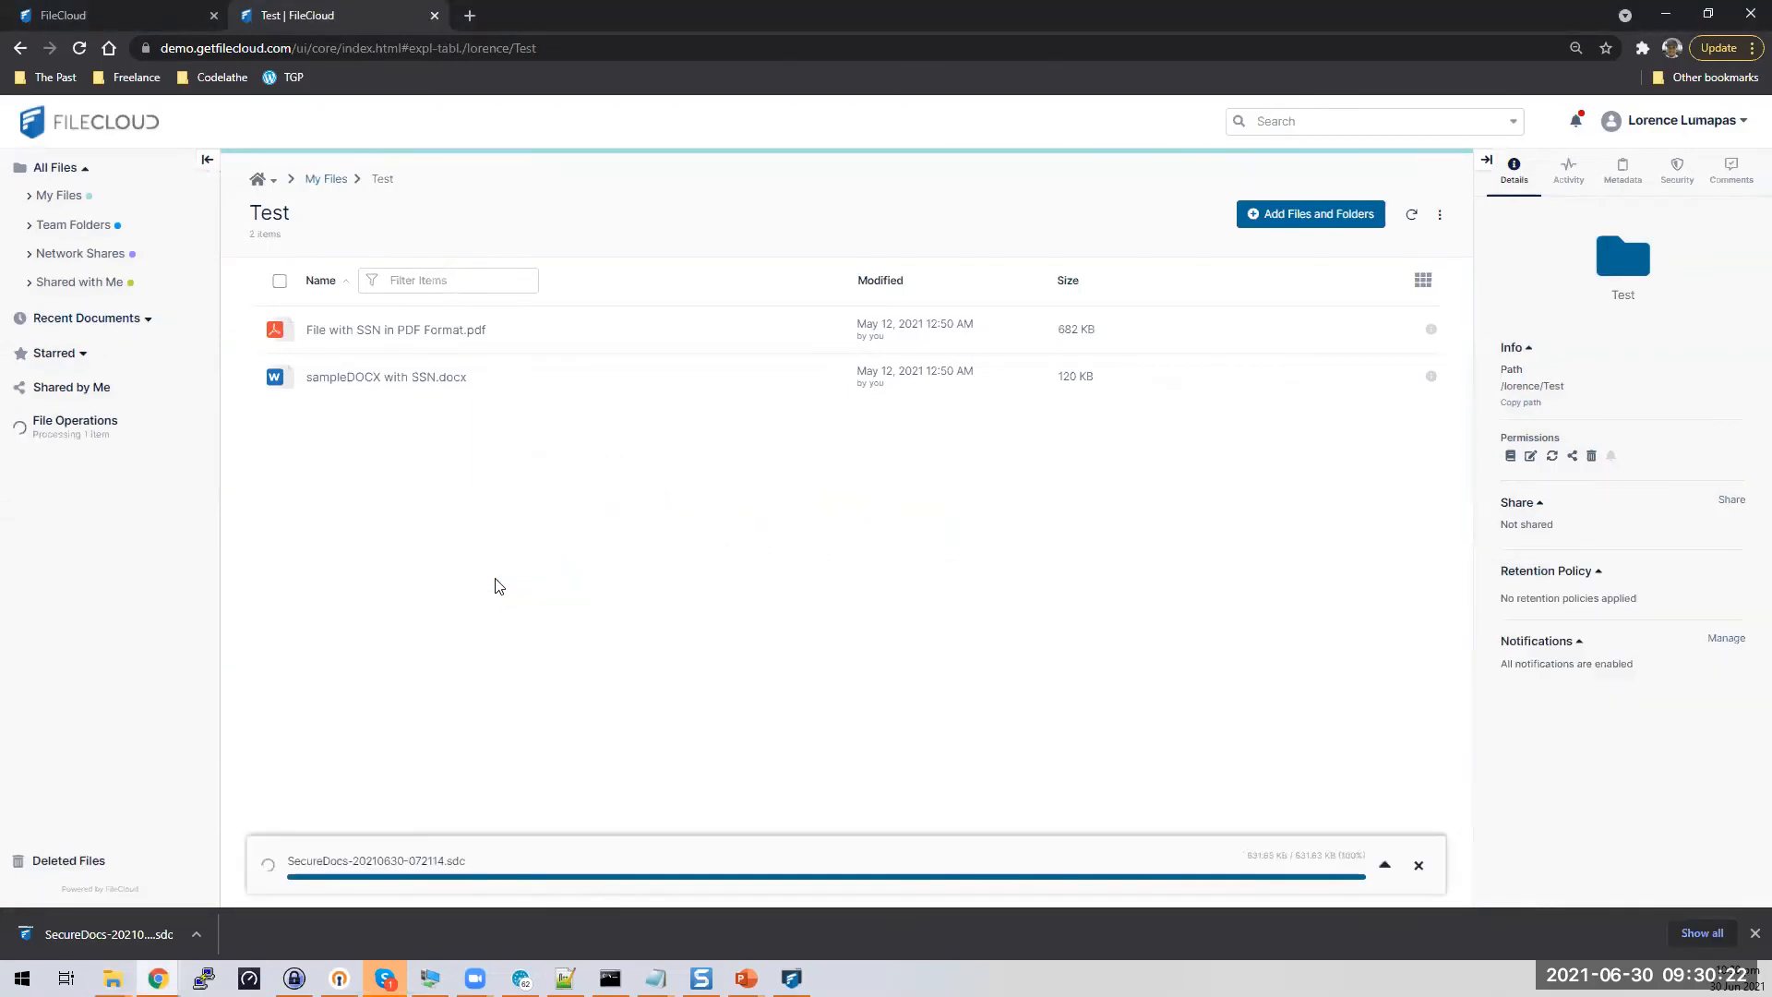
click(1384, 864)
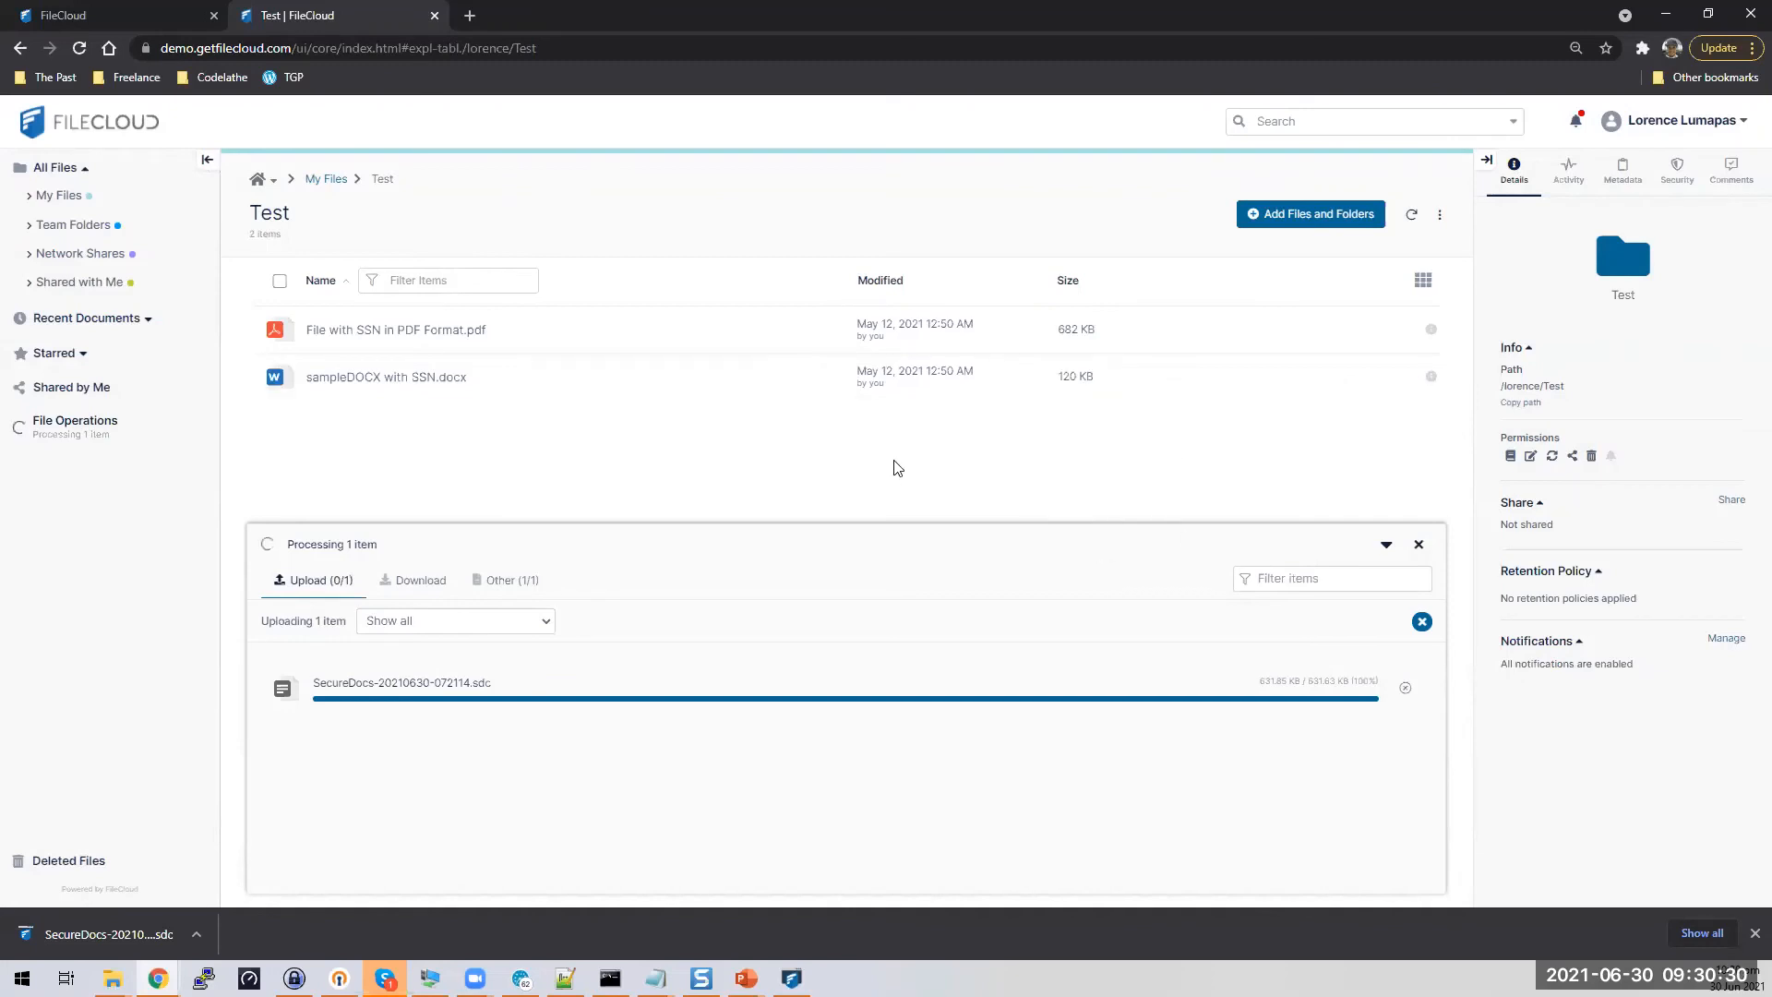
Select all the text in the access-key instructions note
mouse_move(655, 978)
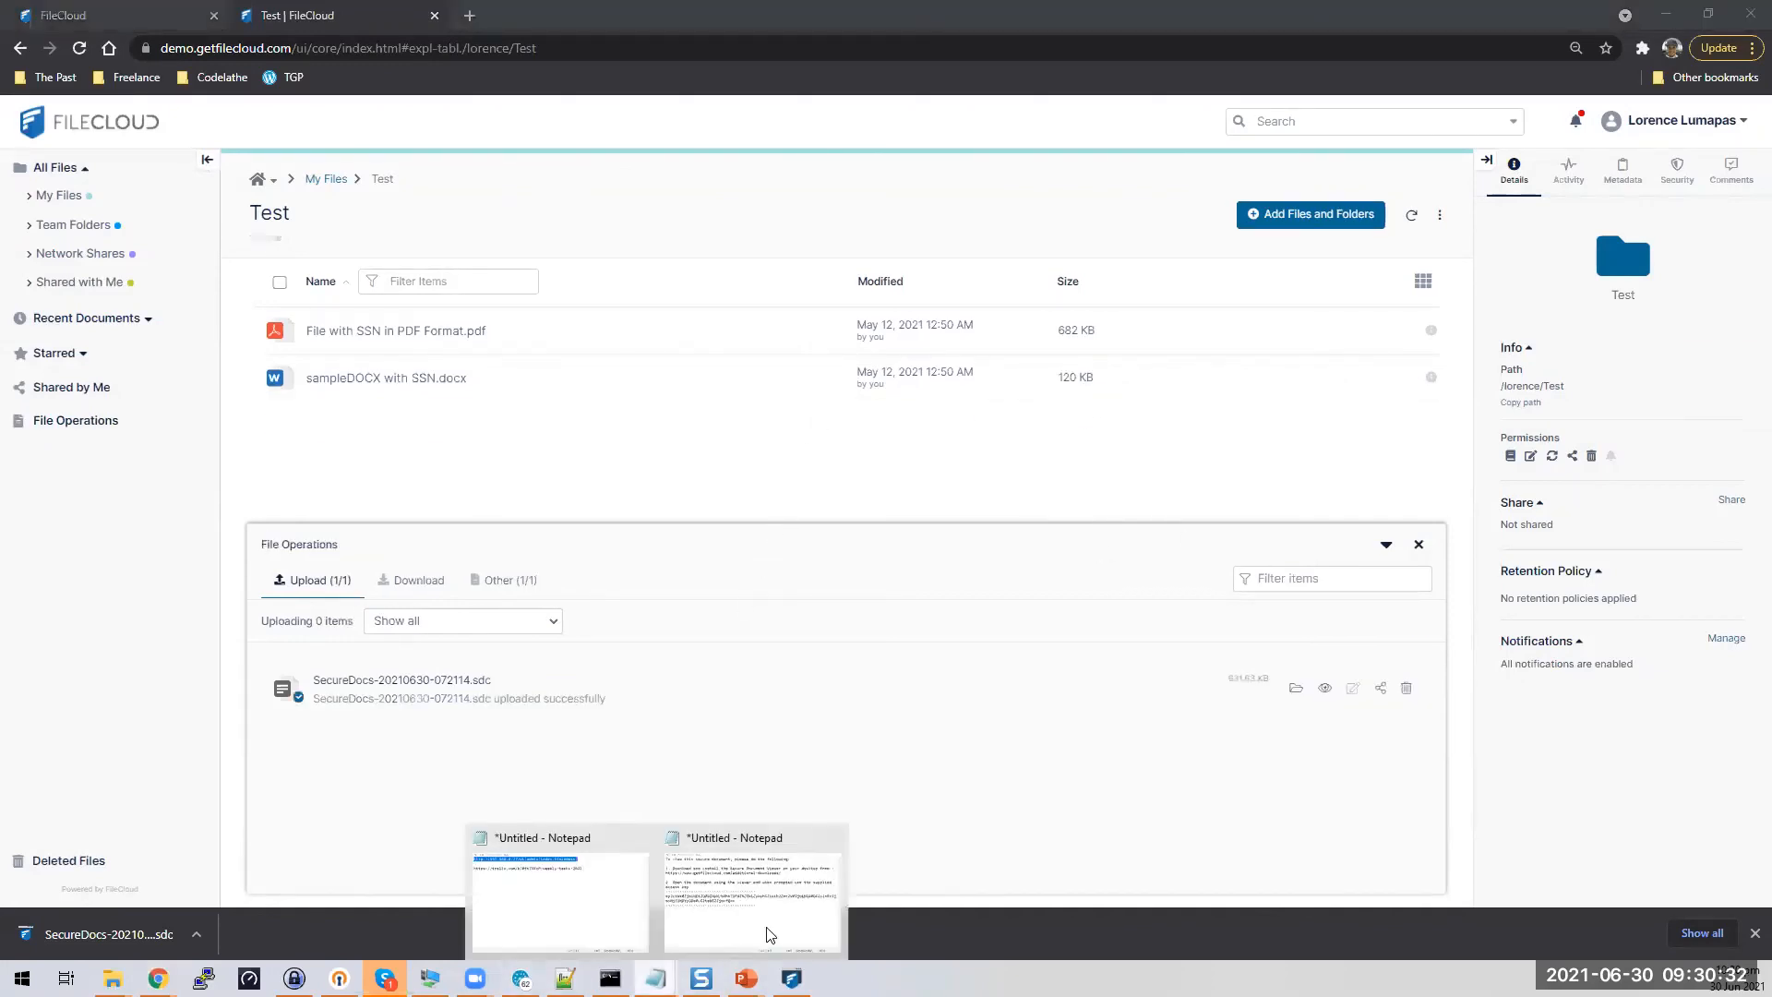
click(753, 913)
key(ctrl+a)
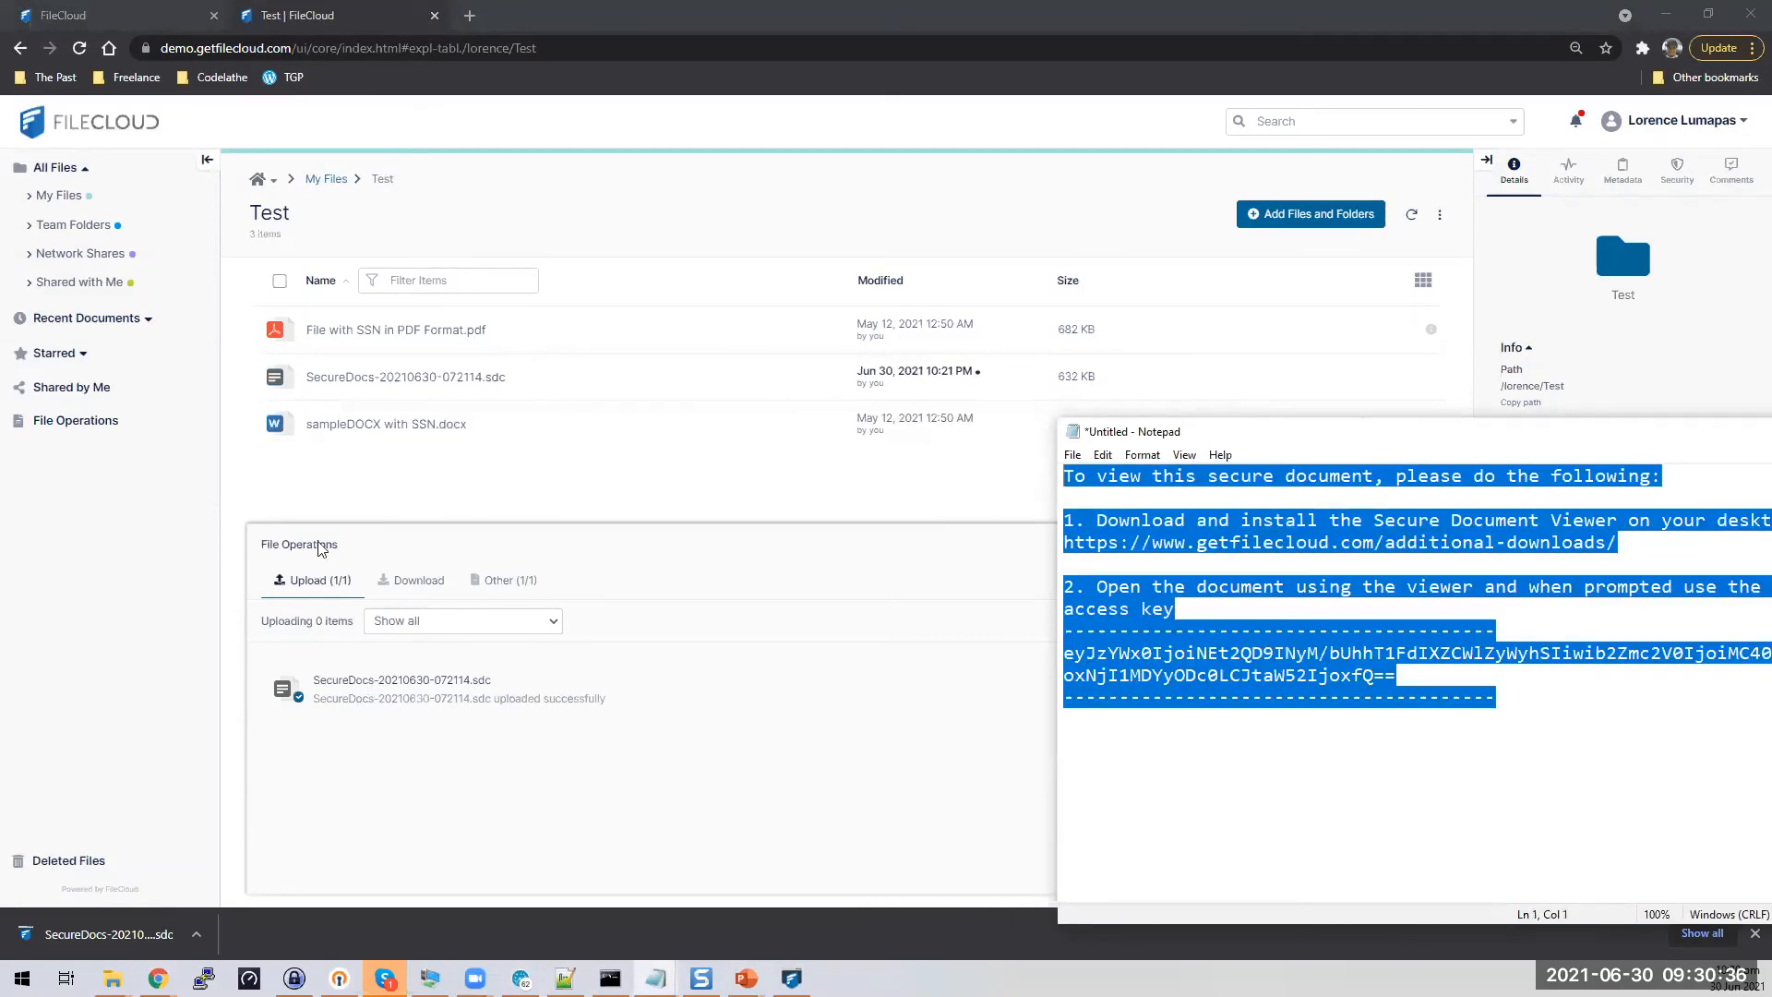
Start an email share link for the SecureDocs file and paste the access-key instructions as the message
click(447, 462)
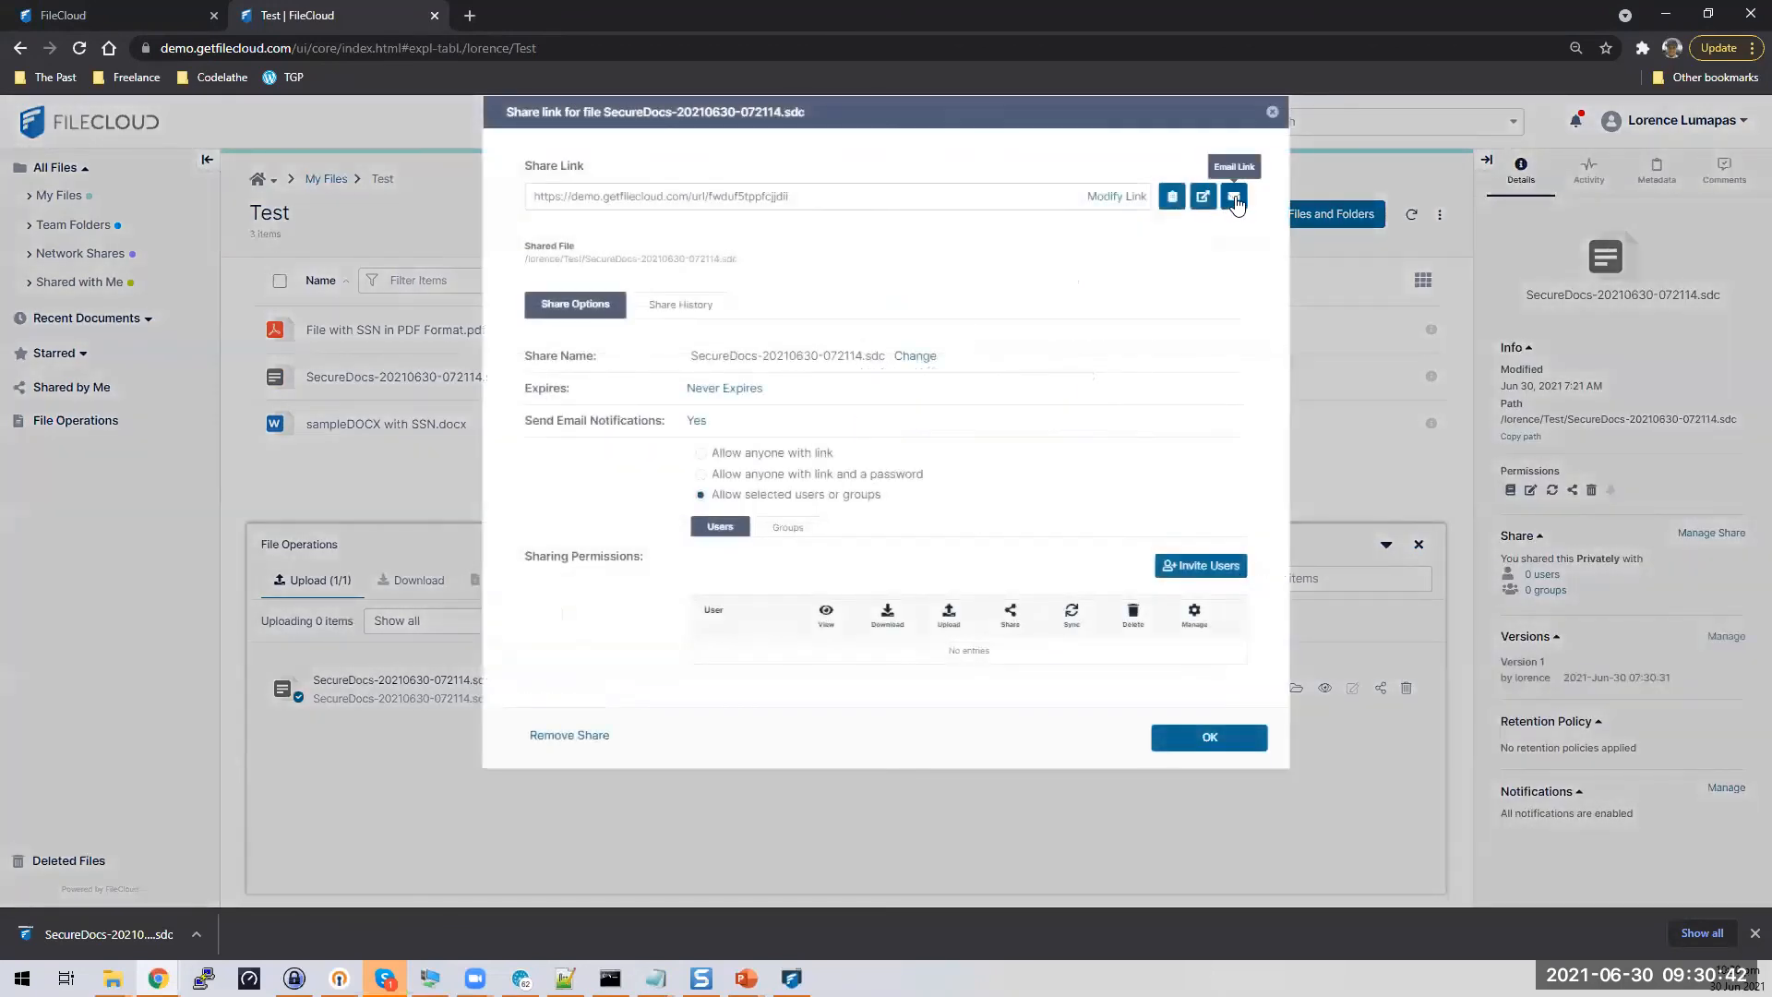
click(1235, 197)
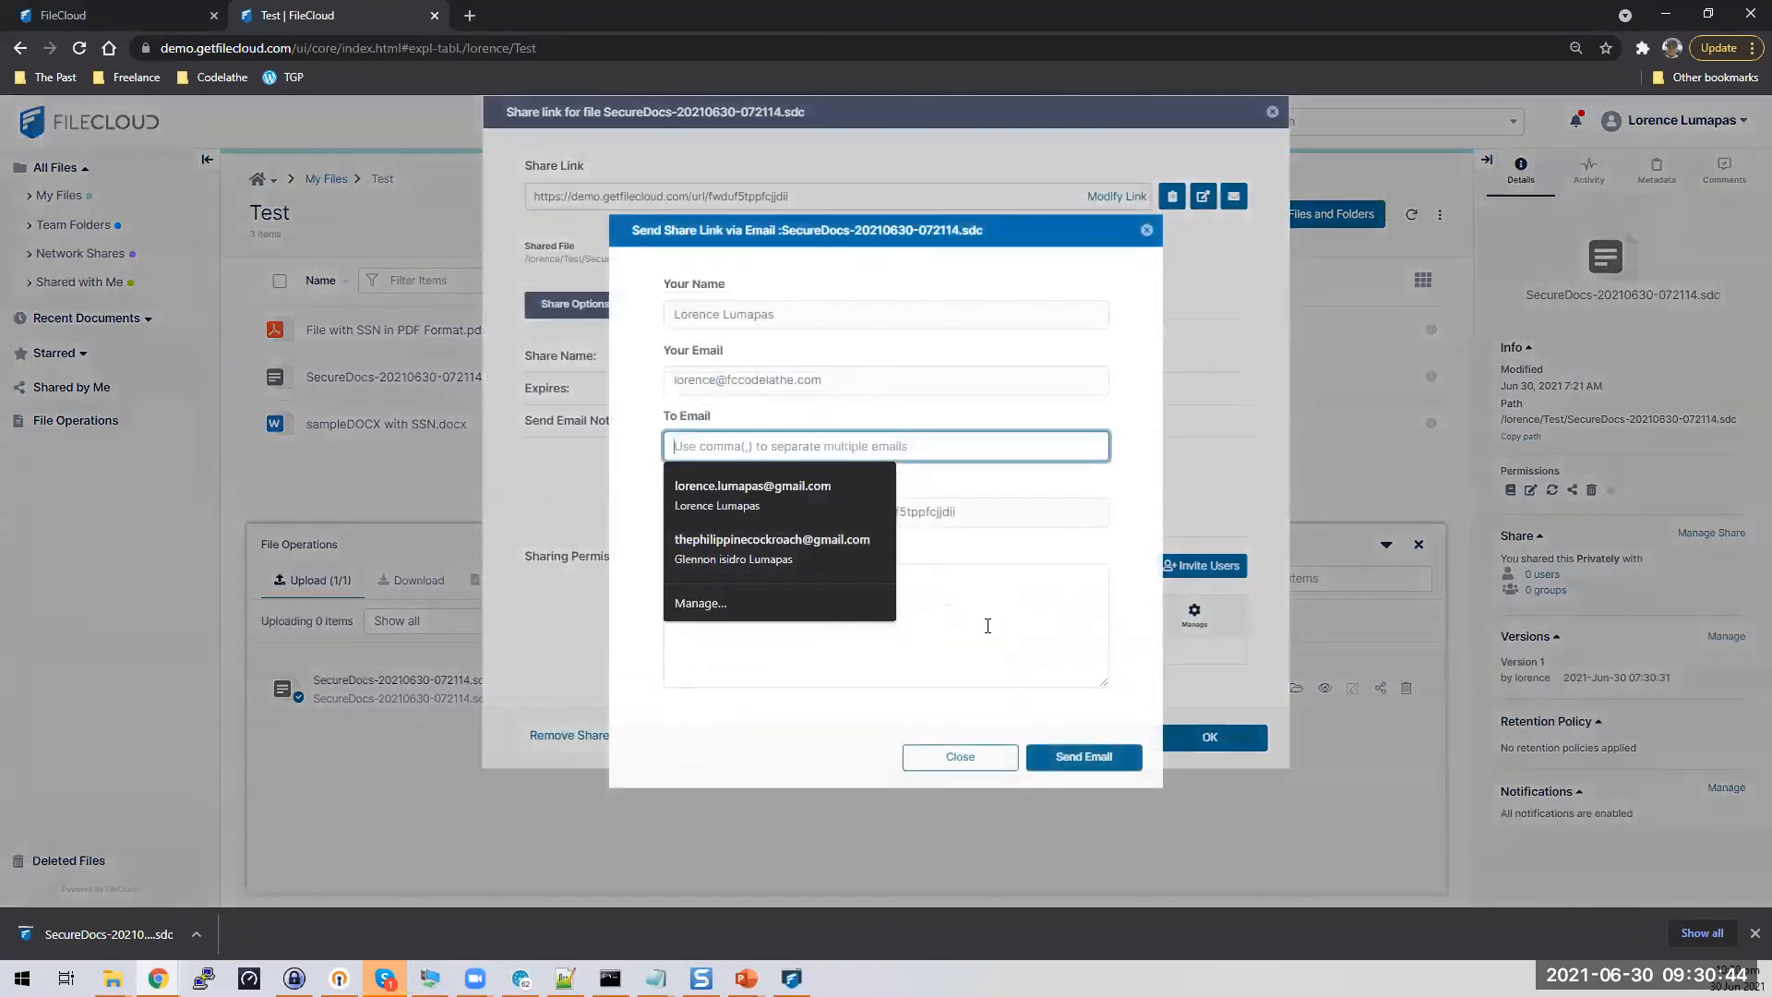
click(985, 633)
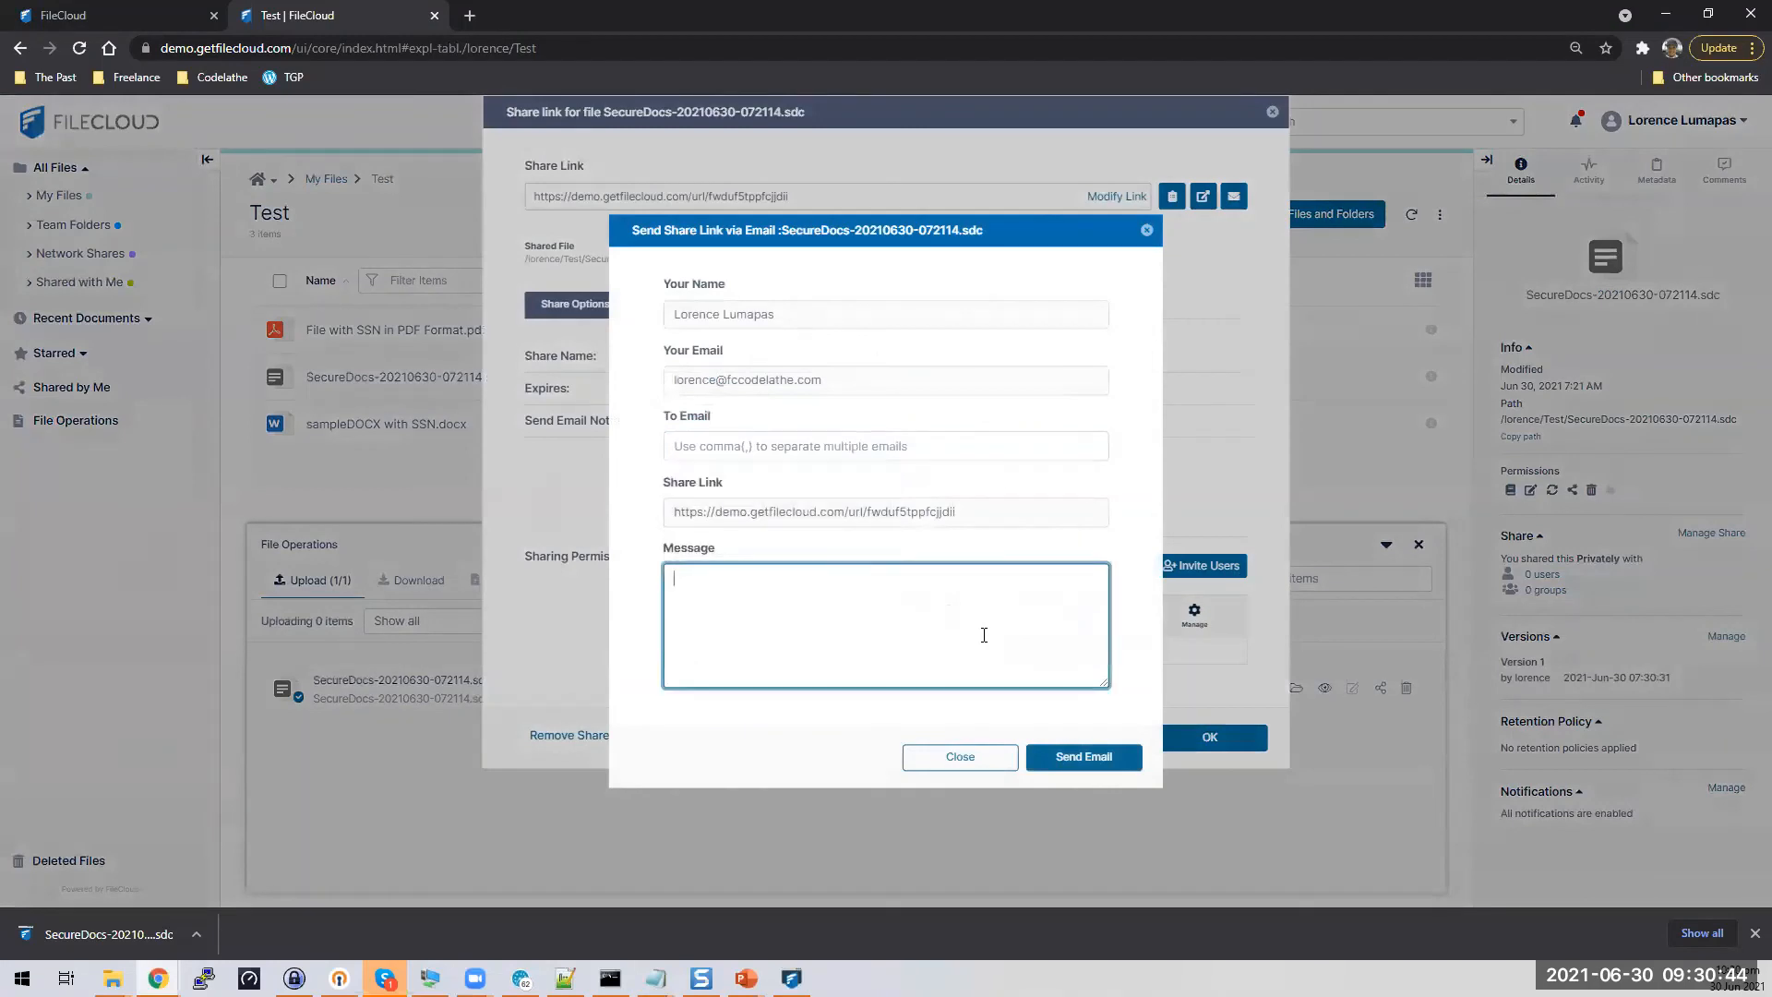
key(ctrl+v)
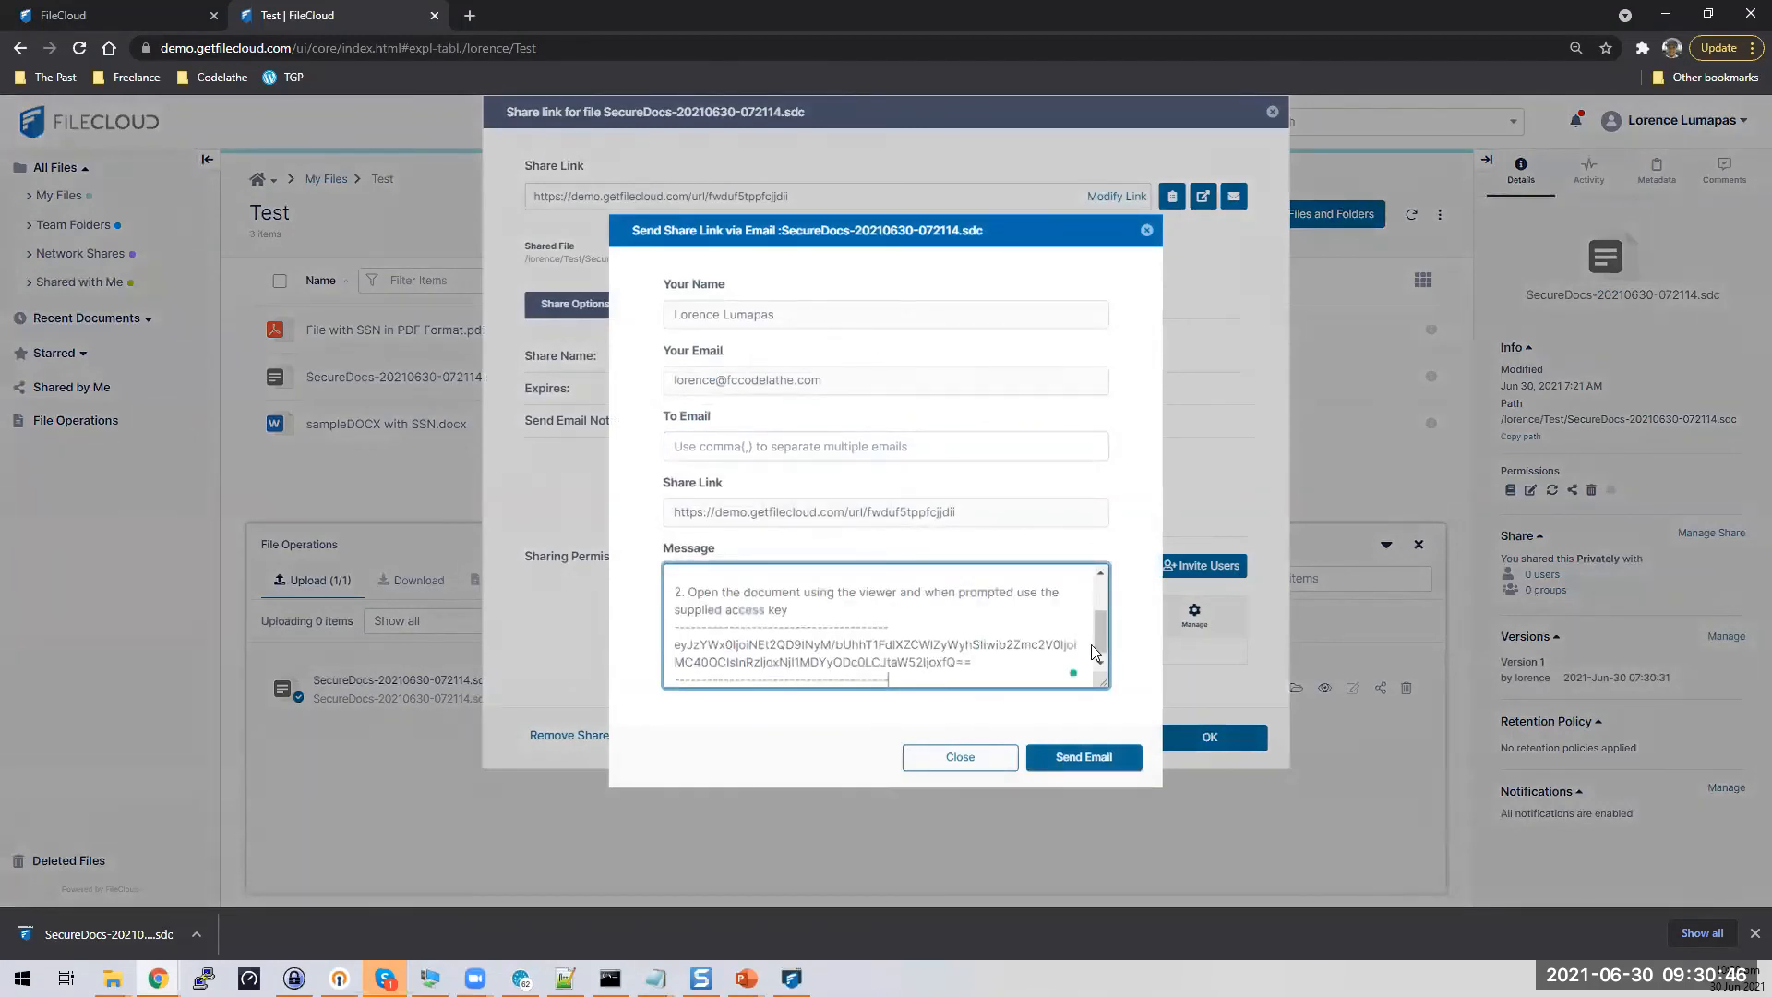
click(1111, 627)
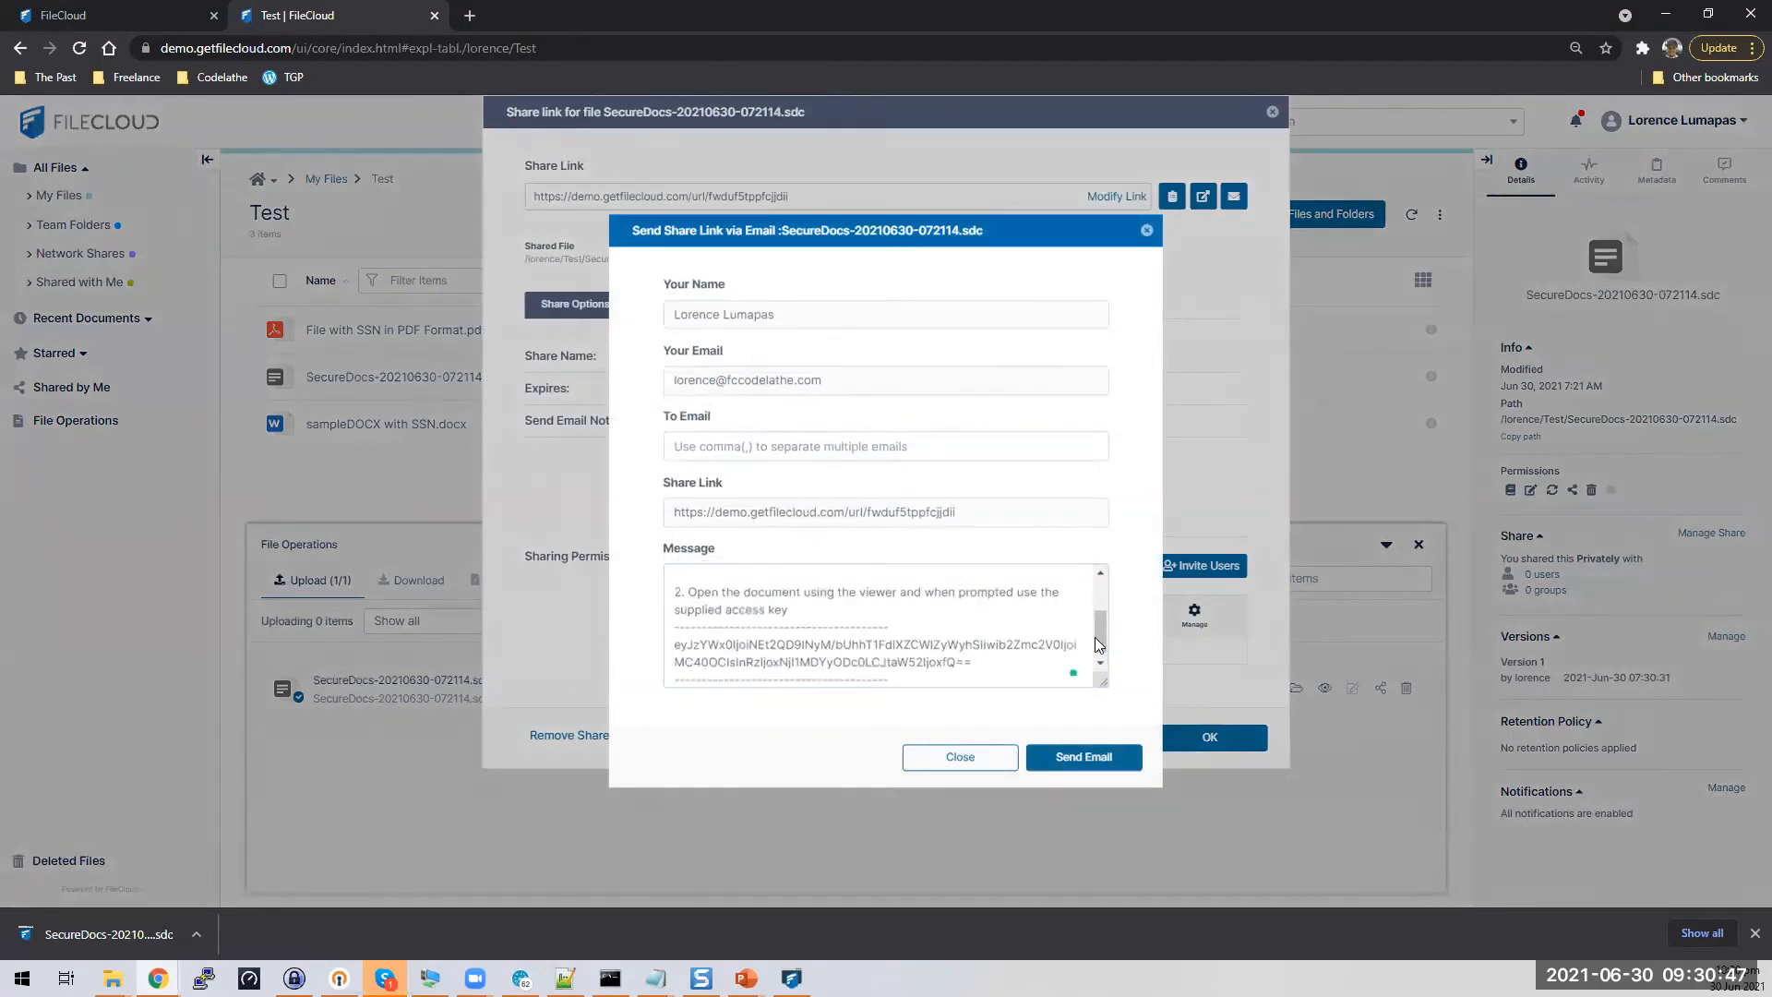
Enter the recipient's email address and select the download instructions through the access key
click(814, 450)
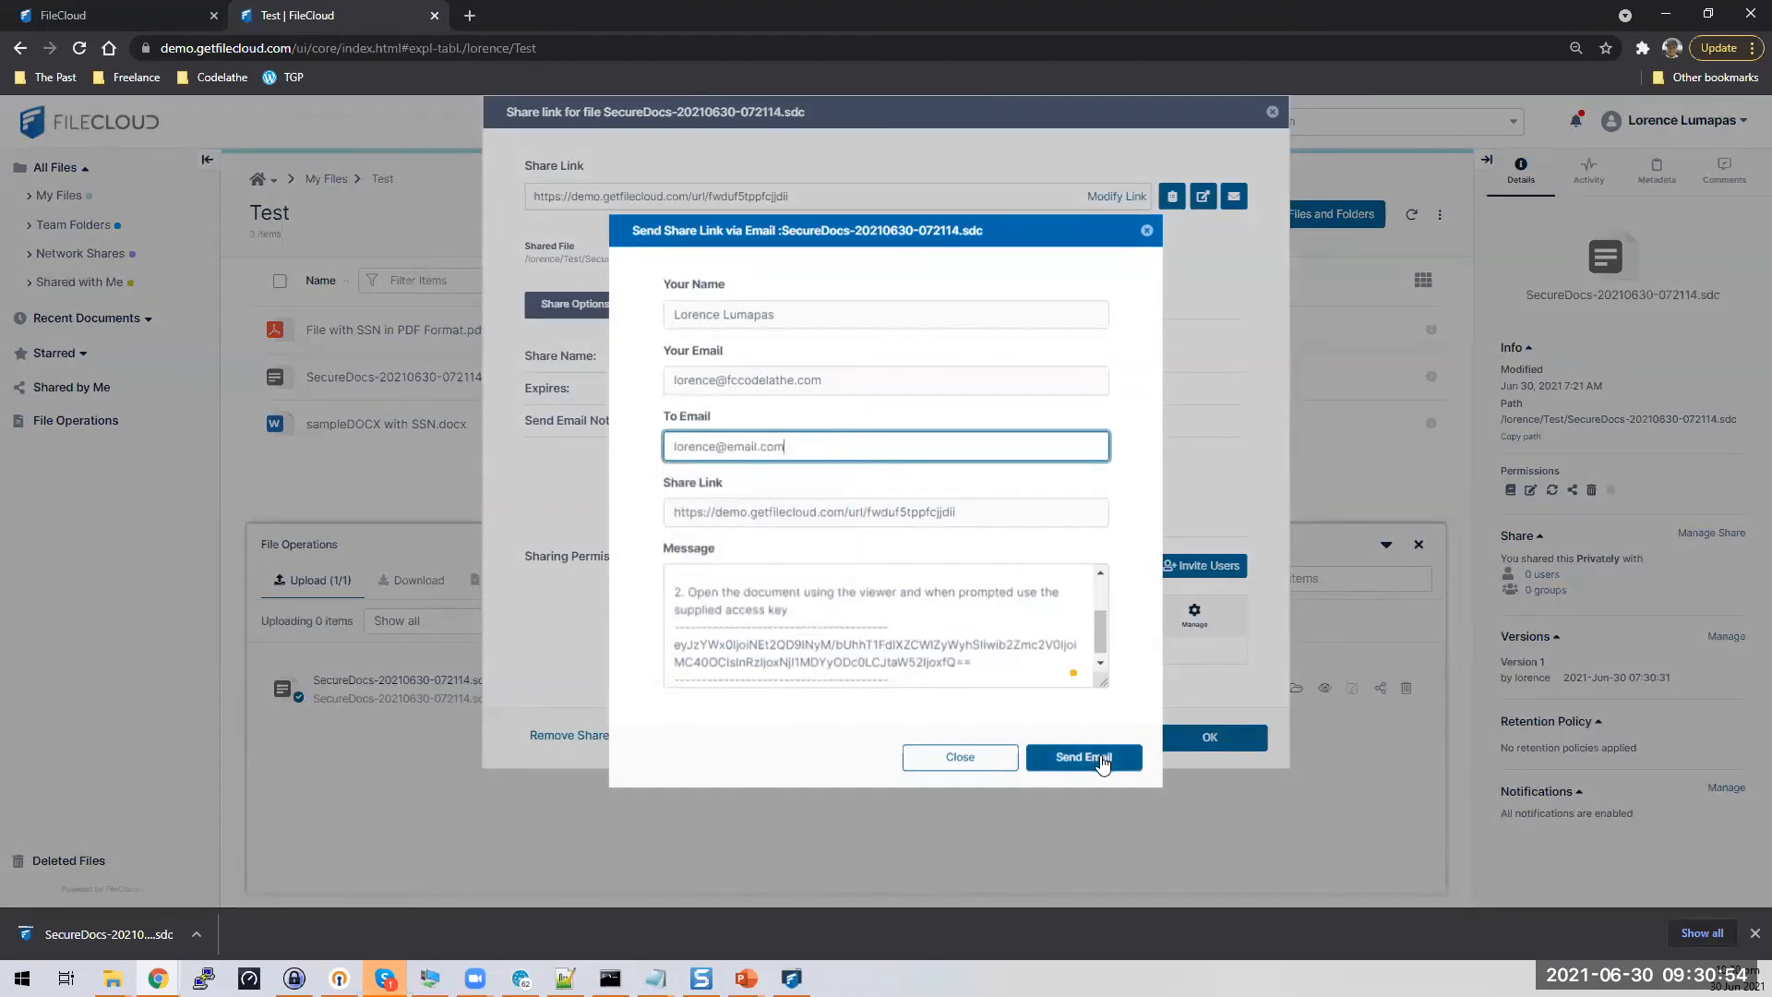
drag(783, 448, 644, 462)
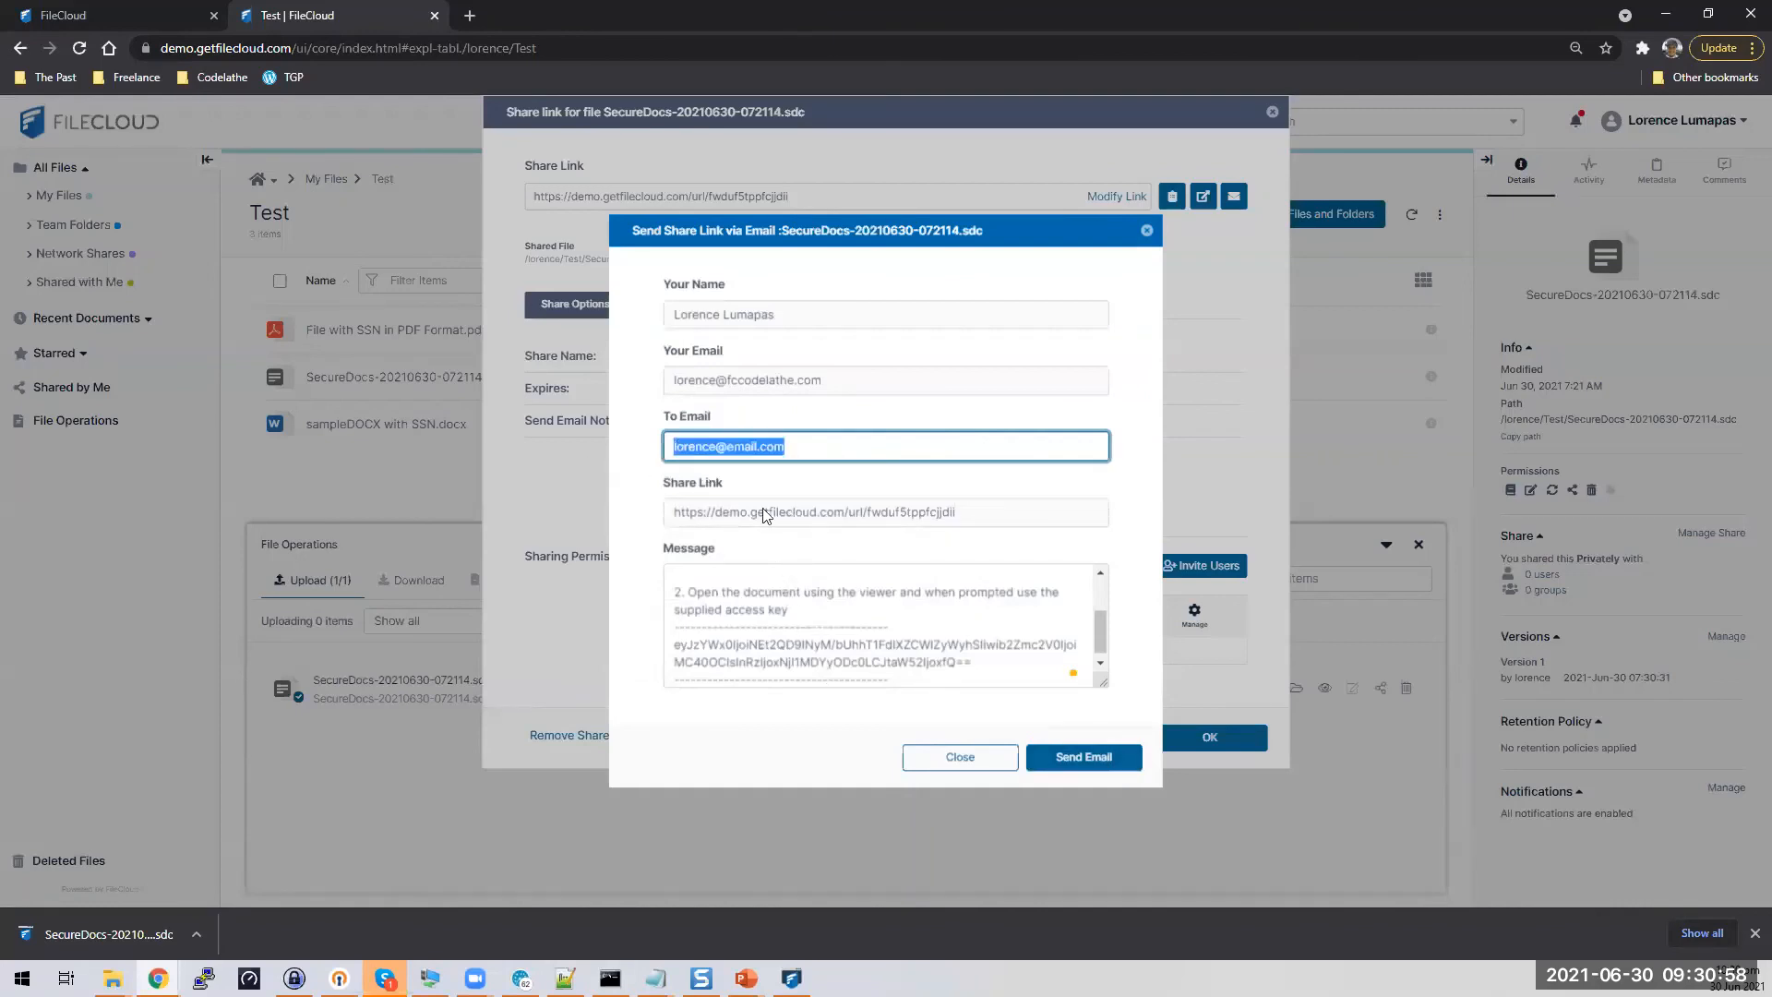
click(690, 574)
scroll(813, 618, up, 2)
drag(692, 613, 918, 638)
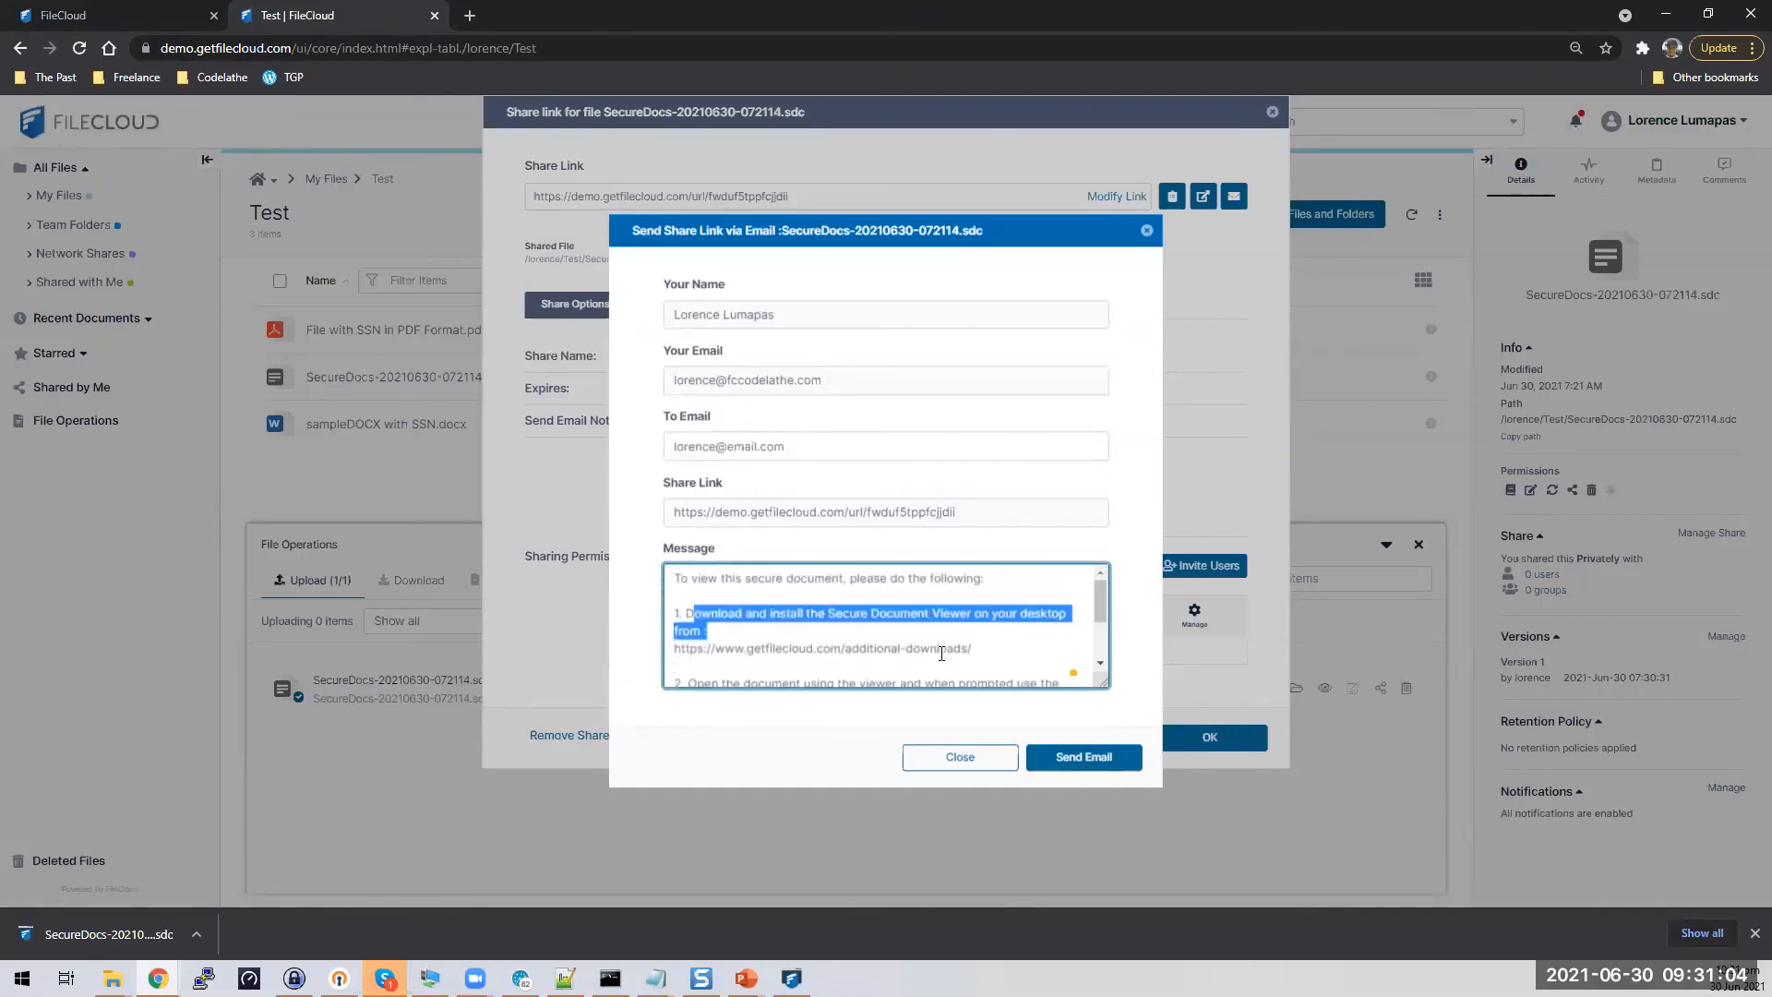
scroll(880, 642, down, 2)
shift+click(997, 656)
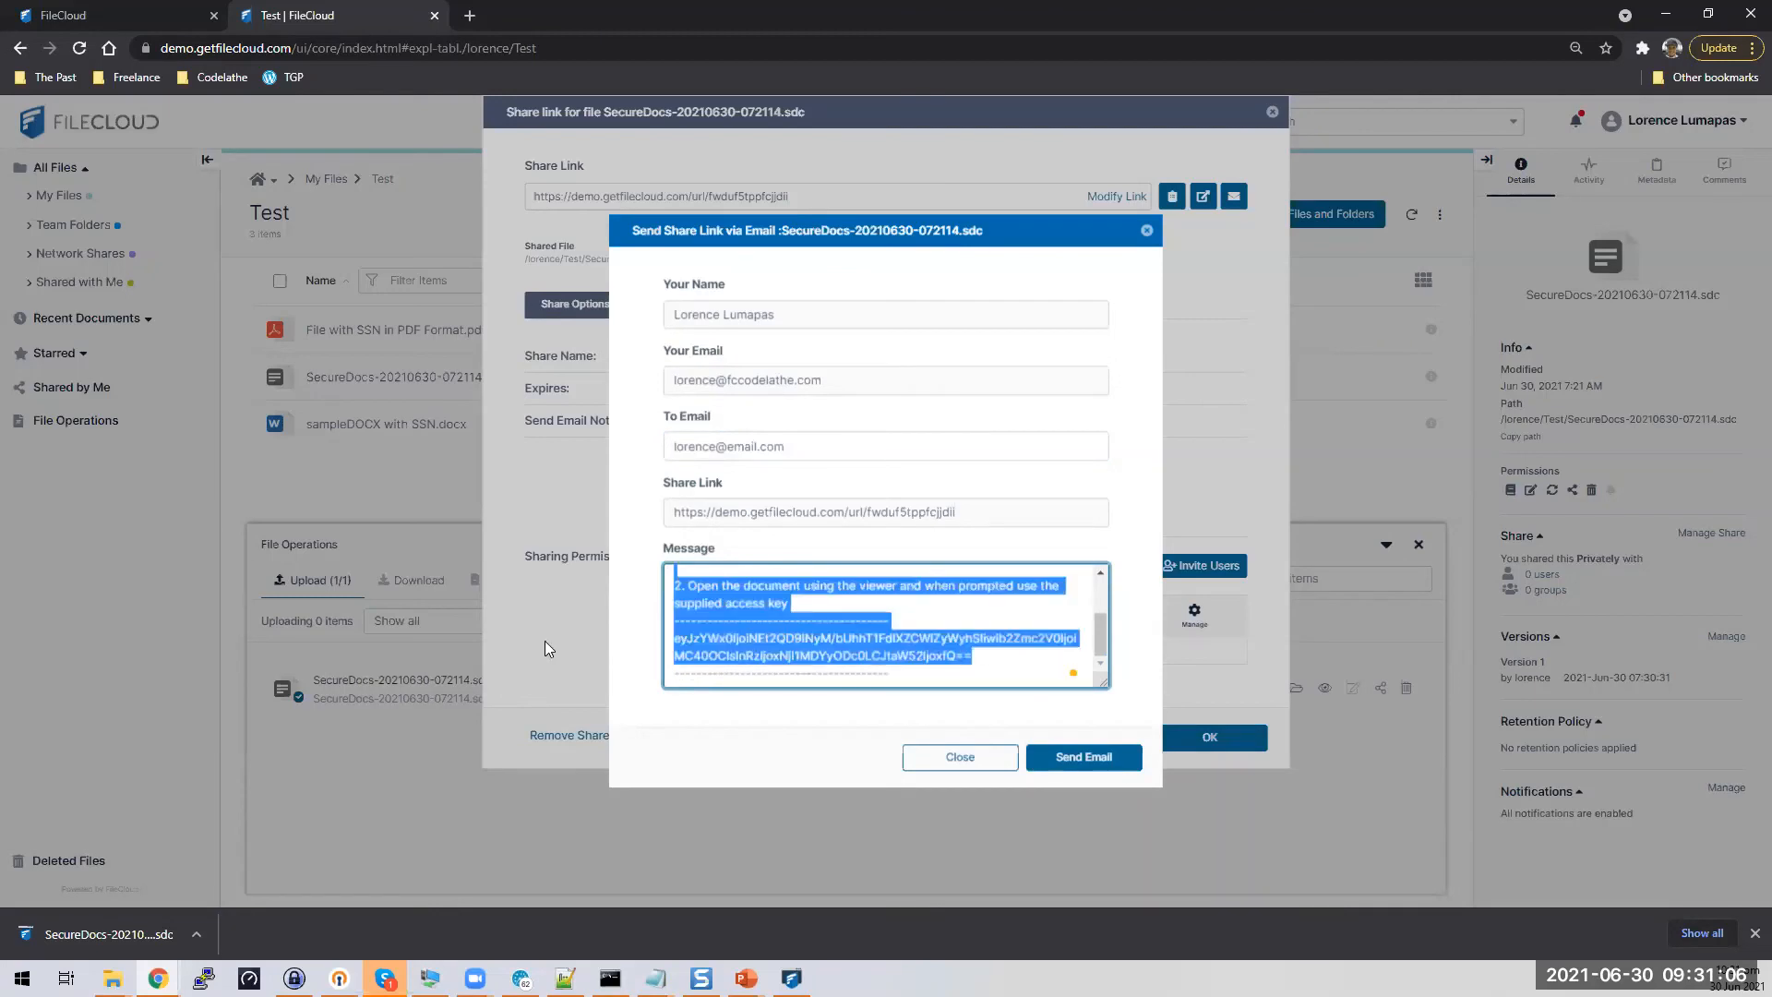
Close the email form unsent and save the share link without users
click(1007, 763)
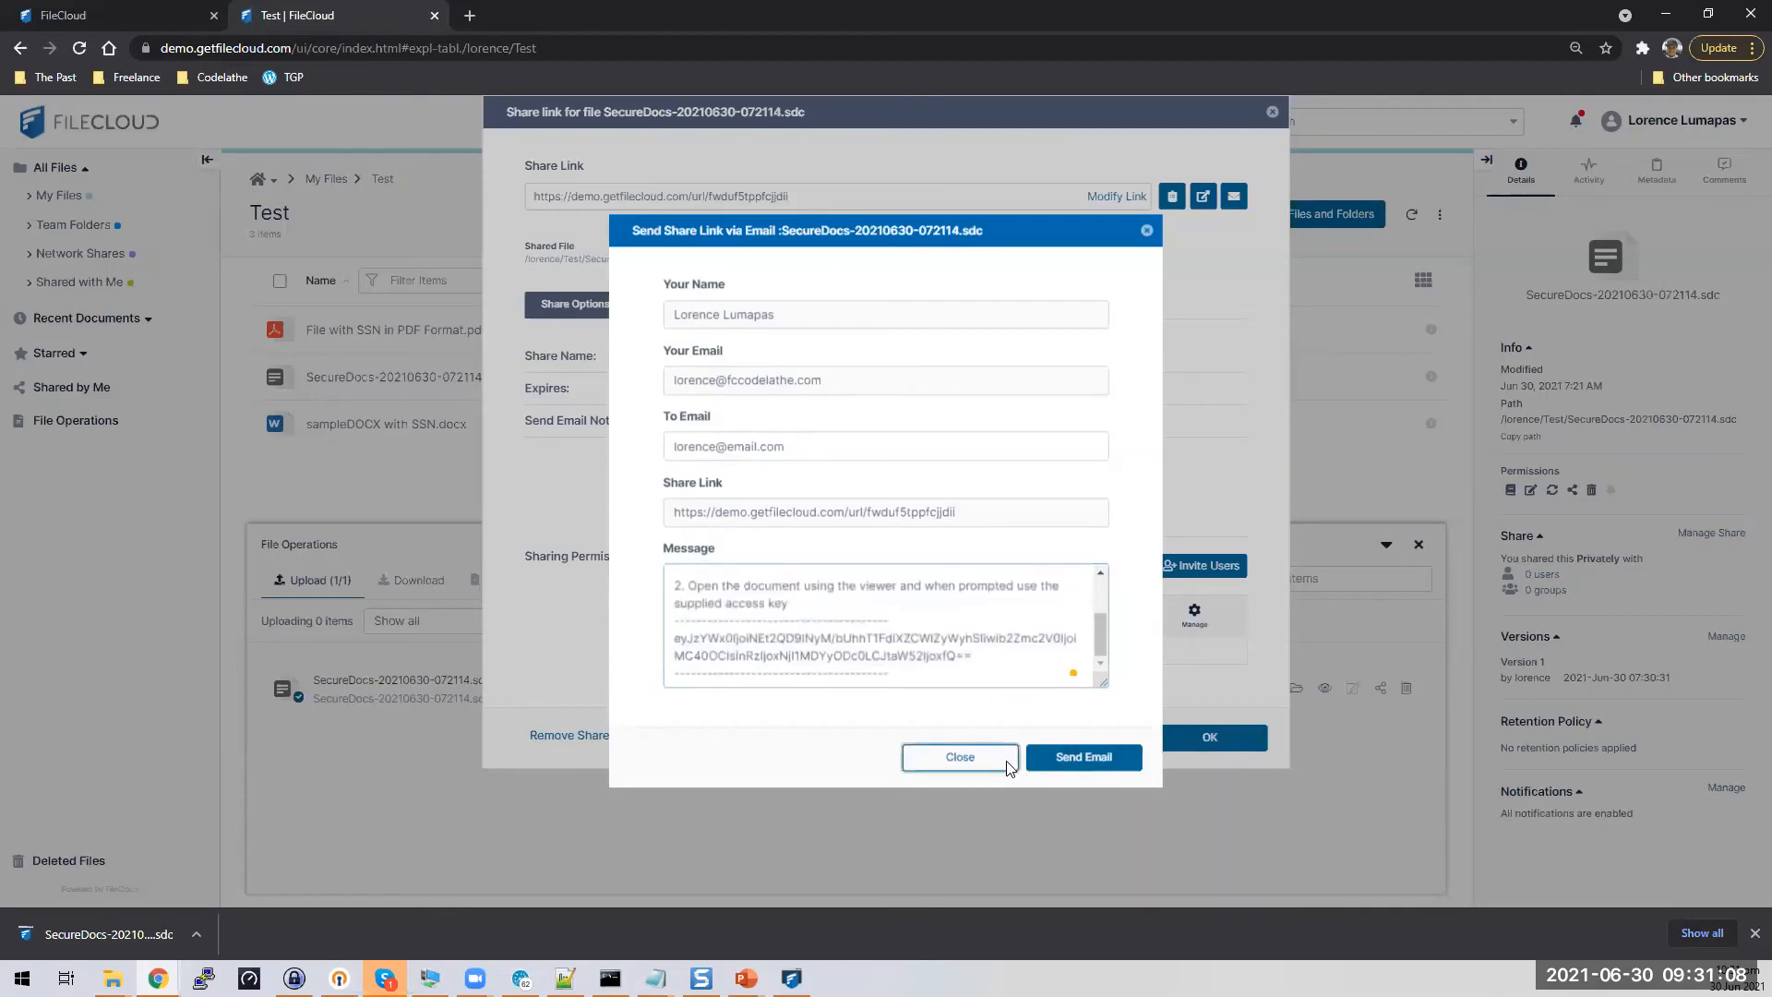
click(1227, 755)
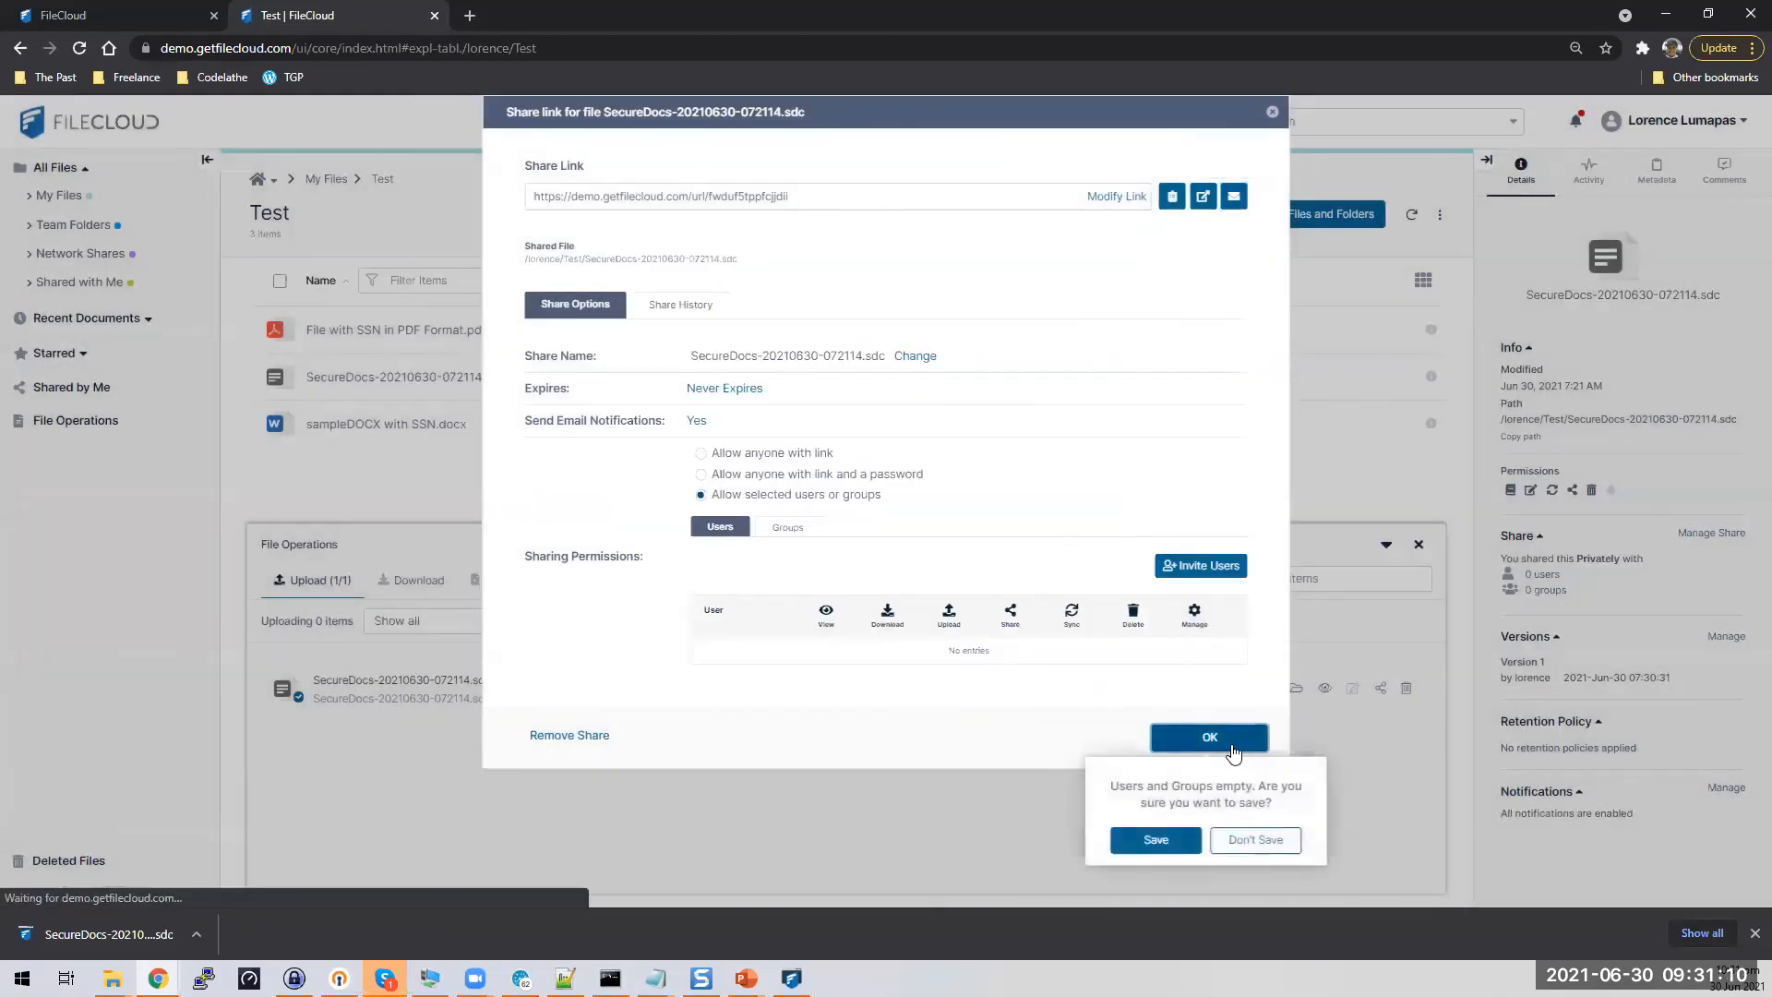
click(1182, 842)
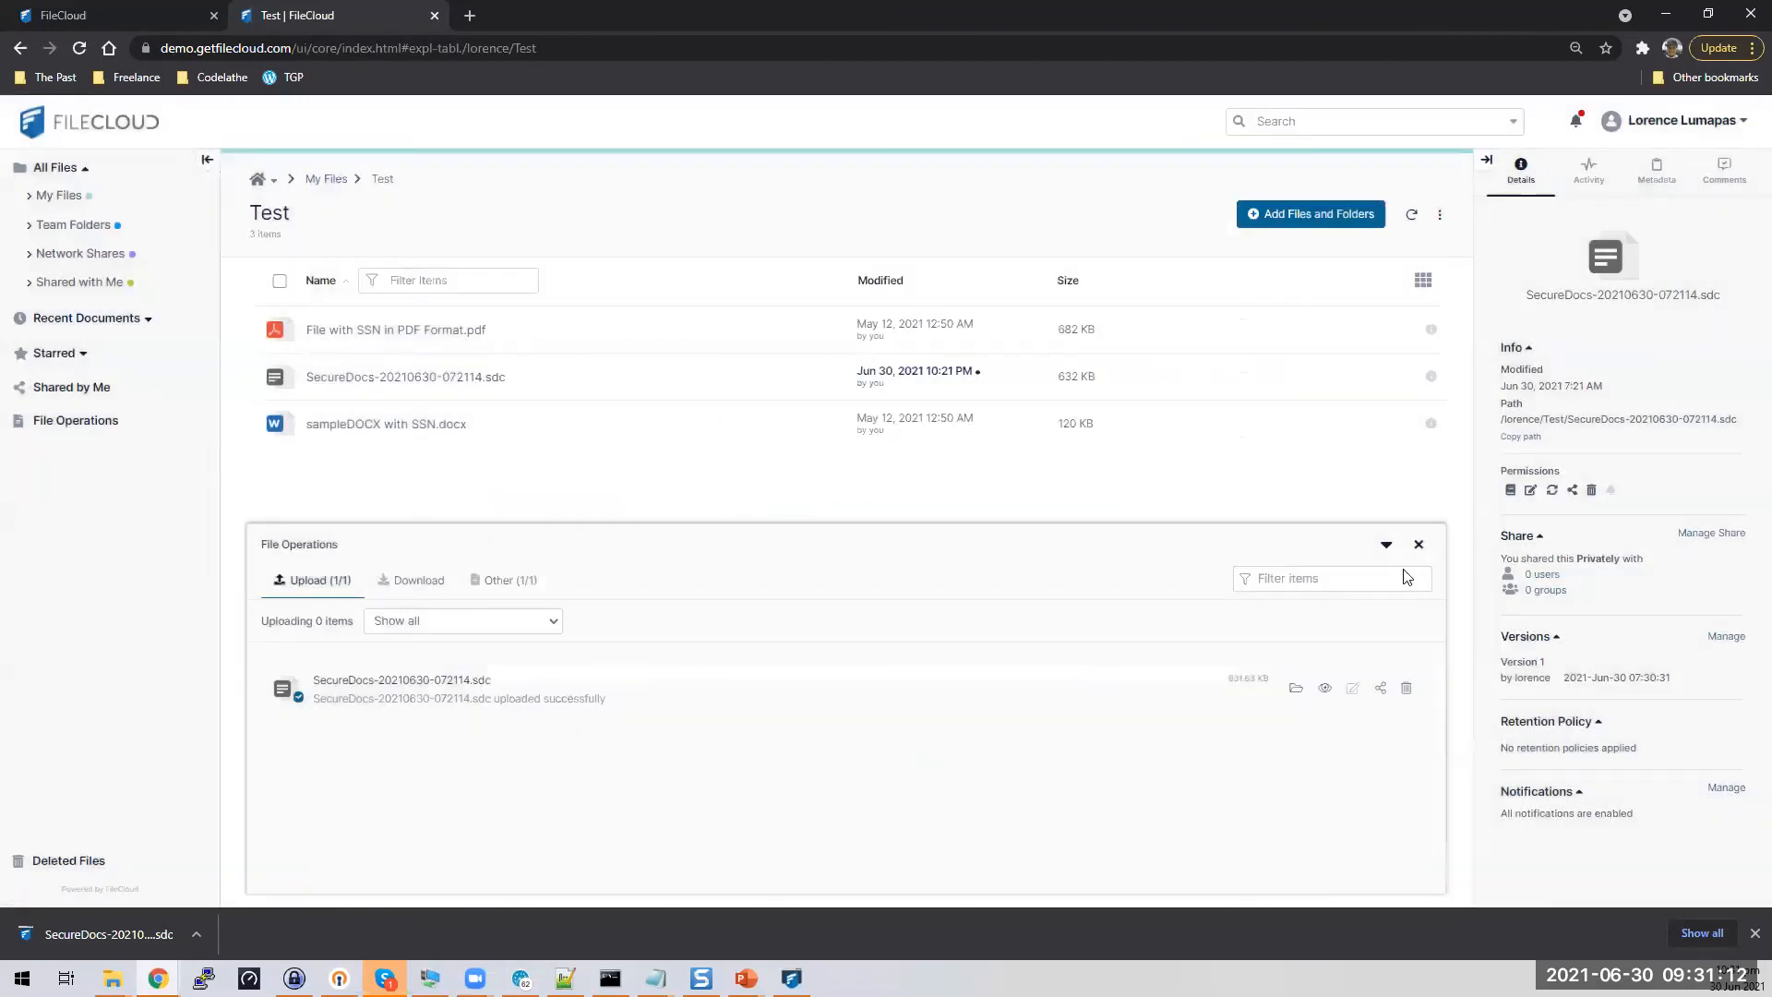
click(1424, 550)
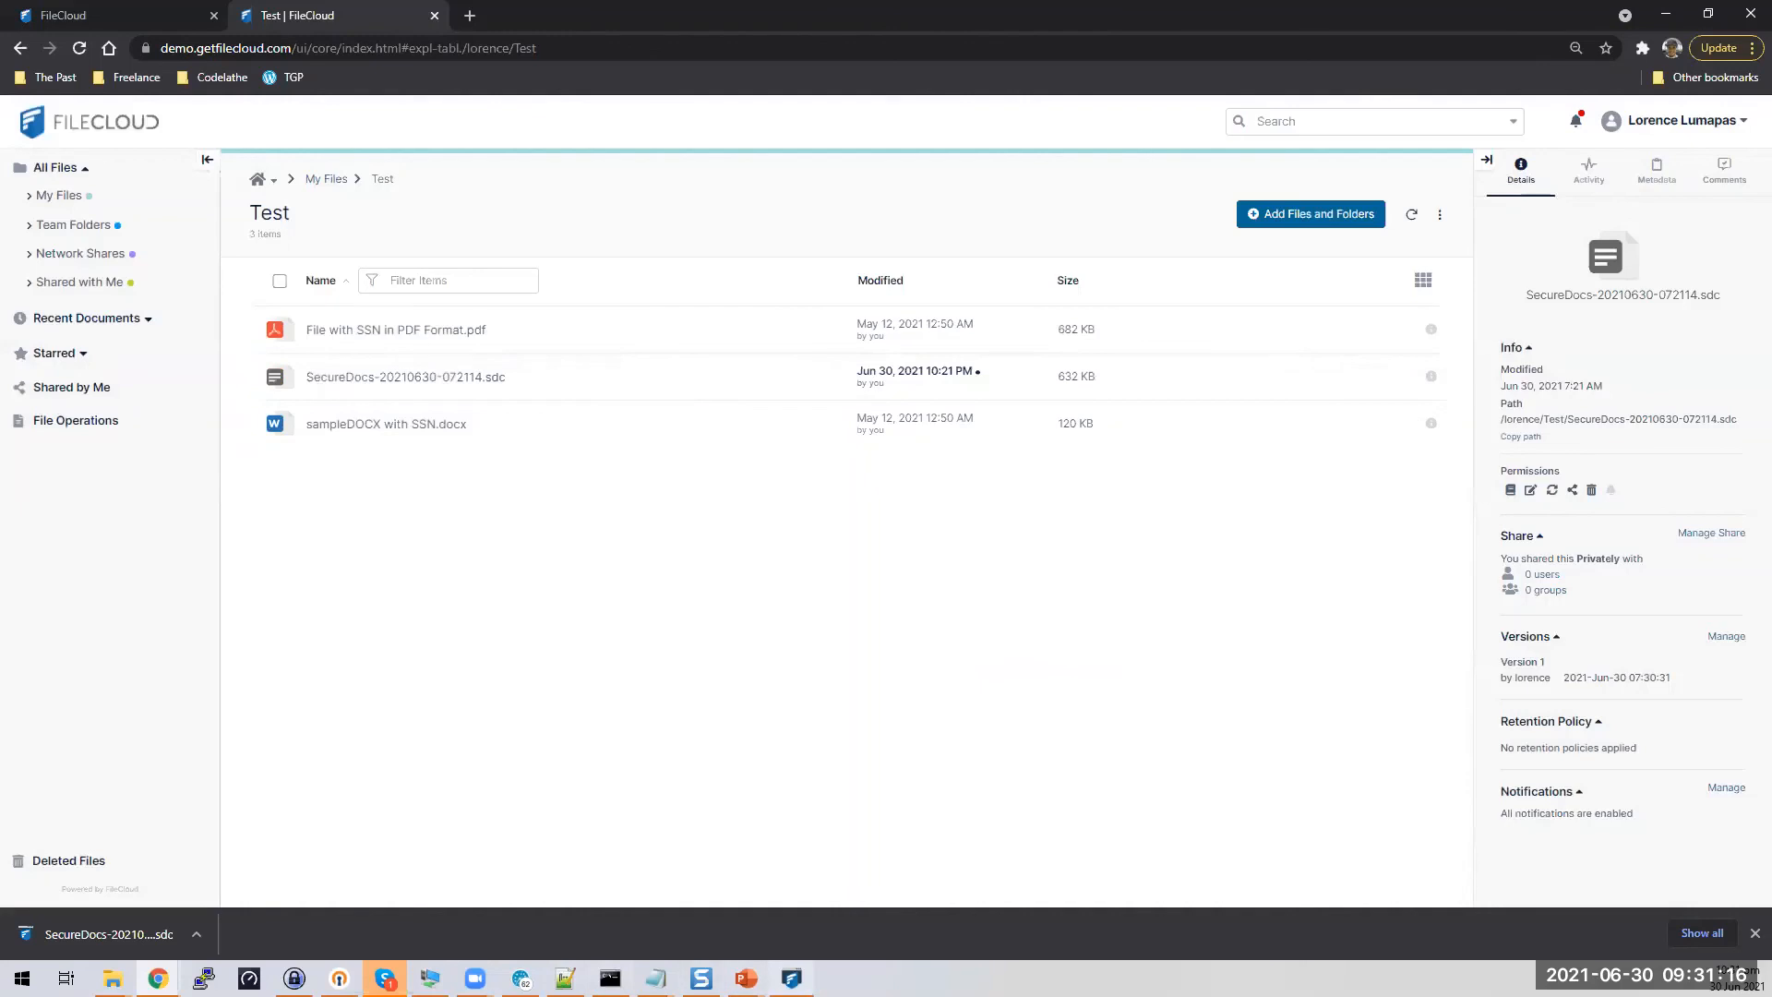
Bring up the Demo slide show and advance to the Questions? slide
mouse_move(745, 979)
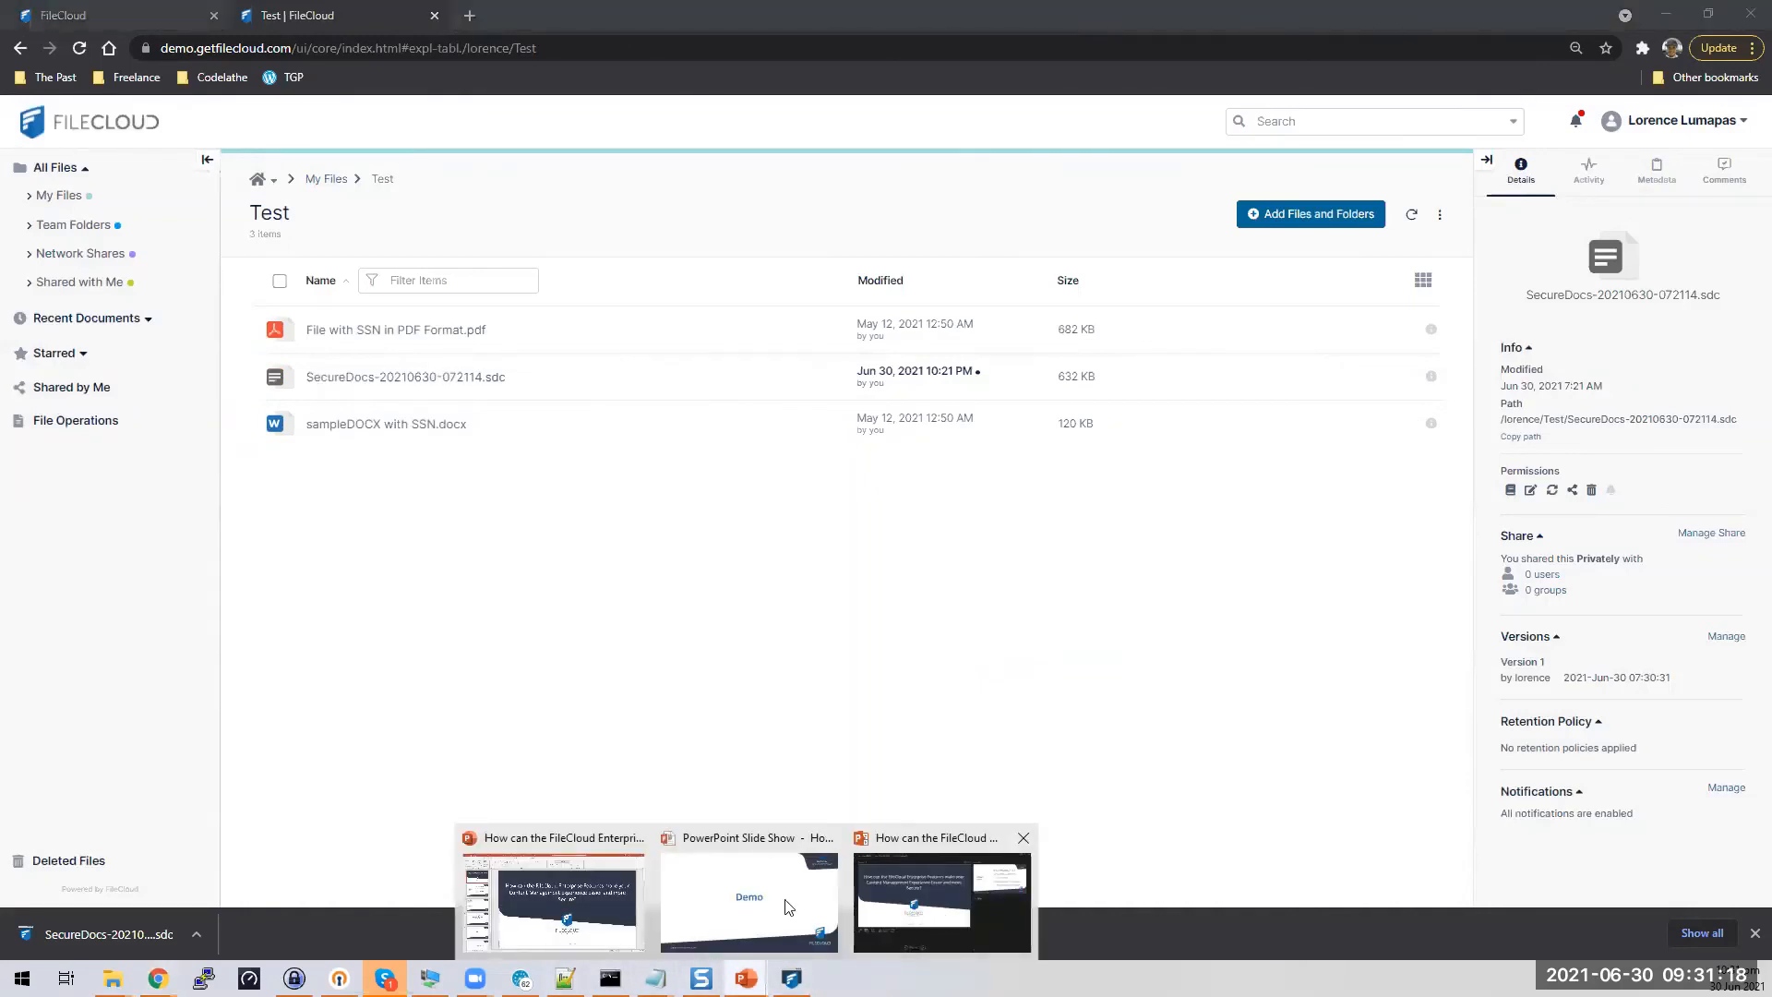
click(755, 918)
click(1000, 639)
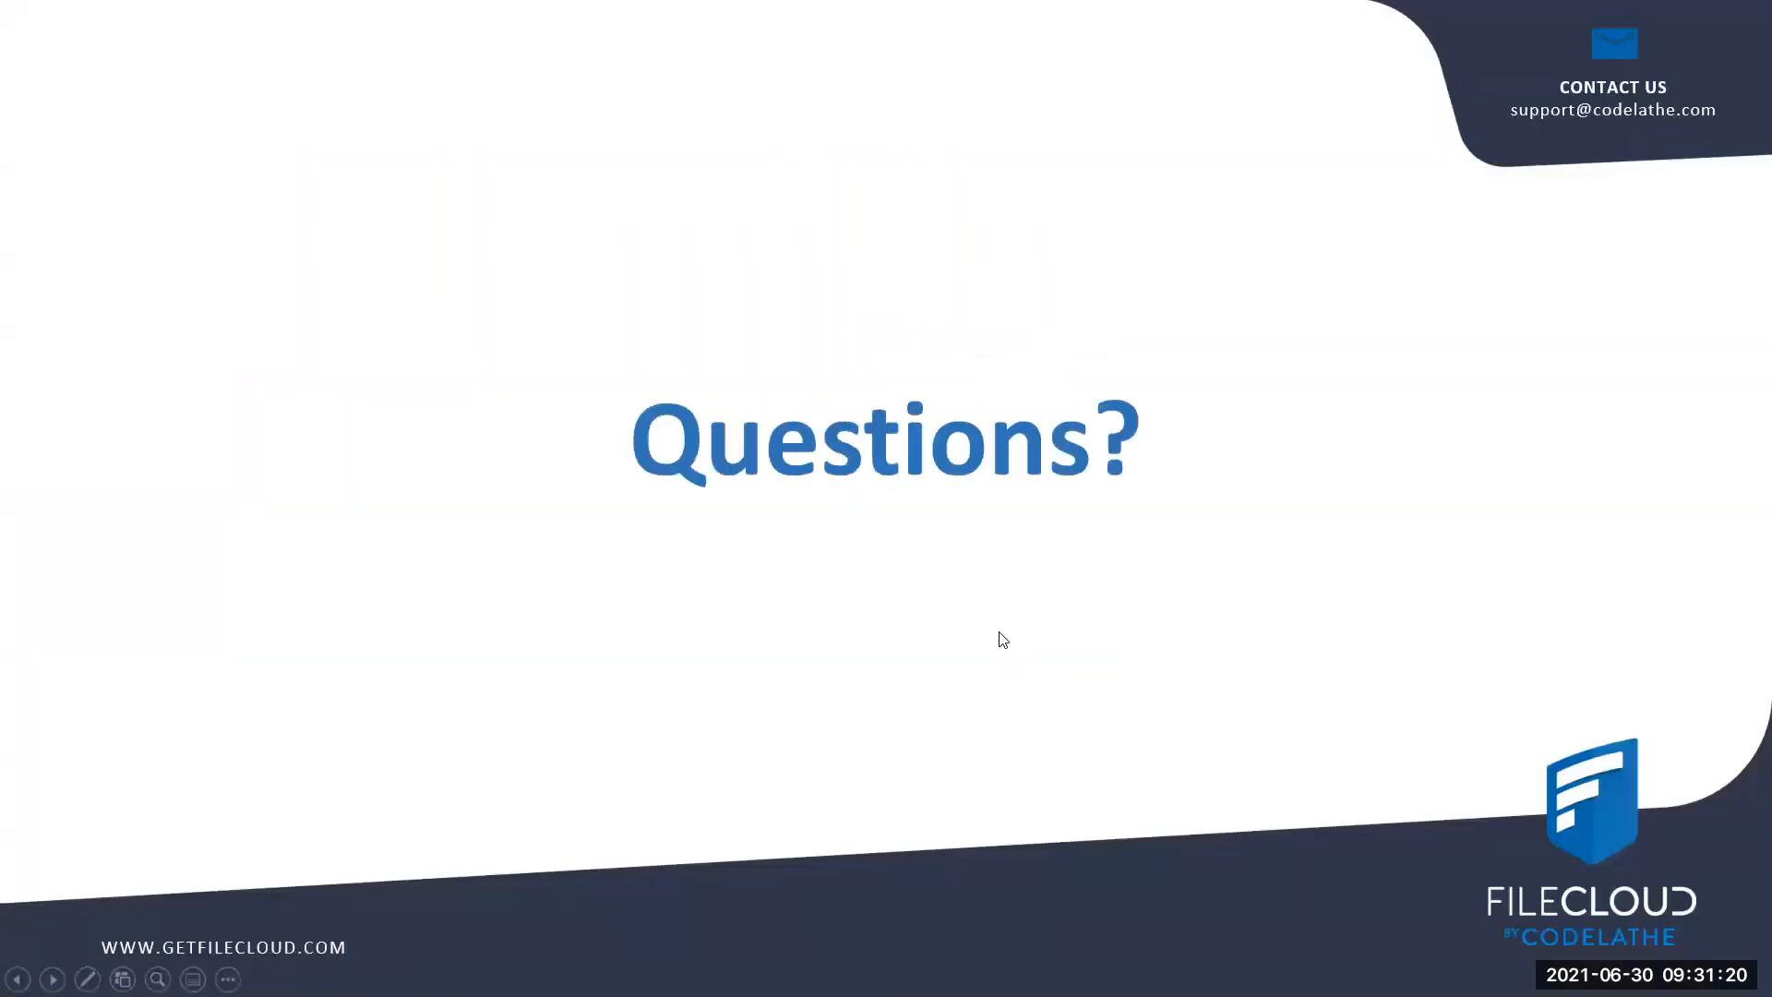